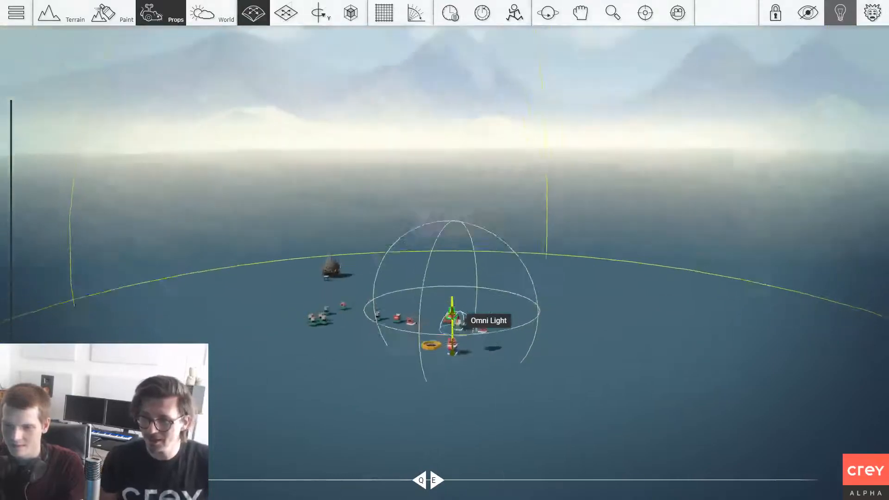
Step: Examine the props in the scene, including the boxed monster, the scattered gadgets and the Omni Light gadget, from several angles
{"action": "right_click_drag", "start_coordinate": [568, 311], "coordinate": [556, 329]}
{"action": "key", "text": "w"}
{"action": "right_click_drag", "start_coordinate": [539, 300], "coordinate": [539, 329]}
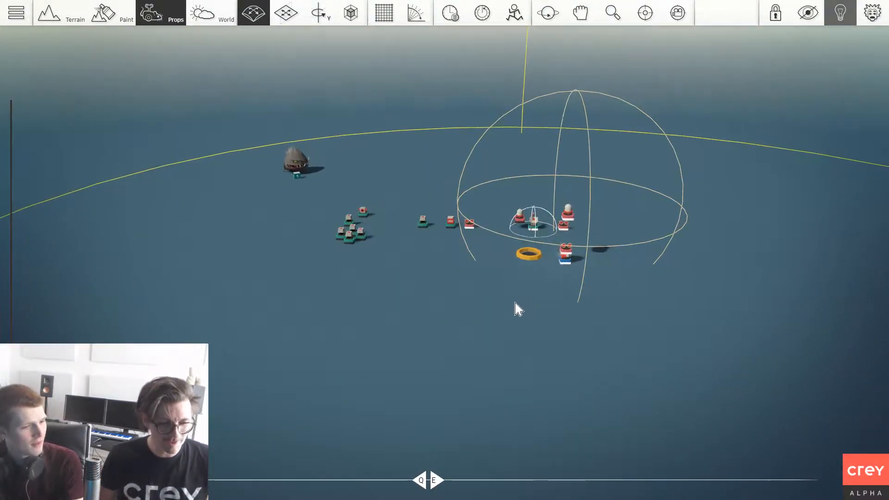
{"action": "key", "text": "w"}
{"action": "right_click_drag", "start_coordinate": [518, 308], "coordinate": [491, 283]}
{"action": "key", "text": "s"}
{"action": "right_click_drag", "start_coordinate": [468, 341], "coordinate": [434, 320]}
{"action": "scroll", "coordinate": [419, 323], "scroll_direction": "up", "scroll_amount": 2}
{"action": "scroll", "coordinate": [433, 317], "scroll_direction": "down", "scroll_amount": 2}
{"action": "scroll", "coordinate": [495, 268], "scroll_direction": "up", "scroll_amount": 2}
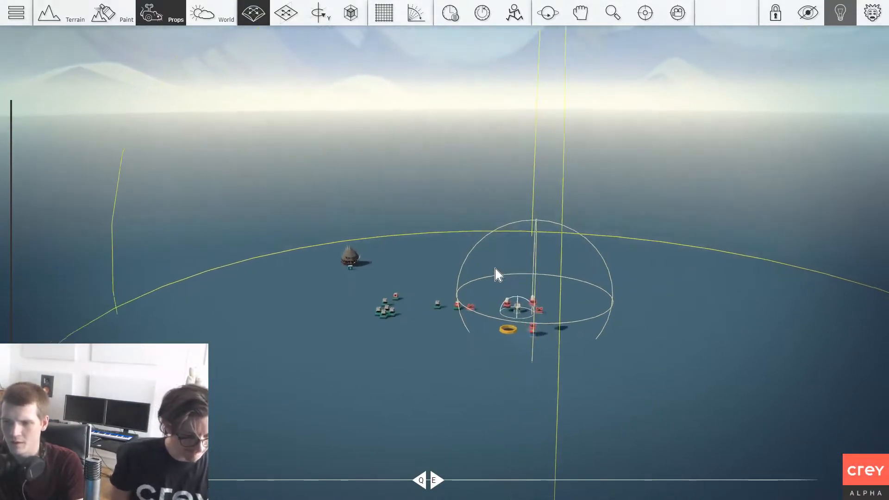
{"action": "key", "text": "w"}
{"action": "key", "text": "a"}
{"action": "right_click_drag", "start_coordinate": [451, 270], "coordinate": [453, 266]}
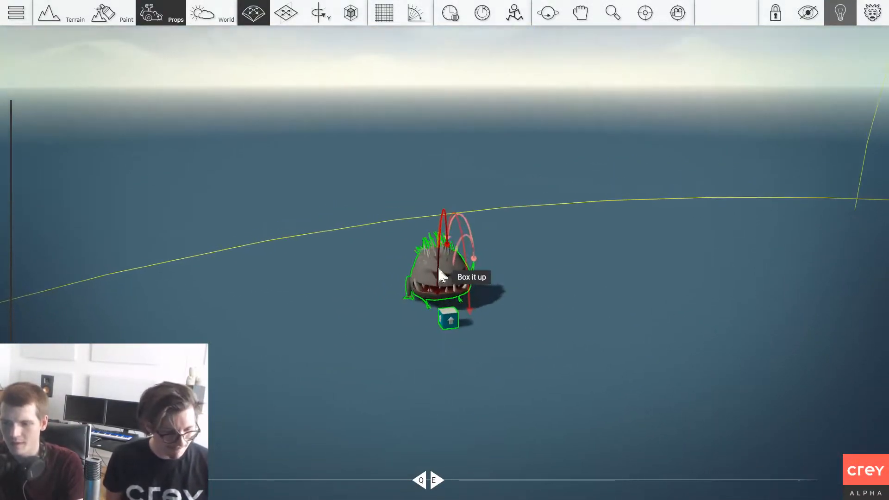
{"action": "key", "text": "s"}
{"action": "key", "text": "d"}
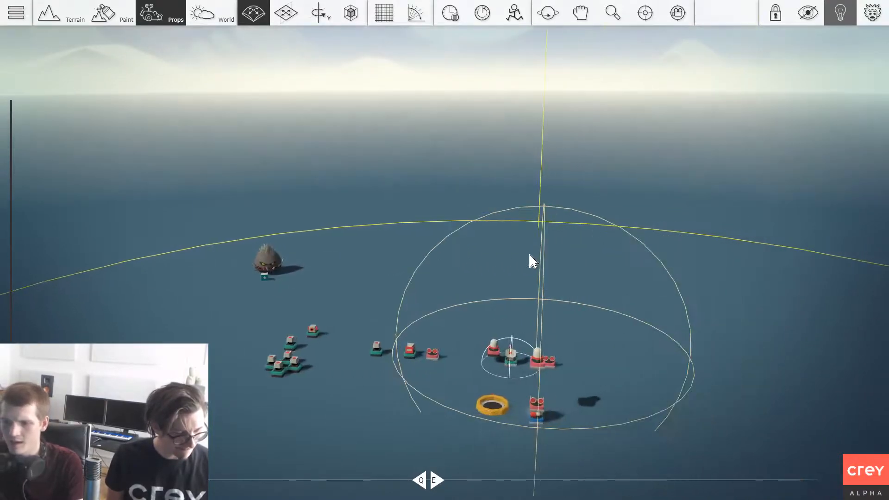
{"action": "scroll", "coordinate": [530, 255], "scroll_direction": "up", "scroll_amount": 3}
{"action": "right_click_drag", "start_coordinate": [592, 279], "coordinate": [610, 265]}
{"action": "scroll", "coordinate": [602, 276], "scroll_direction": "down", "scroll_amount": 3}
{"action": "scroll", "coordinate": [610, 265], "scroll_direction": "down", "scroll_amount": 1}
{"action": "scroll", "coordinate": [608, 266], "scroll_direction": "up", "scroll_amount": 1}
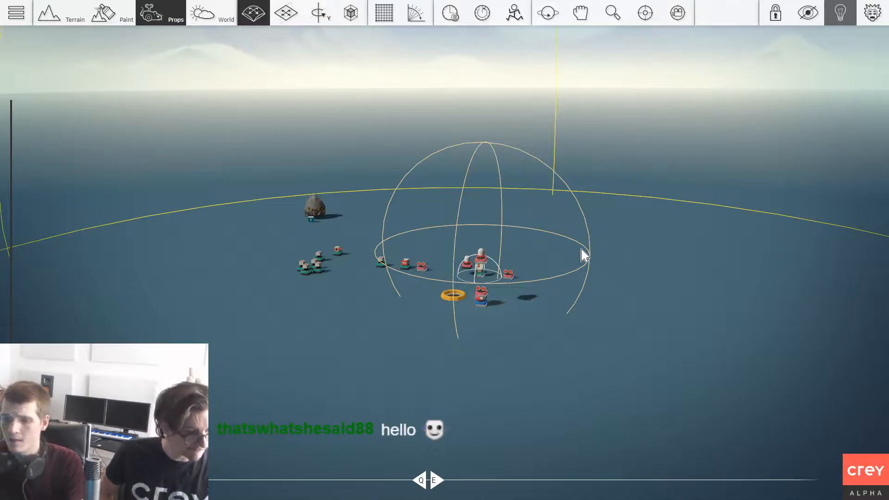
{"action": "scroll", "coordinate": [535, 269], "scroll_direction": "up", "scroll_amount": 2}
{"action": "right_click_drag", "start_coordinate": [508, 264], "coordinate": [510, 262]}
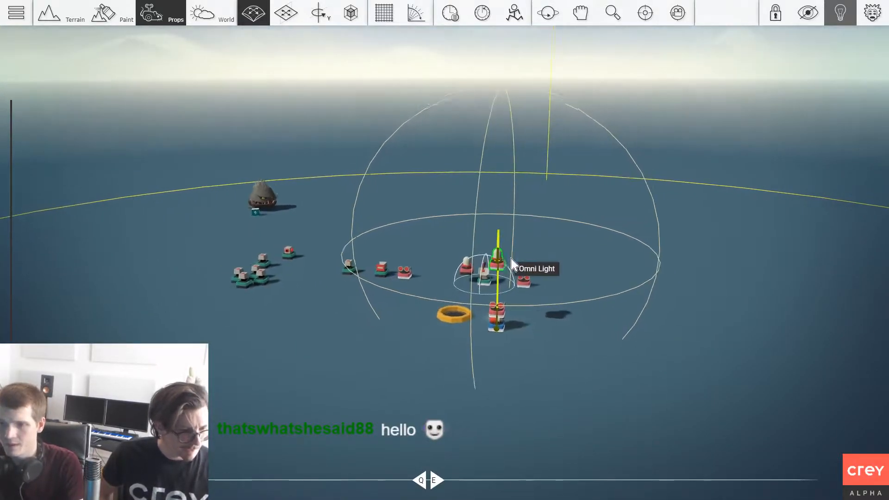
{"action": "scroll", "coordinate": [595, 241], "scroll_direction": "down", "scroll_amount": 3}
{"action": "scroll", "coordinate": [595, 241], "scroll_direction": "down", "scroll_amount": 2}
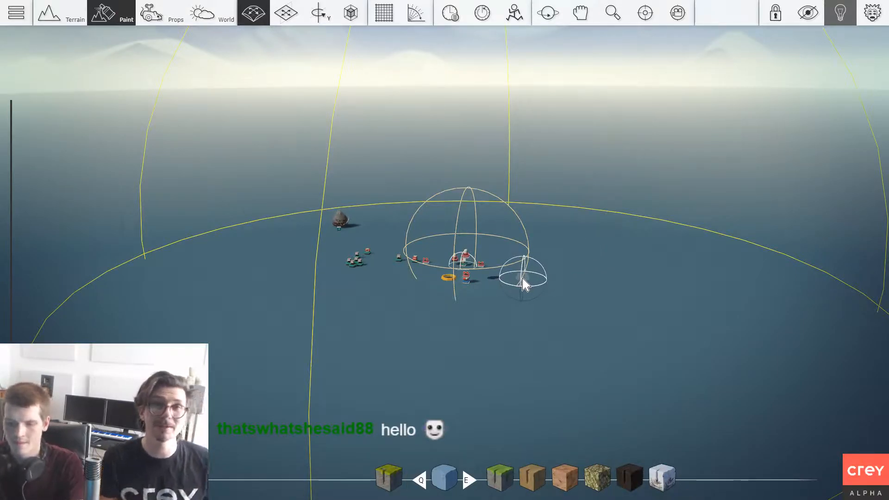
Step: Raise a tall, flat-topped terrain block on the ground behind the props using a large cylinder terrain brush
{"action": "key", "text": "alt"}
{"action": "key", "text": "shift"}
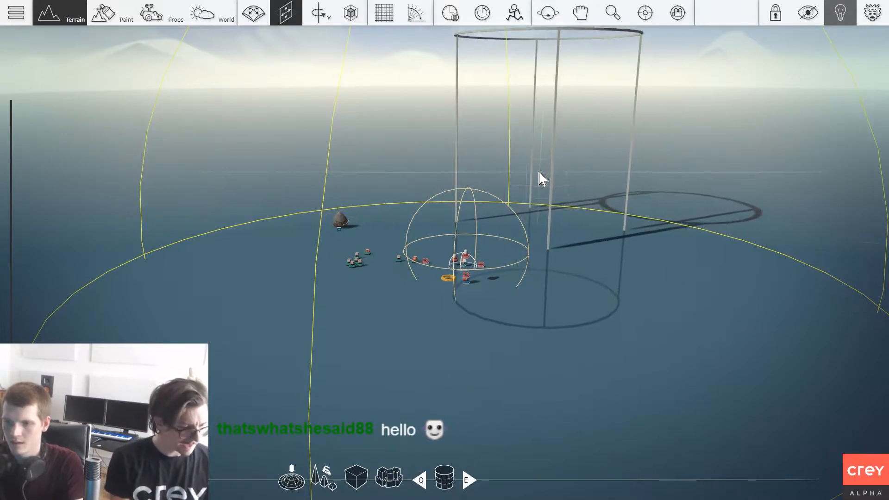
{"action": "key", "text": "w"}
{"action": "key", "text": "w"}
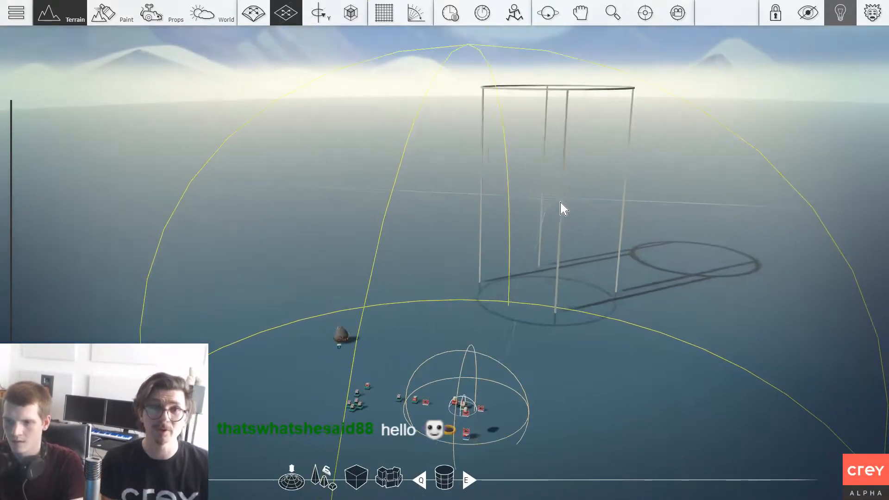
{"action": "key", "text": "w"}
{"action": "key", "text": "alt"}
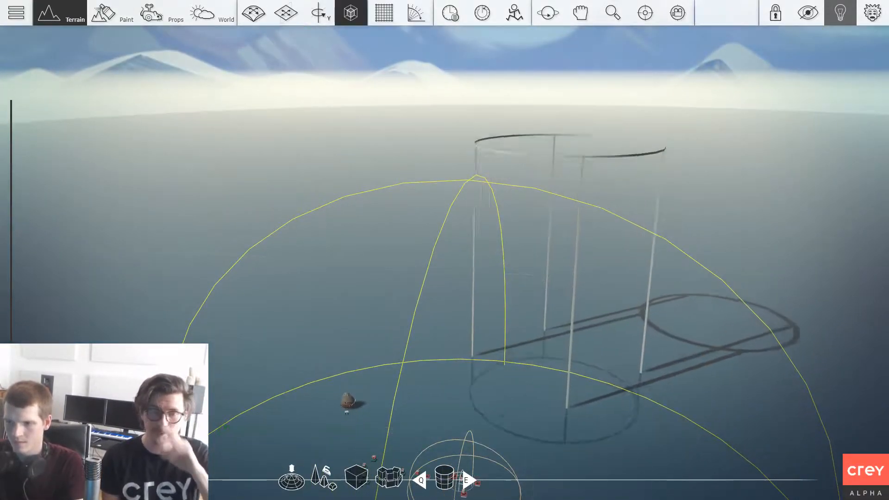
{"action": "scroll", "coordinate": [568, 270], "scroll_direction": "down", "scroll_amount": 1}
{"action": "mouse_move", "coordinate": [607, 218]}
{"action": "left_mouse_down"}
{"action": "mouse_move", "coordinate": [639, 211]}
{"action": "mouse_move", "coordinate": [605, 211]}
{"action": "left_mouse_up"}
{"action": "key", "text": "w"}
{"action": "mouse_move", "coordinate": [566, 231]}
{"action": "right_mouse_down"}
{"action": "mouse_move", "coordinate": [565, 252]}
{"action": "mouse_move", "coordinate": [575, 225]}
{"action": "right_mouse_up"}
{"action": "mouse_move", "coordinate": [576, 225]}
{"action": "left_mouse_down"}
{"action": "mouse_move", "coordinate": [659, 188]}
{"action": "mouse_move", "coordinate": [500, 191]}
{"action": "left_mouse_up"}
{"action": "key", "text": "w"}
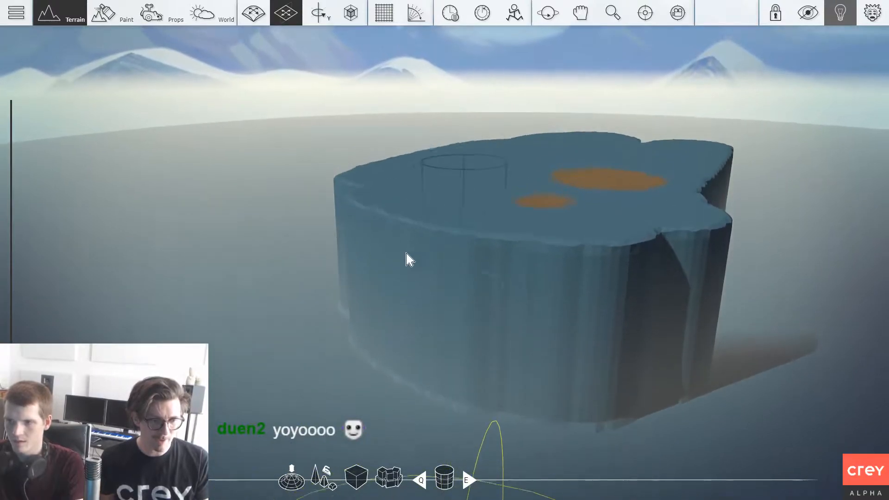
Step: Widen the raised terrain block to both sides and backward into a broad, flat plateau
{"action": "left_click_drag", "start_coordinate": [411, 248], "coordinate": [463, 150]}
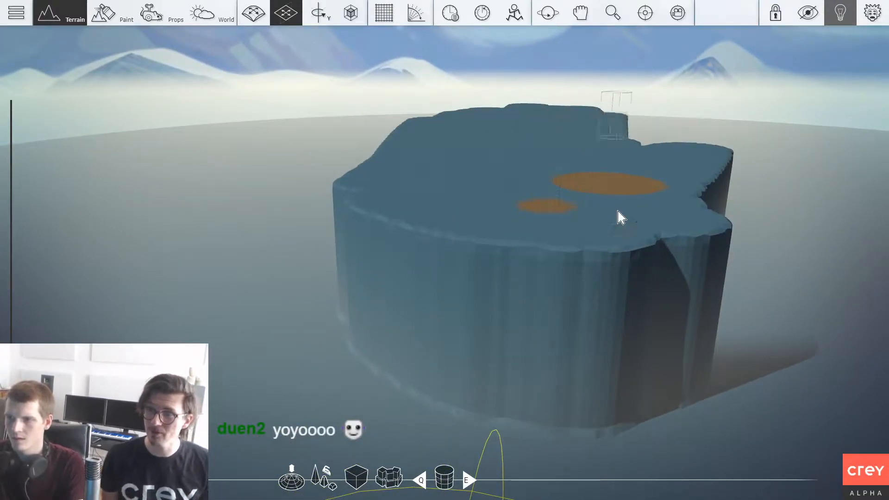
{"action": "mouse_move", "coordinate": [700, 128]}
{"action": "left_mouse_down"}
{"action": "mouse_move", "coordinate": [734, 258]}
{"action": "mouse_move", "coordinate": [796, 162]}
{"action": "mouse_move", "coordinate": [784, 222]}
{"action": "mouse_move", "coordinate": [482, 308]}
{"action": "mouse_move", "coordinate": [362, 296]}
{"action": "left_mouse_up"}
{"action": "left_click_drag", "start_coordinate": [400, 143], "coordinate": [352, 236]}
{"action": "mouse_move", "coordinate": [289, 247]}
{"action": "left_mouse_down"}
{"action": "mouse_move", "coordinate": [280, 163]}
{"action": "mouse_move", "coordinate": [152, 263]}
{"action": "left_mouse_up"}
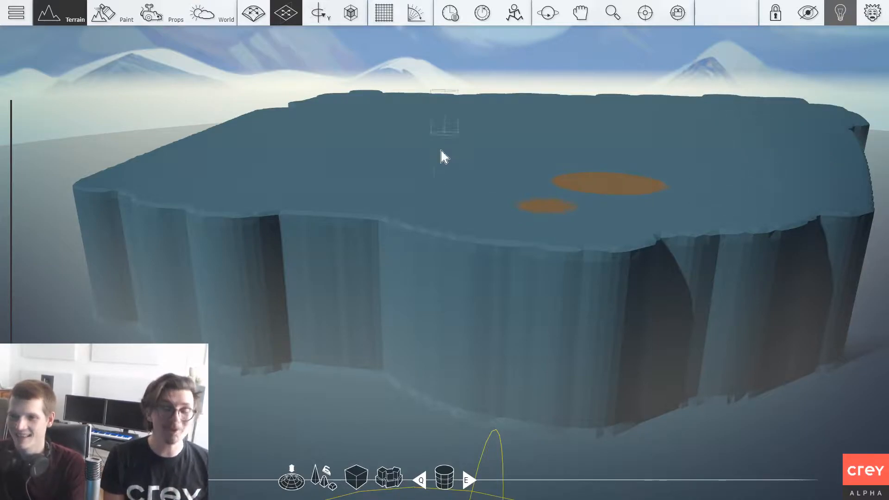
Step: Extend both ends of the plateau forward so its arms start to enclose the area with the props
{"action": "scroll", "coordinate": [365, 176], "scroll_direction": "down", "scroll_amount": 5}
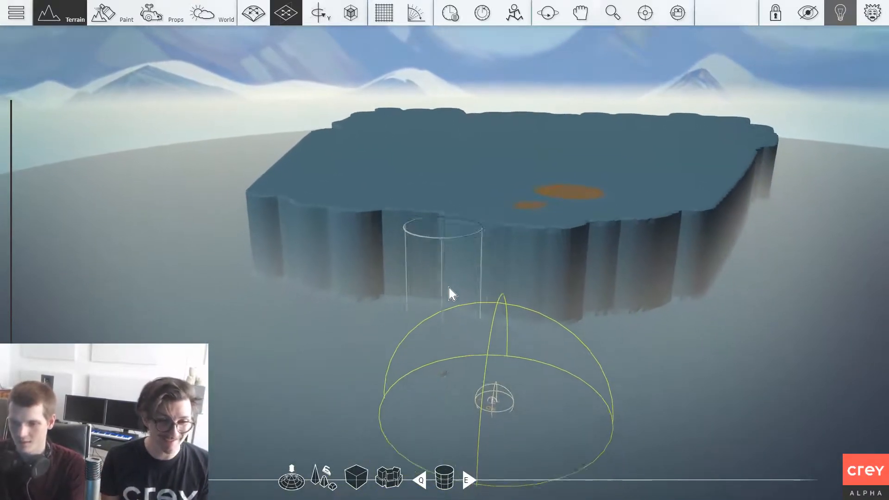
{"action": "mouse_move", "coordinate": [393, 238]}
{"action": "left_mouse_down"}
{"action": "mouse_move", "coordinate": [148, 337]}
{"action": "mouse_move", "coordinate": [169, 283]}
{"action": "left_mouse_up"}
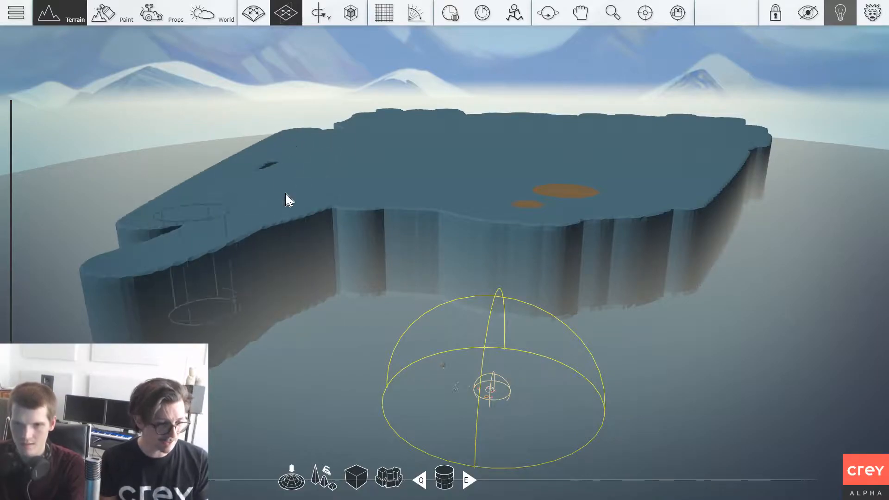
{"action": "key", "text": "d"}
{"action": "mouse_move", "coordinate": [694, 231]}
{"action": "left_mouse_down"}
{"action": "mouse_move", "coordinate": [690, 351]}
{"action": "mouse_move", "coordinate": [715, 328]}
{"action": "left_mouse_up"}
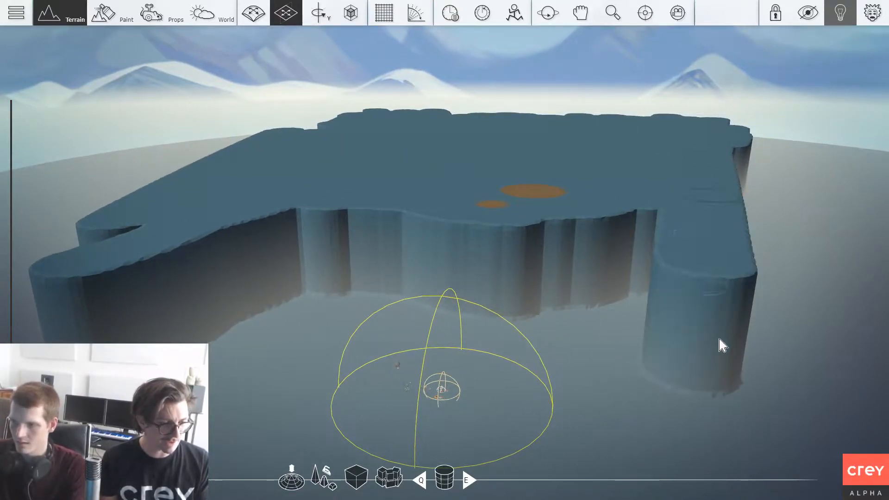
Step: Lengthen the plateau's right arm into a thick cliff wall reaching toward the near edge of the ground
{"action": "key", "text": "s"}
{"action": "mouse_move", "coordinate": [758, 277]}
{"action": "left_mouse_down"}
{"action": "mouse_move", "coordinate": [687, 268]}
{"action": "mouse_move", "coordinate": [731, 241]}
{"action": "mouse_move", "coordinate": [738, 192]}
{"action": "mouse_move", "coordinate": [712, 139]}
{"action": "mouse_move", "coordinate": [776, 444]}
{"action": "mouse_move", "coordinate": [735, 202]}
{"action": "mouse_move", "coordinate": [703, 288]}
{"action": "mouse_move", "coordinate": [704, 274]}
{"action": "mouse_move", "coordinate": [669, 334]}
{"action": "left_mouse_up"}
{"action": "key", "text": "s"}
{"action": "key", "text": "a"}
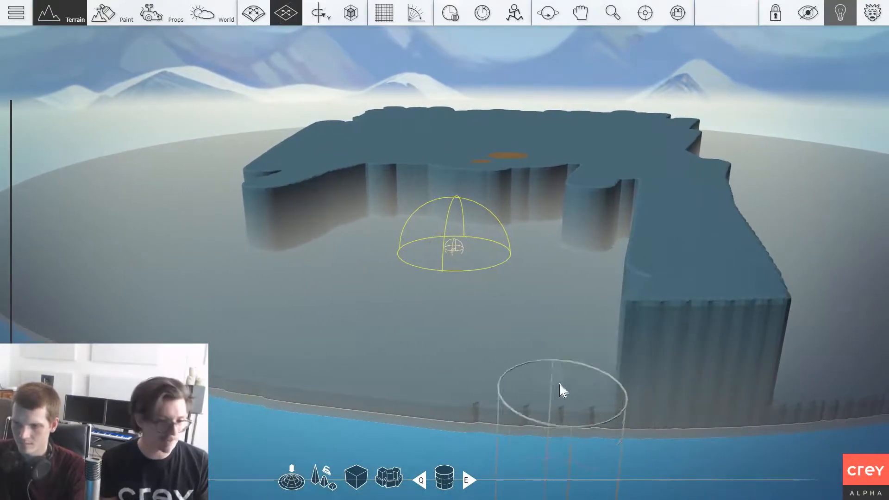
Step: Raise a separate curved cliff on the left side of the prop area, leaving a gap to the main plateau
{"action": "key", "text": "w"}
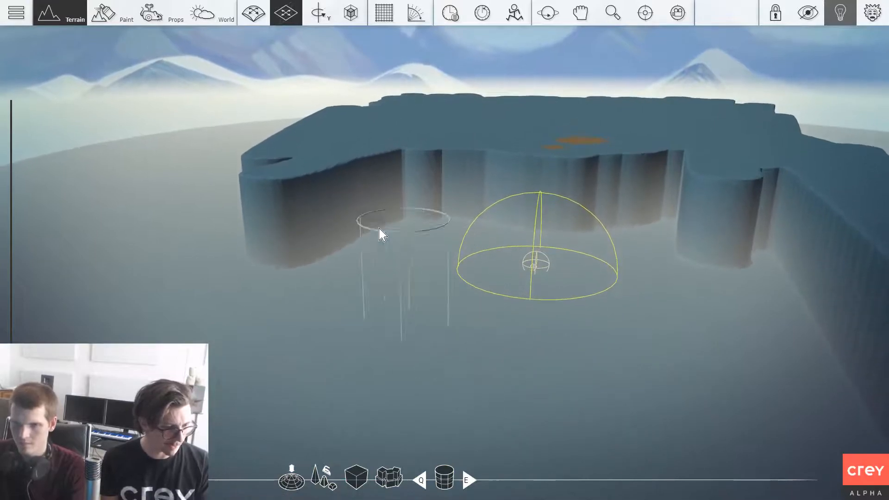
{"action": "key", "text": "a"}
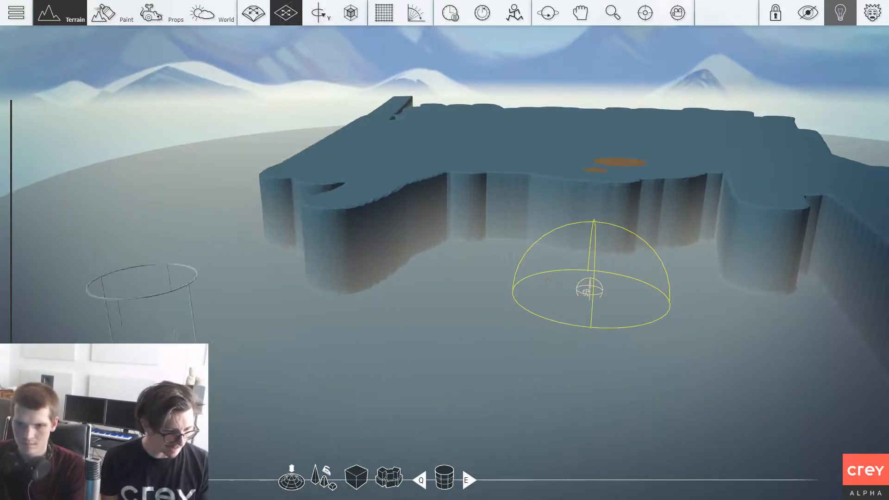
{"action": "left_click_drag", "start_coordinate": [160, 271], "coordinate": [120, 230]}
{"action": "left_click", "coordinate": [88, 296]}
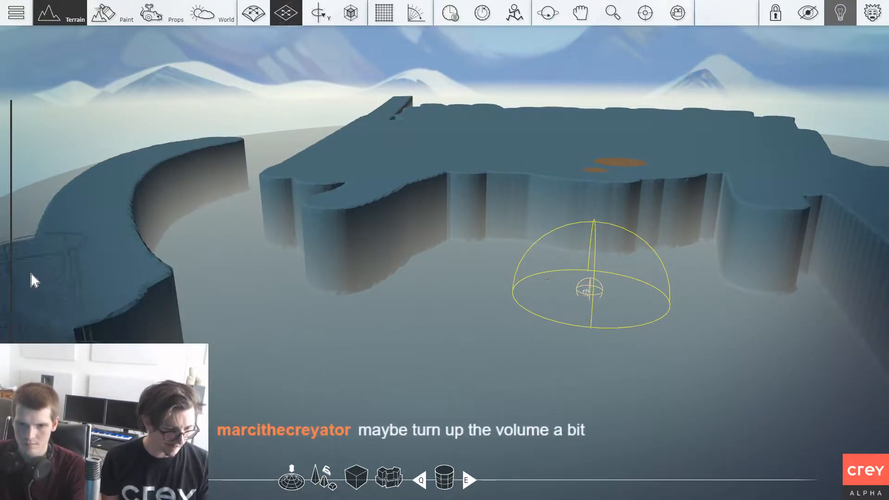
{"action": "key", "text": "w"}
{"action": "key", "text": "d"}
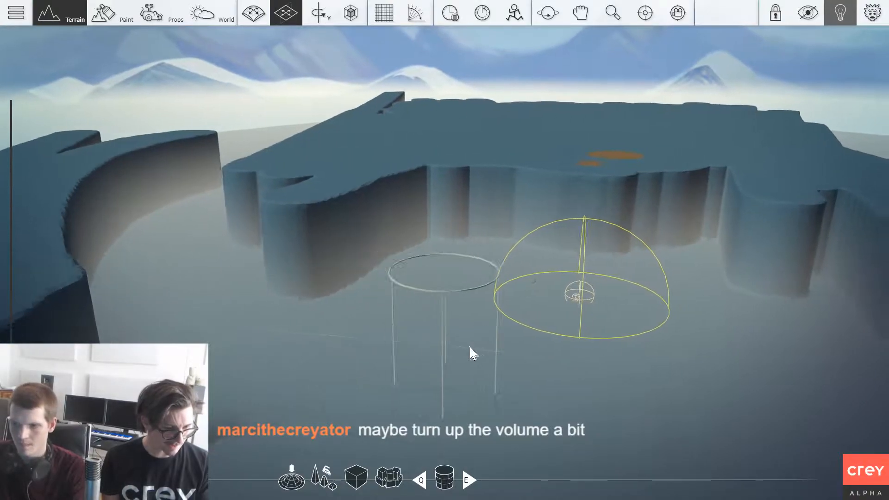
{"action": "key", "text": "s"}
{"action": "key", "text": "w"}
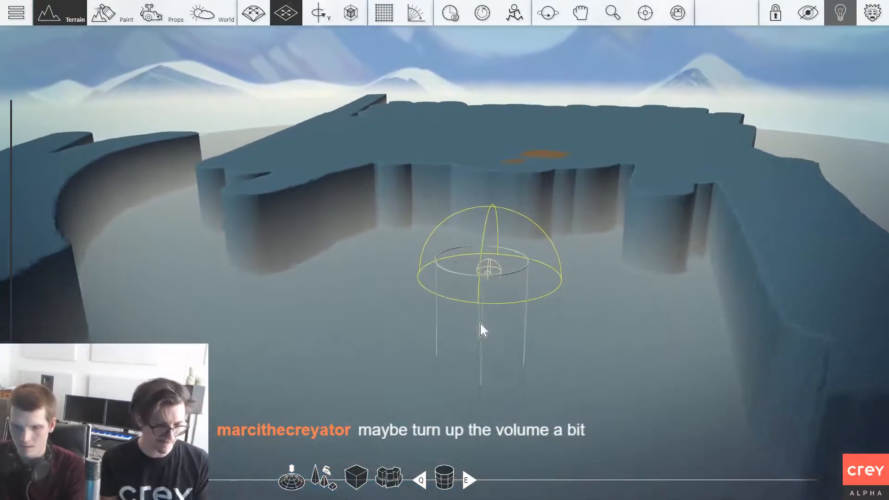
Step: Reshape the lower face of the cliff behind the props with the spherical terrain brush
{"action": "key", "text": "3"}
{"action": "key", "text": "w"}
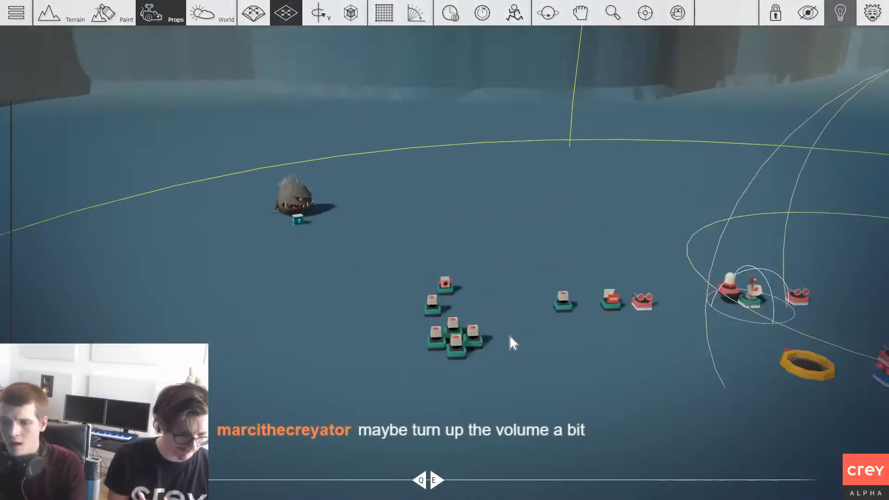
{"action": "key", "text": "s"}
{"action": "key", "text": "s"}
{"action": "right_click_drag", "start_coordinate": [498, 331], "coordinate": [464, 241]}
{"action": "key", "text": "d"}
{"action": "key", "text": "w"}
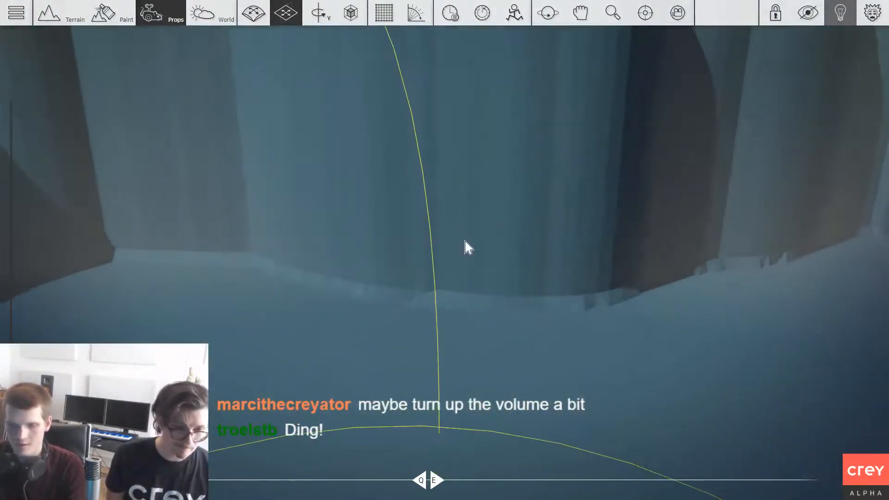
{"action": "key", "text": "q"}
{"action": "key", "text": "q"}
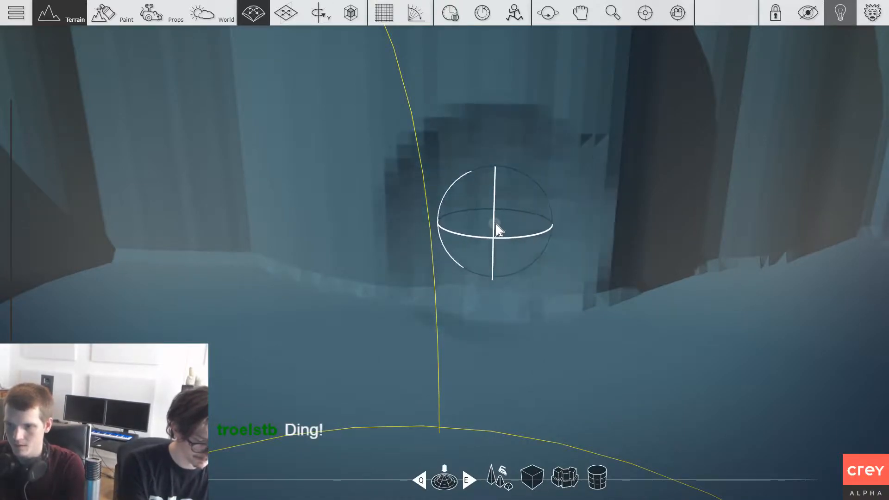
Step: Open the "Box it up" box beside the monster by setting its Open property to On, and close its properties
{"action": "key", "text": "3"}
{"action": "key", "text": "s"}
{"action": "right_click_drag", "start_coordinate": [563, 254], "coordinate": [643, 257]}
{"action": "key", "text": "s"}
{"action": "right_click_drag", "start_coordinate": [767, 269], "coordinate": [778, 329]}
{"action": "key", "text": "w"}
{"action": "key", "text": "w"}
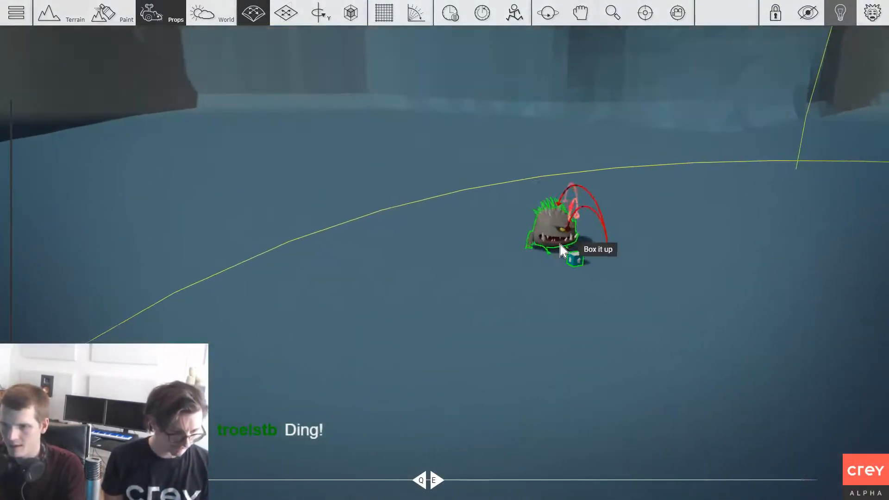
{"action": "key", "text": "d"}
{"action": "left_click", "coordinate": [414, 237]}
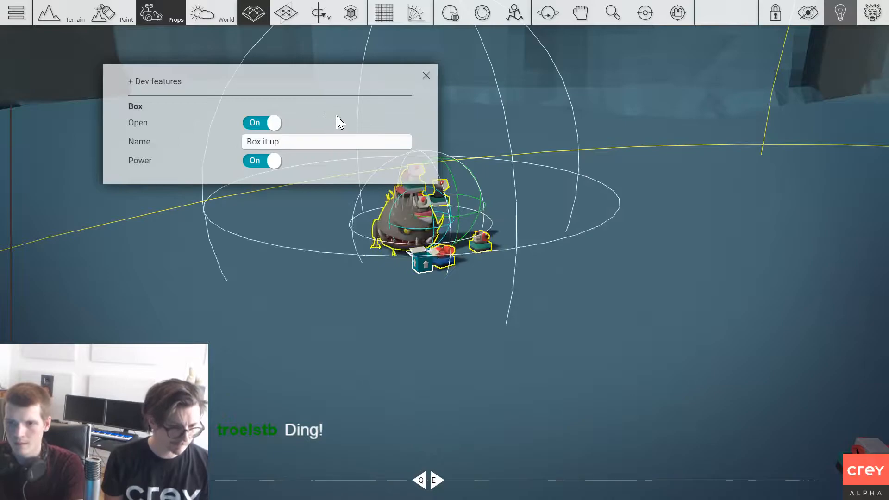
{"action": "left_click", "coordinate": [525, 166]}
Step: Examine the unpacked monster's gadgets and range spheres, including the monster check, the Aggro range and the connections to the Critter
{"action": "right_click_drag", "start_coordinate": [433, 183], "coordinate": [592, 212]}
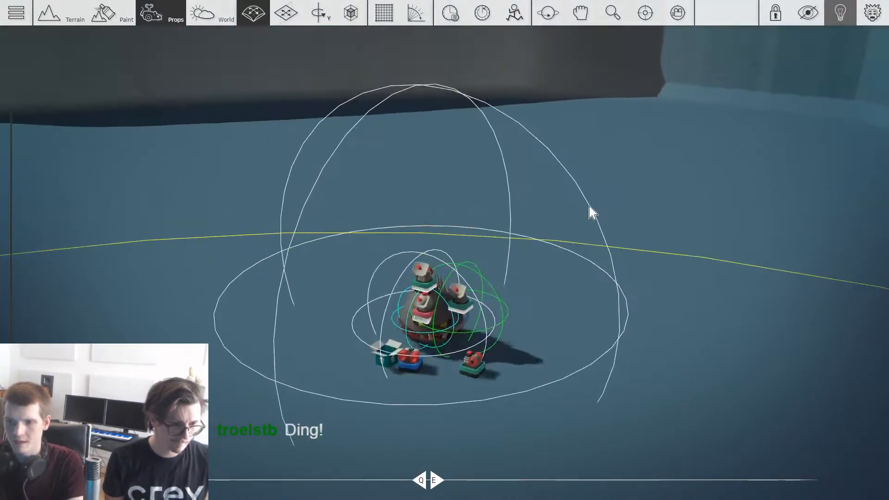
{"action": "scroll", "coordinate": [592, 212], "scroll_direction": "up", "scroll_amount": 4}
{"action": "scroll", "coordinate": [477, 278], "scroll_direction": "down", "scroll_amount": 5}
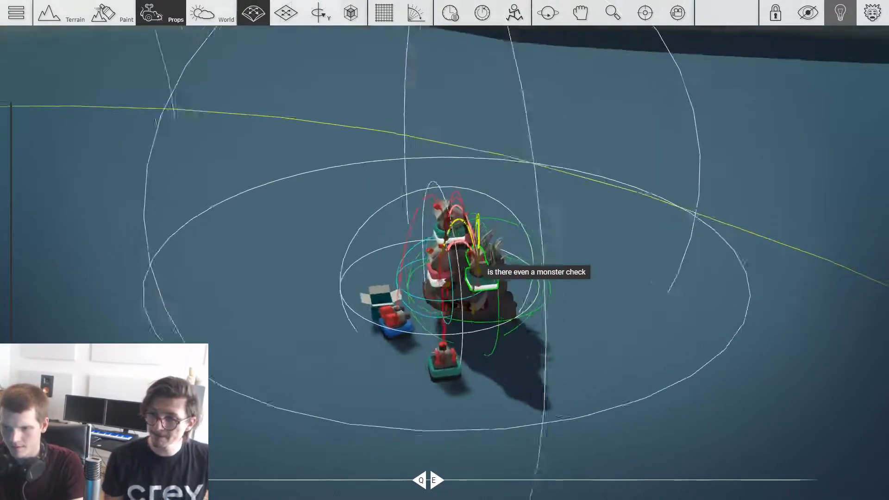
{"action": "scroll", "coordinate": [475, 270], "scroll_direction": "up", "scroll_amount": 4}
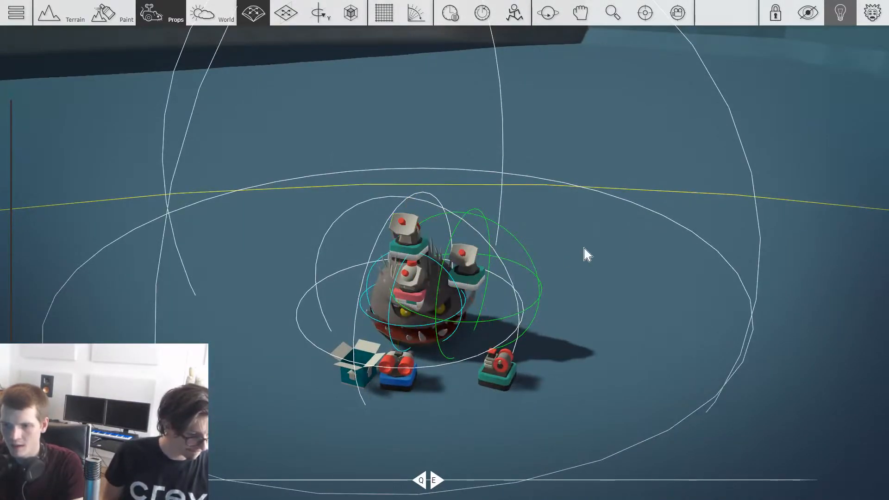
{"action": "scroll", "coordinate": [567, 268], "scroll_direction": "up", "scroll_amount": 4}
{"action": "scroll", "coordinate": [358, 249], "scroll_direction": "down", "scroll_amount": 5}
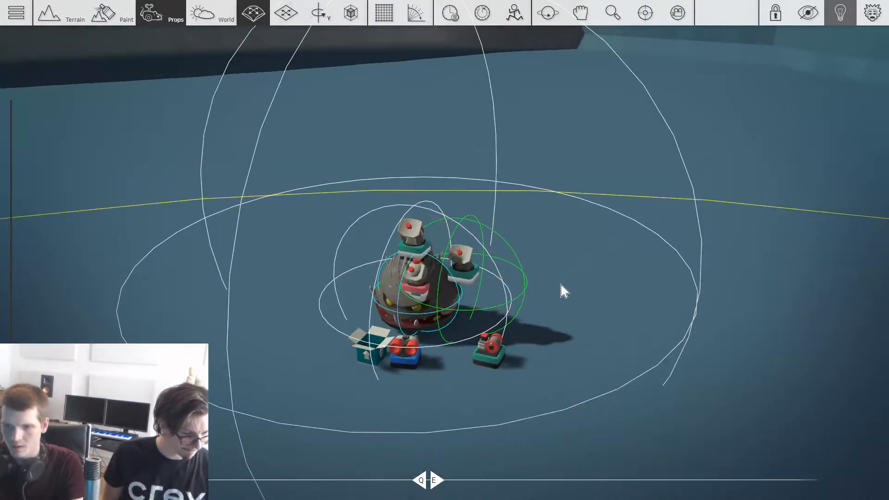
{"action": "scroll", "coordinate": [572, 287], "scroll_direction": "down", "scroll_amount": 3}
{"action": "scroll", "coordinate": [408, 292], "scroll_direction": "up", "scroll_amount": 4}
{"action": "scroll", "coordinate": [388, 371], "scroll_direction": "down", "scroll_amount": 4}
{"action": "key", "text": "e"}
{"action": "scroll", "coordinate": [440, 241], "scroll_direction": "up", "scroll_amount": 3}
{"action": "right_click_drag", "start_coordinate": [438, 236], "coordinate": [405, 301]}
{"action": "scroll", "coordinate": [403, 301], "scroll_direction": "up", "scroll_amount": 3}
{"action": "scroll", "coordinate": [402, 304], "scroll_direction": "down", "scroll_amount": 3}
{"action": "right_click_drag", "start_coordinate": [352, 327], "coordinate": [444, 303]}
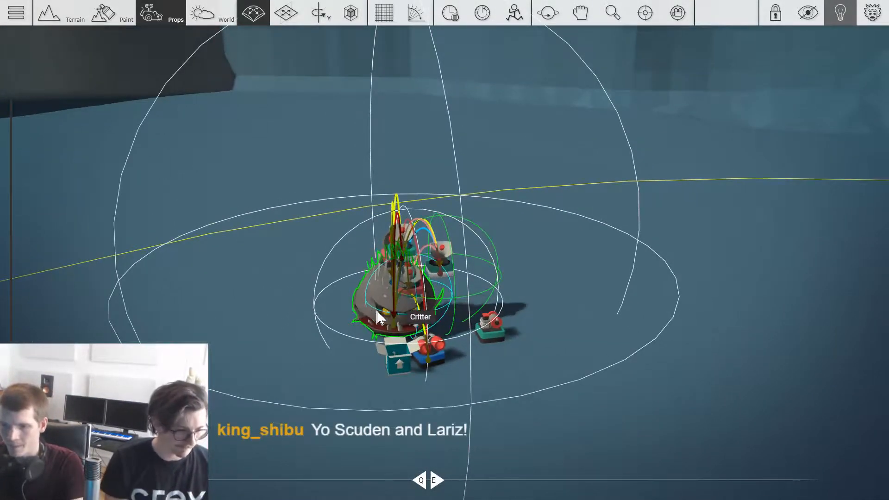
{"action": "right_click_drag", "start_coordinate": [378, 317], "coordinate": [444, 301]}
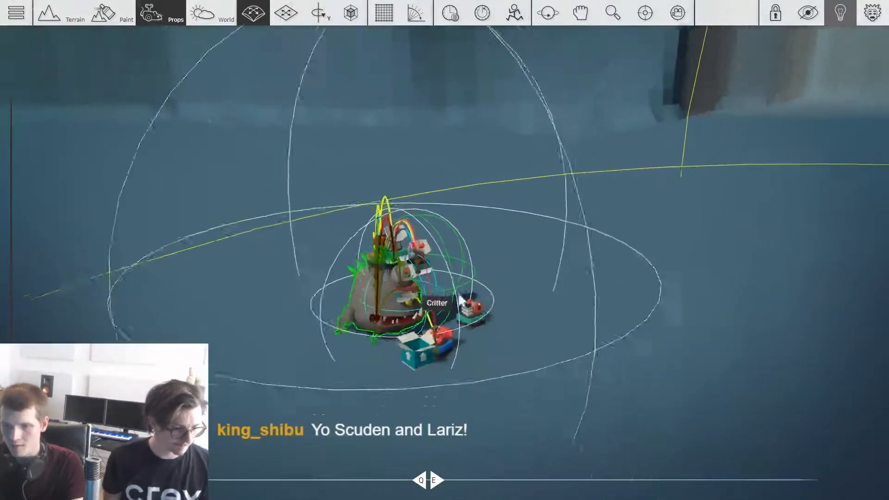
{"action": "scroll", "coordinate": [509, 278], "scroll_direction": "down", "scroll_amount": 8}
{"action": "middle_click_drag", "start_coordinate": [431, 274], "coordinate": [430, 304]}
{"action": "scroll", "coordinate": [431, 303], "scroll_direction": "up", "scroll_amount": 5}
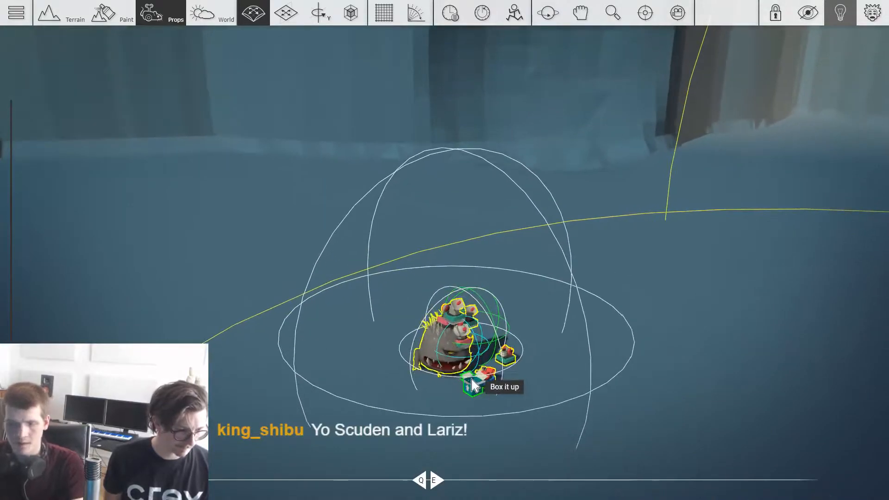
{"action": "scroll", "coordinate": [471, 401], "scroll_direction": "up", "scroll_amount": 2}
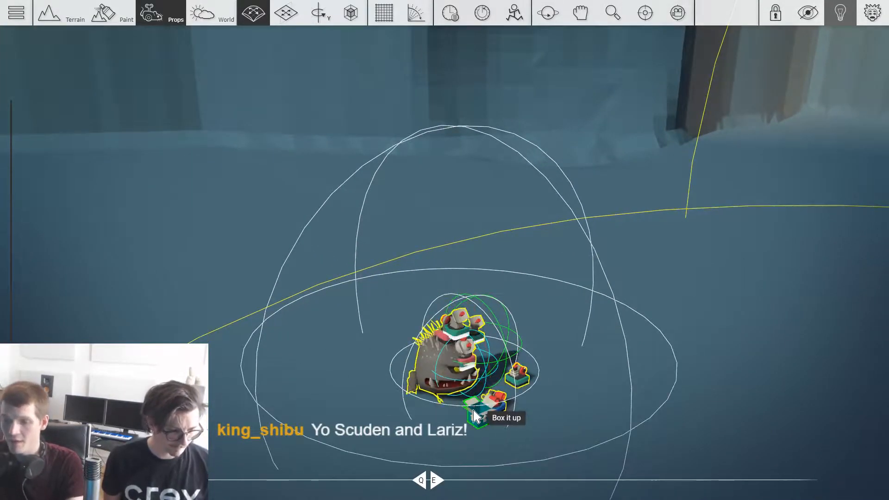
{"action": "scroll", "coordinate": [636, 363], "scroll_direction": "down", "scroll_amount": 3}
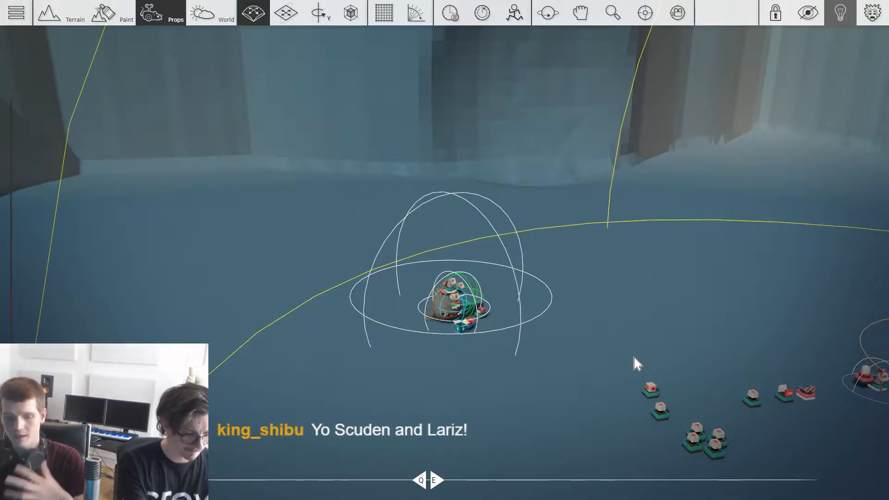
Step: Close the "Box it up" box beside the monster so that its gadgets and range spheres are packed away
{"action": "scroll", "coordinate": [612, 310], "scroll_direction": "down", "scroll_amount": 3}
{"action": "middle_click_drag", "start_coordinate": [608, 300], "coordinate": [534, 269]}
{"action": "scroll", "coordinate": [534, 269], "scroll_direction": "down", "scroll_amount": 2}
{"action": "scroll", "coordinate": [522, 265], "scroll_direction": "up", "scroll_amount": 5}
{"action": "middle_click_drag", "start_coordinate": [374, 291], "coordinate": [508, 402]}
{"action": "scroll", "coordinate": [508, 403], "scroll_direction": "up", "scroll_amount": 4}
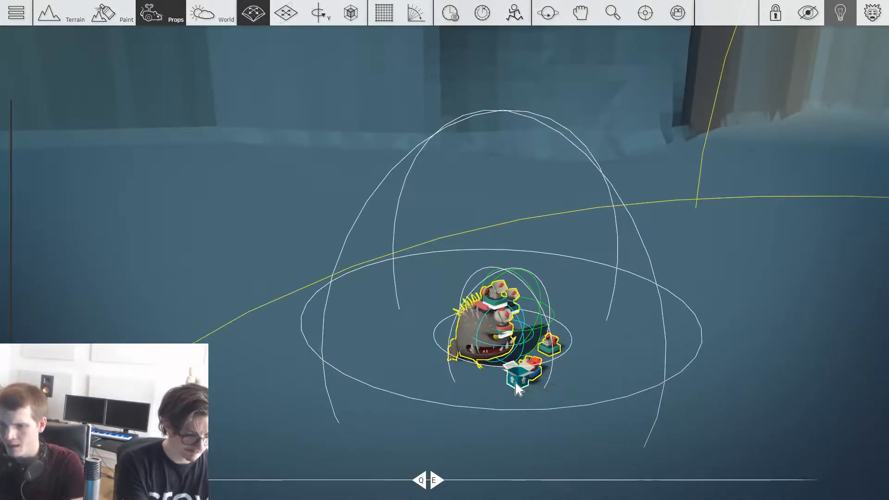
{"action": "left_click", "coordinate": [517, 388]}
{"action": "left_click", "coordinate": [422, 202]}
{"action": "scroll", "coordinate": [548, 282], "scroll_direction": "down", "scroll_amount": 4}
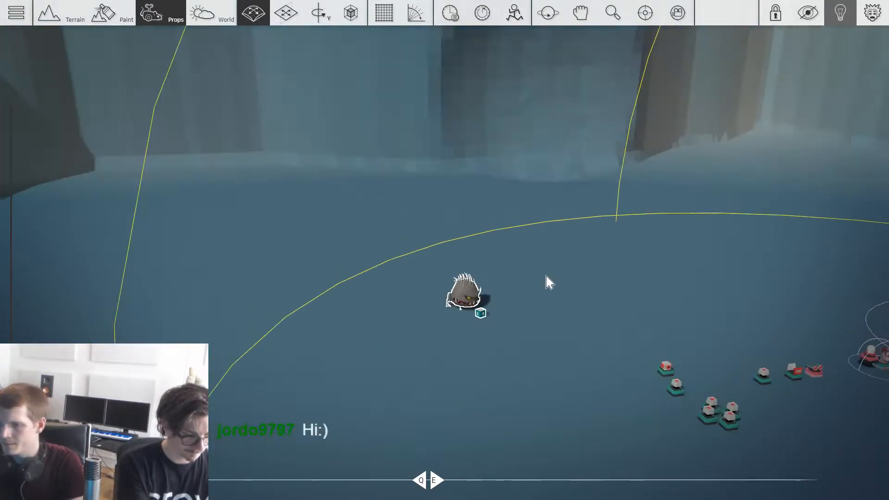
Step: Examine the remaining gadget groups between the monster and the Start Point, including the large range sphere
{"action": "key", "text": "d"}
{"action": "scroll", "coordinate": [555, 294], "scroll_direction": "down", "scroll_amount": 3}
{"action": "scroll", "coordinate": [587, 315], "scroll_direction": "up", "scroll_amount": 5}
{"action": "middle_click_drag", "start_coordinate": [493, 296], "coordinate": [484, 209]}
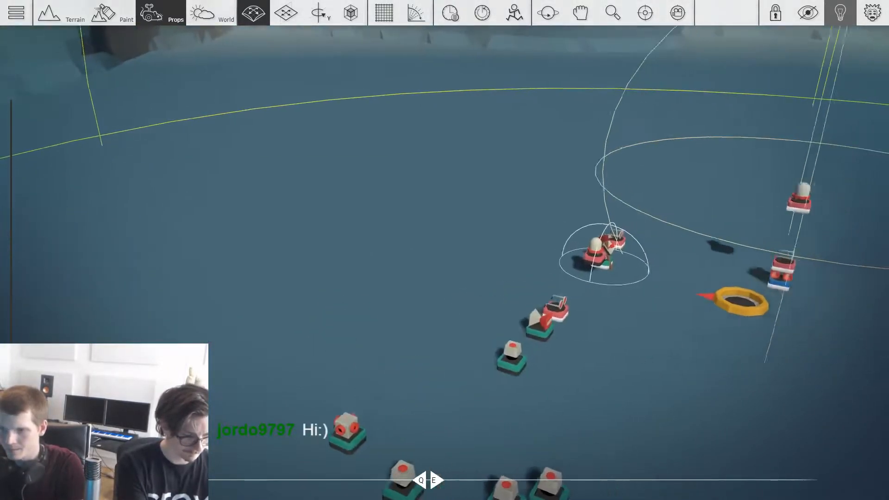
{"action": "scroll", "coordinate": [485, 209], "scroll_direction": "up", "scroll_amount": 4}
{"action": "scroll", "coordinate": [489, 221], "scroll_direction": "down", "scroll_amount": 5}
{"action": "scroll", "coordinate": [489, 222], "scroll_direction": "down", "scroll_amount": 1}
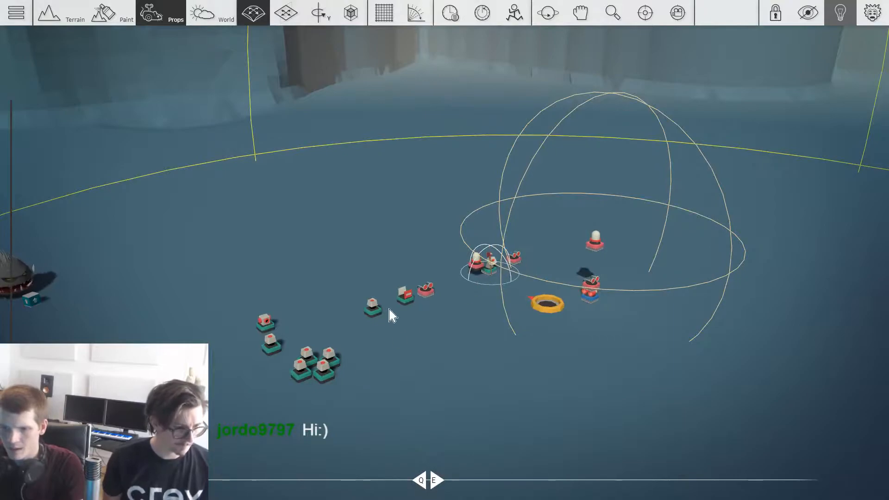
{"action": "middle_click_drag", "start_coordinate": [386, 313], "coordinate": [343, 314]}
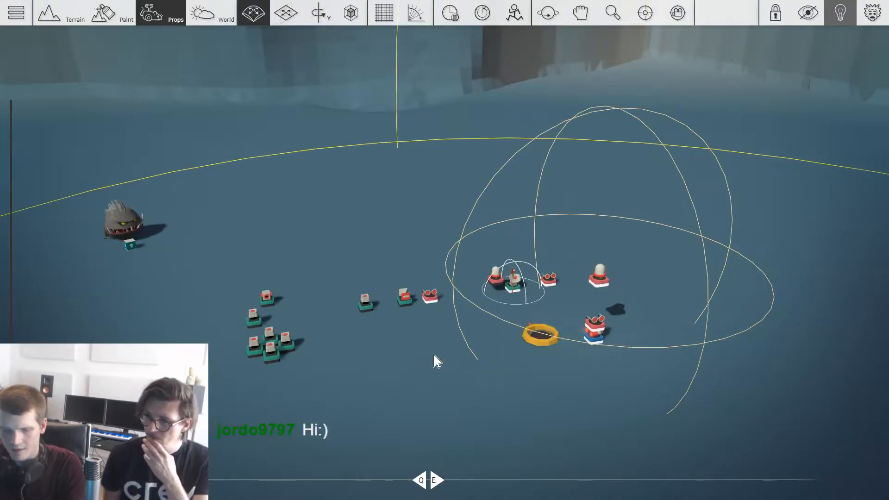
{"action": "scroll", "coordinate": [546, 342], "scroll_direction": "up", "scroll_amount": 2}
{"action": "middle_click_drag", "start_coordinate": [567, 362], "coordinate": [625, 361]}
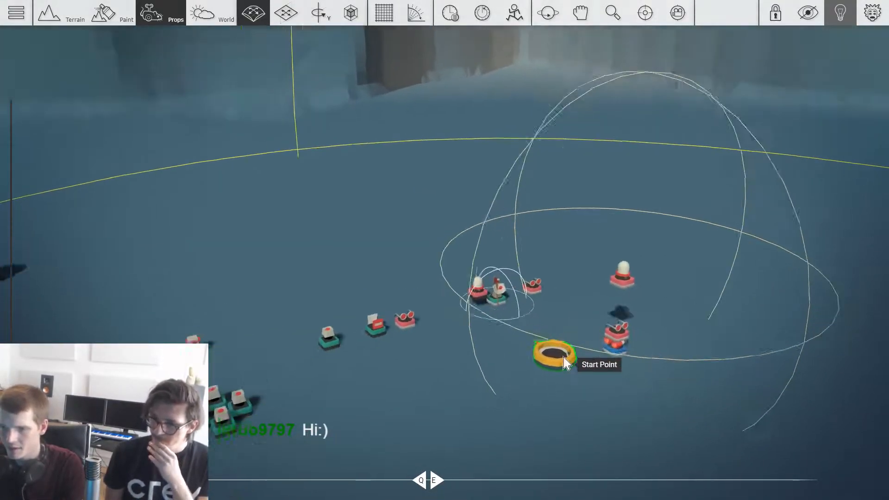
{"action": "scroll", "coordinate": [519, 354], "scroll_direction": "up", "scroll_amount": 4}
{"action": "scroll", "coordinate": [520, 355], "scroll_direction": "down", "scroll_amount": 4}
{"action": "scroll", "coordinate": [499, 321], "scroll_direction": "down", "scroll_amount": 1}
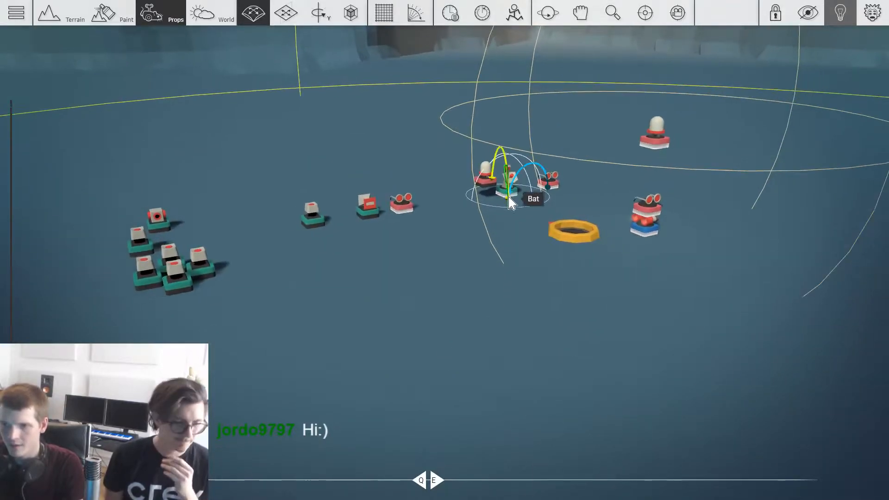
Step: Inspect the Bat axe gadget up close, including its connections to the Hider and the neighbouring gadgets
{"action": "scroll", "coordinate": [562, 308], "scroll_direction": "up", "scroll_amount": 4}
{"action": "middle_click_drag", "start_coordinate": [518, 245], "coordinate": [563, 252]}
{"action": "scroll", "coordinate": [556, 236], "scroll_direction": "up", "scroll_amount": 7}
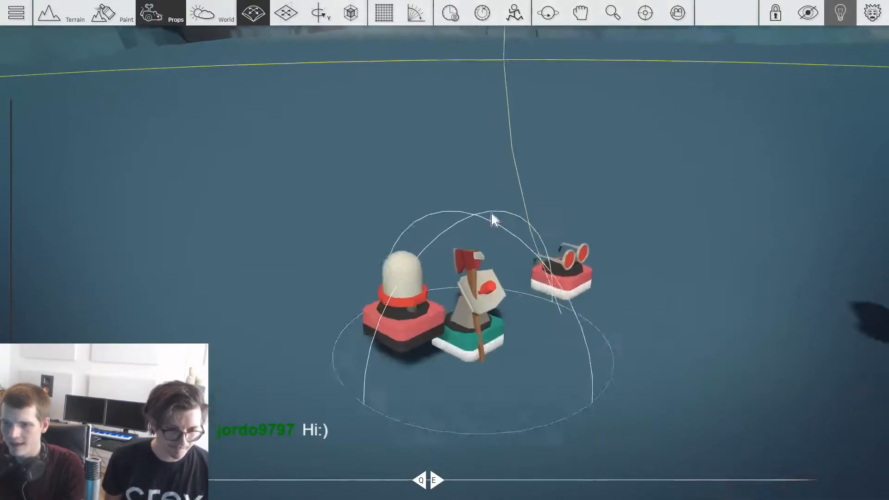
{"action": "middle_click_drag", "start_coordinate": [471, 247], "coordinate": [467, 247]}
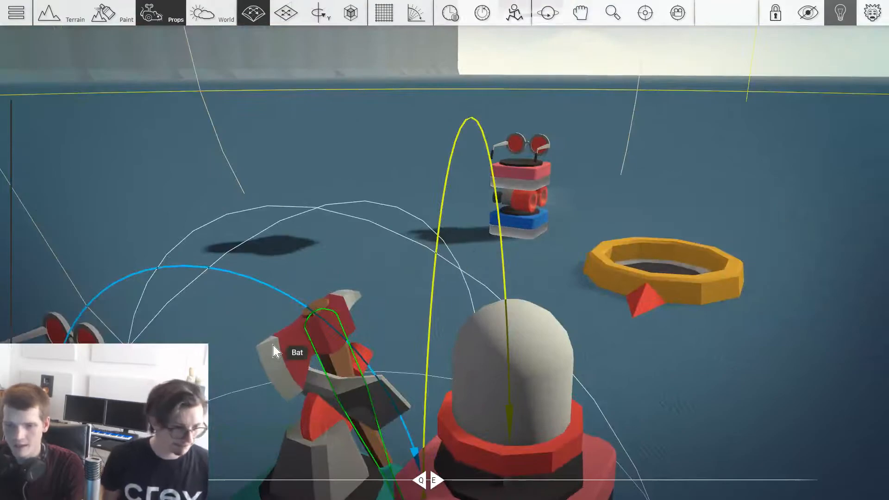
{"action": "scroll", "coordinate": [274, 344], "scroll_direction": "down", "scroll_amount": 4}
{"action": "scroll", "coordinate": [348, 305], "scroll_direction": "up", "scroll_amount": 5}
{"action": "middle_click_drag", "start_coordinate": [335, 309], "coordinate": [335, 312]}
{"action": "scroll", "coordinate": [356, 300], "scroll_direction": "down", "scroll_amount": 4}
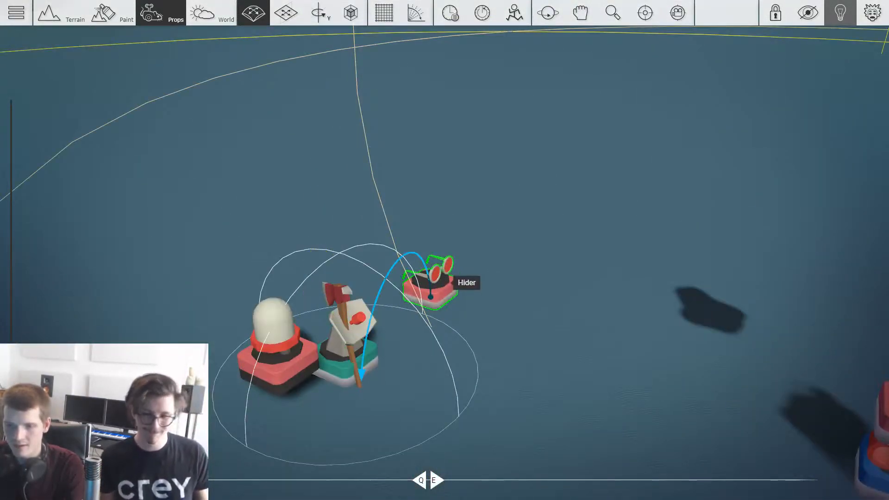
{"action": "middle_click_drag", "start_coordinate": [438, 276], "coordinate": [440, 277]}
{"action": "scroll", "coordinate": [441, 278], "scroll_direction": "down", "scroll_amount": 6}
{"action": "middle_click_drag", "start_coordinate": [369, 277], "coordinate": [366, 276]}
{"action": "scroll", "coordinate": [366, 280], "scroll_direction": "down", "scroll_amount": 3}
{"action": "scroll", "coordinate": [370, 296], "scroll_direction": "up", "scroll_amount": 4}
{"action": "scroll", "coordinate": [327, 304], "scroll_direction": "down", "scroll_amount": 4}
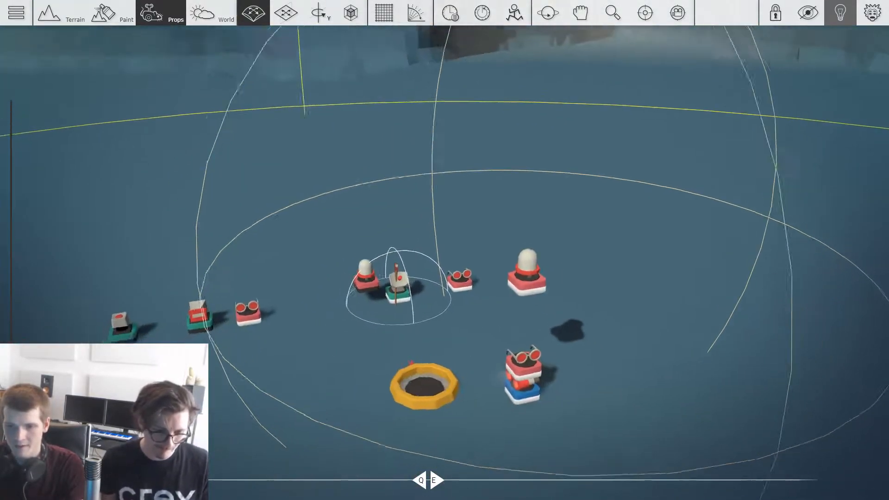
Step: Play-test the level by swinging the axe near the monster and bringing out the lantern, and return to editing
{"action": "key", "text": "Tab"}
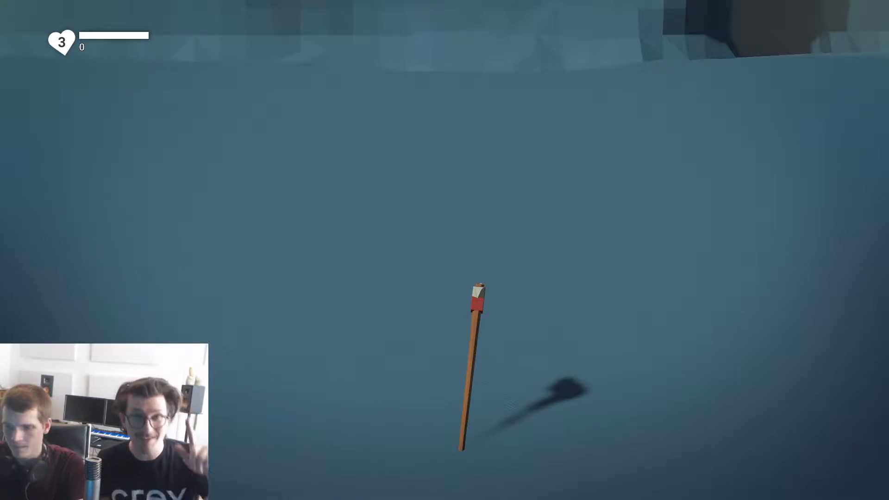
{"action": "key", "text": "s"}
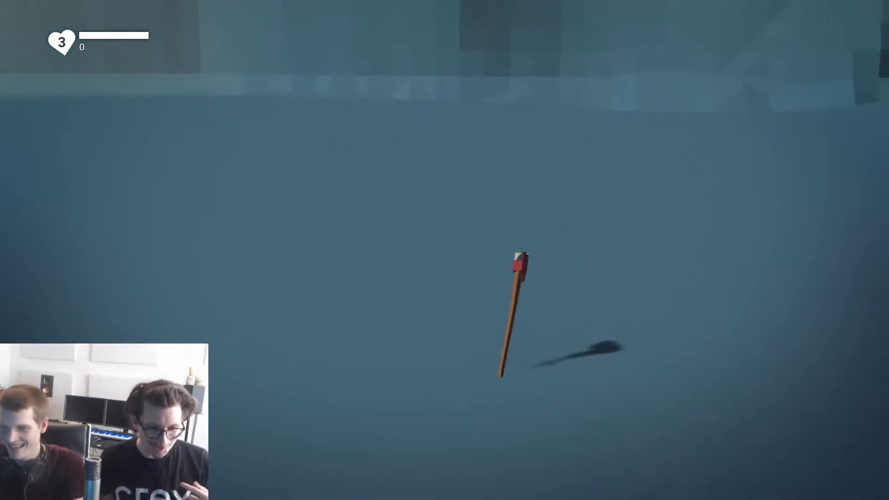
{"action": "key", "text": "w"}
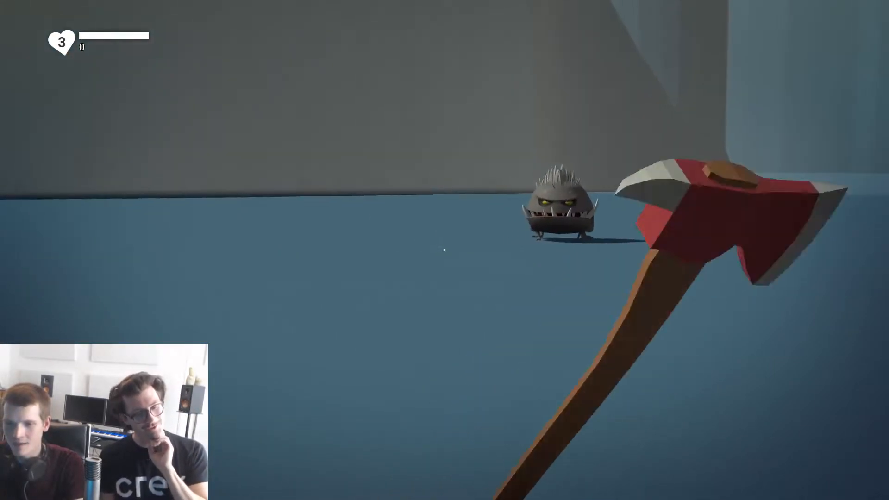
{"action": "left_click", "coordinate": [445, 250]}
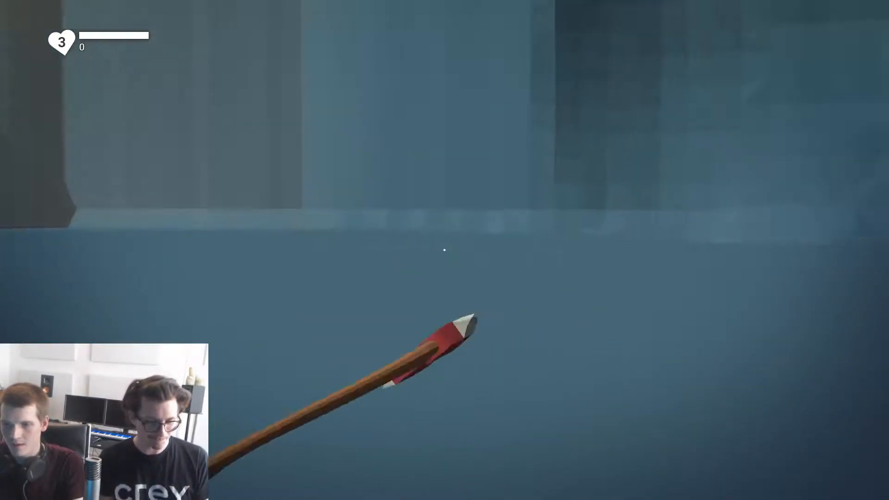
{"action": "left_click", "coordinate": [444, 250]}
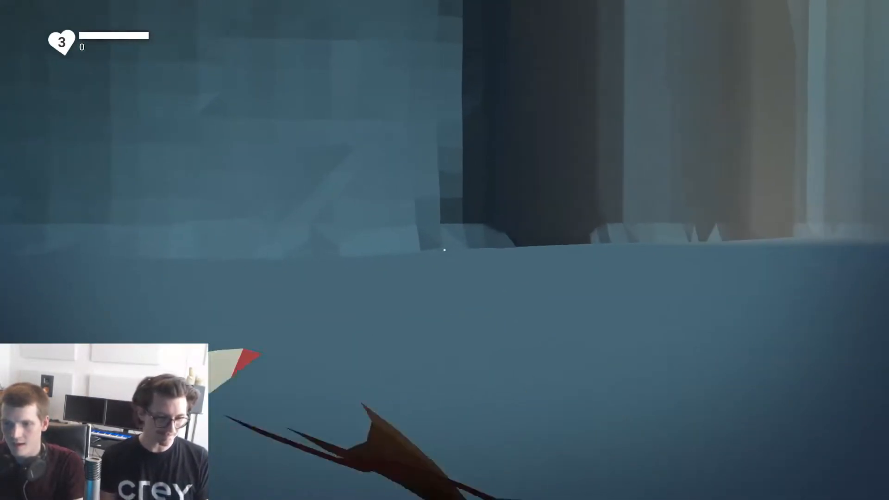
{"action": "left_click", "coordinate": [444, 250]}
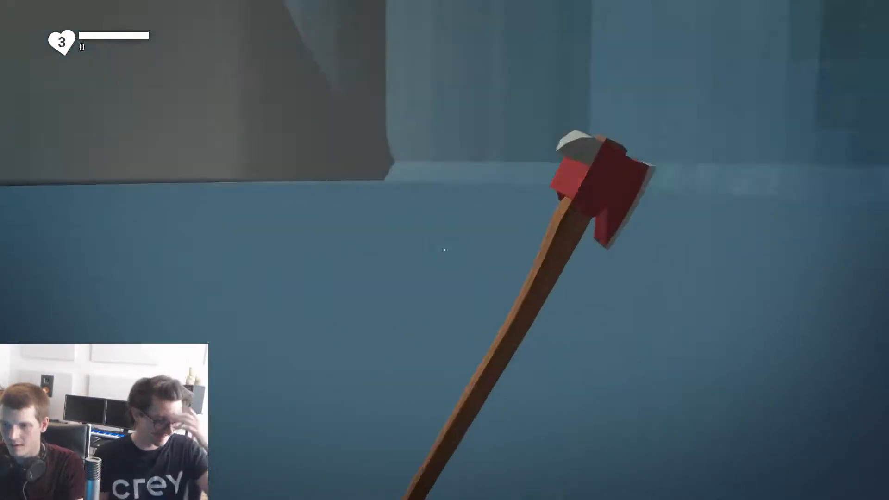
{"action": "left_click", "coordinate": [444, 250]}
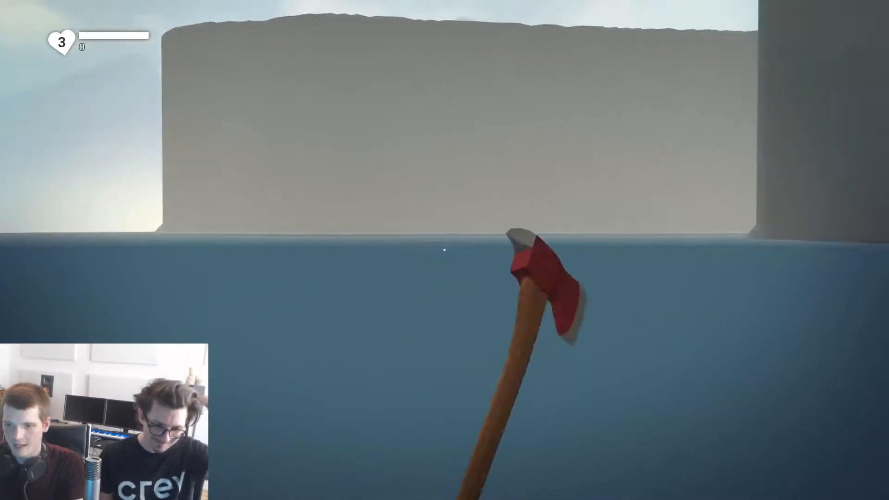
{"action": "left_click", "coordinate": [444, 250]}
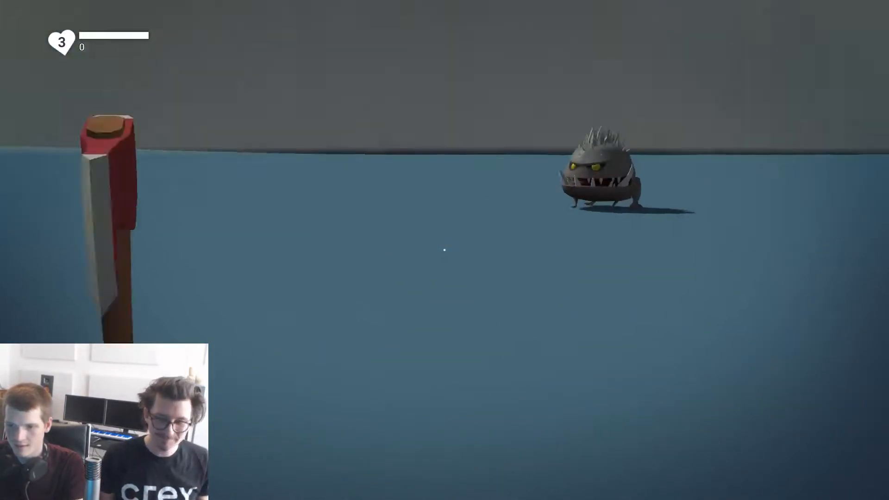
{"action": "left_click", "coordinate": [445, 250]}
{"action": "key", "text": "f"}
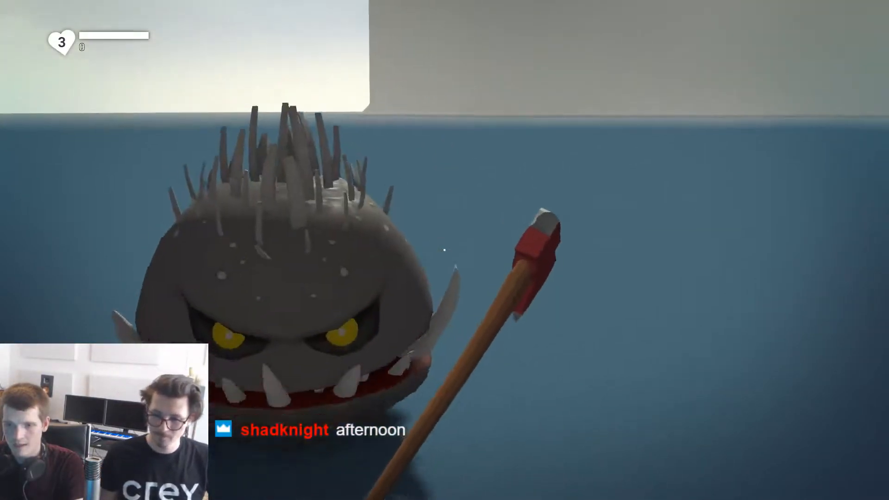
{"action": "left_click", "coordinate": [444, 250]}
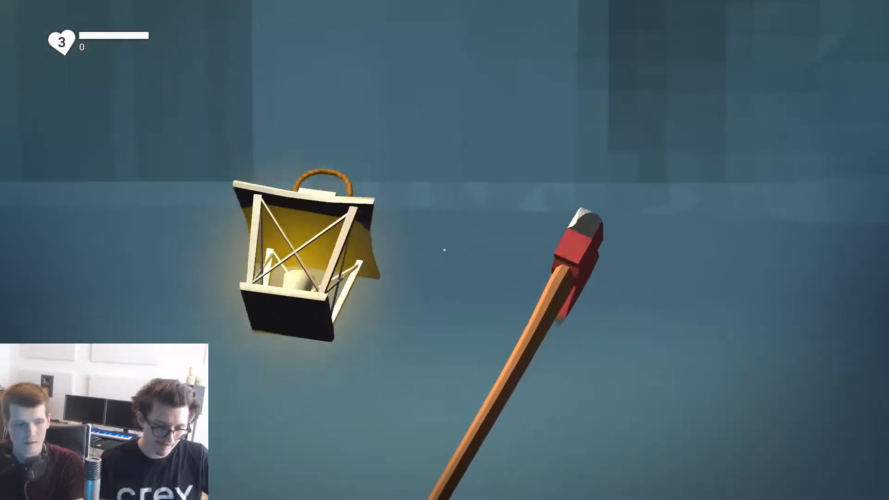
{"action": "key", "text": "Escape"}
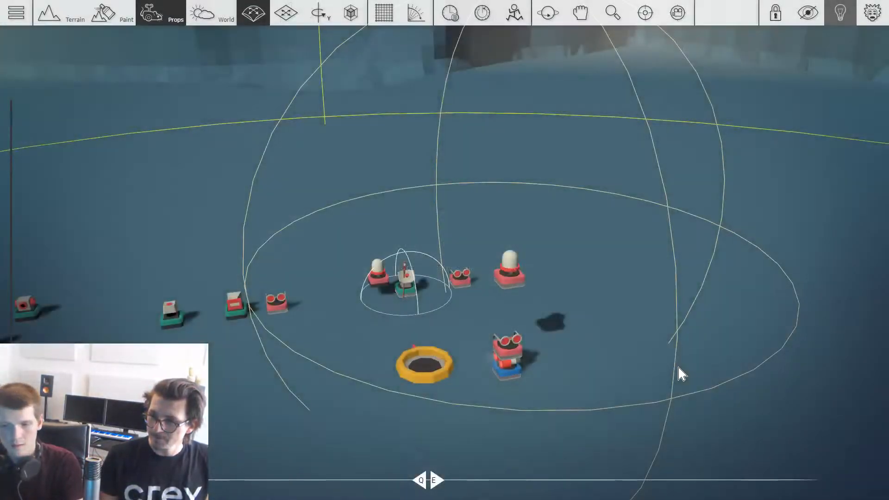
Step: Paint a brown dirt path across the bare ground from the props to the cliff behind them
{"action": "scroll", "coordinate": [647, 369], "scroll_direction": "down", "scroll_amount": 5}
{"action": "scroll", "coordinate": [475, 256], "scroll_direction": "up", "scroll_amount": 3}
{"action": "middle_click_drag", "start_coordinate": [479, 262], "coordinate": [563, 294]}
{"action": "scroll", "coordinate": [479, 266], "scroll_direction": "down", "scroll_amount": 8}
{"action": "scroll", "coordinate": [521, 278], "scroll_direction": "up", "scroll_amount": 3}
{"action": "scroll", "coordinate": [556, 296], "scroll_direction": "down", "scroll_amount": 3}
{"action": "scroll", "coordinate": [495, 267], "scroll_direction": "up", "scroll_amount": 1}
{"action": "scroll", "coordinate": [491, 278], "scroll_direction": "up", "scroll_amount": 3}
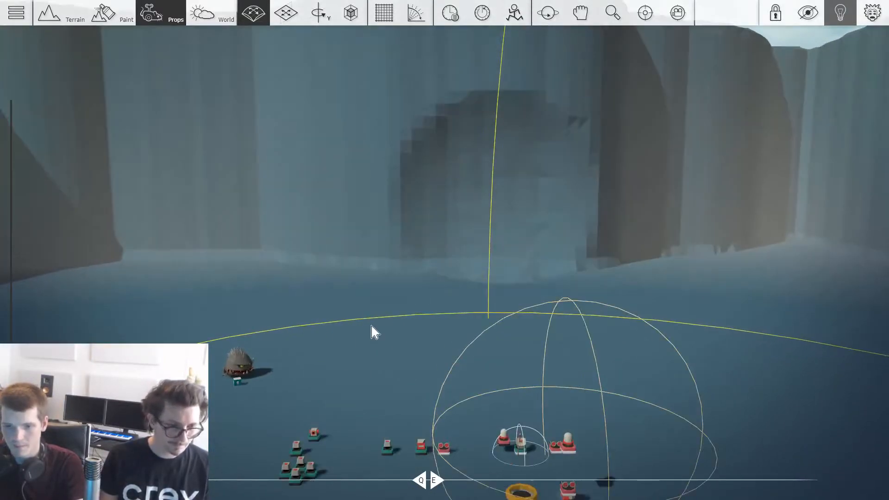
{"action": "scroll", "coordinate": [373, 333], "scroll_direction": "down", "scroll_amount": 3}
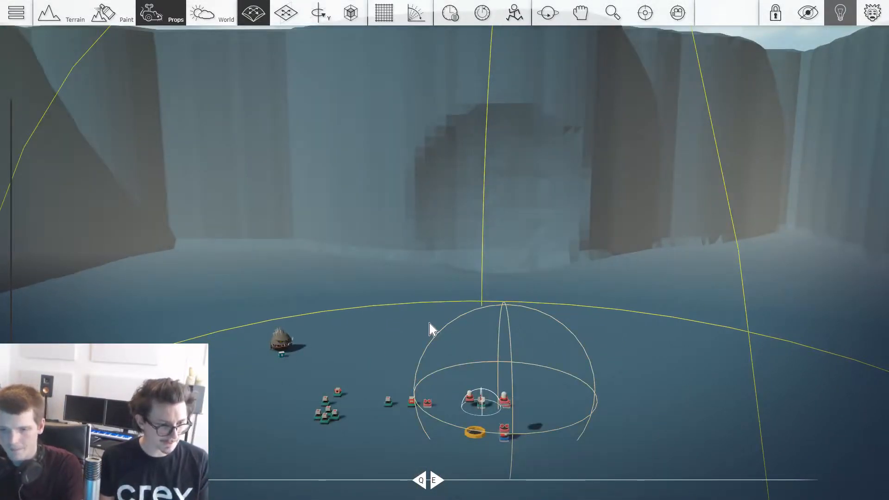
{"action": "scroll", "coordinate": [493, 338], "scroll_direction": "down", "scroll_amount": 2}
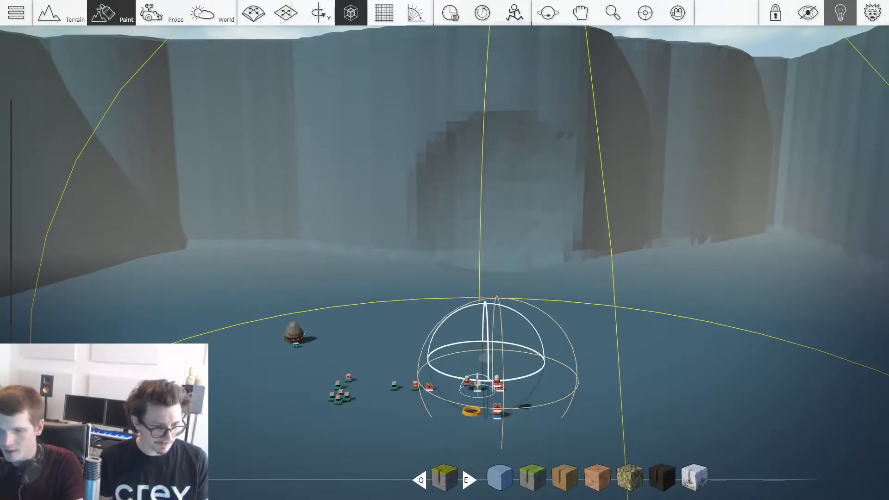
{"action": "key", "text": "x"}
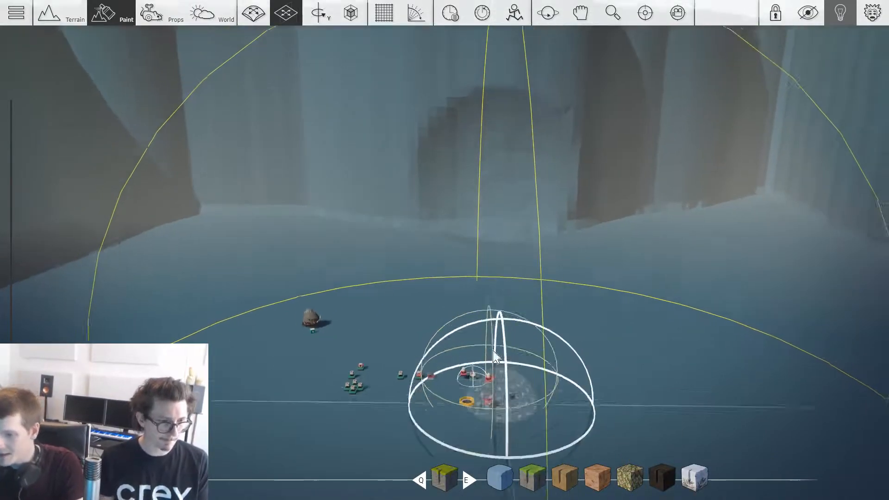
{"action": "scroll", "coordinate": [497, 379], "scroll_direction": "down", "scroll_amount": 3}
{"action": "scroll", "coordinate": [479, 286], "scroll_direction": "up", "scroll_amount": 2}
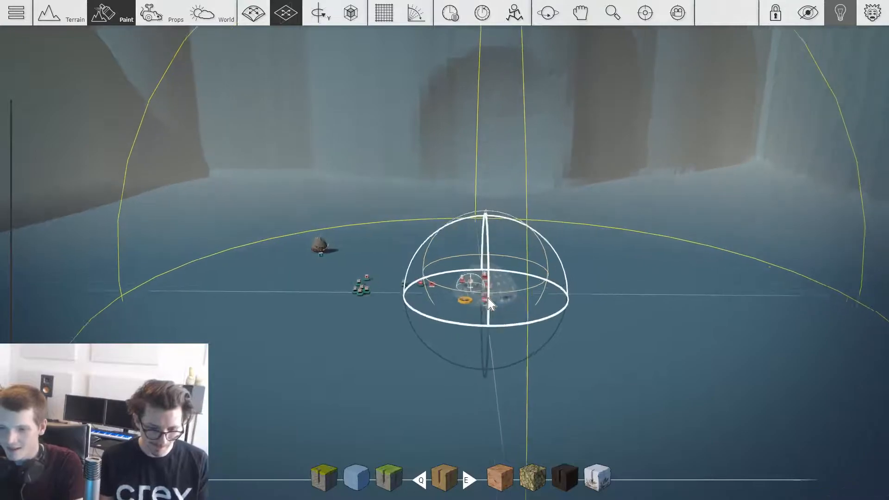
{"action": "key", "text": "x"}
{"action": "mouse_move", "coordinate": [489, 285]}
{"action": "left_mouse_down"}
{"action": "mouse_move", "coordinate": [500, 208]}
{"action": "mouse_move", "coordinate": [500, 217]}
{"action": "mouse_move", "coordinate": [529, 184]}
{"action": "left_mouse_up"}
{"action": "scroll", "coordinate": [486, 298], "scroll_direction": "down", "scroll_amount": 2}
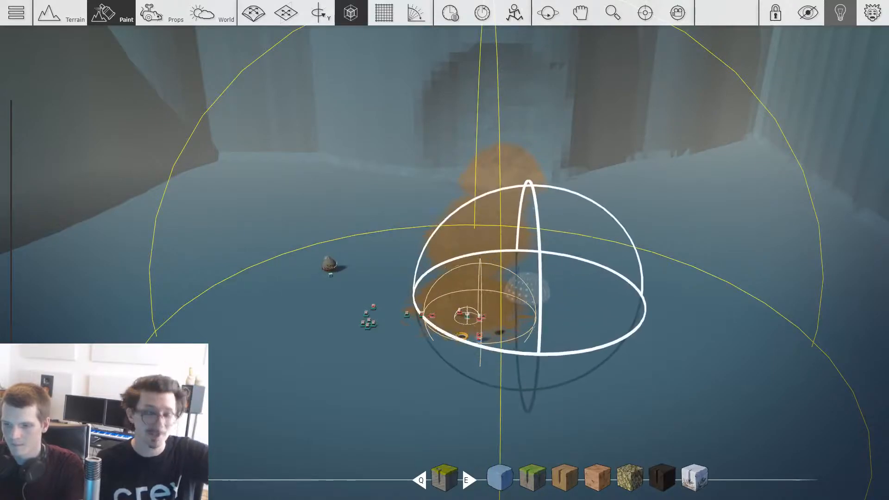
Step: Paint the play area's ground and the lower cliff faces with the grass-topped rock material, using an enlarged spherical brush
{"action": "key", "text": "x"}
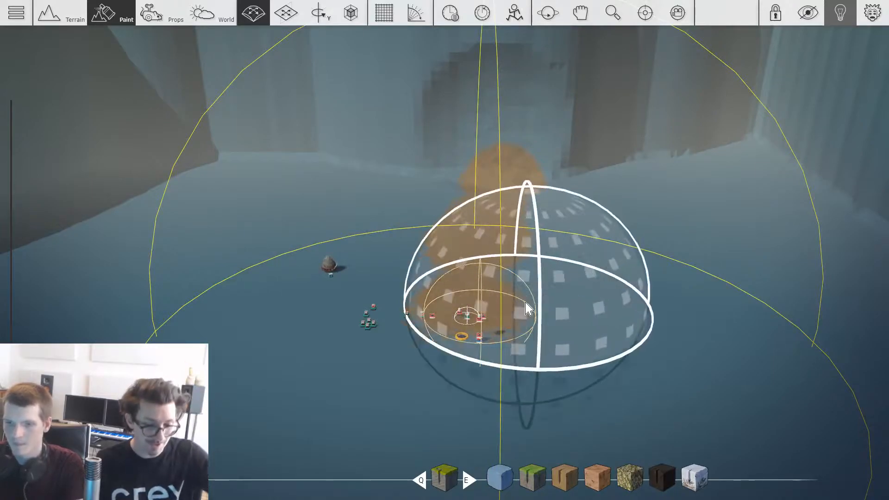
{"action": "scroll", "coordinate": [341, 212], "scroll_direction": "down", "scroll_amount": 3}
{"action": "mouse_move", "coordinate": [341, 212]}
{"action": "left_mouse_down"}
{"action": "mouse_move", "coordinate": [288, 246]}
{"action": "mouse_move", "coordinate": [227, 247]}
{"action": "mouse_move", "coordinate": [512, 257]}
{"action": "mouse_move", "coordinate": [642, 228]}
{"action": "mouse_move", "coordinate": [636, 209]}
{"action": "mouse_move", "coordinate": [674, 280]}
{"action": "left_mouse_up"}
{"action": "scroll", "coordinate": [637, 209], "scroll_direction": "down", "scroll_amount": 3}
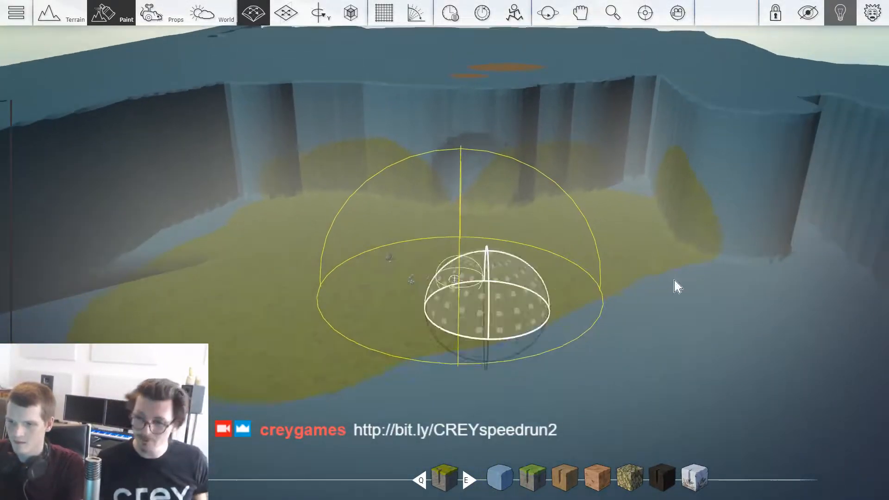
{"action": "scroll", "coordinate": [676, 286], "scroll_direction": "down", "scroll_amount": 2}
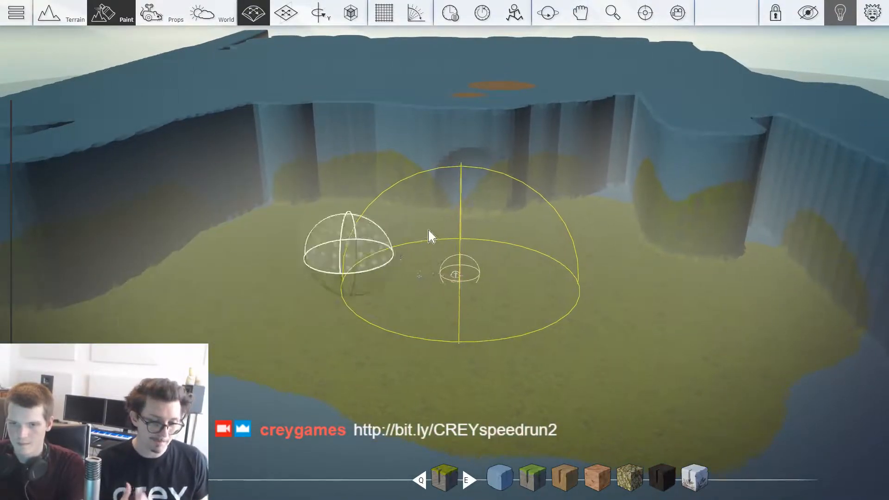
Step: Paint a brown dirt path over the grass from the props to the foot of the rear cliff
{"action": "scroll", "coordinate": [430, 236], "scroll_direction": "up", "scroll_amount": 6}
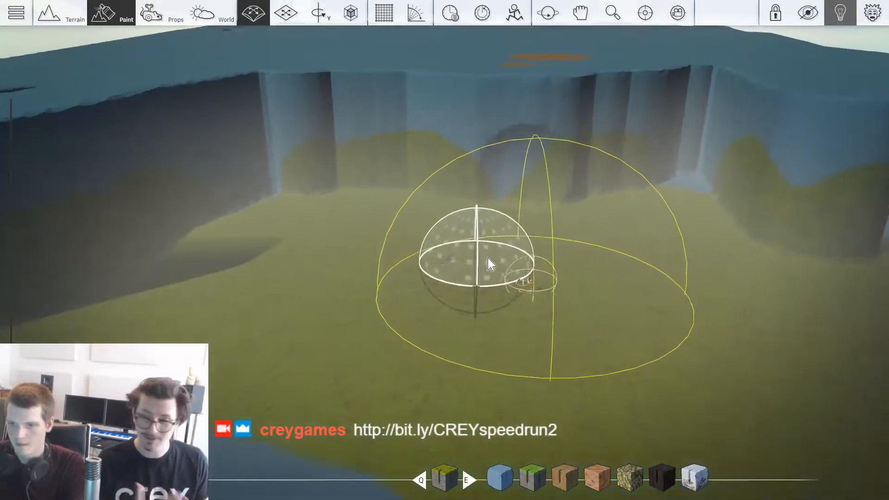
{"action": "key", "text": "d"}
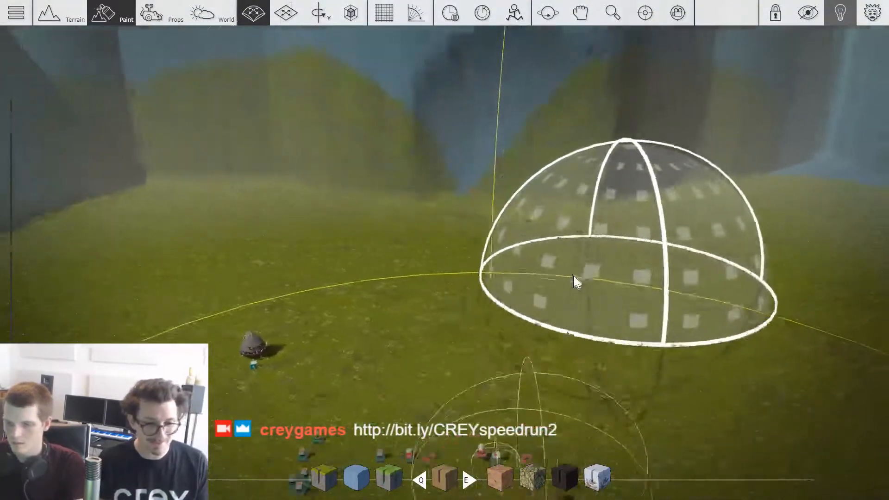
{"action": "key", "text": "shift"}
{"action": "mouse_move", "coordinate": [521, 419]}
{"action": "left_mouse_down"}
{"action": "mouse_move", "coordinate": [519, 375]}
{"action": "mouse_move", "coordinate": [479, 324]}
{"action": "left_mouse_up"}
{"action": "left_click_drag", "start_coordinate": [486, 204], "coordinate": [512, 185]}
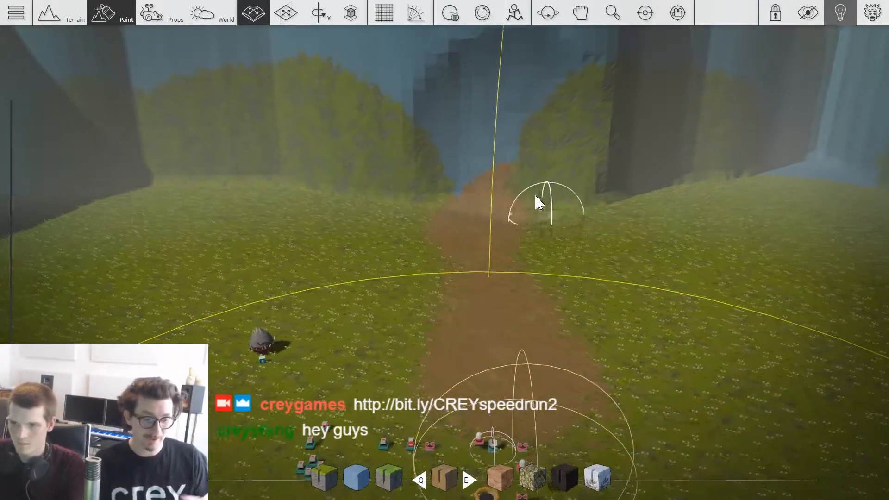
Step: Carve a round cave opening into the cliff at the end of the dirt path with the spherical terrain brush
{"action": "key", "text": "1"}
{"action": "key", "text": "s"}
{"action": "key", "text": "shift"}
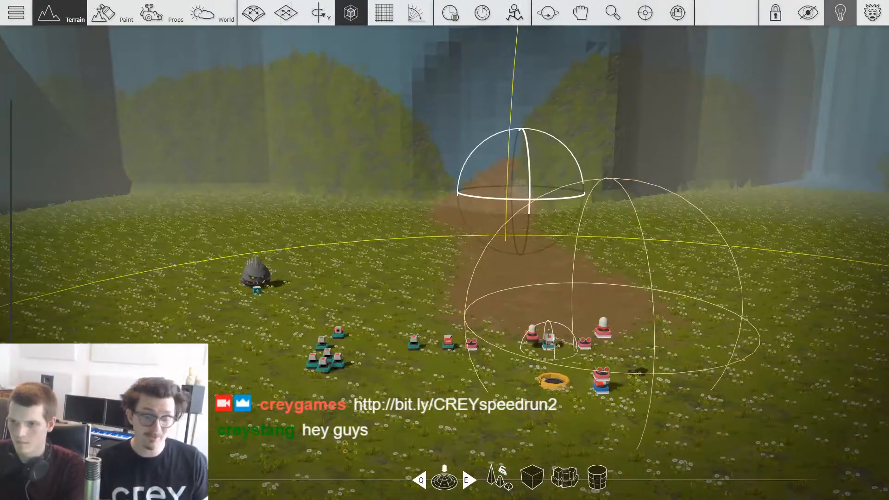
{"action": "key", "text": "w"}
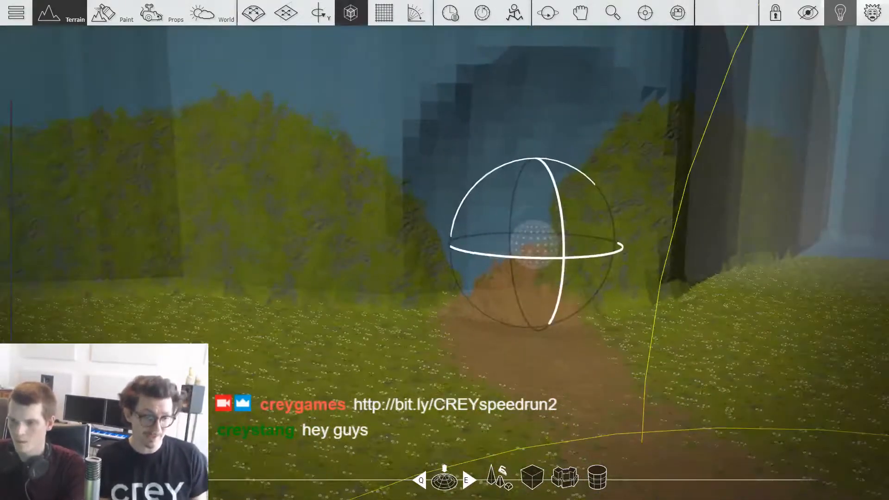
{"action": "key", "text": "w"}
{"action": "key", "text": "shift"}
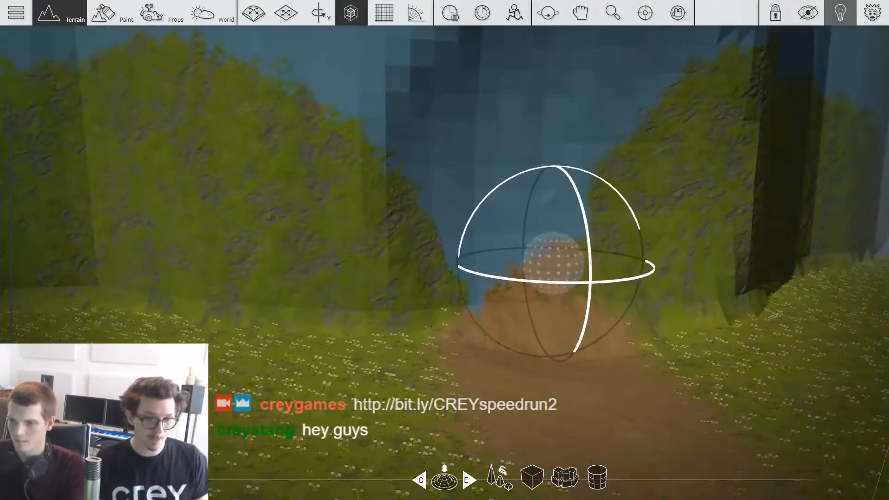
{"action": "left_click_drag", "start_coordinate": [552, 233], "coordinate": [545, 183]}
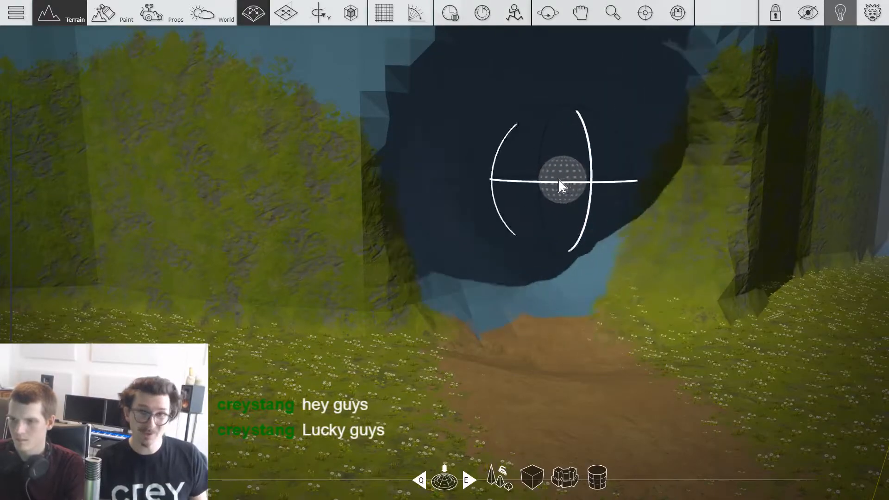
Step: Carve the round cave deeper into the cliff as a wide tunnel with the spherical terrain brush
{"action": "key", "text": "w"}
{"action": "key", "text": "d"}
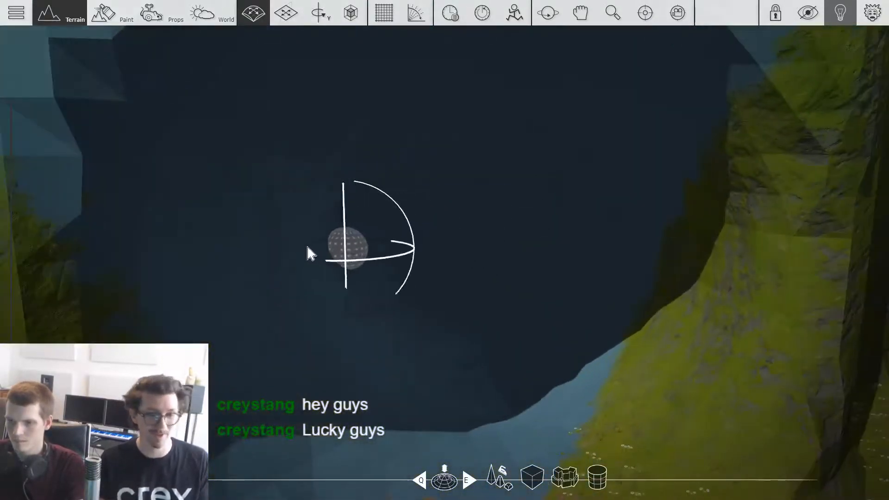
{"action": "mouse_move", "coordinate": [379, 246]}
{"action": "left_mouse_down"}
{"action": "mouse_move", "coordinate": [526, 250]}
{"action": "mouse_move", "coordinate": [538, 242]}
{"action": "left_mouse_up"}
{"action": "key", "text": "w"}
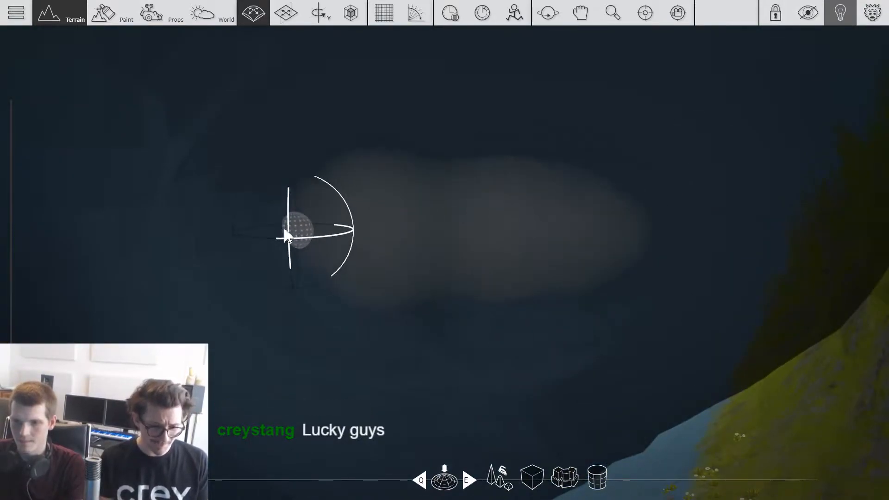
{"action": "left_click_drag", "start_coordinate": [289, 232], "coordinate": [476, 234]}
{"action": "key", "text": "w"}
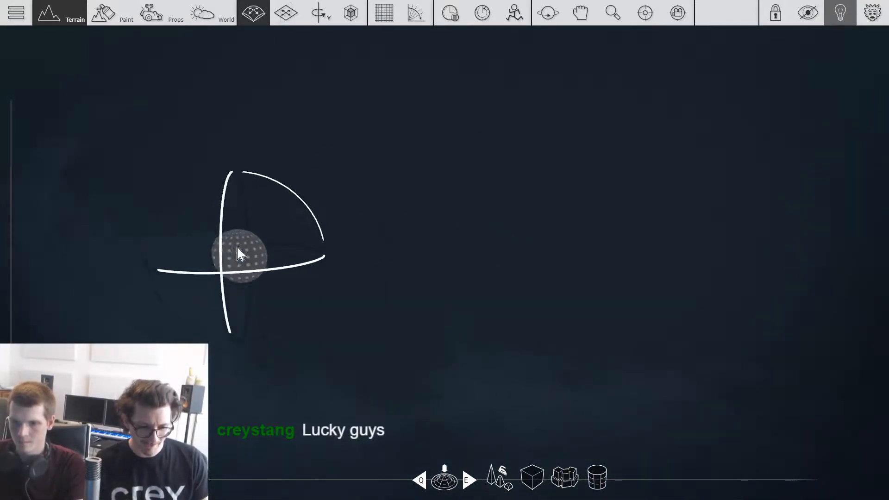
{"action": "mouse_move", "coordinate": [214, 216]}
{"action": "left_mouse_down"}
{"action": "mouse_move", "coordinate": [232, 192]}
{"action": "mouse_move", "coordinate": [227, 226]}
{"action": "left_mouse_up"}
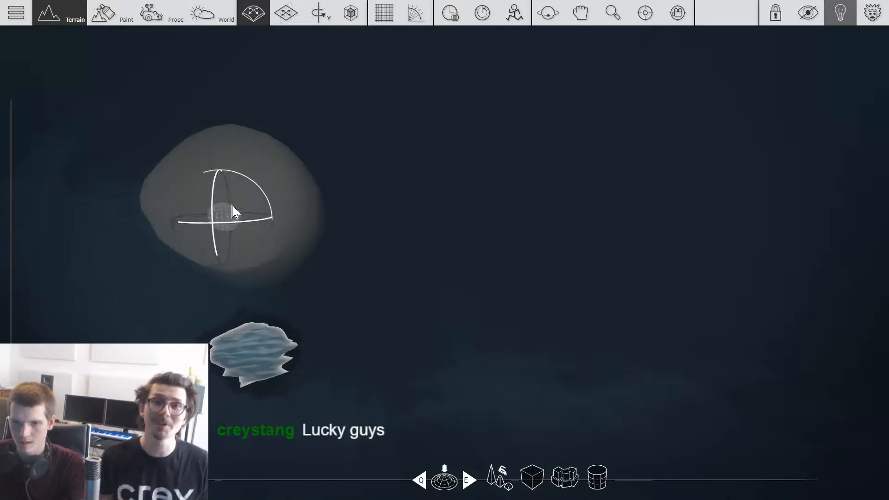
Step: Carve the walls at the tunnel's inner end to widen it and continue the passage deeper inside the cliff
{"action": "key", "text": "d"}
{"action": "mouse_move", "coordinate": [653, 221]}
{"action": "left_mouse_down"}
{"action": "mouse_move", "coordinate": [593, 199]}
{"action": "mouse_move", "coordinate": [638, 217]}
{"action": "left_mouse_up"}
{"action": "key", "text": "d"}
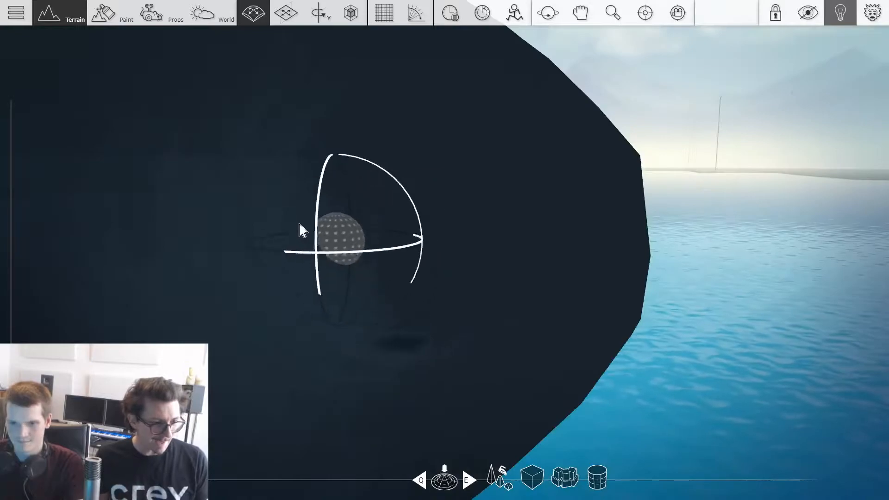
{"action": "mouse_move", "coordinate": [299, 223]}
{"action": "left_mouse_down"}
{"action": "mouse_move", "coordinate": [223, 190]}
{"action": "mouse_move", "coordinate": [176, 198]}
{"action": "left_mouse_up"}
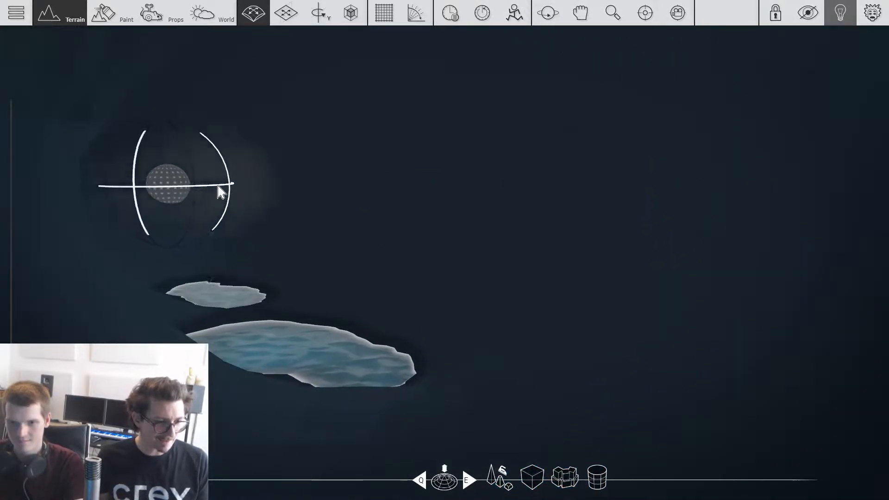
{"action": "key", "text": "a"}
{"action": "key", "text": "d"}
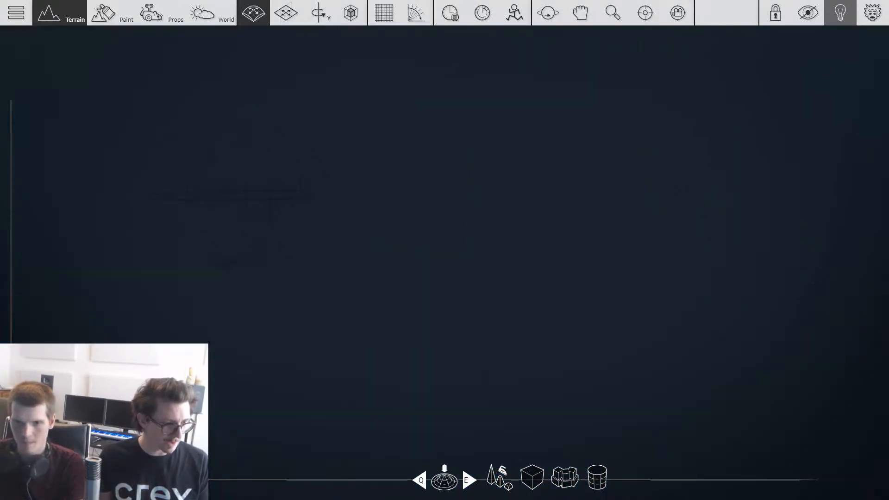
{"action": "key", "text": "a"}
{"action": "mouse_move", "coordinate": [444, 248]}
{"action": "left_mouse_down"}
{"action": "mouse_move", "coordinate": [514, 201]}
{"action": "mouse_move", "coordinate": [446, 230]}
{"action": "mouse_move", "coordinate": [338, 199]}
{"action": "left_mouse_up"}
Step: Extend the tunnel above the exposed water, bending the passage toward its left-hand side
{"action": "key", "text": "w"}
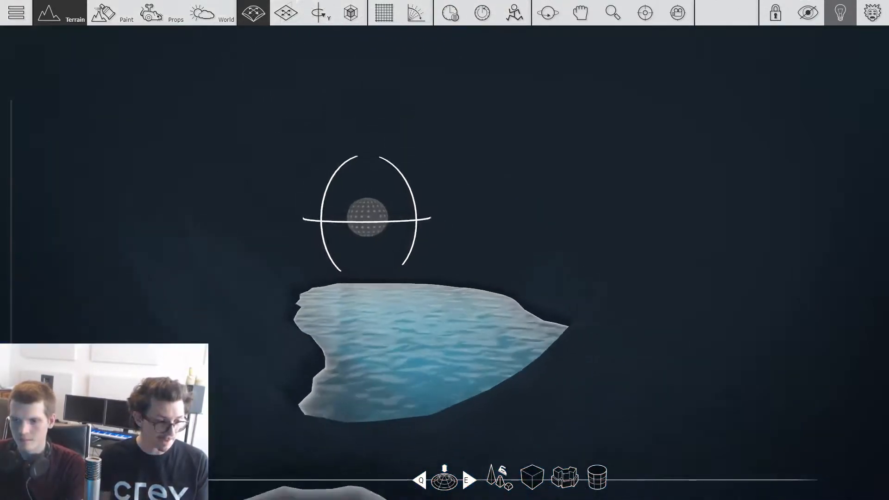
{"action": "key", "text": "w"}
{"action": "mouse_move", "coordinate": [387, 252]}
{"action": "left_mouse_down"}
{"action": "mouse_move", "coordinate": [220, 195]}
{"action": "mouse_move", "coordinate": [431, 179]}
{"action": "mouse_move", "coordinate": [536, 204]}
{"action": "mouse_move", "coordinate": [560, 184]}
{"action": "mouse_move", "coordinate": [357, 175]}
{"action": "mouse_move", "coordinate": [440, 204]}
{"action": "mouse_move", "coordinate": [229, 181]}
{"action": "mouse_move", "coordinate": [199, 156]}
{"action": "mouse_move", "coordinate": [150, 152]}
{"action": "left_mouse_up"}
{"action": "key", "text": "w"}
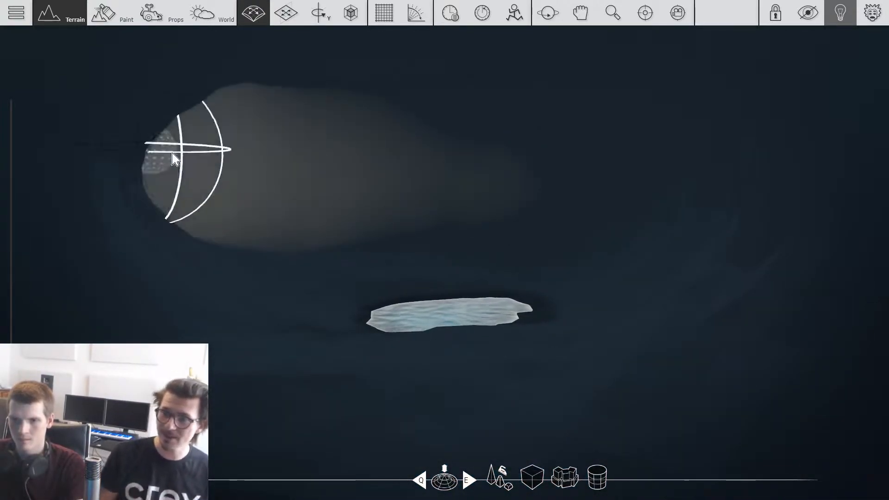
{"action": "key", "text": "w"}
{"action": "mouse_move", "coordinate": [588, 255]}
{"action": "left_mouse_down"}
{"action": "mouse_move", "coordinate": [703, 235]}
{"action": "mouse_move", "coordinate": [681, 162]}
{"action": "mouse_move", "coordinate": [626, 179]}
{"action": "mouse_move", "coordinate": [686, 201]}
{"action": "left_mouse_up"}
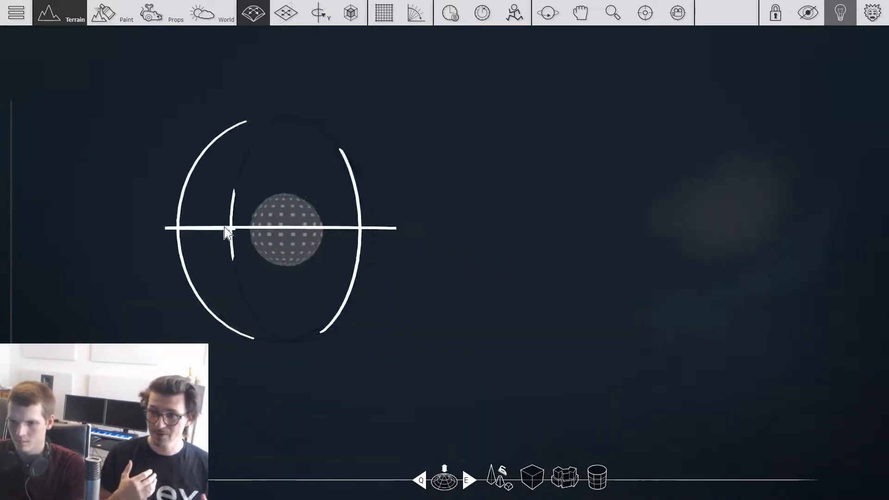
{"action": "left_click_drag", "start_coordinate": [139, 224], "coordinate": [199, 219]}
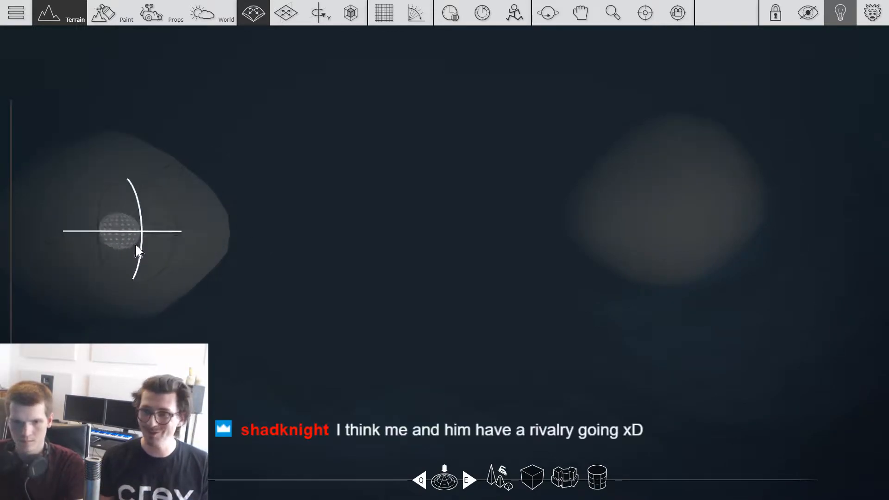
{"action": "key", "text": "ctrl+z"}
{"action": "key", "text": "ctrl+z"}
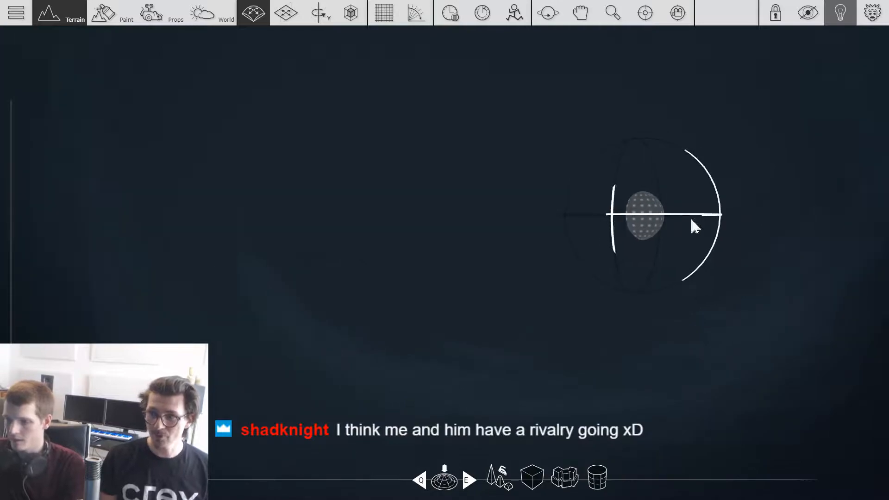
Step: Carve the tunnel onward toward the right-hand side and out through the cliff's outer wall
{"action": "left_click", "coordinate": [783, 191]}
{"action": "mouse_move", "coordinate": [742, 193]}
{"action": "right_mouse_down"}
{"action": "mouse_move", "coordinate": [674, 199]}
{"action": "mouse_move", "coordinate": [710, 272]}
{"action": "mouse_move", "coordinate": [646, 277]}
{"action": "right_mouse_up"}
{"action": "key", "text": "w"}
{"action": "mouse_move", "coordinate": [578, 250]}
{"action": "right_mouse_down"}
{"action": "mouse_move", "coordinate": [715, 226]}
{"action": "mouse_move", "coordinate": [721, 203]}
{"action": "mouse_move", "coordinate": [694, 125]}
{"action": "mouse_move", "coordinate": [583, 195]}
{"action": "mouse_move", "coordinate": [643, 241]}
{"action": "mouse_move", "coordinate": [671, 186]}
{"action": "mouse_move", "coordinate": [582, 327]}
{"action": "right_mouse_up"}
Step: Add cliff mass over the tunnel's breakthrough with an enlarged cylindrical terrain brush constrained to a horizontal plane
{"action": "key", "text": "s"}
{"action": "key", "text": "2"}
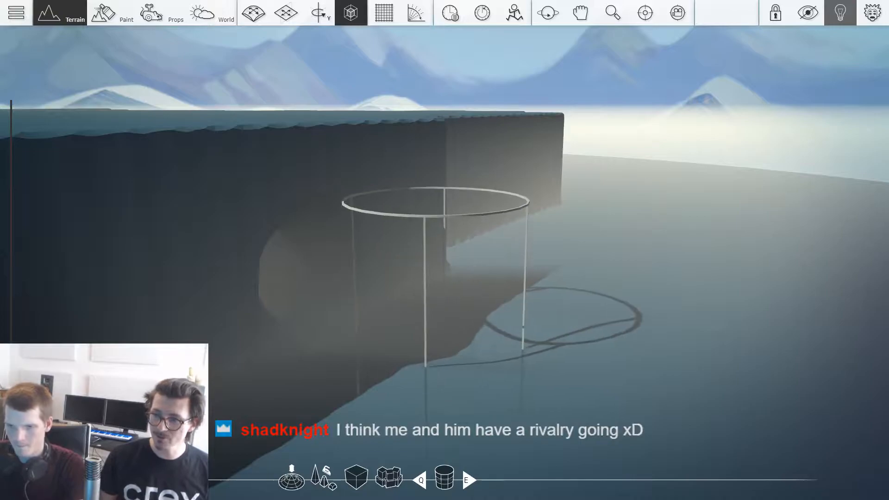
{"action": "scroll", "coordinate": [437, 336], "scroll_direction": "up", "scroll_amount": 4}
{"action": "key", "text": "Tab"}
{"action": "key", "text": "shift"}
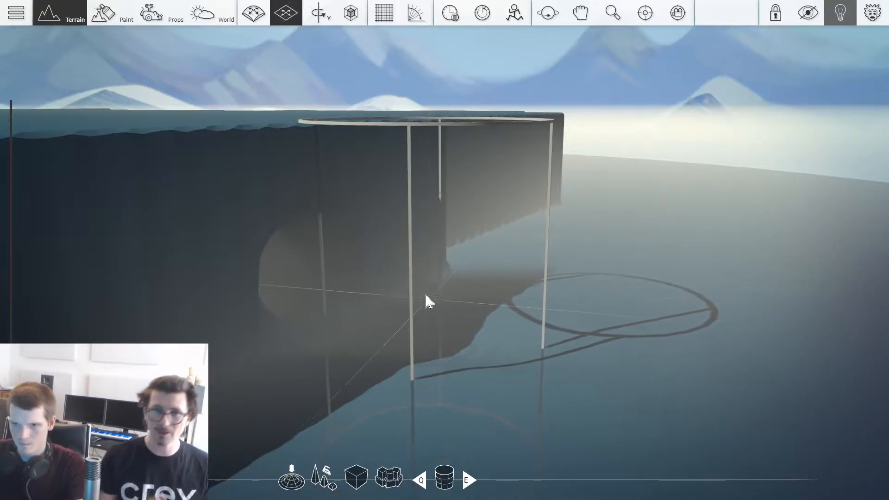
{"action": "mouse_move", "coordinate": [348, 319]}
{"action": "left_mouse_down"}
{"action": "mouse_move", "coordinate": [491, 243]}
{"action": "mouse_move", "coordinate": [510, 244]}
{"action": "left_mouse_up"}
{"action": "right_click_drag", "start_coordinate": [509, 244], "coordinate": [523, 351]}
{"action": "key", "text": "s"}
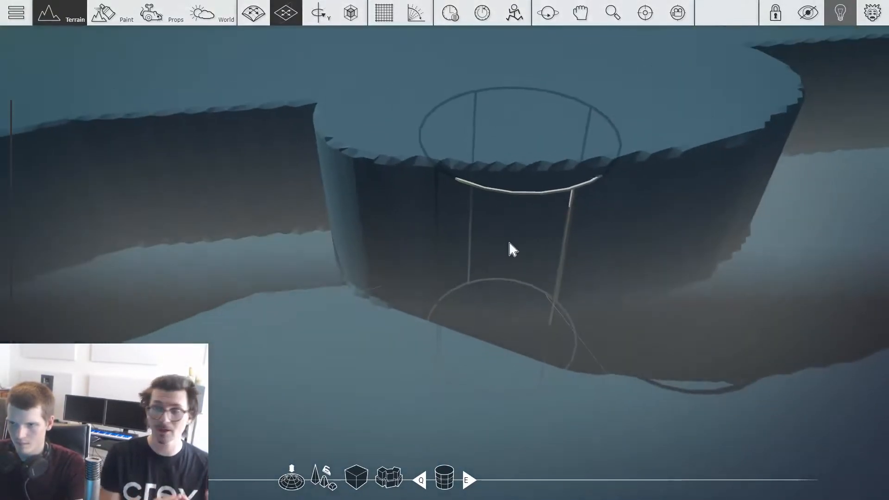
Step: Extend the flat-topped cliff outward along its rear edge into a broad plateau with the cylindrical brush
{"action": "mouse_move", "coordinate": [695, 193]}
{"action": "left_mouse_down"}
{"action": "mouse_move", "coordinate": [492, 254]}
{"action": "mouse_move", "coordinate": [632, 256]}
{"action": "mouse_move", "coordinate": [540, 346]}
{"action": "mouse_move", "coordinate": [623, 193]}
{"action": "left_mouse_up"}
{"action": "mouse_move", "coordinate": [707, 270]}
{"action": "left_mouse_down"}
{"action": "mouse_move", "coordinate": [224, 423]}
{"action": "mouse_move", "coordinate": [226, 284]}
{"action": "left_mouse_up"}
{"action": "key", "text": "s"}
{"action": "mouse_move", "coordinate": [437, 380]}
{"action": "left_mouse_down"}
{"action": "mouse_move", "coordinate": [264, 347]}
{"action": "mouse_move", "coordinate": [117, 252]}
{"action": "mouse_move", "coordinate": [659, 282]}
{"action": "mouse_move", "coordinate": [536, 423]}
{"action": "mouse_move", "coordinate": [694, 336]}
{"action": "left_mouse_up"}
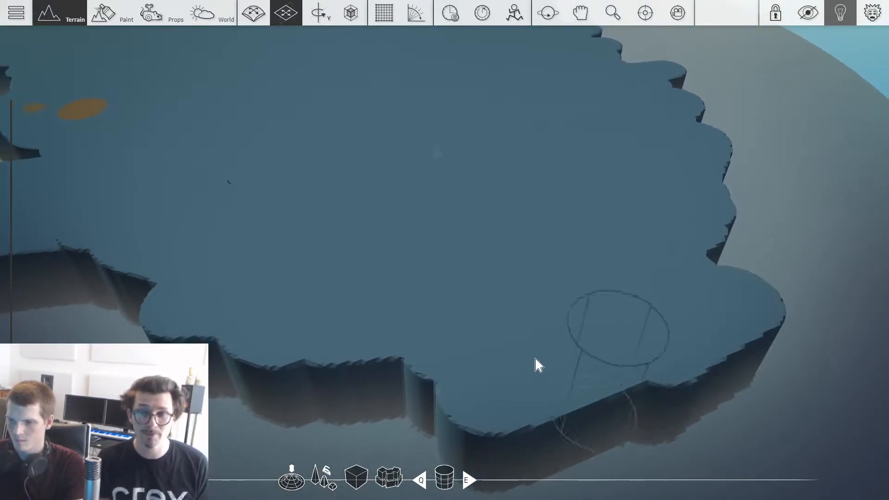
{"action": "right_click_drag", "start_coordinate": [541, 358], "coordinate": [199, 386]}
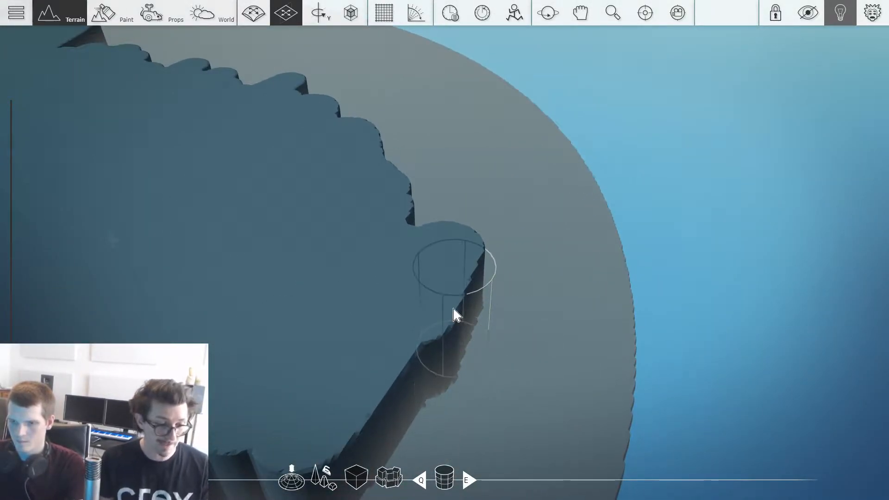
{"action": "right_click_drag", "start_coordinate": [391, 273], "coordinate": [740, 278]}
Step: Switch back to the spherical brush inside the cave and carve a long tunnel through the newly added cliff mass
{"action": "key", "text": "q"}
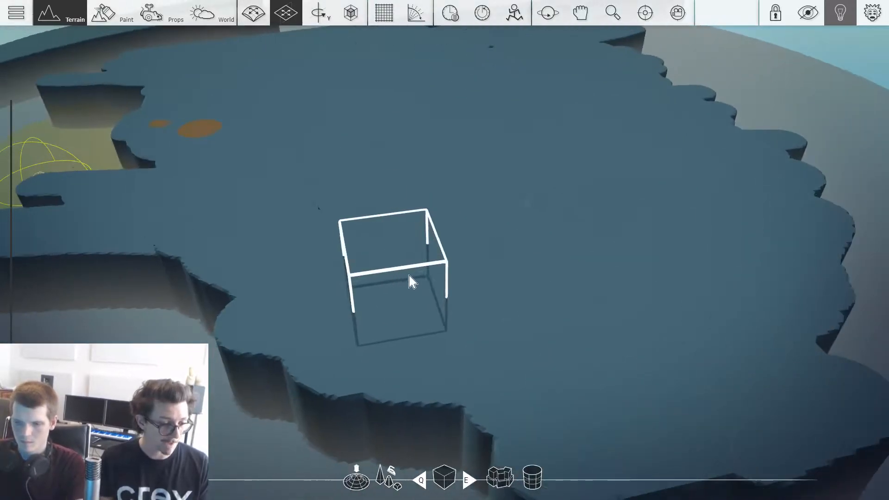
{"action": "mouse_move", "coordinate": [432, 280]}
{"action": "right_mouse_down"}
{"action": "mouse_move", "coordinate": [639, 432]}
{"action": "mouse_move", "coordinate": [659, 377]}
{"action": "mouse_move", "coordinate": [741, 458]}
{"action": "mouse_move", "coordinate": [417, 329]}
{"action": "mouse_move", "coordinate": [407, 363]}
{"action": "right_mouse_up"}
{"action": "key", "text": "w"}
{"action": "key", "text": "w"}
{"action": "key", "text": "4"}
{"action": "scroll", "coordinate": [441, 338], "scroll_direction": "down", "scroll_amount": 5}
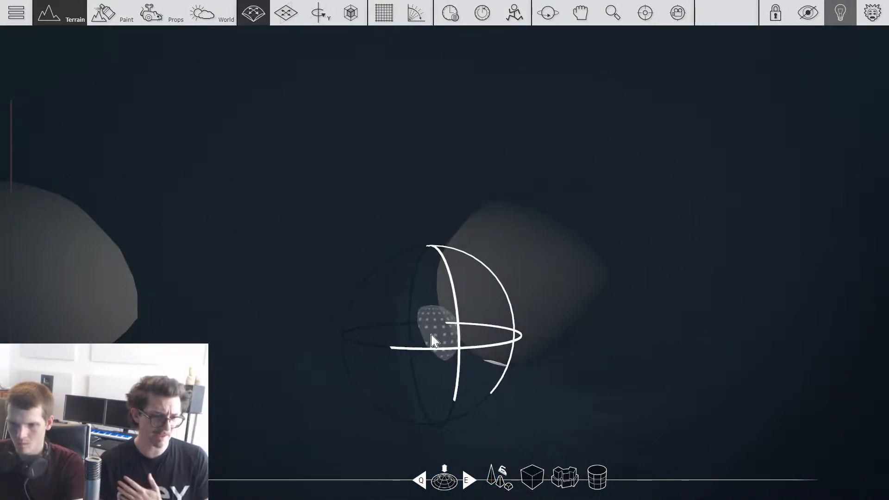
{"action": "key", "text": "w"}
{"action": "mouse_move", "coordinate": [332, 333]}
{"action": "right_mouse_down"}
{"action": "mouse_move", "coordinate": [365, 353]}
{"action": "mouse_move", "coordinate": [344, 387]}
{"action": "mouse_move", "coordinate": [546, 398]}
{"action": "mouse_move", "coordinate": [619, 417]}
{"action": "mouse_move", "coordinate": [651, 389]}
{"action": "mouse_move", "coordinate": [567, 398]}
{"action": "mouse_move", "coordinate": [558, 408]}
{"action": "mouse_move", "coordinate": [584, 398]}
{"action": "right_mouse_up"}
{"action": "key", "text": "s"}
{"action": "right_click_drag", "start_coordinate": [698, 338], "coordinate": [623, 319]}
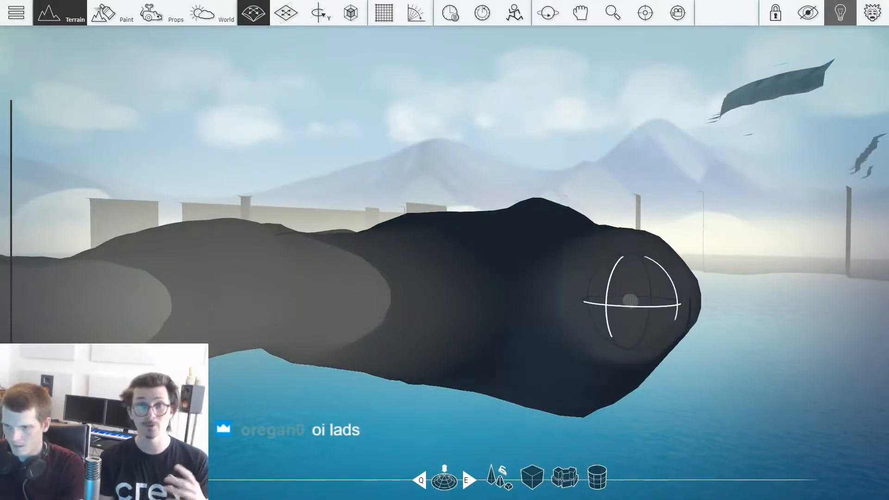
Step: Carve the far end of the long tunnel onward and branch side passages off it
{"action": "mouse_move", "coordinate": [630, 300]}
{"action": "left_mouse_down"}
{"action": "mouse_move", "coordinate": [604, 289]}
{"action": "mouse_move", "coordinate": [658, 287]}
{"action": "left_mouse_up"}
{"action": "key", "text": "w"}
{"action": "mouse_move", "coordinate": [643, 290]}
{"action": "right_mouse_down"}
{"action": "mouse_move", "coordinate": [570, 222]}
{"action": "mouse_move", "coordinate": [617, 285]}
{"action": "right_mouse_up"}
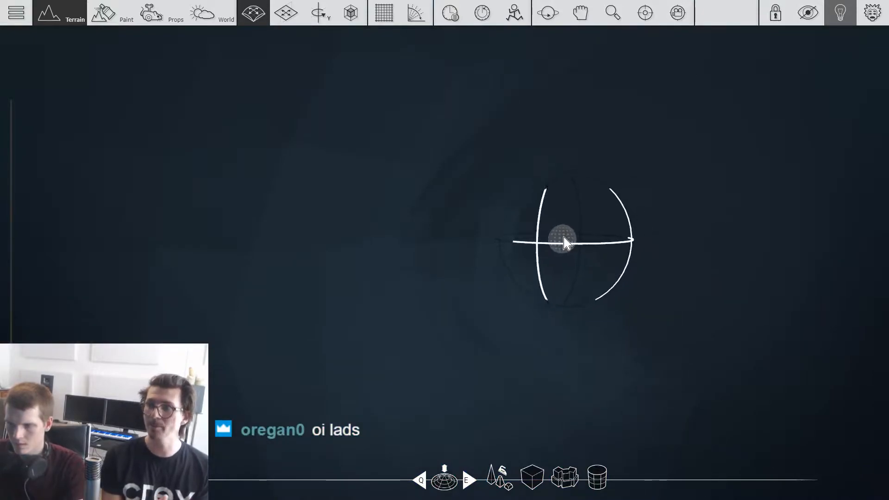
{"action": "key", "text": "s"}
{"action": "mouse_move", "coordinate": [503, 234]}
{"action": "right_mouse_down"}
{"action": "mouse_move", "coordinate": [486, 243]}
{"action": "mouse_move", "coordinate": [505, 153]}
{"action": "mouse_move", "coordinate": [502, 218]}
{"action": "mouse_move", "coordinate": [601, 250]}
{"action": "mouse_move", "coordinate": [523, 315]}
{"action": "mouse_move", "coordinate": [648, 287]}
{"action": "mouse_move", "coordinate": [759, 245]}
{"action": "mouse_move", "coordinate": [771, 262]}
{"action": "mouse_move", "coordinate": [639, 221]}
{"action": "mouse_move", "coordinate": [736, 206]}
{"action": "right_mouse_up"}
{"action": "key", "text": "s"}
{"action": "key", "text": "a"}
{"action": "mouse_move", "coordinate": [745, 166]}
{"action": "left_mouse_down"}
{"action": "mouse_move", "coordinate": [769, 155]}
{"action": "mouse_move", "coordinate": [690, 178]}
{"action": "mouse_move", "coordinate": [692, 200]}
{"action": "mouse_move", "coordinate": [665, 251]}
{"action": "left_mouse_up"}
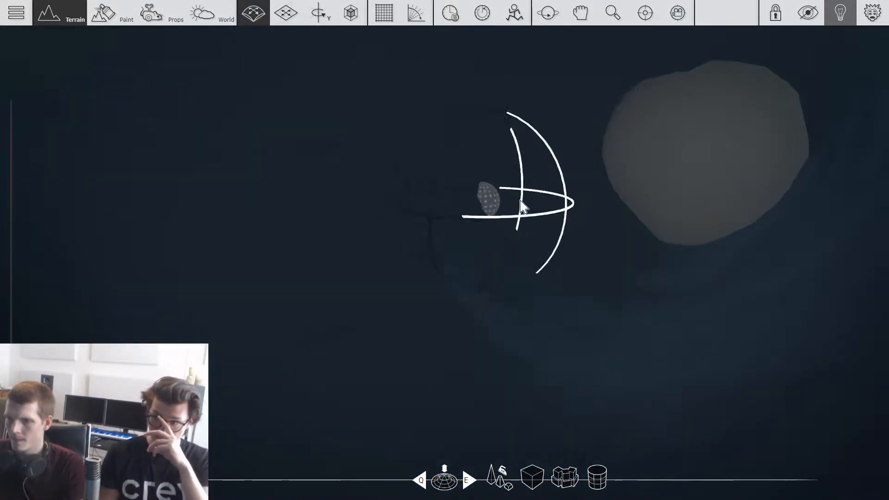
Step: Carve another bend off the tunnel junction, adjusting the spherical brush while widening the passage
{"action": "scroll", "coordinate": [548, 203], "scroll_direction": "down", "scroll_amount": 5}
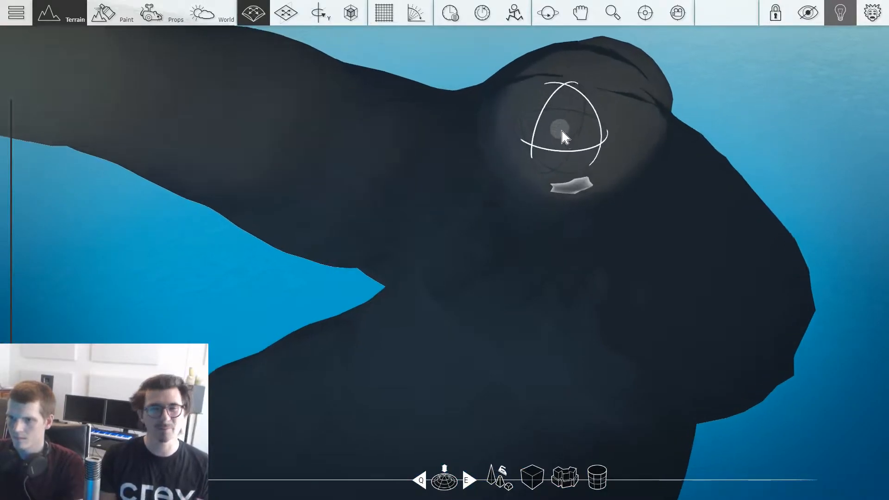
{"action": "right_click_drag", "start_coordinate": [562, 131], "coordinate": [562, 130]}
{"action": "scroll", "coordinate": [648, 231], "scroll_direction": "up", "scroll_amount": 3}
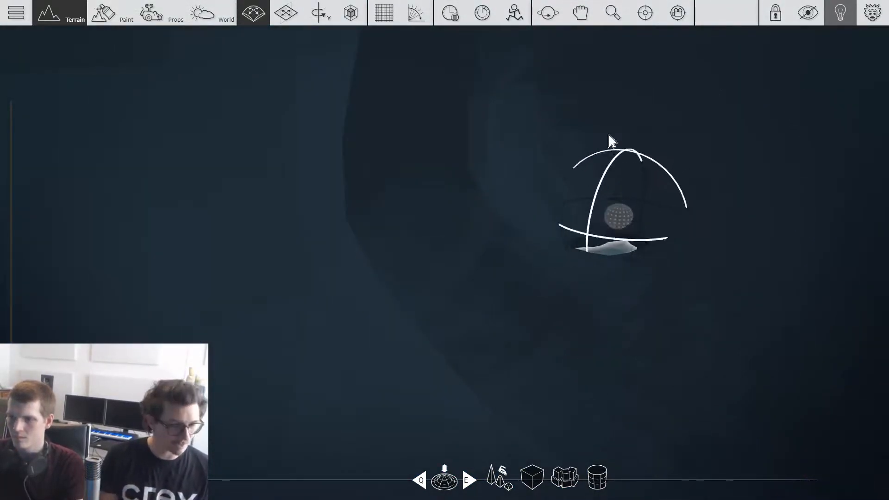
{"action": "right_click_drag", "start_coordinate": [579, 91], "coordinate": [504, 181]}
{"action": "scroll", "coordinate": [505, 127], "scroll_direction": "up", "scroll_amount": 3}
{"action": "scroll", "coordinate": [507, 125], "scroll_direction": "up", "scroll_amount": 3}
{"action": "scroll", "coordinate": [529, 93], "scroll_direction": "up", "scroll_amount": 5}
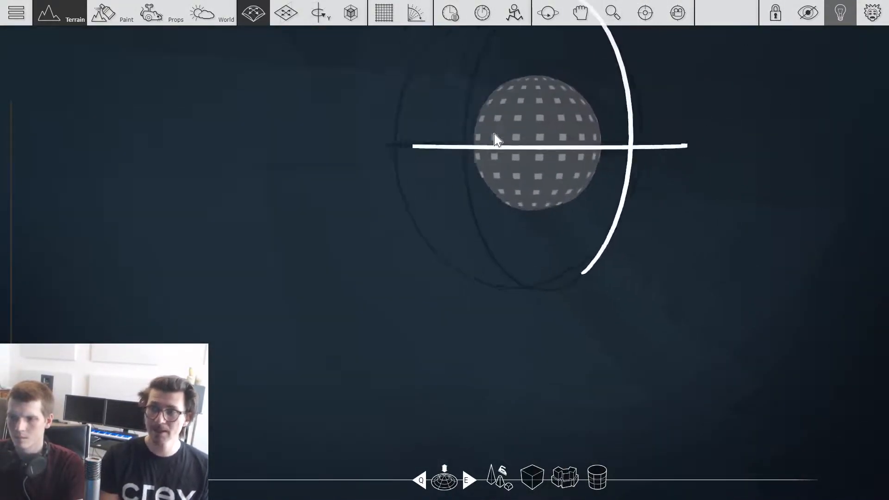
{"action": "mouse_move", "coordinate": [449, 150]}
{"action": "left_mouse_down"}
{"action": "mouse_move", "coordinate": [413, 151]}
{"action": "mouse_move", "coordinate": [424, 153]}
{"action": "left_mouse_up"}
{"action": "mouse_move", "coordinate": [425, 153]}
{"action": "right_mouse_down"}
{"action": "mouse_move", "coordinate": [488, 153]}
{"action": "mouse_move", "coordinate": [459, 171]}
{"action": "mouse_move", "coordinate": [509, 188]}
{"action": "mouse_move", "coordinate": [748, 151]}
{"action": "mouse_move", "coordinate": [657, 145]}
{"action": "mouse_move", "coordinate": [710, 146]}
{"action": "mouse_move", "coordinate": [603, 123]}
{"action": "mouse_move", "coordinate": [784, 139]}
{"action": "mouse_move", "coordinate": [794, 51]}
{"action": "mouse_move", "coordinate": [686, 158]}
{"action": "mouse_move", "coordinate": [744, 160]}
{"action": "mouse_move", "coordinate": [327, 185]}
{"action": "mouse_move", "coordinate": [241, 159]}
{"action": "mouse_move", "coordinate": [302, 148]}
{"action": "mouse_move", "coordinate": [532, 197]}
{"action": "mouse_move", "coordinate": [731, 178]}
{"action": "mouse_move", "coordinate": [664, 214]}
{"action": "right_mouse_up"}
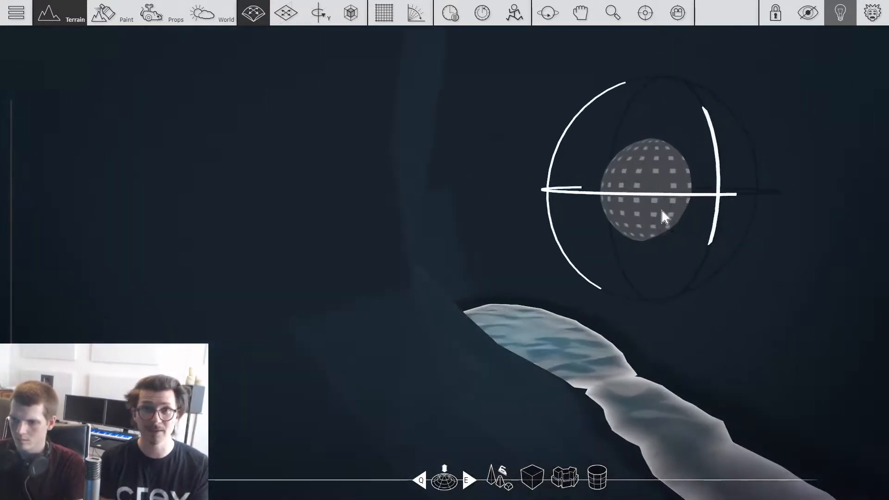
Step: Widen the passage beside the exposed water strip and carve its walls farther into the cliff
{"action": "right_click_drag", "start_coordinate": [682, 196], "coordinate": [548, 232]}
{"action": "left_click_drag", "start_coordinate": [319, 136], "coordinate": [266, 135]}
{"action": "right_click_drag", "start_coordinate": [266, 135], "coordinate": [264, 134]}
{"action": "mouse_move", "coordinate": [406, 168]}
{"action": "left_mouse_down"}
{"action": "mouse_move", "coordinate": [443, 178]}
{"action": "mouse_move", "coordinate": [373, 167]}
{"action": "mouse_move", "coordinate": [388, 167]}
{"action": "left_mouse_up"}
{"action": "key", "text": "w"}
{"action": "mouse_move", "coordinate": [388, 167]}
{"action": "right_mouse_down"}
{"action": "mouse_move", "coordinate": [437, 221]}
{"action": "mouse_move", "coordinate": [377, 172]}
{"action": "mouse_move", "coordinate": [370, 152]}
{"action": "mouse_move", "coordinate": [688, 240]}
{"action": "right_mouse_up"}
{"action": "key", "text": "s"}
{"action": "key", "text": "w"}
{"action": "key", "text": "w"}
{"action": "key", "text": "s"}
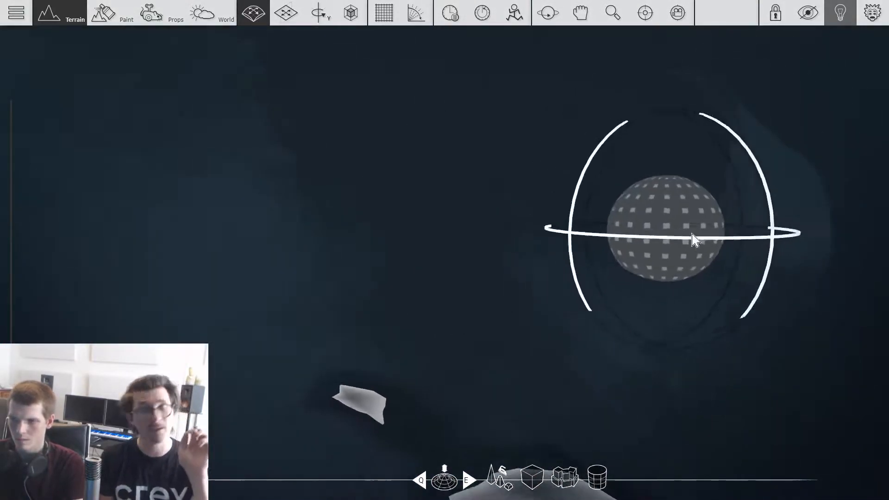
Step: Carve separate round side-tunnel openings next to each other in the cave wall
{"action": "right_click_drag", "start_coordinate": [635, 194], "coordinate": [243, 212]}
{"action": "mouse_move", "coordinate": [233, 204]}
{"action": "left_mouse_down"}
{"action": "mouse_move", "coordinate": [312, 190]}
{"action": "mouse_move", "coordinate": [353, 193]}
{"action": "mouse_move", "coordinate": [359, 204]}
{"action": "left_mouse_up"}
{"action": "mouse_move", "coordinate": [359, 204]}
{"action": "right_mouse_down"}
{"action": "mouse_move", "coordinate": [361, 230]}
{"action": "mouse_move", "coordinate": [548, 224]}
{"action": "right_mouse_up"}
{"action": "key", "text": "s"}
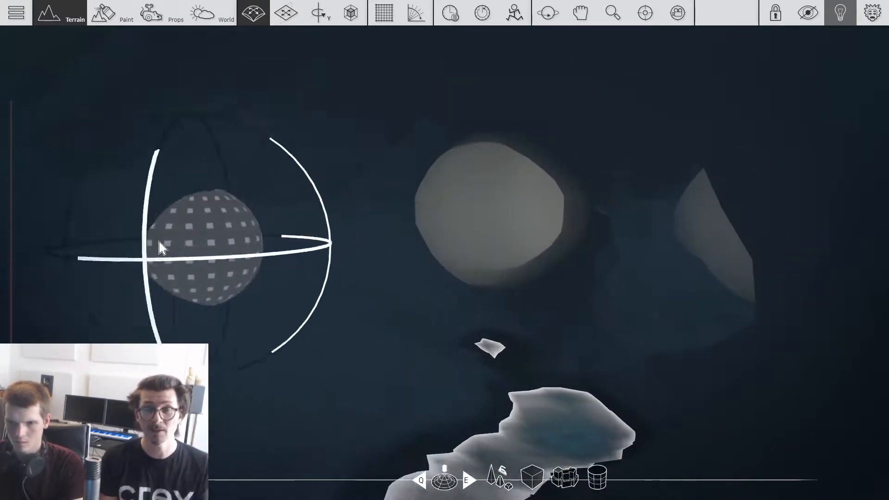
{"action": "left_click_drag", "start_coordinate": [155, 201], "coordinate": [193, 196]}
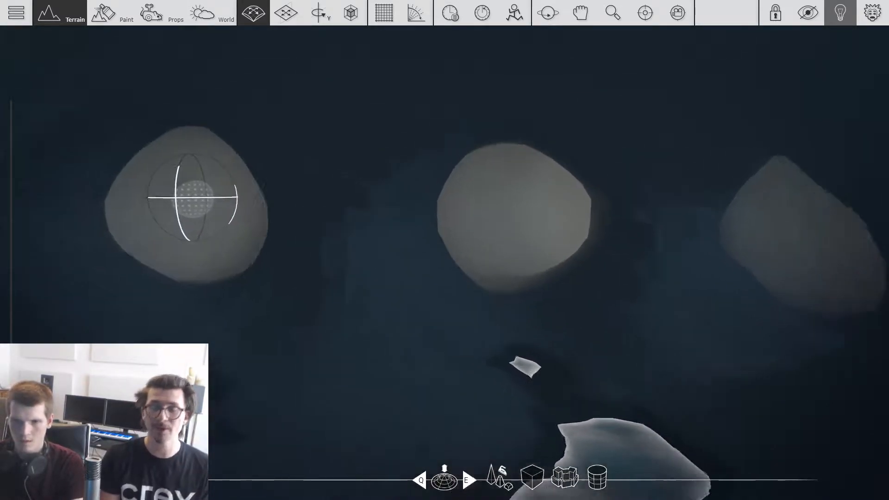
{"action": "right_click_drag", "start_coordinate": [194, 196], "coordinate": [35, 179]}
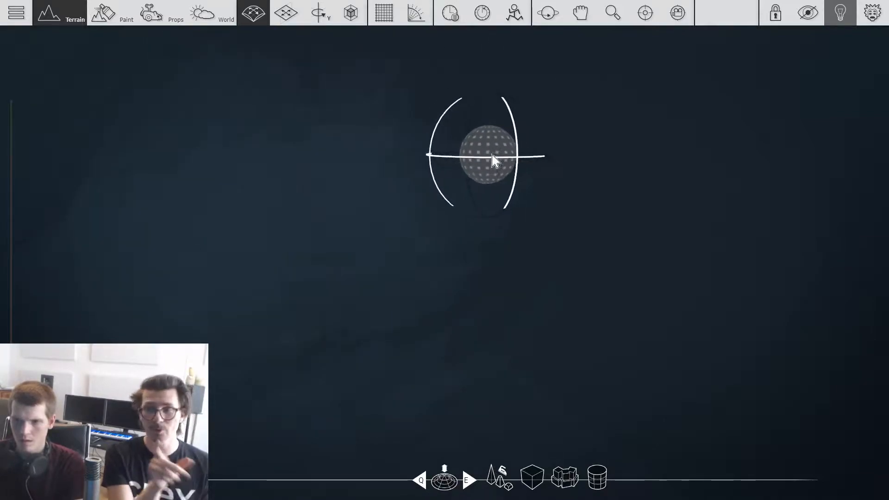
Step: Carve the last side tunnel through the cliff so it opens into the narrow gorge between the outer cliffs
{"action": "left_click", "coordinate": [469, 150]}
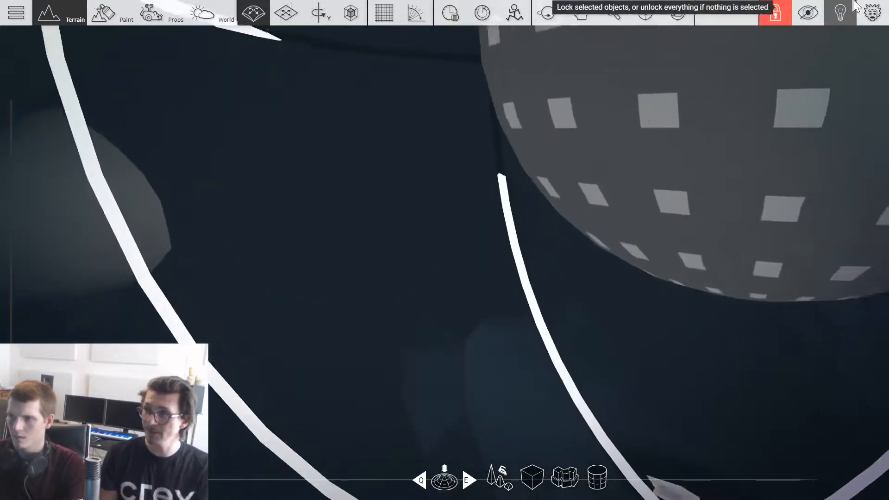
{"action": "key", "text": "s"}
{"action": "key", "text": "w"}
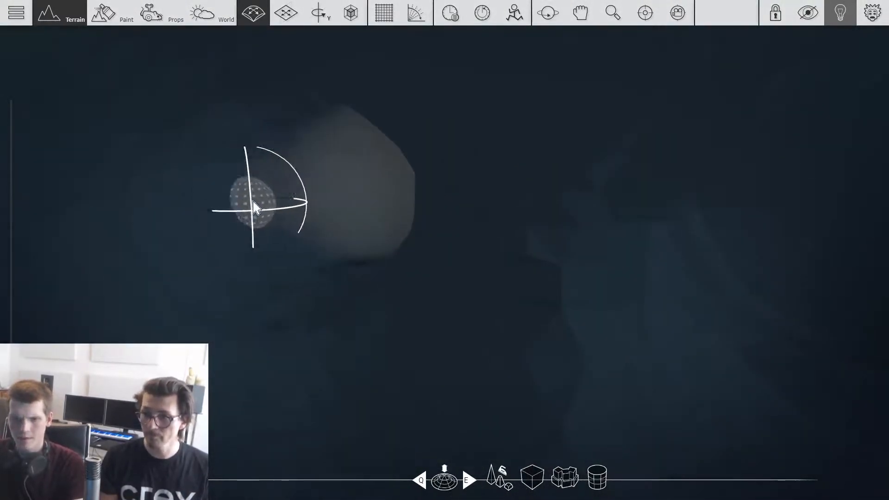
{"action": "left_click_drag", "start_coordinate": [254, 208], "coordinate": [198, 198]}
{"action": "left_click_drag", "start_coordinate": [271, 173], "coordinate": [303, 165]}
{"action": "key", "text": "w"}
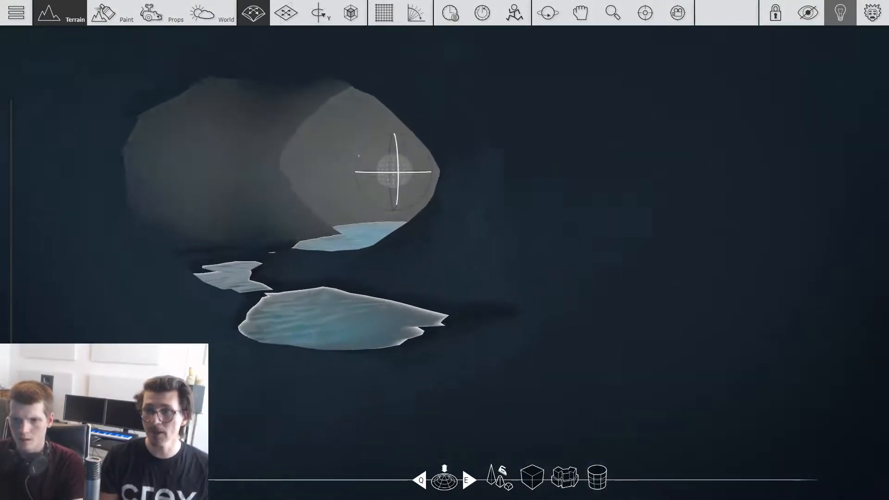
{"action": "mouse_move", "coordinate": [378, 154]}
{"action": "right_mouse_down"}
{"action": "mouse_move", "coordinate": [399, 178]}
{"action": "mouse_move", "coordinate": [393, 200]}
{"action": "mouse_move", "coordinate": [419, 208]}
{"action": "mouse_move", "coordinate": [388, 217]}
{"action": "mouse_move", "coordinate": [383, 206]}
{"action": "mouse_move", "coordinate": [378, 260]}
{"action": "right_mouse_up"}
{"action": "key", "text": "w"}
{"action": "key", "text": "s"}
{"action": "key", "text": "s"}
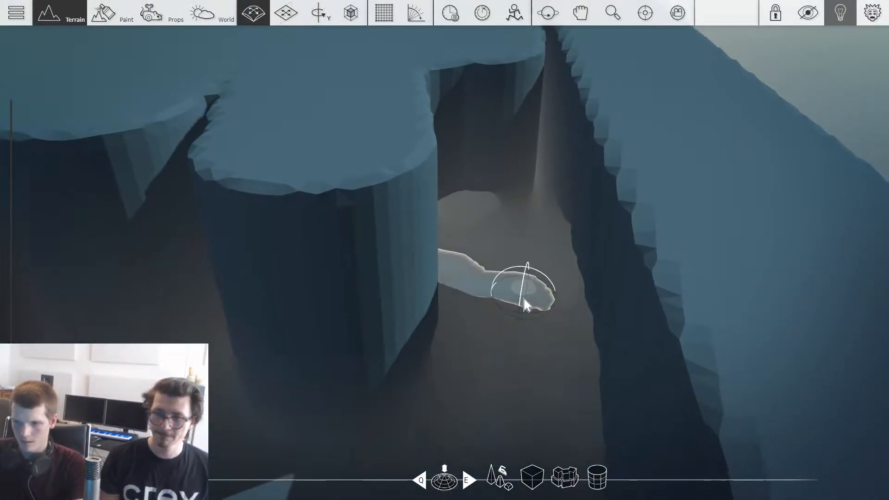
Step: Paint the gorge floor and the ground outside its opening with the brown dirt material
{"action": "key", "text": "2"}
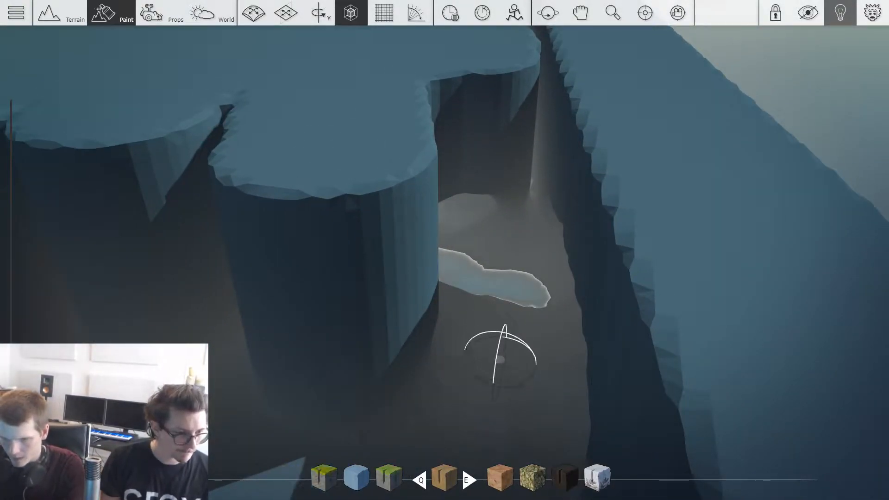
{"action": "key", "text": "s"}
{"action": "mouse_move", "coordinate": [494, 315]}
{"action": "left_mouse_down"}
{"action": "mouse_move", "coordinate": [478, 427]}
{"action": "mouse_move", "coordinate": [341, 466]}
{"action": "mouse_move", "coordinate": [357, 421]}
{"action": "left_mouse_up"}
{"action": "mouse_move", "coordinate": [357, 421]}
{"action": "right_mouse_down"}
{"action": "mouse_move", "coordinate": [296, 423]}
{"action": "mouse_move", "coordinate": [452, 373]}
{"action": "right_mouse_up"}
{"action": "key", "text": "s"}
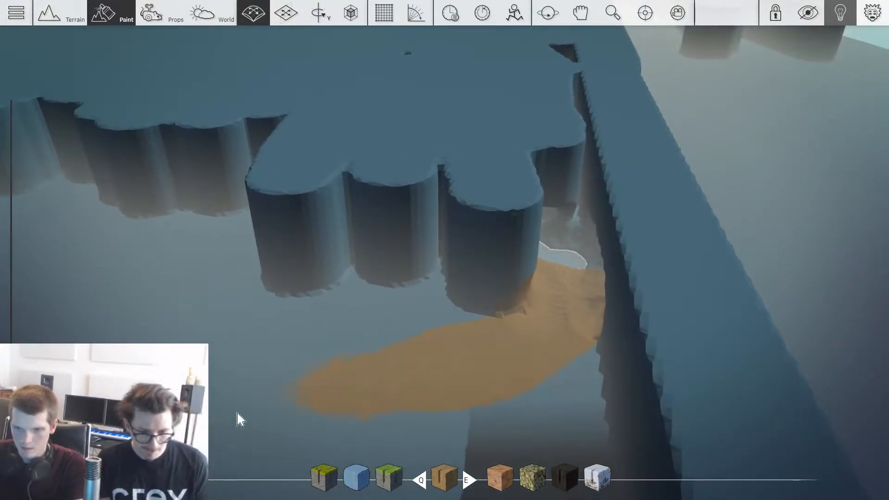
Step: Return to the grassy start area and choose the Glowing Mushroom 1 prop from the Hello World Jungle set
{"action": "key", "text": "3"}
{"action": "mouse_move", "coordinate": [285, 402]}
{"action": "right_mouse_down"}
{"action": "mouse_move", "coordinate": [296, 351]}
{"action": "mouse_move", "coordinate": [319, 320]}
{"action": "mouse_move", "coordinate": [361, 336]}
{"action": "right_mouse_up"}
{"action": "key", "text": "w"}
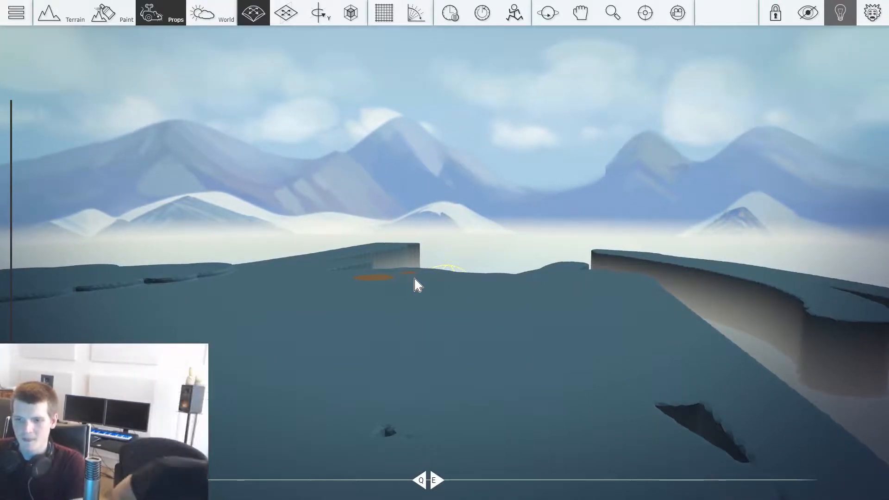
{"action": "key", "text": "w"}
{"action": "right_click_drag", "start_coordinate": [438, 288], "coordinate": [523, 320]}
{"action": "key", "text": "w"}
{"action": "right_click_drag", "start_coordinate": [662, 268], "coordinate": [536, 296]}
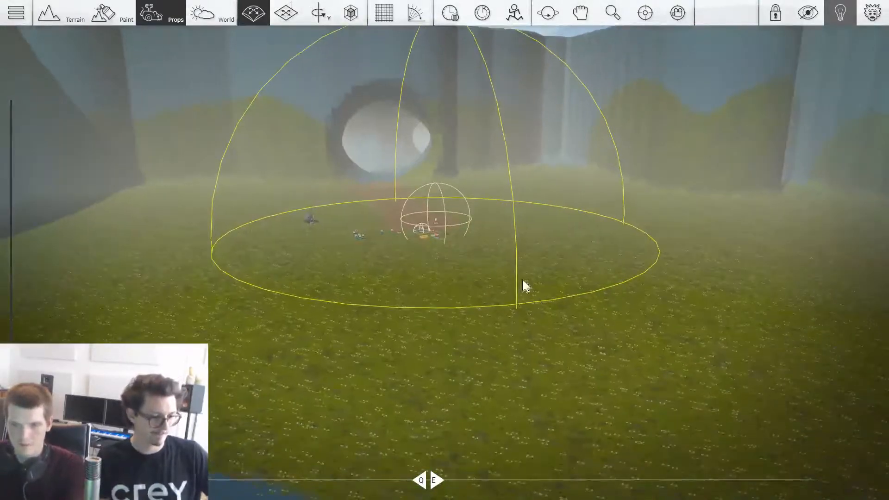
{"action": "key", "text": "Tab"}
{"action": "scroll", "coordinate": [250, 320], "scroll_direction": "down", "scroll_amount": 3}
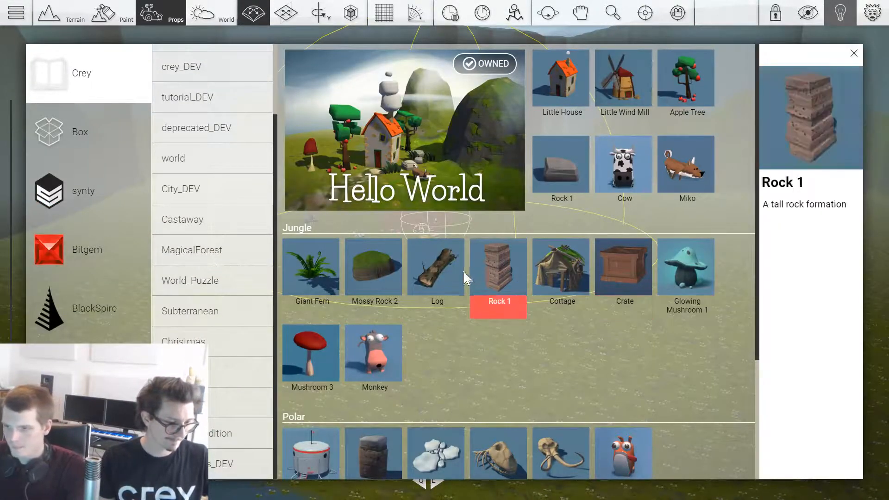
{"action": "left_click", "coordinate": [687, 266]}
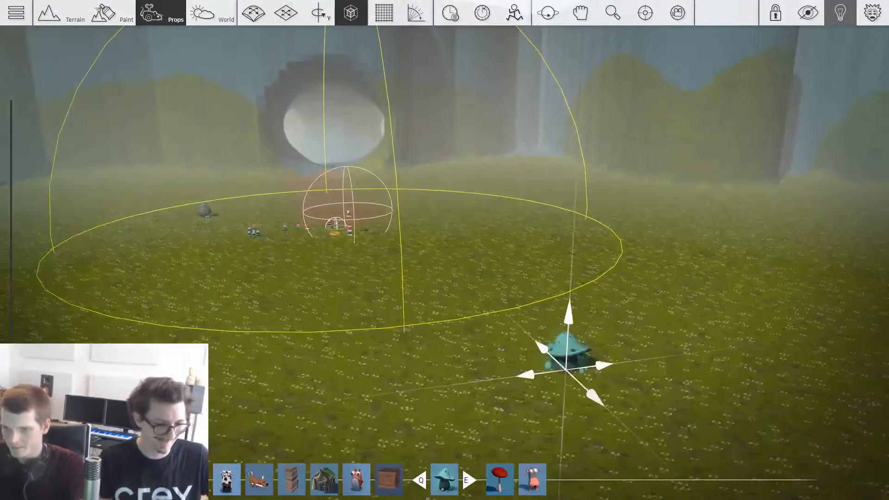
Step: Place one Glowing Mushroom 1 on the open grass outside the gadget's large yellow sphere
{"action": "key", "text": "w"}
{"action": "left_click_drag", "start_coordinate": [574, 343], "coordinate": [547, 282]}
{"action": "key", "text": "s"}
{"action": "key", "text": "d"}
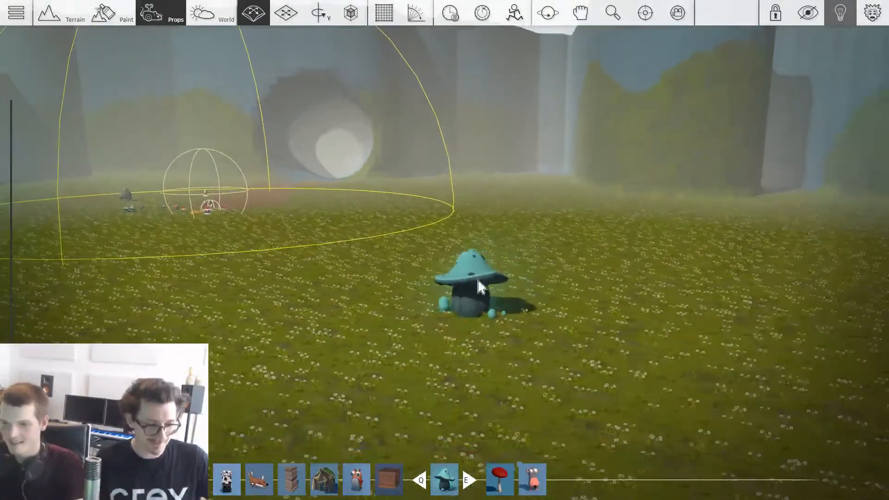
Step: Select the placed mushroom and lock it so it cannot be edited
{"action": "right_click_drag", "start_coordinate": [482, 290], "coordinate": [479, 288]}
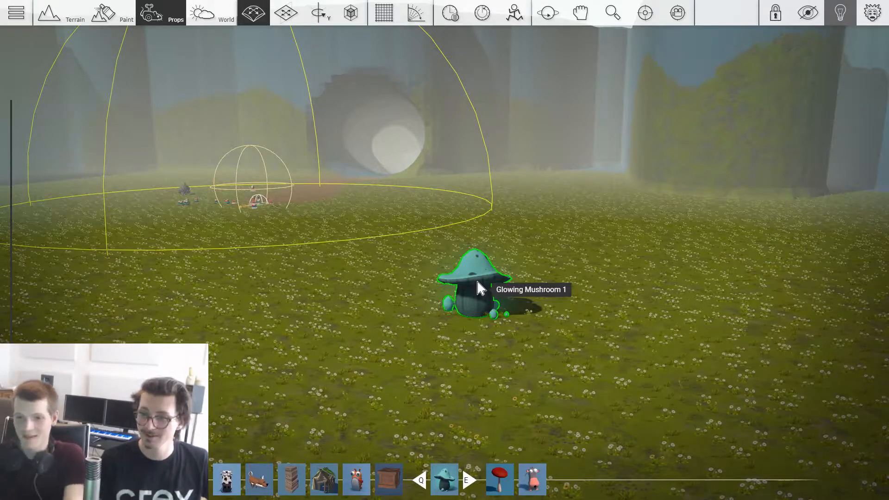
{"action": "key", "text": "w"}
{"action": "key", "text": "d"}
{"action": "right_click_drag", "start_coordinate": [514, 278], "coordinate": [518, 274]}
{"action": "key", "text": "a"}
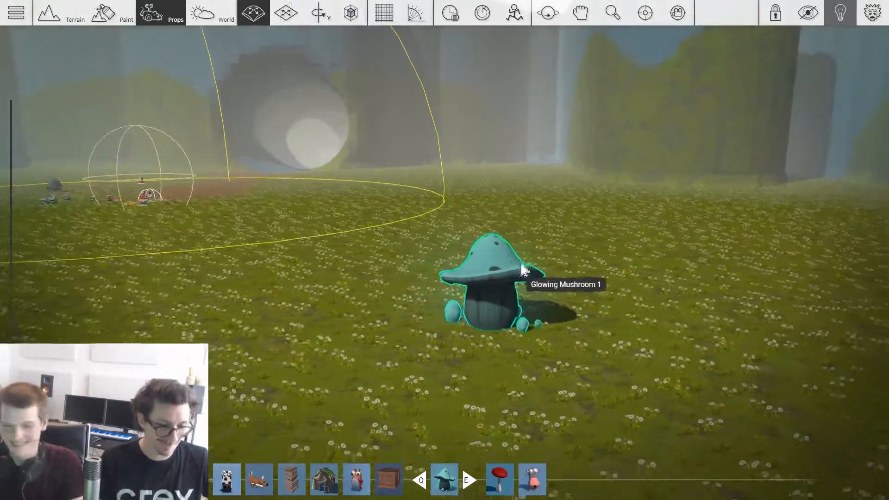
{"action": "mouse_move", "coordinate": [638, 282]}
{"action": "right_mouse_down"}
{"action": "mouse_move", "coordinate": [671, 274]}
{"action": "mouse_move", "coordinate": [655, 285]}
{"action": "right_mouse_up"}
{"action": "key", "text": "s"}
{"action": "left_click", "coordinate": [655, 287]}
{"action": "key", "text": "d"}
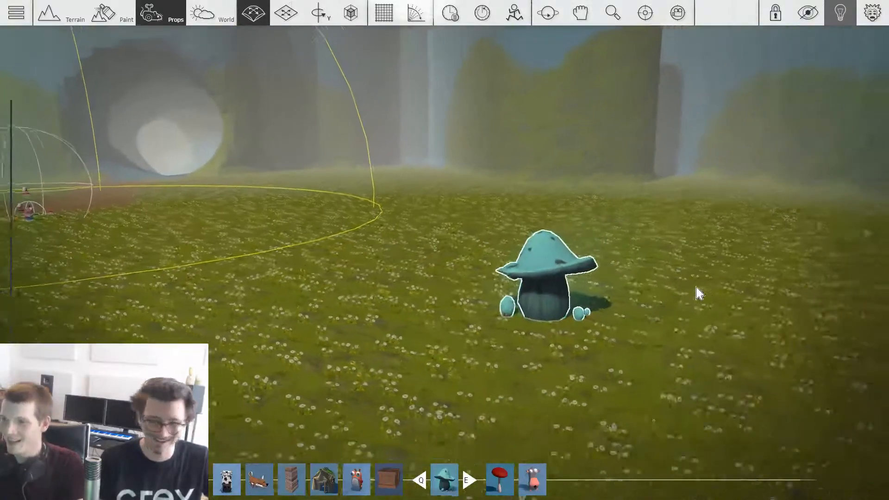
{"action": "key", "text": "w"}
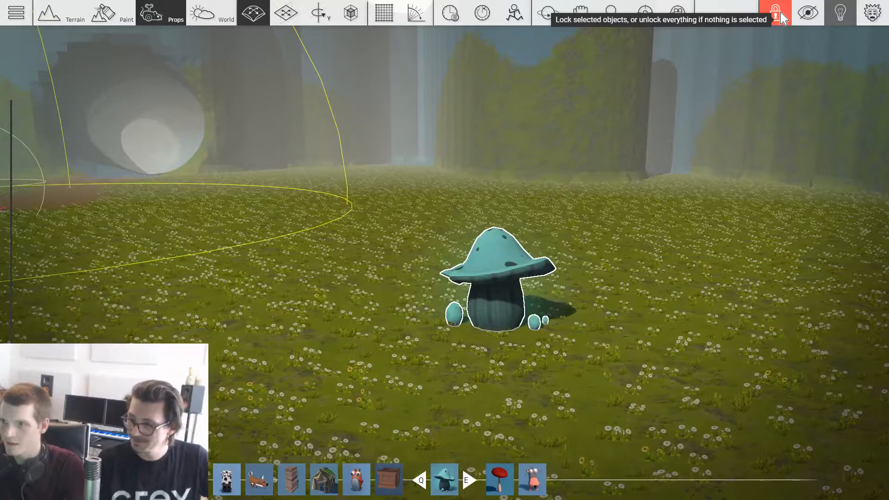
Step: Try to select the locked mushroom directly and with a selection box drawn around it
{"action": "right_click_drag", "start_coordinate": [498, 255], "coordinate": [500, 256]}
{"action": "left_click_drag", "start_coordinate": [575, 209], "coordinate": [329, 395]}
{"action": "right_click_drag", "start_coordinate": [556, 331], "coordinate": [523, 276]}
{"action": "key", "text": "d"}
{"action": "key", "text": "s"}
{"action": "key", "text": "a"}
{"action": "key", "text": "w"}
{"action": "left_click_drag", "start_coordinate": [583, 224], "coordinate": [340, 359]}
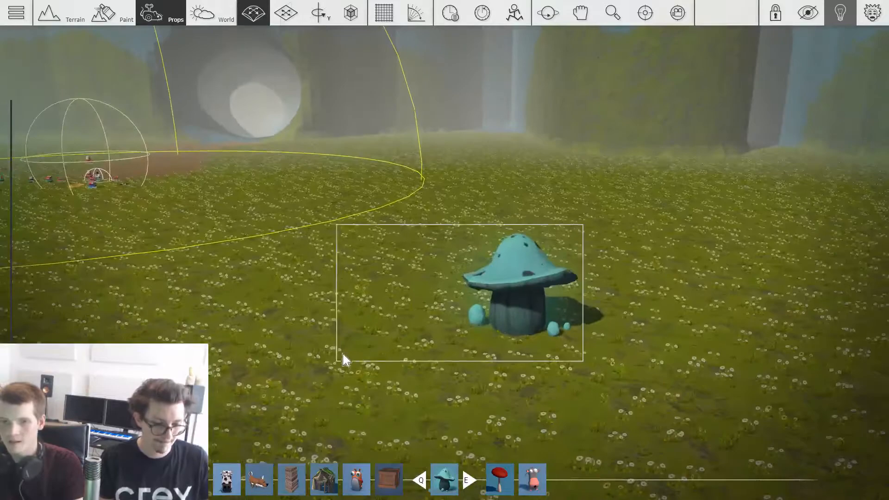
Step: Test the lock again with more selection boxes drawn across the mushroom from different corners
{"action": "key", "text": "s"}
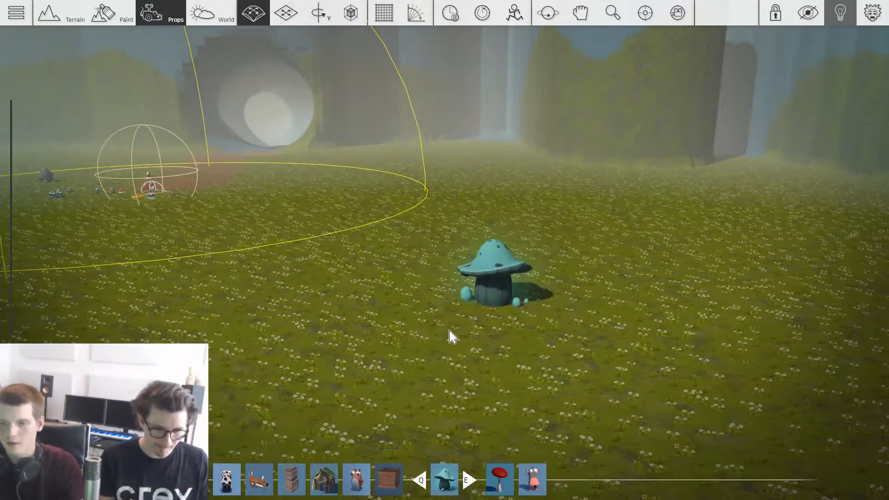
{"action": "key", "text": "w"}
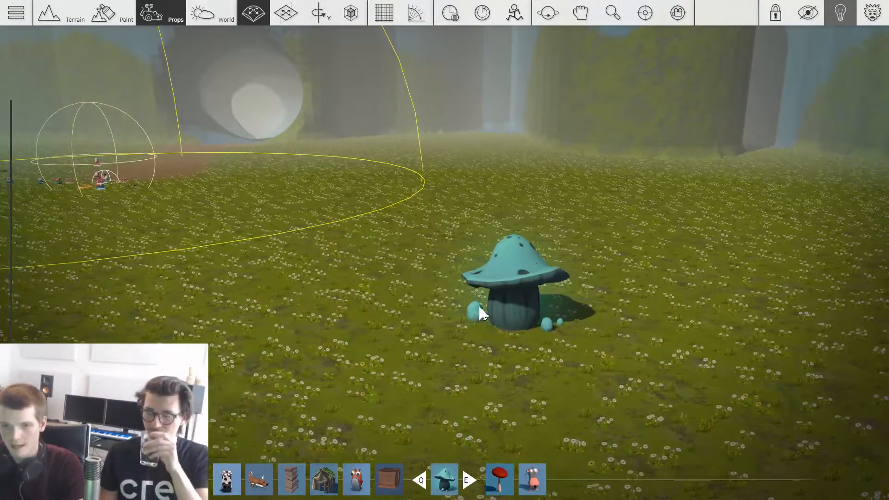
{"action": "key", "text": "s"}
{"action": "right_click_drag", "start_coordinate": [559, 380], "coordinate": [500, 260]}
{"action": "key", "text": "w"}
{"action": "key", "text": "s"}
{"action": "left_click_drag", "start_coordinate": [454, 194], "coordinate": [656, 347]}
{"action": "key", "text": "s"}
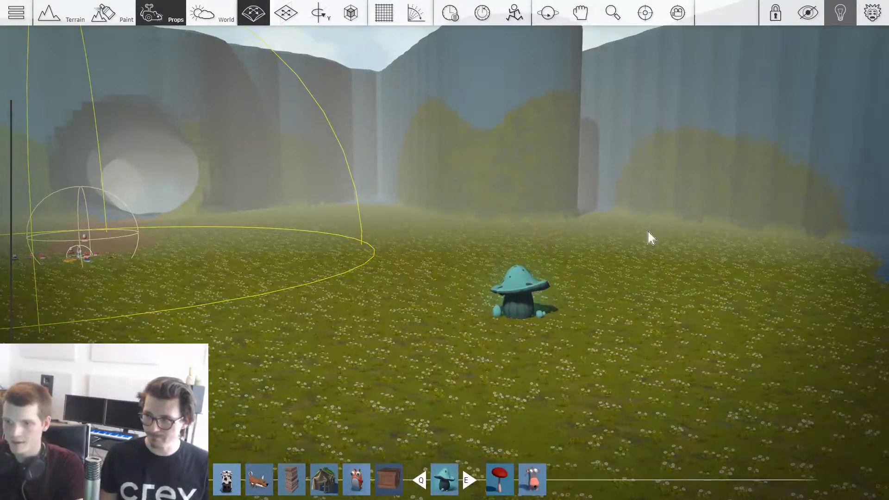
{"action": "key", "text": "w"}
{"action": "right_click_drag", "start_coordinate": [553, 306], "coordinate": [532, 324]}
Step: Place a cluster of smaller Glowing Mushroom 1 props around the large locked mushroom
{"action": "key", "text": "2"}
{"action": "key", "text": "s"}
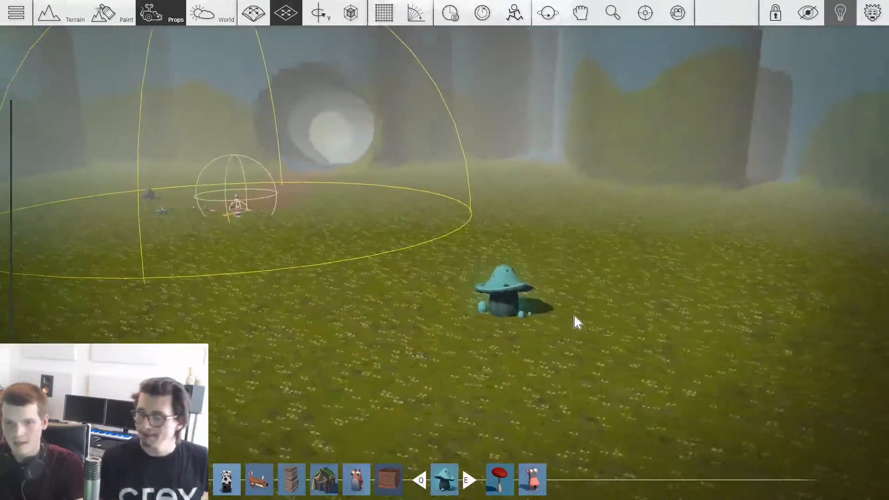
{"action": "key", "text": "a"}
{"action": "key", "text": "w"}
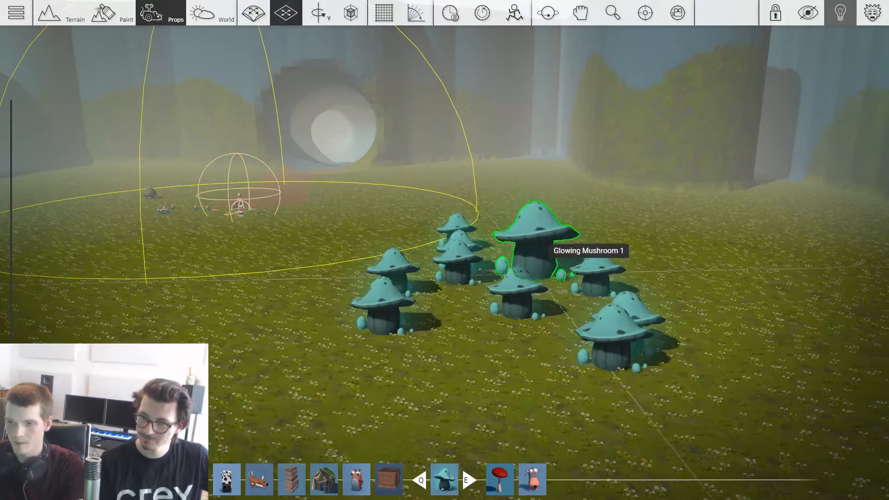
Step: Box-select the whole mushroom cluster and move the unlocked small mushrooms away from the large one
{"action": "right_click_drag", "start_coordinate": [536, 243], "coordinate": [536, 242]}
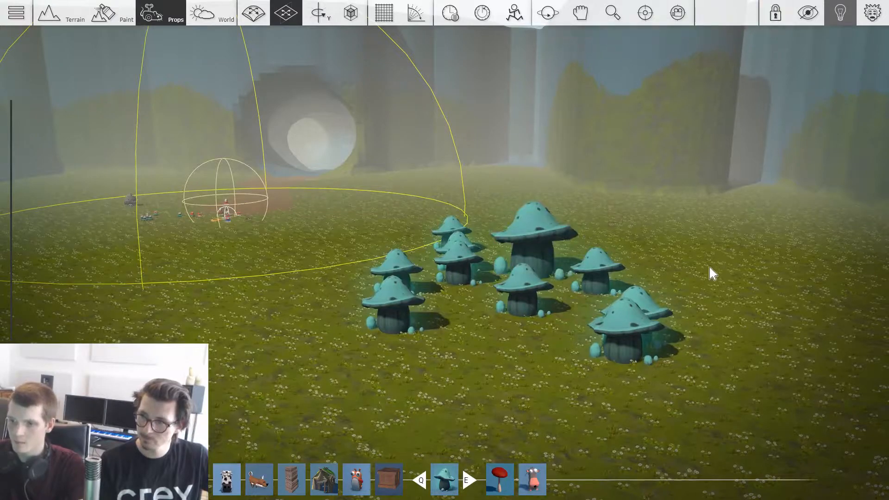
{"action": "left_click_drag", "start_coordinate": [702, 185], "coordinate": [419, 412]}
{"action": "left_click_drag", "start_coordinate": [517, 299], "coordinate": [710, 274]}
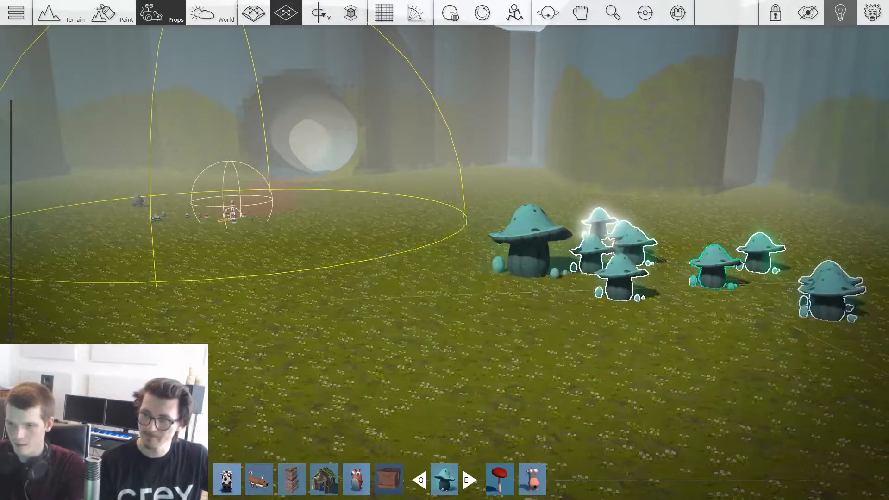
{"action": "left_click", "coordinate": [669, 373]}
Step: Delete the small mushrooms as a group, and unlock and delete the large mushroom
{"action": "key", "text": "d"}
{"action": "key", "text": "w"}
{"action": "scroll", "coordinate": [425, 243], "scroll_direction": "up", "scroll_amount": 1}
{"action": "right_click_drag", "start_coordinate": [410, 241], "coordinate": [414, 240]}
{"action": "key", "text": "s"}
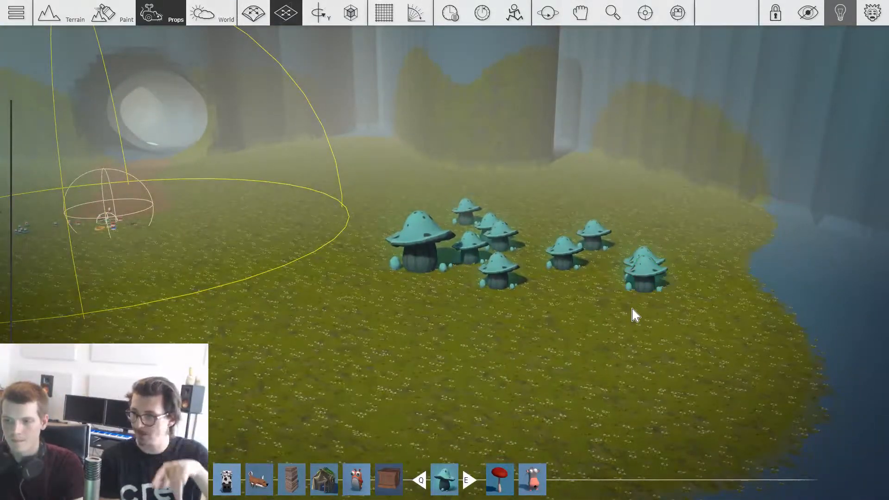
{"action": "key", "text": "a"}
{"action": "left_click_drag", "start_coordinate": [653, 190], "coordinate": [340, 379]}
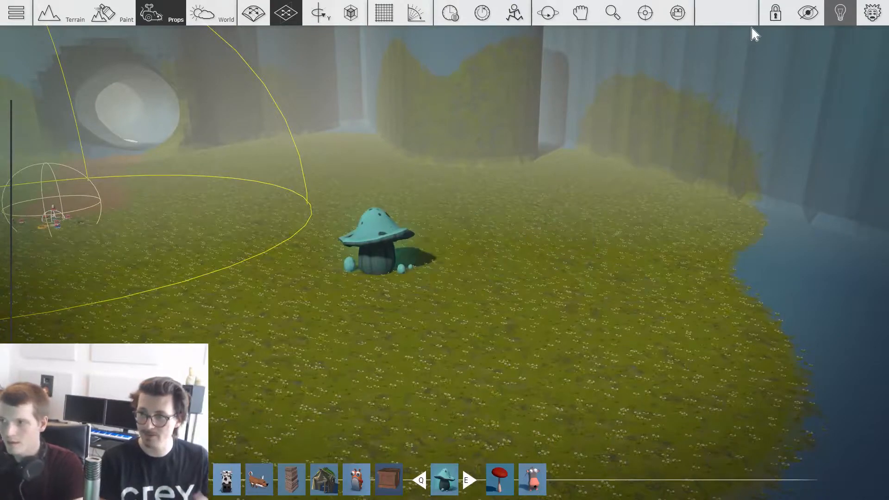
{"action": "right_click_drag", "start_coordinate": [461, 285], "coordinate": [462, 283]}
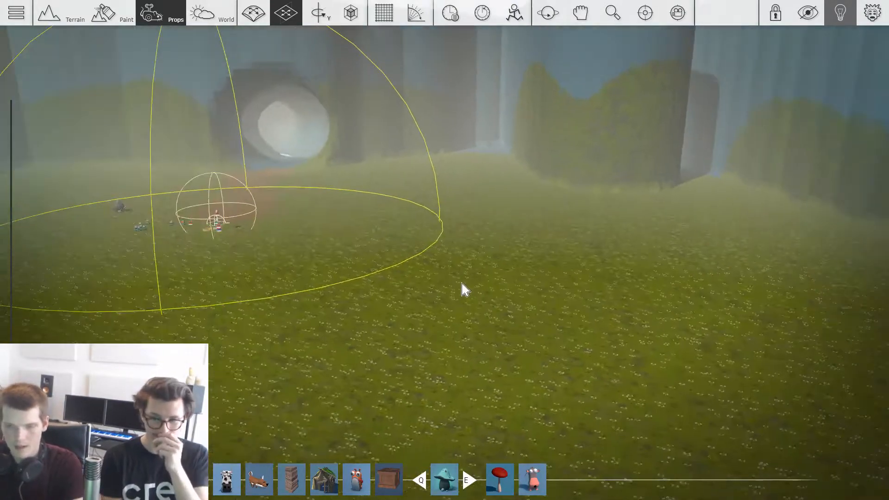
Step: Choose the sphere from Crey's Primitives category in the prop library
{"action": "key", "text": "Tab"}
{"action": "left_click", "coordinate": [90, 132]}
{"action": "left_click", "coordinate": [97, 92]}
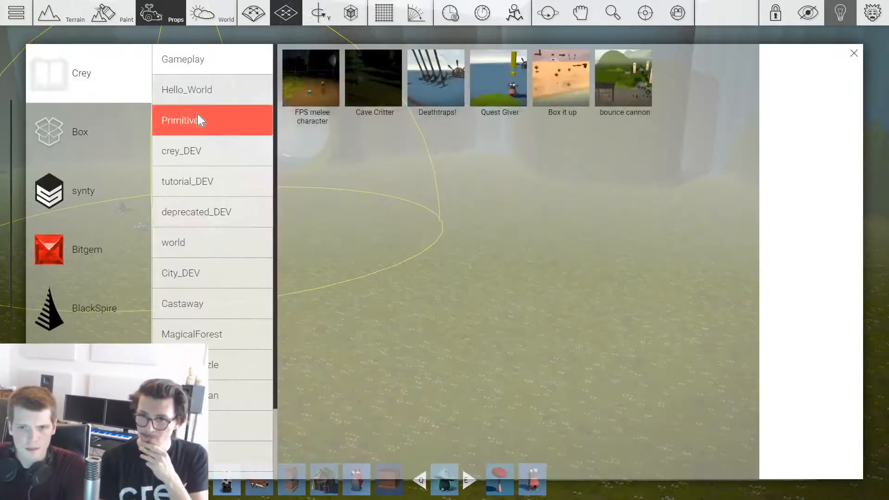
{"action": "left_click", "coordinate": [175, 120]}
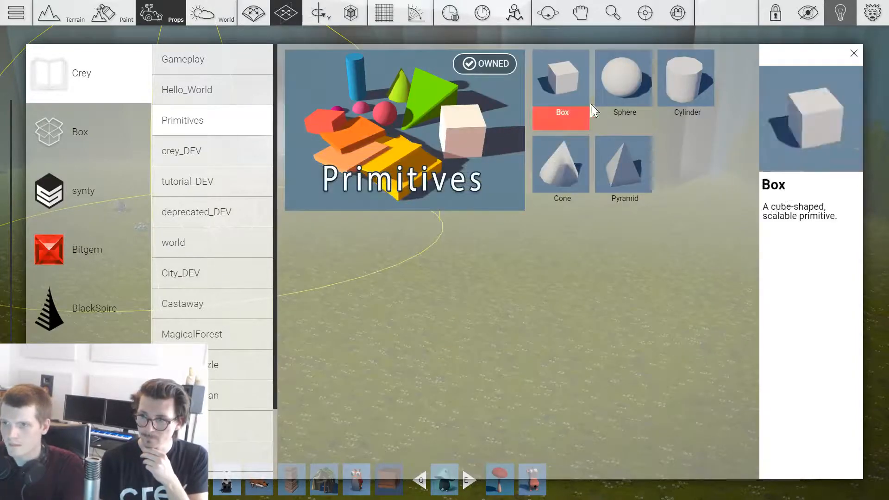
{"action": "left_click", "coordinate": [612, 99]}
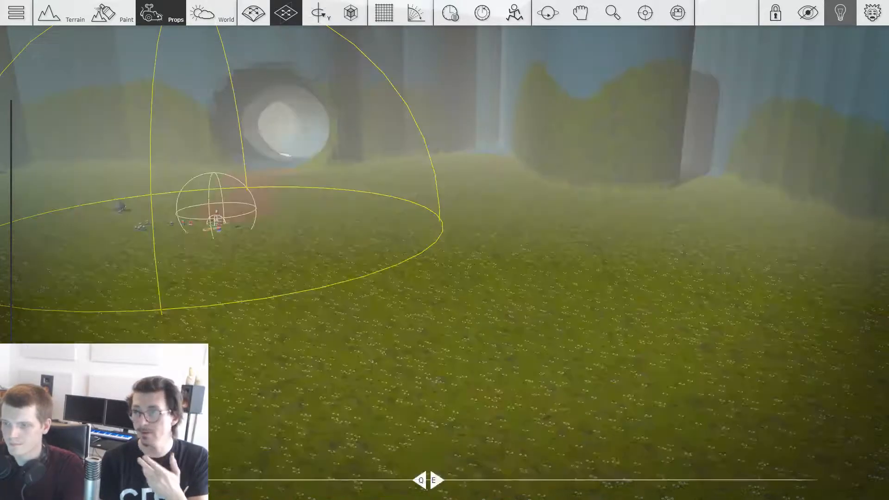
Step: Place five primitive spheres spread out on the open grass
{"action": "key", "text": "w"}
{"action": "key", "text": "space"}
{"action": "key", "text": "space"}
{"action": "key", "text": "w"}
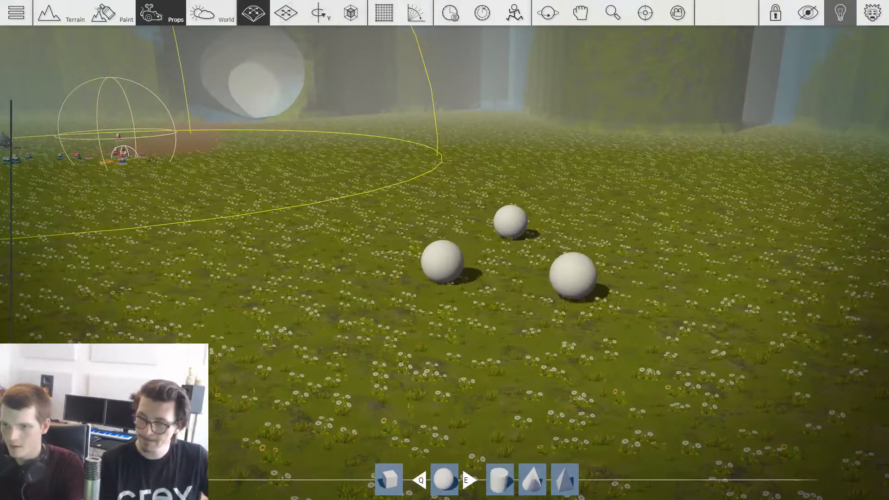
{"action": "key", "text": "d"}
{"action": "key", "text": "s"}
Step: Select all five spheres together and set their color to teal green (#21c489) in the shared settings
{"action": "left_click_drag", "start_coordinate": [663, 193], "coordinate": [522, 278]}
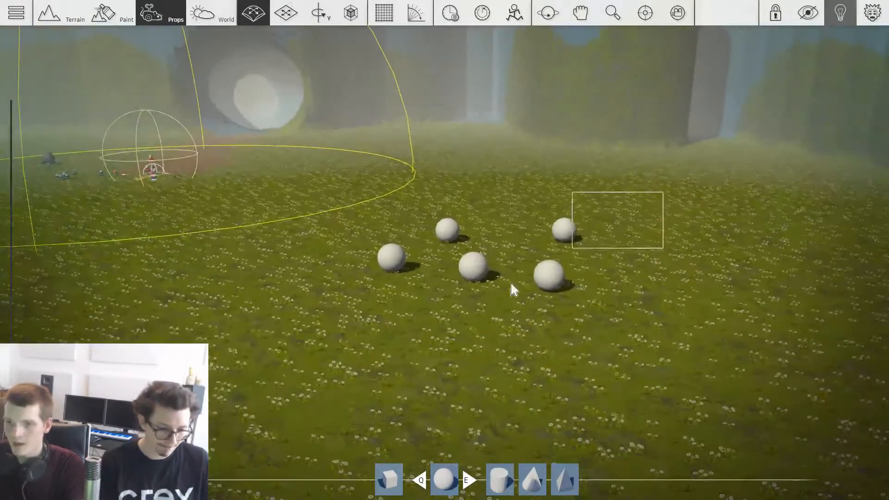
{"action": "left_click_drag", "start_coordinate": [349, 357], "coordinate": [312, 376]}
{"action": "key", "text": "w"}
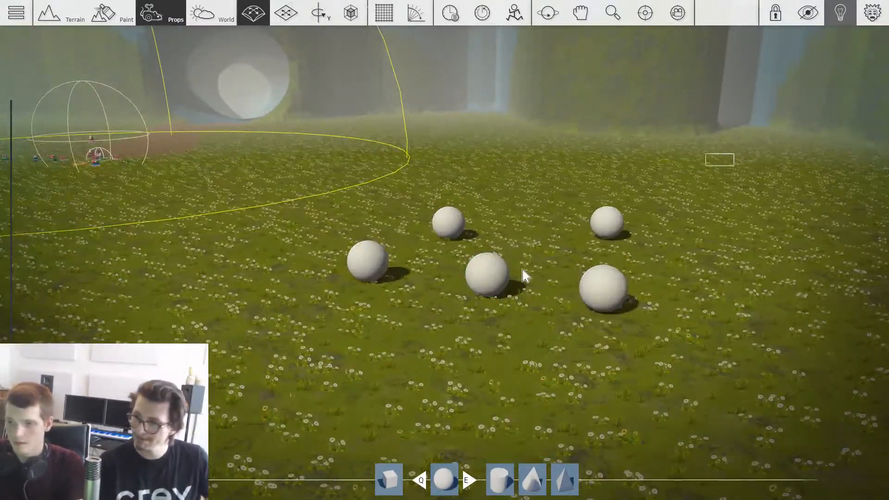
{"action": "right_click", "coordinate": [502, 285]}
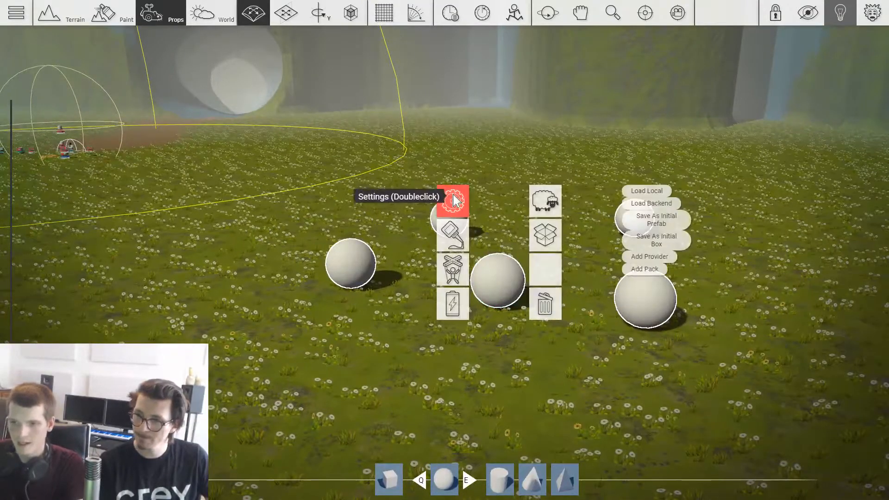
{"action": "left_click", "coordinate": [453, 200]}
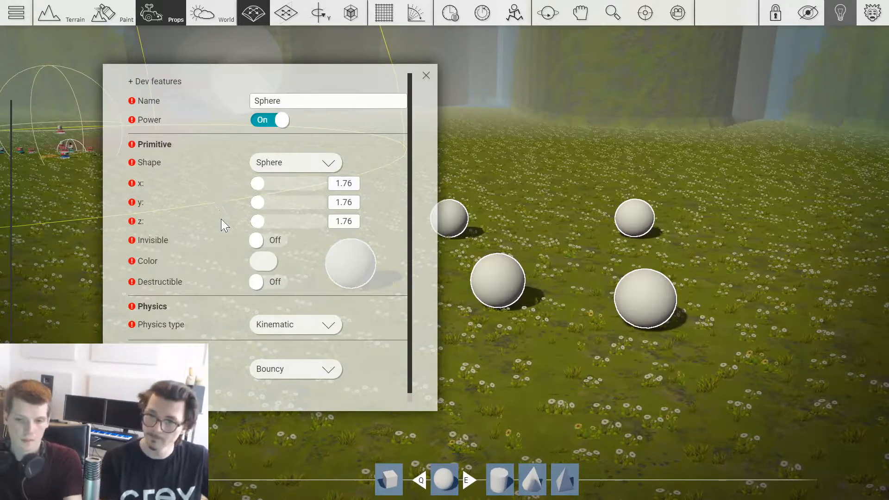
{"action": "left_click", "coordinate": [273, 264]}
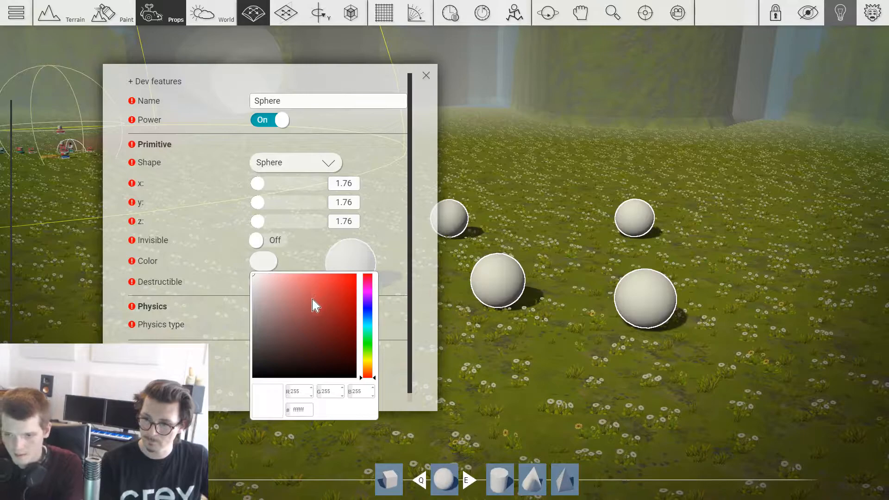
{"action": "left_click", "coordinate": [339, 300]}
{"action": "mouse_move", "coordinate": [339, 296]}
{"action": "left_mouse_down"}
{"action": "mouse_move", "coordinate": [292, 295]}
{"action": "mouse_move", "coordinate": [339, 298]}
{"action": "mouse_move", "coordinate": [368, 327]}
{"action": "mouse_move", "coordinate": [368, 359]}
{"action": "mouse_move", "coordinate": [373, 287]}
{"action": "mouse_move", "coordinate": [374, 336]}
{"action": "left_mouse_up"}
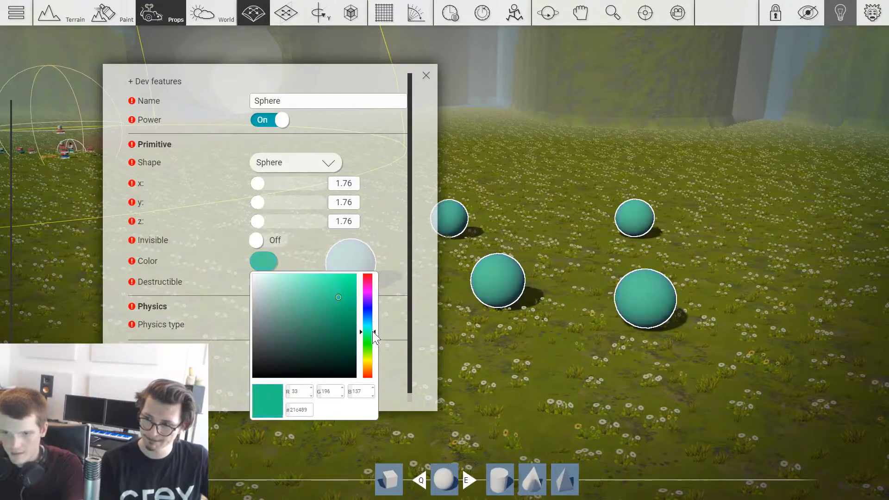
{"action": "left_click", "coordinate": [387, 236]}
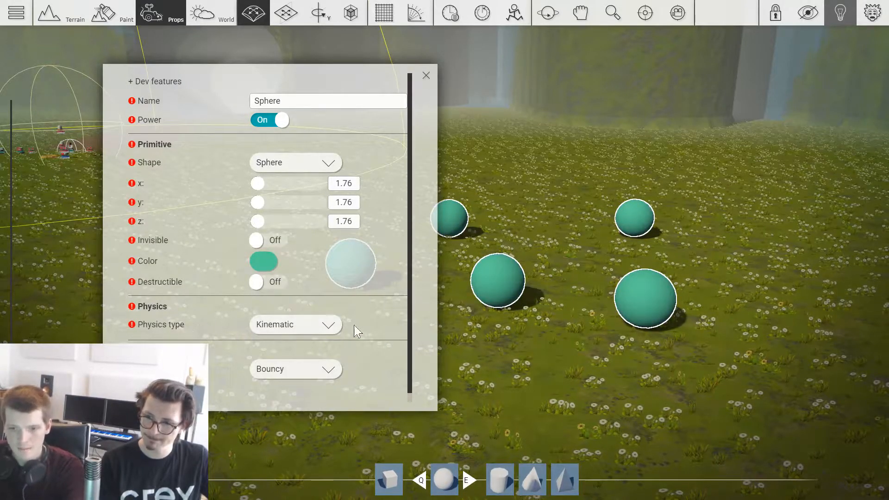
Step: Try the Pyramid shape on the selected primitives, settle on Cylinder, and close their settings
{"action": "left_click", "coordinate": [289, 169]}
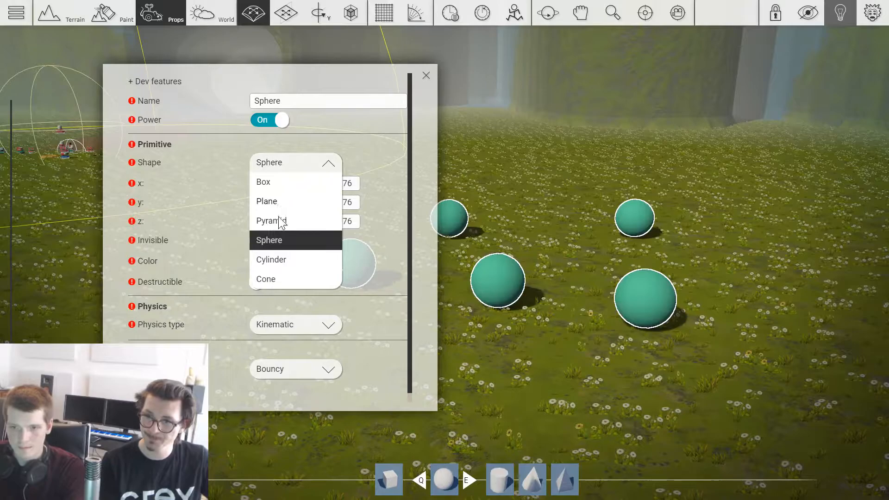
{"action": "left_click", "coordinate": [283, 226]}
{"action": "left_click", "coordinate": [310, 171]}
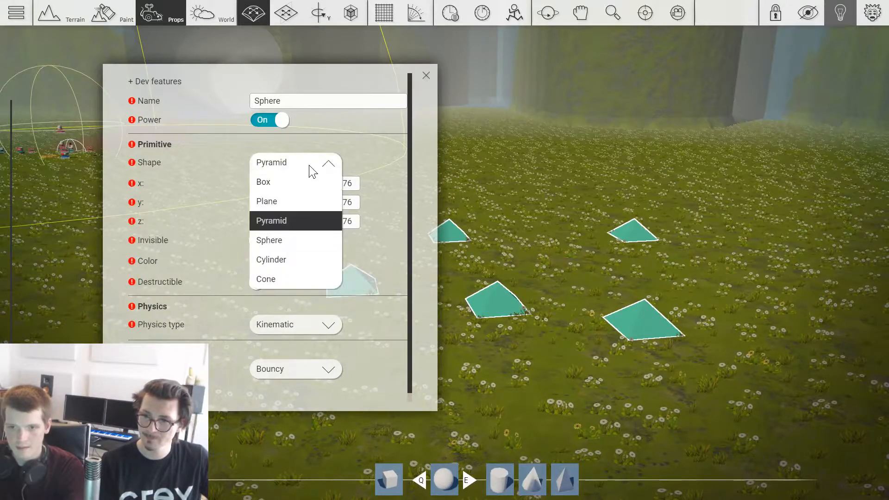
{"action": "left_click", "coordinate": [271, 262]}
{"action": "left_click", "coordinate": [537, 201]}
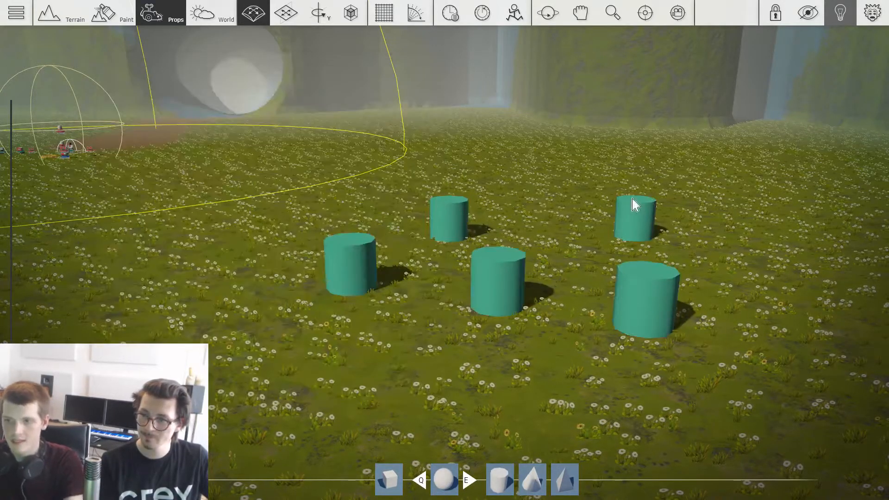
Step: Select the five teal cylinders on the grass together
{"action": "scroll", "coordinate": [626, 200], "scroll_direction": "down", "scroll_amount": 4}
{"action": "scroll", "coordinate": [571, 227], "scroll_direction": "up", "scroll_amount": 1}
{"action": "middle_click_drag", "start_coordinate": [573, 230], "coordinate": [502, 266]}
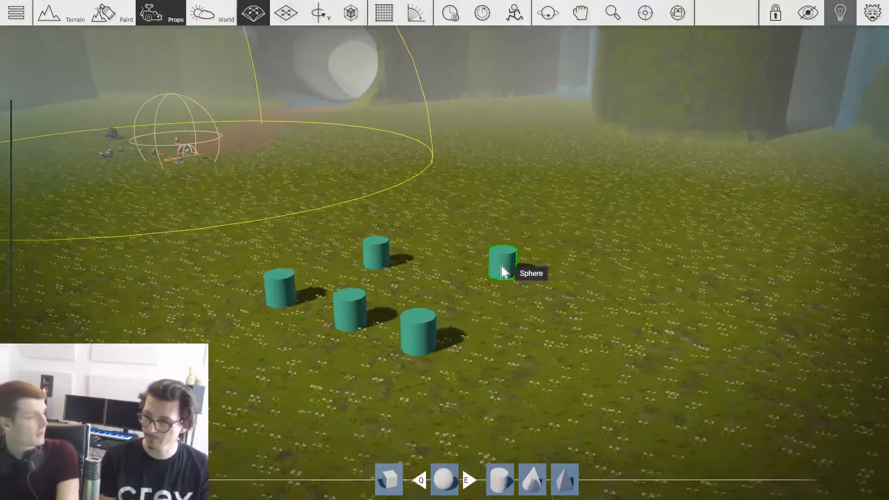
{"action": "scroll", "coordinate": [509, 265], "scroll_direction": "up", "scroll_amount": 1}
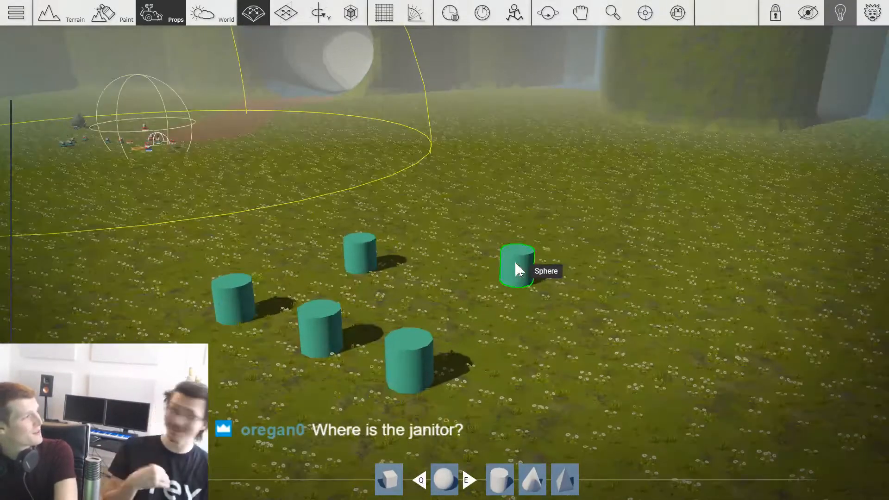
{"action": "scroll", "coordinate": [518, 269], "scroll_direction": "down", "scroll_amount": 4}
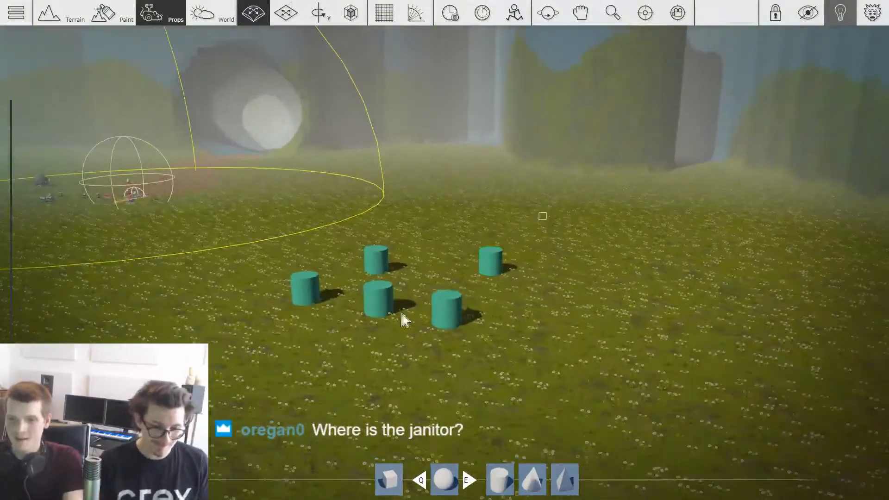
{"action": "middle_click_drag", "start_coordinate": [276, 366], "coordinate": [405, 381]}
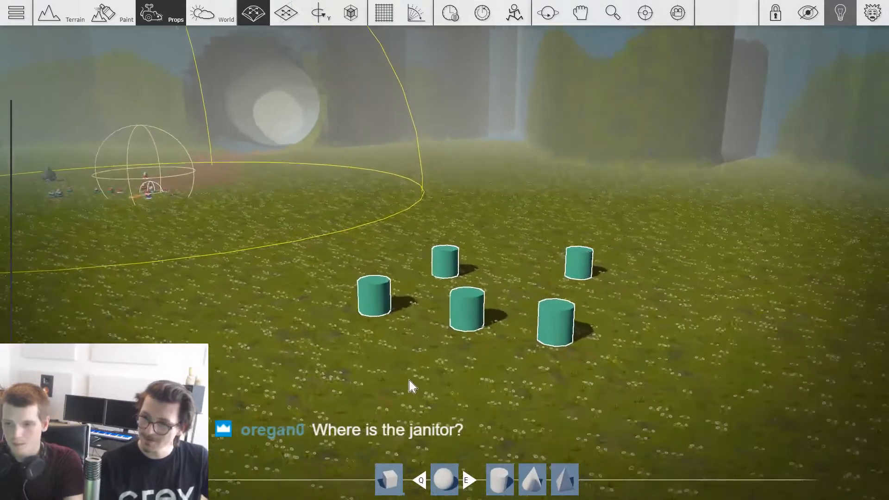
{"action": "left_click_drag", "start_coordinate": [630, 219], "coordinate": [310, 418]}
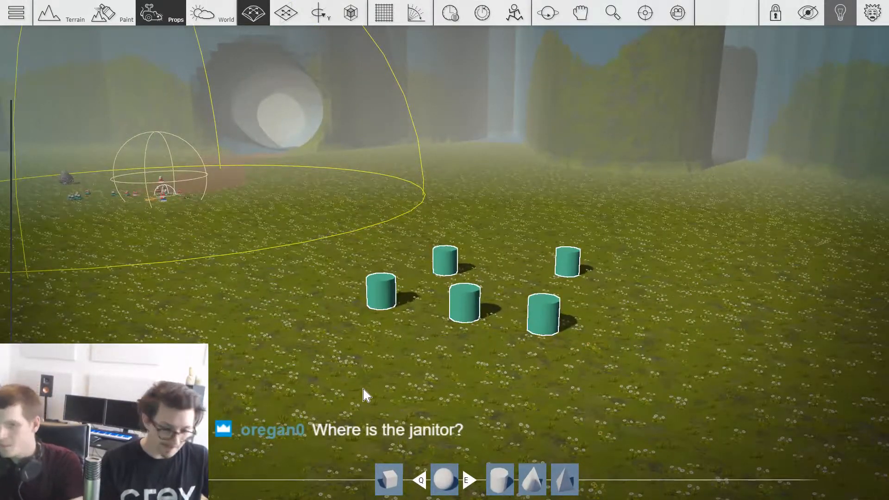
{"action": "scroll", "coordinate": [417, 377], "scroll_direction": "down", "scroll_amount": 5}
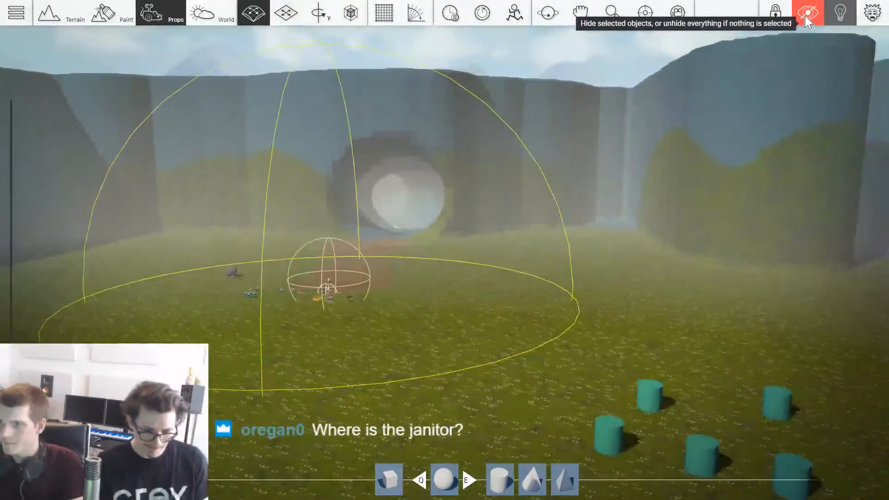
Step: Paint the cliff walls around the cave entrance with the grass-topped rock material, covering the blue and mossy patches
{"action": "key", "text": "d"}
{"action": "middle_click_drag", "start_coordinate": [579, 301], "coordinate": [650, 267]}
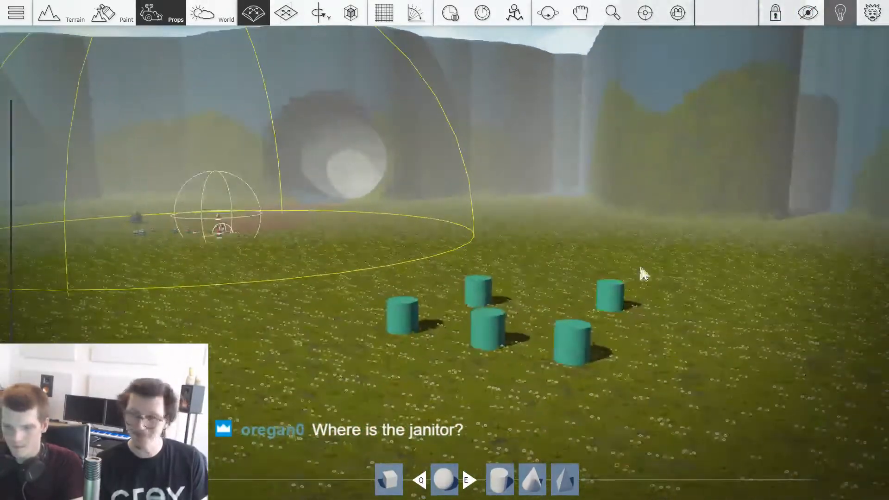
{"action": "mouse_move", "coordinate": [418, 399]}
{"action": "right_mouse_down"}
{"action": "mouse_move", "coordinate": [509, 409]}
{"action": "mouse_move", "coordinate": [505, 417]}
{"action": "mouse_move", "coordinate": [433, 378]}
{"action": "mouse_move", "coordinate": [422, 298]}
{"action": "right_mouse_up"}
{"action": "scroll", "coordinate": [505, 416], "scroll_direction": "up", "scroll_amount": 6}
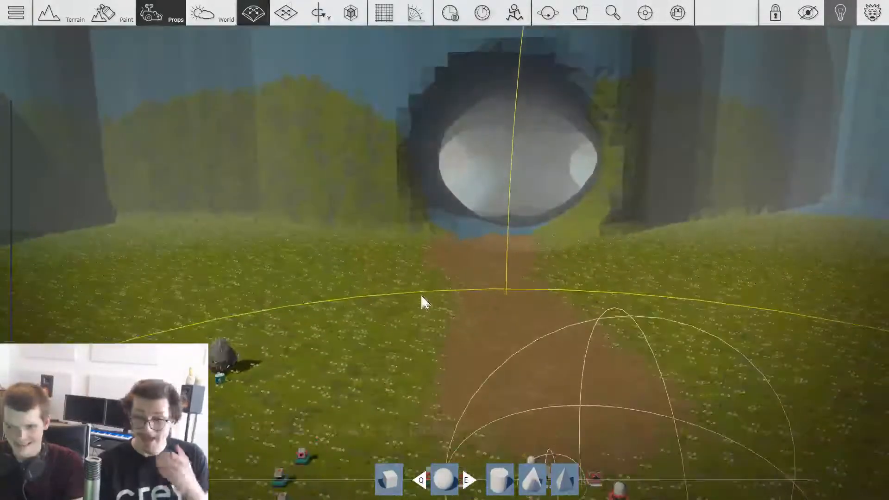
{"action": "key", "text": "2"}
{"action": "key", "text": "z"}
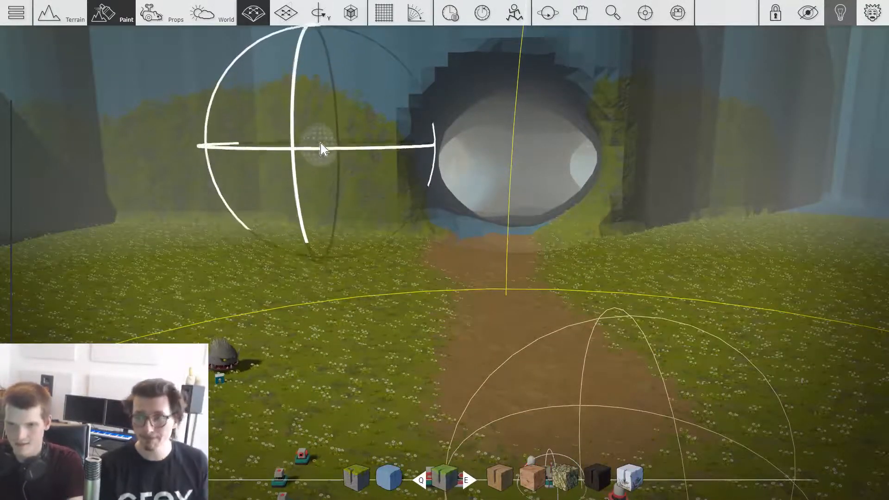
{"action": "right_click_drag", "start_coordinate": [321, 149], "coordinate": [326, 135]}
{"action": "key", "text": "s"}
{"action": "mouse_move", "coordinate": [326, 135]}
{"action": "left_mouse_down"}
{"action": "mouse_move", "coordinate": [264, 161]}
{"action": "mouse_move", "coordinate": [77, 150]}
{"action": "mouse_move", "coordinate": [622, 122]}
{"action": "left_mouse_up"}
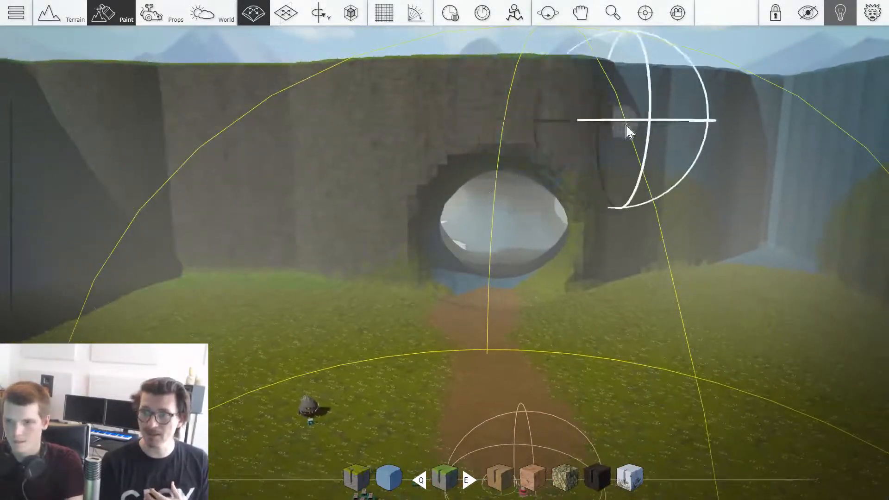
{"action": "mouse_move", "coordinate": [730, 160]}
{"action": "left_mouse_down"}
{"action": "mouse_move", "coordinate": [787, 191]}
{"action": "mouse_move", "coordinate": [826, 151]}
{"action": "mouse_move", "coordinate": [848, 155]}
{"action": "mouse_move", "coordinate": [779, 137]}
{"action": "mouse_move", "coordinate": [340, 118]}
{"action": "mouse_move", "coordinate": [223, 129]}
{"action": "mouse_move", "coordinate": [134, 152]}
{"action": "mouse_move", "coordinate": [75, 138]}
{"action": "mouse_move", "coordinate": [70, 151]}
{"action": "left_mouse_up"}
{"action": "key", "text": "d"}
Step: Paint the cave mouth and the ground just inside it with the reddish-brown earth material
{"action": "key", "text": "3"}
{"action": "right_click_drag", "start_coordinate": [399, 201], "coordinate": [451, 211]}
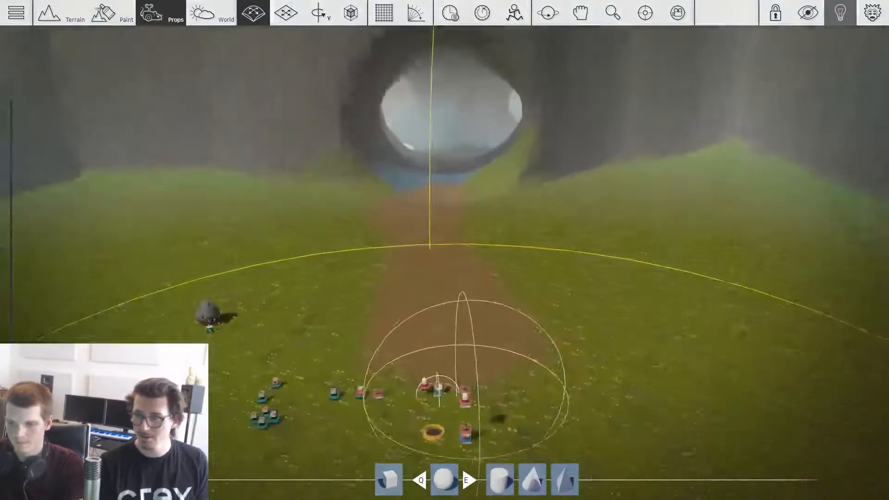
{"action": "key", "text": "w"}
{"action": "key", "text": "2"}
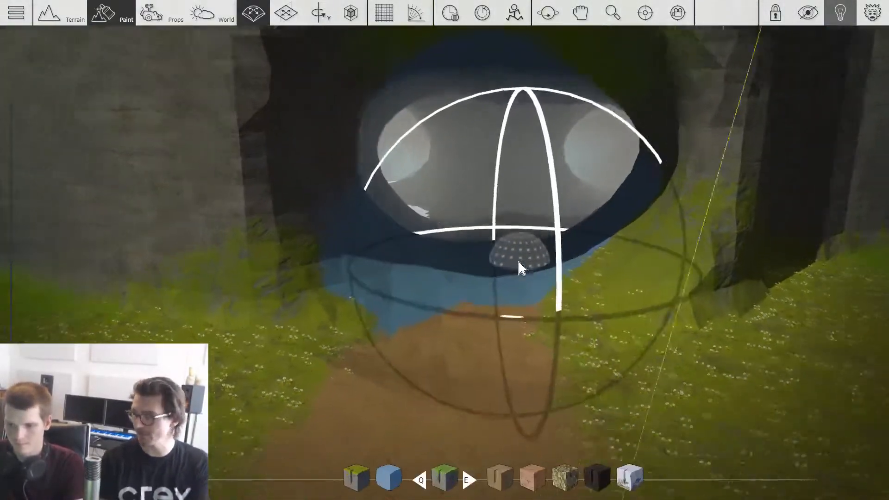
{"action": "key", "text": "alt"}
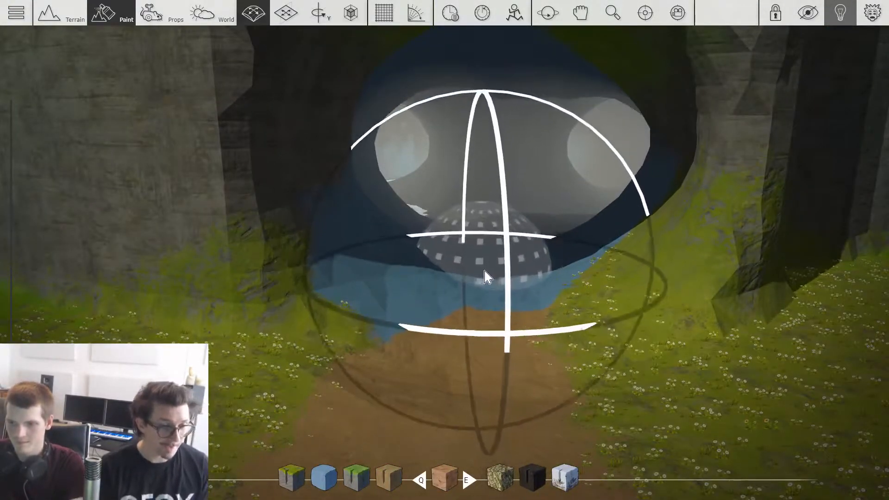
{"action": "key", "text": "space"}
{"action": "key", "text": "w"}
{"action": "mouse_move", "coordinate": [480, 270]}
{"action": "left_mouse_down"}
{"action": "mouse_move", "coordinate": [494, 235]}
{"action": "mouse_move", "coordinate": [476, 187]}
{"action": "left_mouse_up"}
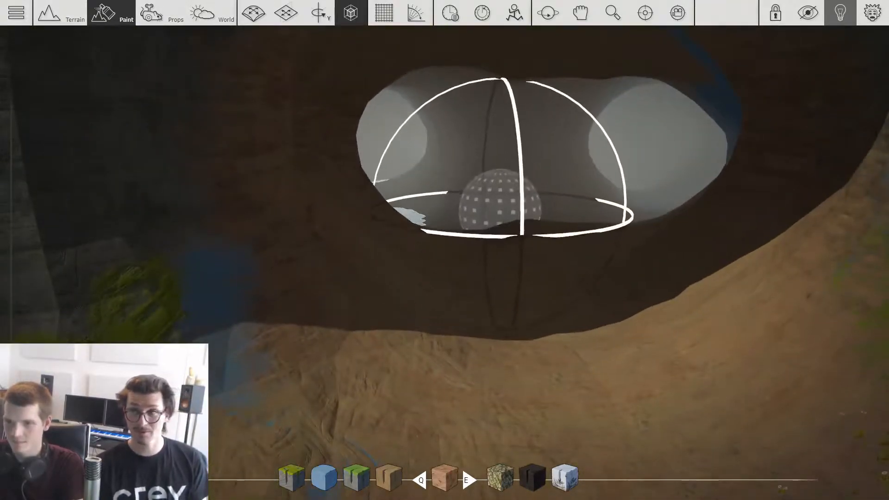
{"action": "key", "text": "s"}
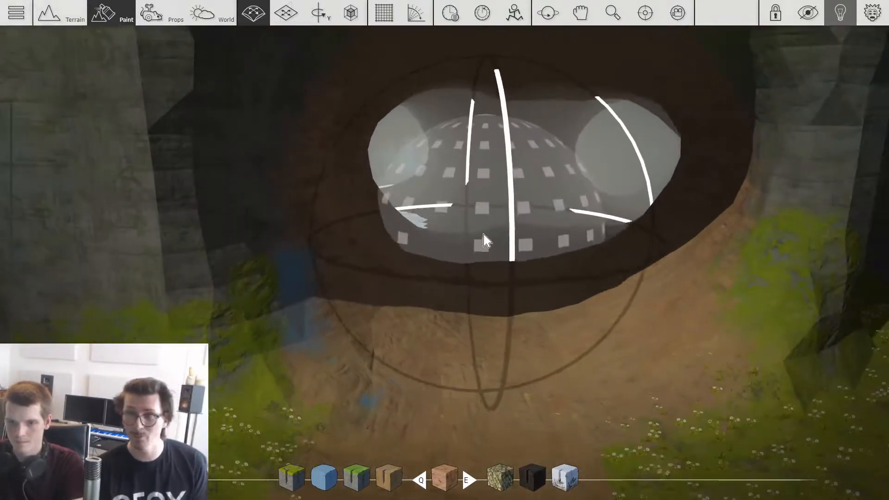
{"action": "key", "text": "w"}
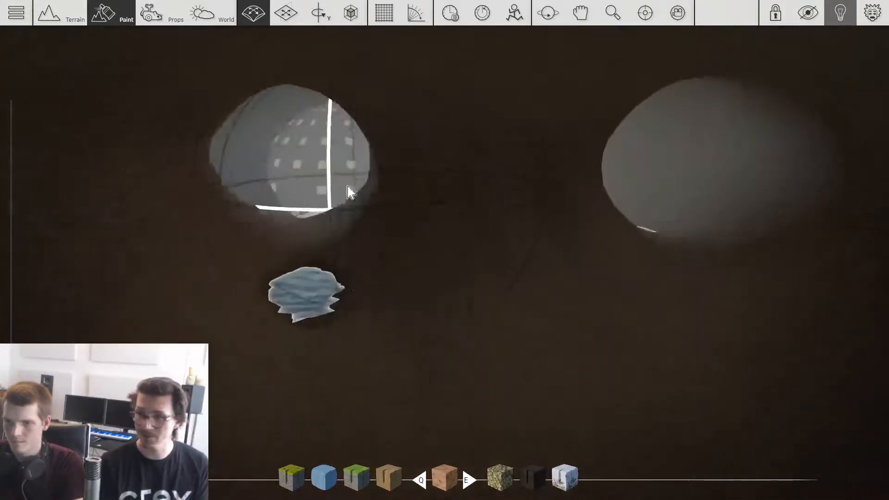
Step: Paint the inner tunnel walls and junctions of the cave with the same reddish-brown earth material
{"action": "key", "text": "w"}
{"action": "mouse_move", "coordinate": [392, 149]}
{"action": "middle_mouse_down"}
{"action": "mouse_move", "coordinate": [277, 167]}
{"action": "mouse_move", "coordinate": [333, 162]}
{"action": "mouse_move", "coordinate": [539, 190]}
{"action": "mouse_move", "coordinate": [613, 162]}
{"action": "mouse_move", "coordinate": [404, 120]}
{"action": "mouse_move", "coordinate": [811, 171]}
{"action": "middle_mouse_up"}
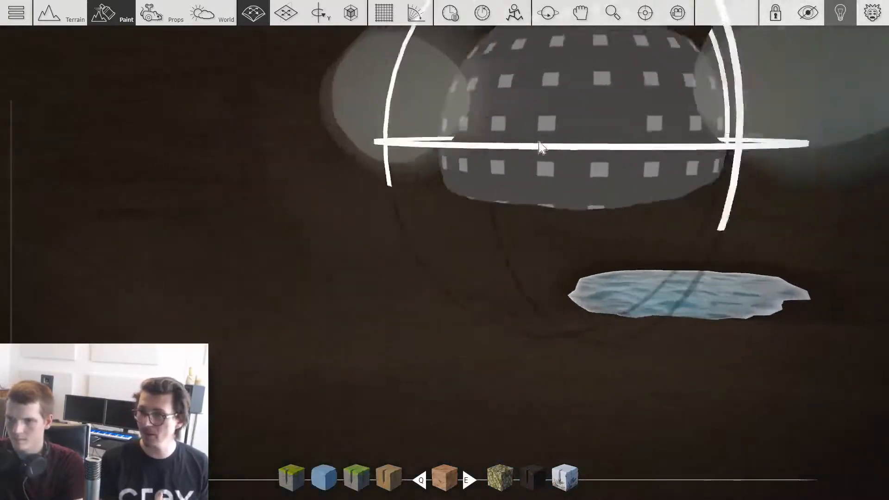
{"action": "middle_click_drag", "start_coordinate": [390, 134], "coordinate": [626, 134]}
{"action": "middle_click_drag", "start_coordinate": [685, 118], "coordinate": [677, 84]}
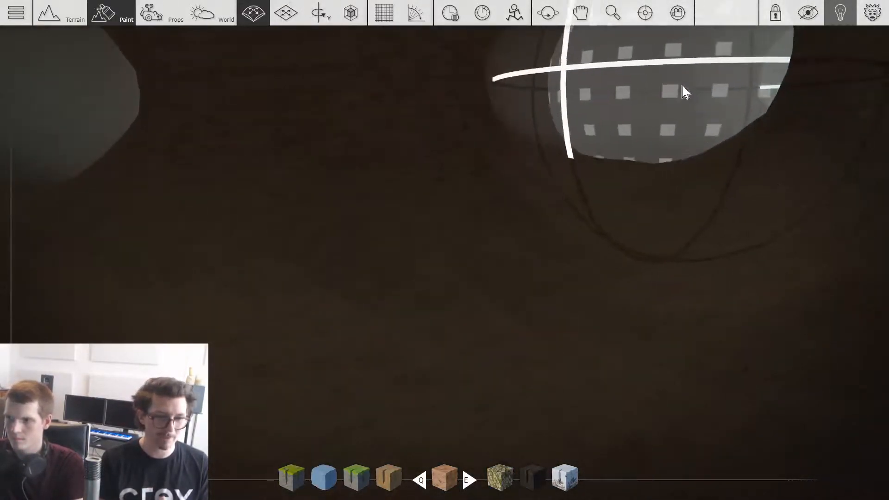
{"action": "mouse_move", "coordinate": [642, 132]}
{"action": "middle_mouse_down"}
{"action": "mouse_move", "coordinate": [488, 141]}
{"action": "mouse_move", "coordinate": [508, 127]}
{"action": "mouse_move", "coordinate": [690, 107]}
{"action": "mouse_move", "coordinate": [745, 88]}
{"action": "middle_mouse_up"}
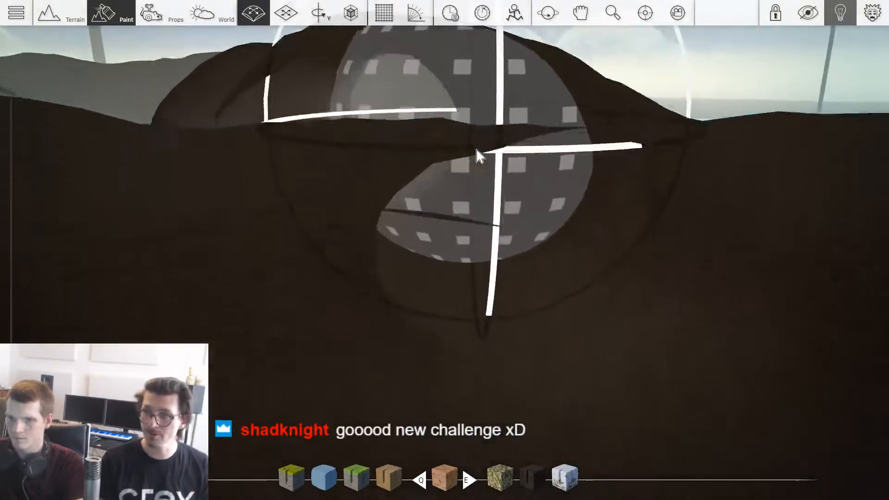
{"action": "middle_click_drag", "start_coordinate": [477, 155], "coordinate": [411, 56]}
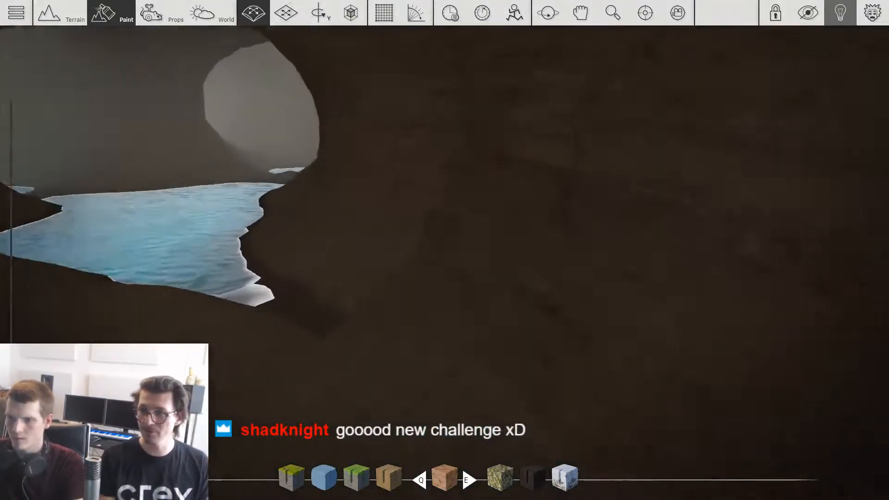
Step: Examine the painted tunnels, the cave entrance in the cliff and the underside of the terrain for unpainted areas
{"action": "key", "text": "w"}
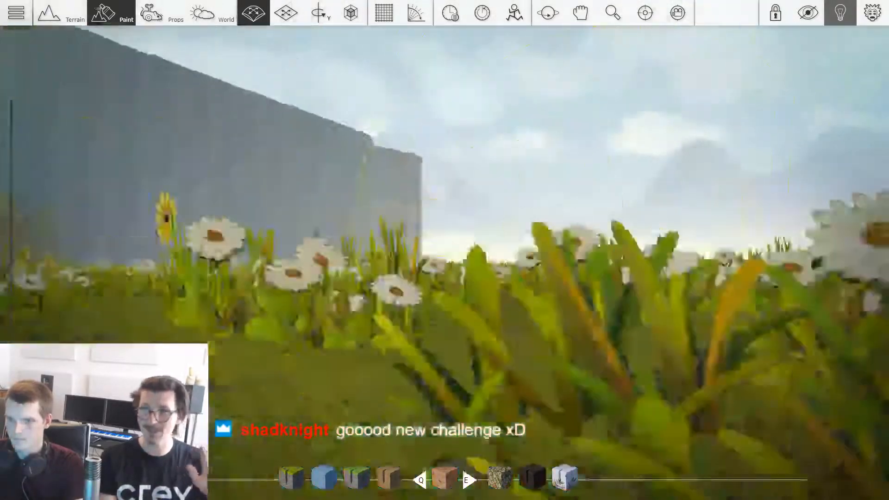
{"action": "middle_click_drag", "start_coordinate": [411, 57], "coordinate": [411, 58]}
{"action": "right_click_drag", "start_coordinate": [536, 182], "coordinate": [531, 228]}
{"action": "key", "text": "w"}
{"action": "key", "text": "s"}
{"action": "key", "text": "w"}
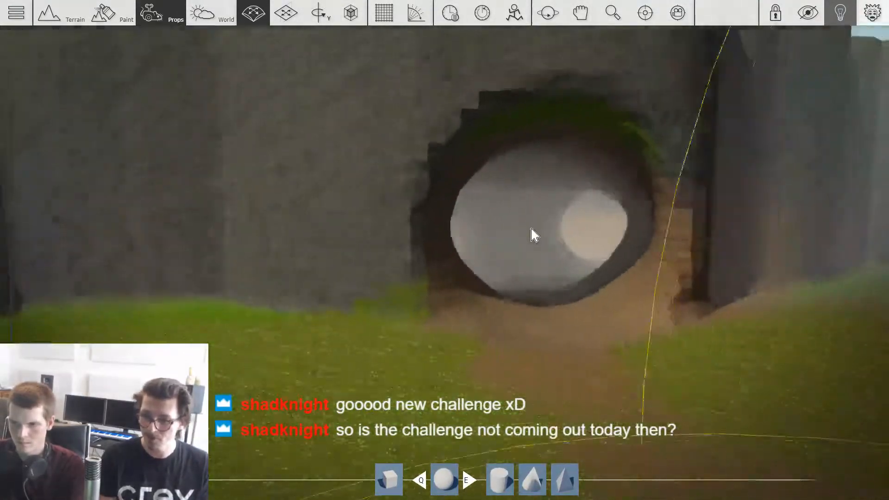
{"action": "key", "text": "s"}
{"action": "key", "text": "d"}
{"action": "key", "text": "s"}
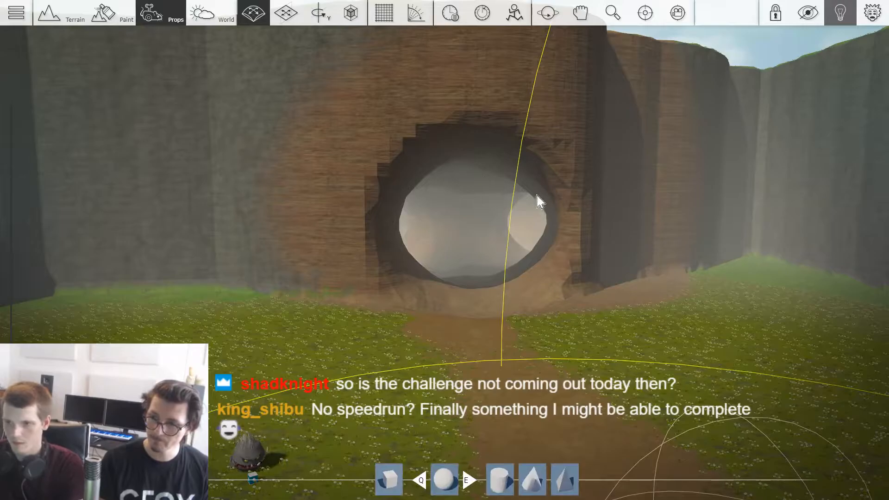
{"action": "key", "text": "w"}
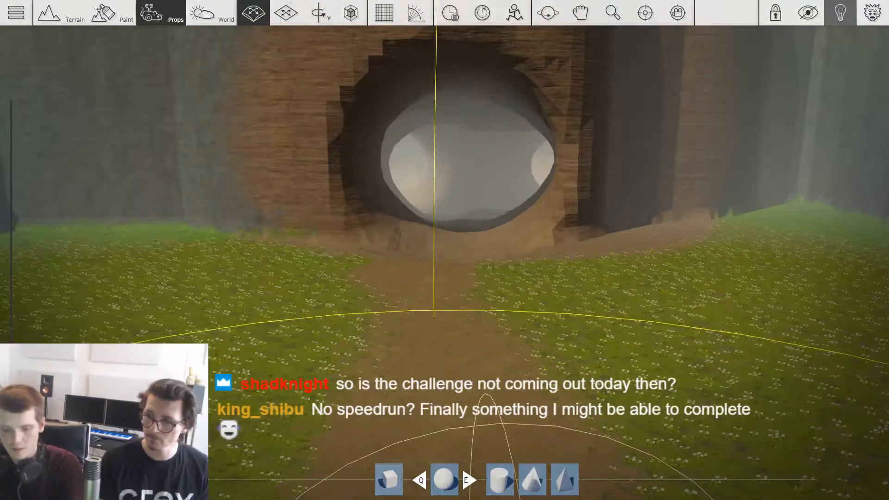
{"action": "key", "text": "a"}
{"action": "key", "text": "s"}
{"action": "right_click_drag", "start_coordinate": [506, 220], "coordinate": [577, 230]}
{"action": "key", "text": "w"}
{"action": "key", "text": "s"}
{"action": "key", "text": "w"}
{"action": "key", "text": "w"}
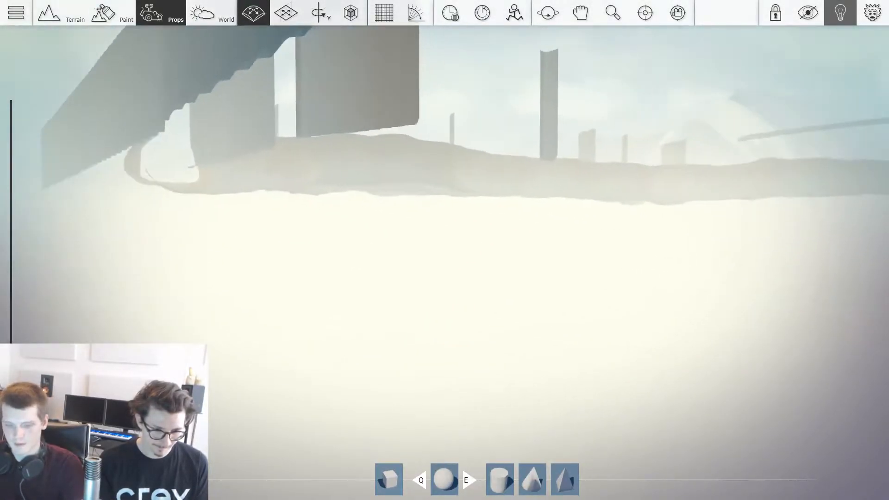
{"action": "key", "text": "s"}
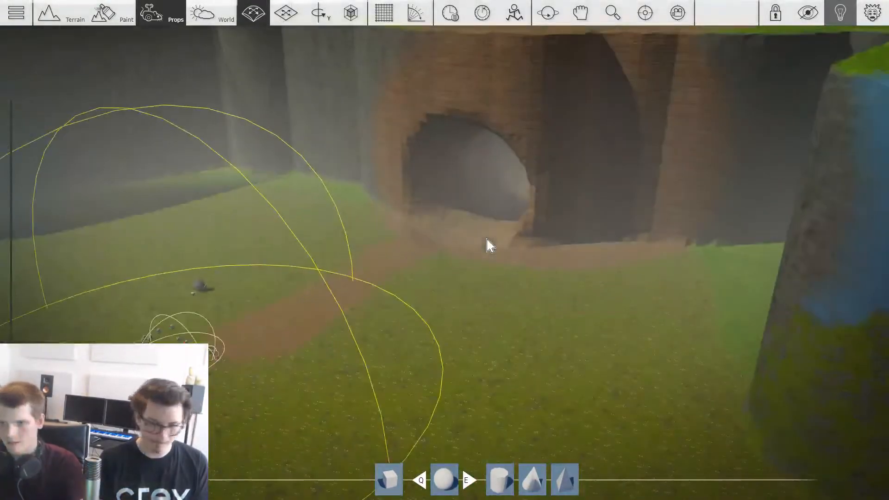
Step: Continue painting the remaining tunnel walls deep inside the cave with the reddish-brown earth material
{"action": "right_click_drag", "start_coordinate": [488, 250], "coordinate": [579, 253]}
{"action": "key", "text": "w"}
{"action": "key", "text": "w"}
{"action": "key", "text": "s"}
{"action": "key", "text": "s"}
{"action": "key", "text": "w"}
{"action": "key", "text": "w"}
{"action": "key", "text": "s"}
{"action": "key", "text": "w"}
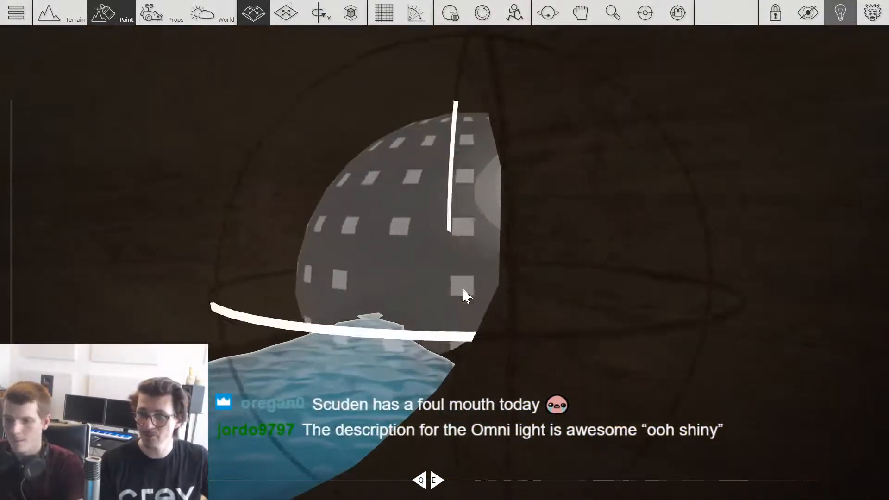
{"action": "mouse_move", "coordinate": [494, 261]}
{"action": "right_mouse_down"}
{"action": "mouse_move", "coordinate": [626, 264]}
{"action": "mouse_move", "coordinate": [464, 197]}
{"action": "mouse_move", "coordinate": [333, 193]}
{"action": "right_mouse_up"}
{"action": "right_click_drag", "start_coordinate": [438, 217], "coordinate": [287, 218]}
{"action": "mouse_move", "coordinate": [469, 210]}
{"action": "right_mouse_down"}
{"action": "mouse_move", "coordinate": [490, 232]}
{"action": "mouse_move", "coordinate": [384, 227]}
{"action": "mouse_move", "coordinate": [430, 242]}
{"action": "mouse_move", "coordinate": [433, 287]}
{"action": "mouse_move", "coordinate": [407, 283]}
{"action": "mouse_move", "coordinate": [460, 208]}
{"action": "mouse_move", "coordinate": [491, 209]}
{"action": "mouse_move", "coordinate": [493, 282]}
{"action": "mouse_move", "coordinate": [463, 169]}
{"action": "mouse_move", "coordinate": [602, 183]}
{"action": "mouse_move", "coordinate": [549, 191]}
{"action": "mouse_move", "coordinate": [585, 201]}
{"action": "mouse_move", "coordinate": [444, 278]}
{"action": "mouse_move", "coordinate": [491, 236]}
{"action": "mouse_move", "coordinate": [421, 205]}
{"action": "mouse_move", "coordinate": [546, 185]}
{"action": "mouse_move", "coordinate": [286, 226]}
{"action": "mouse_move", "coordinate": [582, 161]}
{"action": "mouse_move", "coordinate": [735, 171]}
{"action": "mouse_move", "coordinate": [597, 222]}
{"action": "mouse_move", "coordinate": [416, 199]}
{"action": "mouse_move", "coordinate": [519, 190]}
{"action": "mouse_move", "coordinate": [444, 180]}
{"action": "mouse_move", "coordinate": [518, 213]}
{"action": "mouse_move", "coordinate": [383, 224]}
{"action": "mouse_move", "coordinate": [109, 215]}
{"action": "mouse_move", "coordinate": [444, 209]}
{"action": "mouse_move", "coordinate": [664, 259]}
{"action": "mouse_move", "coordinate": [491, 254]}
{"action": "mouse_move", "coordinate": [648, 229]}
{"action": "right_mouse_up"}
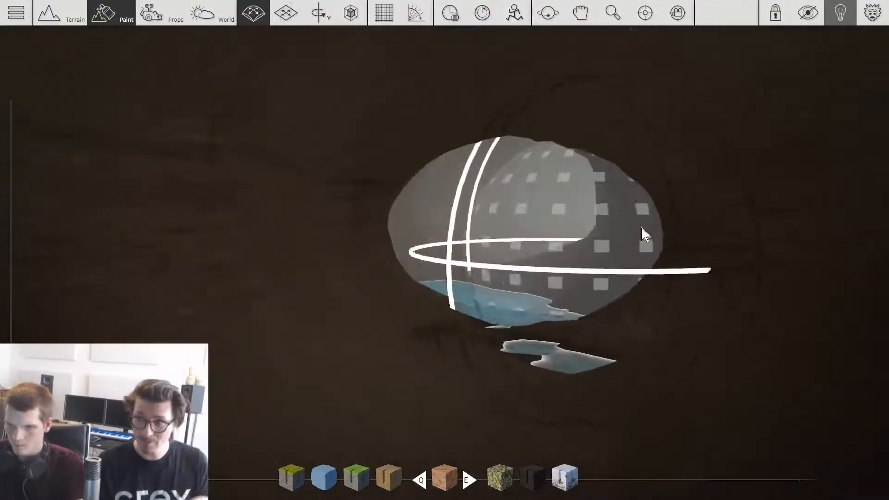
{"action": "right_click_drag", "start_coordinate": [539, 215], "coordinate": [759, 278]}
{"action": "mouse_move", "coordinate": [371, 259]}
{"action": "right_mouse_down"}
{"action": "mouse_move", "coordinate": [476, 254]}
{"action": "mouse_move", "coordinate": [540, 297]}
{"action": "mouse_move", "coordinate": [759, 259]}
{"action": "mouse_move", "coordinate": [731, 278]}
{"action": "mouse_move", "coordinate": [505, 317]}
{"action": "mouse_move", "coordinate": [449, 340]}
{"action": "mouse_move", "coordinate": [504, 328]}
{"action": "mouse_move", "coordinate": [310, 295]}
{"action": "mouse_move", "coordinate": [299, 281]}
{"action": "mouse_move", "coordinate": [223, 255]}
{"action": "mouse_move", "coordinate": [324, 256]}
{"action": "mouse_move", "coordinate": [426, 281]}
{"action": "right_mouse_up"}
{"action": "mouse_move", "coordinate": [336, 266]}
{"action": "right_mouse_down"}
{"action": "mouse_move", "coordinate": [445, 268]}
{"action": "mouse_move", "coordinate": [370, 268]}
{"action": "right_mouse_up"}
{"action": "mouse_move", "coordinate": [569, 259]}
{"action": "right_mouse_down"}
{"action": "mouse_move", "coordinate": [615, 227]}
{"action": "mouse_move", "coordinate": [625, 315]}
{"action": "mouse_move", "coordinate": [590, 289]}
{"action": "mouse_move", "coordinate": [553, 194]}
{"action": "mouse_move", "coordinate": [581, 262]}
{"action": "mouse_move", "coordinate": [514, 306]}
{"action": "right_mouse_up"}
{"action": "mouse_move", "coordinate": [474, 276]}
{"action": "right_mouse_down"}
{"action": "mouse_move", "coordinate": [551, 264]}
{"action": "mouse_move", "coordinate": [565, 273]}
{"action": "mouse_move", "coordinate": [556, 296]}
{"action": "mouse_move", "coordinate": [528, 259]}
{"action": "mouse_move", "coordinate": [584, 296]}
{"action": "mouse_move", "coordinate": [510, 292]}
{"action": "mouse_move", "coordinate": [463, 255]}
{"action": "mouse_move", "coordinate": [463, 296]}
{"action": "mouse_move", "coordinate": [463, 250]}
{"action": "right_mouse_up"}
Step: Repaint the brown outer cliff face around the cave entrance with the grass-topped grey rock material
{"action": "key", "text": "3"}
{"action": "key", "text": "w"}
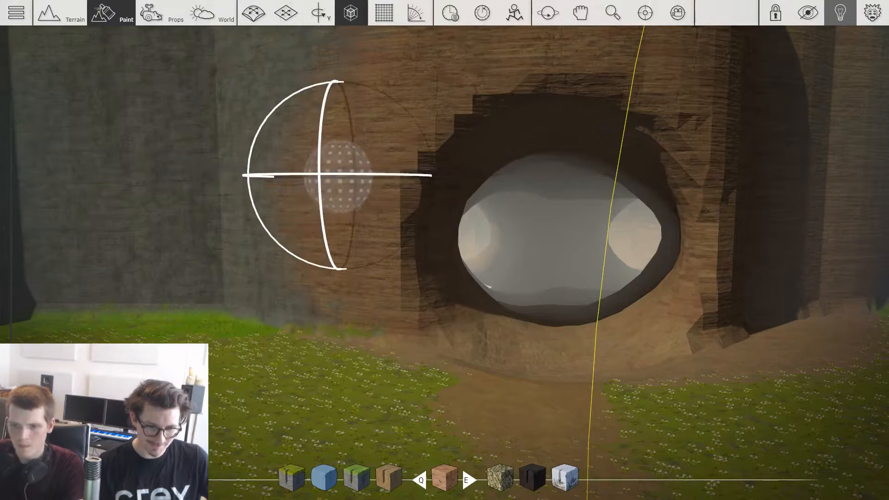
{"action": "key", "text": "s"}
{"action": "mouse_move", "coordinate": [349, 175]}
{"action": "left_mouse_down"}
{"action": "mouse_move", "coordinate": [590, 114]}
{"action": "mouse_move", "coordinate": [676, 211]}
{"action": "left_mouse_up"}
{"action": "key", "text": "d"}
Step: Repaint the green inner rim and ceiling of the cave mouth with the reddish-brown earth material
{"action": "key", "text": "e"}
{"action": "key", "text": "w"}
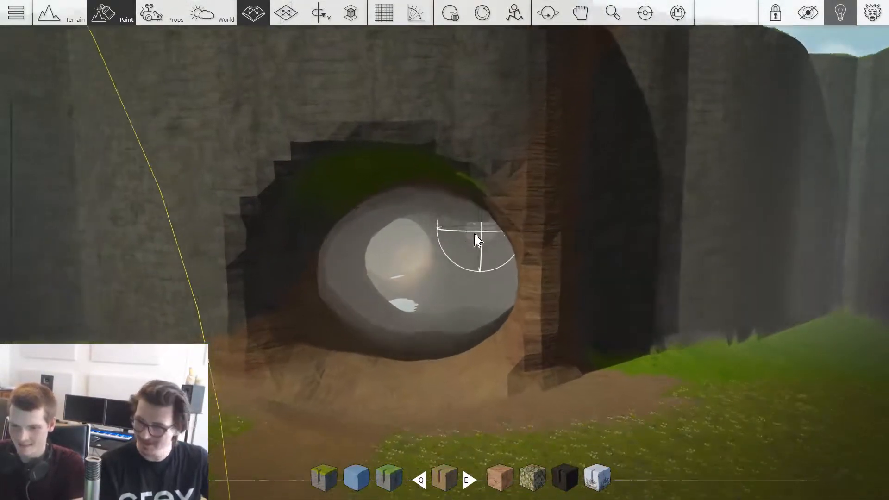
{"action": "key", "text": "e"}
{"action": "key", "text": "a"}
{"action": "key", "text": "s"}
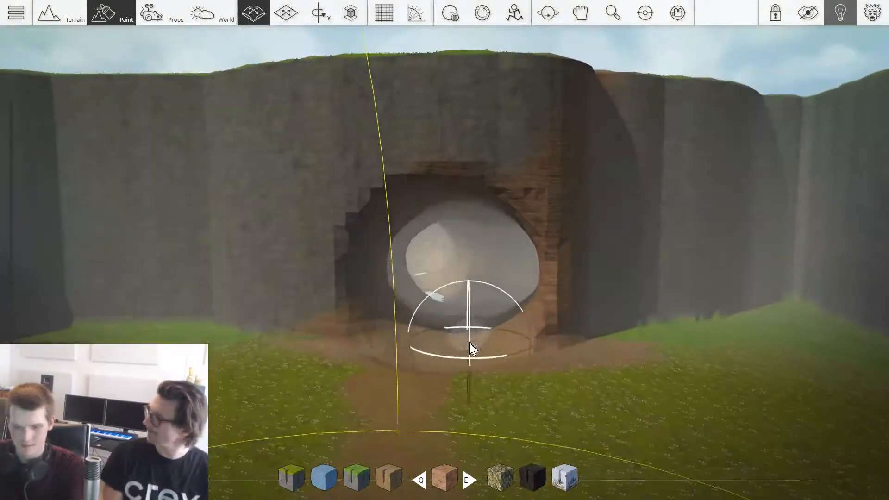
Step: Look up the Omni Light's description among Crey's Gameplay props in the prop library
{"action": "left_click", "coordinate": [161, 13]}
{"action": "left_click", "coordinate": [246, 64]}
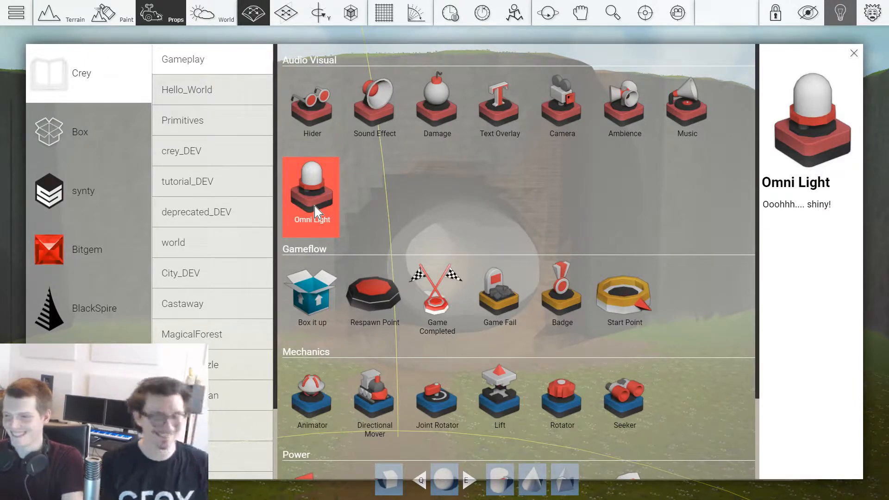
{"action": "left_click", "coordinate": [317, 214]}
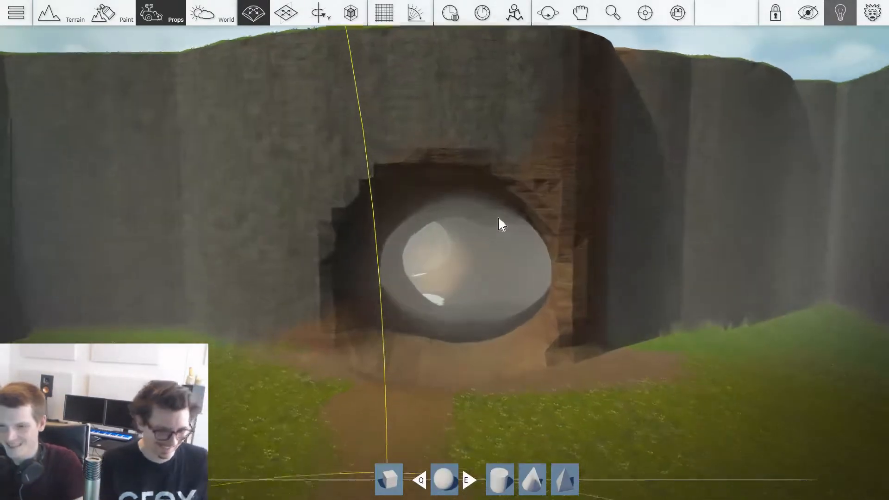
{"action": "key", "text": "s"}
{"action": "key", "text": "w"}
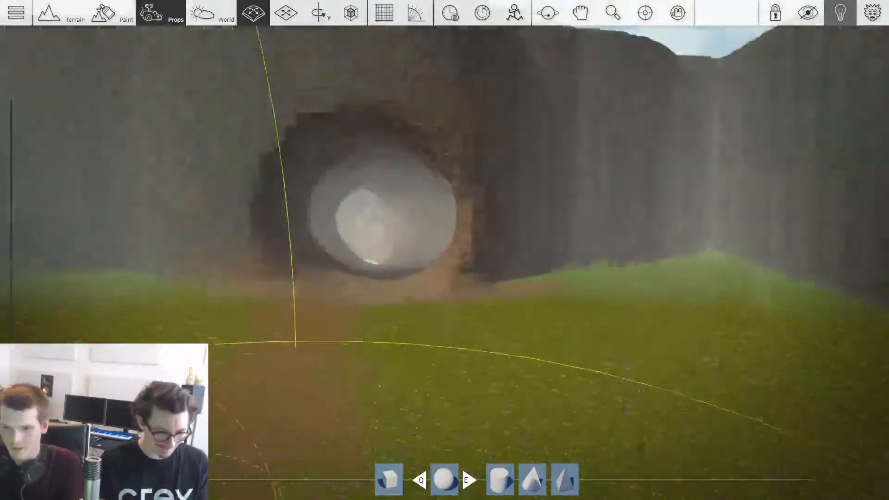
{"action": "key", "text": "w"}
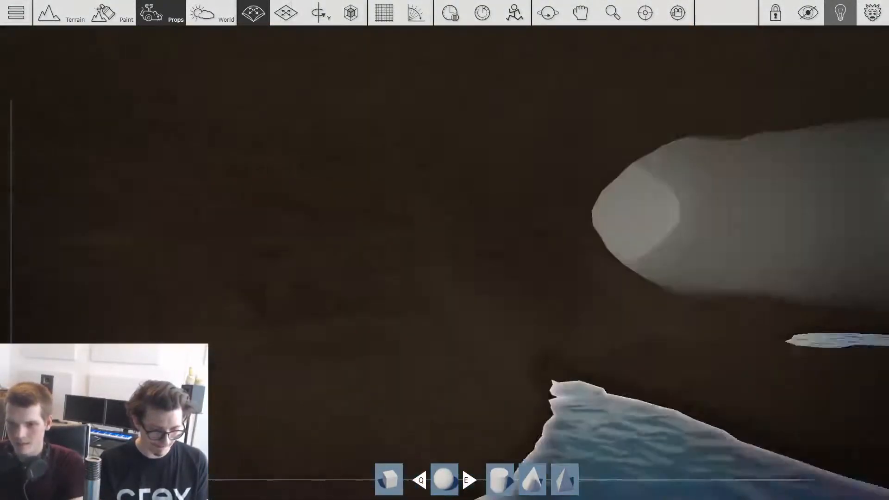
{"action": "key", "text": "w"}
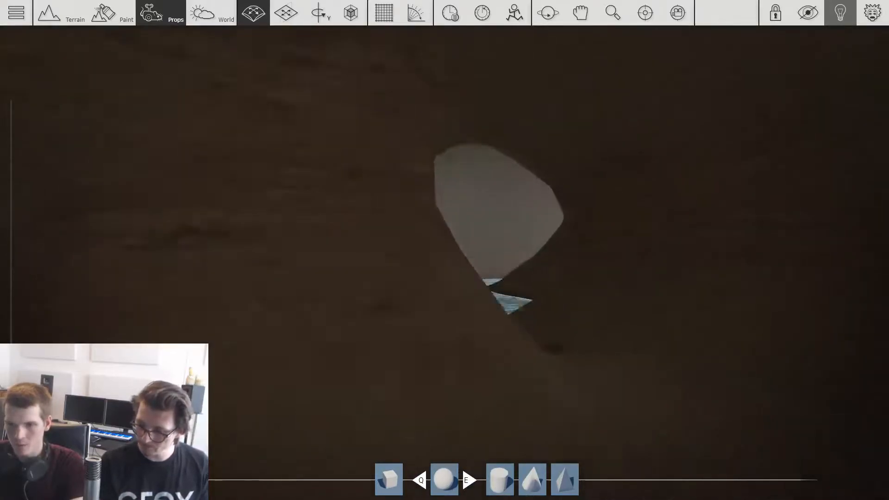
Step: Examine the gadgets and the grassy area in front of the cave entrance from several viewpoints
{"action": "key", "text": "w"}
{"action": "key", "text": "w"}
{"action": "key", "text": "s"}
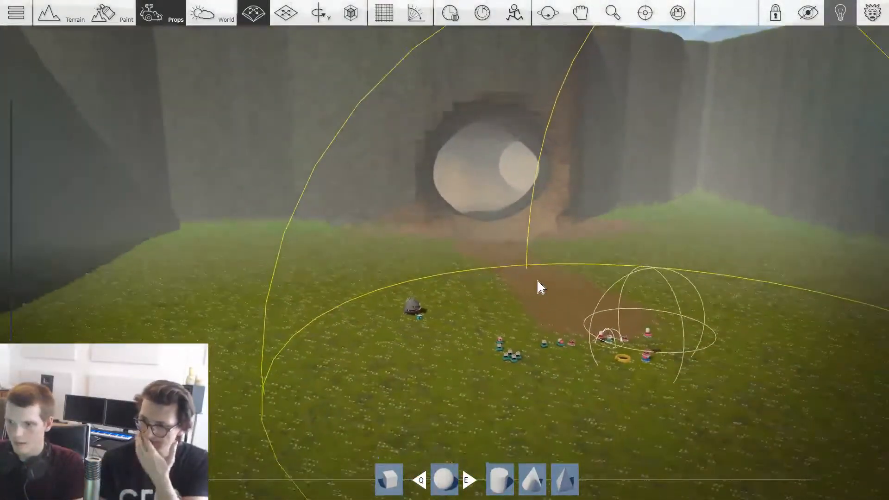
{"action": "key", "text": "w"}
{"action": "key", "text": "d"}
{"action": "key", "text": "s"}
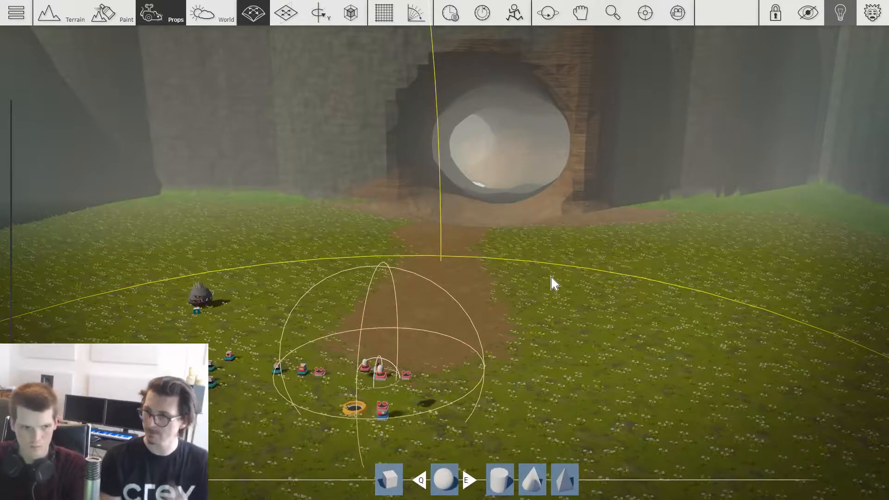
{"action": "key", "text": "w"}
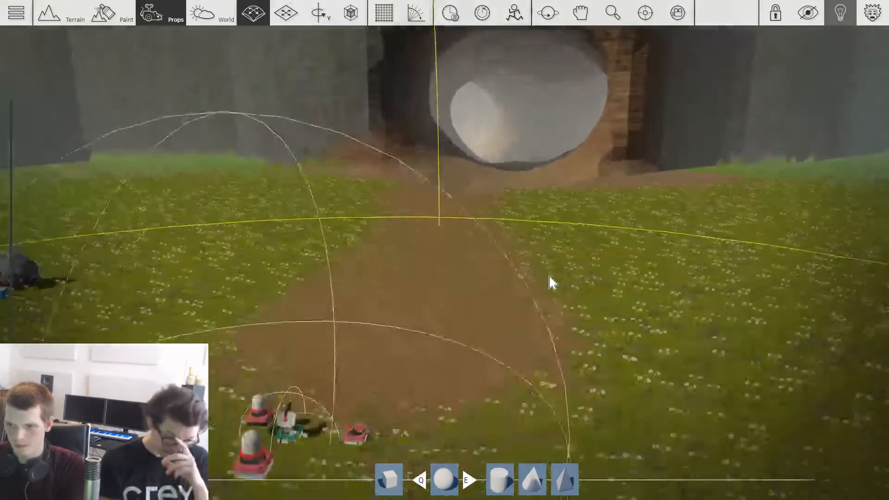
{"action": "key", "text": "s"}
{"action": "key", "text": "w"}
{"action": "key", "text": "a"}
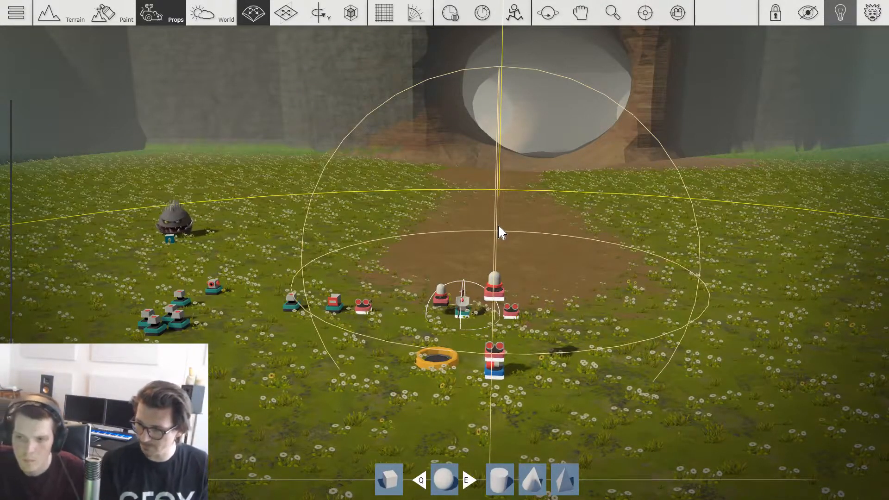
{"action": "right_click_drag", "start_coordinate": [528, 231], "coordinate": [527, 231]}
{"action": "key", "text": "a"}
{"action": "key", "text": "w"}
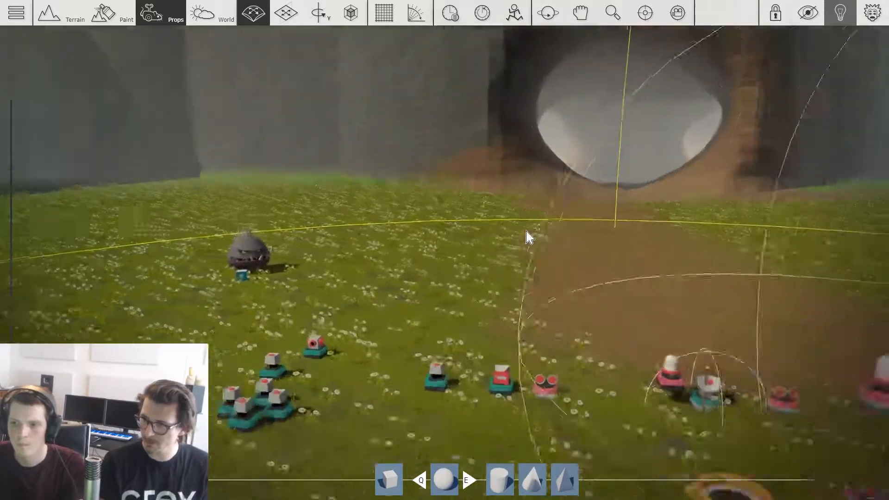
{"action": "key", "text": "s"}
Step: Play-test the level, attack the spiky rock monster on the meadow, and return to editing
{"action": "key", "text": "Tab"}
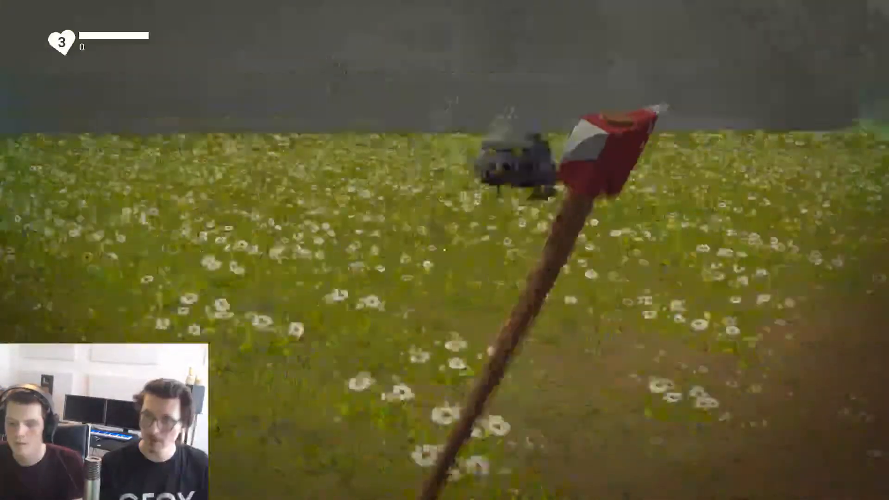
{"action": "left_click", "coordinate": [445, 250]}
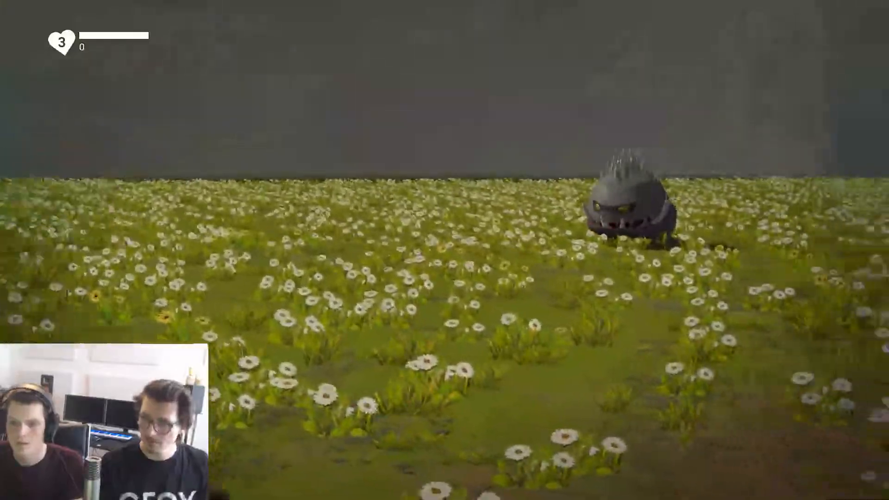
{"action": "left_click", "coordinate": [445, 250]}
{"action": "left_click", "coordinate": [444, 250]}
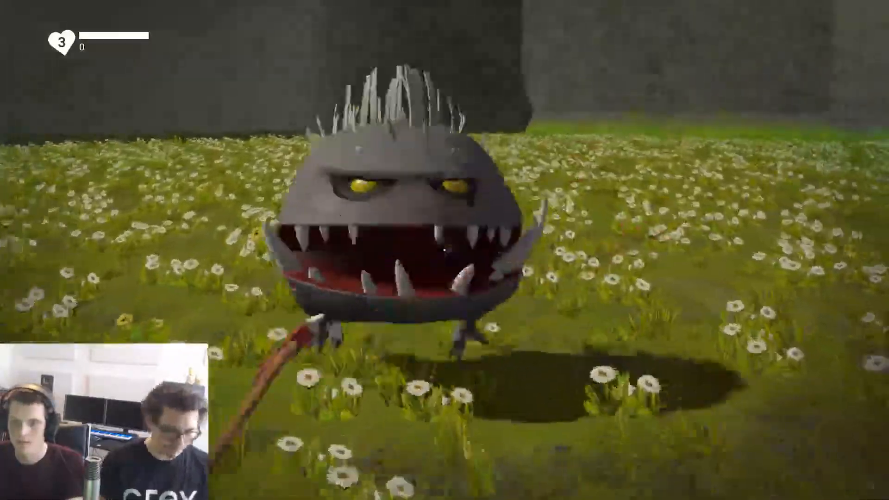
{"action": "left_click", "coordinate": [444, 250]}
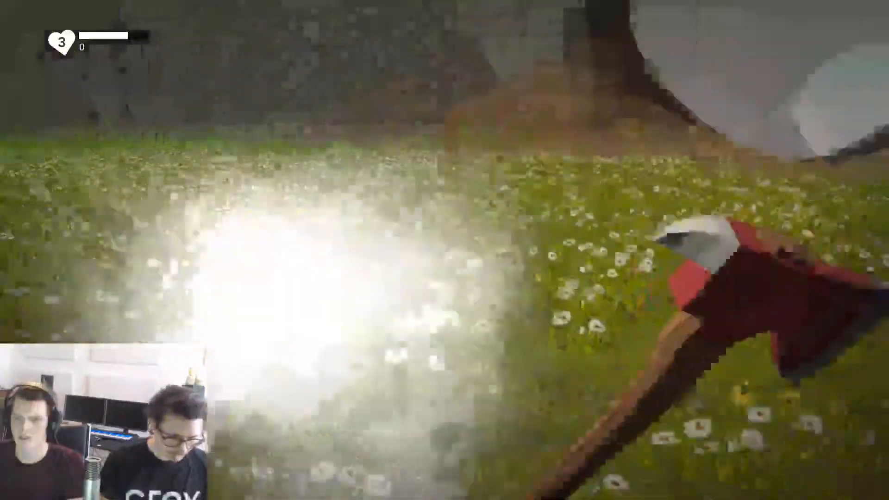
{"action": "left_click", "coordinate": [444, 250]}
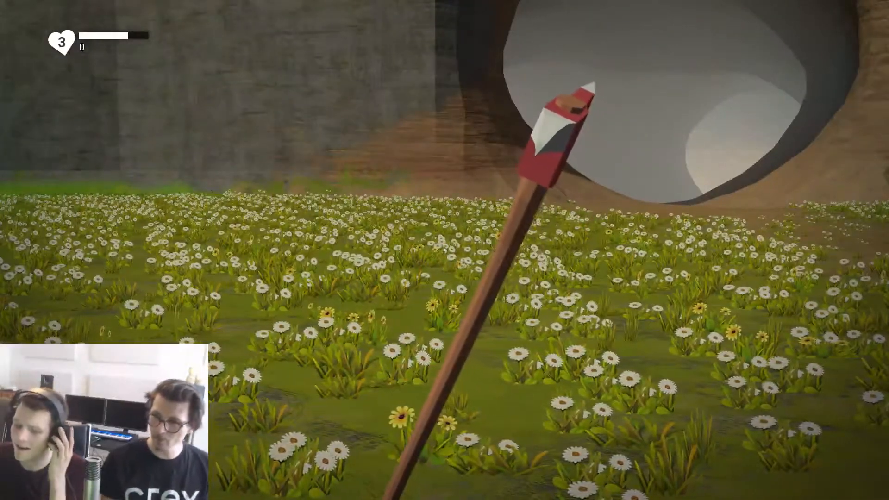
{"action": "key", "text": "Tab"}
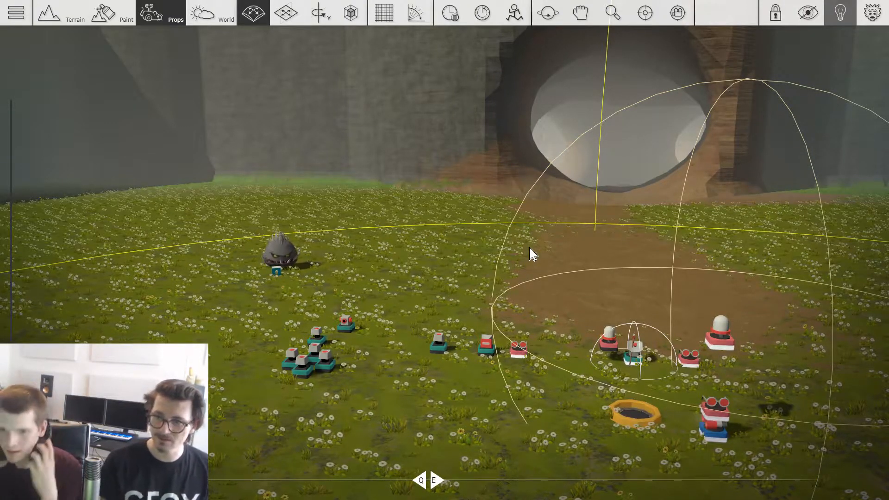
Step: Pick the Freeway Curve prop from the lowpoly_road_pack_DEV collection for the water in front of the meadow
{"action": "scroll", "coordinate": [562, 261], "scroll_direction": "down", "scroll_amount": 4}
{"action": "middle_click_drag", "start_coordinate": [561, 265], "coordinate": [569, 324]}
{"action": "scroll", "coordinate": [469, 279], "scroll_direction": "up", "scroll_amount": 4}
{"action": "scroll", "coordinate": [482, 294], "scroll_direction": "down", "scroll_amount": 3}
{"action": "middle_click_drag", "start_coordinate": [482, 294], "coordinate": [625, 278]}
{"action": "scroll", "coordinate": [625, 278], "scroll_direction": "down", "scroll_amount": 3}
{"action": "middle_click_drag", "start_coordinate": [370, 333], "coordinate": [488, 304]}
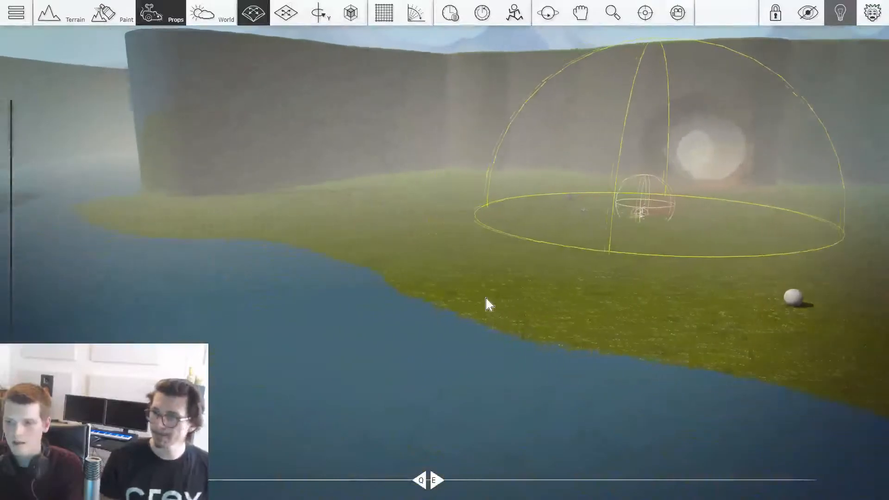
{"action": "scroll", "coordinate": [488, 304], "scroll_direction": "down", "scroll_amount": 2}
{"action": "key", "text": "Tab"}
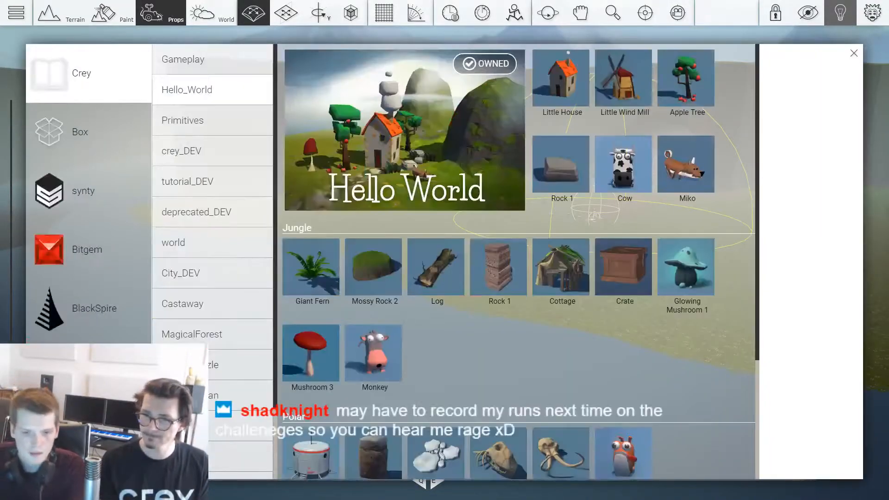
{"action": "left_click", "coordinate": [88, 425]}
{"action": "scroll", "coordinate": [88, 425], "scroll_direction": "down", "scroll_amount": 1}
{"action": "left_click", "coordinate": [88, 425]}
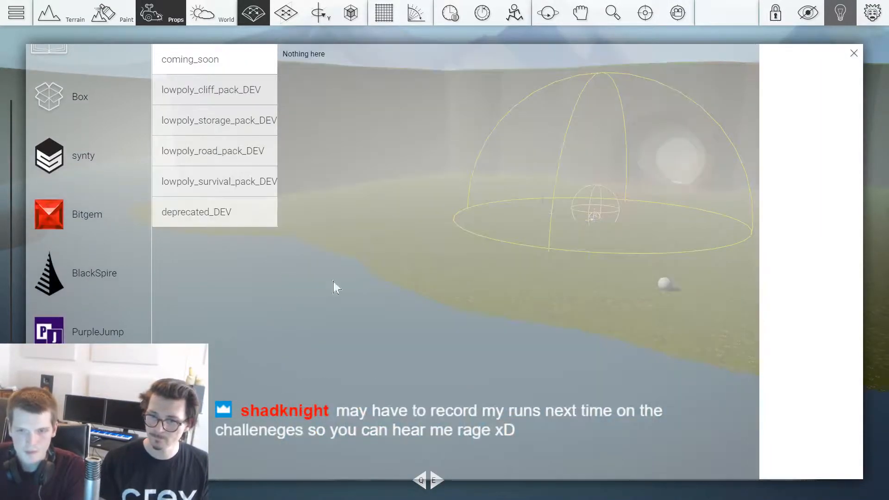
{"action": "left_click", "coordinate": [250, 162]}
{"action": "mouse_move", "coordinate": [537, 216]}
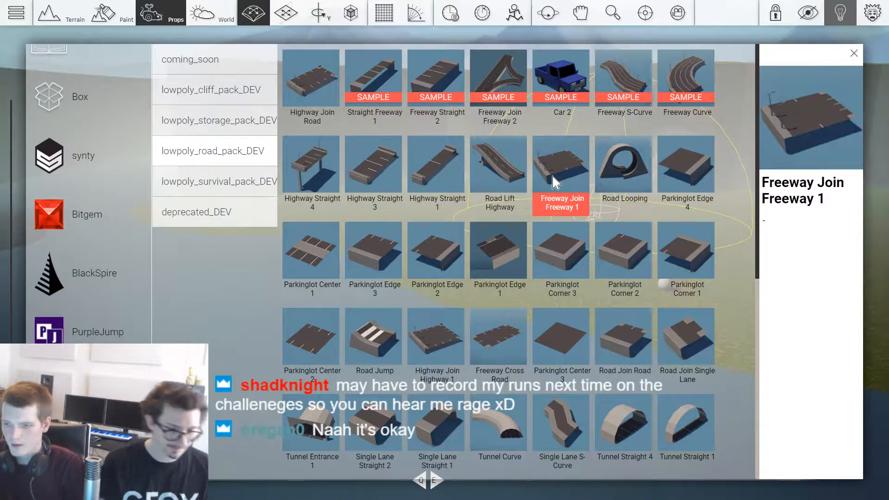
{"action": "left_click", "coordinate": [699, 85]}
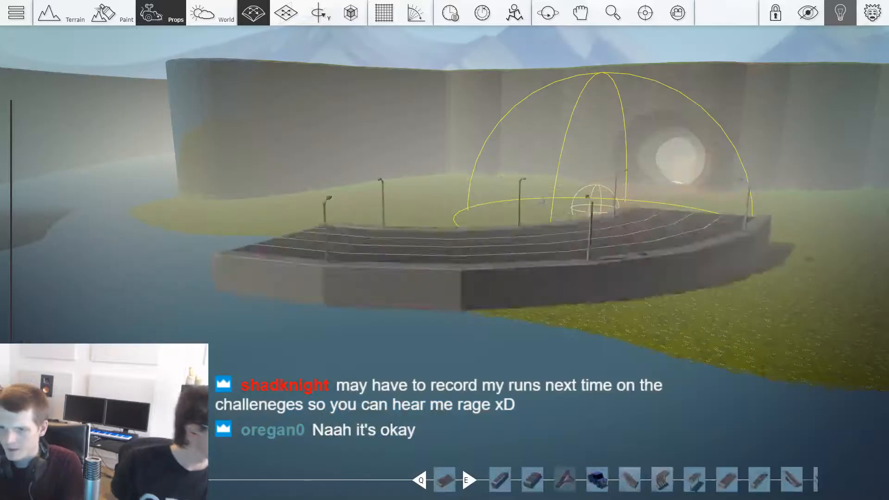
Step: Rotate the Freeway Curve and place it on the water along the edge of the grassy shore
{"action": "left_click_drag", "start_coordinate": [454, 369], "coordinate": [437, 305]}
{"action": "scroll", "coordinate": [438, 289], "scroll_direction": "down", "scroll_amount": 2}
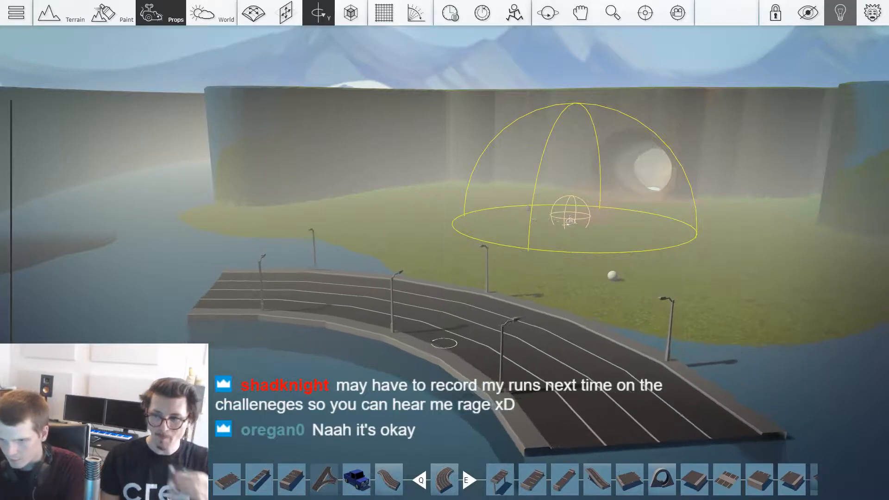
{"action": "middle_click_drag", "start_coordinate": [437, 305], "coordinate": [493, 321]}
{"action": "left_click_drag", "start_coordinate": [440, 315], "coordinate": [498, 340]}
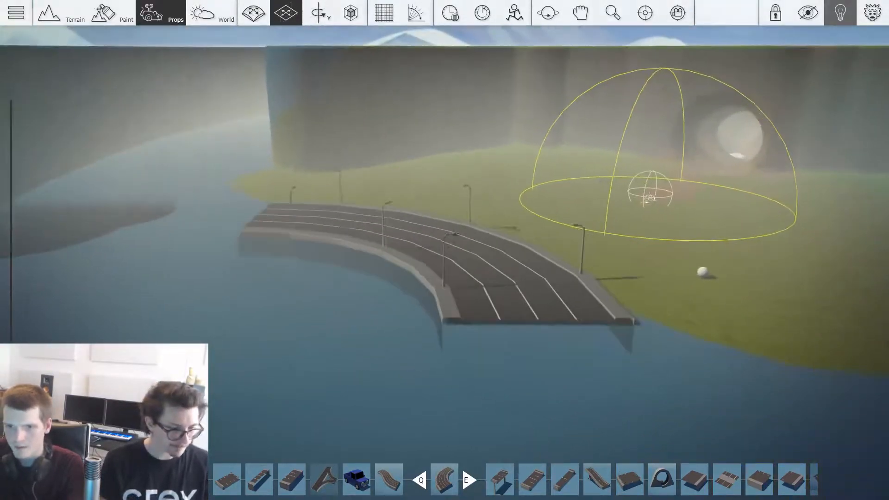
{"action": "left_click", "coordinate": [333, 245]}
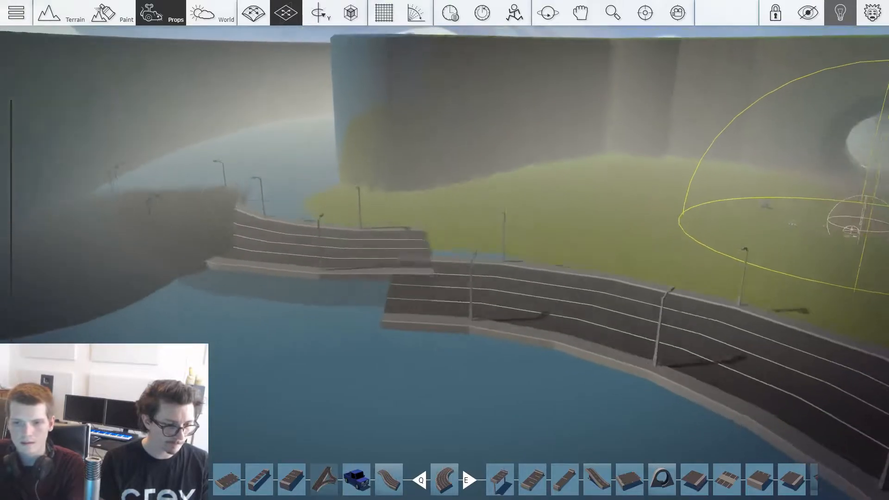
Step: Rotate a second Freeway Curve and join it to the first one's far end, lining up the lanes
{"action": "key", "text": "r"}
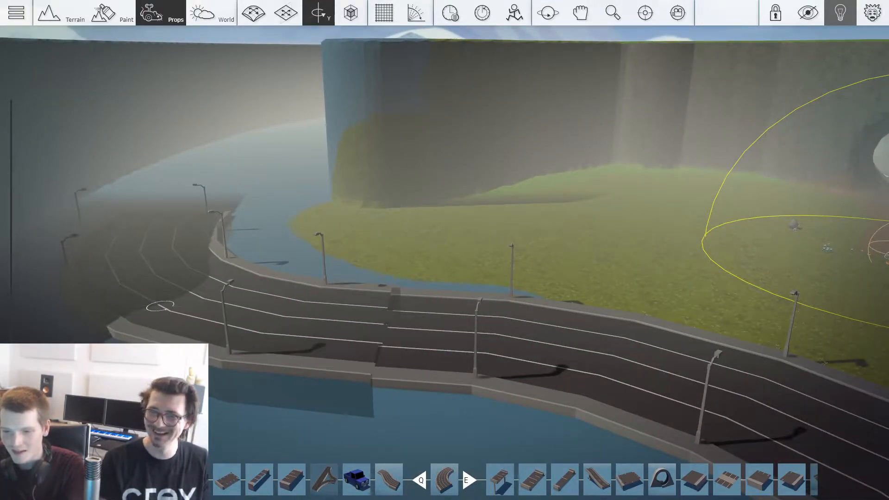
{"action": "scroll", "coordinate": [288, 348], "scroll_direction": "up", "scroll_amount": 4}
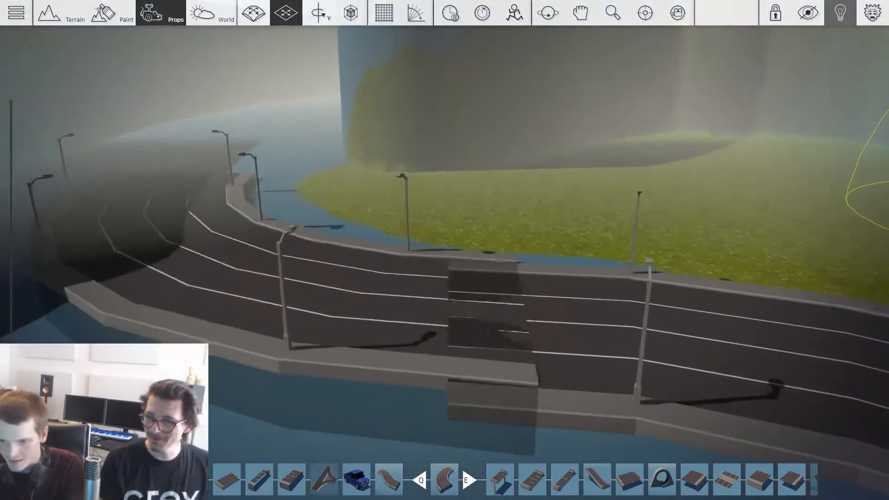
{"action": "key", "text": "r"}
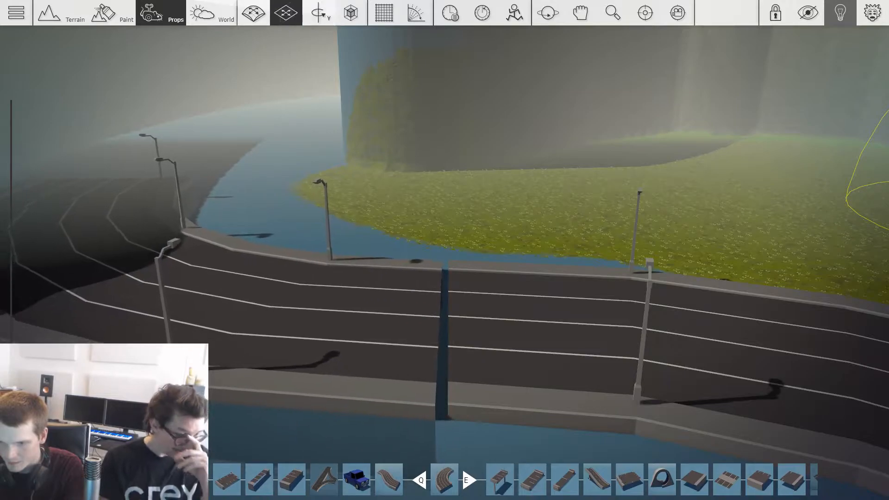
{"action": "left_click_drag", "start_coordinate": [75, 314], "coordinate": [95, 300]}
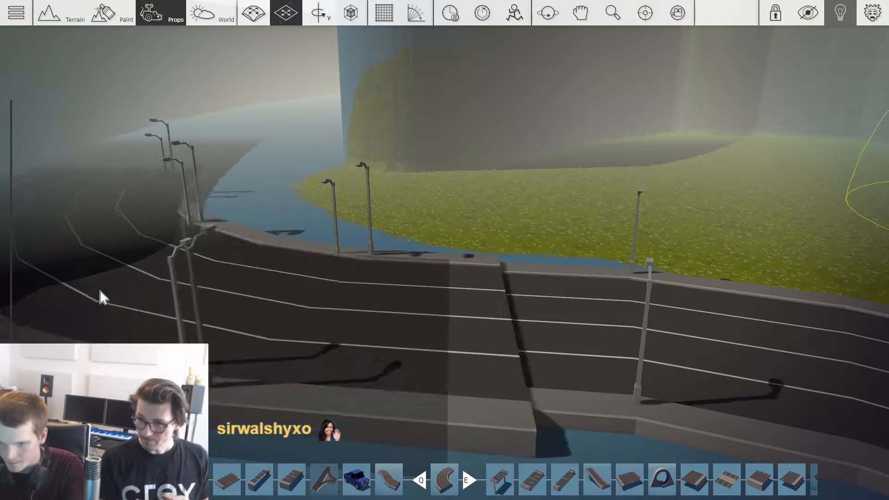
{"action": "scroll", "coordinate": [449, 222], "scroll_direction": "up", "scroll_amount": 4}
{"action": "mouse_move", "coordinate": [429, 217]}
{"action": "middle_mouse_down"}
{"action": "mouse_move", "coordinate": [391, 192]}
{"action": "mouse_move", "coordinate": [424, 207]}
{"action": "middle_mouse_up"}
{"action": "scroll", "coordinate": [425, 207], "scroll_direction": "down", "scroll_amount": 3}
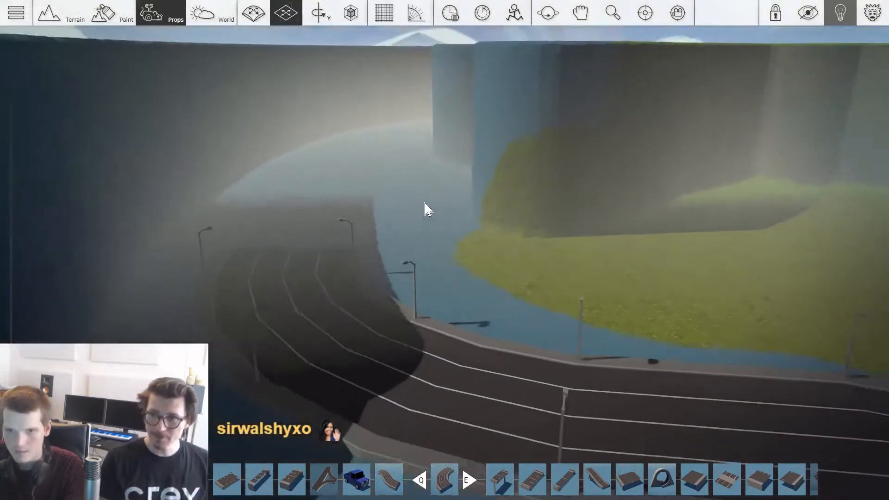
Step: Add a Freeway S-Curve to the road's far end so it runs into the gap between the cliffs
{"action": "key", "text": "Tab"}
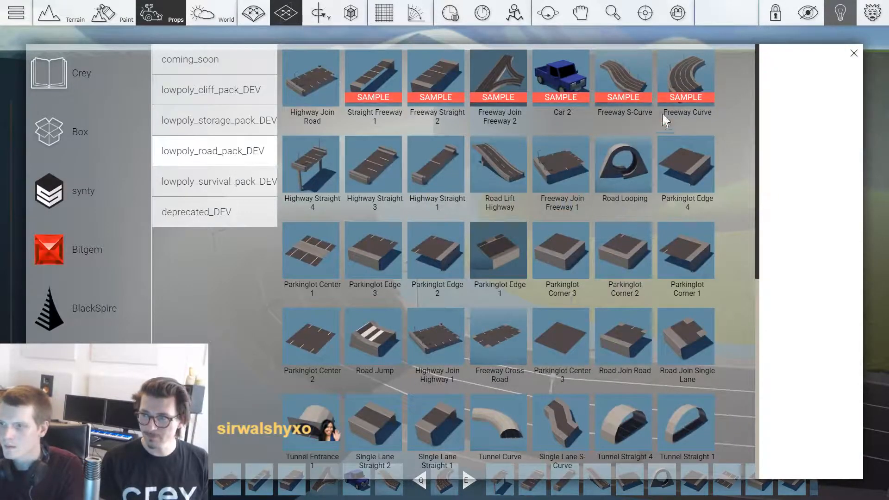
{"action": "left_click", "coordinate": [623, 81]}
{"action": "middle_click_drag", "start_coordinate": [407, 174], "coordinate": [463, 227]}
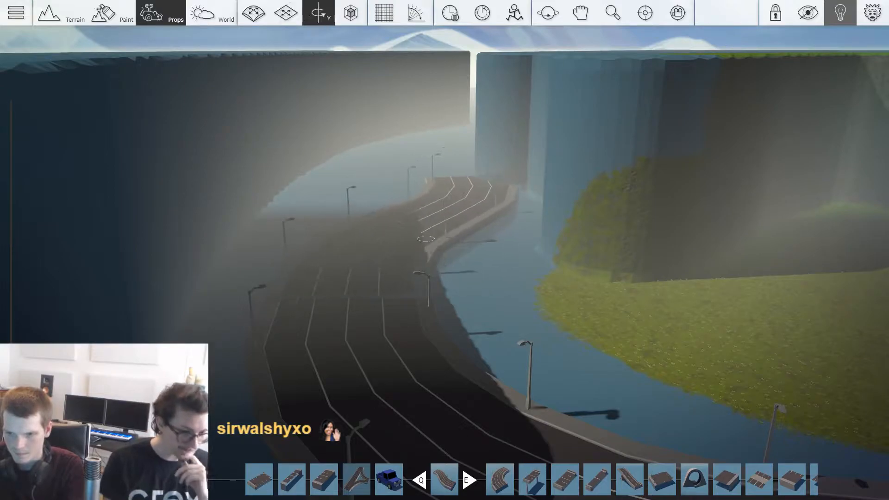
{"action": "key", "text": "w"}
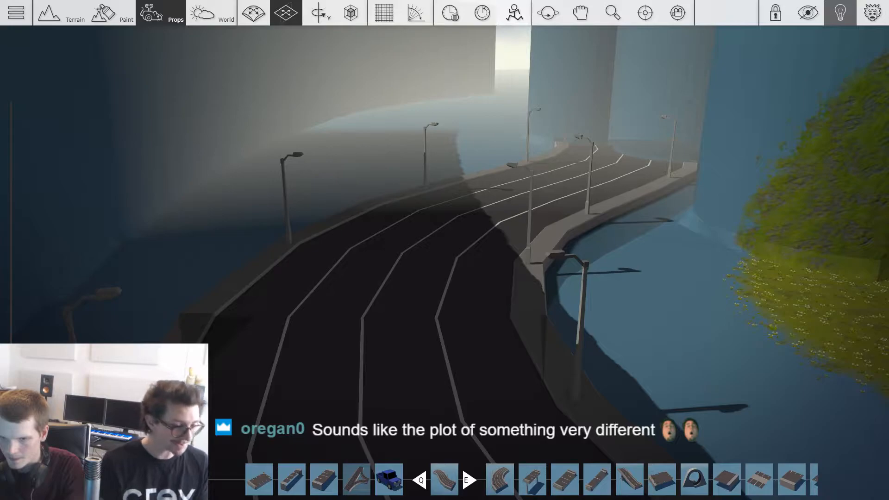
{"action": "key", "text": "w"}
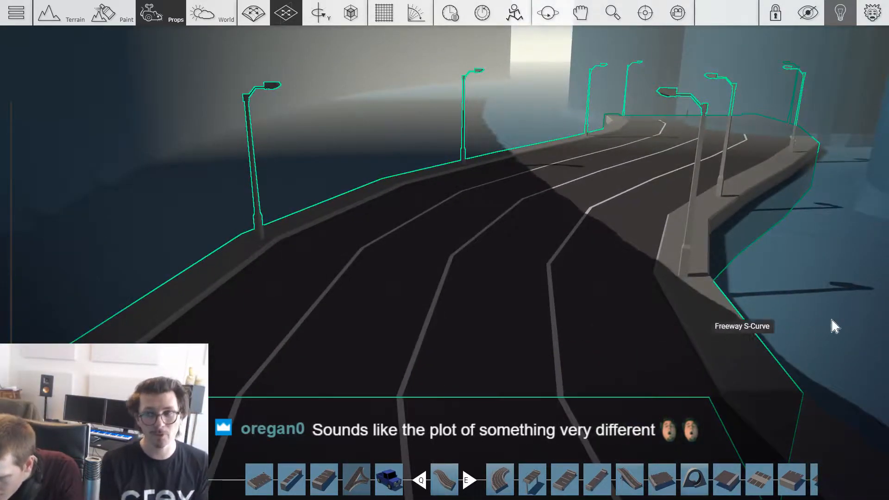
Step: Browse the Bitgem prop collections and look over the Pine_trees set
{"action": "key", "text": "s"}
{"action": "right_click_drag", "start_coordinate": [793, 313], "coordinate": [558, 320]}
{"action": "key", "text": "Tab"}
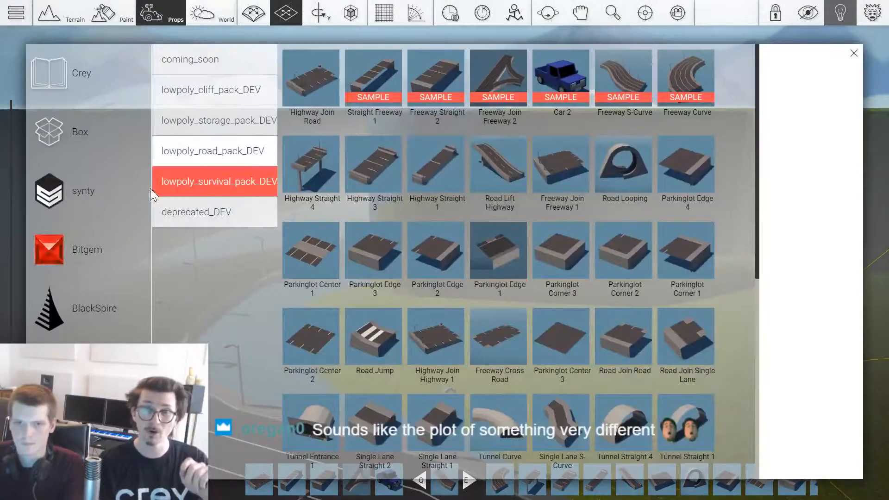
{"action": "left_click", "coordinate": [104, 205]}
{"action": "left_click", "coordinate": [95, 249]}
{"action": "left_click", "coordinate": [227, 242]}
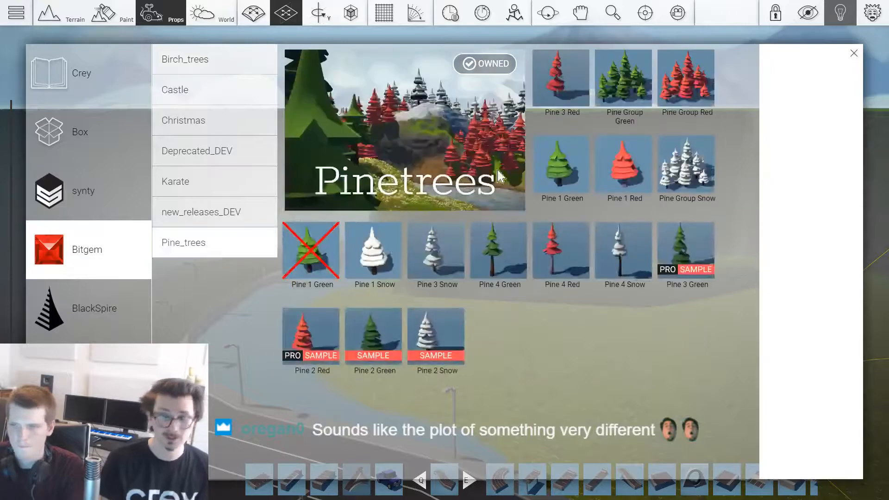
{"action": "left_click", "coordinate": [605, 109]}
Step: Place another Freeway S-Curve at the road's near end, extending it across the water beside the meadow
{"action": "right_click_drag", "start_coordinate": [604, 109], "coordinate": [630, 167]}
{"action": "right_click_drag", "start_coordinate": [498, 278], "coordinate": [496, 240]}
{"action": "left_click_drag", "start_coordinate": [419, 276], "coordinate": [644, 319], "text": "shift"}
{"action": "left_click_drag", "start_coordinate": [680, 387], "coordinate": [767, 395], "text": "shift"}
{"action": "key", "text": "s"}
{"action": "key", "text": "d"}
{"action": "left_click_drag", "start_coordinate": [333, 273], "coordinate": [623, 278], "text": "shift"}
{"action": "key", "text": "w"}
{"action": "key", "text": "Delete"}
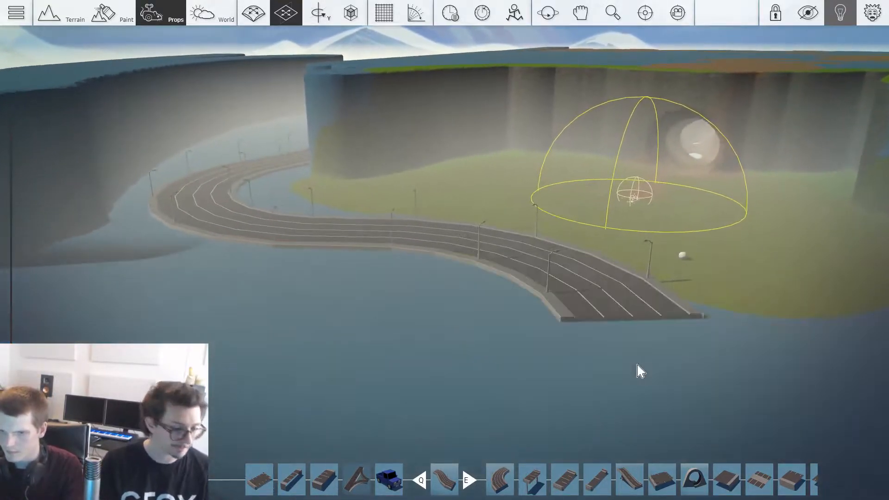
{"action": "key", "text": "w"}
{"action": "key", "text": "d"}
{"action": "key", "text": "s"}
{"action": "key", "text": "d"}
{"action": "left_click_drag", "start_coordinate": [574, 296], "coordinate": [544, 338]}
{"action": "key", "text": "s"}
{"action": "key", "text": "d"}
{"action": "key", "text": "w"}
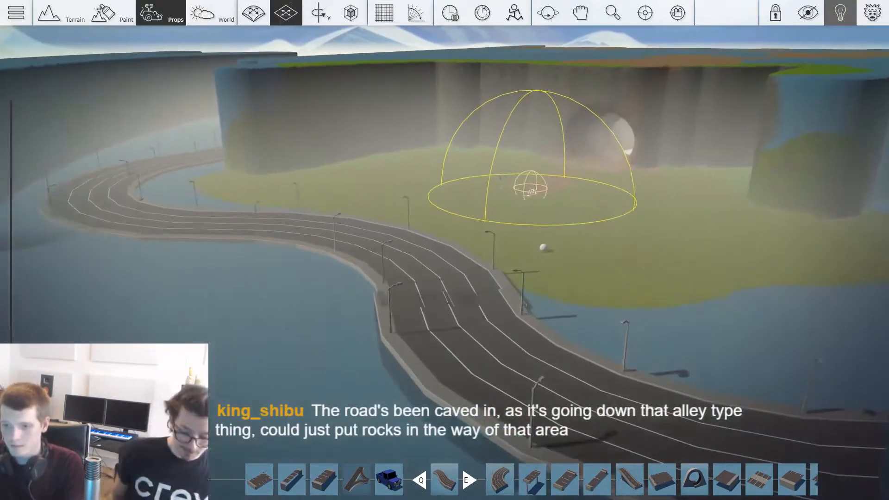
Step: Align the near S-Curve's end with the adjoining Freeway Curve so their lane markings and kerbs meet
{"action": "key", "text": "w"}
{"action": "right_click_drag", "start_coordinate": [593, 431], "coordinate": [584, 477]}
{"action": "left_click_drag", "start_coordinate": [473, 304], "coordinate": [504, 372]}
{"action": "key", "text": "a"}
{"action": "key", "text": "w"}
{"action": "key", "text": "s"}
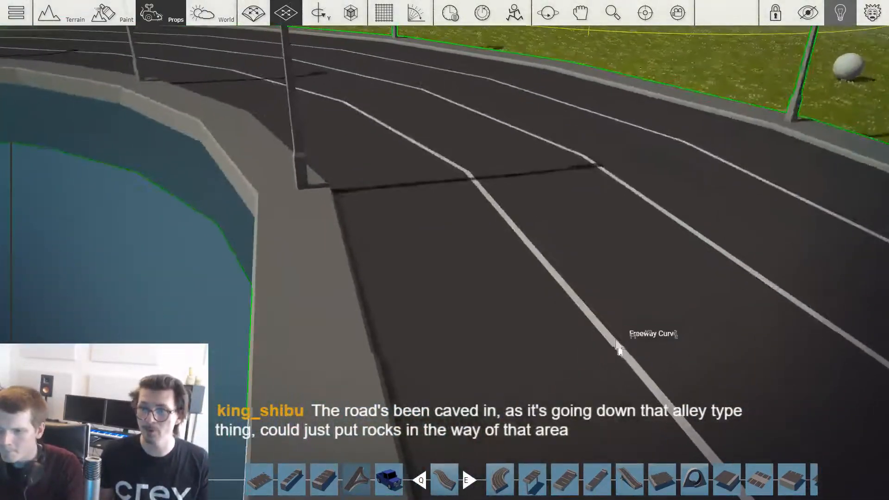
{"action": "key", "text": "s"}
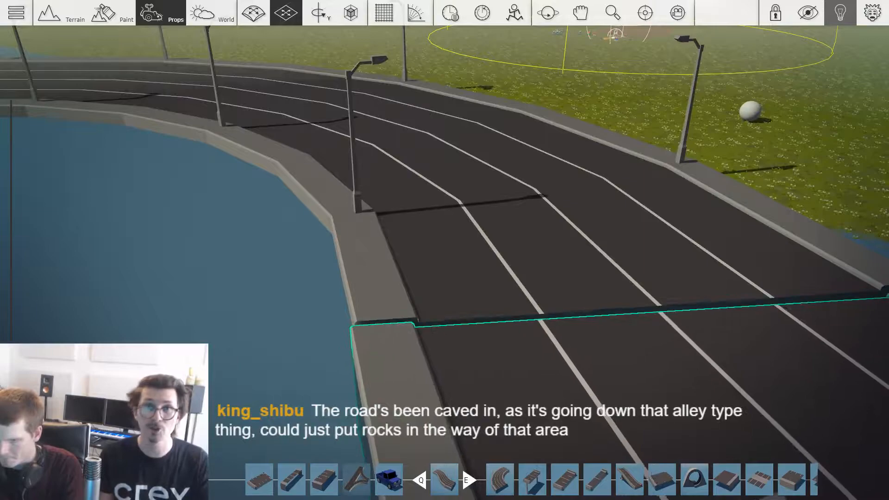
{"action": "key", "text": "s"}
{"action": "key", "text": "d"}
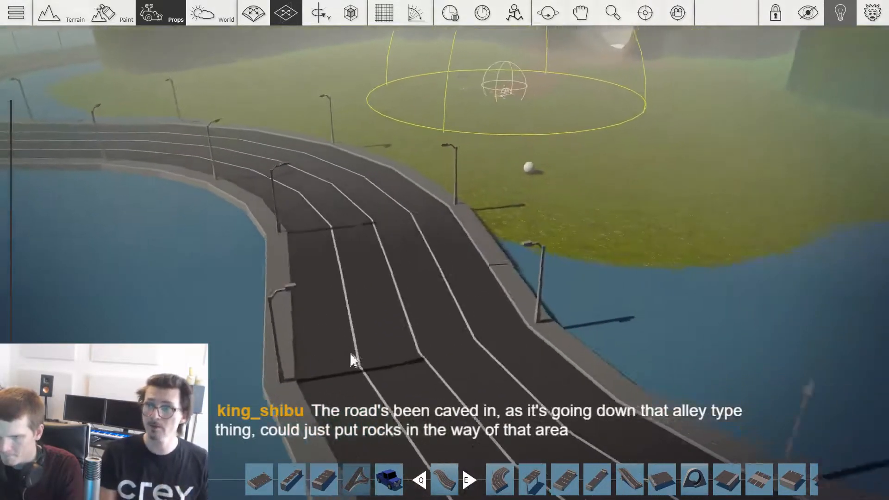
{"action": "key", "text": "w"}
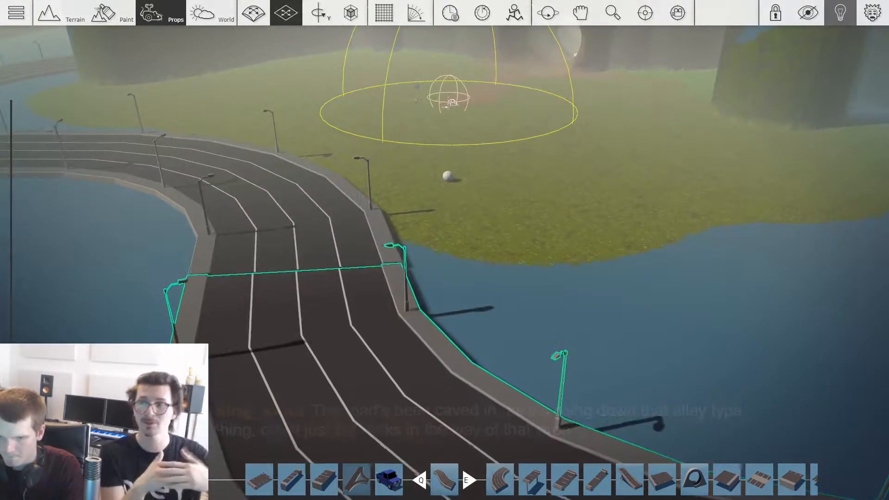
Step: Carve a tunnel through the blue cliff where the near end of the freeway runs into it
{"action": "key", "text": "w"}
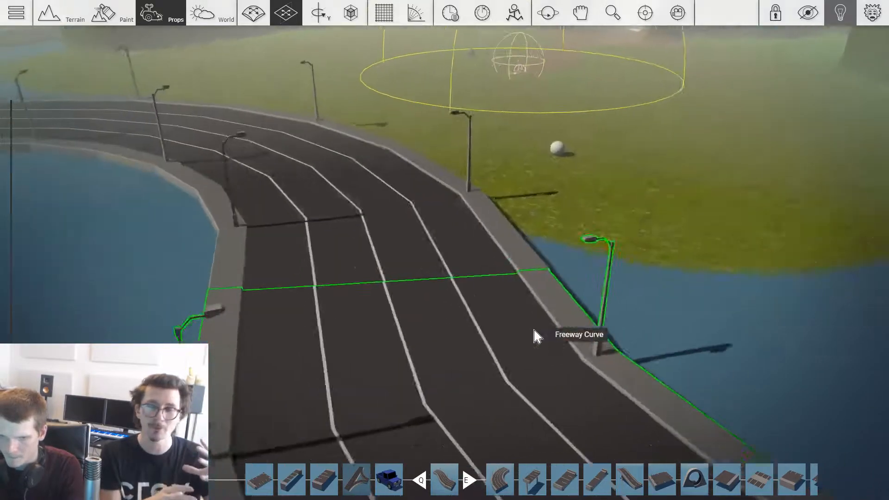
{"action": "key", "text": "s"}
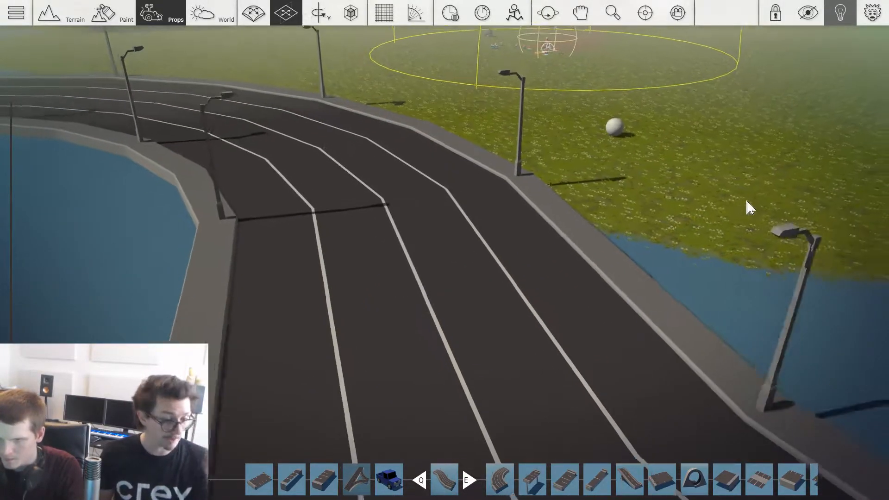
{"action": "right_click_drag", "start_coordinate": [742, 227], "coordinate": [726, 229]}
{"action": "key", "text": "w"}
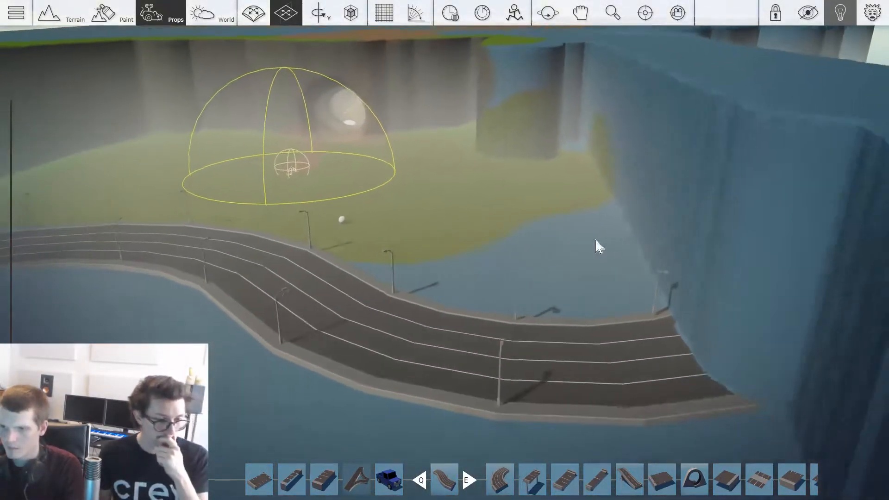
{"action": "right_click_drag", "start_coordinate": [595, 245], "coordinate": [596, 246]}
{"action": "key", "text": "1"}
{"action": "right_click_drag", "start_coordinate": [479, 264], "coordinate": [595, 272]}
{"action": "key", "text": "a"}
{"action": "key", "text": "v"}
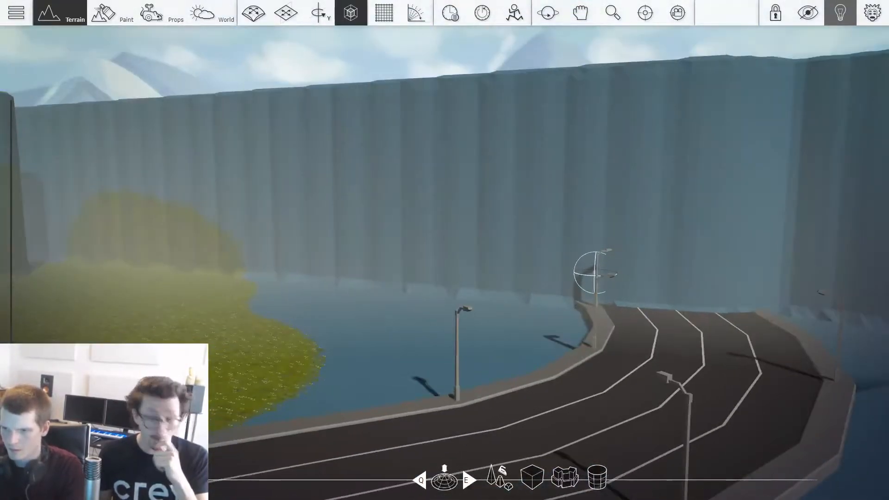
{"action": "key", "text": "d"}
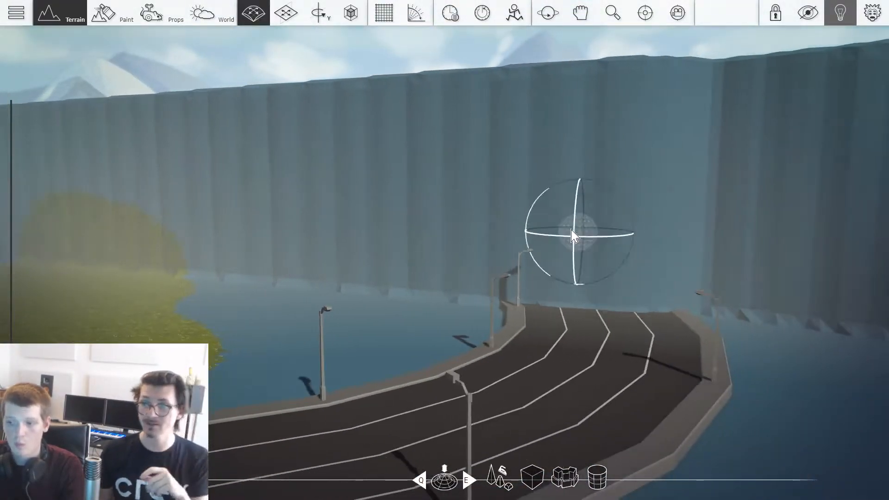
{"action": "left_click_drag", "start_coordinate": [576, 235], "coordinate": [559, 214]}
{"action": "left_click_drag", "start_coordinate": [484, 218], "coordinate": [556, 281]}
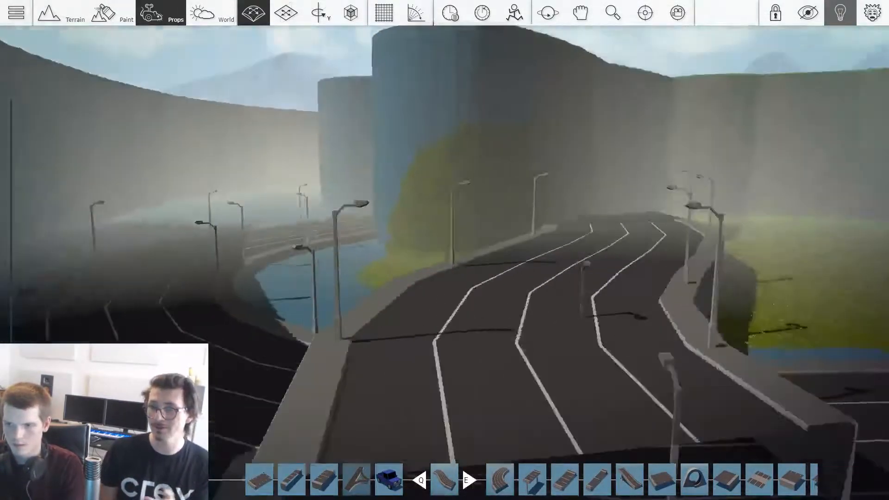
Step: Add another Freeway S-Curve, rotate it and run it through the tunnel so it continues from the road's end
{"action": "key", "text": "s"}
{"action": "right_click_drag", "start_coordinate": [444, 250], "coordinate": [686, 250]}
{"action": "key", "text": "a"}
{"action": "key", "text": "s"}
{"action": "right_click_drag", "start_coordinate": [445, 250], "coordinate": [574, 250]}
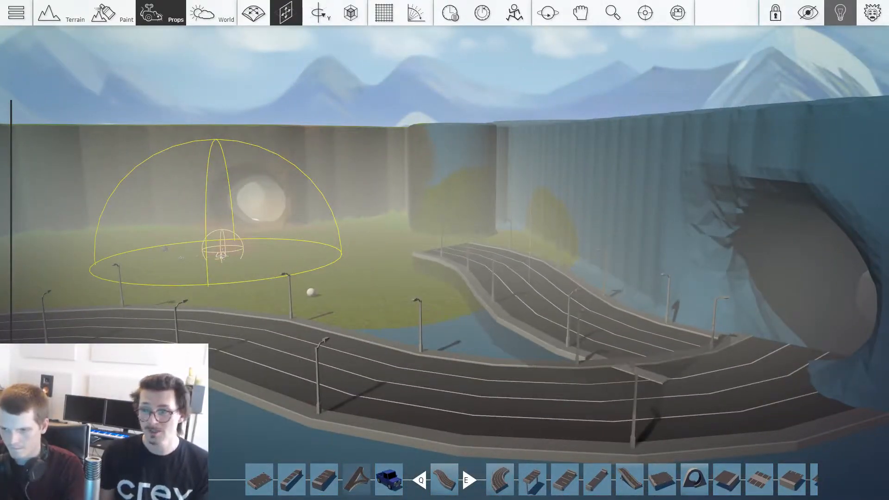
{"action": "left_click_drag", "start_coordinate": [530, 282], "coordinate": [663, 305]}
{"action": "key", "text": "d"}
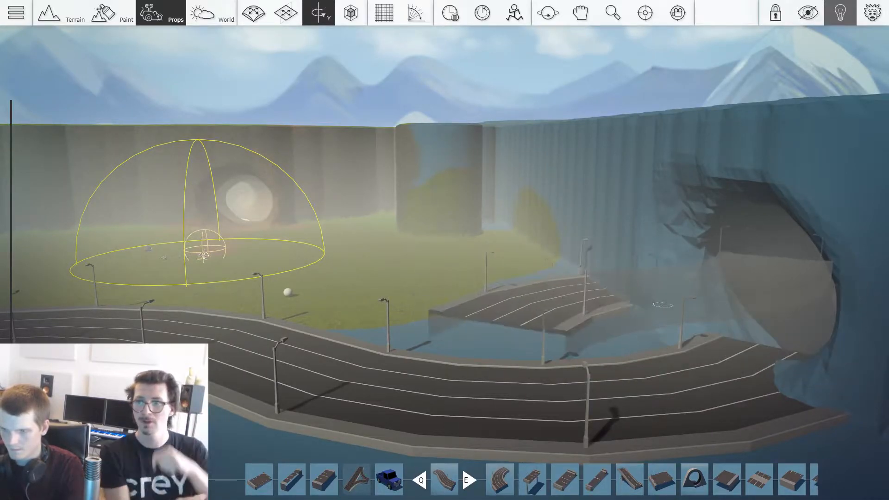
{"action": "key", "text": "d"}
{"action": "key", "text": "a"}
{"action": "right_click_drag", "start_coordinate": [444, 250], "coordinate": [695, 250]}
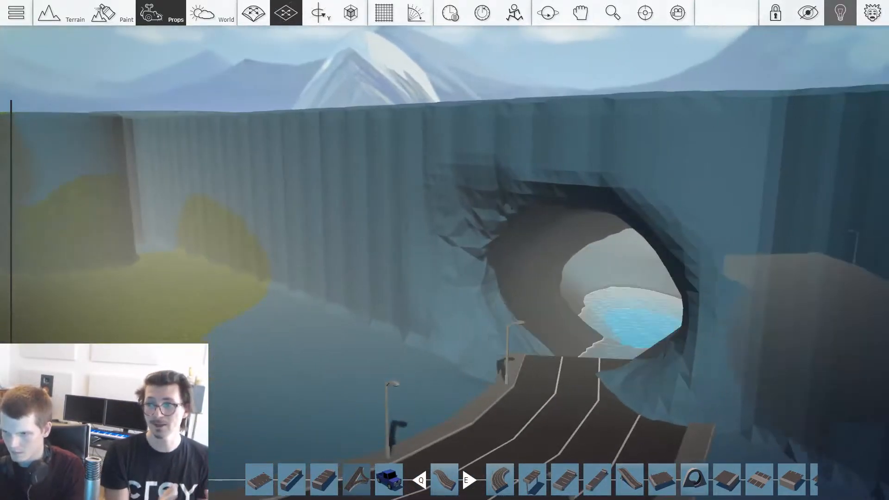
{"action": "key", "text": "w"}
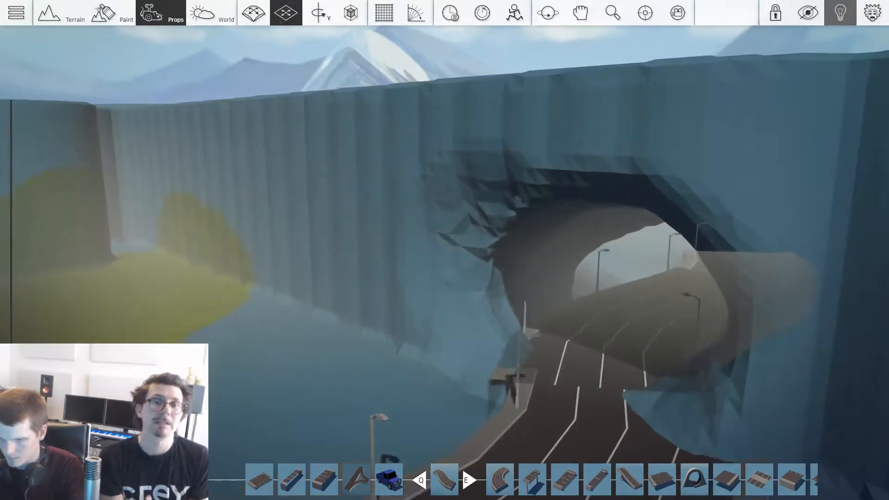
{"action": "key", "text": "w"}
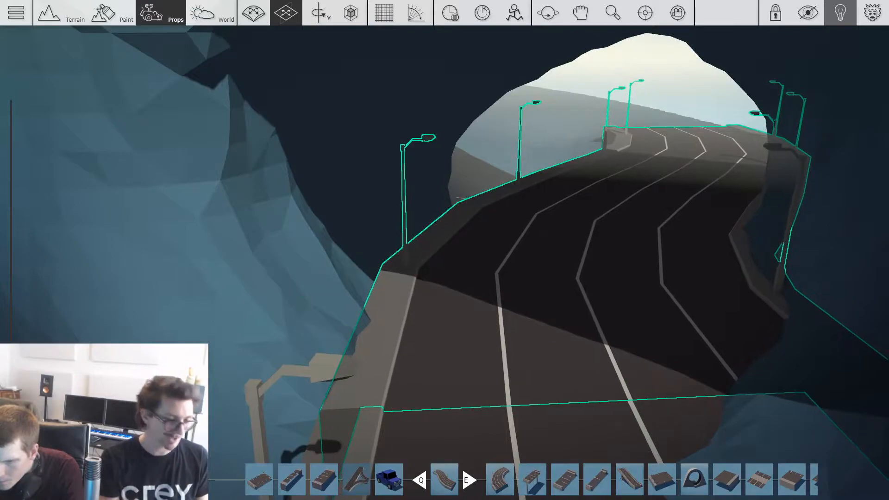
Step: Add the green pine tree cluster and move it down to the water's edge in front of the tunnel
{"action": "key", "text": "s"}
{"action": "right_click_drag", "start_coordinate": [279, 260], "coordinate": [259, 250]}
{"action": "key", "text": "w"}
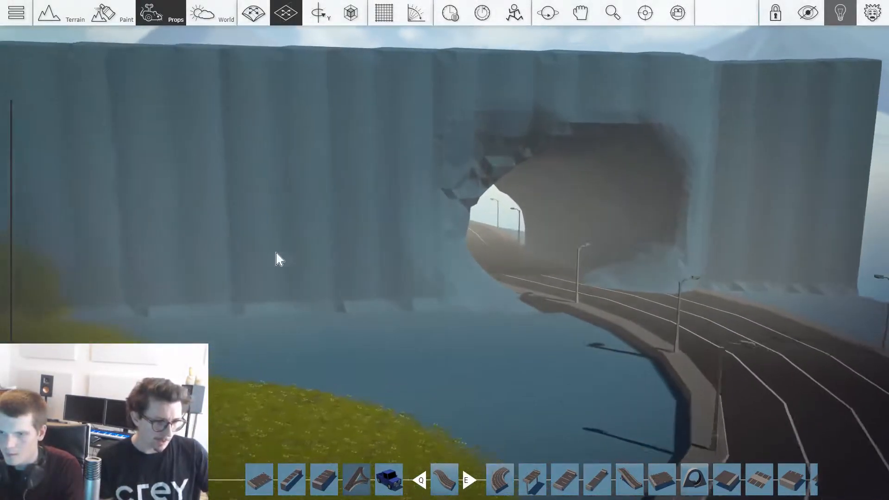
{"action": "key", "text": "Tab"}
{"action": "left_click", "coordinate": [626, 84]}
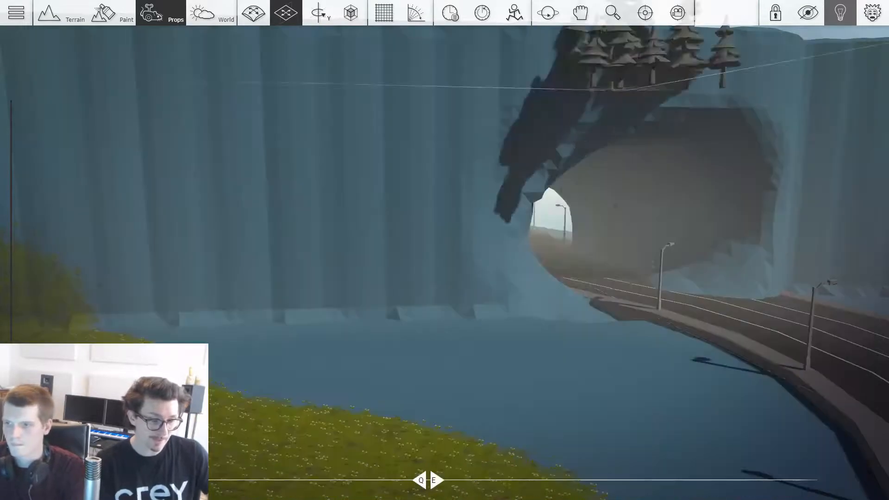
{"action": "key", "text": "s"}
{"action": "key", "text": "shift"}
{"action": "key", "text": "shift"}
{"action": "key", "text": "ctrl"}
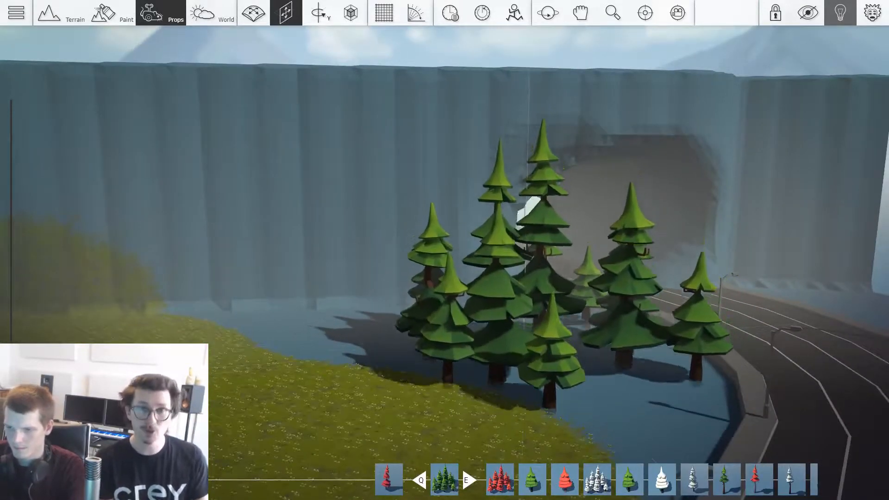
Step: Rotate the pine cluster, enlarge it and set it on the shore between the meadow and the road
{"action": "key", "text": "alt"}
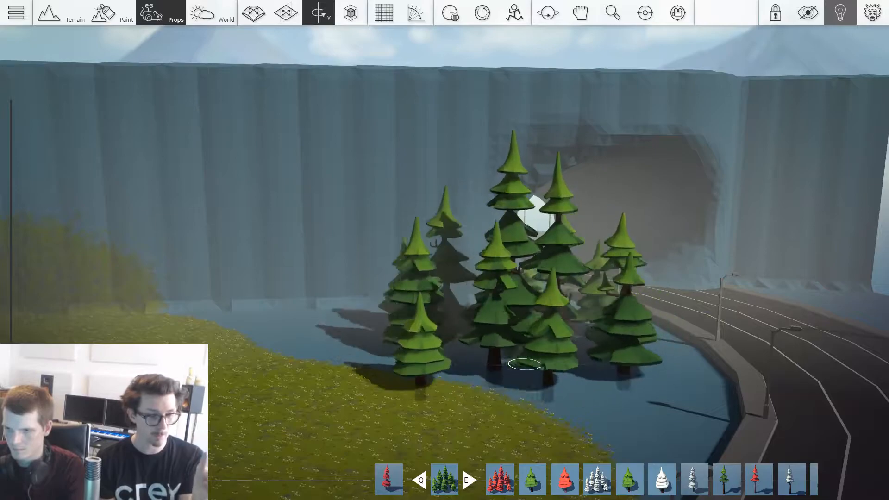
{"action": "key", "text": "shift"}
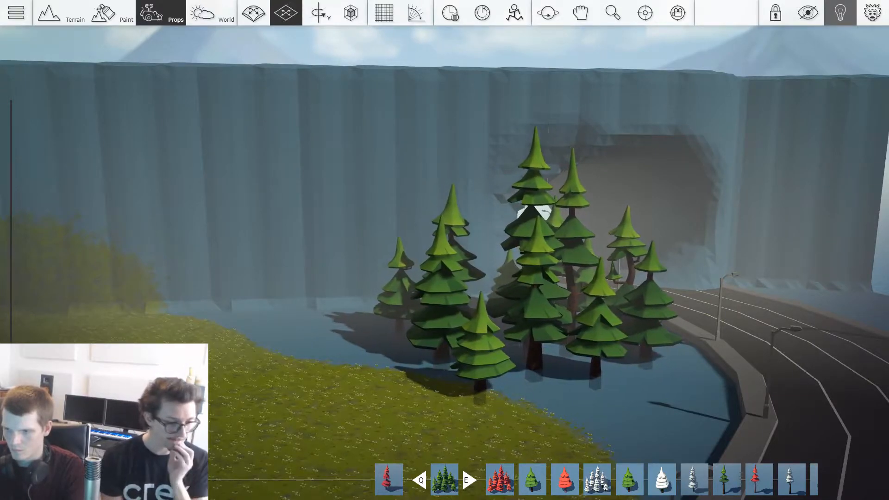
{"action": "key", "text": "shift"}
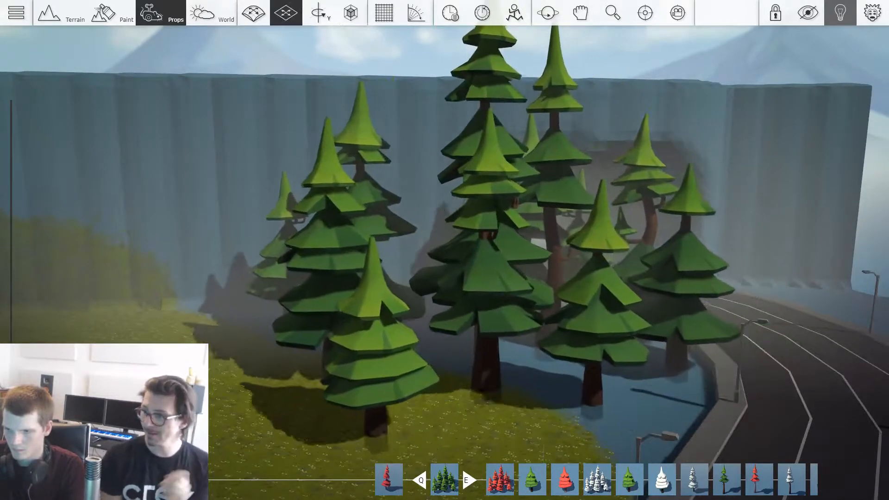
{"action": "left_click", "coordinate": [496, 365]}
Step: Duplicate the pine cluster several times across the meadow, from the roadside back toward the far cliff
{"action": "key", "text": "a"}
{"action": "key", "text": "shift"}
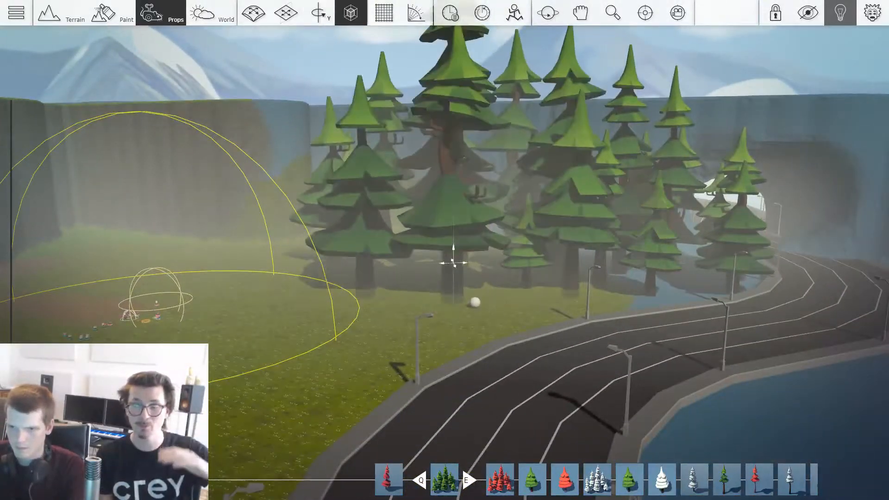
{"action": "left_click", "coordinate": [428, 254]}
{"action": "key", "text": "shift"}
{"action": "key", "text": "a"}
{"action": "key", "text": "w"}
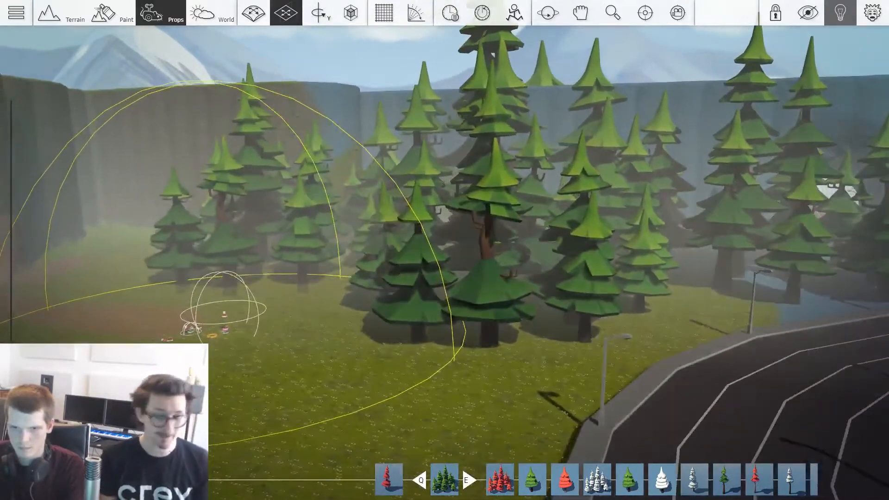
{"action": "key", "text": "shift"}
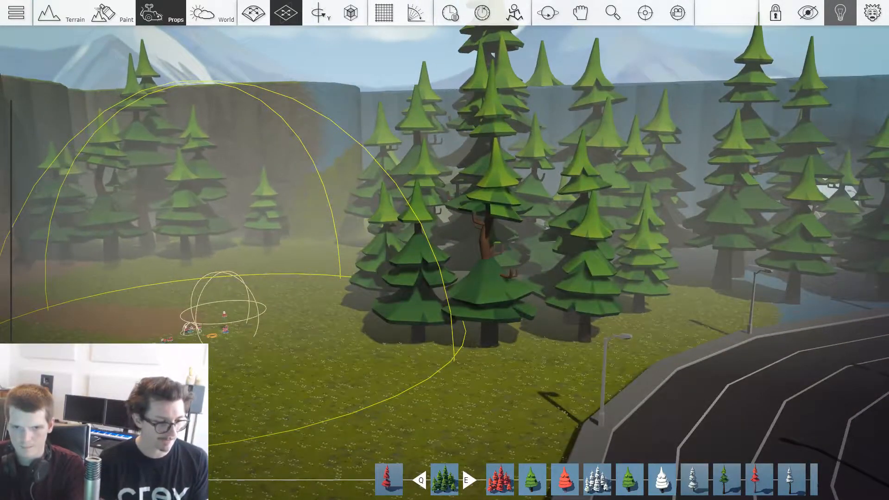
{"action": "left_click", "coordinate": [159, 258]}
{"action": "key", "text": "d"}
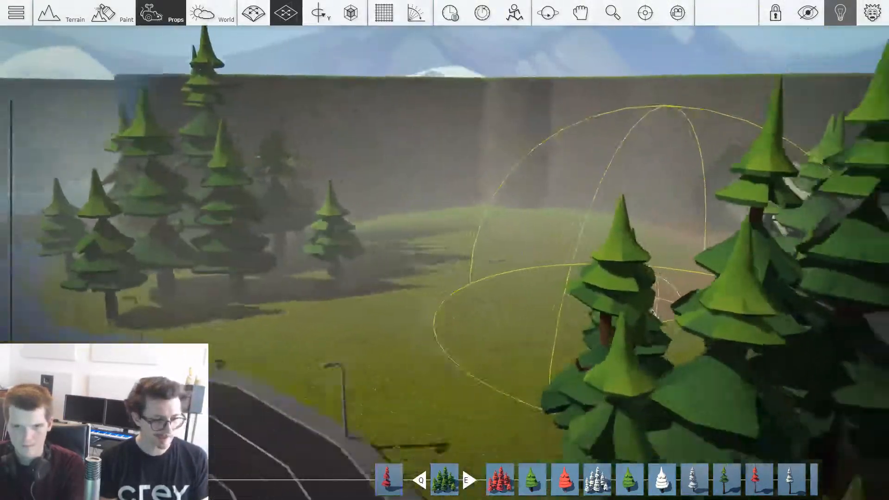
Step: Add more pine cluster copies on the meadow between the road's bend and the cliff to thicken the forest
{"action": "key", "text": "a"}
{"action": "key", "text": "ctrl"}
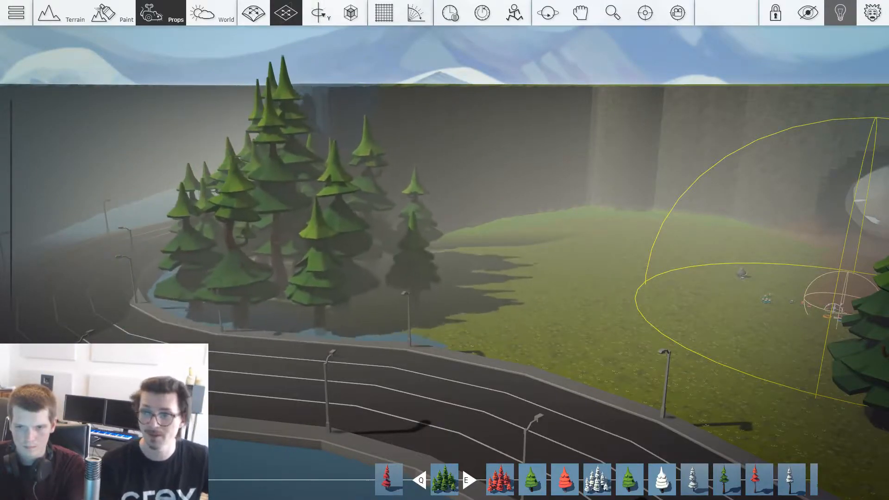
{"action": "left_click_drag", "start_coordinate": [407, 324], "coordinate": [449, 301], "text": "ctrl+shift"}
{"action": "right_click_drag", "start_coordinate": [449, 301], "coordinate": [366, 343]}
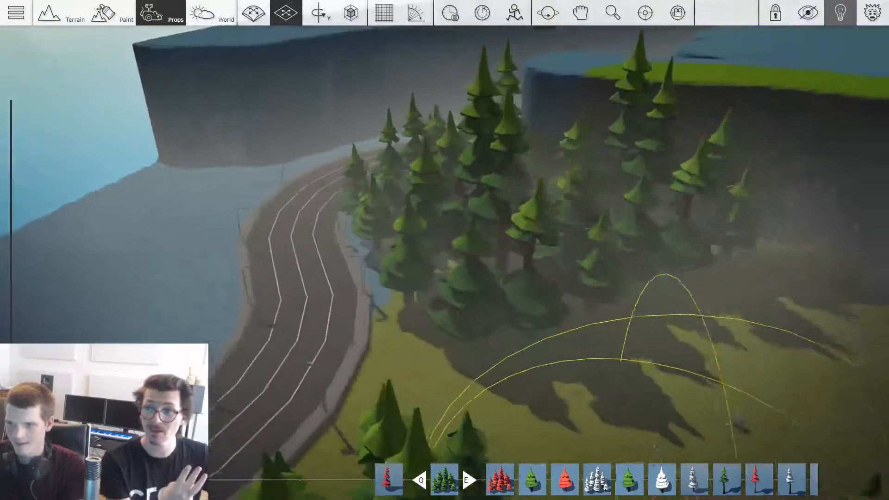
Step: Place pine cluster copies in the water on the opposite side of the road from the meadow
{"action": "key", "text": "d"}
{"action": "key", "text": "a"}
{"action": "left_click_drag", "start_coordinate": [236, 194], "coordinate": [187, 204]}
{"action": "key", "text": "s"}
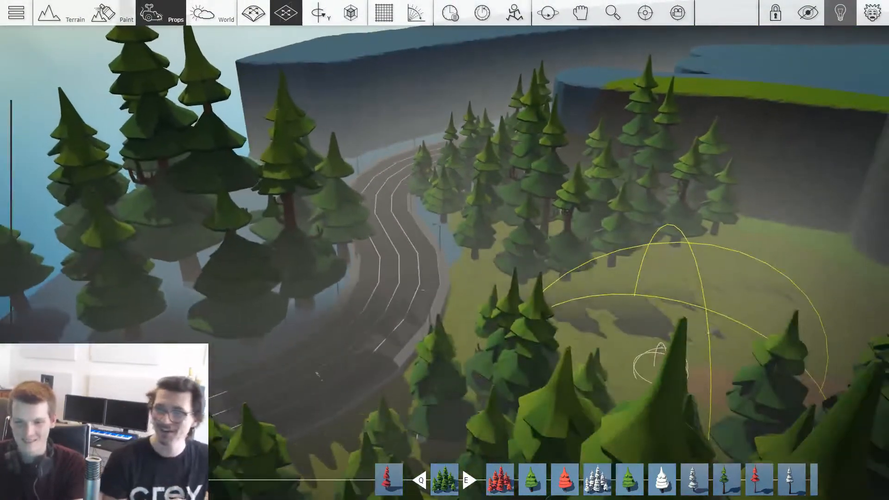
{"action": "left_click", "coordinate": [255, 179]}
{"action": "key", "text": "w"}
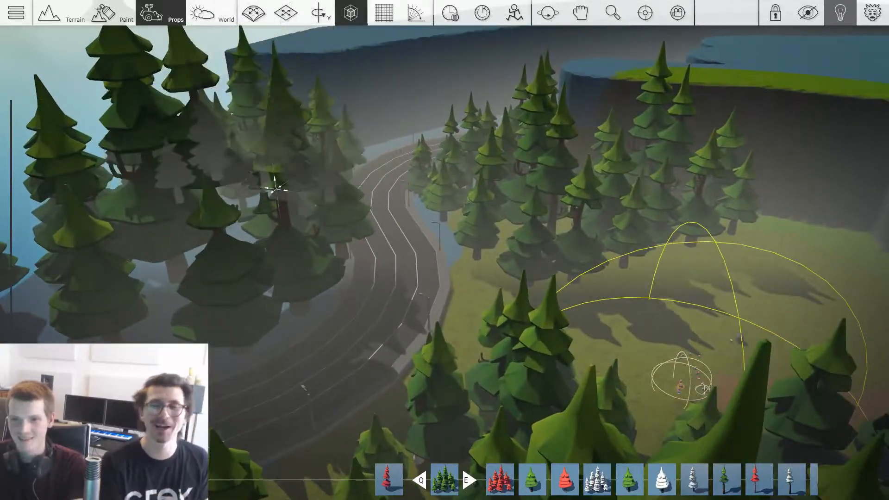
{"action": "right_click_drag", "start_coordinate": [276, 189], "coordinate": [153, 208]}
{"action": "key", "text": "w"}
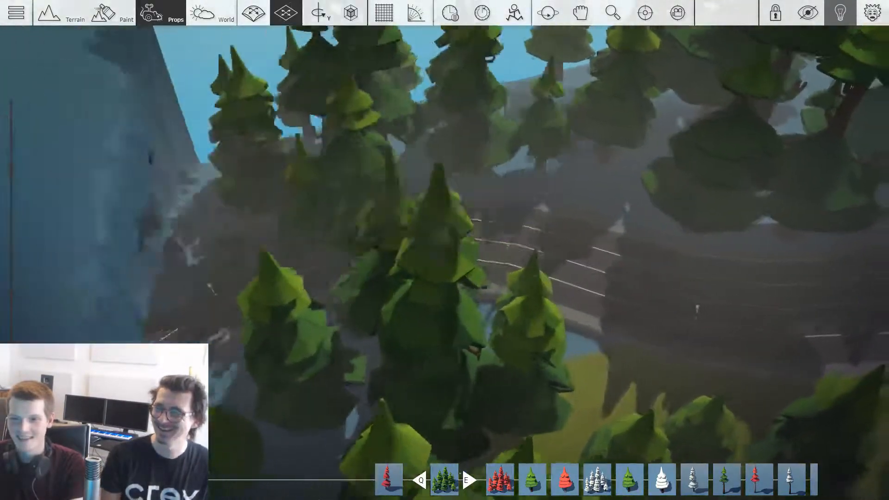
Step: Continue the row of pine clusters along the outer side of the road toward the cliffs
{"action": "left_click", "coordinate": [237, 105]}
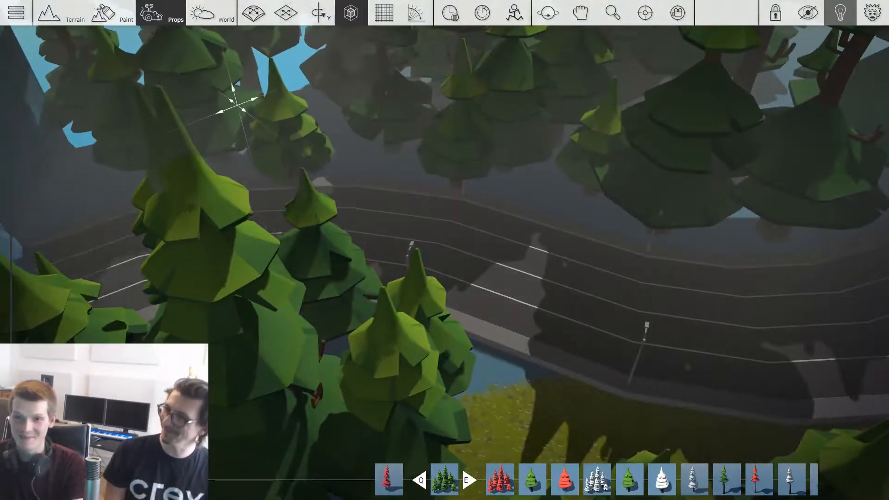
{"action": "key", "text": "w"}
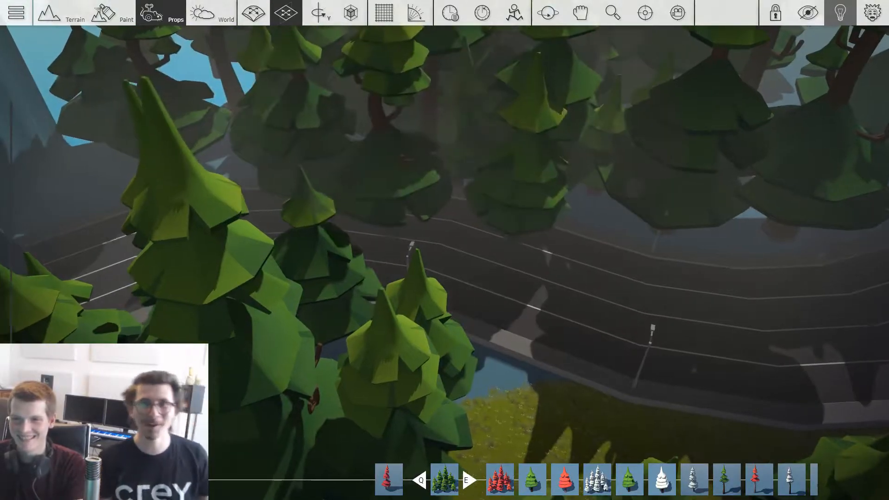
{"action": "right_click_drag", "start_coordinate": [417, 139], "coordinate": [579, 139]}
{"action": "right_click_drag", "start_coordinate": [417, 232], "coordinate": [445, 185]}
{"action": "key", "text": "w"}
{"action": "left_click", "coordinate": [412, 153]}
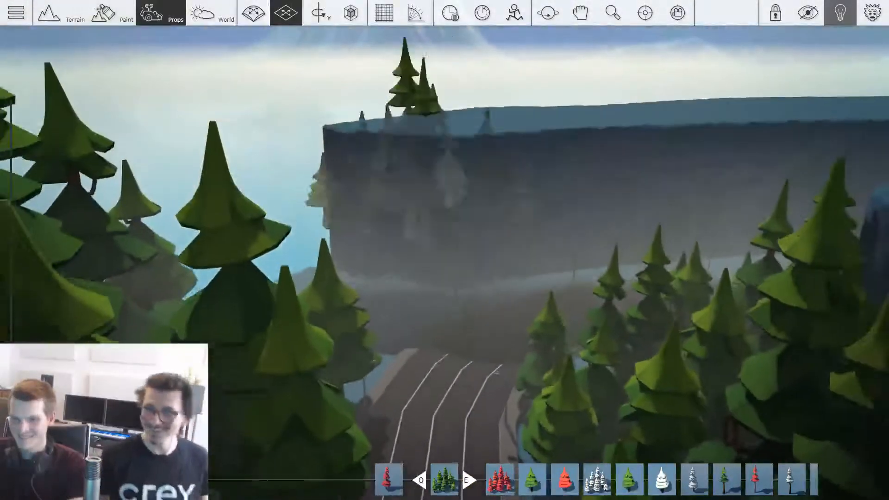
{"action": "key", "text": "e"}
{"action": "right_click_drag", "start_coordinate": [417, 232], "coordinate": [519, 208]}
{"action": "key", "text": "w"}
{"action": "key", "text": "w"}
{"action": "key", "text": "a"}
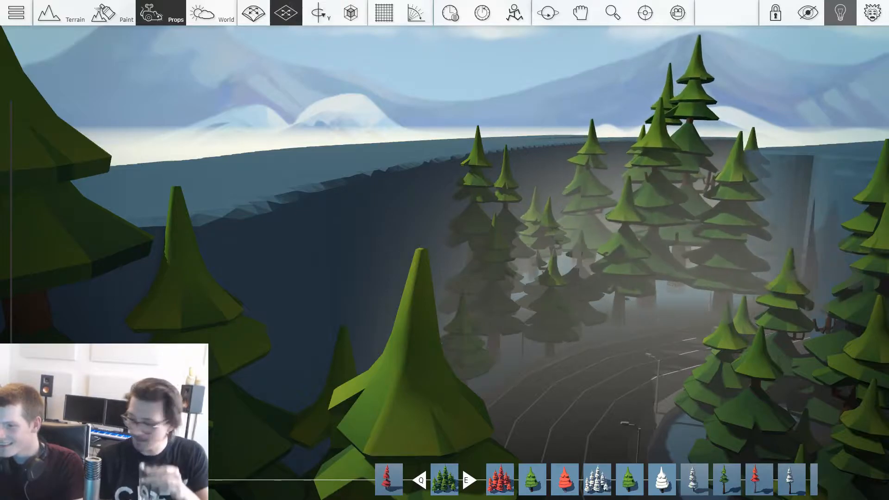
Step: Delete the misplaced pine cluster beside the road near the cliff
{"action": "left_click_drag", "start_coordinate": [634, 236], "coordinate": [564, 250]}
{"action": "key", "text": "s"}
{"action": "key", "text": "s"}
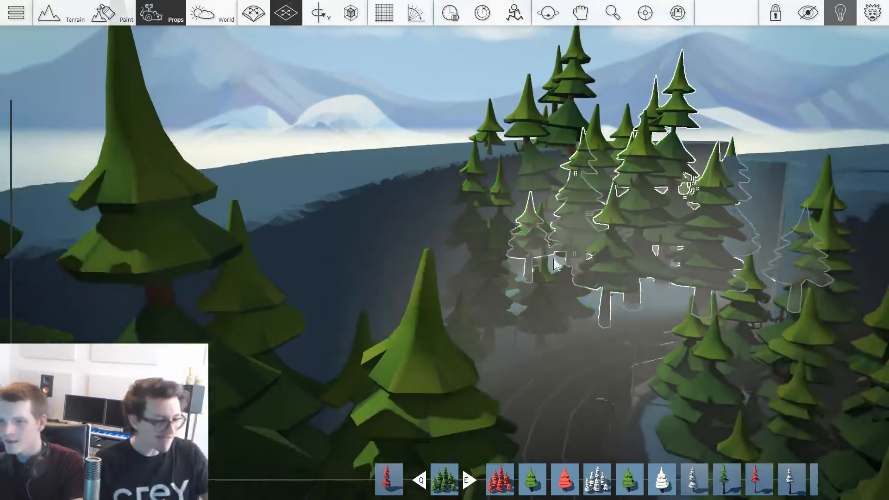
{"action": "key", "text": "Delete"}
{"action": "key", "text": "w"}
{"action": "right_click_drag", "start_coordinate": [412, 128], "coordinate": [250, 190]}
{"action": "key", "text": "w"}
{"action": "key", "text": "s"}
{"action": "right_click_drag", "start_coordinate": [371, 159], "coordinate": [341, 154]}
Step: Adjust the placement of the pine clusters along the outer side of the road's bend
{"action": "key", "text": "1"}
{"action": "key", "text": "w"}
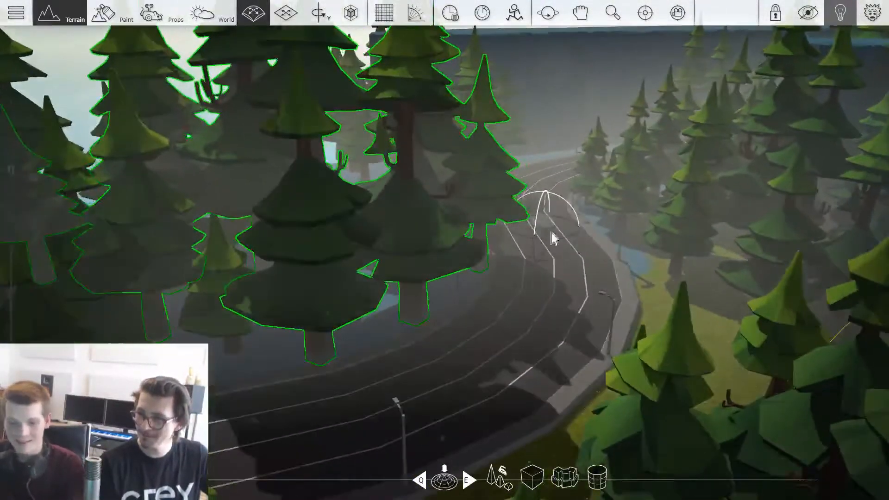
{"action": "key", "text": "3"}
{"action": "key", "text": "w"}
{"action": "right_click_drag", "start_coordinate": [685, 288], "coordinate": [875, 301]}
{"action": "key", "text": "w"}
{"action": "right_click_drag", "start_coordinate": [547, 282], "coordinate": [423, 293]}
Step: Sculpt the terrain along the map's outer edge to extend the ground beneath the overhanging pine clusters
{"action": "key", "text": "1"}
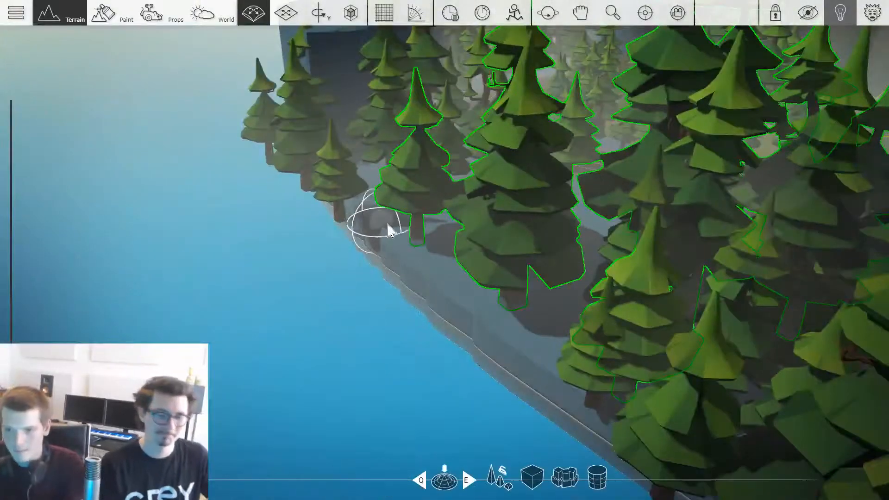
{"action": "key", "text": "Tab"}
{"action": "mouse_move", "coordinate": [334, 137]}
{"action": "left_mouse_down"}
{"action": "mouse_move", "coordinate": [329, 131]}
{"action": "mouse_move", "coordinate": [405, 243]}
{"action": "mouse_move", "coordinate": [506, 333]}
{"action": "mouse_move", "coordinate": [383, 258]}
{"action": "mouse_move", "coordinate": [547, 401]}
{"action": "left_mouse_up"}
{"action": "key", "text": "s"}
{"action": "right_click_drag", "start_coordinate": [389, 319], "coordinate": [475, 349]}
{"action": "left_click_drag", "start_coordinate": [474, 349], "coordinate": [633, 323]}
{"action": "right_click_drag", "start_coordinate": [633, 323], "coordinate": [592, 326]}
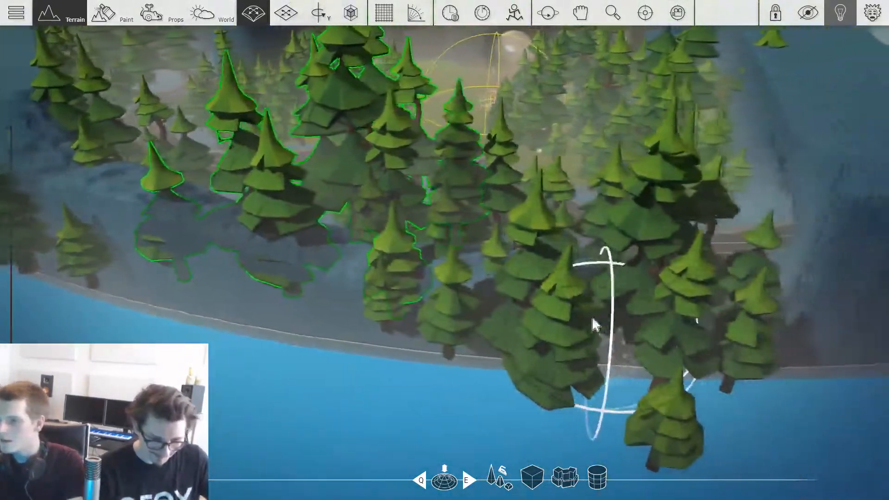
{"action": "left_click_drag", "start_coordinate": [592, 326], "coordinate": [621, 308]}
{"action": "key", "text": "w"}
{"action": "mouse_move", "coordinate": [621, 307]}
{"action": "right_mouse_down"}
{"action": "mouse_move", "coordinate": [549, 415]}
{"action": "mouse_move", "coordinate": [687, 310]}
{"action": "right_mouse_up"}
{"action": "mouse_move", "coordinate": [687, 310]}
{"action": "left_mouse_down"}
{"action": "mouse_move", "coordinate": [617, 307]}
{"action": "mouse_move", "coordinate": [710, 306]}
{"action": "left_mouse_up"}
{"action": "key", "text": "s"}
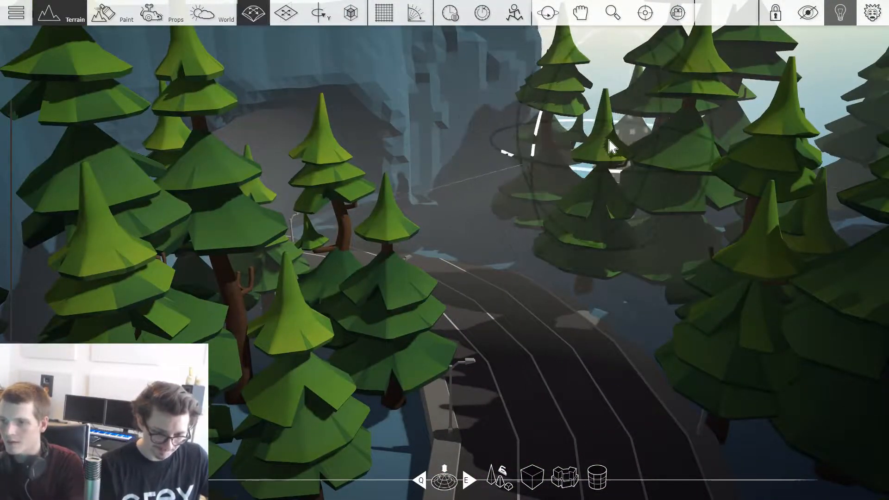
Step: Position a Pine Group Green cluster on the meadow beside the road
{"action": "key", "text": "s"}
{"action": "right_click_drag", "start_coordinate": [698, 189], "coordinate": [755, 248]}
{"action": "left_click", "coordinate": [755, 247]}
{"action": "key", "text": "w"}
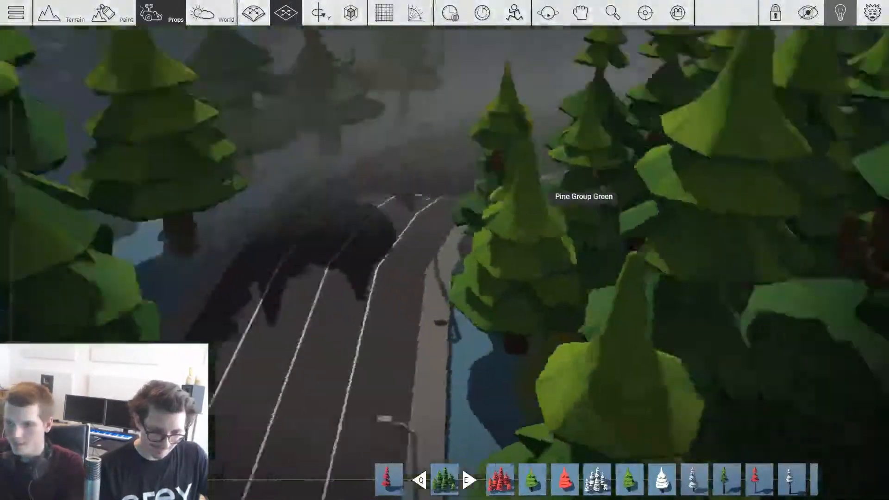
{"action": "key", "text": "s"}
Step: Paint the bare ground along the outer side of the road with the grass material
{"action": "key", "text": "2"}
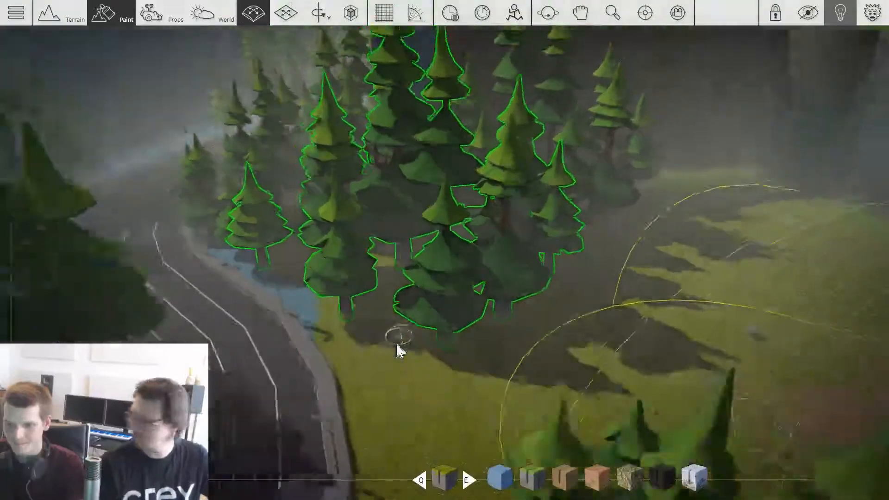
{"action": "key", "text": "a"}
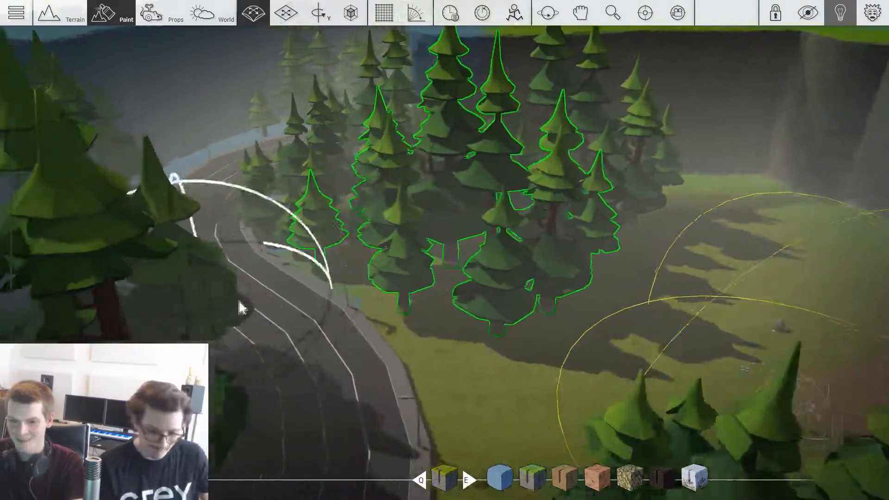
{"action": "key", "text": "w"}
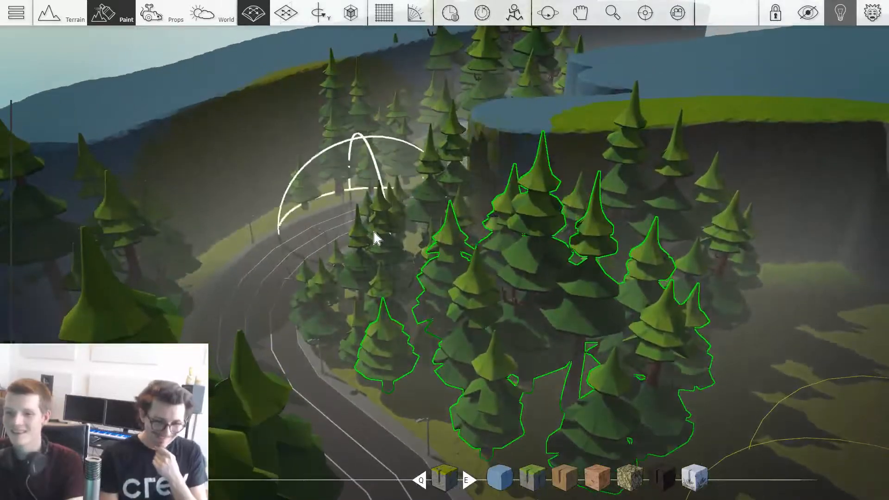
{"action": "key", "text": "d"}
{"action": "right_click_drag", "start_coordinate": [374, 232], "coordinate": [479, 231]}
{"action": "mouse_move", "coordinate": [123, 203]}
{"action": "right_mouse_down"}
{"action": "mouse_move", "coordinate": [246, 158]}
{"action": "mouse_move", "coordinate": [294, 162]}
{"action": "right_mouse_up"}
{"action": "right_click_drag", "start_coordinate": [85, 270], "coordinate": [222, 240]}
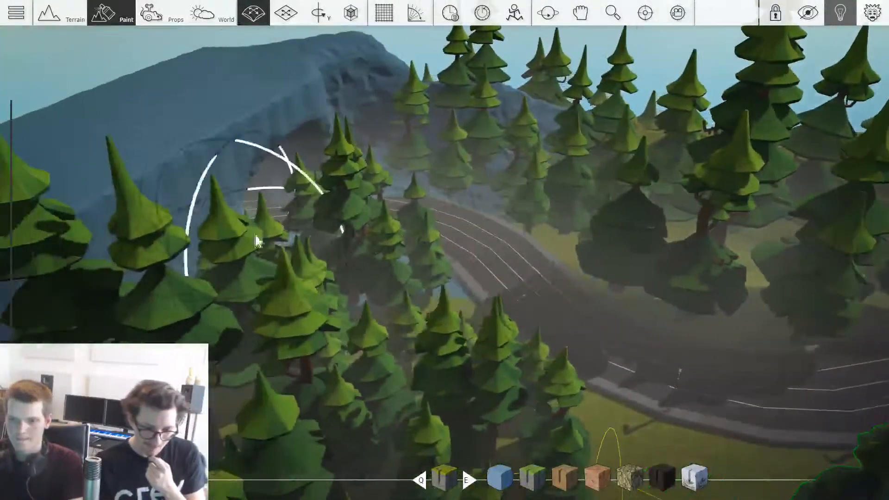
Step: Paint the grass material over the cliff and ground around the road tunnel's entrance
{"action": "mouse_move", "coordinate": [317, 97]}
{"action": "left_mouse_down"}
{"action": "mouse_move", "coordinate": [214, 85]}
{"action": "mouse_move", "coordinate": [387, 119]}
{"action": "left_mouse_up"}
{"action": "mouse_move", "coordinate": [387, 119]}
{"action": "right_mouse_down"}
{"action": "mouse_move", "coordinate": [634, 120]}
{"action": "mouse_move", "coordinate": [280, 141]}
{"action": "right_mouse_up"}
{"action": "key", "text": "w"}
{"action": "key", "text": "w"}
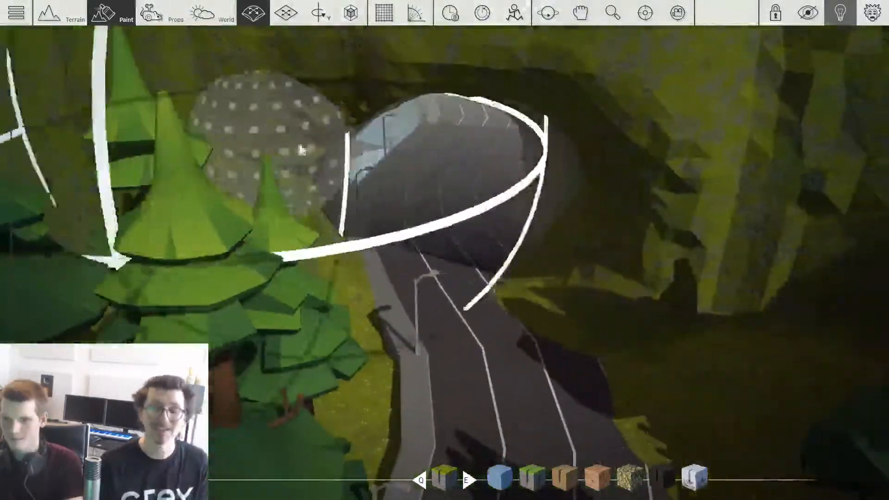
{"action": "key", "text": "d"}
{"action": "right_click_drag", "start_coordinate": [428, 147], "coordinate": [695, 120]}
{"action": "key", "text": "s"}
Step: Frame the road's bend and open the lowpoly_road_pack_DEV collection in the prop catalogue
{"action": "key", "text": "w"}
{"action": "right_click_drag", "start_coordinate": [492, 174], "coordinate": [546, 153]}
{"action": "key", "text": "3"}
{"action": "right_click_drag", "start_coordinate": [560, 202], "coordinate": [301, 195]}
{"action": "key", "text": "w"}
{"action": "right_click_drag", "start_coordinate": [560, 202], "coordinate": [579, 208]}
{"action": "key", "text": "s"}
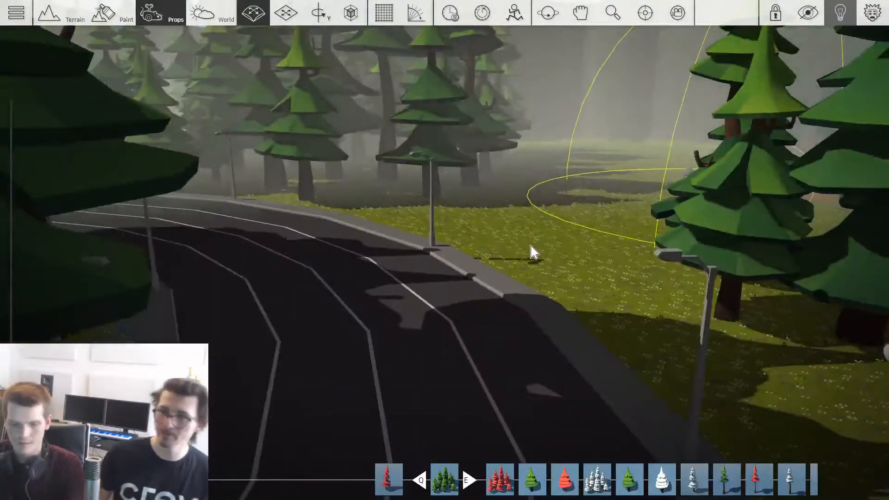
{"action": "key", "text": "Tab"}
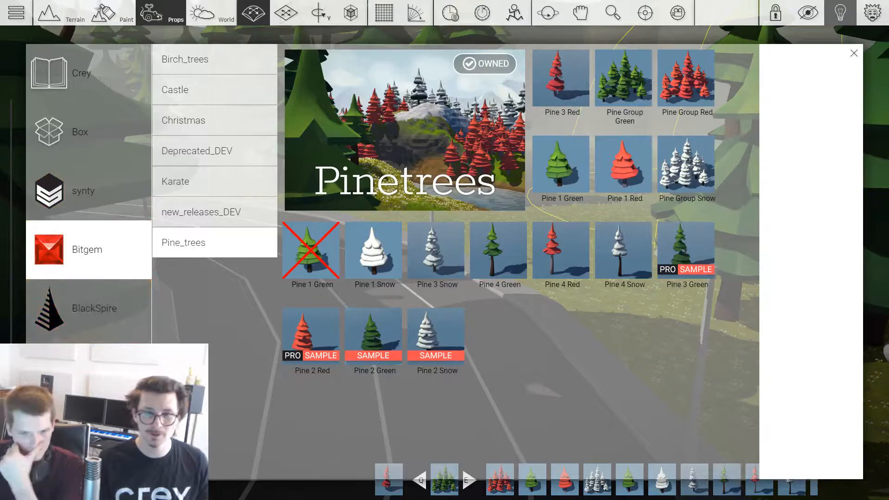
{"action": "scroll", "coordinate": [89, 416], "scroll_direction": "down", "scroll_amount": 1}
{"action": "left_click", "coordinate": [89, 444]}
{"action": "left_click", "coordinate": [216, 155]}
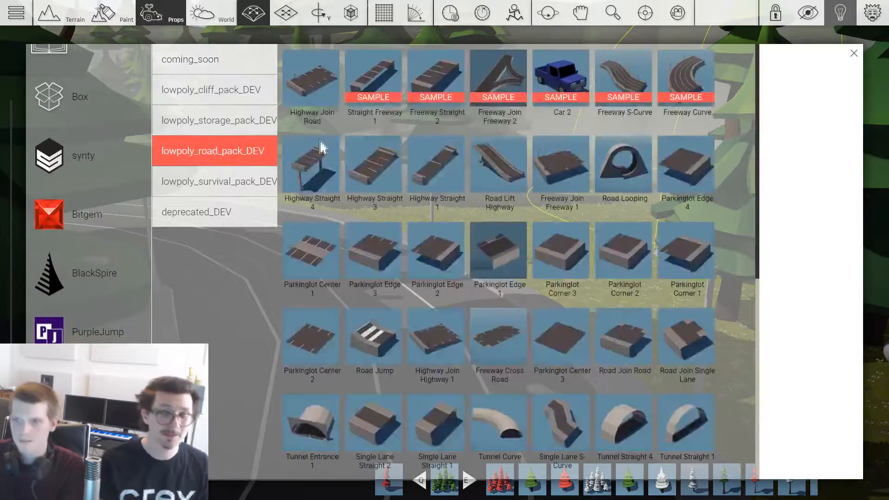
Step: Pick the green car from the road pack
{"action": "scroll", "coordinate": [540, 162], "scroll_direction": "down", "scroll_amount": 5}
{"action": "scroll", "coordinate": [540, 168], "scroll_direction": "down", "scroll_amount": 3}
{"action": "scroll", "coordinate": [539, 168], "scroll_direction": "up", "scroll_amount": 3}
{"action": "left_click", "coordinate": [439, 407]}
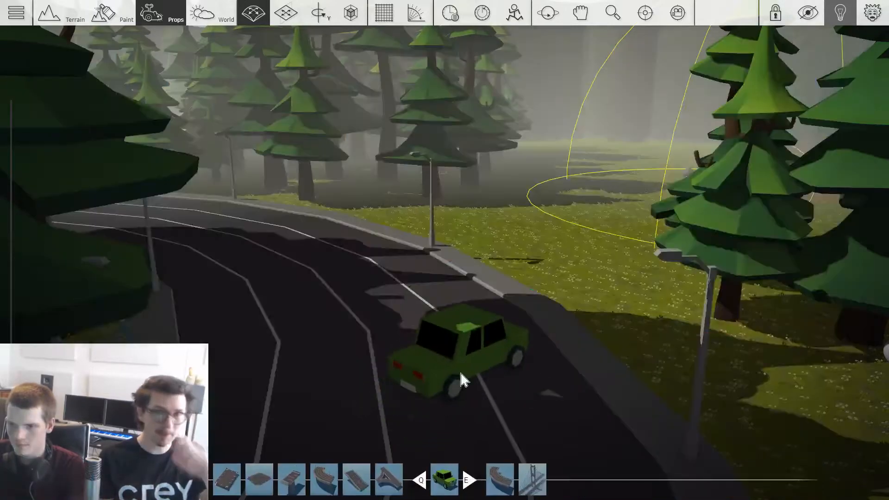
Step: Place Car 2 from the road pack at the edge of the road's bend, tilted sideways against the curb
{"action": "key", "text": "Tab"}
{"action": "left_click", "coordinate": [566, 117]}
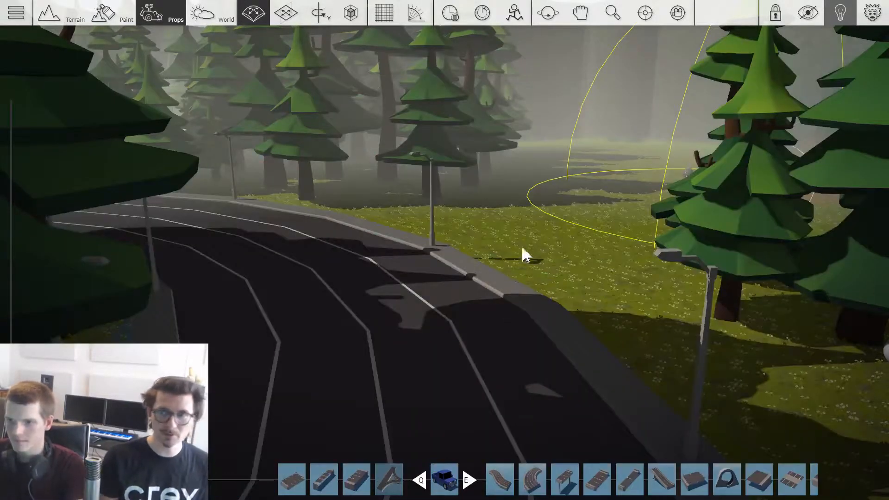
{"action": "scroll", "coordinate": [457, 257], "scroll_direction": "up", "scroll_amount": 4}
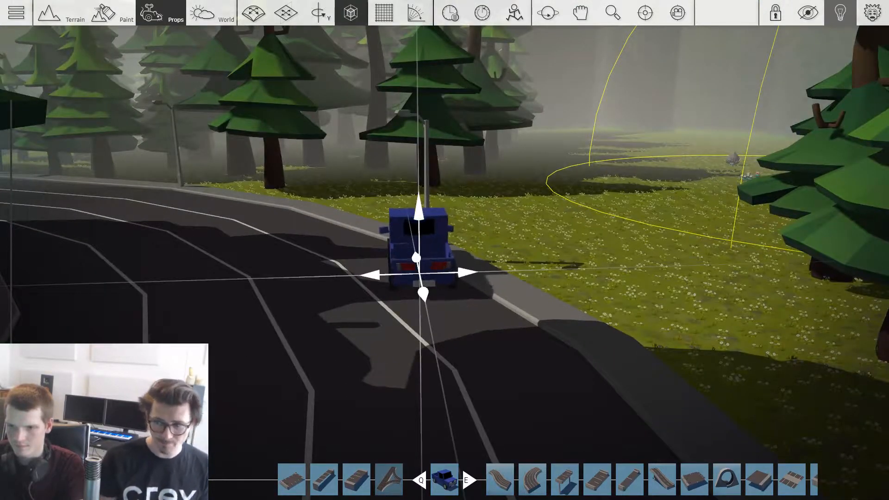
{"action": "left_click", "coordinate": [419, 274]}
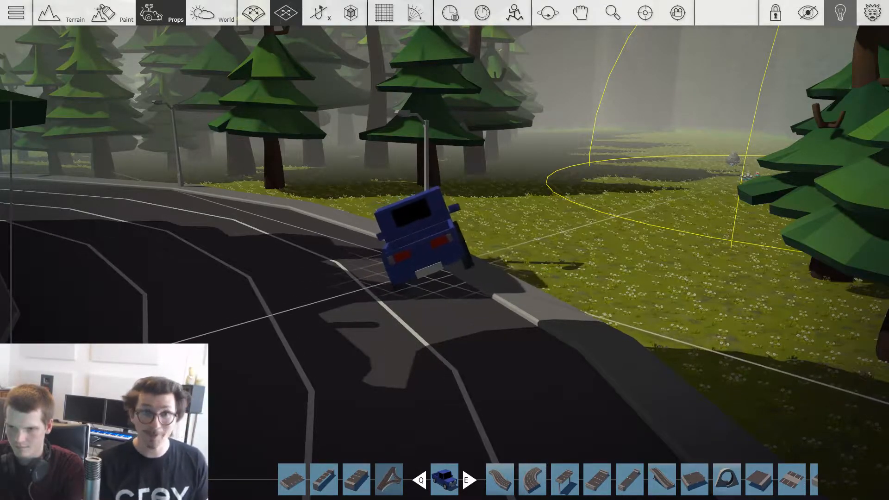
{"action": "right_click_drag", "start_coordinate": [441, 257], "coordinate": [510, 248]}
{"action": "scroll", "coordinate": [509, 248], "scroll_direction": "up", "scroll_amount": 4}
{"action": "mouse_move", "coordinate": [510, 248]}
{"action": "left_mouse_down"}
{"action": "mouse_move", "coordinate": [482, 252]}
{"action": "mouse_move", "coordinate": [496, 251]}
{"action": "left_mouse_up"}
{"action": "right_click_drag", "start_coordinate": [496, 251], "coordinate": [649, 284]}
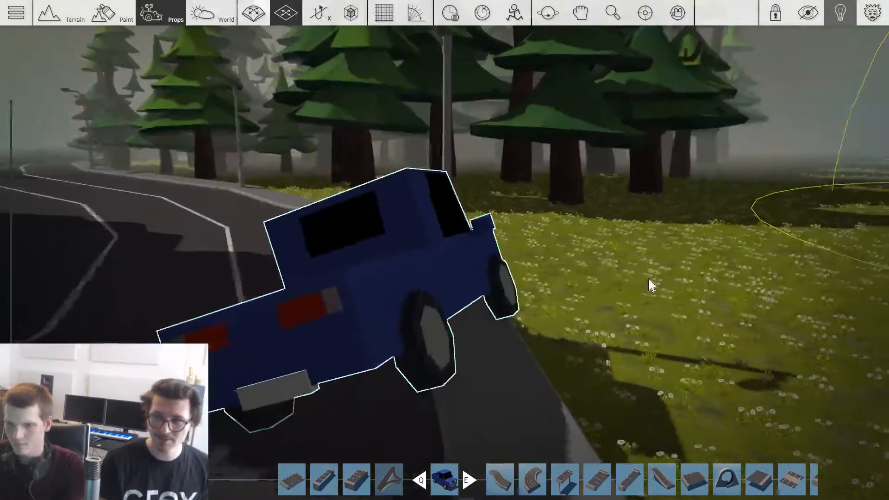
{"action": "scroll", "coordinate": [472, 264], "scroll_direction": "down", "scroll_amount": 4}
{"action": "right_click_drag", "start_coordinate": [472, 264], "coordinate": [594, 290]}
Step: Choose Mine Tunnel Entrance 01 from synty's Mines pack
{"action": "key", "text": "Tab"}
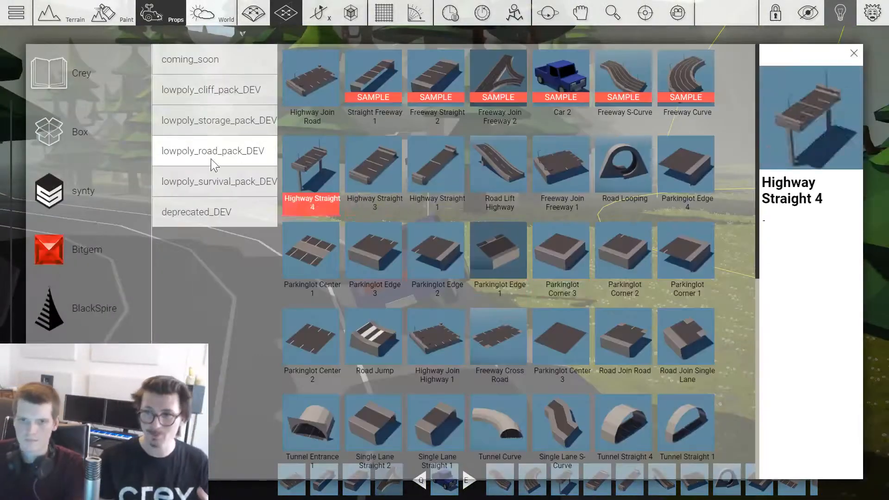
{"action": "left_click", "coordinate": [122, 202]}
{"action": "scroll", "coordinate": [133, 206], "scroll_direction": "down", "scroll_amount": 2}
{"action": "scroll", "coordinate": [588, 224], "scroll_direction": "down", "scroll_amount": 5}
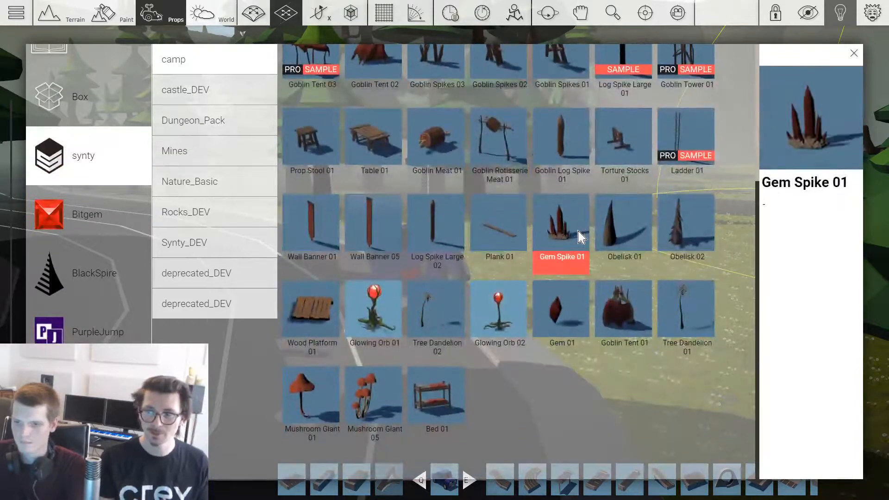
{"action": "scroll", "coordinate": [581, 229], "scroll_direction": "up", "scroll_amount": 5}
{"action": "scroll", "coordinate": [594, 202], "scroll_direction": "down", "scroll_amount": 4}
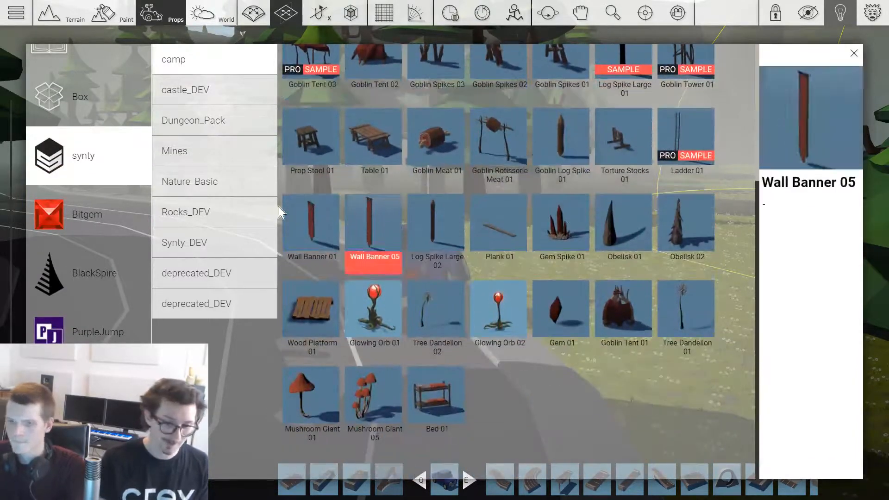
{"action": "left_click", "coordinate": [208, 151]}
{"action": "left_click", "coordinate": [623, 169]}
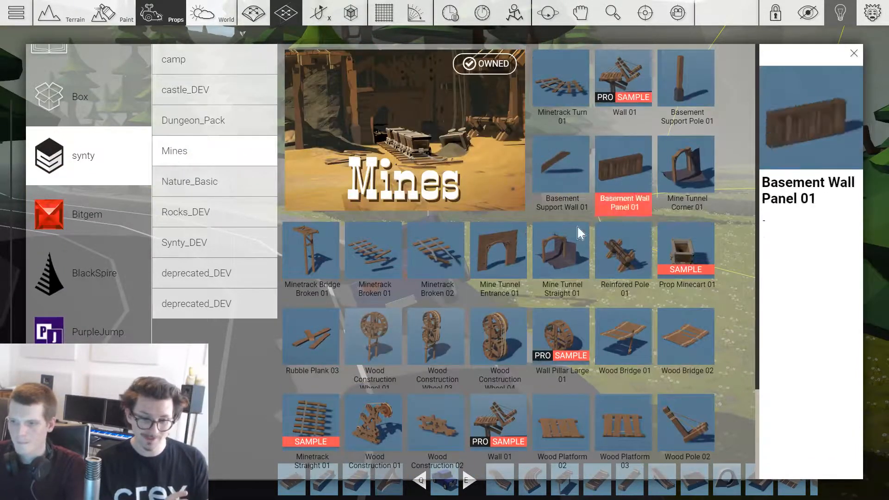
{"action": "left_click", "coordinate": [509, 257]}
Step: Place the mine tunnel entrance upright in the cave opening at the end of the dirt path
{"action": "right_click_drag", "start_coordinate": [625, 208], "coordinate": [621, 181]}
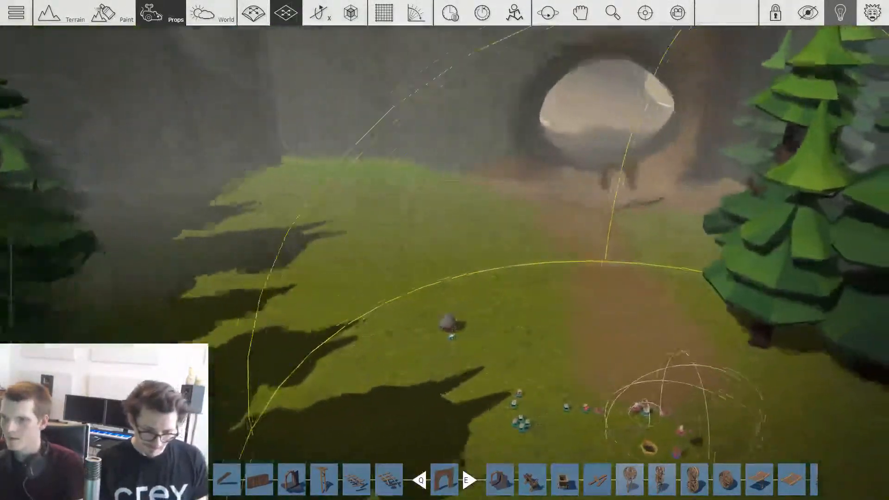
{"action": "key", "text": "4"}
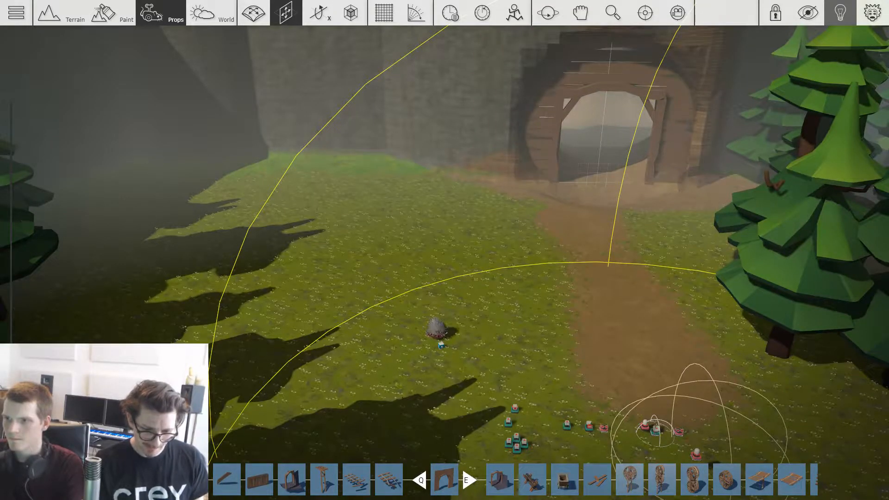
{"action": "right_click_drag", "start_coordinate": [589, 232], "coordinate": [607, 218]}
Step: Choose Rock Platform 1 from Crey's Subterranean pack
{"action": "key", "text": "Tab"}
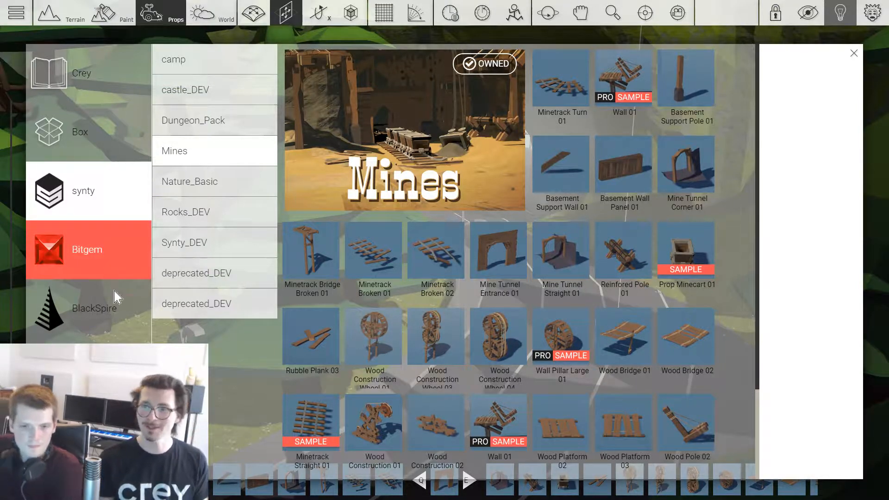
{"action": "left_click", "coordinate": [89, 92]}
{"action": "scroll", "coordinate": [220, 201], "scroll_direction": "down", "scroll_amount": 2}
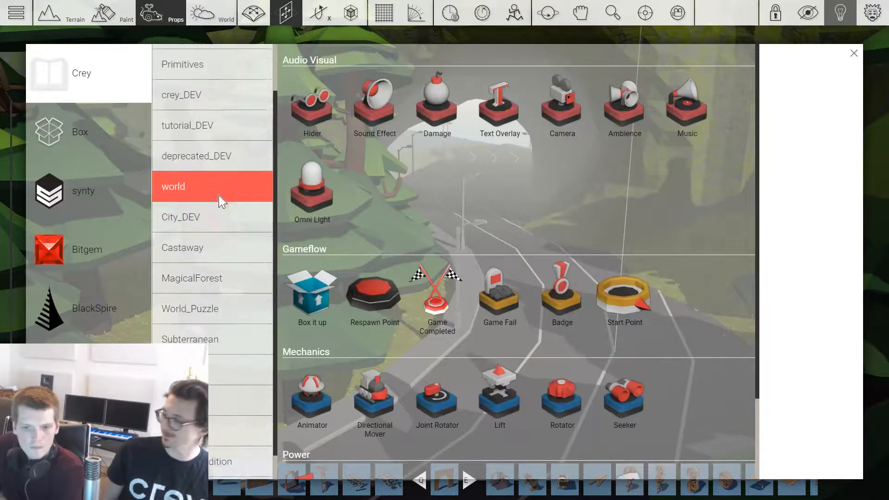
{"action": "scroll", "coordinate": [219, 200], "scroll_direction": "down", "scroll_amount": 1}
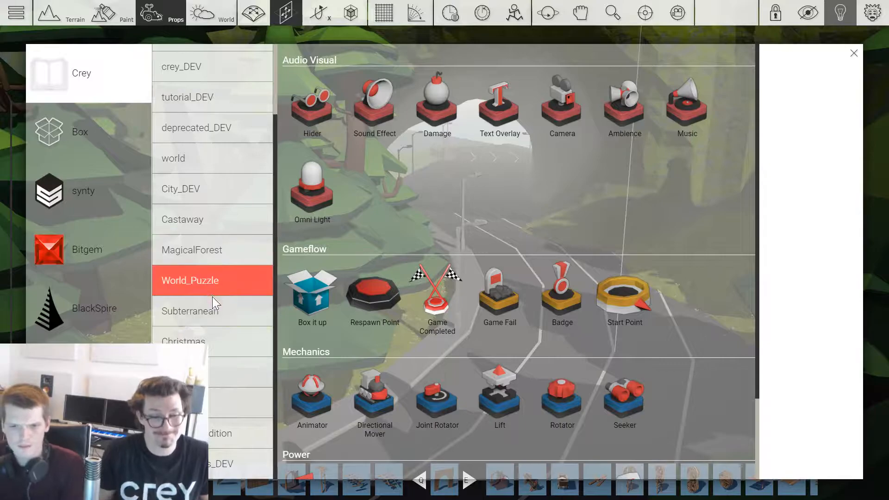
{"action": "left_click", "coordinate": [232, 316]}
{"action": "scroll", "coordinate": [509, 195], "scroll_direction": "down", "scroll_amount": 6}
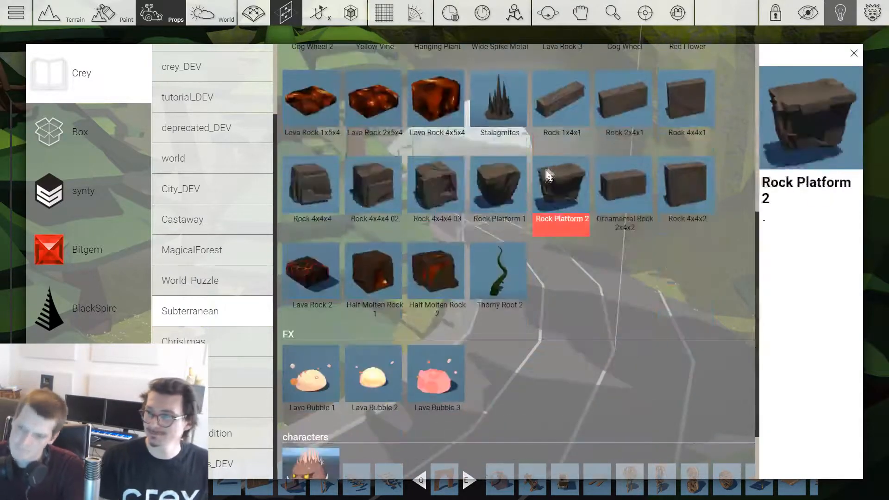
{"action": "left_click", "coordinate": [524, 191]}
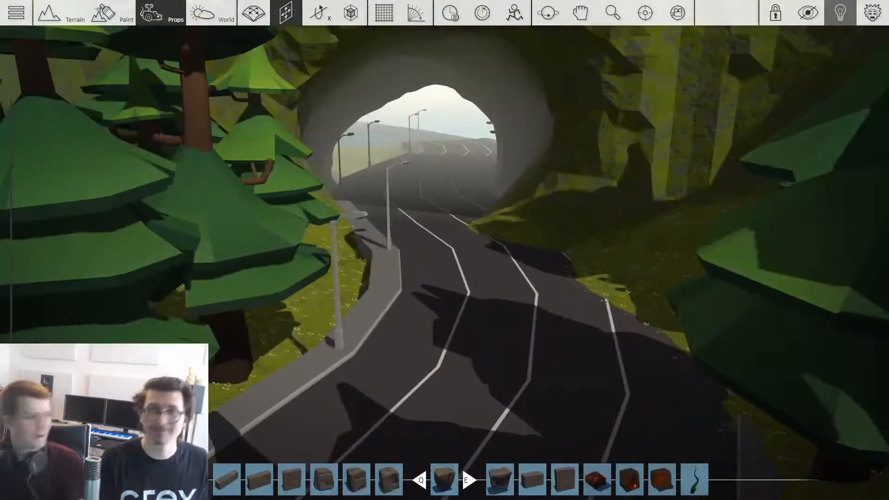
Step: Rotate Rock Platform 1 and place it against the right wall of the road tunnel's entrance
{"action": "key", "text": "alt"}
{"action": "key", "text": "ctrl"}
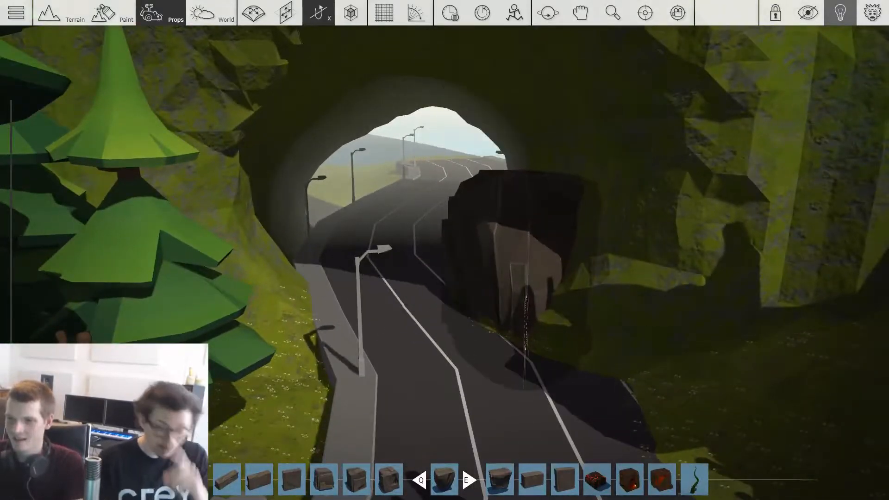
{"action": "key", "text": "shift"}
{"action": "key", "text": "alt"}
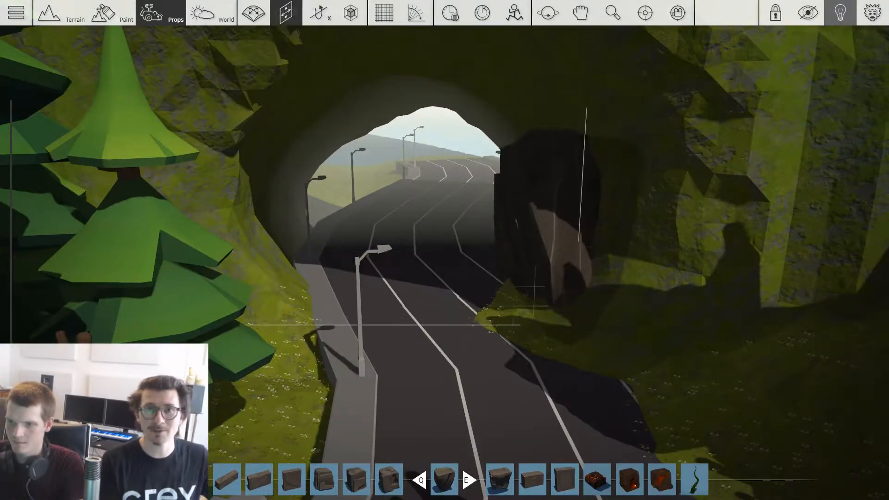
{"action": "key", "text": "shift"}
{"action": "left_click", "coordinate": [560, 298]}
Step: Rotate a second Rock Platform 1 onto its side and place it on the left side of the tunnel entrance
{"action": "key", "text": "ctrl"}
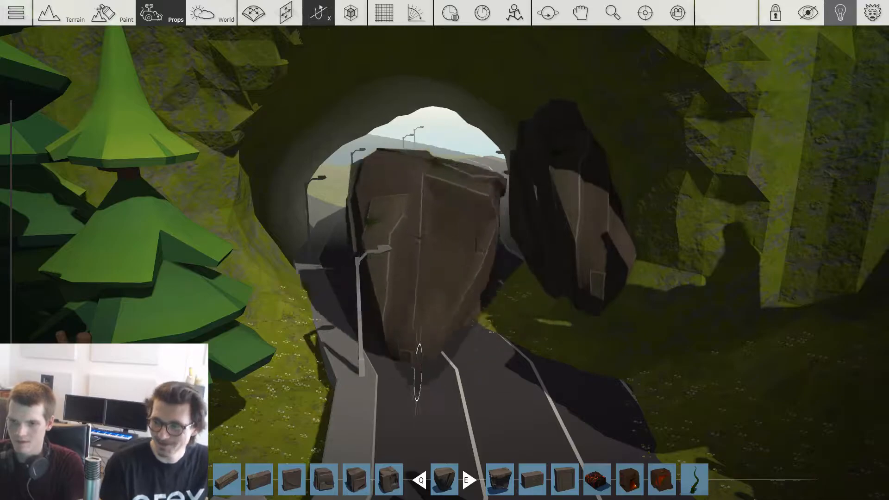
{"action": "key", "text": "ctrl"}
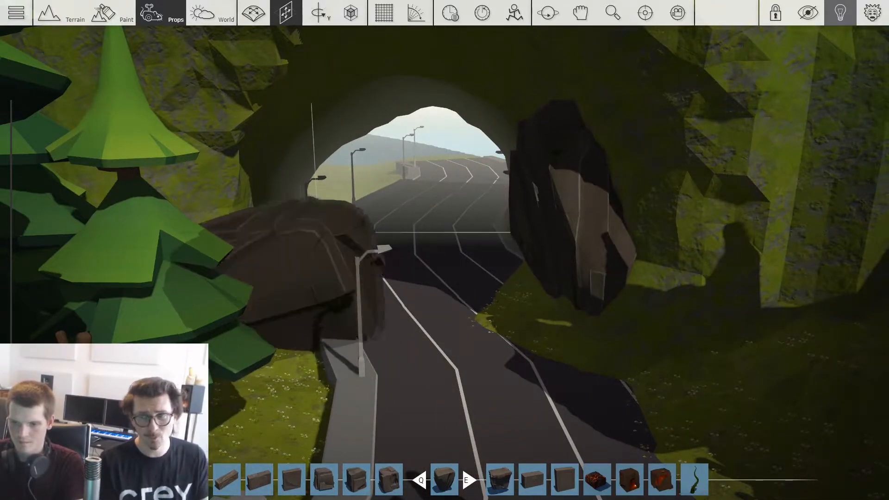
{"action": "left_click", "coordinate": [306, 268]}
Step: Choose Rock 4x4x4 03, rotate it and place it on the road in front of the tunnel entrance
{"action": "key", "text": "q"}
{"action": "key", "text": "w"}
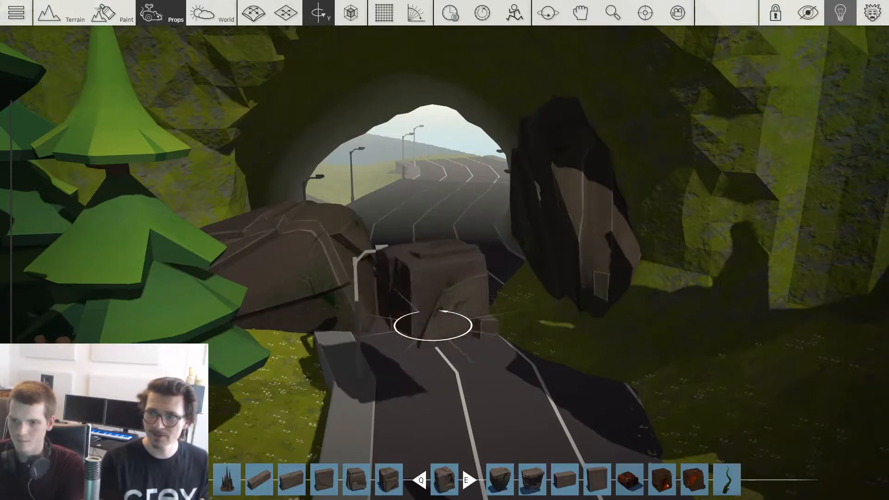
{"action": "key", "text": "alt"}
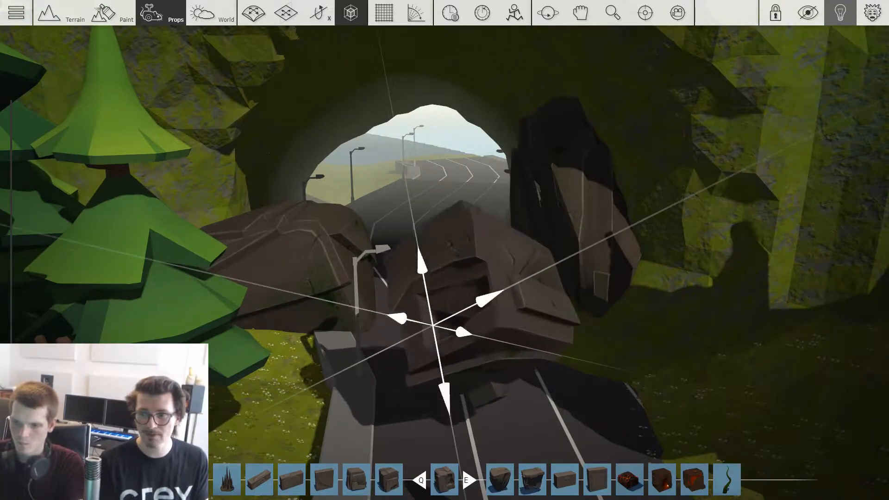
{"action": "key", "text": "shift"}
{"action": "left_click", "coordinate": [523, 308]}
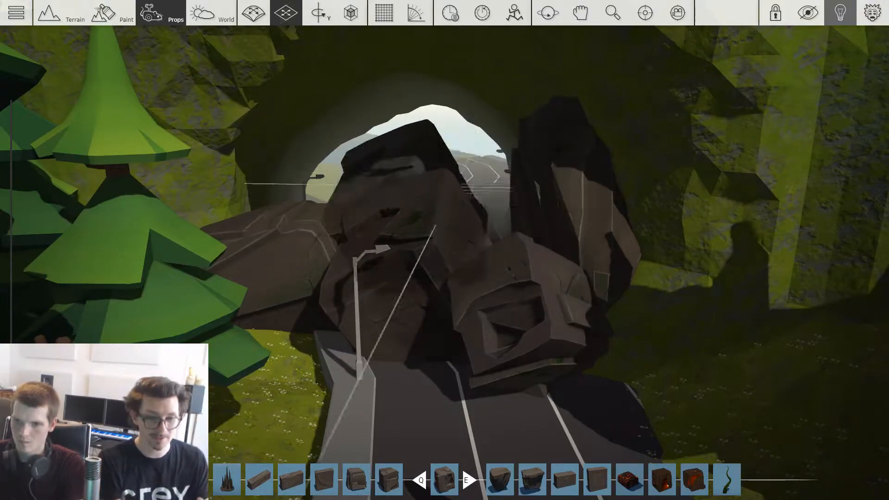
Step: Rotate more copies of Rock 4x4x4 03 and stack them over the left part of the tunnel entrance to block it
{"action": "key", "text": "r"}
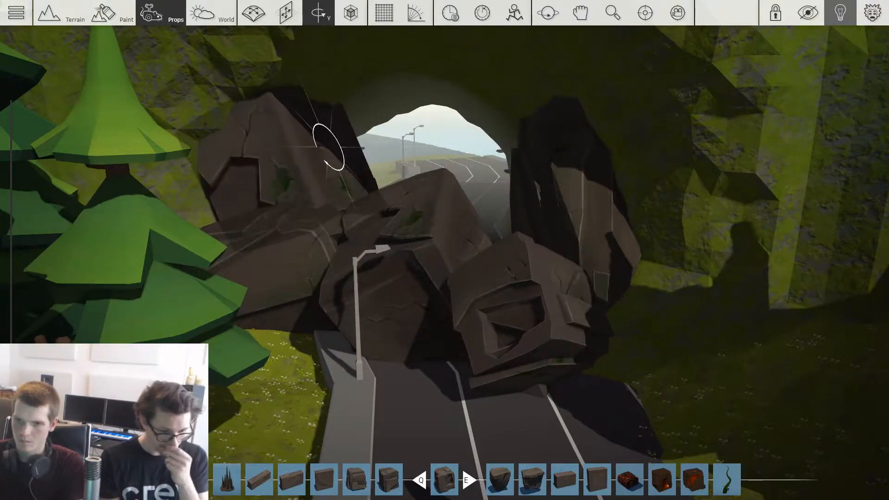
{"action": "key", "text": "r"}
{"action": "key", "text": "g"}
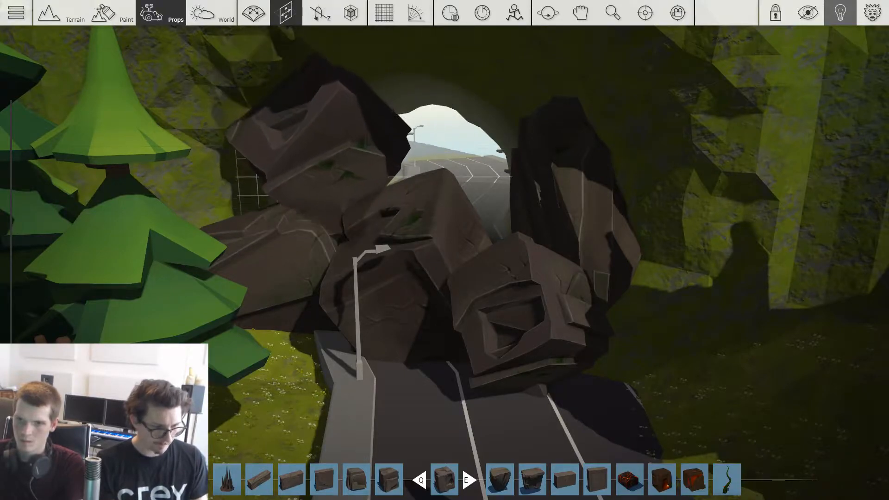
{"action": "key", "text": "g"}
{"action": "key", "text": "g"}
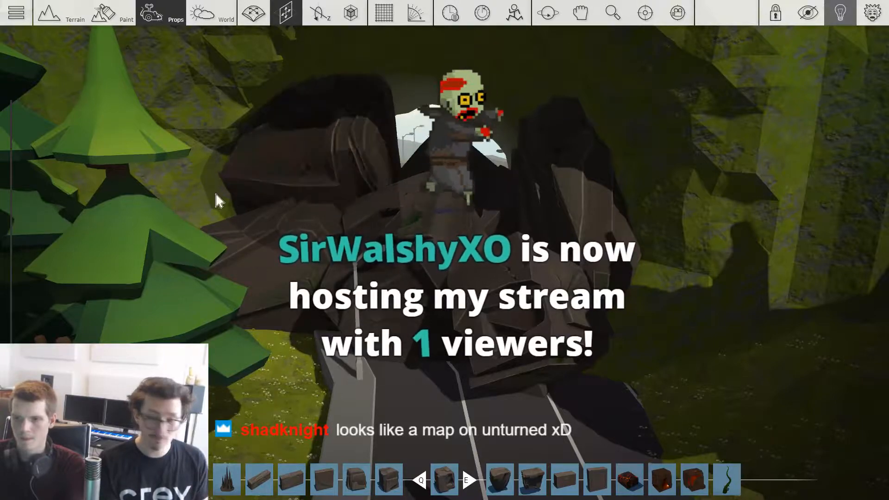
Step: Select the rocks piled at the tunnel entrance as a group and move the group along the freeway beside the forest
{"action": "scroll", "coordinate": [554, 226], "scroll_direction": "down", "scroll_amount": 3}
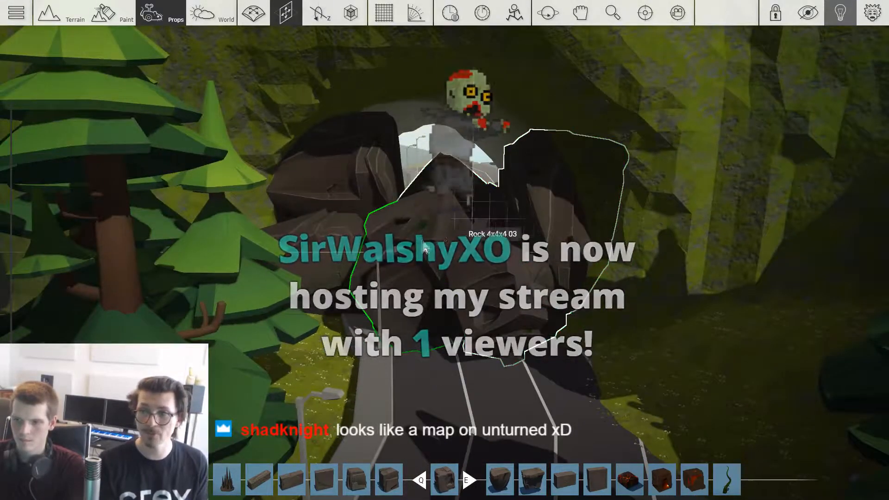
{"action": "scroll", "coordinate": [404, 190], "scroll_direction": "down", "scroll_amount": 2}
{"action": "key", "text": "space"}
{"action": "right_click_drag", "start_coordinate": [477, 296], "coordinate": [601, 174]}
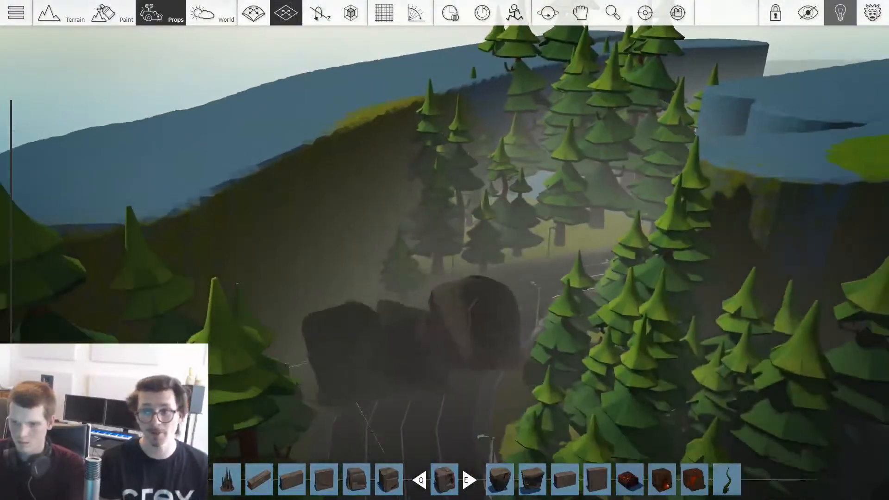
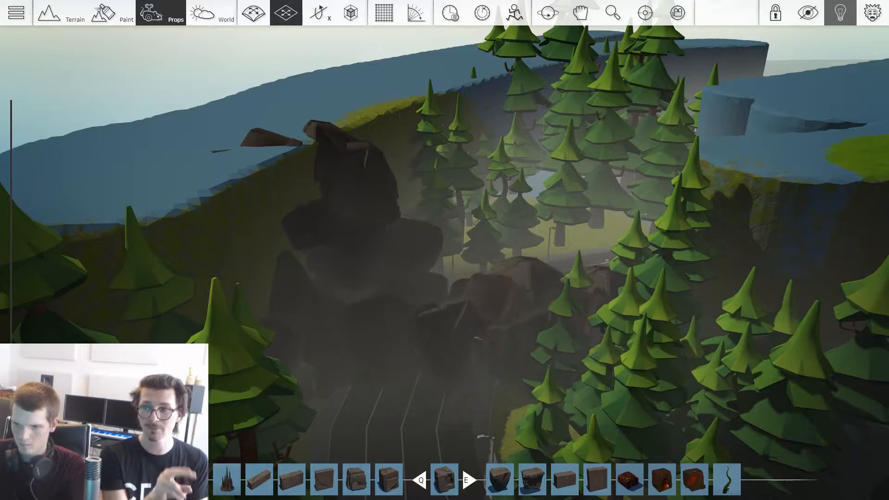
Step: Inspect the rock pile blocking the freeway and the surrounding forest, through to the cave entrance in the cliff
{"action": "right_click_drag", "start_coordinate": [445, 250], "coordinate": [324, 162]}
{"action": "key", "text": "w"}
{"action": "right_click_drag", "start_coordinate": [337, 246], "coordinate": [445, 333]}
{"action": "key", "text": "s"}
{"action": "key", "text": "w"}
{"action": "key", "text": "w"}
{"action": "right_click_drag", "start_coordinate": [444, 250], "coordinate": [181, 97]}
{"action": "key", "text": "w"}
{"action": "key", "text": "w"}
{"action": "key", "text": "w"}
{"action": "right_click_drag", "start_coordinate": [400, 164], "coordinate": [407, 246]}
{"action": "key", "text": "w"}
{"action": "key", "text": "s"}
{"action": "key", "text": "w"}
{"action": "right_click_drag", "start_coordinate": [483, 303], "coordinate": [500, 266]}
Step: Choose Thorny Root 1 from the Subterranean pack and place it as a huge root arching over the cave entrance
{"action": "key", "text": "Tab"}
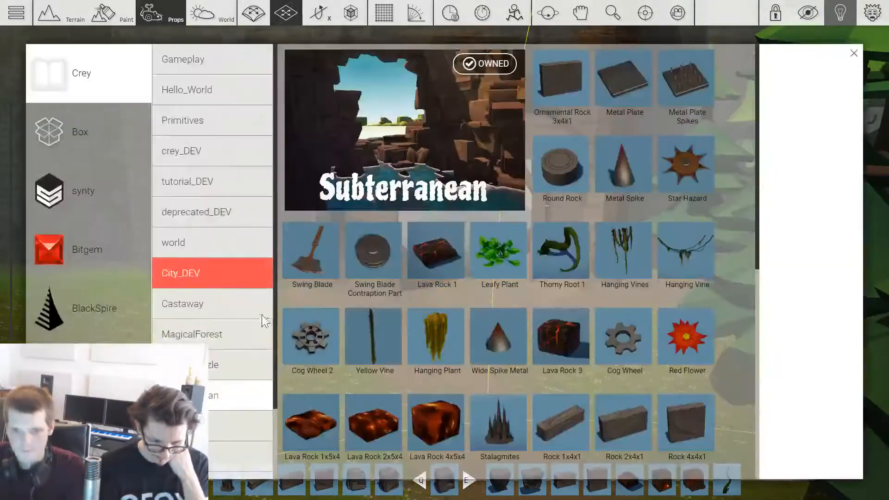
{"action": "left_click", "coordinate": [573, 266]}
{"action": "key", "text": "w"}
{"action": "left_click_drag", "start_coordinate": [345, 354], "coordinate": [263, 297]}
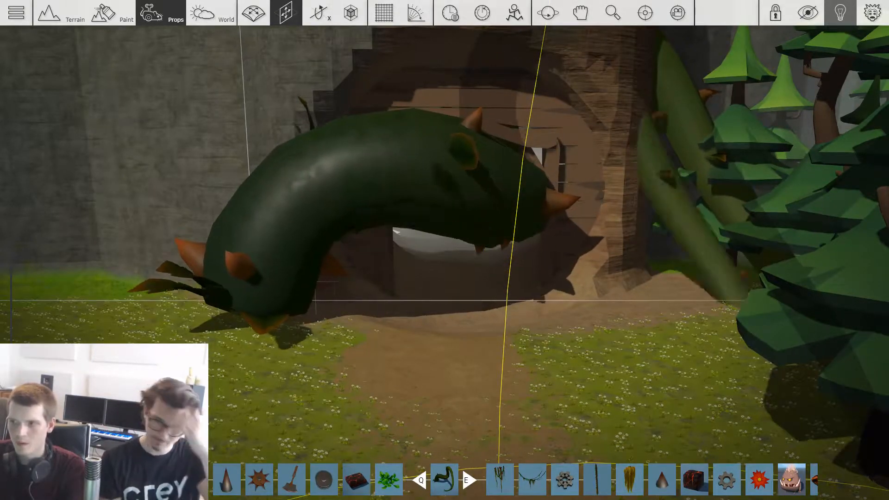
{"action": "left_click_drag", "start_coordinate": [259, 302], "coordinate": [261, 320]}
{"action": "scroll", "coordinate": [490, 377], "scroll_direction": "up", "scroll_amount": 4}
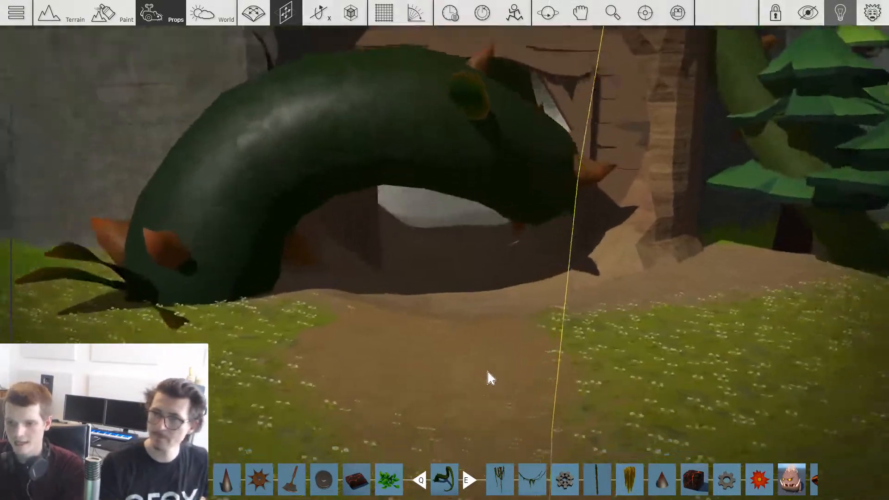
{"action": "scroll", "coordinate": [493, 374], "scroll_direction": "down", "scroll_amount": 3}
{"action": "left_click_drag", "start_coordinate": [476, 179], "coordinate": [482, 172]}
{"action": "middle_click_drag", "start_coordinate": [268, 362], "coordinate": [255, 265]}
{"action": "left_click_drag", "start_coordinate": [255, 266], "coordinate": [260, 240]}
Step: Place a smaller Thorny Root 1 at the right side of the cave entrance, rotated so it curls out of the ground
{"action": "key", "text": "1"}
{"action": "scroll", "coordinate": [251, 254], "scroll_direction": "down", "scroll_amount": 5}
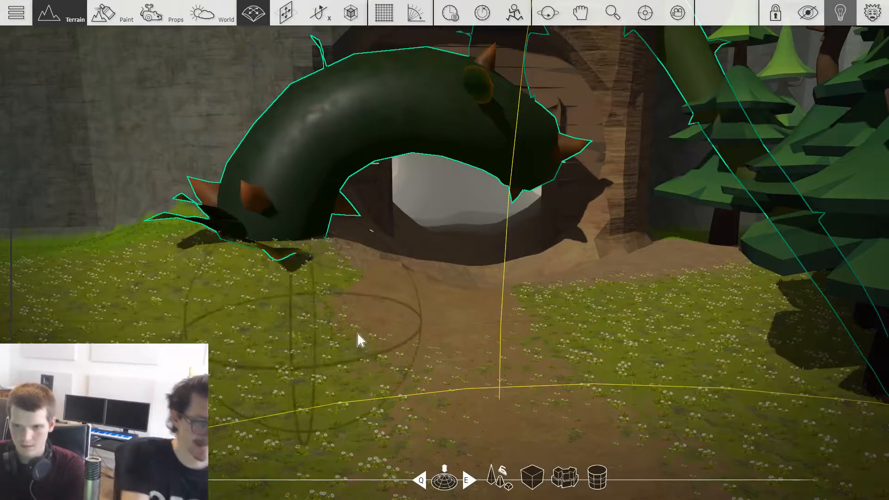
{"action": "key", "text": "3"}
{"action": "scroll", "coordinate": [463, 352], "scroll_direction": "down", "scroll_amount": 3}
{"action": "left_click_drag", "start_coordinate": [383, 180], "coordinate": [607, 264], "text": "shift"}
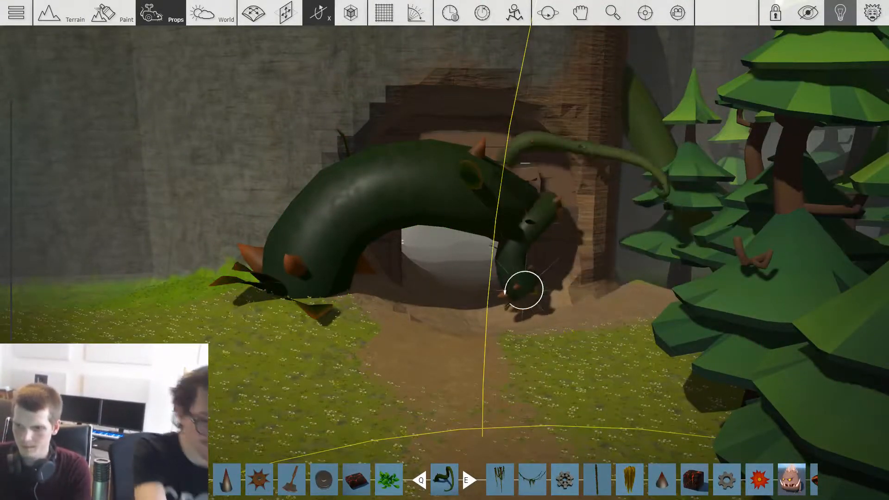
{"action": "key", "text": "w"}
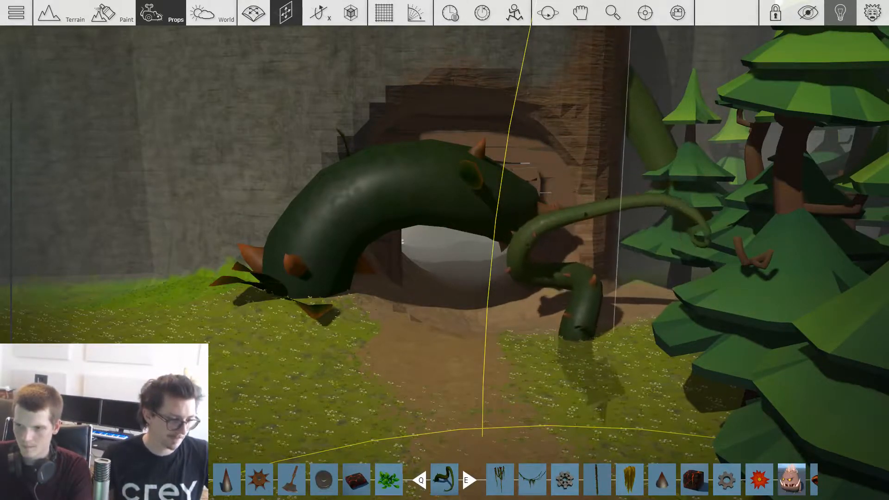
{"action": "key", "text": "r"}
{"action": "left_click_drag", "start_coordinate": [609, 333], "coordinate": [626, 328]}
Step: Place another small Thorny Root 1 on the grass left of the path and rotate it to reach towards the cave entrance
{"action": "left_click_drag", "start_coordinate": [463, 296], "coordinate": [302, 305]}
{"action": "key", "text": "r"}
{"action": "left_click_drag", "start_coordinate": [410, 333], "coordinate": [409, 333]}
{"action": "key", "text": "r"}
{"action": "key", "text": "r"}
{"action": "key", "text": "g"}
{"action": "left_click_drag", "start_coordinate": [287, 318], "coordinate": [322, 311]}
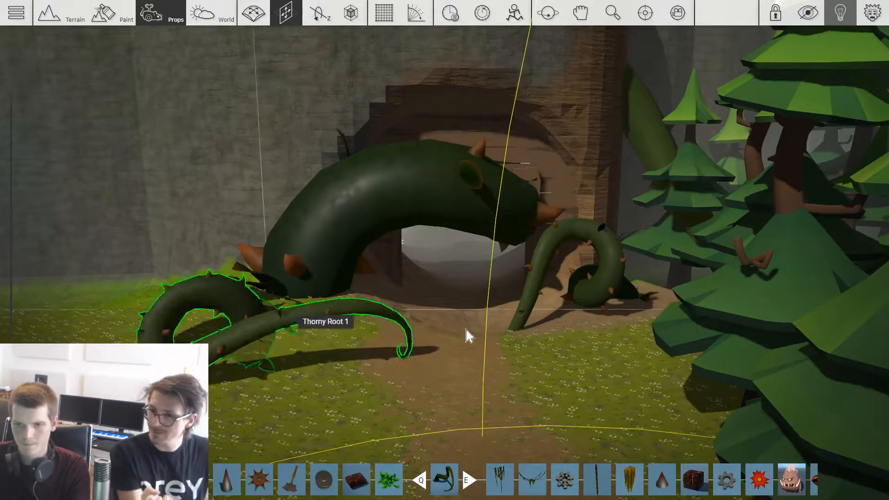
Step: Examine the root-covered cave entrance and the clearing in front of it from farther back
{"action": "scroll", "coordinate": [463, 329], "scroll_direction": "down", "scroll_amount": 2}
{"action": "scroll", "coordinate": [496, 332], "scroll_direction": "up", "scroll_amount": 2}
{"action": "middle_click_drag", "start_coordinate": [426, 163], "coordinate": [496, 131]}
{"action": "middle_click_drag", "start_coordinate": [501, 297], "coordinate": [468, 306]}
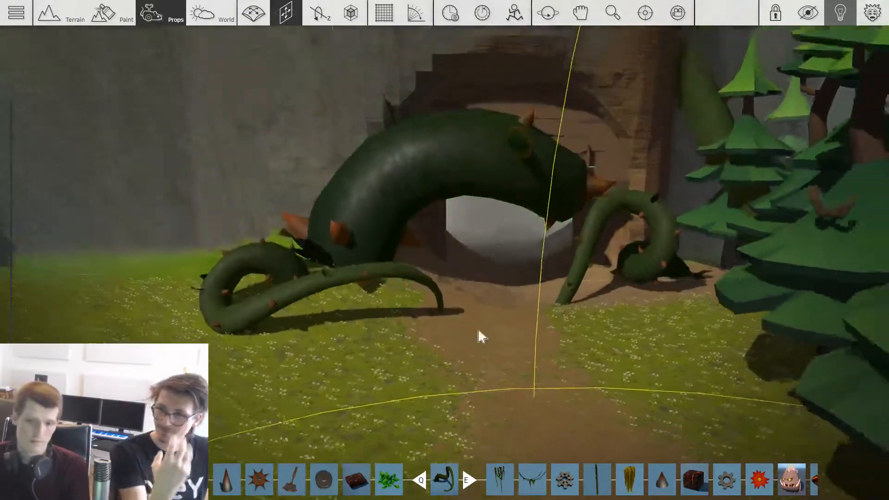
{"action": "scroll", "coordinate": [479, 329], "scroll_direction": "down", "scroll_amount": 3}
{"action": "scroll", "coordinate": [608, 287], "scroll_direction": "down", "scroll_amount": 2}
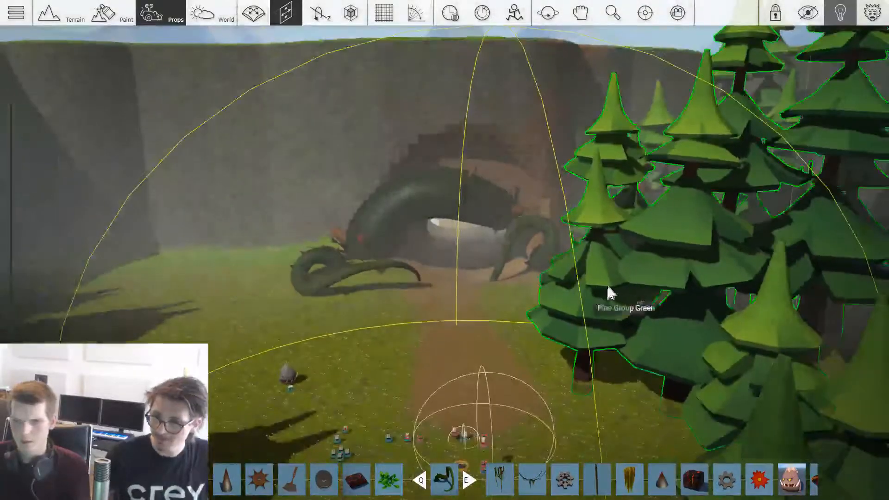
{"action": "left_click_drag", "start_coordinate": [608, 287], "coordinate": [169, 303], "text": "ctrl"}
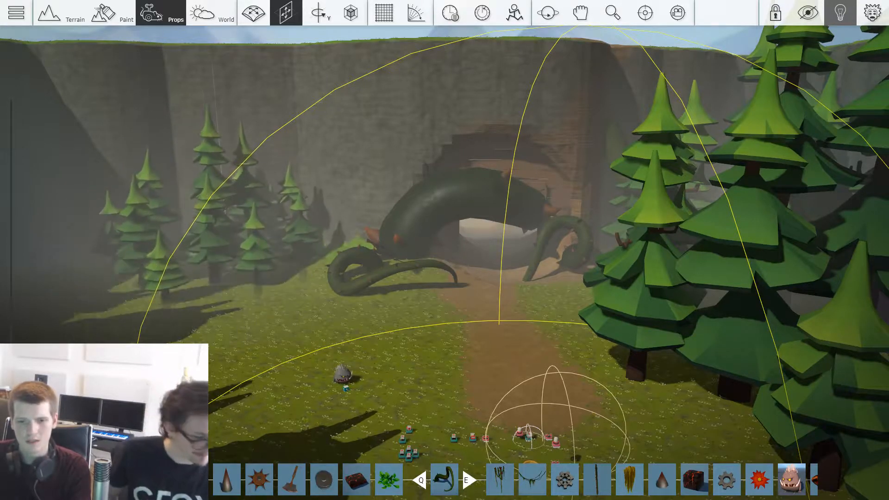
{"action": "key", "text": "s"}
{"action": "key", "text": "d"}
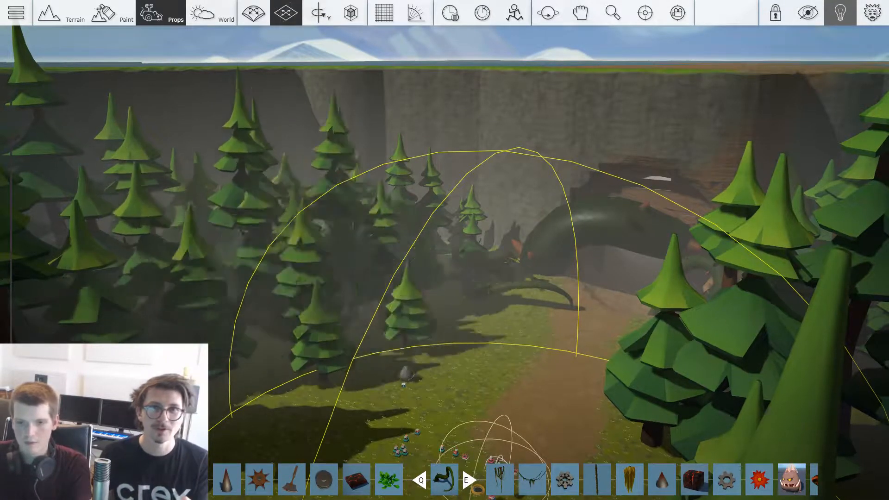
{"action": "key", "text": "w"}
{"action": "key", "text": "4"}
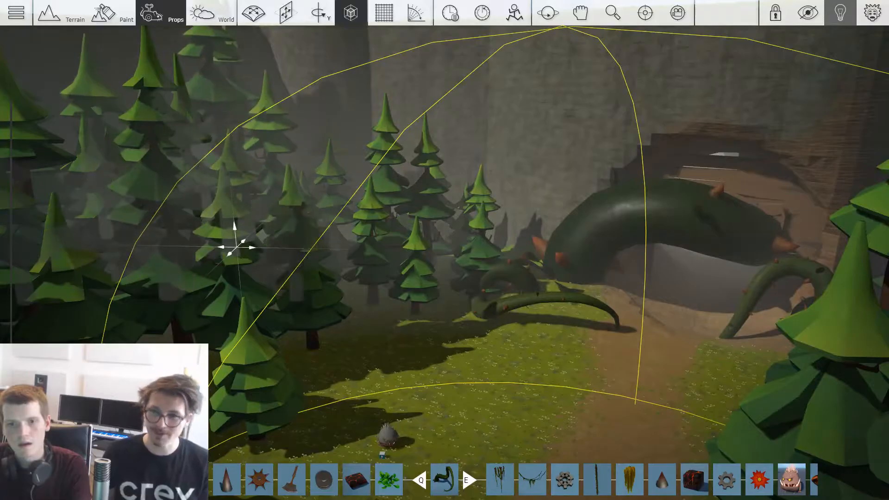
{"action": "key", "text": "w"}
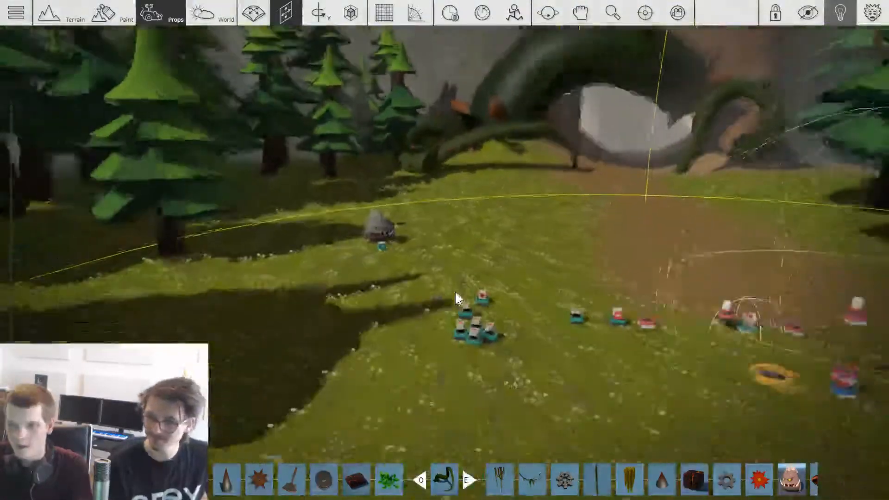
{"action": "key", "text": "s"}
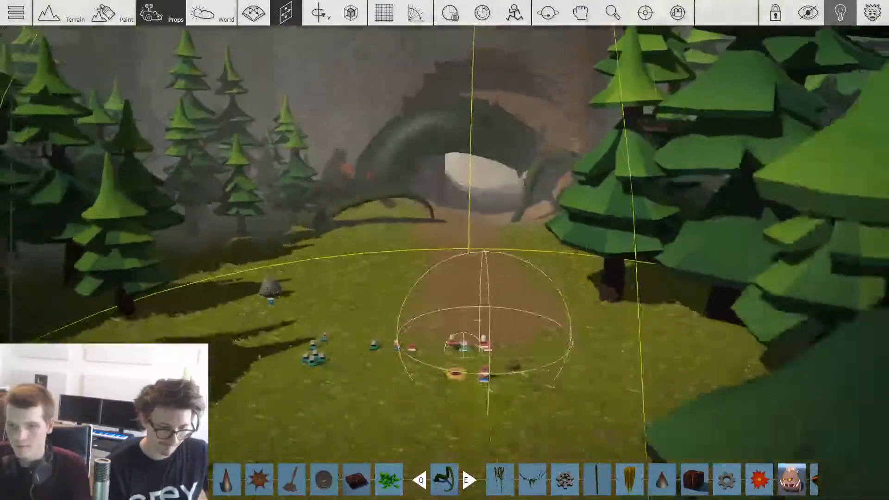
{"action": "key", "text": "w"}
Step: Choose Hanging Vine from the Subterranean pack and hang it across the cave opening beneath the huge root
{"action": "key", "text": "Tab"}
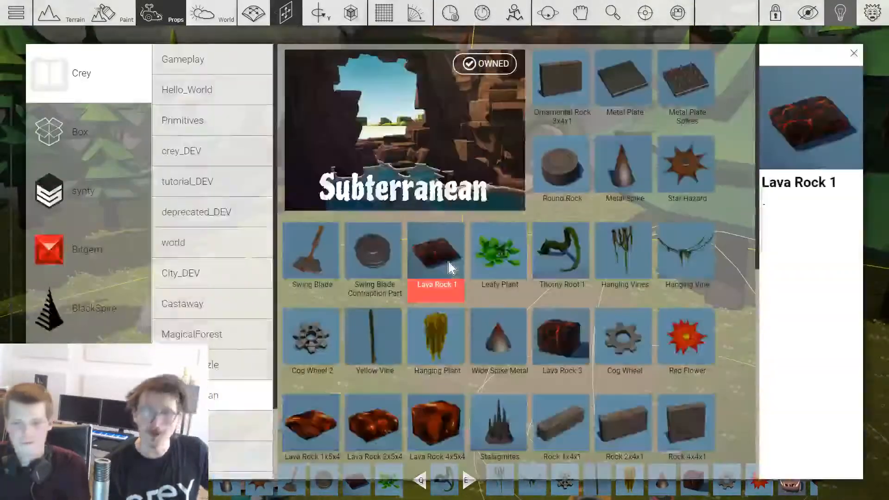
{"action": "scroll", "coordinate": [551, 266], "scroll_direction": "down", "scroll_amount": 2}
{"action": "scroll", "coordinate": [576, 258], "scroll_direction": "down", "scroll_amount": 3}
{"action": "scroll", "coordinate": [575, 258], "scroll_direction": "up", "scroll_amount": 5}
{"action": "scroll", "coordinate": [583, 264], "scroll_direction": "down", "scroll_amount": 4}
{"action": "scroll", "coordinate": [562, 238], "scroll_direction": "up", "scroll_amount": 3}
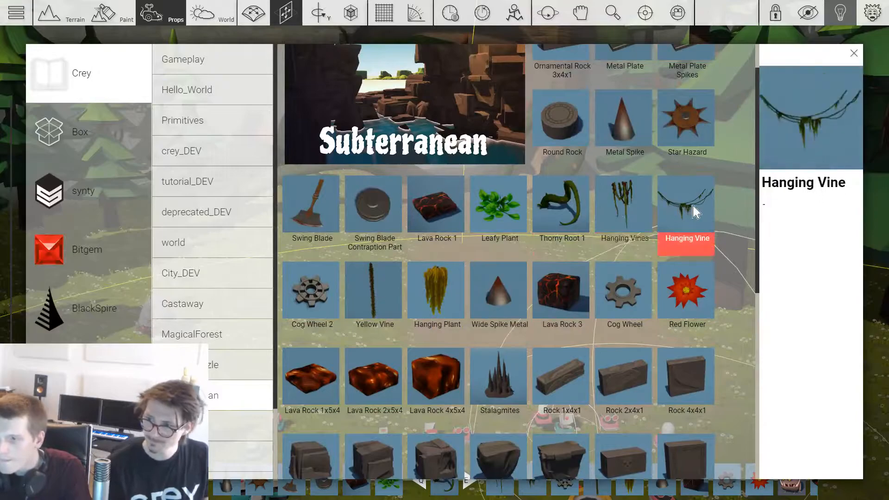
{"action": "left_click", "coordinate": [684, 222]}
{"action": "key", "text": "w"}
{"action": "left_click_drag", "start_coordinate": [492, 180], "coordinate": [419, 118]}
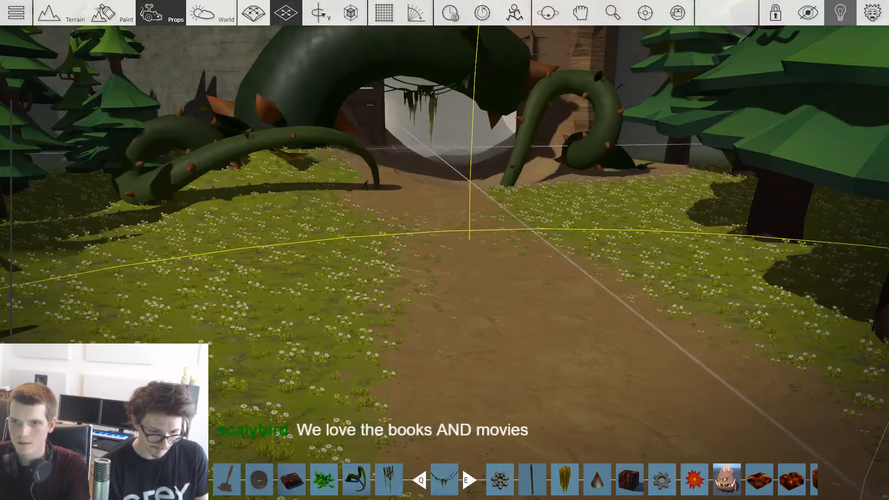
Step: Set the hanging vine's physics type to None
{"action": "key", "text": "w"}
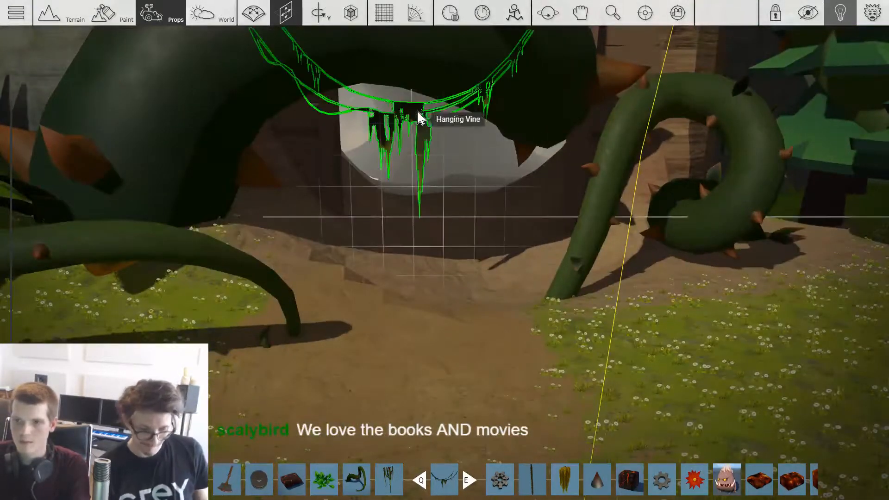
{"action": "right_click", "coordinate": [418, 116]}
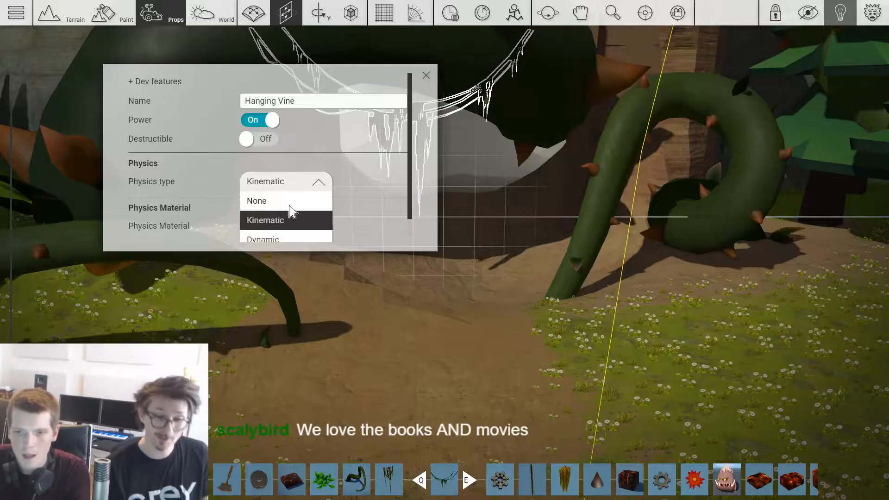
{"action": "left_click", "coordinate": [283, 205]}
{"action": "left_click", "coordinate": [450, 276]}
Step: Paint the ground with the brown dirt material to extend the path from the cave entrance through the clearing to the freeway
{"action": "key", "text": "s"}
{"action": "mouse_move", "coordinate": [462, 290]}
{"action": "right_mouse_down"}
{"action": "mouse_move", "coordinate": [351, 290]}
{"action": "mouse_move", "coordinate": [461, 319]}
{"action": "mouse_move", "coordinate": [461, 347]}
{"action": "mouse_move", "coordinate": [468, 328]}
{"action": "right_mouse_up"}
{"action": "key", "text": "s"}
{"action": "key", "text": "1"}
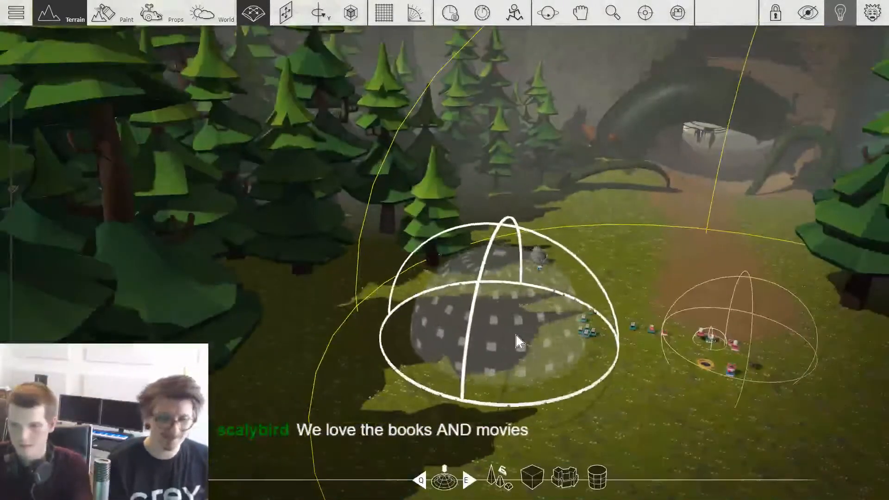
{"action": "key", "text": "3"}
{"action": "key", "text": "w"}
{"action": "mouse_move", "coordinate": [329, 347]}
{"action": "right_mouse_down"}
{"action": "mouse_move", "coordinate": [440, 359]}
{"action": "mouse_move", "coordinate": [407, 345]}
{"action": "right_mouse_up"}
{"action": "key", "text": "s"}
{"action": "key", "text": "2"}
{"action": "scroll", "coordinate": [481, 313], "scroll_direction": "down", "scroll_amount": 5}
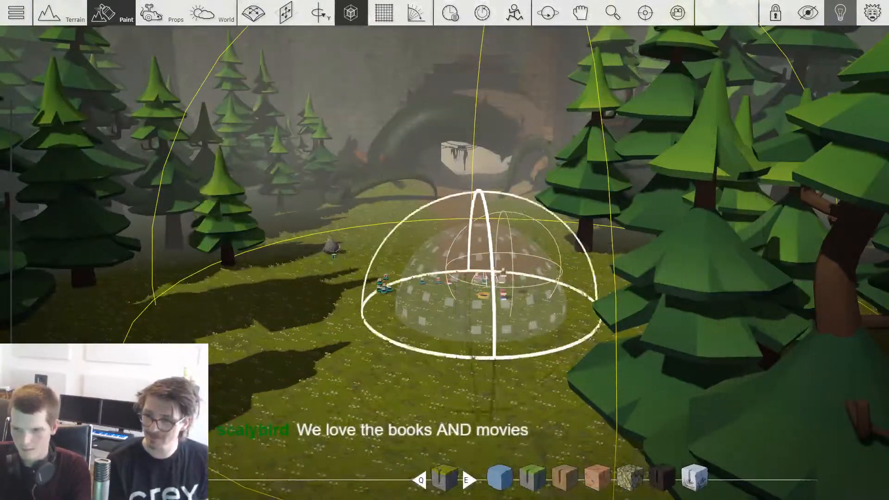
{"action": "scroll", "coordinate": [480, 313], "scroll_direction": "down", "scroll_amount": 4}
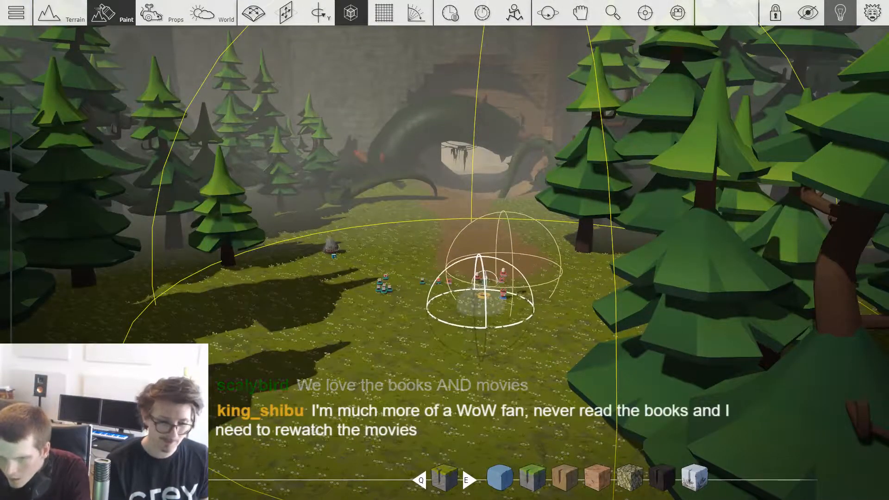
{"action": "key", "text": "w"}
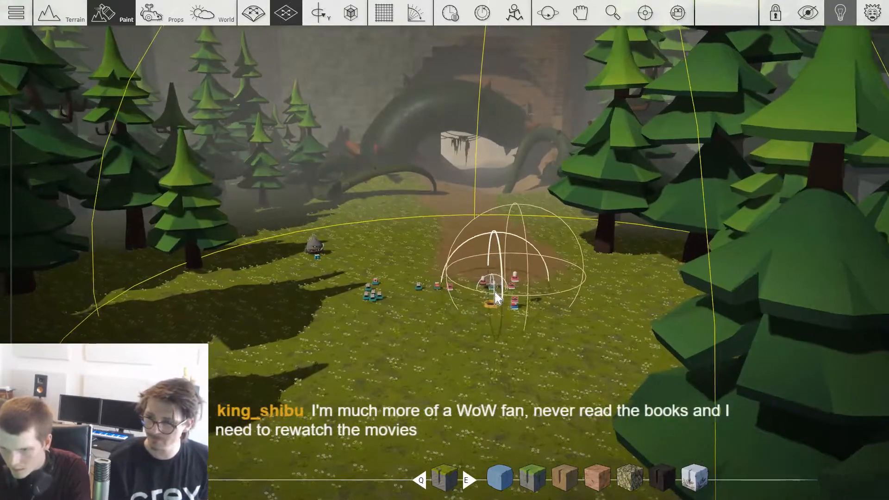
{"action": "key", "text": "e"}
{"action": "key", "text": "s"}
{"action": "mouse_move", "coordinate": [500, 306]}
{"action": "left_mouse_down"}
{"action": "mouse_move", "coordinate": [497, 414]}
{"action": "mouse_move", "coordinate": [503, 396]}
{"action": "mouse_move", "coordinate": [470, 413]}
{"action": "mouse_move", "coordinate": [426, 458]}
{"action": "left_mouse_up"}
{"action": "key", "text": "s"}
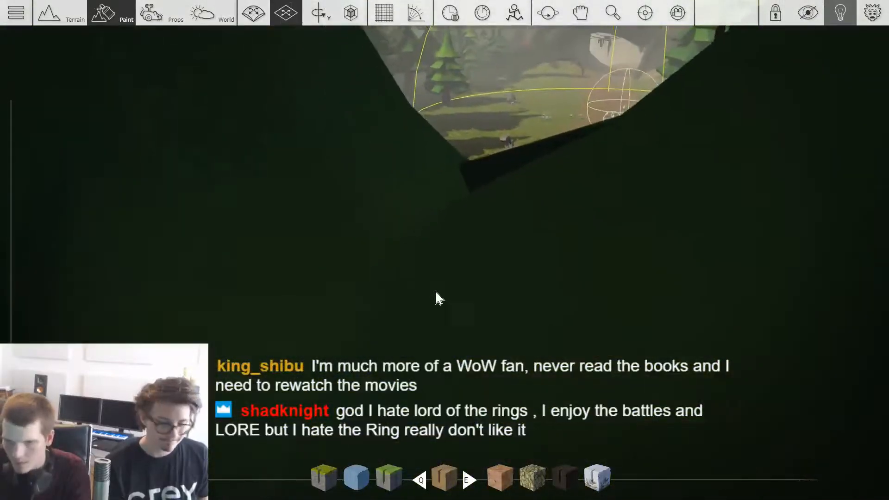
{"action": "key", "text": "s"}
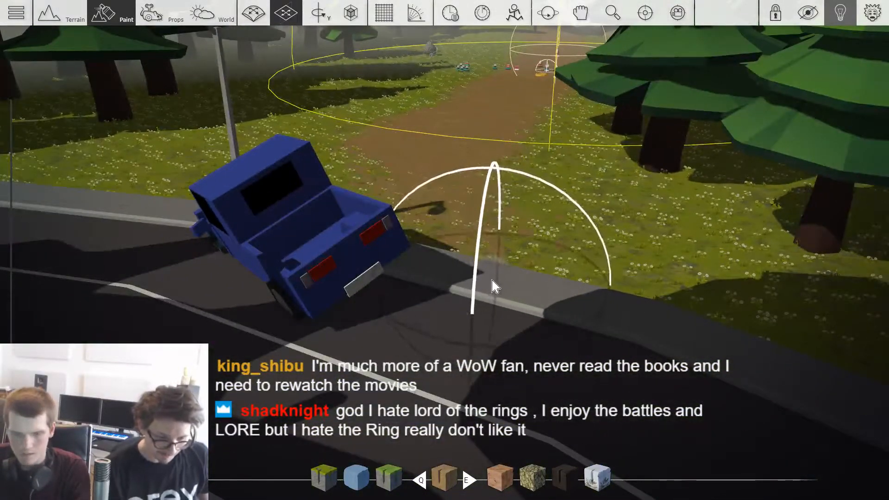
Step: Select the small gameplay objects in the clearing as a group and move them along the dirt path towards the crashed car
{"action": "key", "text": "3"}
{"action": "right_click_drag", "start_coordinate": [491, 281], "coordinate": [530, 242]}
{"action": "key", "text": "w"}
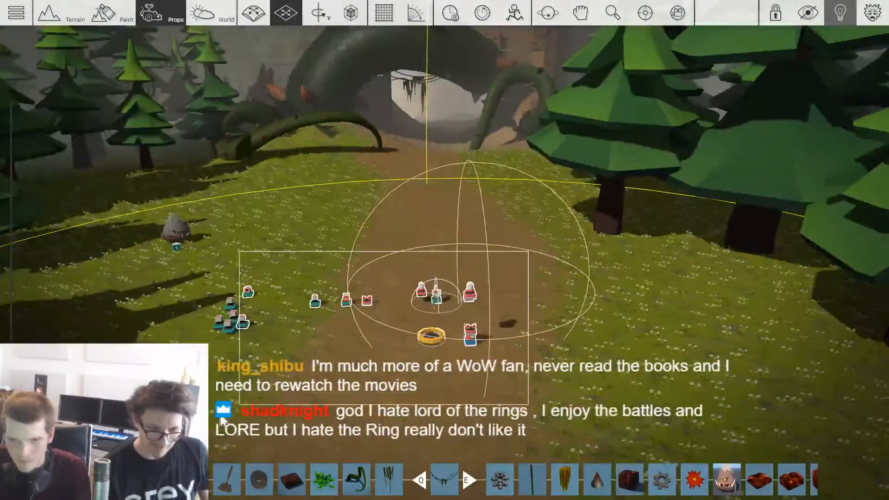
{"action": "key", "text": "s"}
{"action": "right_click_drag", "start_coordinate": [431, 342], "coordinate": [431, 359]}
{"action": "key", "text": "s"}
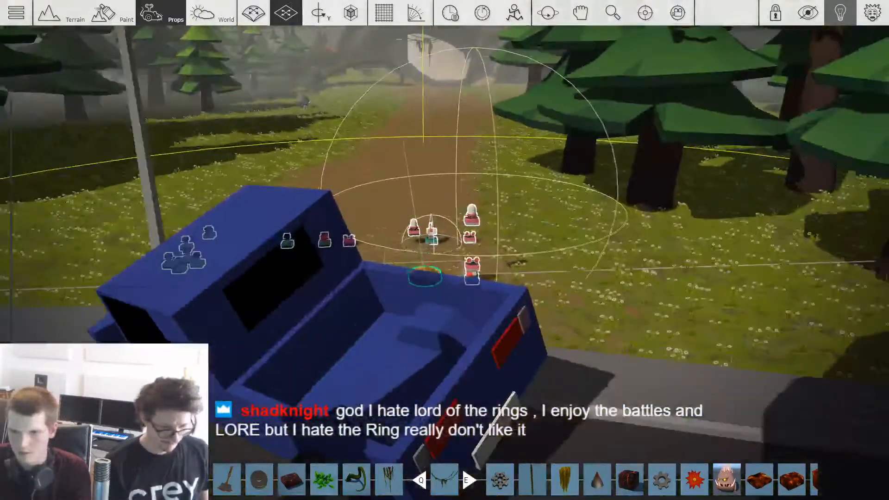
{"action": "key", "text": "d"}
{"action": "right_click_drag", "start_coordinate": [667, 270], "coordinate": [610, 288]}
{"action": "key", "text": "s"}
{"action": "key", "text": "w"}
Step: Browse the Subterranean pack for more props and check the path area around the crashed car
{"action": "key", "text": "Tab"}
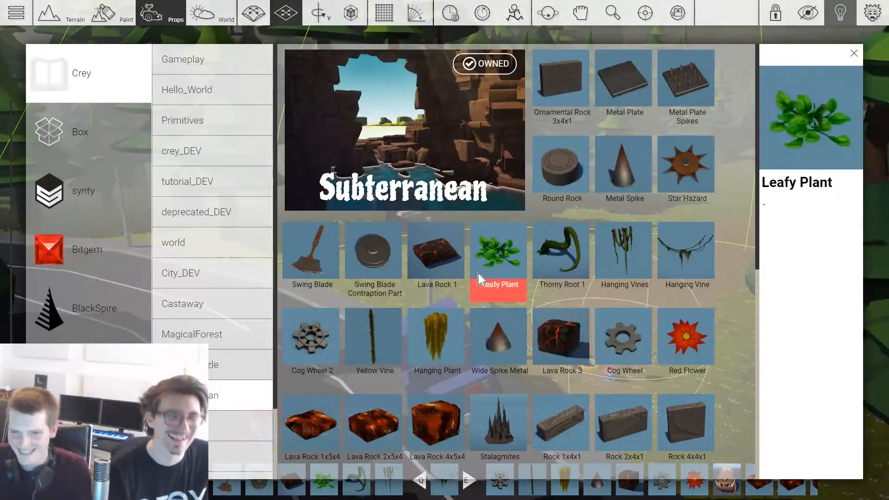
{"action": "scroll", "coordinate": [479, 279], "scroll_direction": "down", "scroll_amount": 6}
{"action": "scroll", "coordinate": [481, 273], "scroll_direction": "down", "scroll_amount": 2}
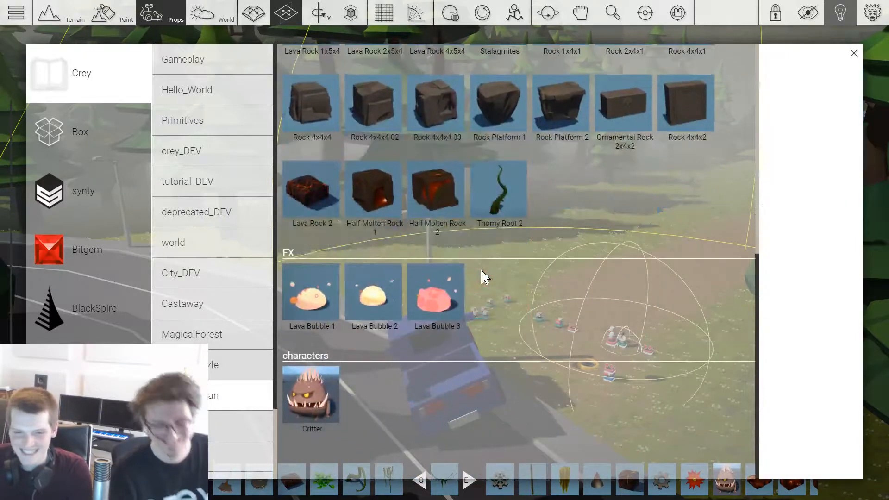
{"action": "key", "text": "Tab"}
{"action": "key", "text": "w"}
{"action": "right_click_drag", "start_coordinate": [578, 271], "coordinate": [480, 341]}
{"action": "key", "text": "a"}
{"action": "key", "text": "s"}
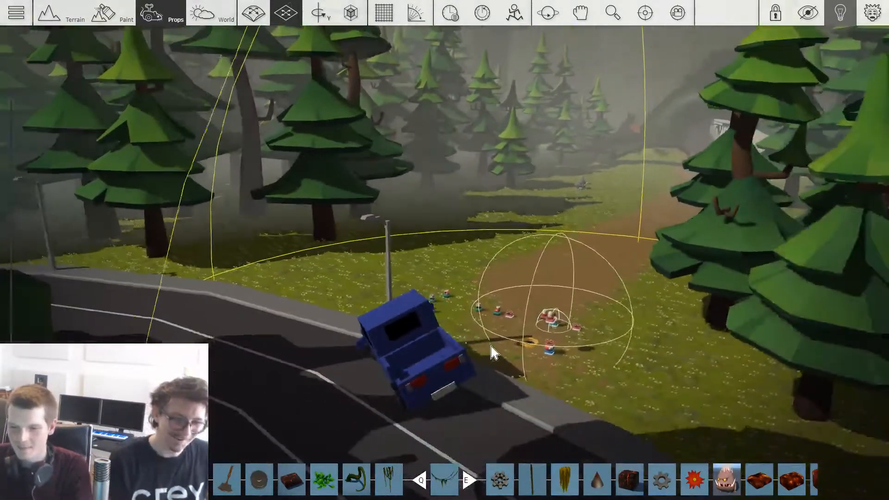
Step: Place a Waymark C signpost from the Greenwood Village pack at the edge of the dirt path near the crashed car
{"action": "key", "text": "Tab"}
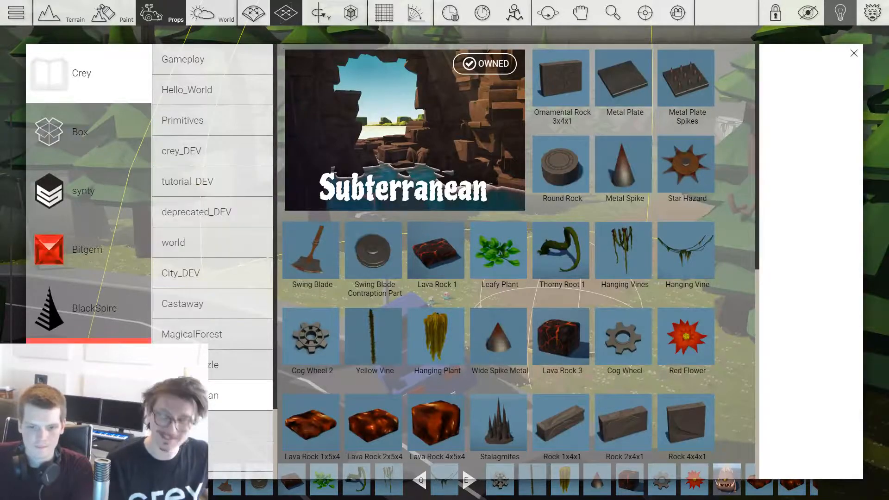
{"action": "left_click", "coordinate": [93, 363]}
{"action": "left_click", "coordinate": [93, 424]}
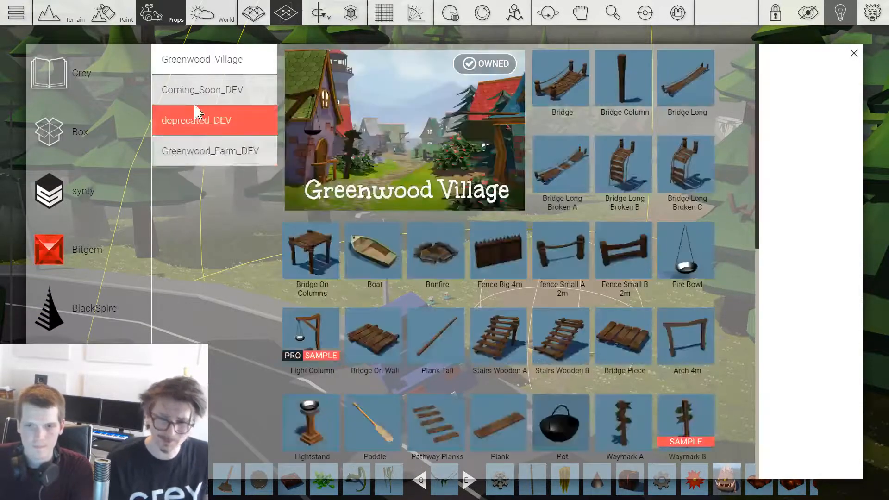
{"action": "left_click", "coordinate": [213, 151]}
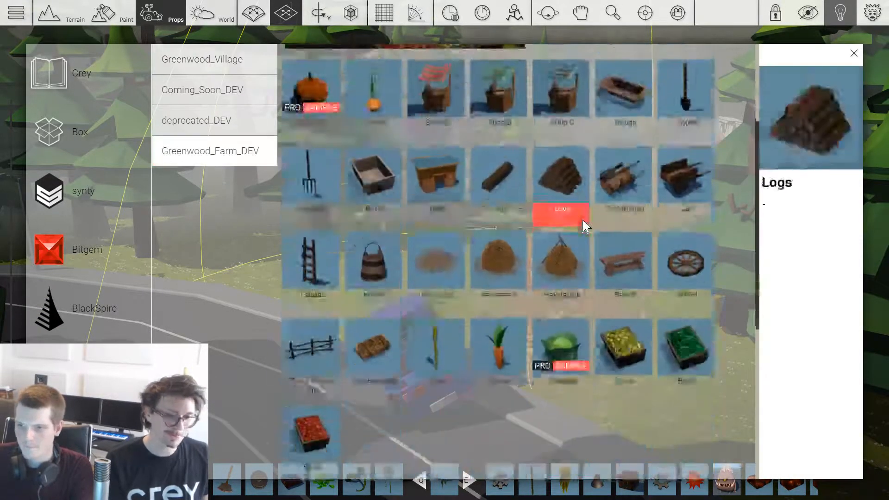
{"action": "scroll", "coordinate": [565, 236], "scroll_direction": "down", "scroll_amount": 2}
{"action": "scroll", "coordinate": [417, 262], "scroll_direction": "up", "scroll_amount": 5}
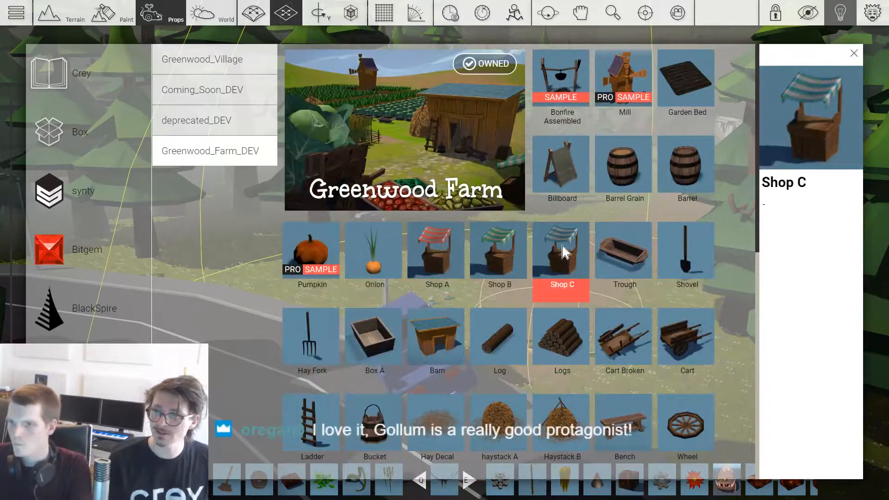
{"action": "scroll", "coordinate": [625, 186], "scroll_direction": "down", "scroll_amount": 8}
{"action": "left_click", "coordinate": [233, 62]}
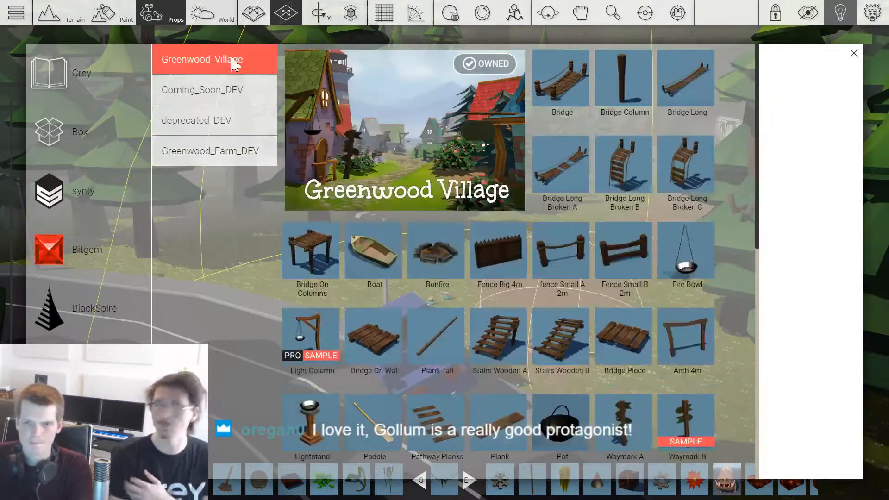
{"action": "scroll", "coordinate": [447, 244], "scroll_direction": "down", "scroll_amount": 3}
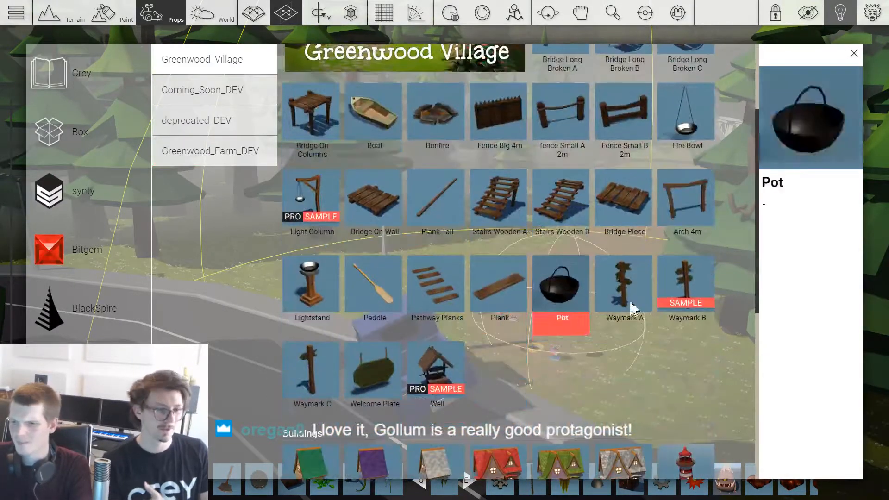
{"action": "left_click", "coordinate": [308, 367]}
{"action": "key", "text": "w"}
{"action": "key", "text": "r"}
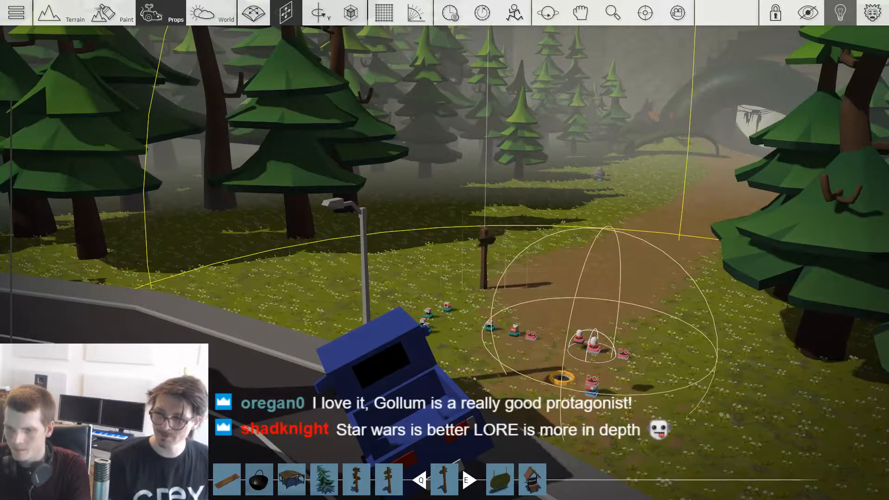
{"action": "key", "text": "w"}
{"action": "right_click_drag", "start_coordinate": [580, 287], "coordinate": [590, 284]}
{"action": "key", "text": "s"}
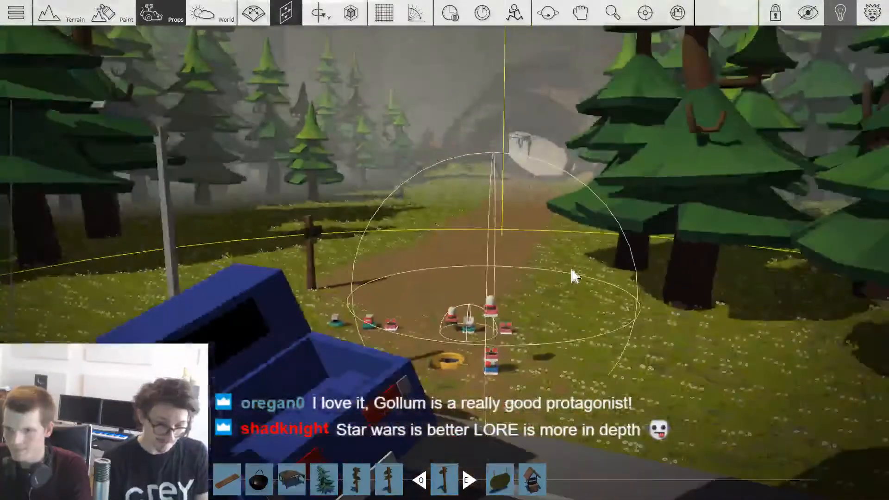
{"action": "key", "text": "w"}
{"action": "key", "text": "w"}
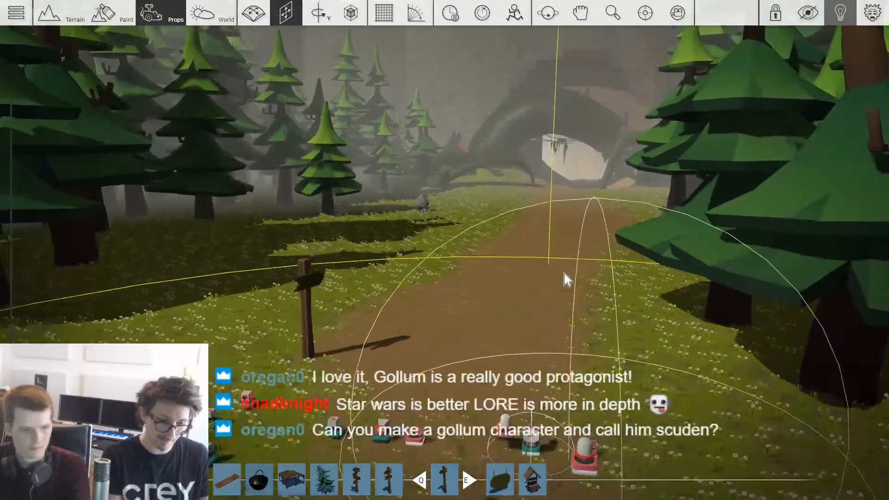
Step: Browse the Greenwood Village and Bitgem packs for more props to dress the path
{"action": "key", "text": "Tab"}
{"action": "scroll", "coordinate": [562, 280], "scroll_direction": "down", "scroll_amount": 6}
{"action": "scroll", "coordinate": [562, 280], "scroll_direction": "up", "scroll_amount": 7}
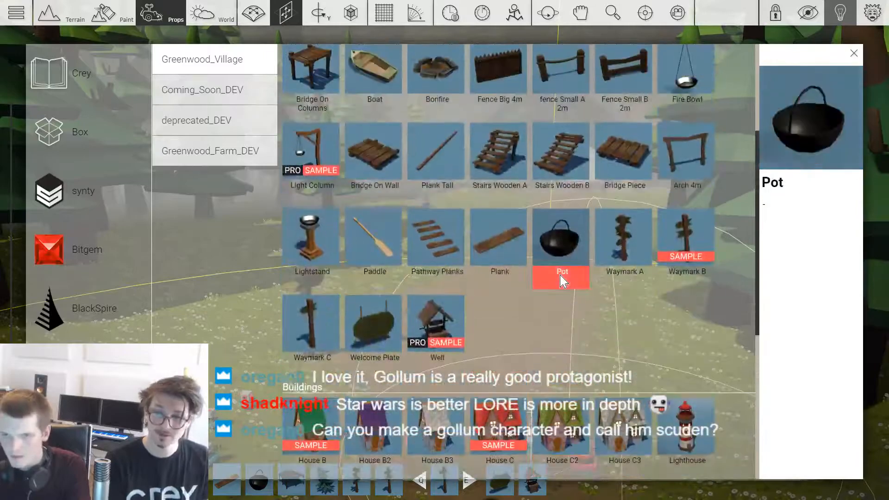
{"action": "scroll", "coordinate": [579, 287], "scroll_direction": "down", "scroll_amount": 4}
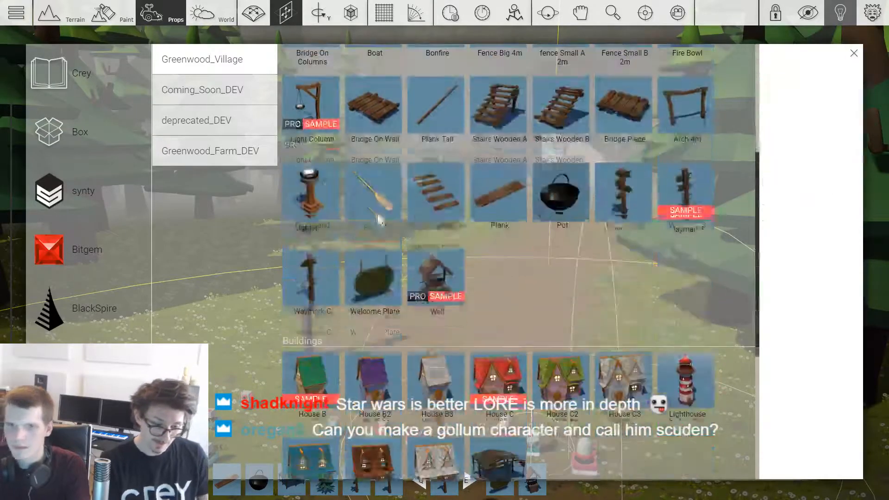
{"action": "left_click", "coordinate": [90, 263]}
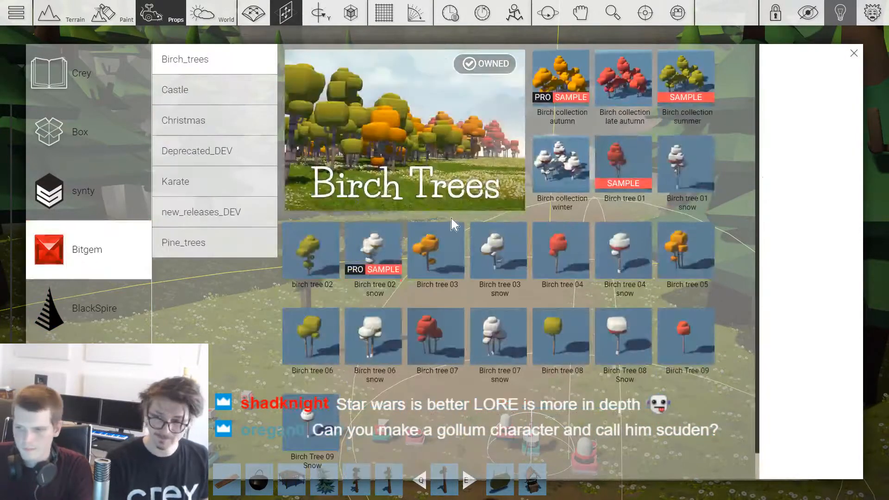
{"action": "key", "text": "Tab"}
{"action": "key", "text": "s"}
{"action": "right_click_drag", "start_coordinate": [479, 242], "coordinate": [370, 243]}
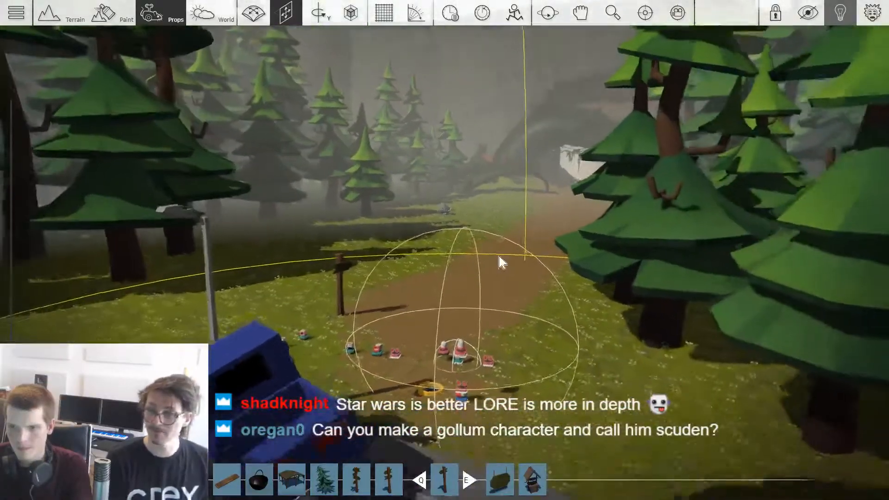
Step: Place several Pine 1 Green trees from the Bitgem Pinetrees pack along both sides of the dirt path
{"action": "key", "text": "Tab"}
{"action": "left_click", "coordinate": [243, 248]}
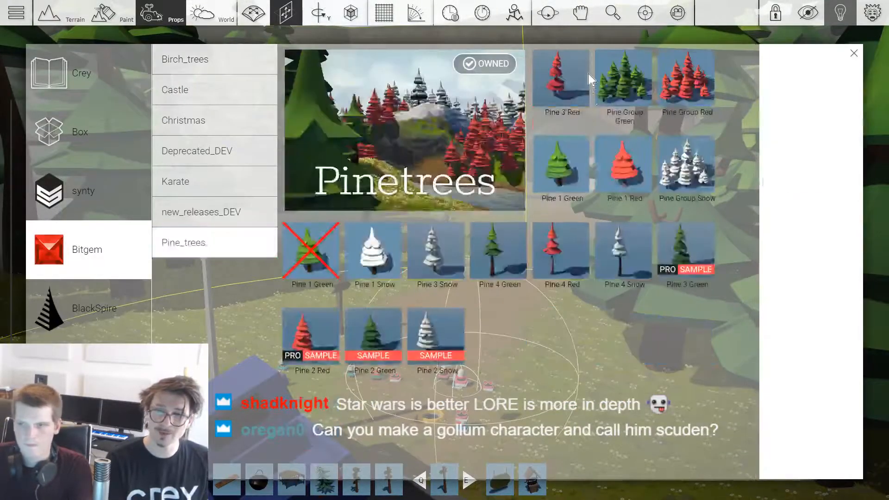
{"action": "left_click", "coordinate": [561, 194]}
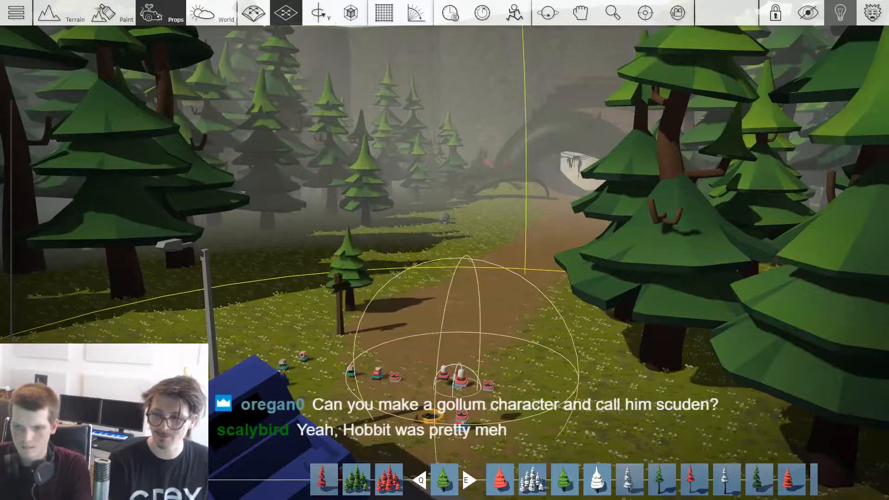
{"action": "key", "text": "a"}
{"action": "right_click_drag", "start_coordinate": [445, 250], "coordinate": [537, 252]}
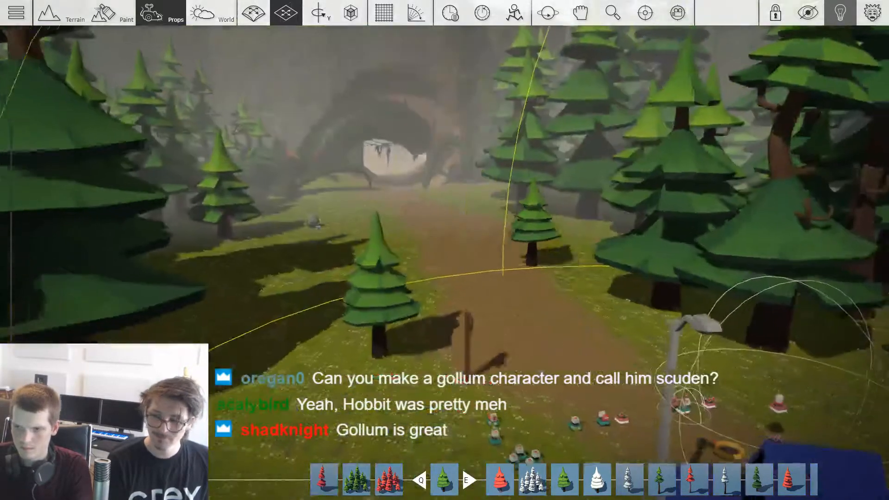
{"action": "key", "text": "4"}
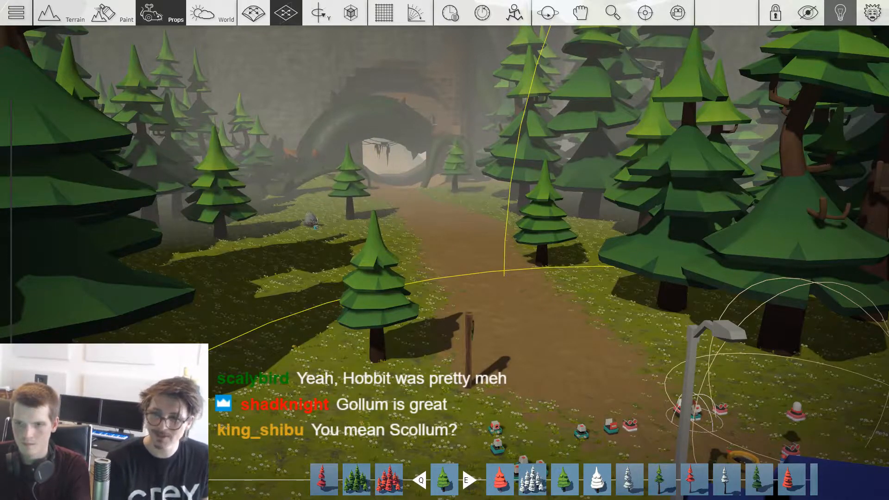
{"action": "right_click_drag", "start_coordinate": [444, 250], "coordinate": [371, 289]}
{"action": "key", "text": "w"}
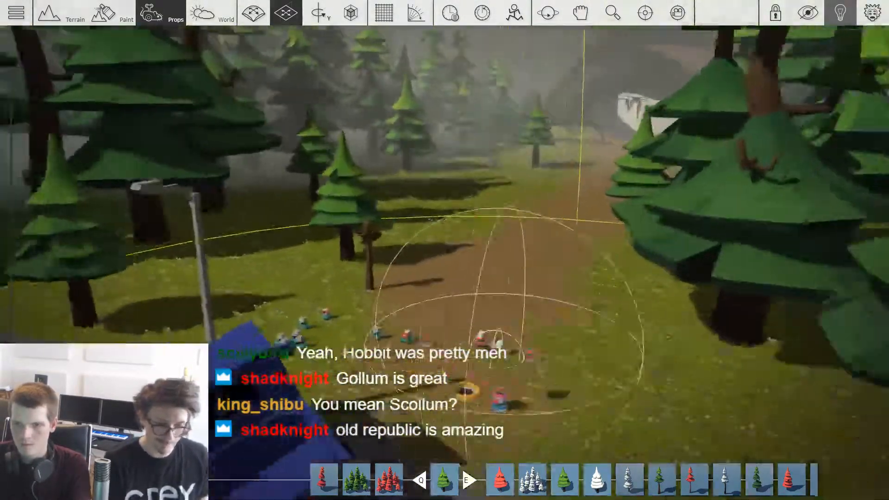
{"action": "right_click_drag", "start_coordinate": [151, 269], "coordinate": [527, 236]}
Step: Examine the signpost and the new pine trees along the path between the crashed car and the cave
{"action": "key", "text": "w"}
{"action": "key", "text": "s"}
{"action": "key", "text": "w"}
{"action": "key", "text": "s"}
{"action": "key", "text": "w"}
{"action": "key", "text": "s"}
{"action": "key", "text": "Tab"}
{"action": "key", "text": "Tab"}
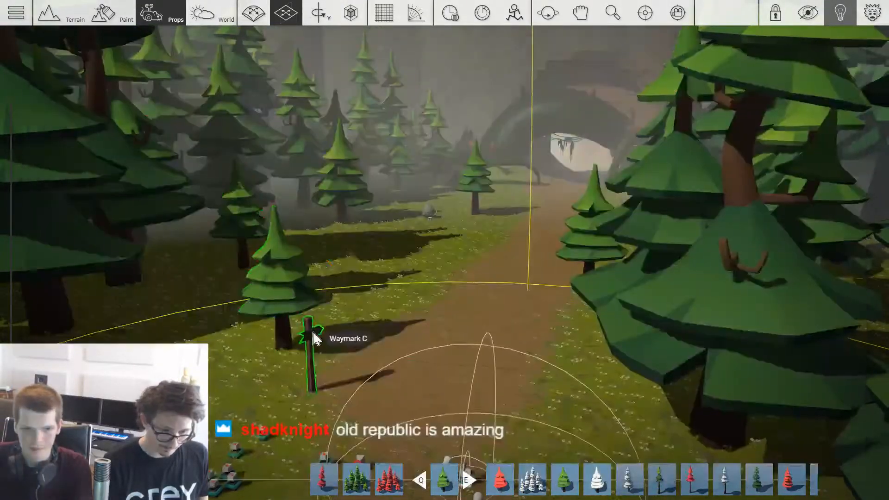
{"action": "key", "text": "s"}
{"action": "key", "text": "w"}
{"action": "key", "text": "w"}
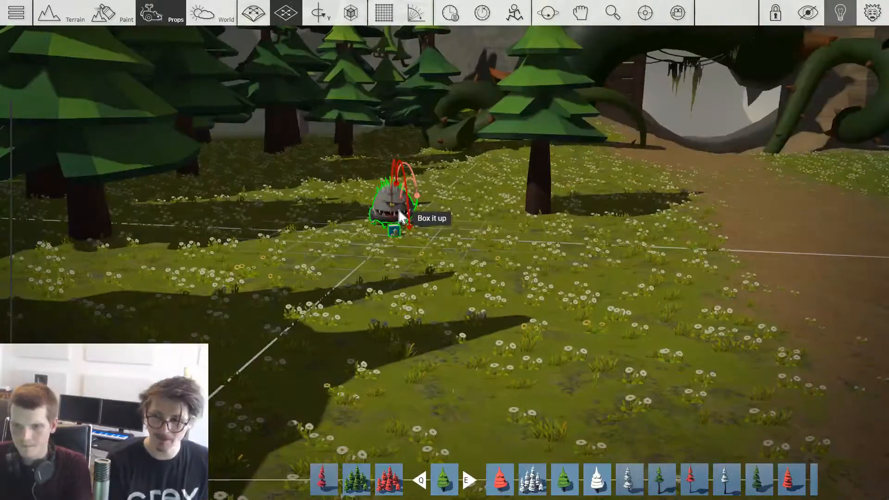
Step: Place a spiky monster with its teal gameplay cube on the dark floor inside the cave
{"action": "key", "text": "w"}
{"action": "left_click_drag", "start_coordinate": [402, 217], "coordinate": [578, 261], "text": "shift"}
{"action": "key", "text": "w"}
{"action": "key", "text": "space"}
{"action": "left_click_drag", "start_coordinate": [579, 262], "coordinate": [699, 190], "text": "shift"}
{"action": "key", "text": "w"}
{"action": "key", "text": "w"}
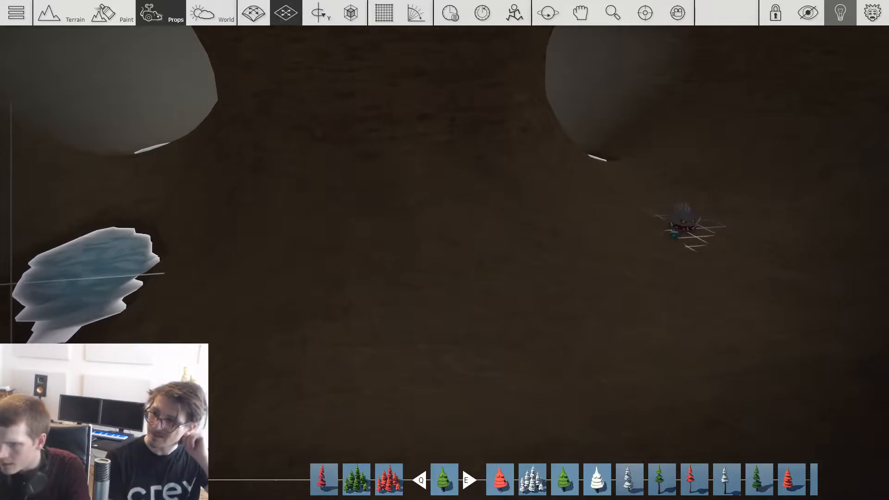
Step: Place a copy of the spiky monster at the edge of the small cave pool and rotate it
{"action": "key", "text": "a"}
{"action": "left_click_drag", "start_coordinate": [174, 238], "coordinate": [183, 213], "text": "shift"}
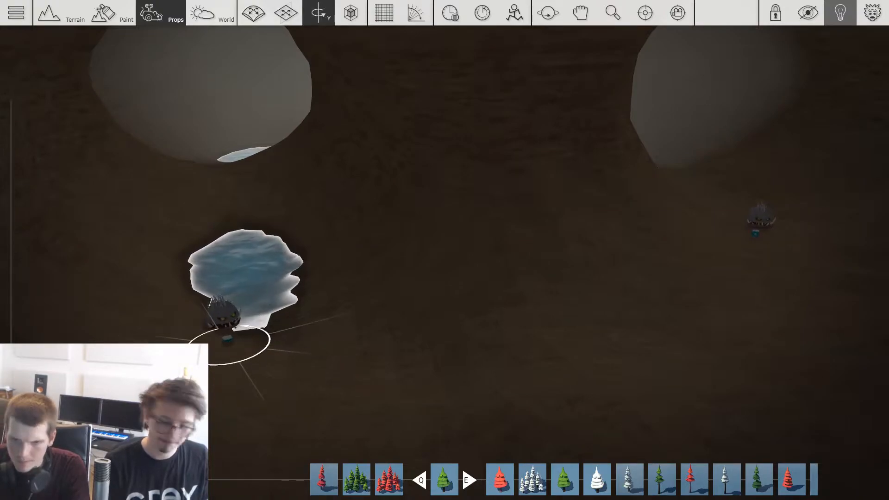
{"action": "left_click_drag", "start_coordinate": [227, 339], "coordinate": [255, 339], "text": "shift"}
{"action": "left_click", "coordinate": [254, 337]}
{"action": "key", "text": "s"}
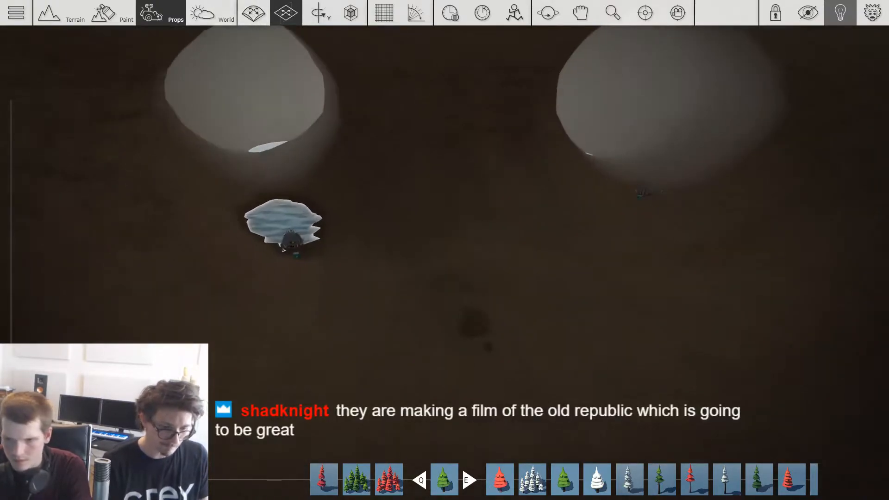
Step: Spread further copies of the monster over the open cave floor in front of the pool and vary their facing directions
{"action": "key", "text": "d"}
{"action": "key", "text": "w"}
{"action": "left_click_drag", "start_coordinate": [493, 314], "coordinate": [502, 313], "text": "shift"}
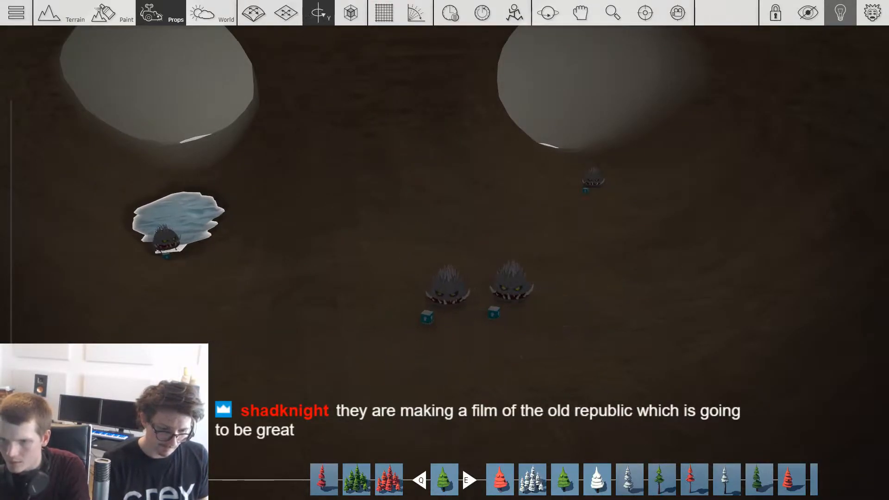
{"action": "key", "text": "s"}
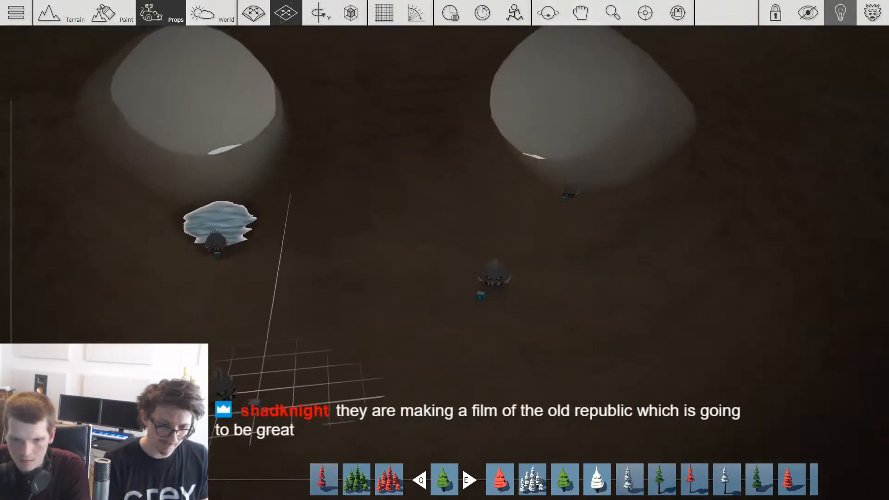
{"action": "key", "text": "s"}
{"action": "key", "text": "w"}
{"action": "key", "text": "a"}
{"action": "left_click", "coordinate": [389, 304]}
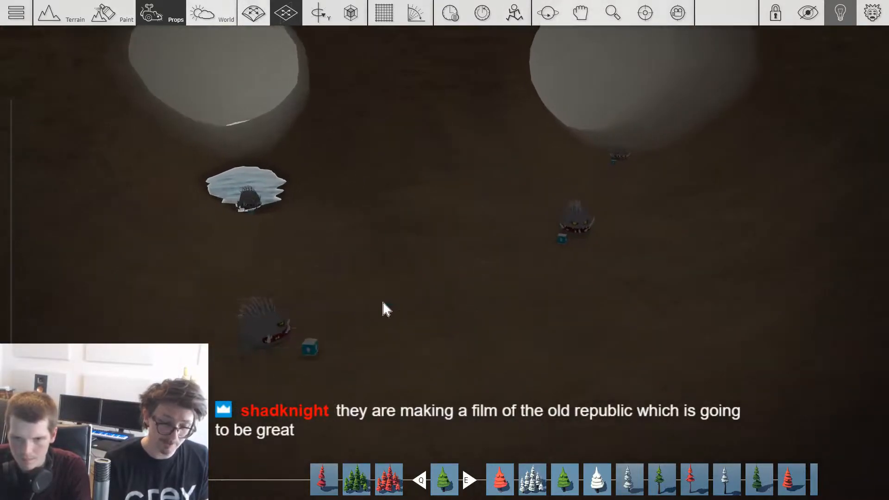
{"action": "left_click_drag", "start_coordinate": [270, 322], "coordinate": [439, 309], "text": "ctrl"}
{"action": "left_click_drag", "start_coordinate": [535, 250], "coordinate": [309, 217], "text": "ctrl"}
Step: Place another monster beside the long pool deeper in the cave and rotate it about the vertical axis
{"action": "key", "text": "w"}
{"action": "key", "text": "a"}
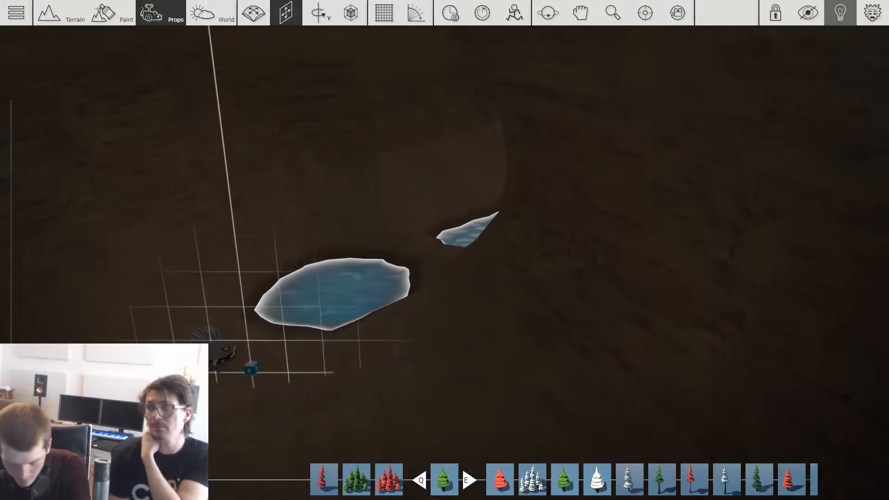
{"action": "key", "text": "s"}
{"action": "right_click_drag", "start_coordinate": [444, 250], "coordinate": [370, 261]}
{"action": "key", "text": "w"}
{"action": "key", "text": "r"}
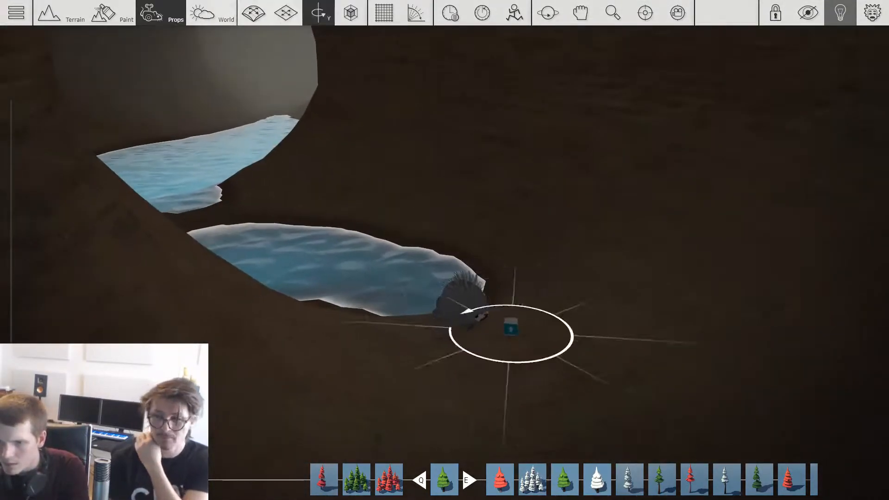
{"action": "left_click_drag", "start_coordinate": [511, 327], "coordinate": [191, 261], "text": "ctrl"}
{"action": "key", "text": "space"}
Step: Duplicate the monster again at the shore of the large pool farther inside the cave
{"action": "key", "text": "w"}
{"action": "right_click_drag", "start_coordinate": [191, 260], "coordinate": [278, 365]}
{"action": "key", "text": "space"}
{"action": "mouse_move", "coordinate": [278, 366]}
{"action": "left_mouse_down"}
{"action": "mouse_move", "coordinate": [278, 403]}
{"action": "mouse_move", "coordinate": [273, 369]}
{"action": "left_mouse_up"}
{"action": "key", "text": "space"}
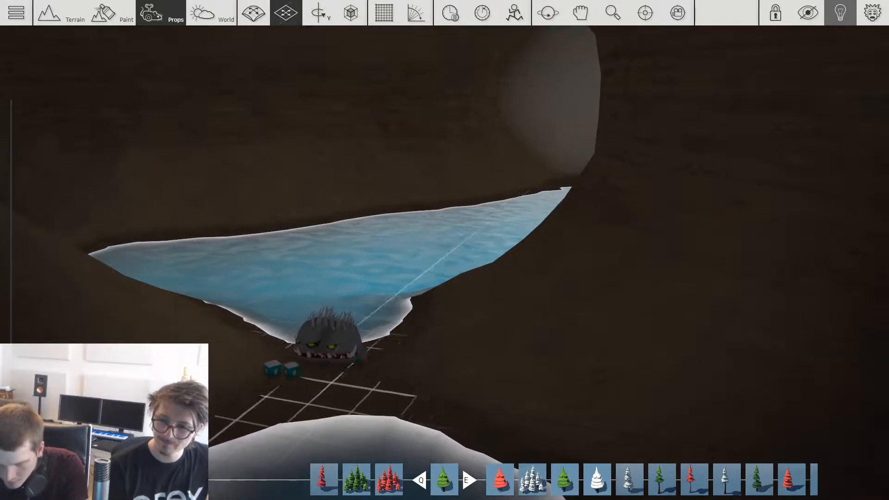
Step: Place another spiky monster beside the others on the floor just inside the vine-covered cave entrance
{"action": "scroll", "coordinate": [275, 369], "scroll_direction": "down", "scroll_amount": 12}
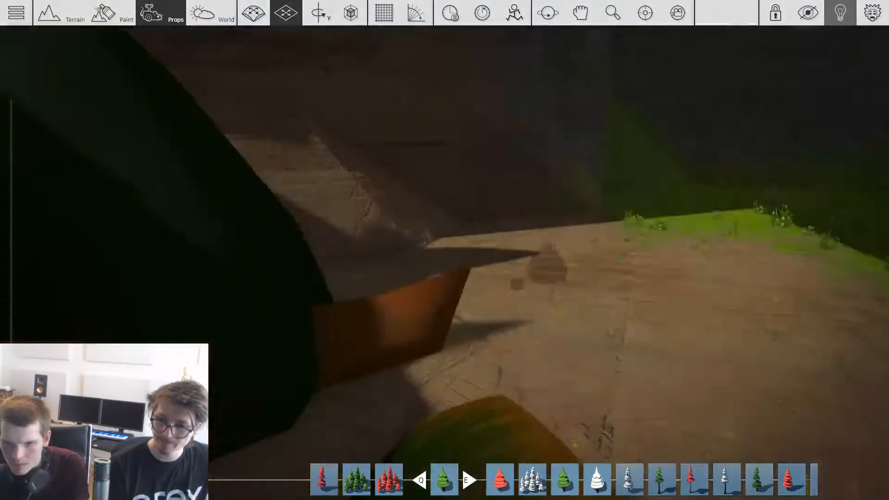
{"action": "scroll", "coordinate": [444, 250], "scroll_direction": "up", "scroll_amount": 5}
{"action": "scroll", "coordinate": [444, 250], "scroll_direction": "down", "scroll_amount": 8}
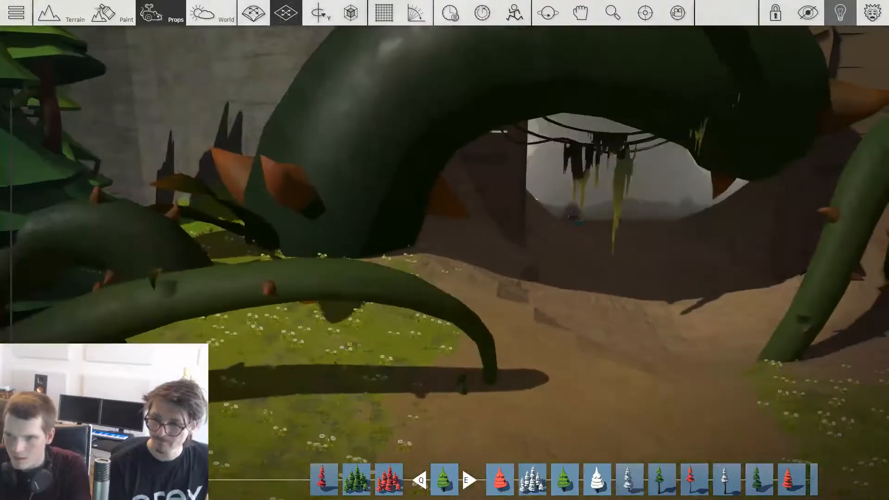
{"action": "key", "text": "d"}
{"action": "key", "text": "w"}
{"action": "key", "text": "space"}
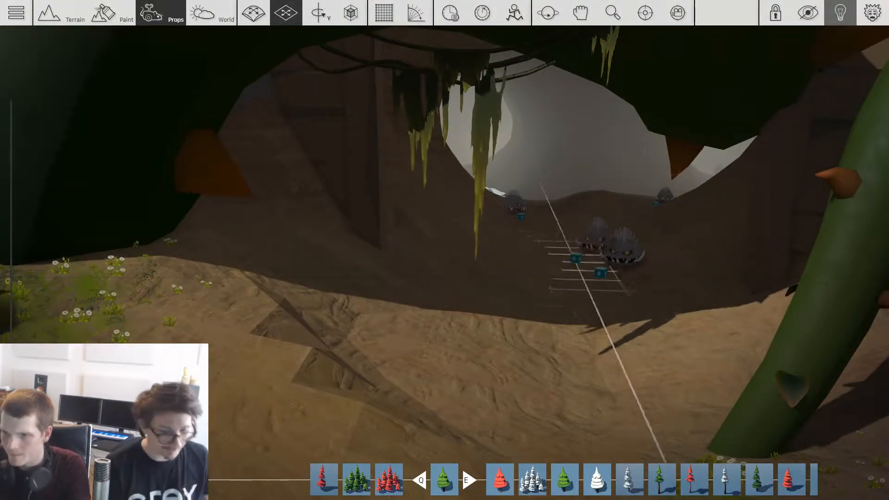
{"action": "key", "text": "w"}
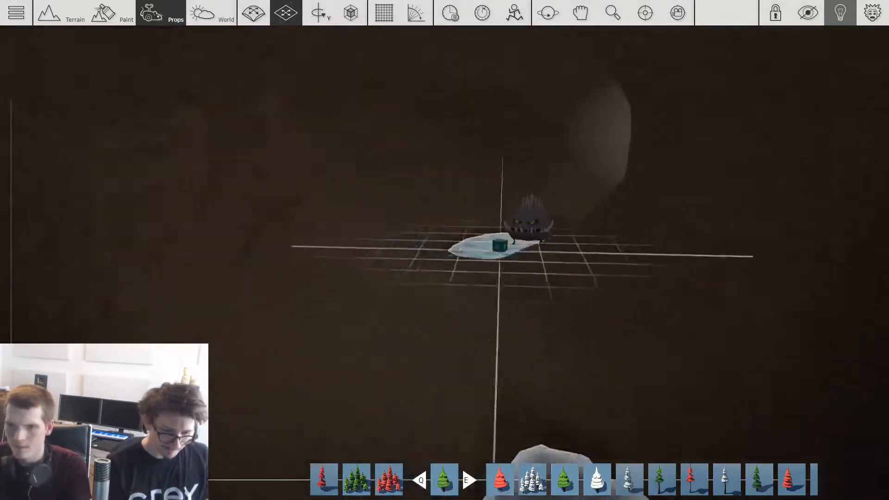
Step: Place further monster copies along the shores of the cave pools and on the dark floor beyond them
{"action": "key", "text": "w"}
{"action": "key", "text": "space"}
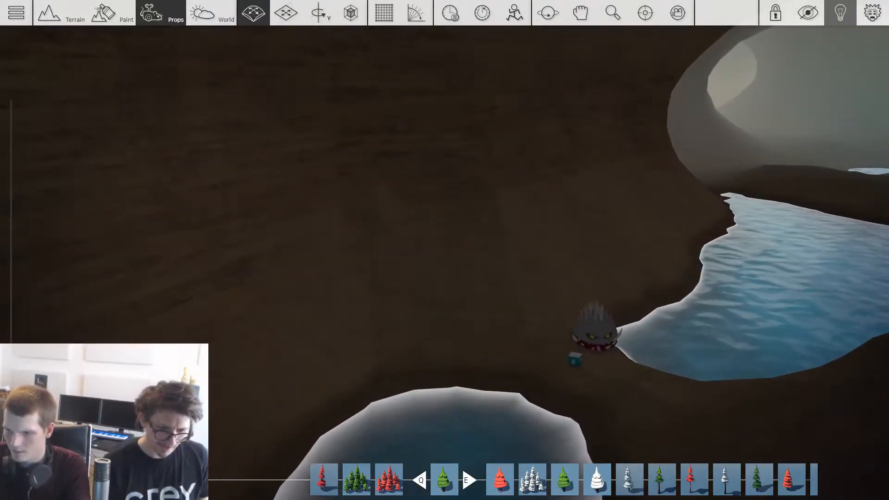
{"action": "key", "text": "w"}
{"action": "key", "text": "s"}
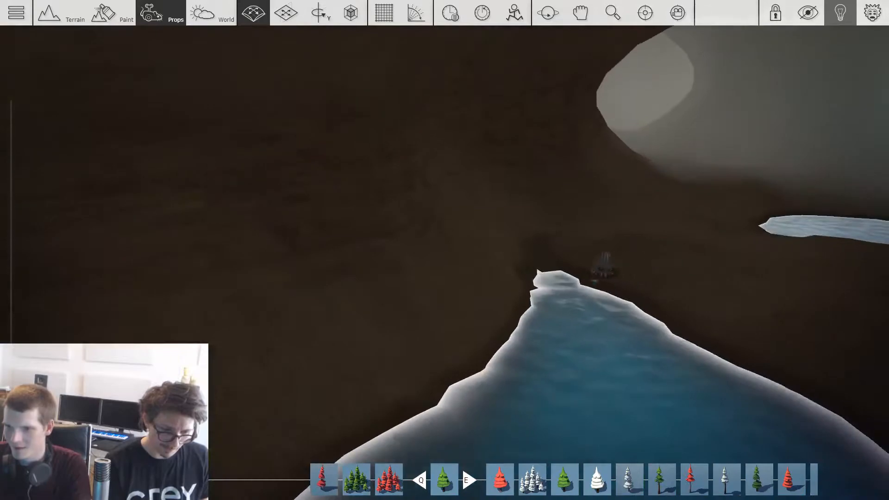
{"action": "key", "text": "w"}
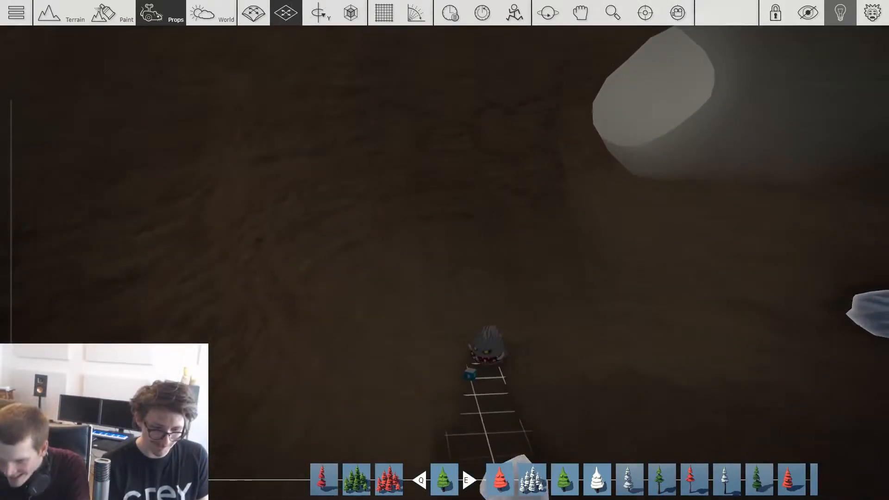
{"action": "key", "text": "d"}
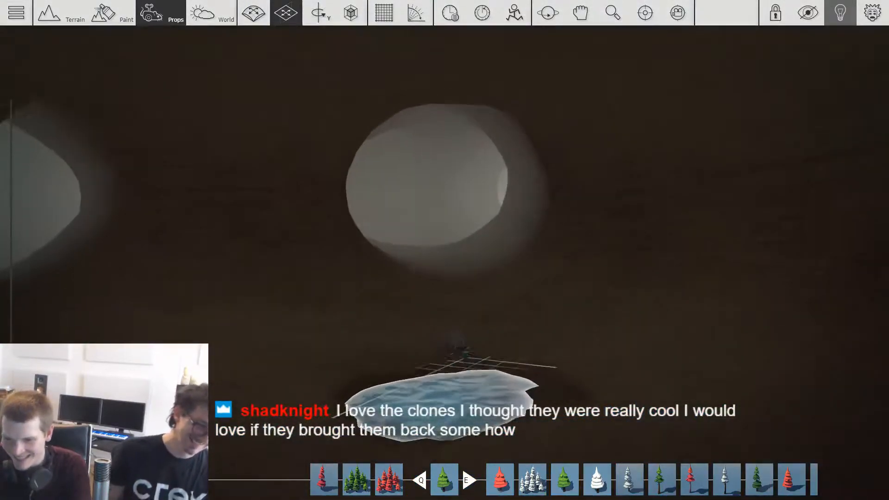
Step: Spread several monsters across the floor between the small pool and the two tunnel openings
{"action": "key", "text": "shift"}
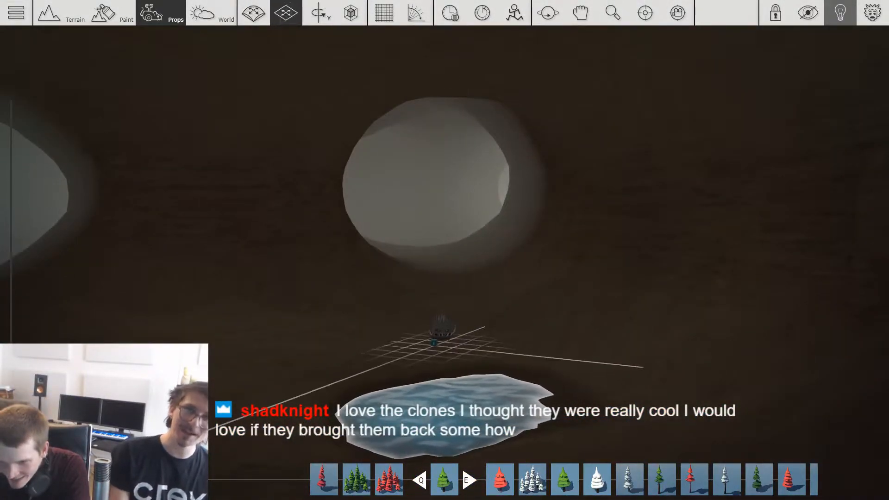
{"action": "key", "text": "a"}
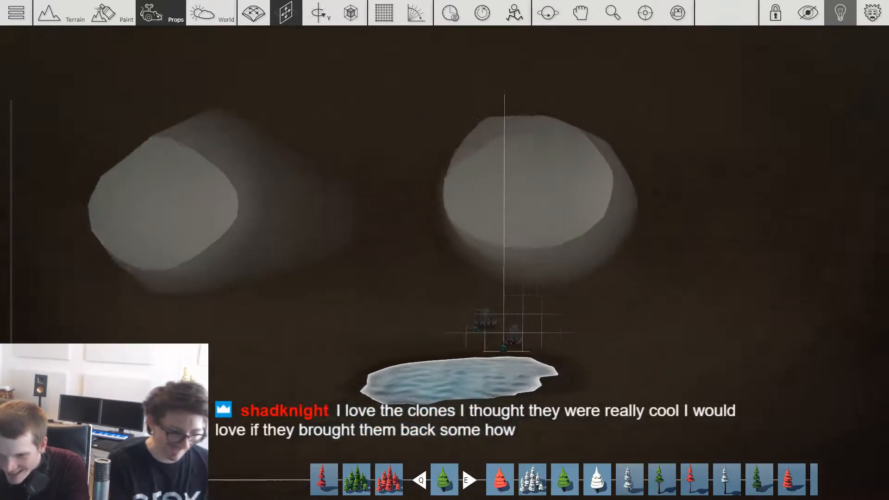
{"action": "left_click_drag", "start_coordinate": [279, 331], "coordinate": [367, 319], "text": "shift"}
{"action": "key", "text": "w"}
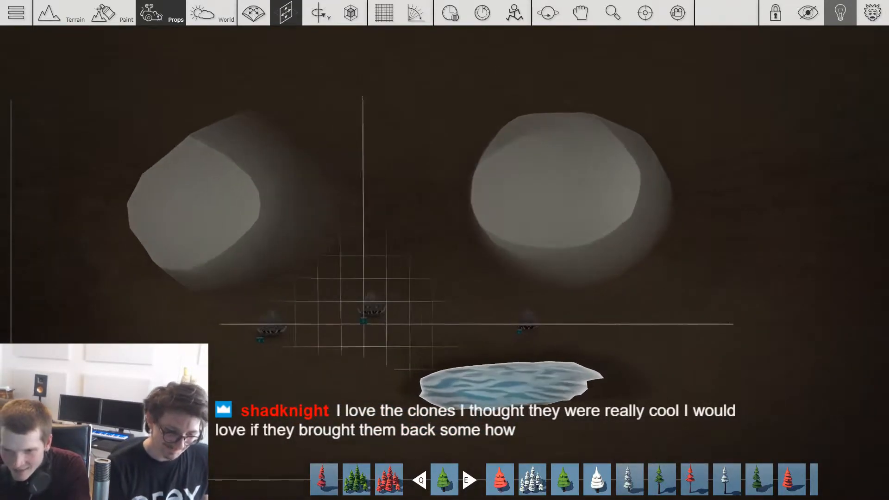
{"action": "key", "text": "w"}
{"action": "key", "text": "w"}
{"action": "key", "text": "d"}
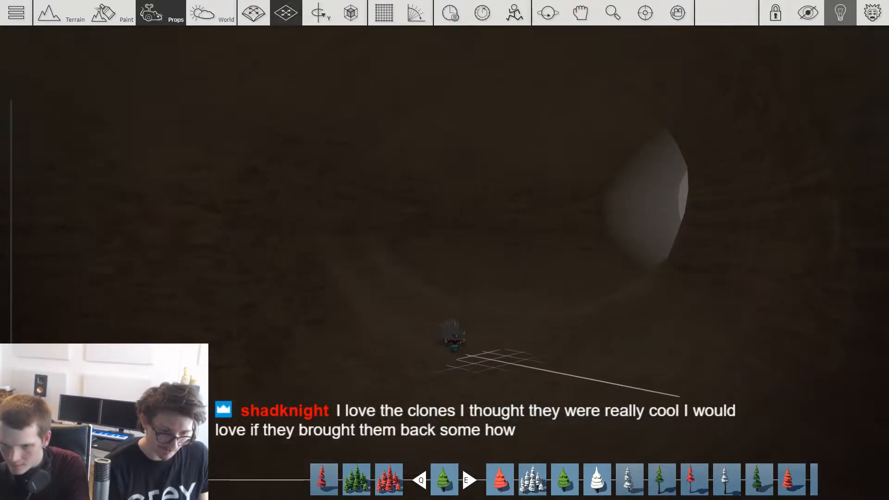
Step: Place another monster in the next chamber and shift it across the floor in front of the tunnel opening
{"action": "key", "text": "w"}
{"action": "left_click_drag", "start_coordinate": [456, 350], "coordinate": [604, 382], "text": "shift"}
{"action": "key", "text": "a"}
{"action": "key", "text": "d"}
Step: Position more monsters farther along the dark passage and rotate one about the vertical axis
{"action": "key", "text": "d"}
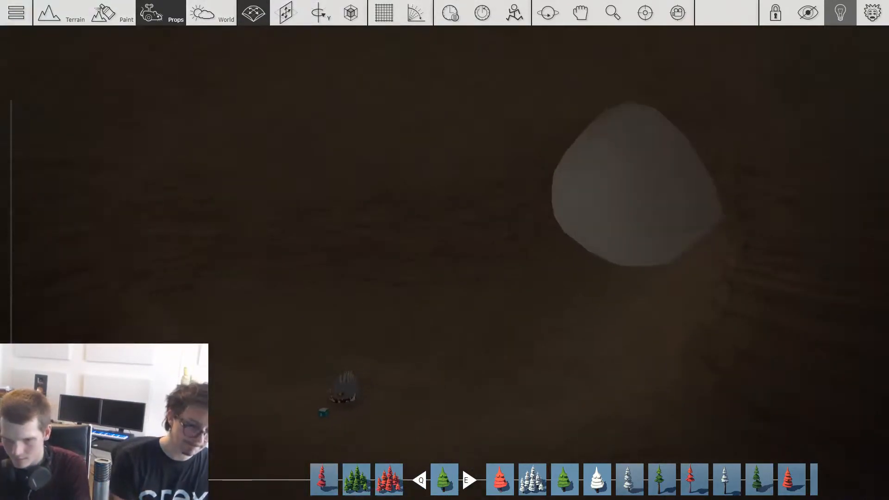
{"action": "left_click_drag", "start_coordinate": [587, 347], "coordinate": [555, 347], "text": "shift"}
{"action": "key", "text": "w"}
{"action": "key", "text": "d"}
{"action": "key", "text": "a"}
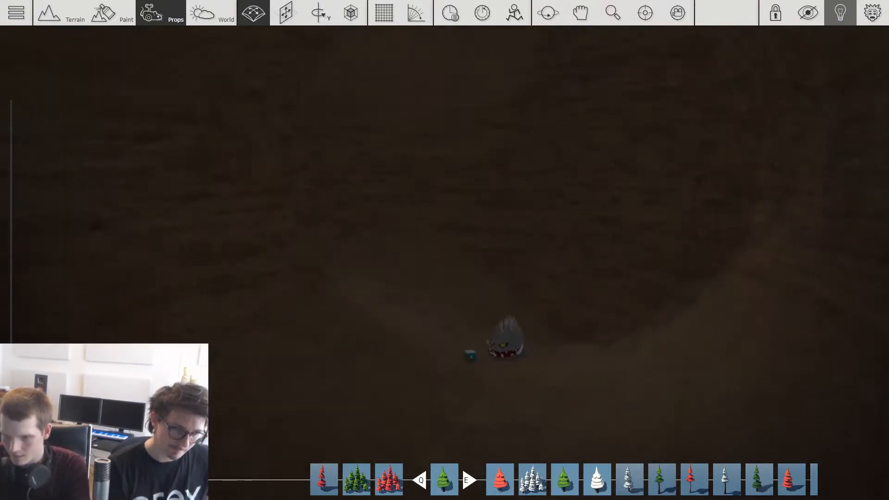
{"action": "key", "text": "a"}
{"action": "left_click_drag", "start_coordinate": [471, 362], "coordinate": [419, 359], "text": "shift"}
{"action": "middle_click_drag", "start_coordinate": [384, 317], "coordinate": [361, 259]}
{"action": "left_click_drag", "start_coordinate": [369, 267], "coordinate": [384, 282], "text": "ctrl"}
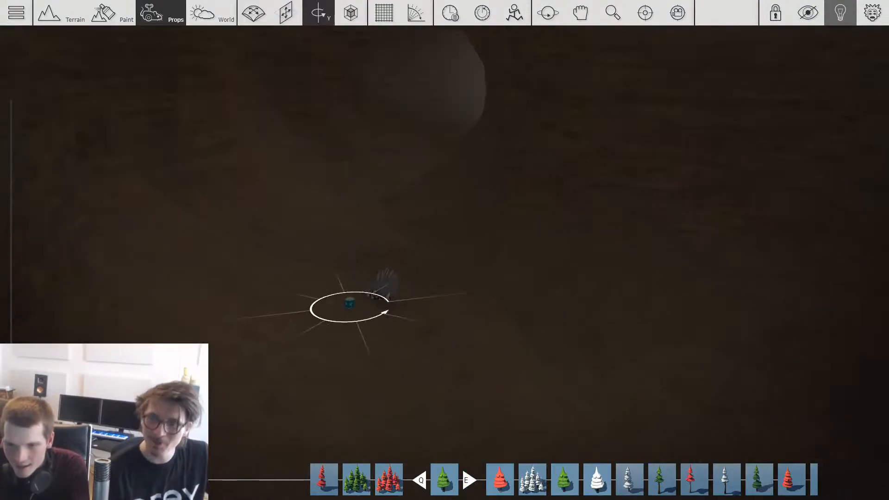
Step: Place a monster on the floor below the wide tunnel opening and turn it about the vertical axis
{"action": "middle_click_drag", "start_coordinate": [254, 287], "coordinate": [505, 296]}
{"action": "middle_click_drag", "start_coordinate": [569, 234], "coordinate": [566, 224]}
{"action": "left_click_drag", "start_coordinate": [566, 224], "coordinate": [567, 226], "text": "ctrl"}
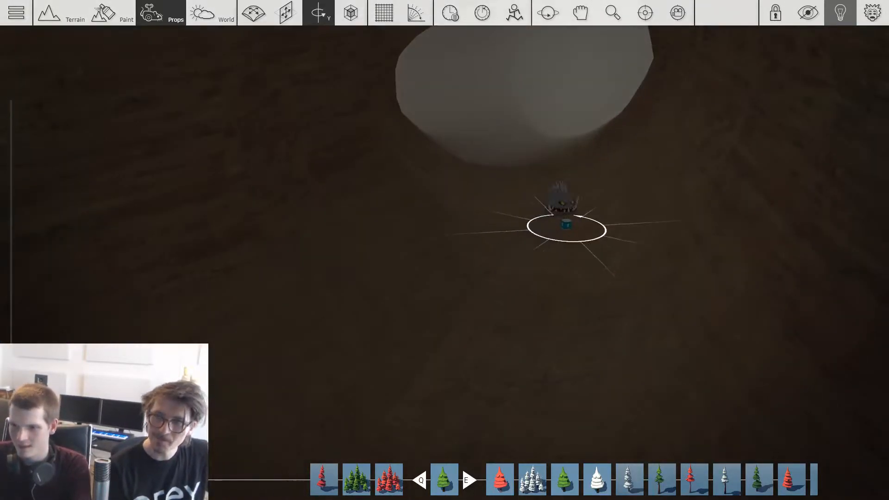
Step: Place another monster on the passage floor past the wide tunnel opening and adjust its height and position
{"action": "middle_click_drag", "start_coordinate": [503, 173], "coordinate": [503, 241]}
{"action": "left_click_drag", "start_coordinate": [630, 232], "coordinate": [568, 234]}
{"action": "left_click_drag", "start_coordinate": [526, 162], "coordinate": [553, 176]}
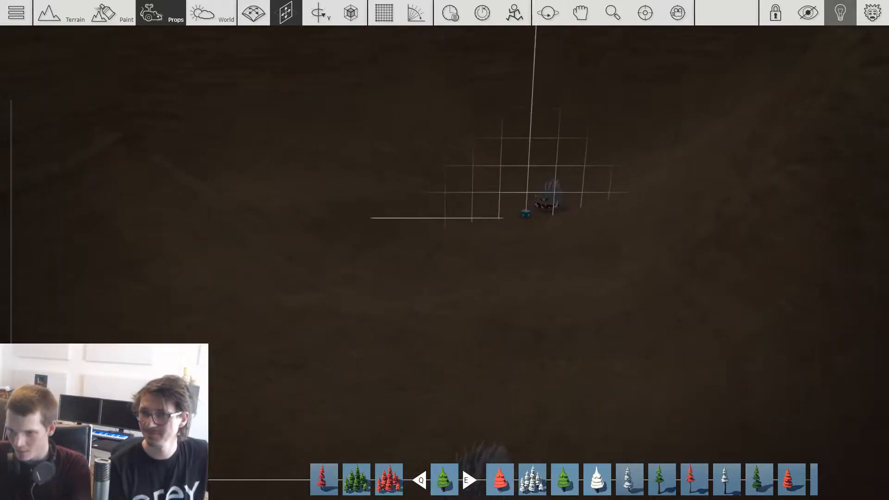
{"action": "left_click_drag", "start_coordinate": [519, 203], "coordinate": [521, 198]}
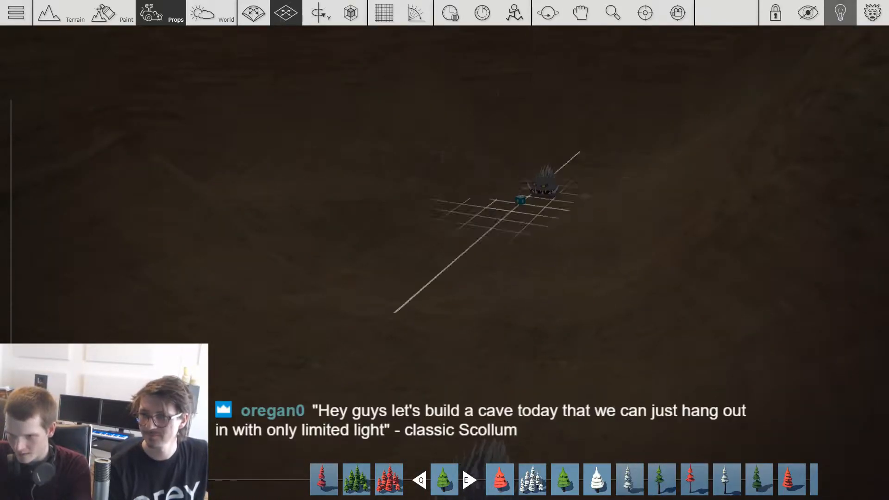
Step: Examine the layout of the whole cave tunnel system from outside the terrain
{"action": "scroll", "coordinate": [445, 250], "scroll_direction": "down", "scroll_amount": 5}
{"action": "middle_click_drag", "start_coordinate": [445, 250], "coordinate": [380, 190]}
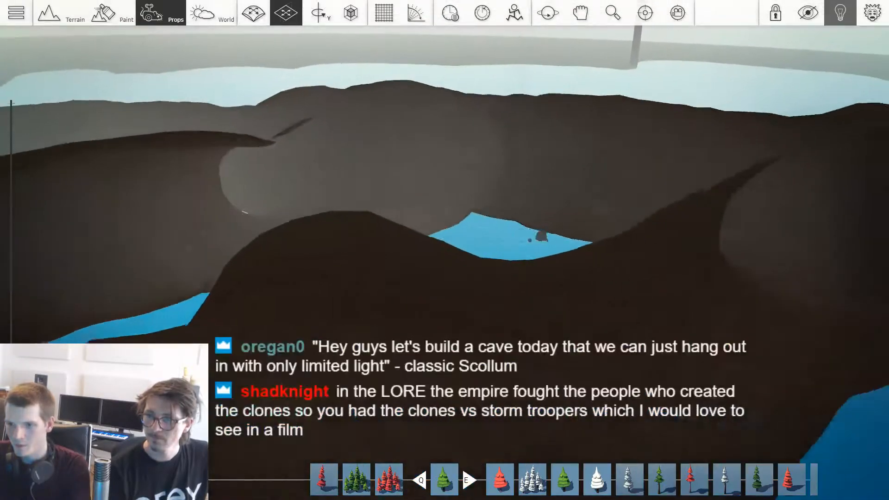
{"action": "scroll", "coordinate": [444, 250], "scroll_direction": "down", "scroll_amount": 4}
{"action": "middle_click_drag", "start_coordinate": [444, 250], "coordinate": [408, 238]}
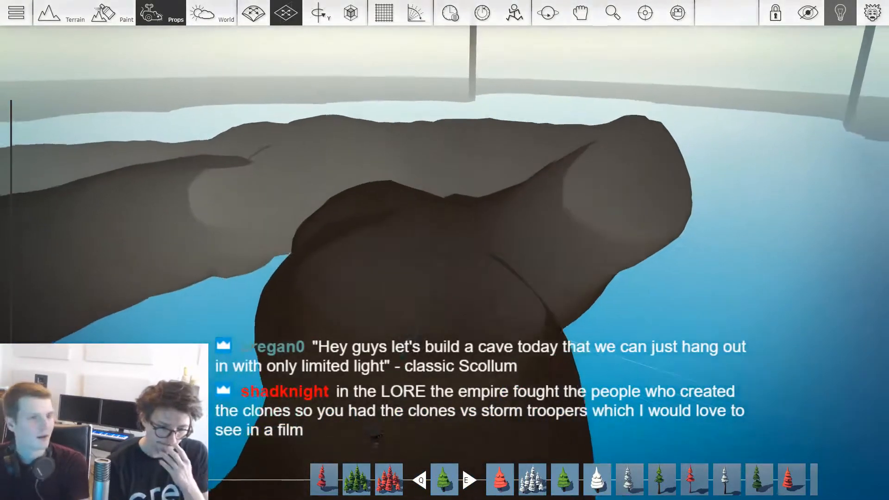
{"action": "scroll", "coordinate": [445, 250], "scroll_direction": "down", "scroll_amount": 1}
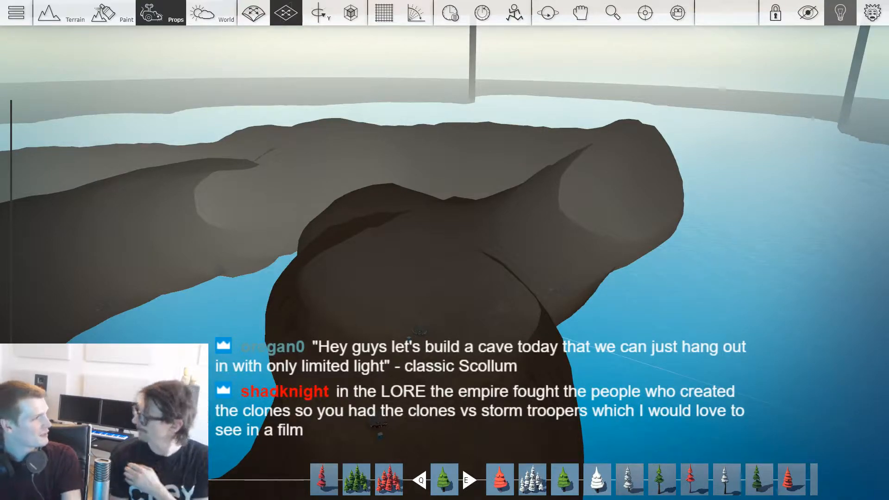
{"action": "scroll", "coordinate": [445, 250], "scroll_direction": "up", "scroll_amount": 5}
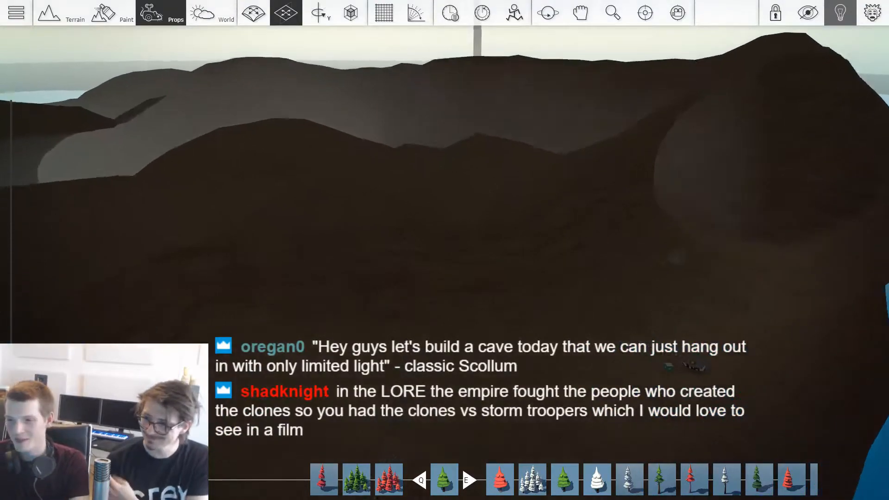
{"action": "scroll", "coordinate": [445, 250], "scroll_direction": "up", "scroll_amount": 8}
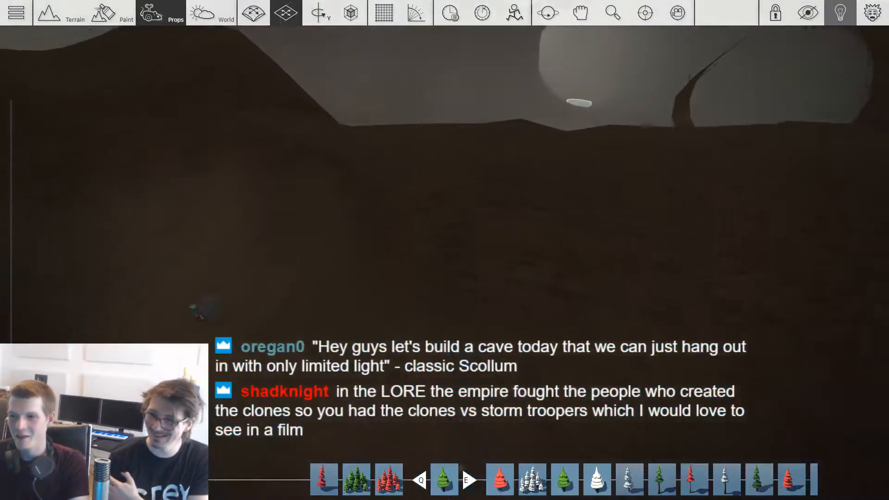
Step: Place a monster on the dark cave floor near the tunnel opening and rotate it about the vertical axis
{"action": "key", "text": "shift+w"}
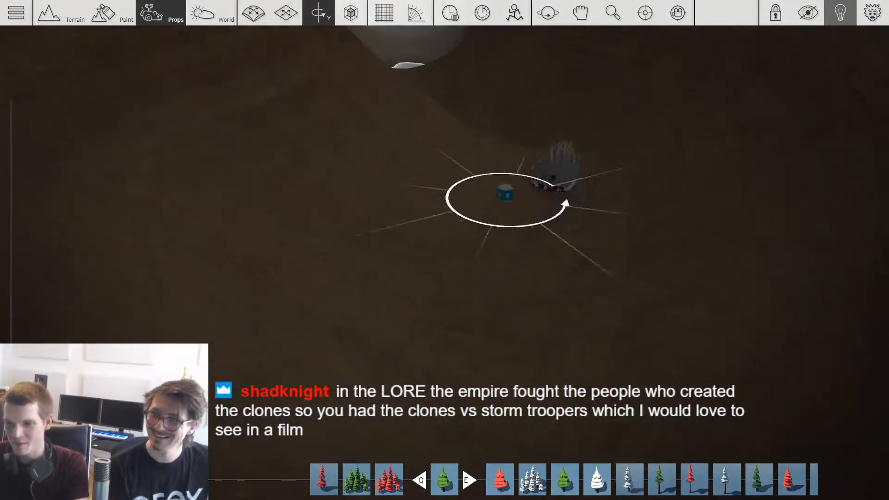
{"action": "key", "text": "2"}
{"action": "key", "text": "2"}
{"action": "middle_click_drag", "start_coordinate": [496, 201], "coordinate": [526, 125]}
{"action": "key", "text": "1"}
Step: Move another monster copy down the passage floor and set it in place
{"action": "scroll", "coordinate": [446, 140], "scroll_direction": "down", "scroll_amount": 2}
{"action": "left_click_drag", "start_coordinate": [452, 165], "coordinate": [452, 223]}
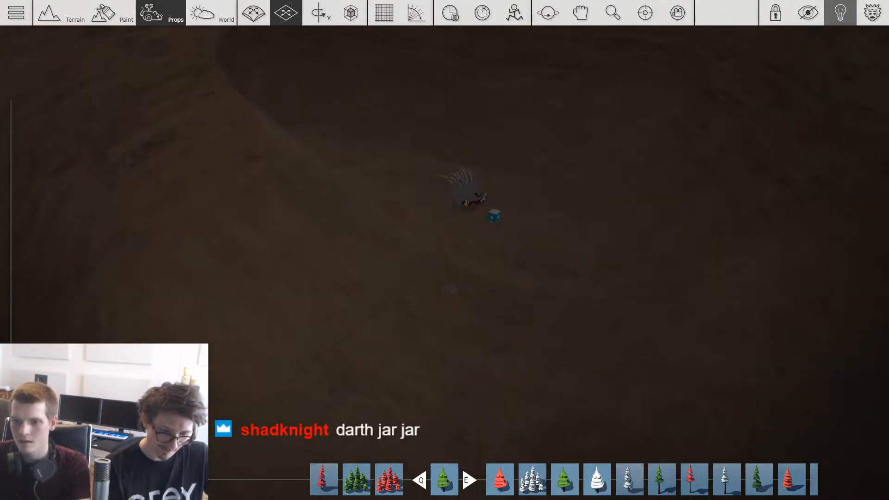
{"action": "middle_click_drag", "start_coordinate": [494, 224], "coordinate": [529, 252]}
{"action": "left_click_drag", "start_coordinate": [530, 252], "coordinate": [521, 319]}
{"action": "left_click", "coordinate": [521, 320]}
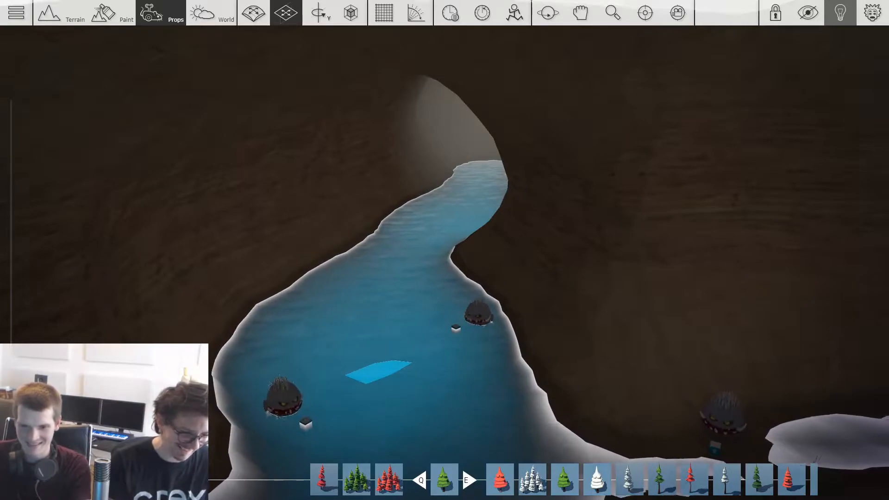
Step: Place monsters in the water along both banks of the winding cave river and vary their facing directions
{"action": "key", "text": "w"}
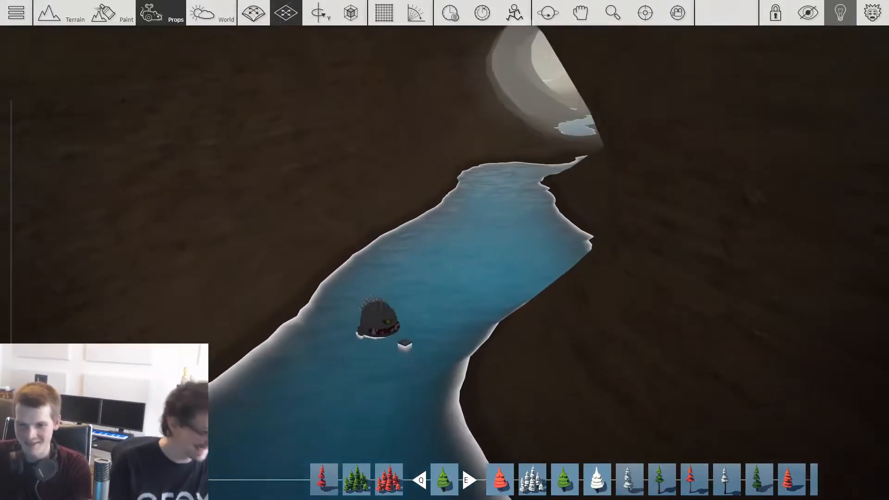
{"action": "key", "text": "s"}
{"action": "key", "text": "a"}
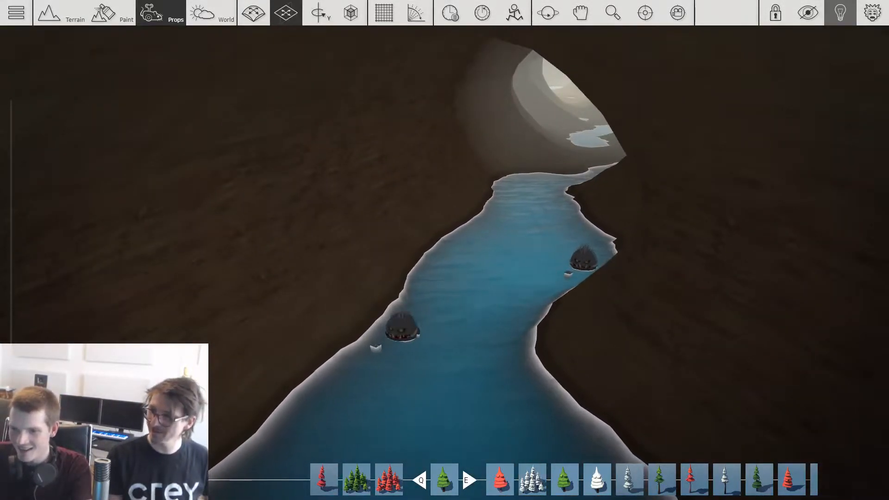
{"action": "key", "text": "w"}
{"action": "key", "text": "a"}
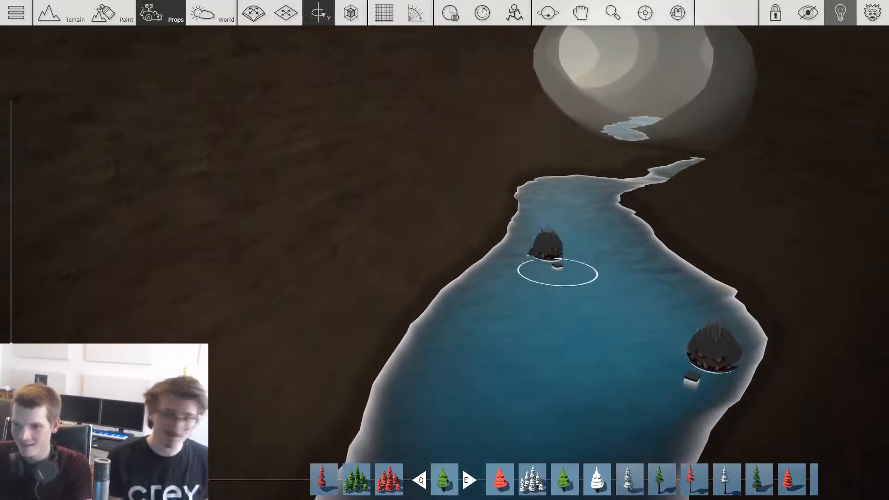
Step: Add monsters at the narrow river channel and in the adjoining shallow pool
{"action": "key", "text": "w"}
{"action": "key", "text": "d"}
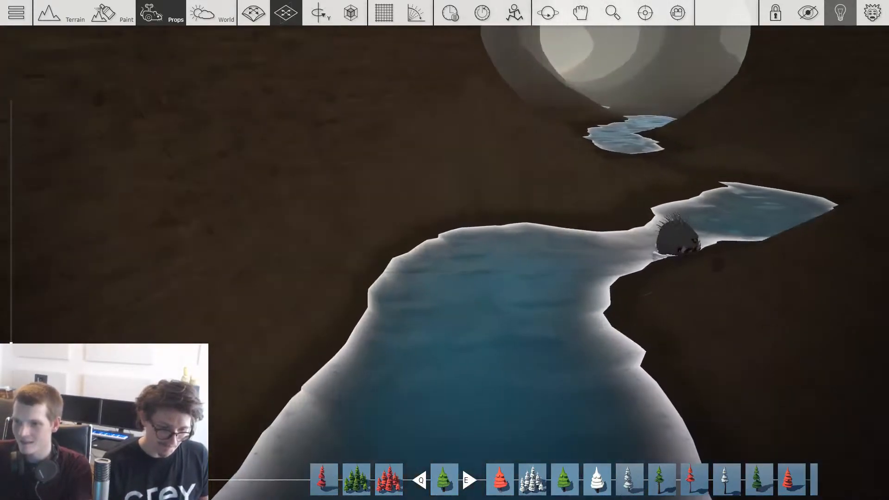
{"action": "key", "text": "w"}
{"action": "key", "text": "d"}
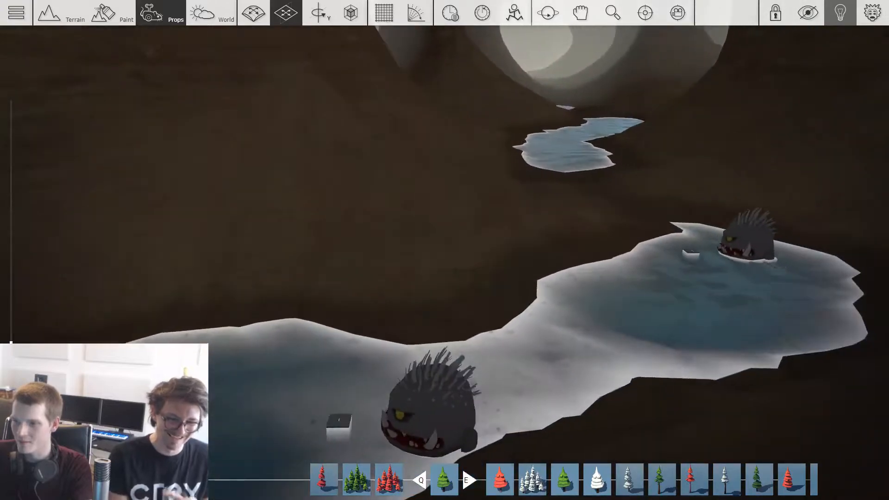
Step: Rotate and position further monster copies beyond the shallow pool toward the far tunnels
{"action": "key", "text": "r"}
{"action": "left_click_drag", "start_coordinate": [466, 216], "coordinate": [877, 287], "text": "shift"}
{"action": "key", "text": "w"}
{"action": "key", "text": "w"}
{"action": "key", "text": "w"}
{"action": "mouse_move", "coordinate": [877, 287]}
{"action": "right_mouse_down"}
{"action": "mouse_move", "coordinate": [815, 186]}
{"action": "mouse_move", "coordinate": [731, 199]}
{"action": "mouse_move", "coordinate": [740, 204]}
{"action": "mouse_move", "coordinate": [755, 190]}
{"action": "mouse_move", "coordinate": [727, 209]}
{"action": "mouse_move", "coordinate": [746, 218]}
{"action": "mouse_move", "coordinate": [686, 204]}
{"action": "mouse_move", "coordinate": [667, 213]}
{"action": "mouse_move", "coordinate": [727, 218]}
{"action": "mouse_move", "coordinate": [725, 230]}
{"action": "mouse_move", "coordinate": [685, 248]}
{"action": "right_mouse_up"}
{"action": "key", "text": "1"}
{"action": "right_click_drag", "start_coordinate": [507, 227], "coordinate": [500, 220]}
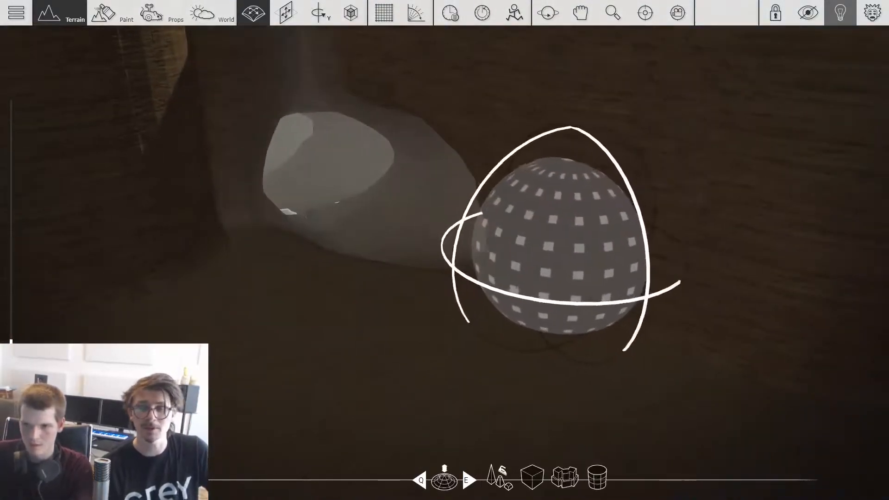
Step: Resize the spherical terrain brush and position it on the cave floor beside the side tunnel opening
{"action": "key", "text": "4"}
{"action": "scroll", "coordinate": [562, 247], "scroll_direction": "down", "scroll_amount": 4}
{"action": "key", "text": "a"}
{"action": "right_click_drag", "start_coordinate": [584, 298], "coordinate": [625, 294]}
{"action": "key", "text": "2"}
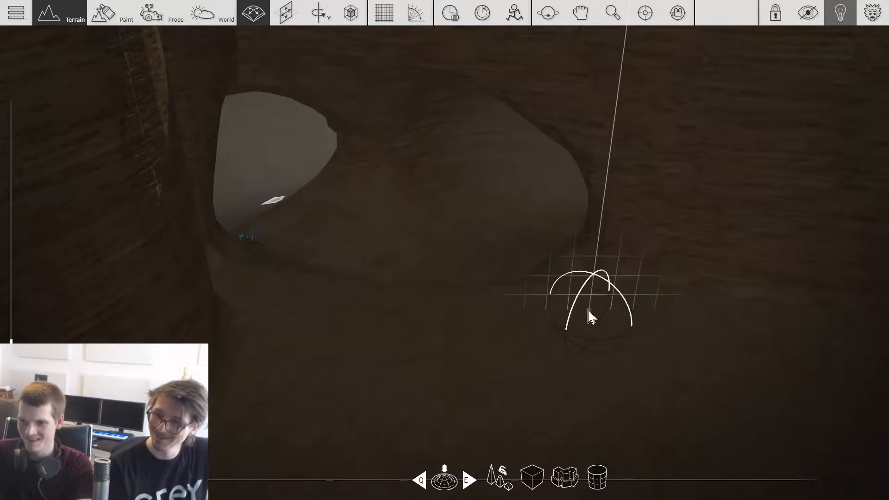
{"action": "key", "text": "2"}
{"action": "key", "text": "4"}
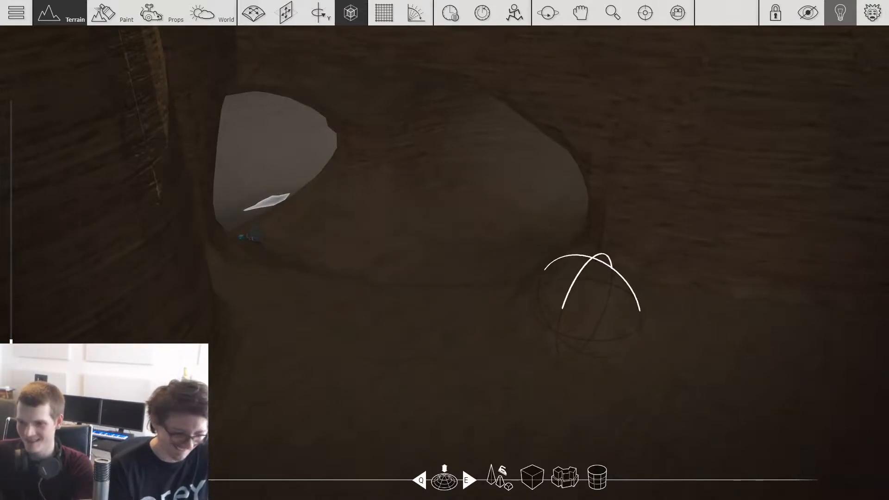
Step: Fill the side tunnel openings with terrain using the spherical brush to wall them off
{"action": "key", "text": "1"}
{"action": "key", "text": "2"}
{"action": "key", "text": "1"}
{"action": "key", "text": "2"}
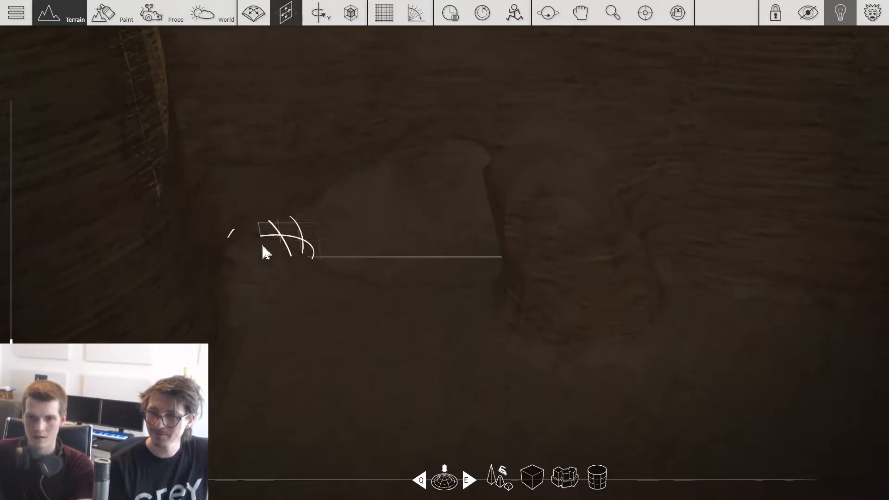
Step: Switch to prop editing in the cave and save the game under the title The Abandoned Mine
{"action": "key", "text": "F3"}
{"action": "right_click_drag", "start_coordinate": [412, 265], "coordinate": [504, 314]}
{"action": "left_click_drag", "start_coordinate": [504, 313], "coordinate": [538, 398]}
{"action": "key", "text": "1"}
{"action": "right_click_drag", "start_coordinate": [538, 398], "coordinate": [574, 298]}
{"action": "key", "text": "Escape"}
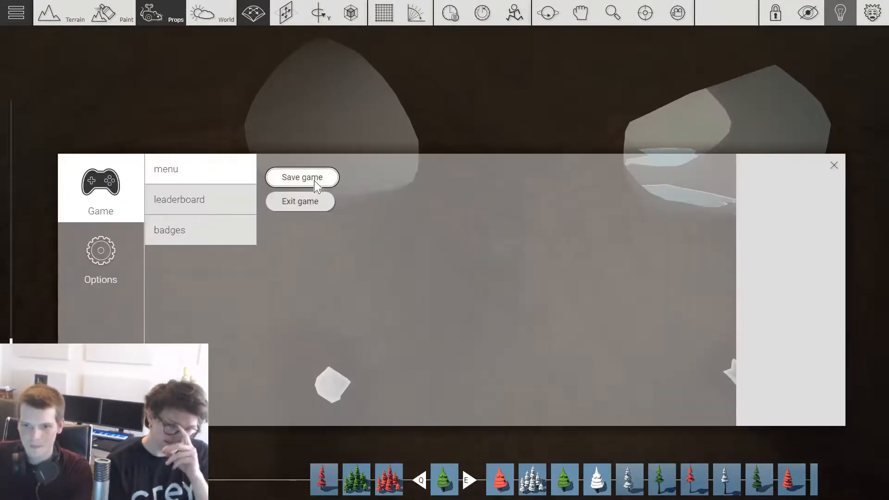
{"action": "left_click", "coordinate": [314, 183]}
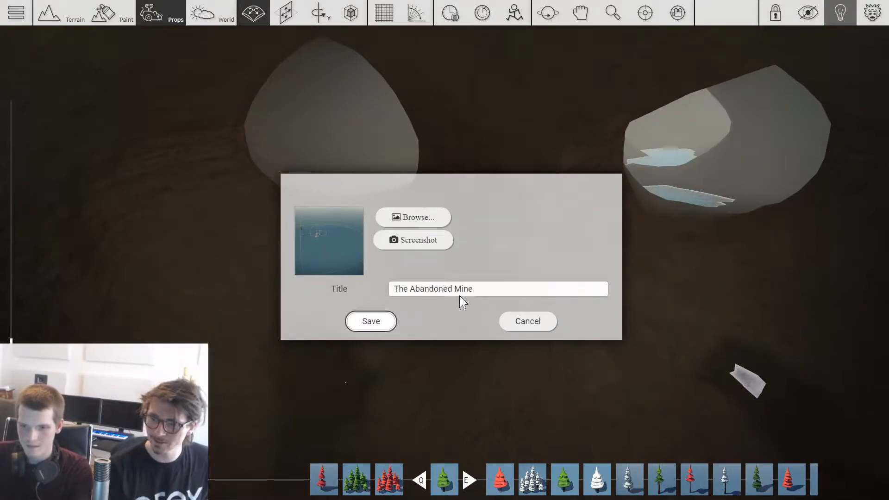
{"action": "key", "text": "Return"}
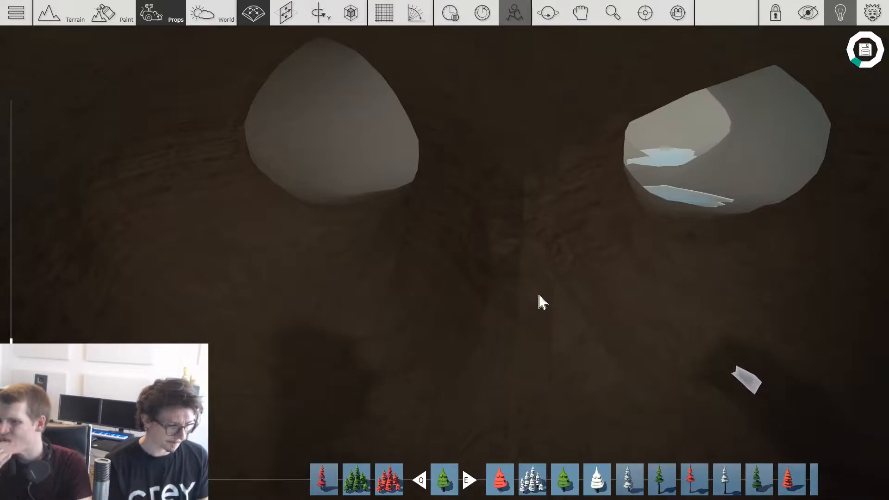
Step: Copy the monster standing in the shallow pool and spread copies along the cave floor between the small puddle and the tunnel pools
{"action": "scroll", "coordinate": [537, 296], "scroll_direction": "down", "scroll_amount": 4}
{"action": "right_click_drag", "start_coordinate": [537, 296], "coordinate": [496, 287]}
{"action": "scroll", "coordinate": [481, 264], "scroll_direction": "up", "scroll_amount": 3}
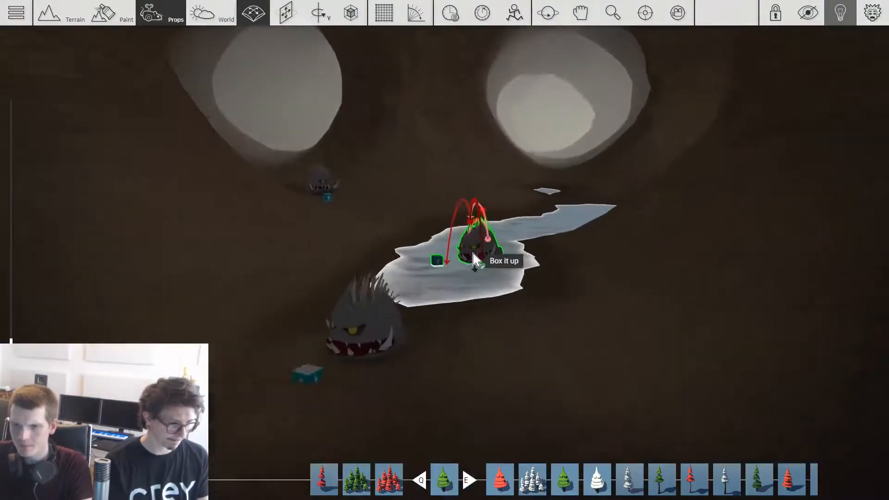
{"action": "right_click_drag", "start_coordinate": [473, 259], "coordinate": [510, 287]}
{"action": "middle_click_drag", "start_coordinate": [476, 261], "coordinate": [492, 444]}
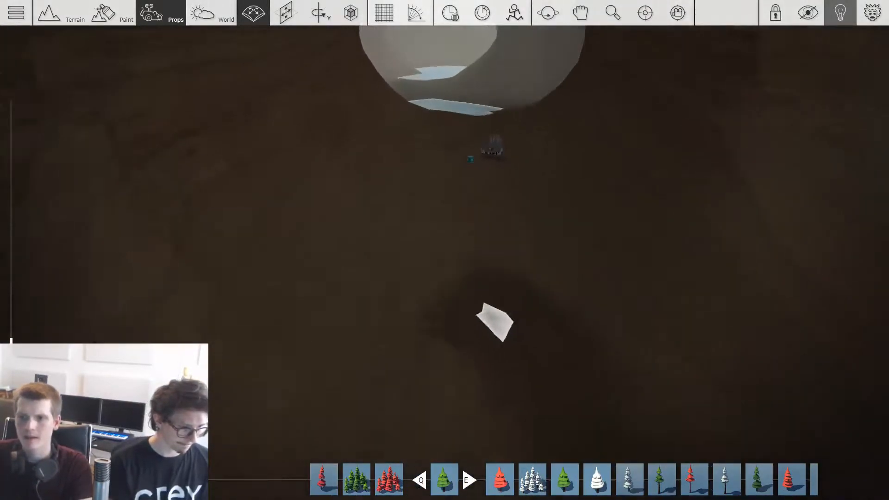
{"action": "key", "text": "w"}
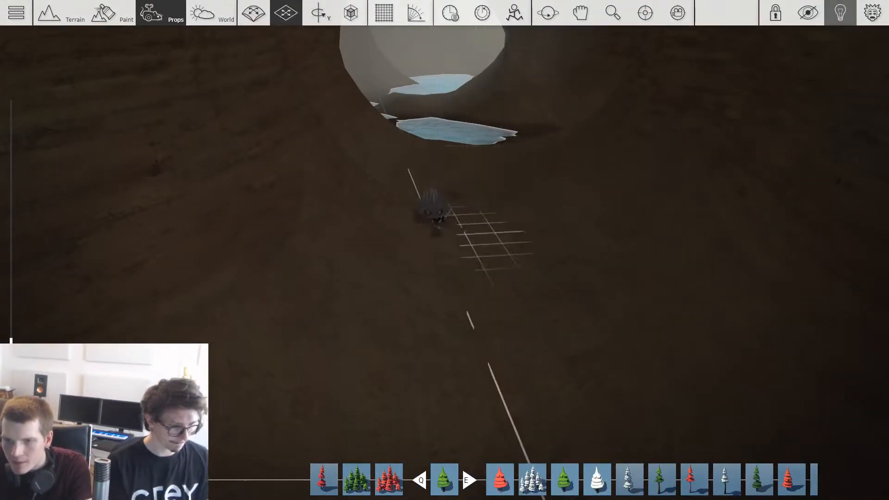
{"action": "key", "text": "w"}
{"action": "key", "text": "s"}
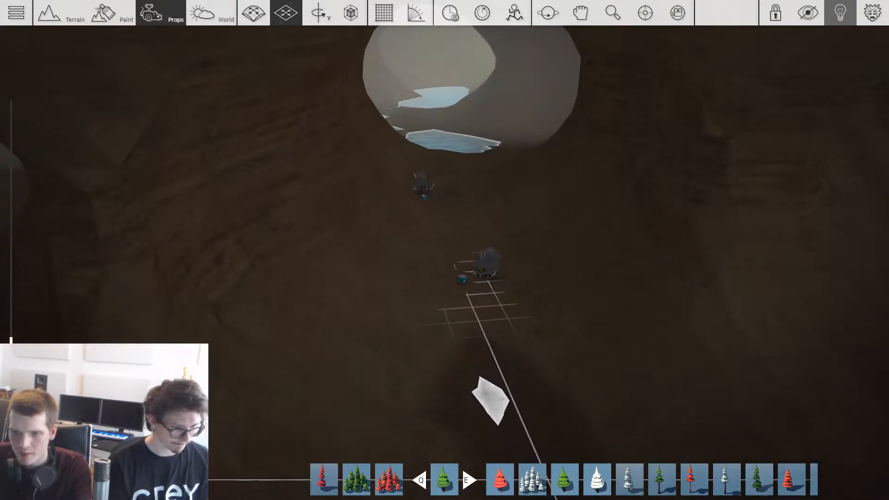
{"action": "key", "text": "w"}
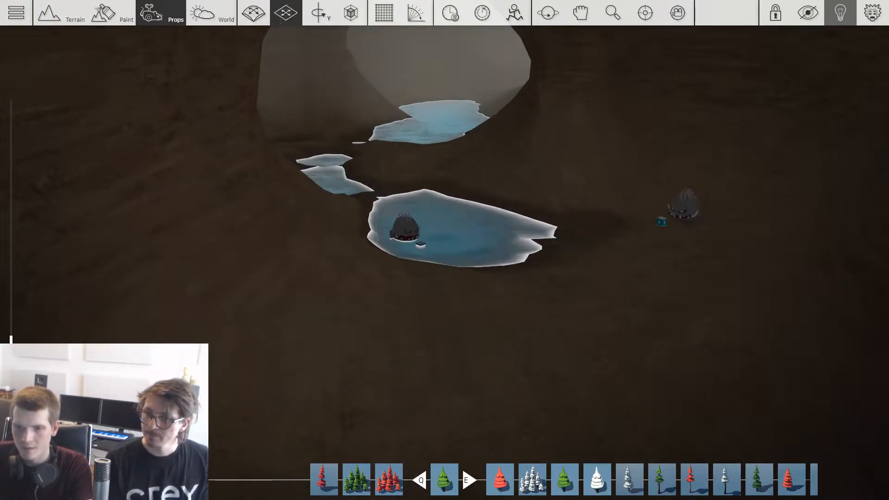
Step: Add further monster copies around the tunnel pools and on the bare floor near the tunnel junction
{"action": "key", "text": "w"}
{"action": "key", "text": "a"}
{"action": "left_click_drag", "start_coordinate": [439, 341], "coordinate": [214, 364]}
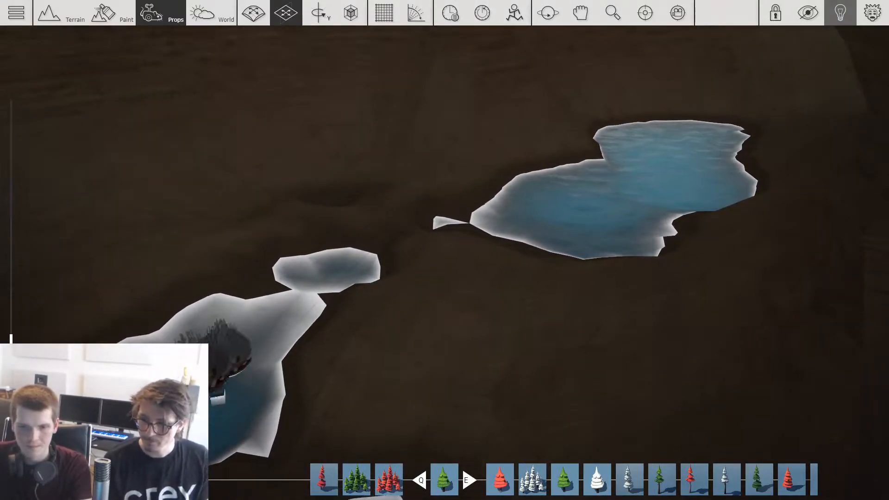
{"action": "key", "text": "s"}
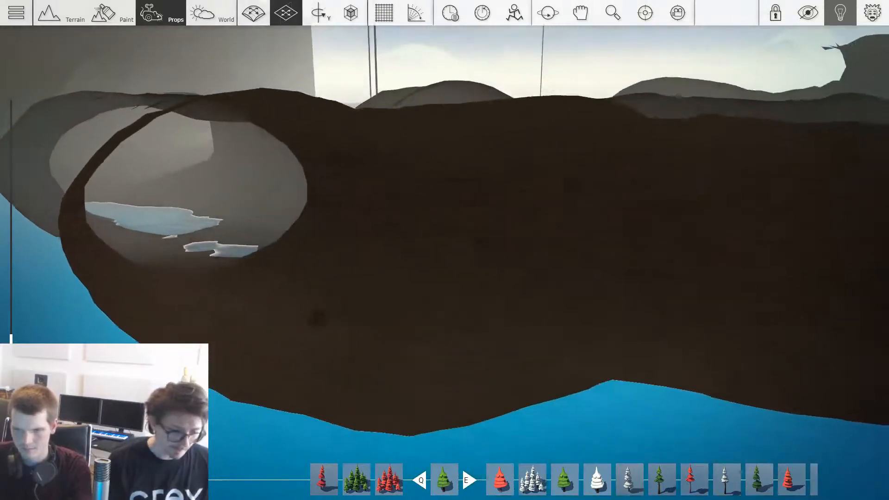
{"action": "key", "text": "s"}
{"action": "key", "text": "w"}
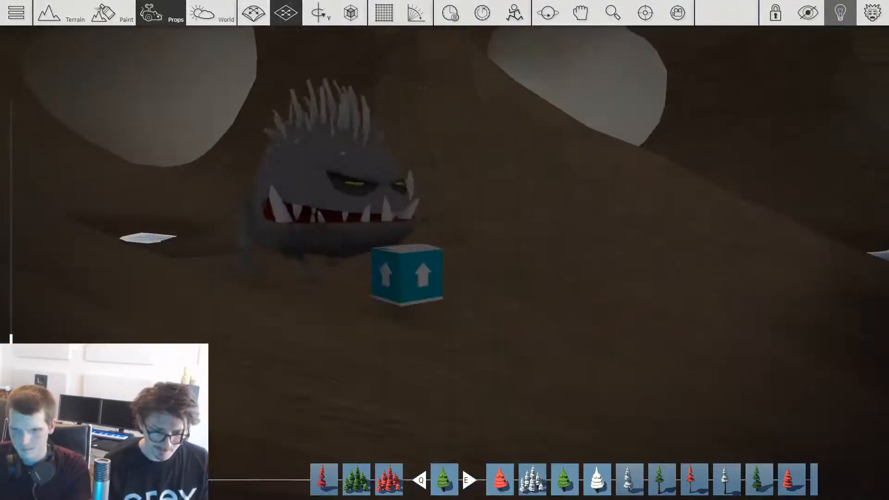
{"action": "key", "text": "s"}
{"action": "key", "text": "r"}
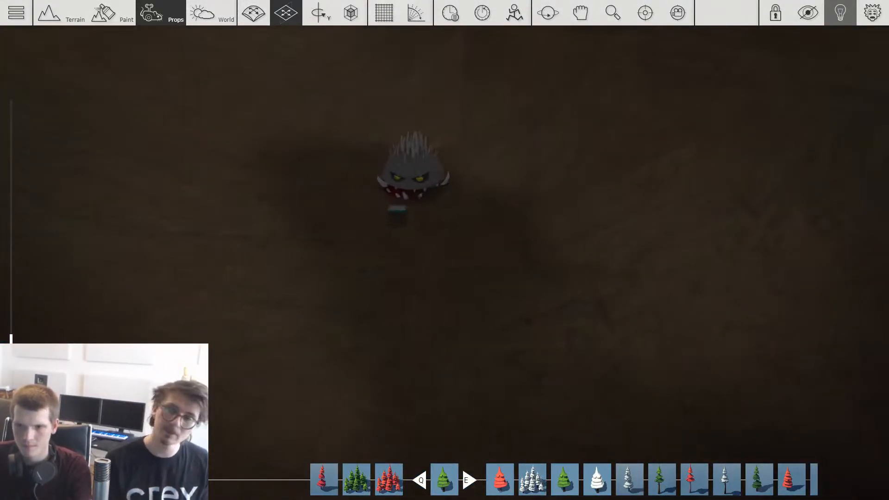
{"action": "key", "text": "s"}
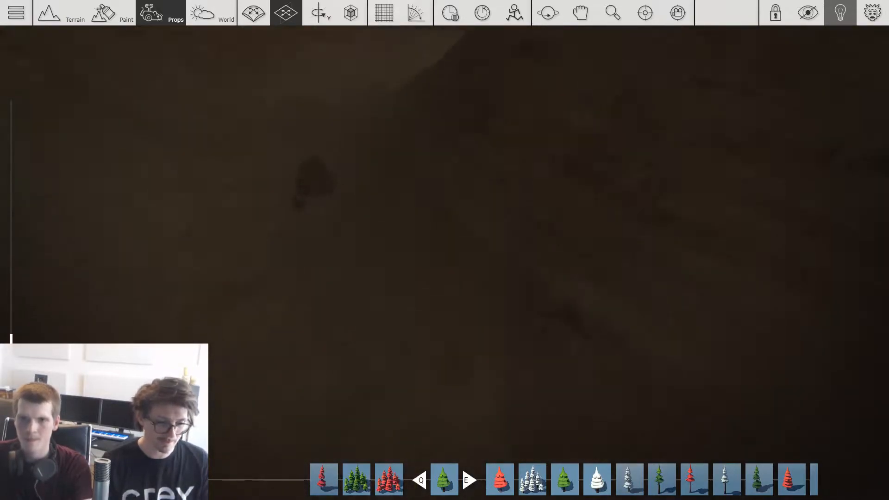
Step: Rotate and place monster copies across the open cave floor leading up to the narrow pools
{"action": "key", "text": "shift"}
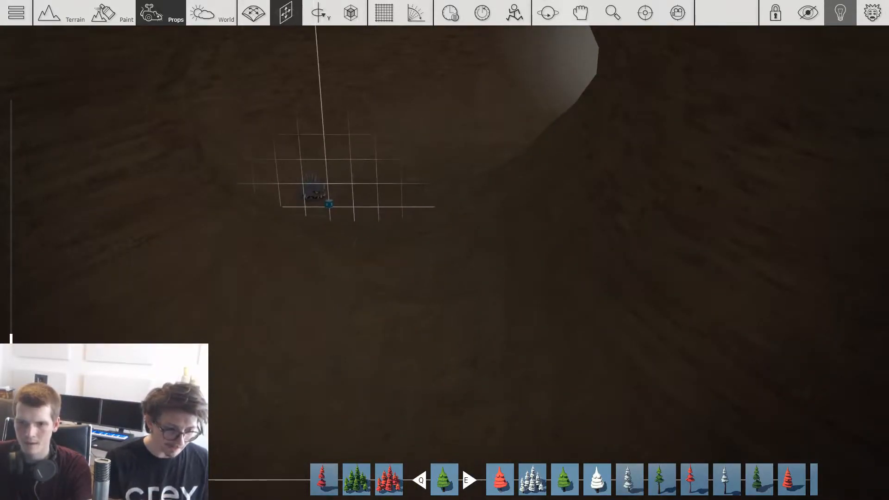
{"action": "key", "text": "w"}
{"action": "key", "text": "shift"}
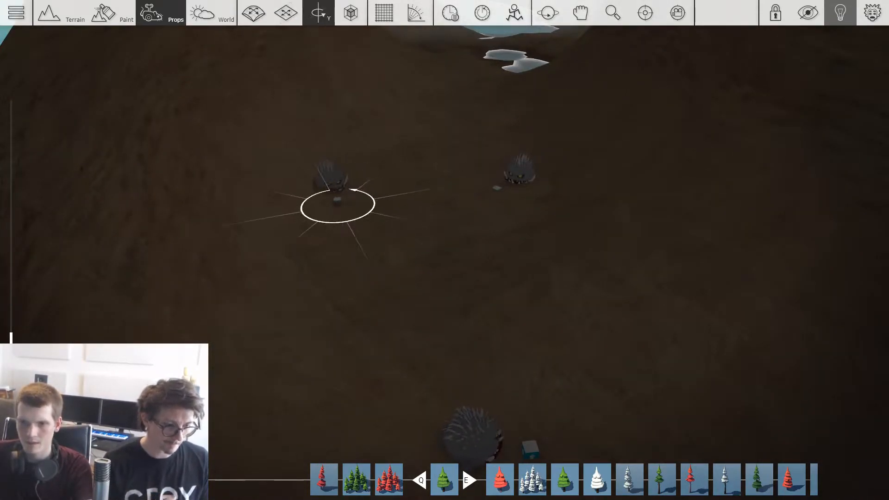
{"action": "key", "text": "w"}
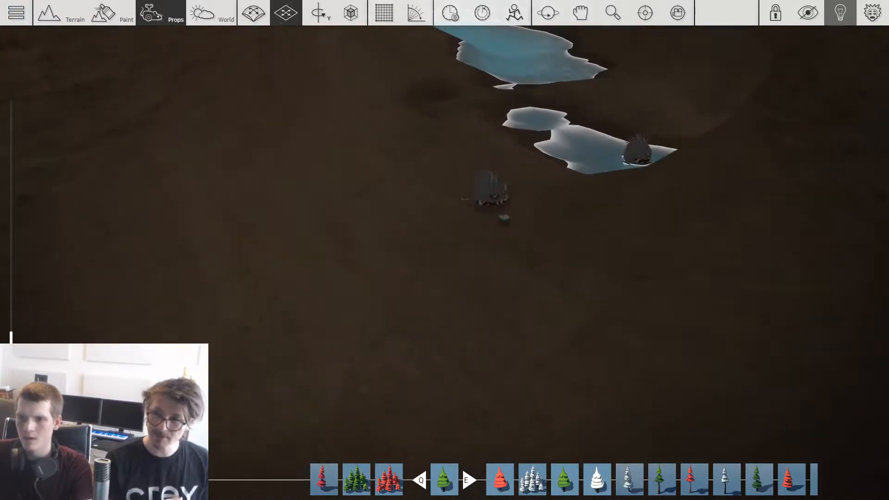
{"action": "key", "text": "w"}
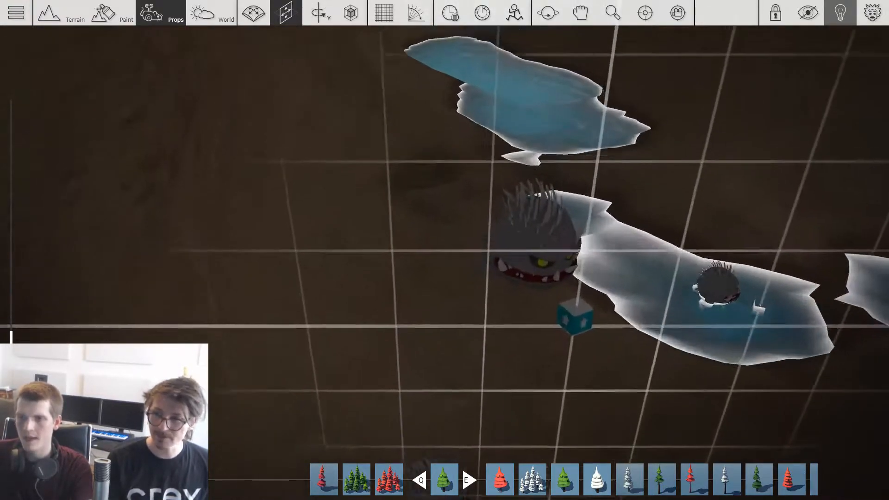
Step: Place and rotate a group of monsters on the floor beyond the long pool, toward the bright cave opening
{"action": "left_click_drag", "start_coordinate": [429, 230], "coordinate": [533, 203]}
{"action": "key", "text": "s"}
{"action": "key", "text": "w"}
{"action": "key", "text": "d"}
{"action": "key", "text": "w"}
{"action": "key", "text": "s"}
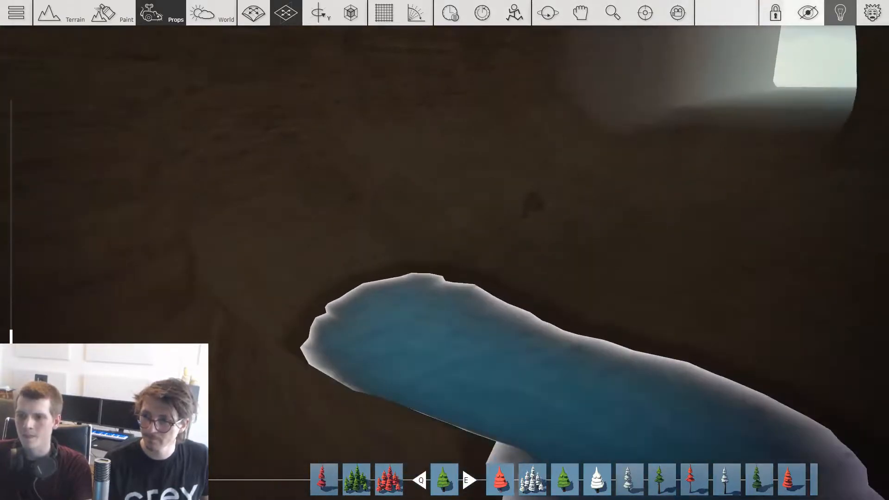
{"action": "key", "text": "w"}
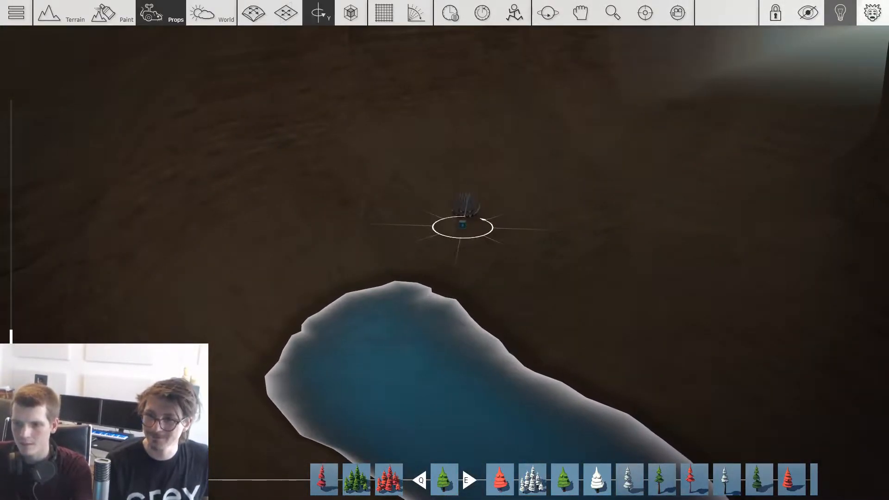
{"action": "key", "text": "w"}
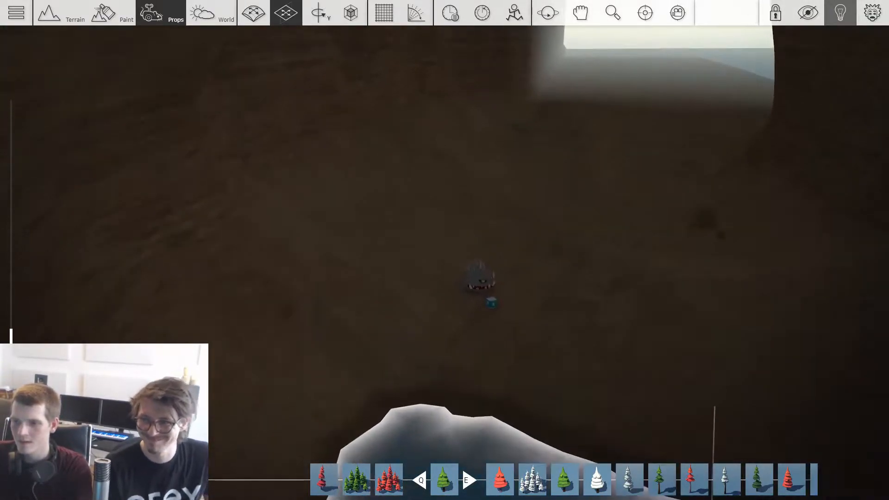
{"action": "key", "text": "w"}
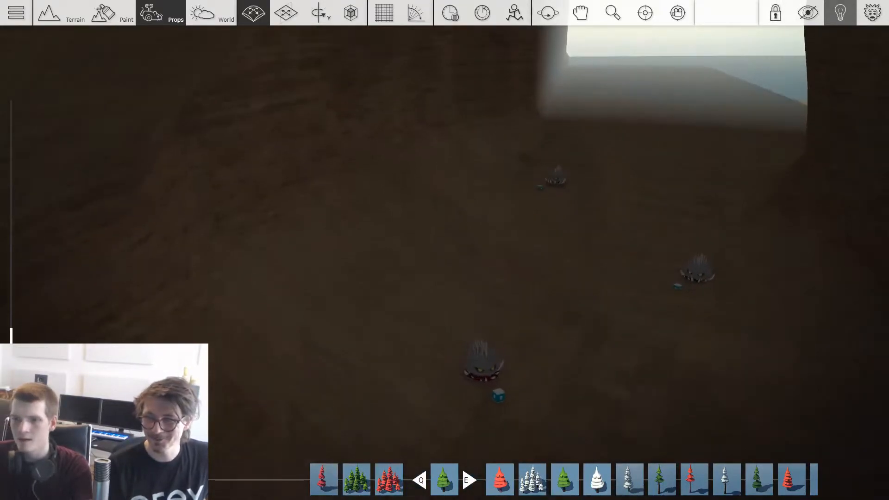
{"action": "key", "text": "w"}
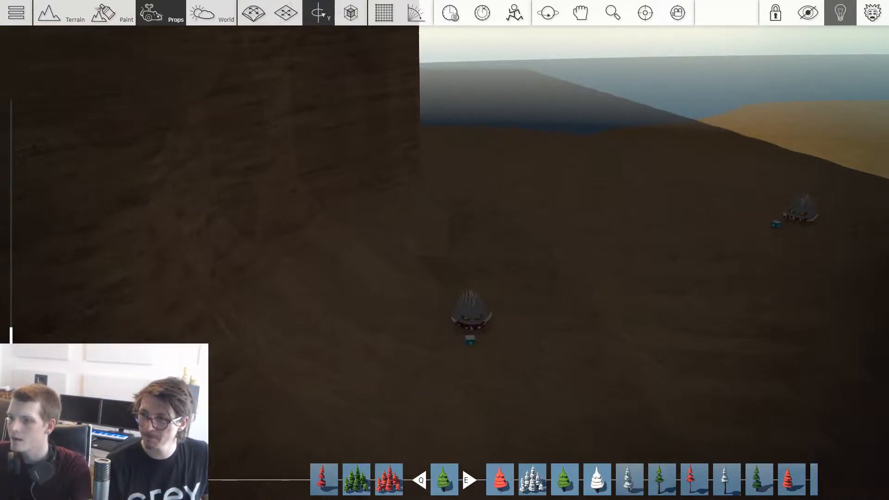
Step: Continue the monster placement past the cave opening and carry a copy out to the grass beside the forest path
{"action": "right_click_drag", "start_coordinate": [577, 194], "coordinate": [805, 194]}
{"action": "key", "text": "w"}
{"action": "key", "text": "w"}
{"action": "key", "text": "w"}
{"action": "key", "text": "s"}
{"action": "key", "text": "w"}
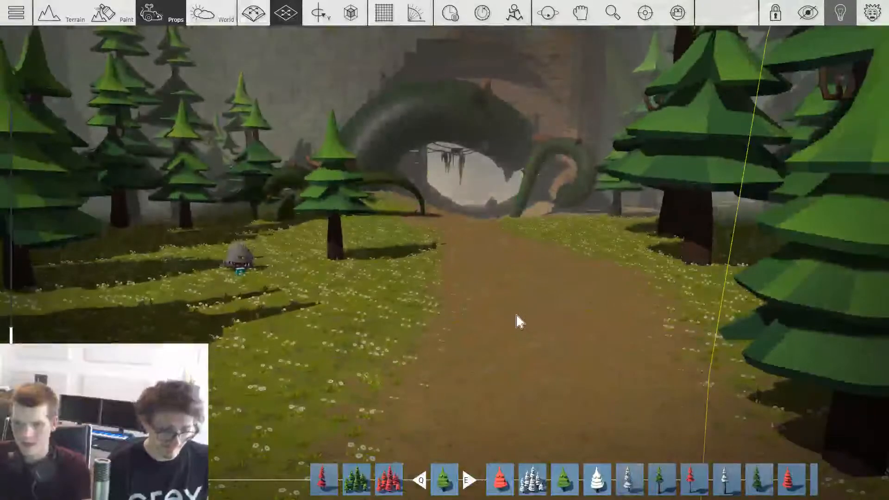
Step: Save the game again as The Abandoned Mine
{"action": "key", "text": "Escape"}
{"action": "left_click", "coordinate": [302, 177]}
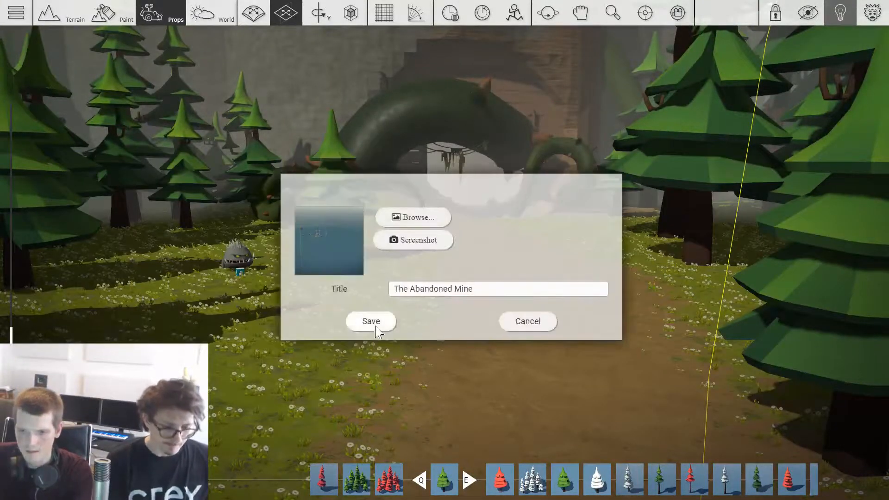
{"action": "left_click", "coordinate": [371, 321]}
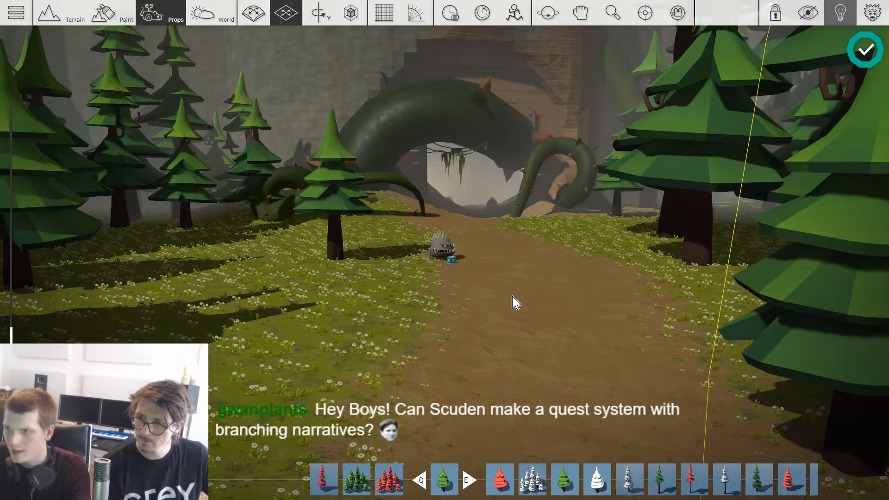
Step: Set the world's ambient light colour to black (000000) in the sun settings
{"action": "scroll", "coordinate": [512, 296], "scroll_direction": "up", "scroll_amount": 1}
{"action": "scroll", "coordinate": [510, 294], "scroll_direction": "down", "scroll_amount": 4}
{"action": "scroll", "coordinate": [508, 294], "scroll_direction": "up", "scroll_amount": 1}
{"action": "scroll", "coordinate": [508, 294], "scroll_direction": "up", "scroll_amount": 1}
{"action": "key", "text": "F4"}
{"action": "left_click", "coordinate": [778, 307]}
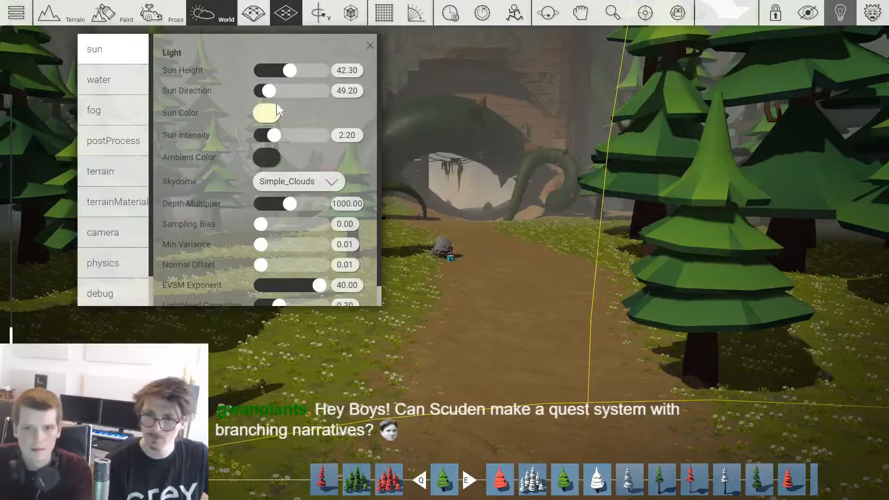
{"action": "left_click", "coordinate": [268, 160]}
{"action": "left_click_drag", "start_coordinate": [262, 267], "coordinate": [258, 277]}
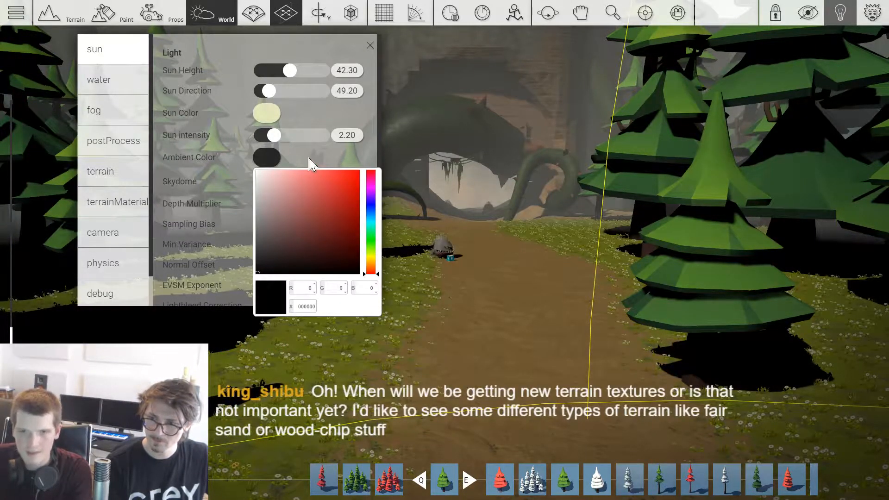
{"action": "left_click", "coordinate": [310, 162]}
Step: Change the sun colour to a dark navy blue, about 141a38
{"action": "left_click", "coordinate": [260, 114]}
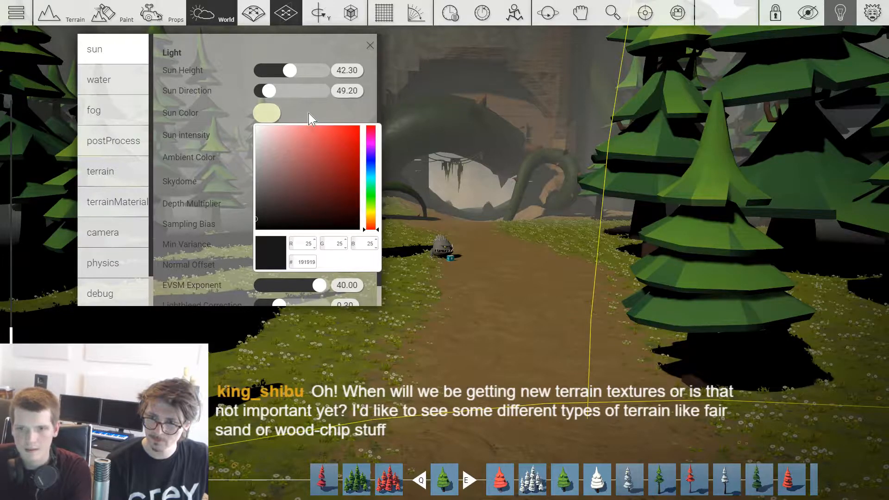
{"action": "left_click", "coordinate": [260, 220]}
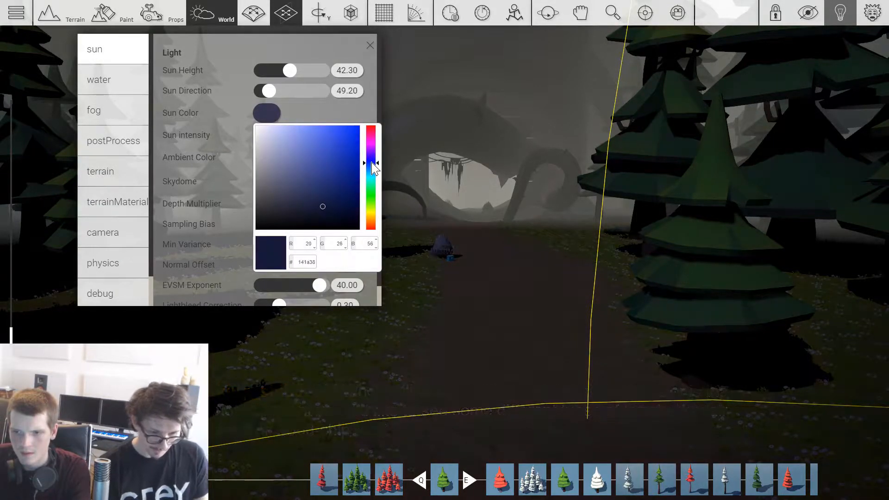
{"action": "left_click", "coordinate": [318, 111]}
Step: Lower the sun height to about 23.6 and turn the sun direction to about 220 for long night shadows
{"action": "left_click_drag", "start_coordinate": [286, 72], "coordinate": [302, 97]}
{"action": "left_click_drag", "start_coordinate": [263, 70], "coordinate": [279, 79]}
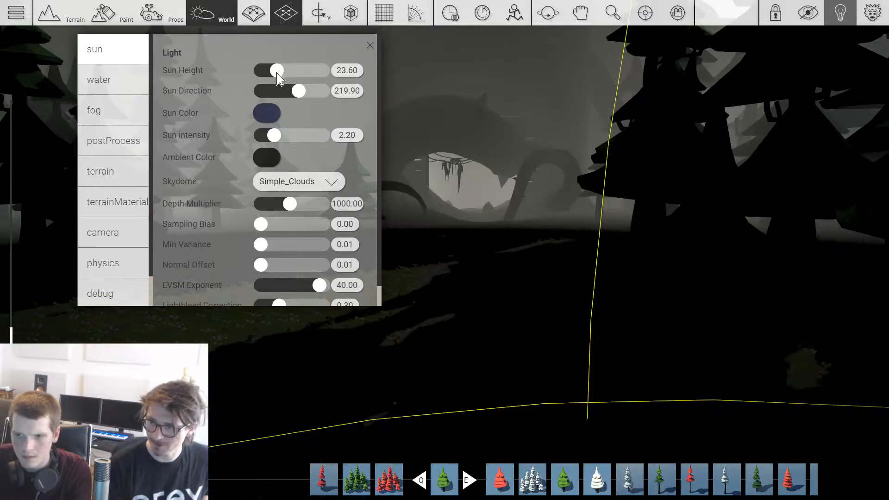
{"action": "left_click_drag", "start_coordinate": [293, 92], "coordinate": [279, 76]}
{"action": "key", "text": "Escape"}
Step: Playtest the night-time level, walking along the forest path toward the cave with the lantern lit
{"action": "scroll", "coordinate": [514, 296], "scroll_direction": "down", "scroll_amount": 10}
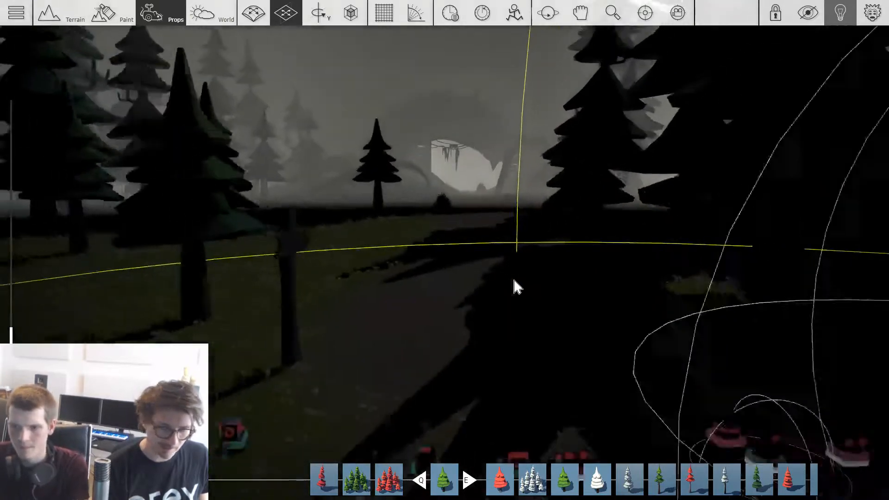
{"action": "key", "text": "a"}
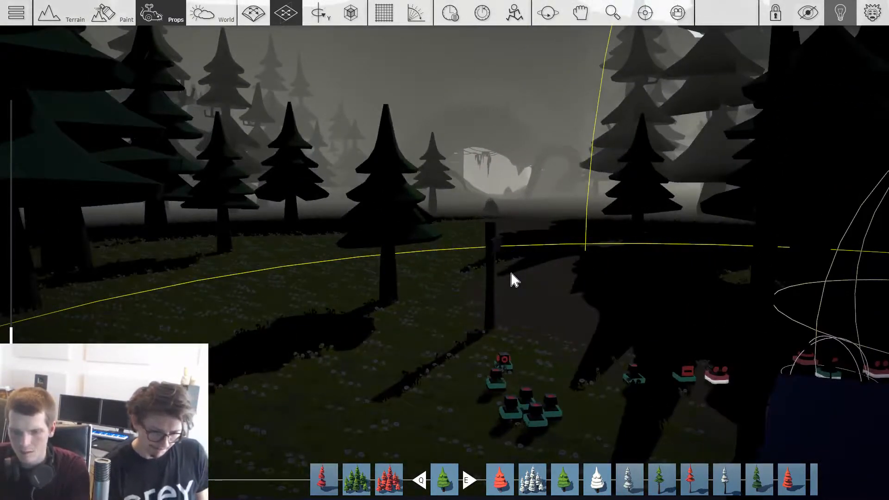
{"action": "key", "text": "p"}
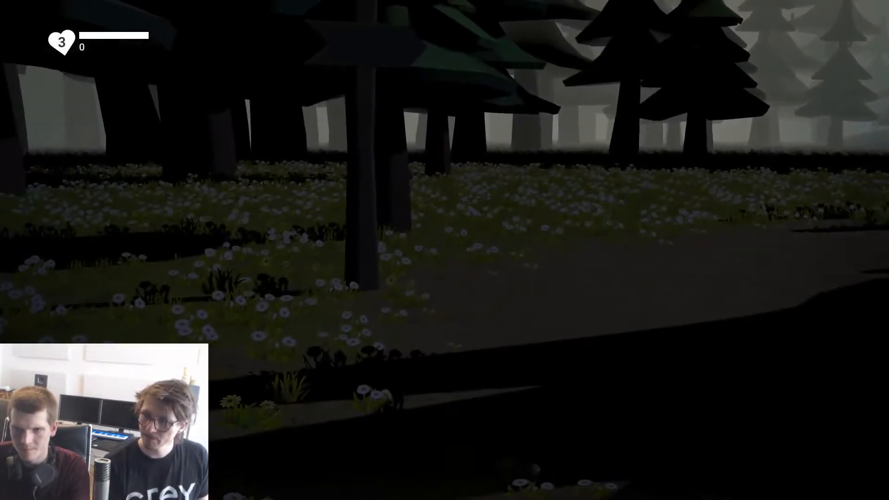
{"action": "key", "text": "w"}
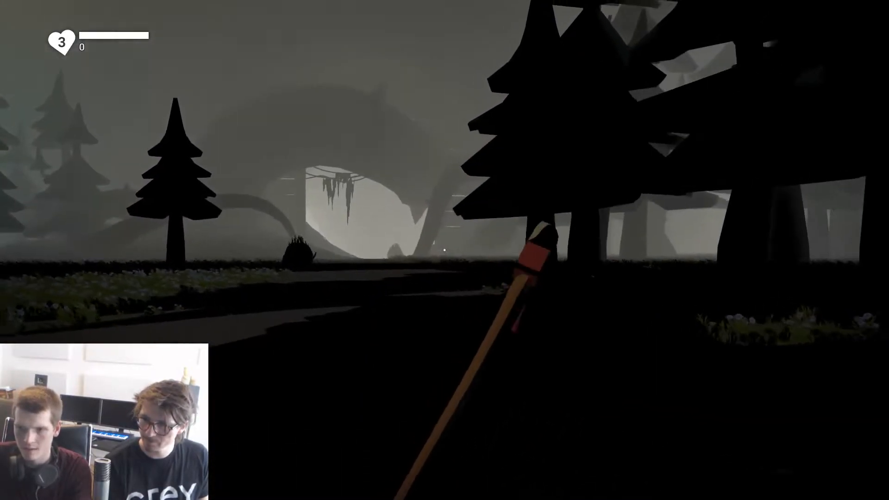
{"action": "key", "text": "w"}
{"action": "key", "text": "f"}
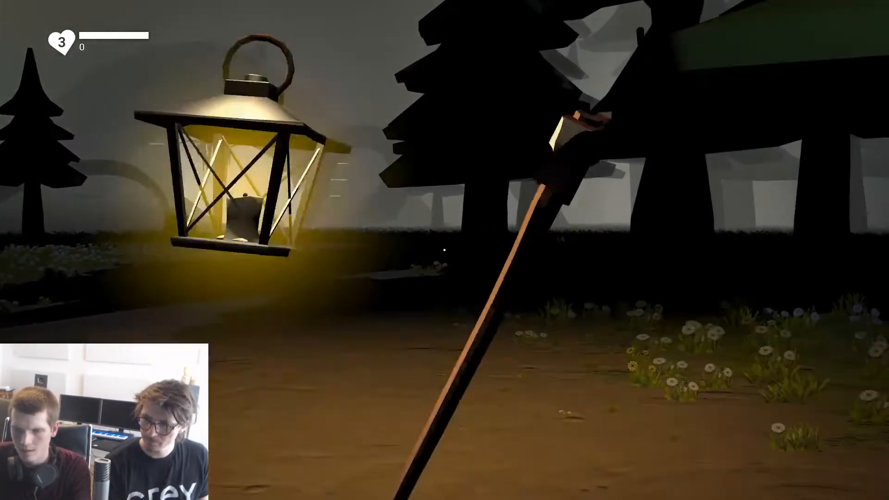
Step: Continue the night playtest along the forest path to the cave mouth, putting the lantern away partway to judge the darkness
{"action": "key", "text": "w"}
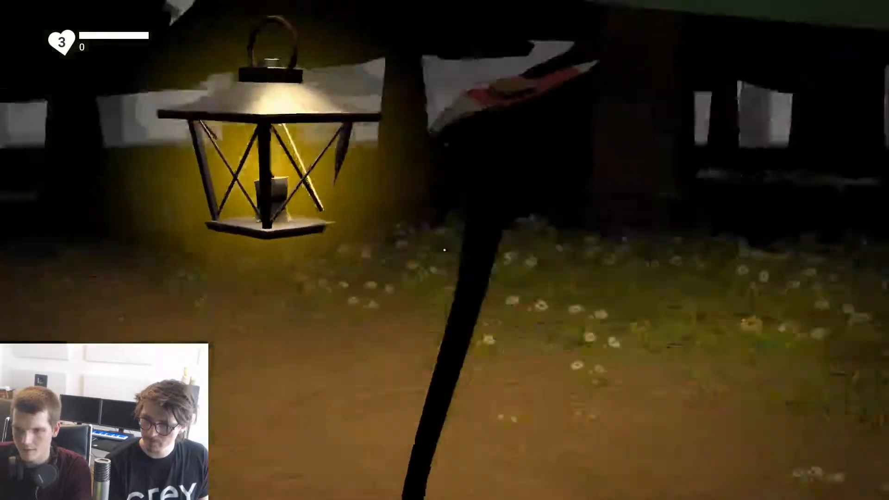
{"action": "key", "text": "w"}
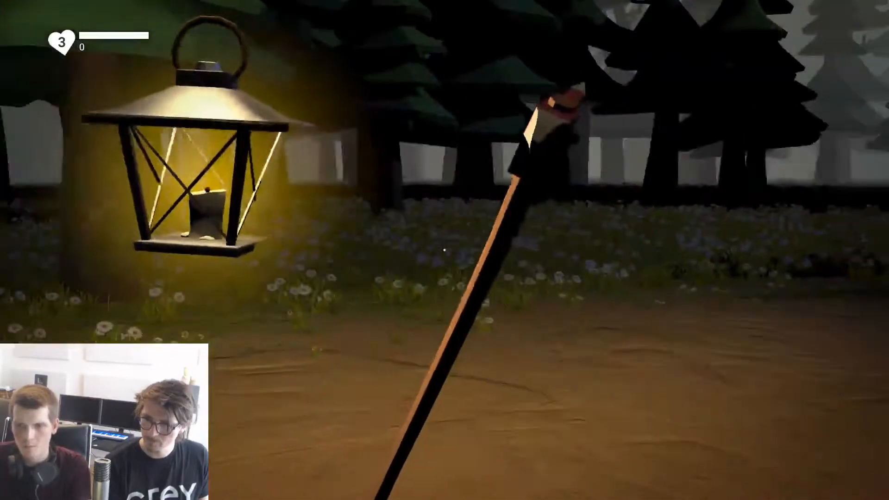
{"action": "key", "text": "w"}
{"action": "key", "text": "f"}
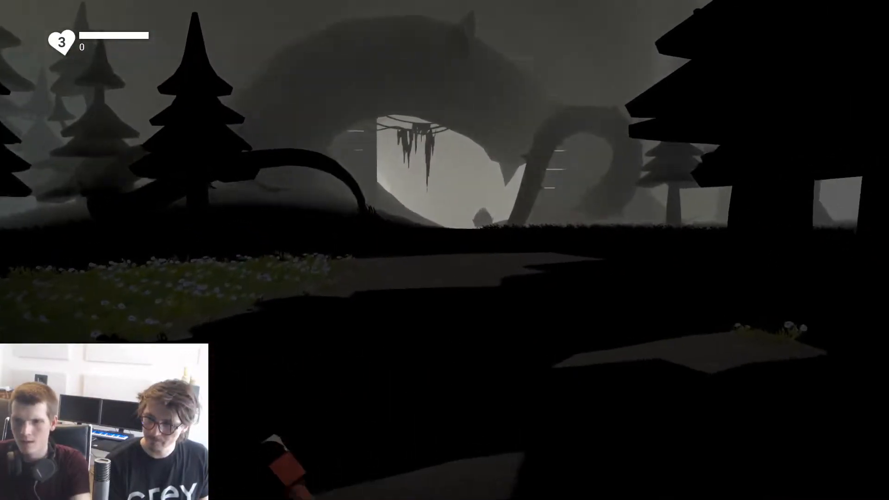
{"action": "key", "text": "w"}
{"action": "key", "text": "w"}
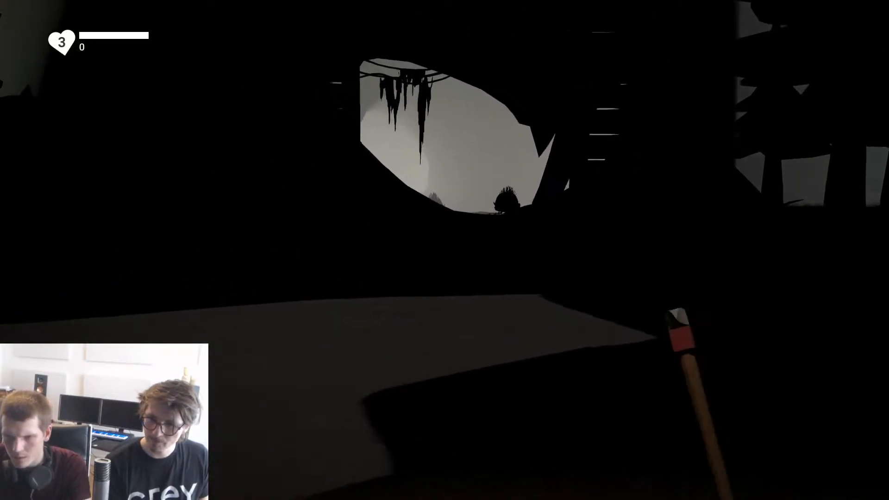
Step: Toggle the lantern repeatedly near the cave entrance to compare lit and unlit visibility, and swing the axe at the monster
{"action": "key", "text": "f"}
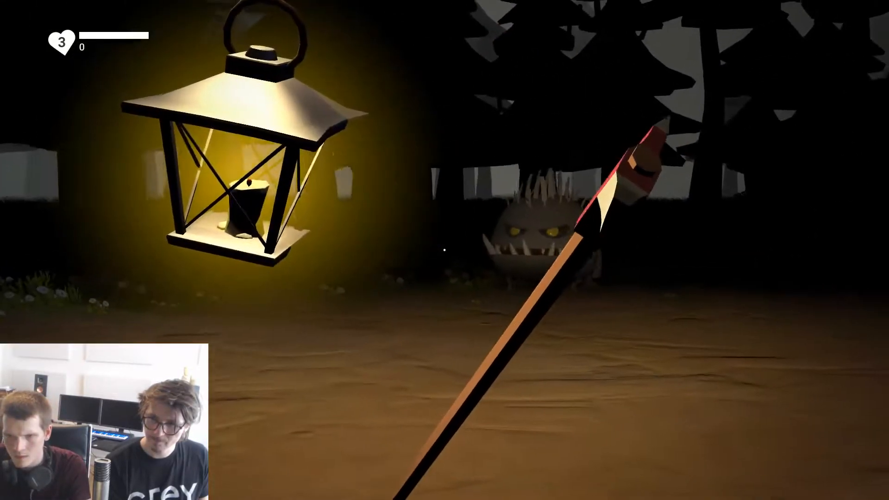
{"action": "key", "text": "f"}
{"action": "key", "text": "f"}
{"action": "key", "text": "f"}
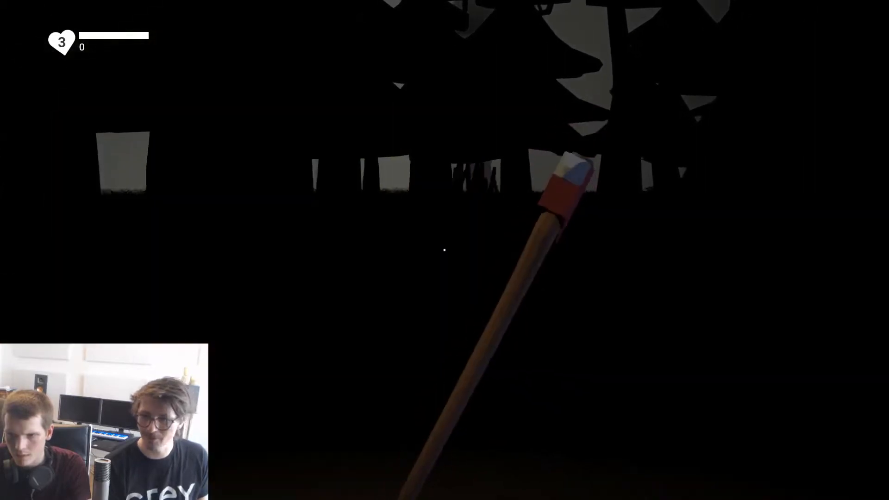
{"action": "key", "text": "f"}
{"action": "key", "text": "f"}
{"action": "left_click", "coordinate": [444, 250]}
{"action": "left_click", "coordinate": [445, 250]}
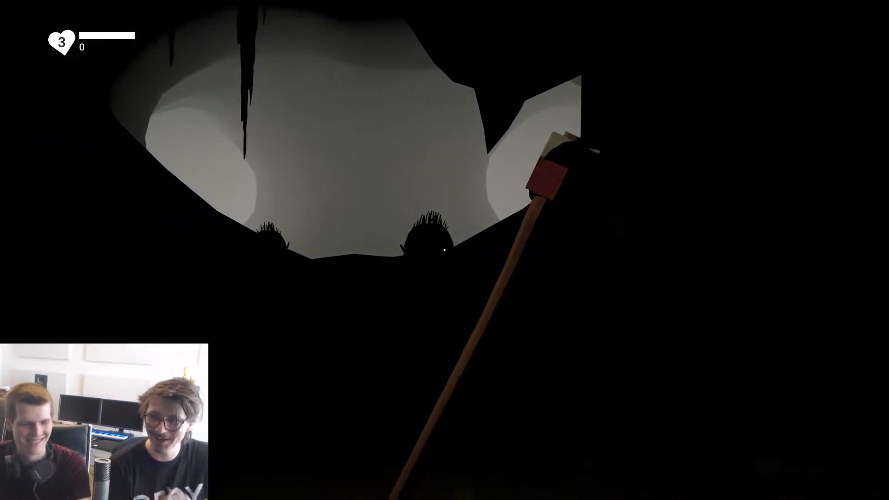
Step: Playtest combat inside the dark cave, attacking the monsters with the axe and switching the lantern on and off
{"action": "key", "text": "w"}
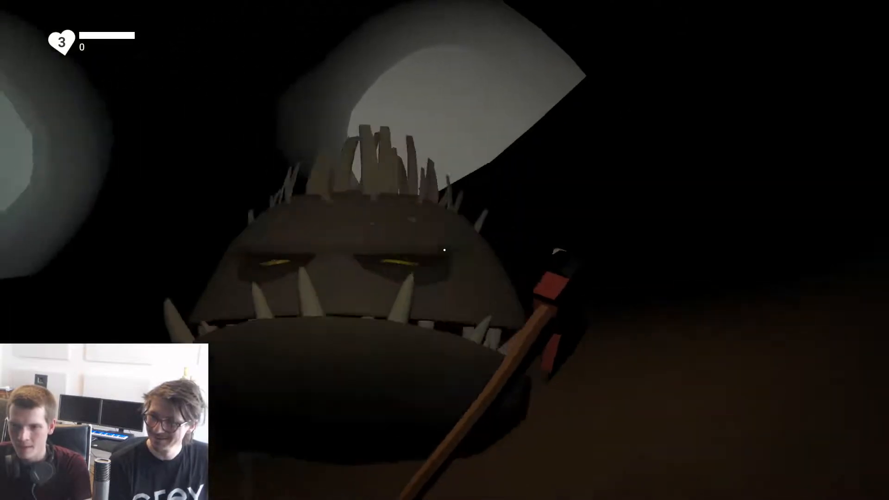
{"action": "left_click", "coordinate": [444, 250]}
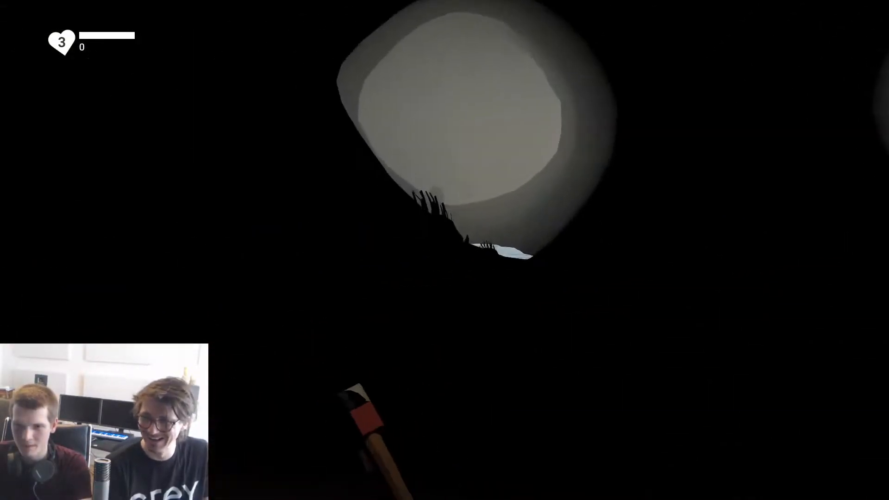
{"action": "left_click", "coordinate": [444, 250]}
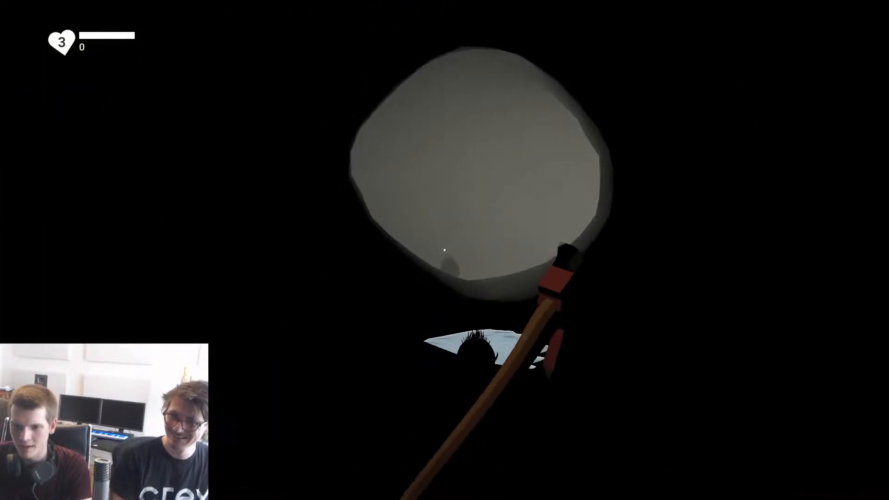
{"action": "left_click", "coordinate": [445, 250]}
{"action": "key", "text": "f"}
{"action": "left_click", "coordinate": [444, 250]}
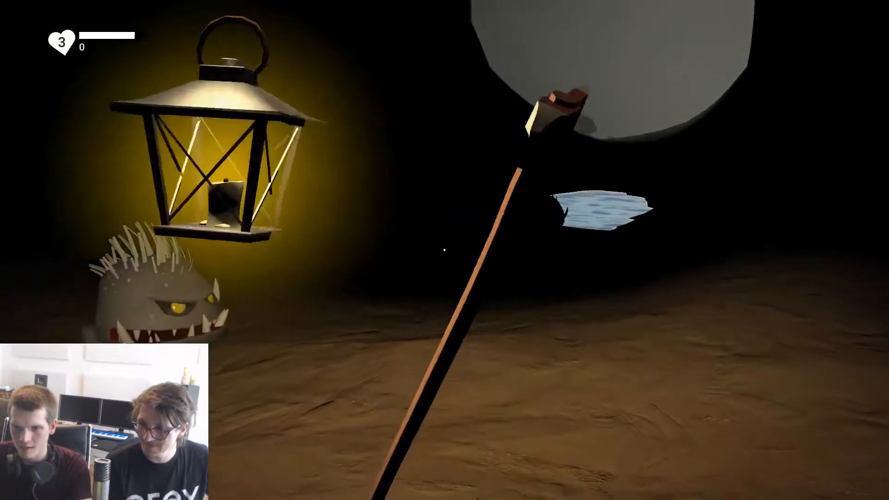
{"action": "key", "text": "f"}
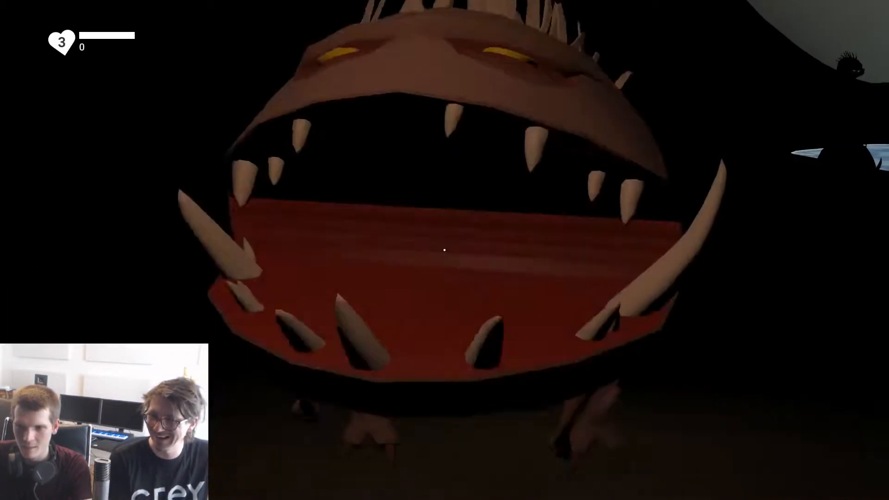
{"action": "left_click", "coordinate": [445, 250]}
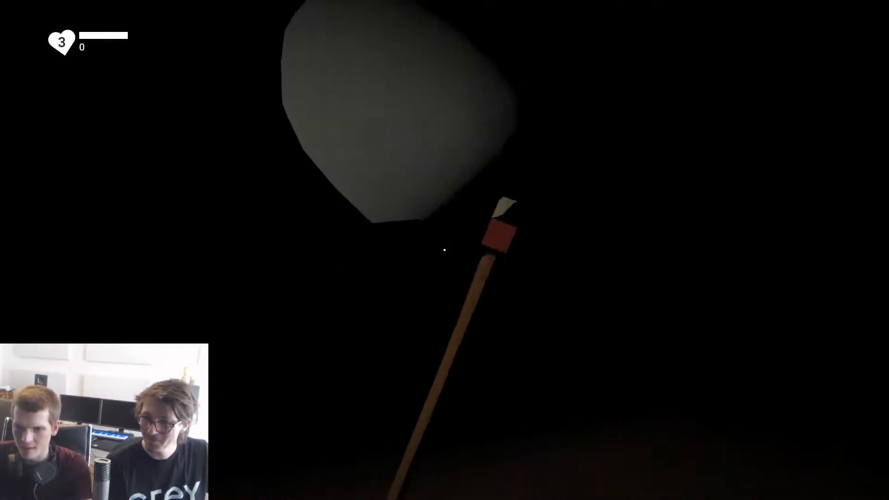
{"action": "key", "text": "f"}
{"action": "key", "text": "f"}
{"action": "left_click", "coordinate": [445, 250]}
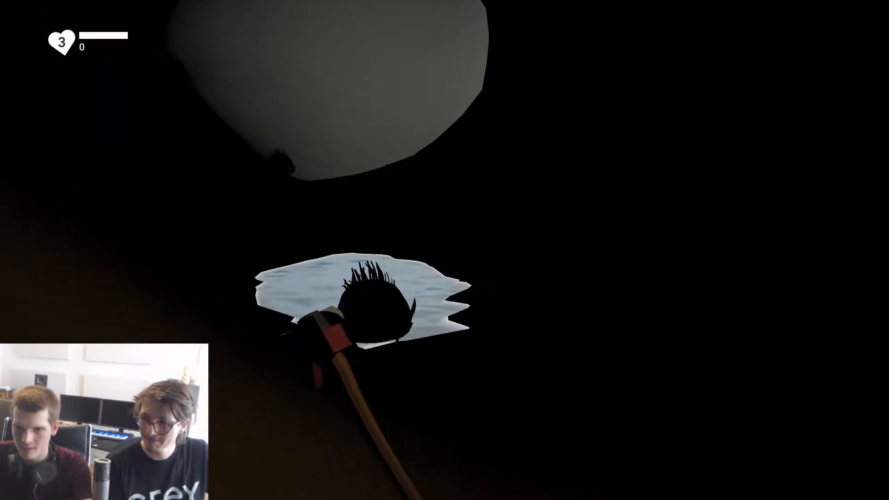
{"action": "key", "text": "f"}
{"action": "key", "text": "f"}
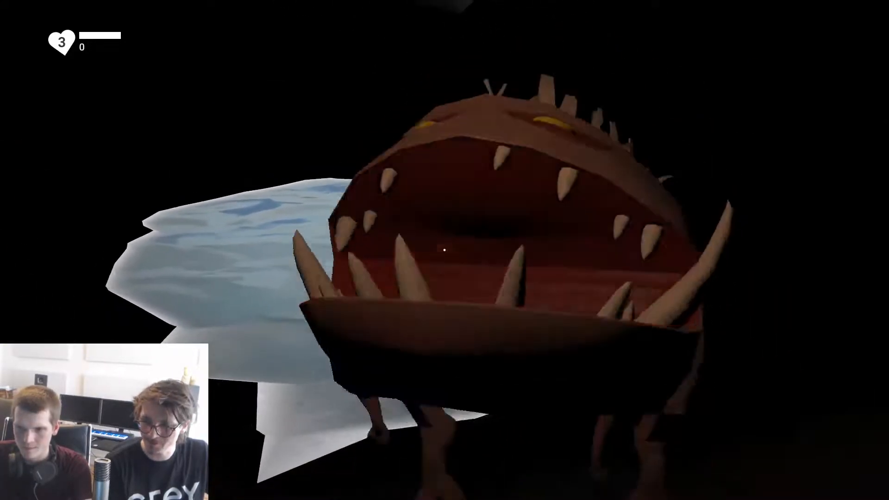
{"action": "left_click", "coordinate": [444, 250]}
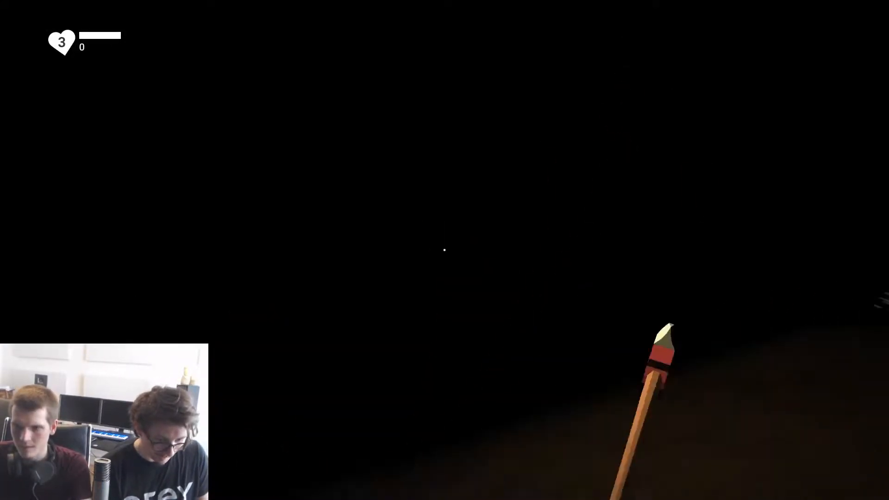
Step: Test further axe combat against the monsters around the cave pool, and exit the playtest after respawning in the forest
{"action": "key", "text": "f"}
{"action": "key", "text": "f"}
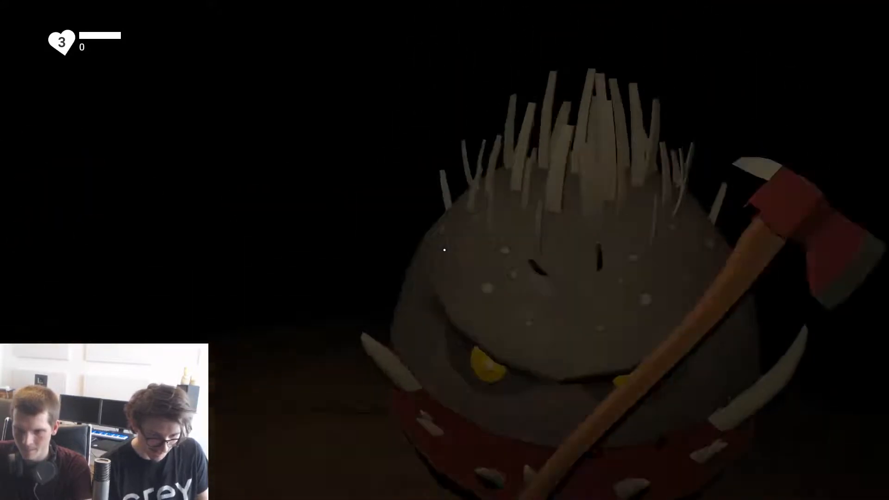
{"action": "left_click", "coordinate": [445, 250]}
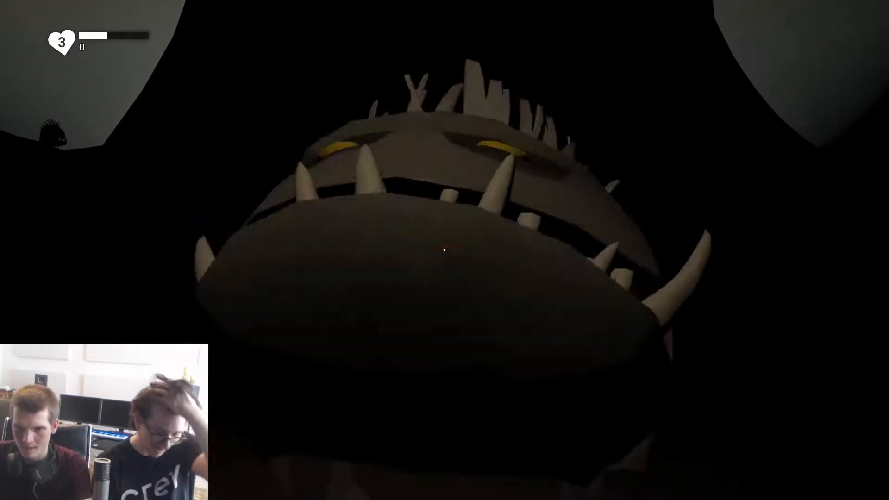
{"action": "left_click", "coordinate": [444, 250]}
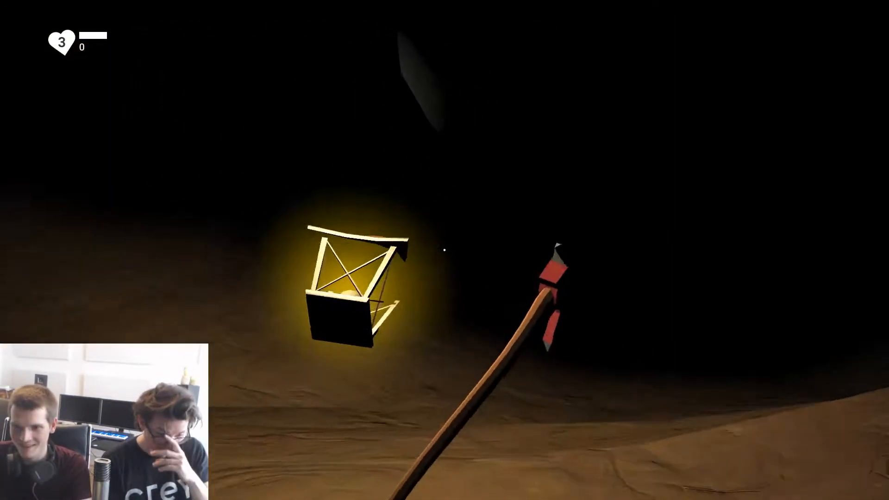
{"action": "left_click", "coordinate": [445, 251]}
{"action": "left_click", "coordinate": [445, 250]}
{"action": "left_click", "coordinate": [444, 250]}
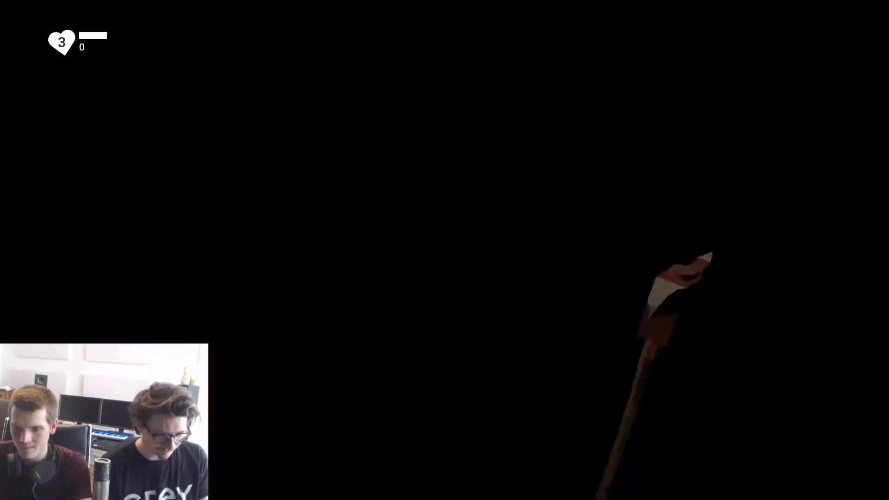
{"action": "left_click", "coordinate": [444, 250]}
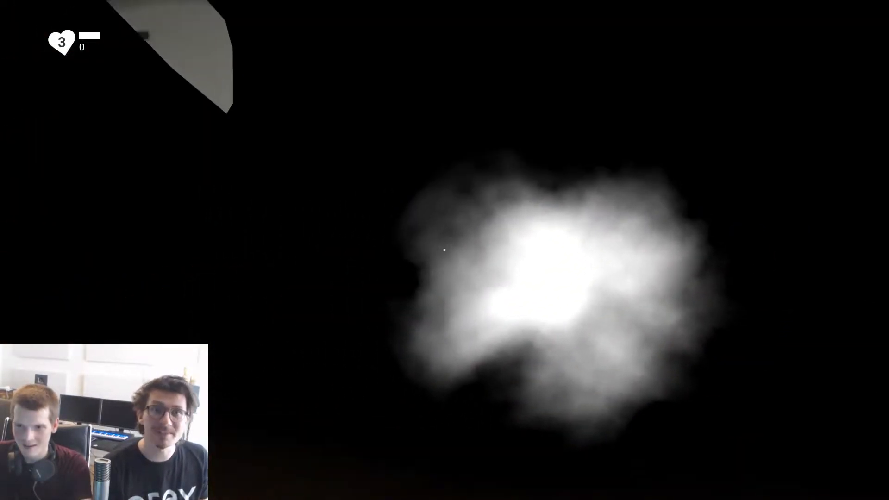
{"action": "left_click", "coordinate": [445, 250]}
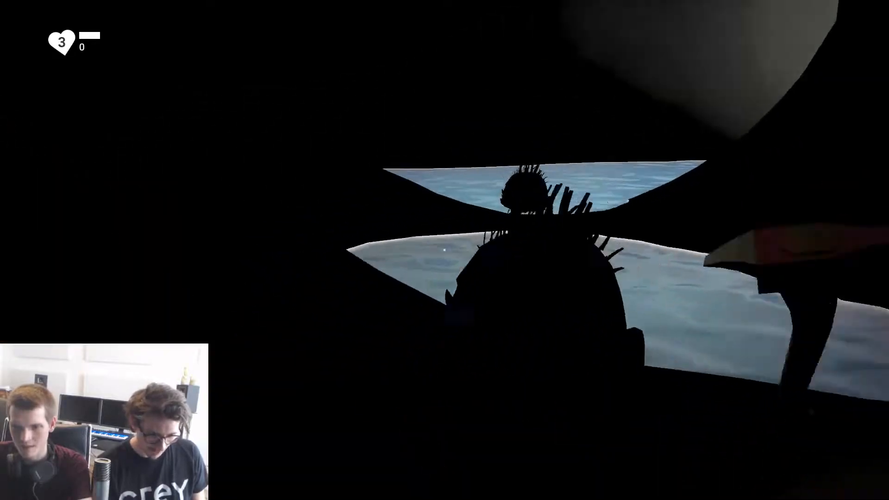
{"action": "left_click", "coordinate": [444, 250]}
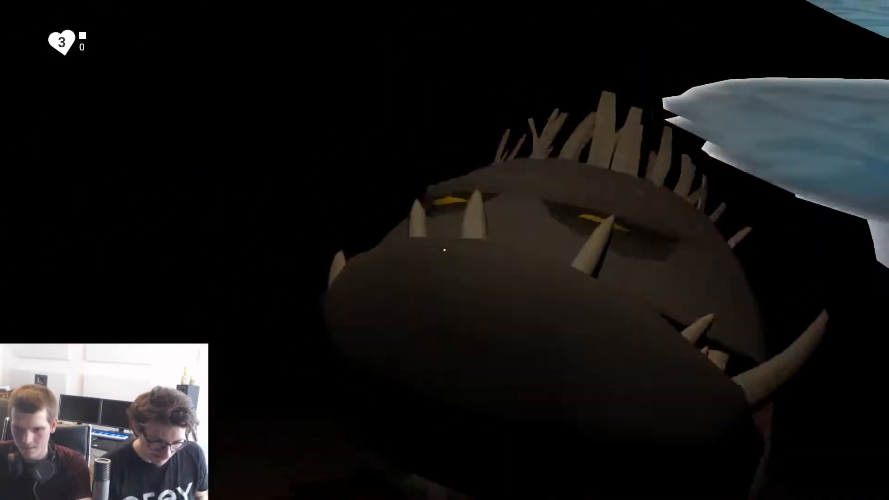
{"action": "left_click", "coordinate": [444, 250]}
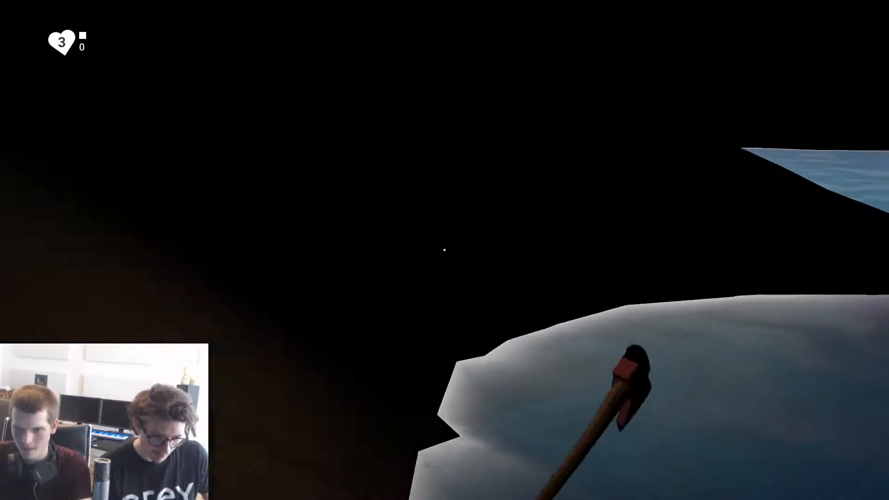
{"action": "left_click", "coordinate": [445, 250]}
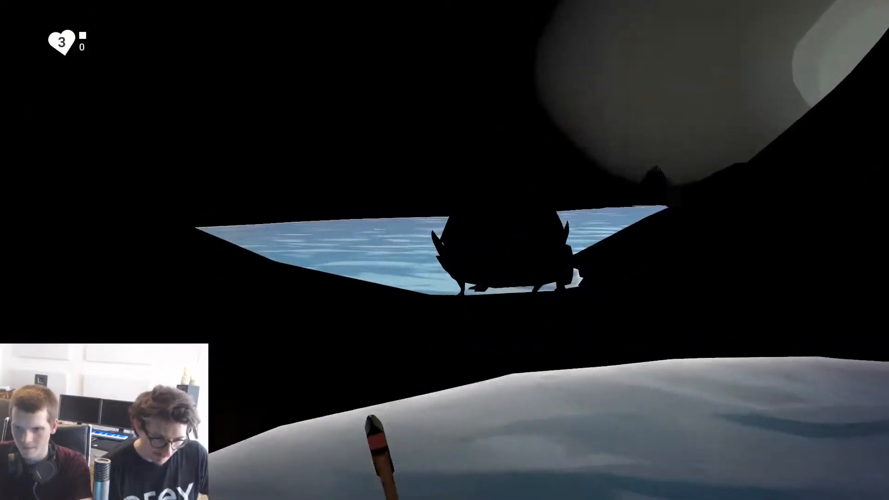
{"action": "left_click", "coordinate": [444, 250]}
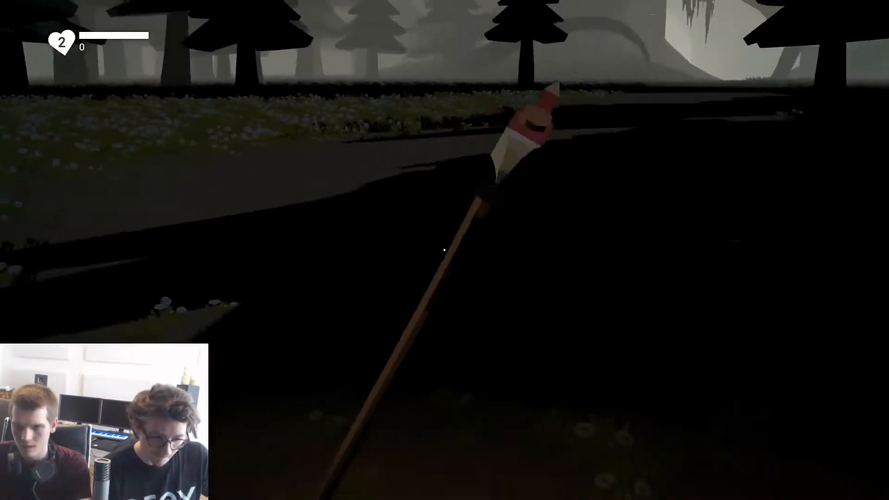
{"action": "key", "text": "w"}
{"action": "key", "text": "Escape"}
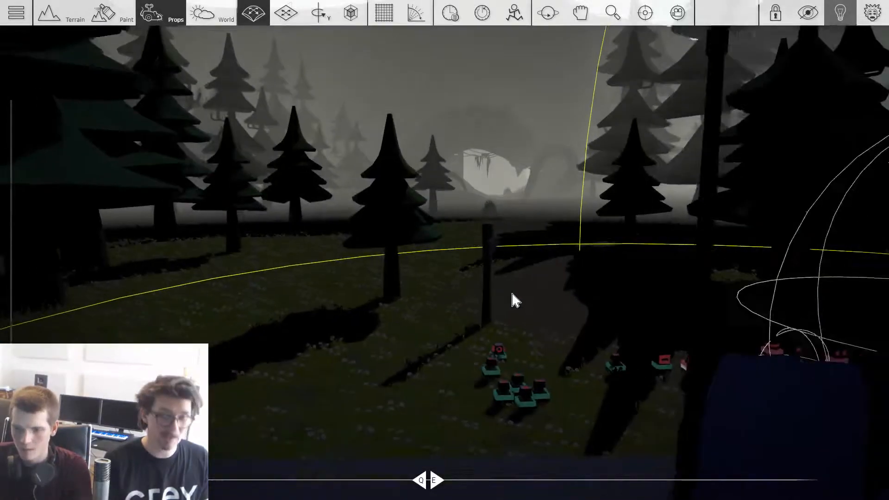
{"action": "key", "text": "w"}
Step: Open the Start Point's properties and edit the player's Hitpoints value in the Health settings
{"action": "right_click_drag", "start_coordinate": [512, 294], "coordinate": [473, 294]}
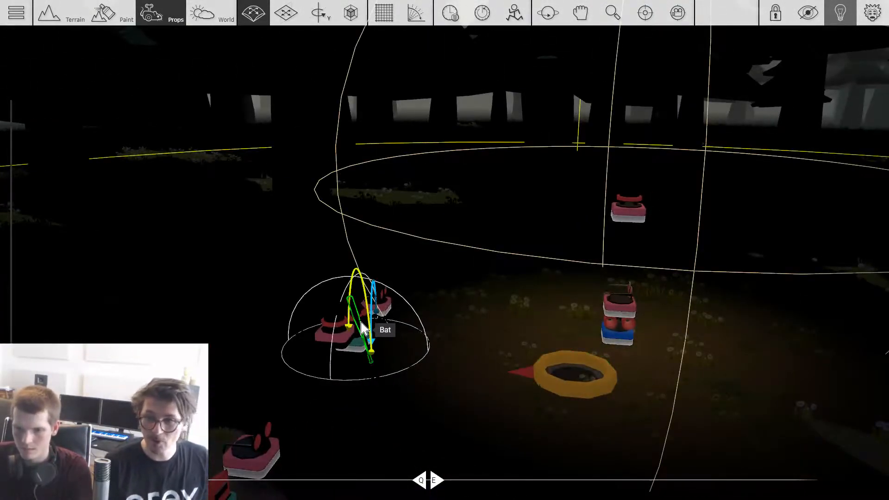
{"action": "left_click", "coordinate": [363, 328]}
{"action": "left_click", "coordinate": [498, 234]}
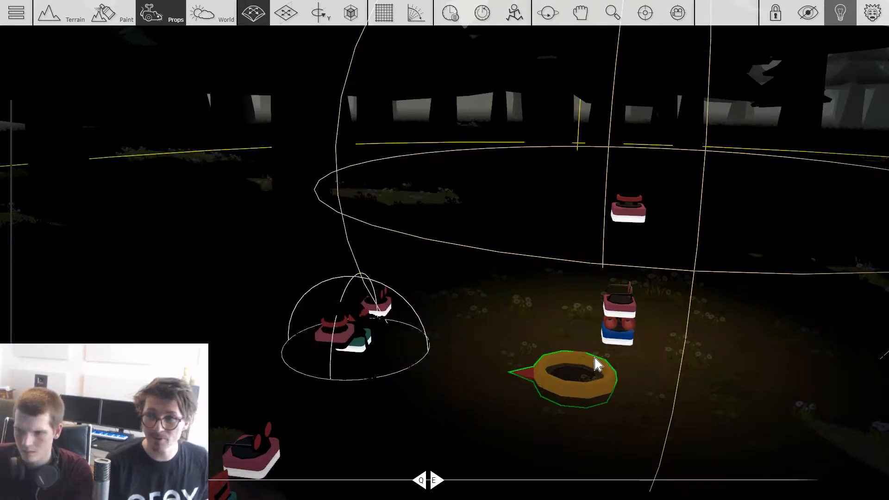
{"action": "left_click", "coordinate": [596, 370]}
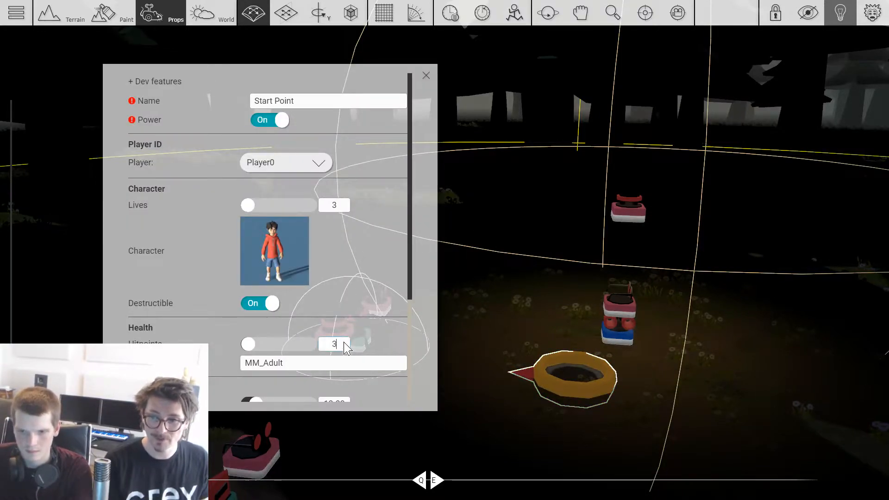
{"action": "left_click", "coordinate": [479, 298]}
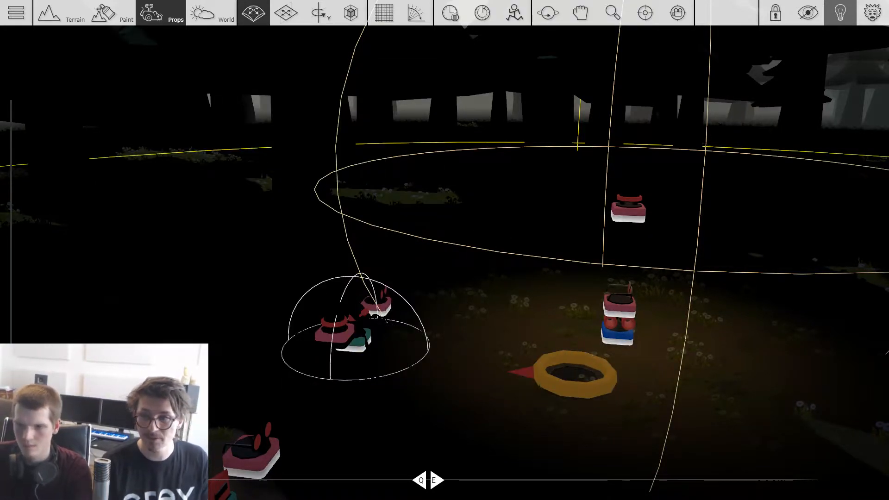
Step: Change the world's fog colour to a very dark blue-grey, about 12171a, while viewing the cave interior
{"action": "scroll", "coordinate": [489, 254], "scroll_direction": "down", "scroll_amount": 5}
{"action": "right_click_drag", "start_coordinate": [489, 254], "coordinate": [488, 222]}
{"action": "scroll", "coordinate": [485, 253], "scroll_direction": "up", "scroll_amount": 8}
{"action": "key", "text": "w"}
{"action": "key", "text": "w"}
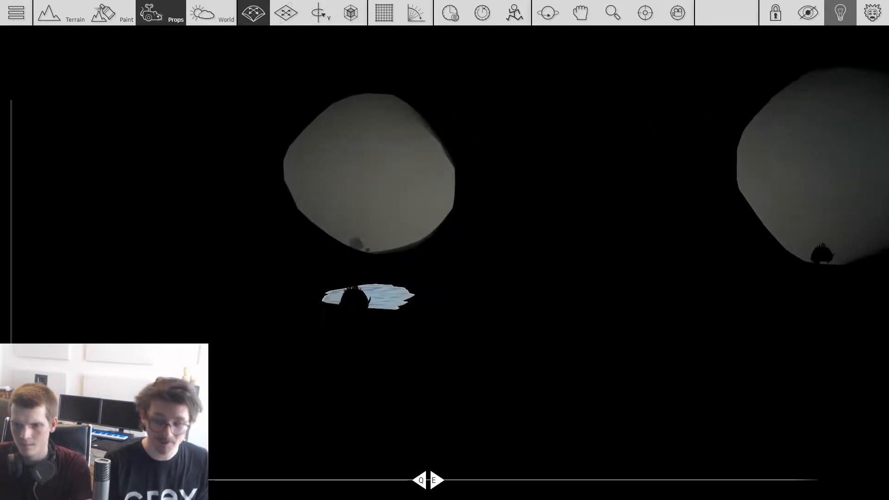
{"action": "left_click", "coordinate": [211, 14]}
{"action": "left_click", "coordinate": [781, 352]}
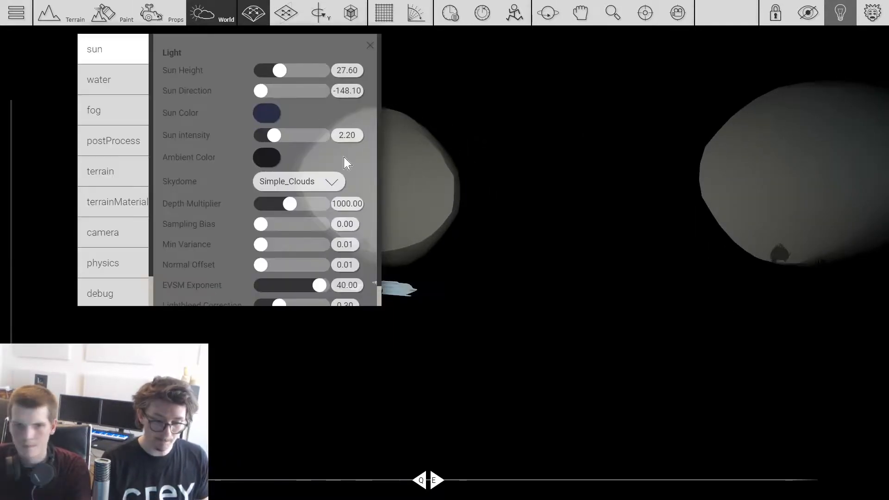
{"action": "left_click", "coordinate": [100, 115]}
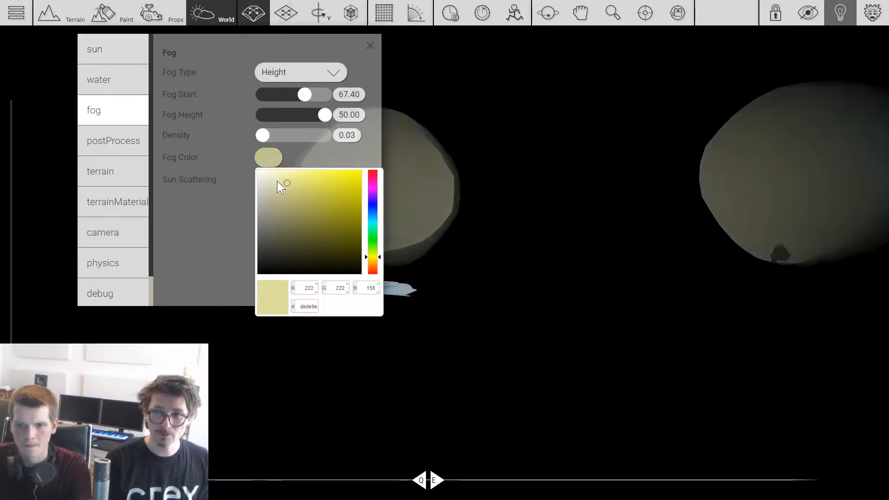
{"action": "left_click", "coordinate": [268, 214]}
{"action": "mouse_move", "coordinate": [272, 258]}
{"action": "left_mouse_down"}
{"action": "mouse_move", "coordinate": [272, 283]}
{"action": "mouse_move", "coordinate": [272, 272]}
{"action": "left_mouse_up"}
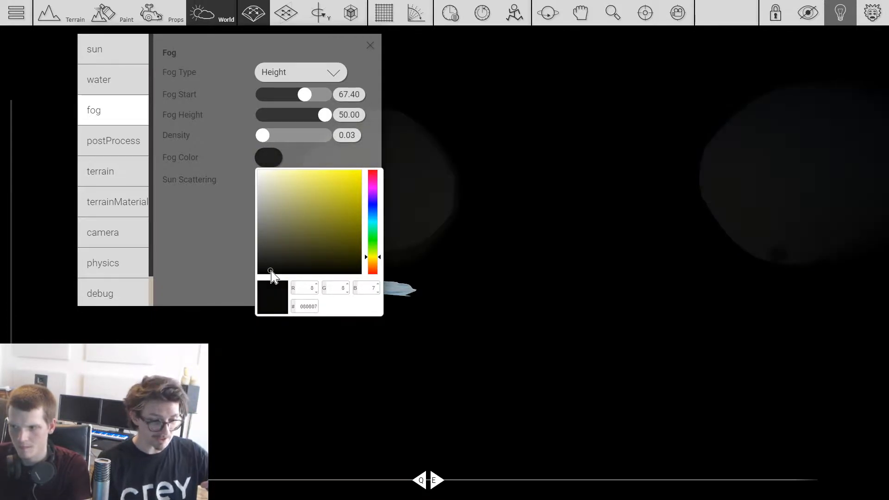
{"action": "mouse_move", "coordinate": [373, 240]}
{"action": "left_mouse_down"}
{"action": "mouse_move", "coordinate": [372, 200]}
{"action": "mouse_move", "coordinate": [373, 216]}
{"action": "left_mouse_up"}
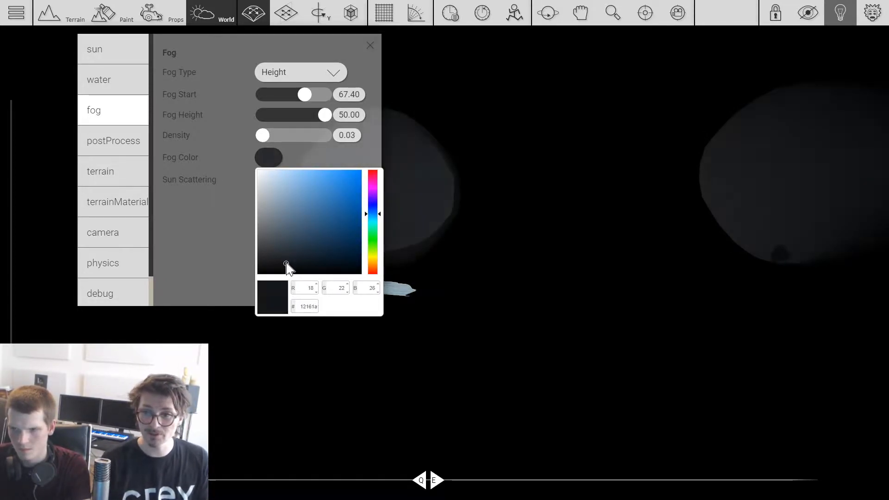
{"action": "mouse_move", "coordinate": [365, 215]}
{"action": "left_mouse_down"}
{"action": "mouse_move", "coordinate": [378, 274]}
{"action": "mouse_move", "coordinate": [372, 214]}
{"action": "left_mouse_up"}
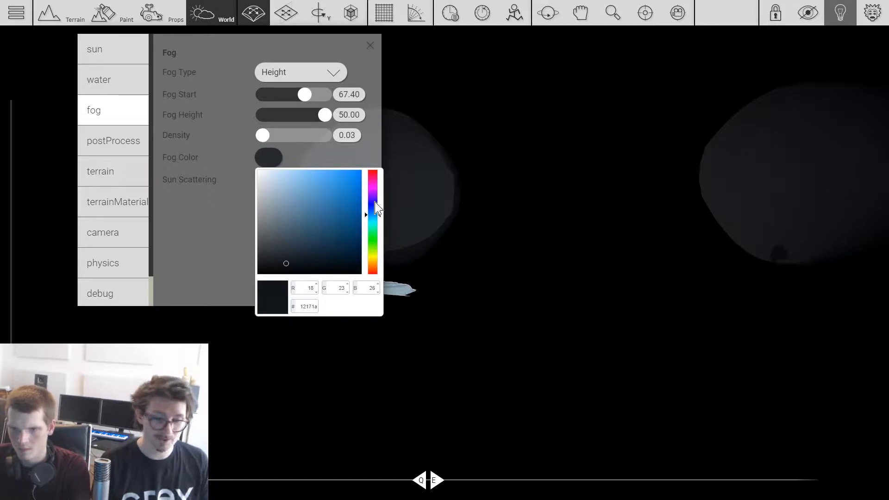
{"action": "left_click", "coordinate": [374, 159]}
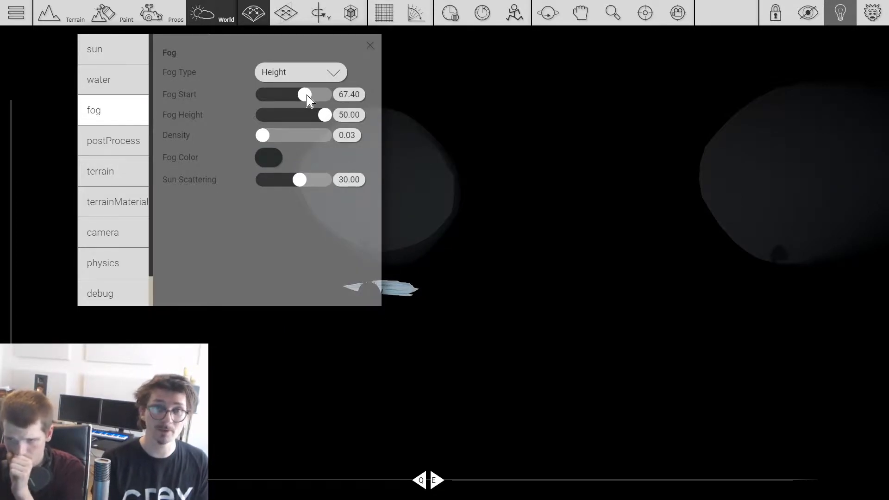
Step: Set the height fog's start to 60, its height to 7.4 and its density to 0.20
{"action": "left_click_drag", "start_coordinate": [301, 96], "coordinate": [256, 118]}
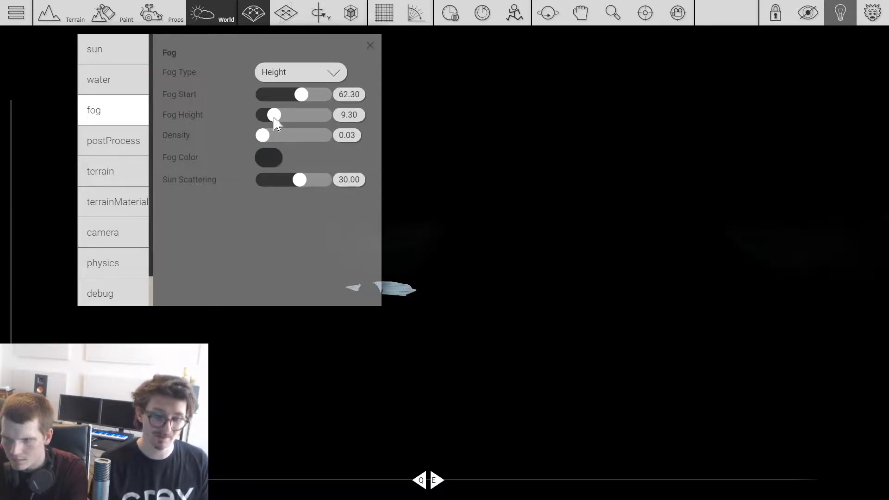
{"action": "left_click", "coordinate": [397, 93]}
{"action": "mouse_move", "coordinate": [490, 113]}
{"action": "right_mouse_down"}
{"action": "mouse_move", "coordinate": [514, 112]}
{"action": "mouse_move", "coordinate": [490, 112]}
{"action": "right_mouse_up"}
{"action": "left_click_drag", "start_coordinate": [490, 118], "coordinate": [526, 127]}
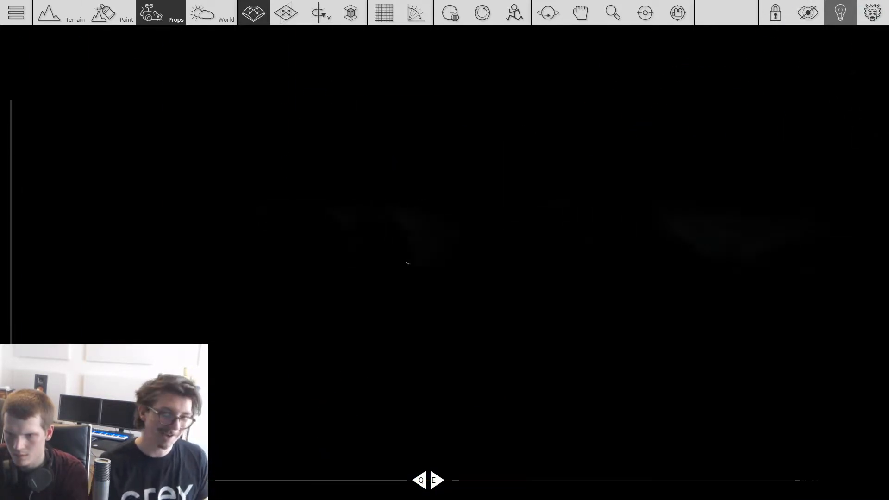
{"action": "key", "text": "4"}
{"action": "left_click", "coordinate": [776, 299]}
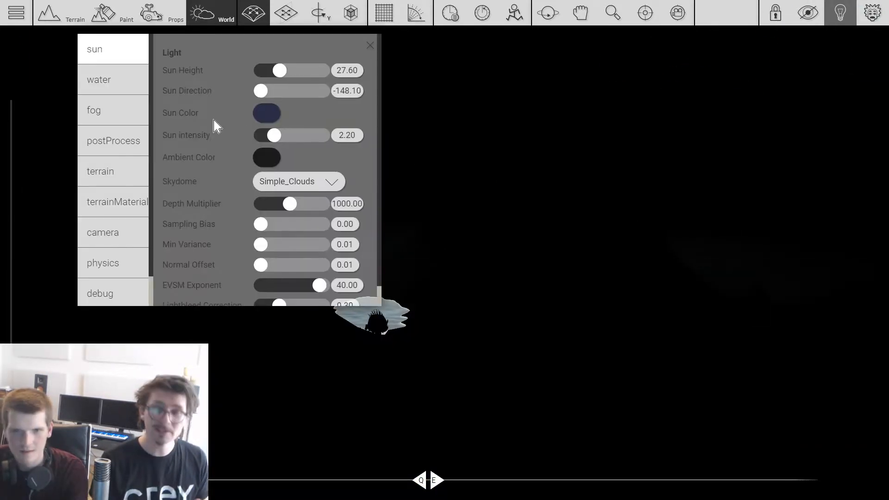
{"action": "left_click", "coordinate": [112, 111]}
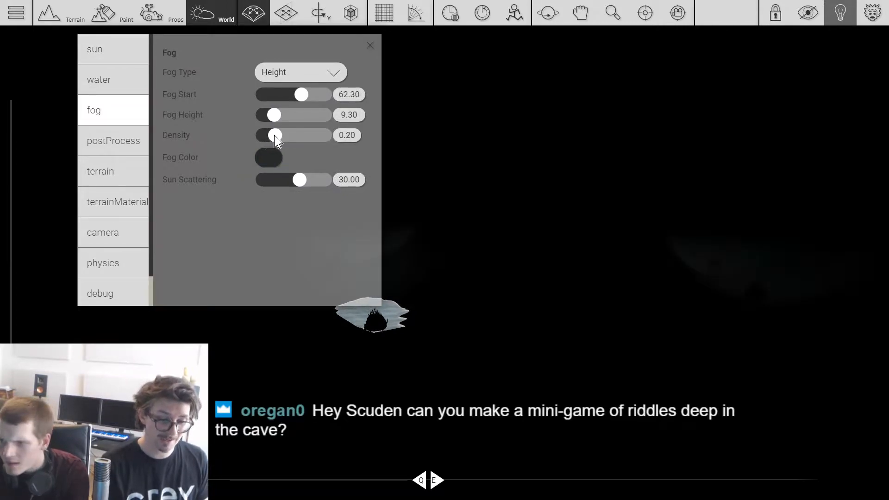
{"action": "mouse_move", "coordinate": [279, 116]}
{"action": "left_mouse_down"}
{"action": "mouse_move", "coordinate": [293, 116]}
{"action": "mouse_move", "coordinate": [267, 116]}
{"action": "mouse_move", "coordinate": [331, 120]}
{"action": "mouse_move", "coordinate": [267, 121]}
{"action": "left_mouse_up"}
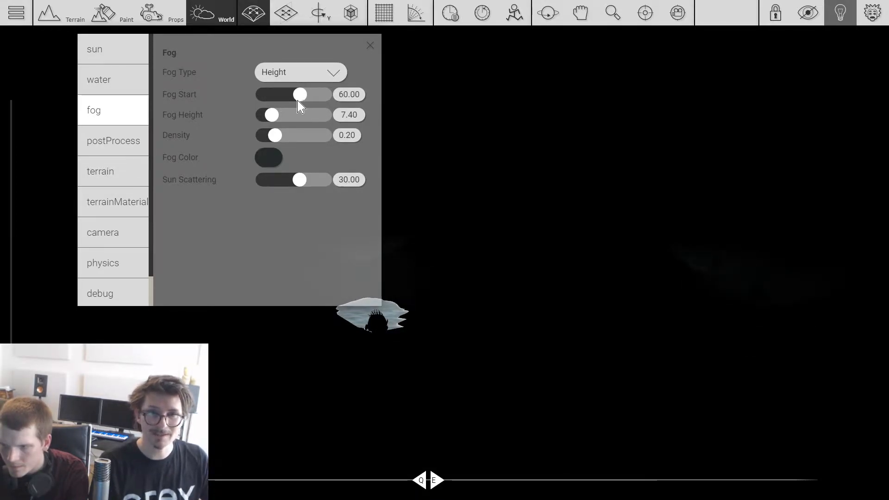
Step: Playtest the dark forest path towards the cave, lighting the way with the lantern and swinging the axe
{"action": "left_click", "coordinate": [161, 13]}
{"action": "scroll", "coordinate": [462, 129], "scroll_direction": "down", "scroll_amount": 5}
{"action": "key", "text": "w"}
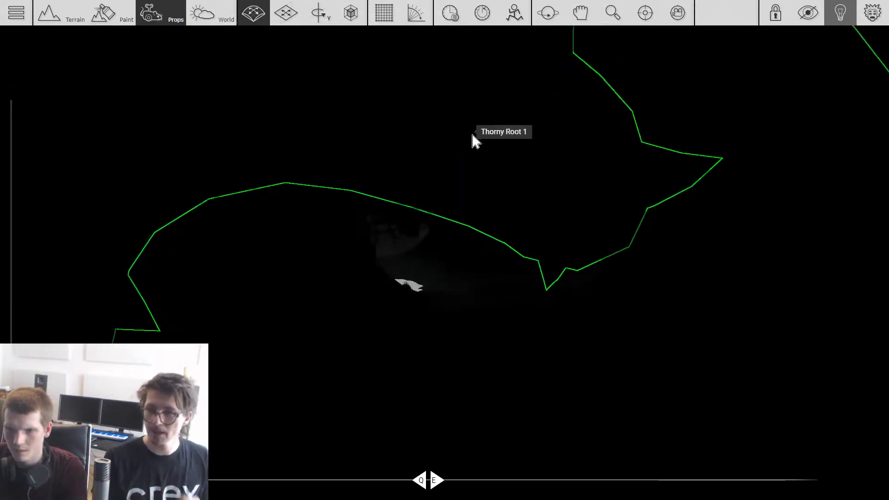
{"action": "scroll", "coordinate": [495, 179], "scroll_direction": "down", "scroll_amount": 10}
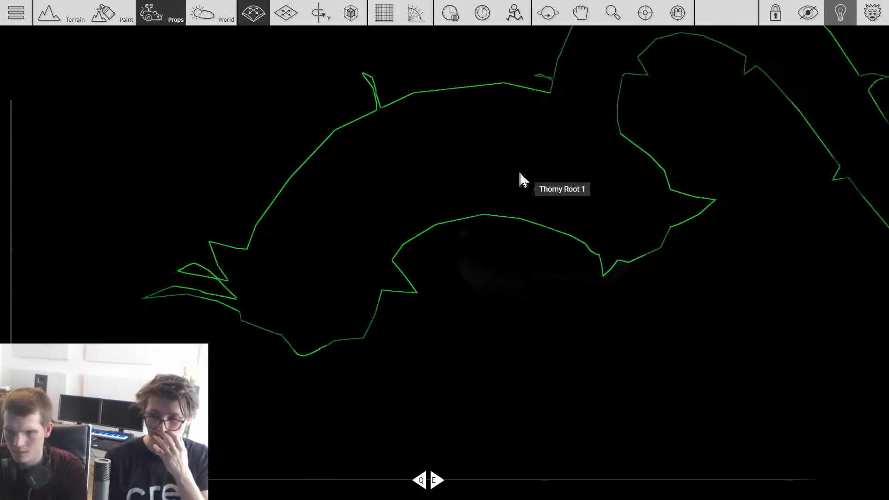
{"action": "scroll", "coordinate": [520, 304], "scroll_direction": "down", "scroll_amount": 5}
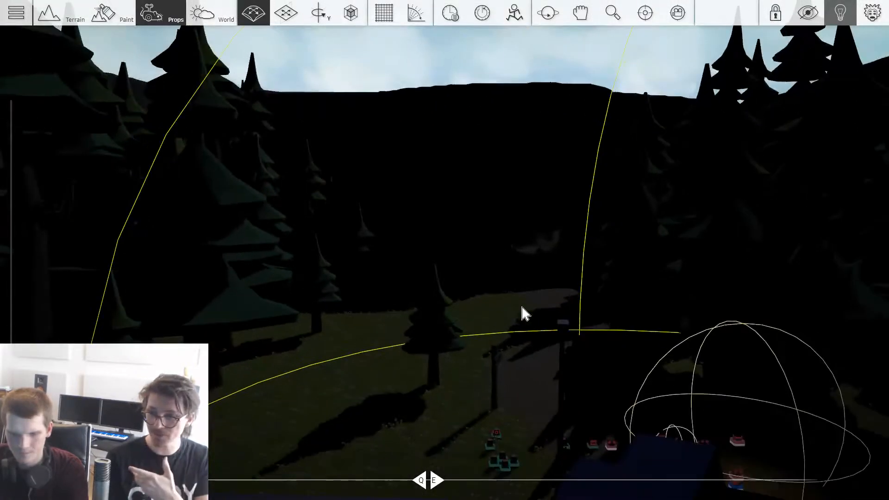
{"action": "key", "text": "p"}
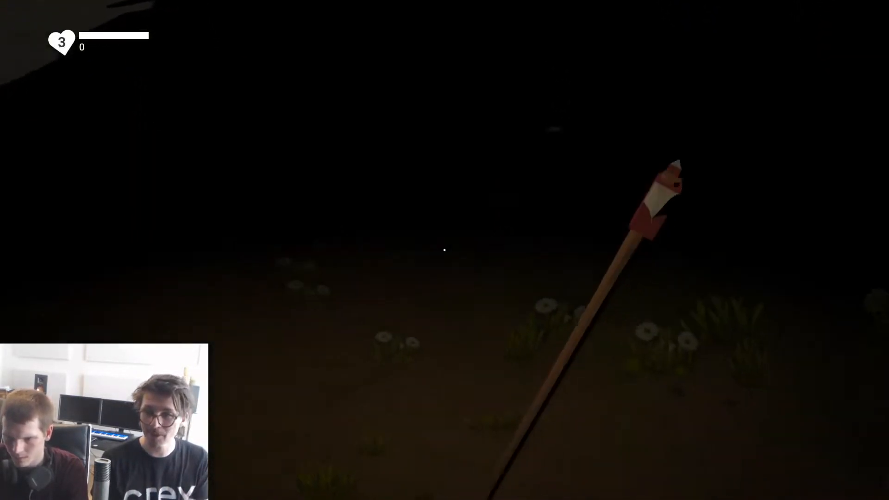
{"action": "key", "text": "w"}
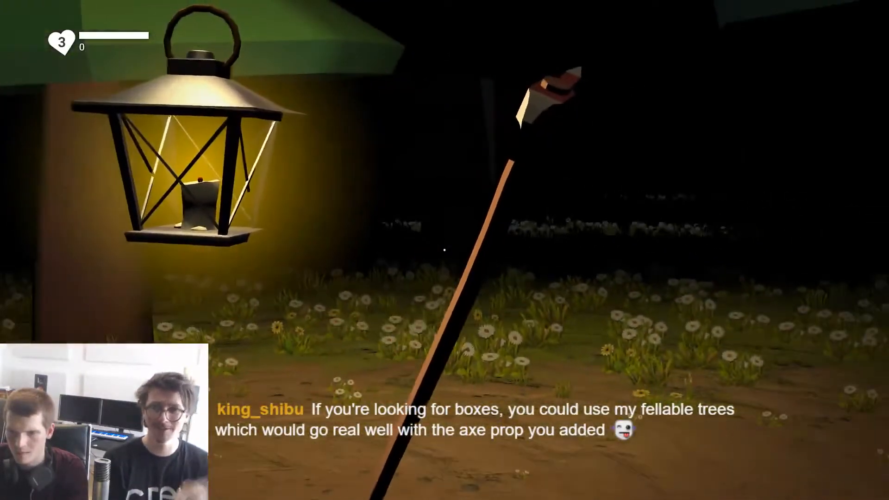
{"action": "key", "text": "f"}
{"action": "left_click", "coordinate": [444, 250]}
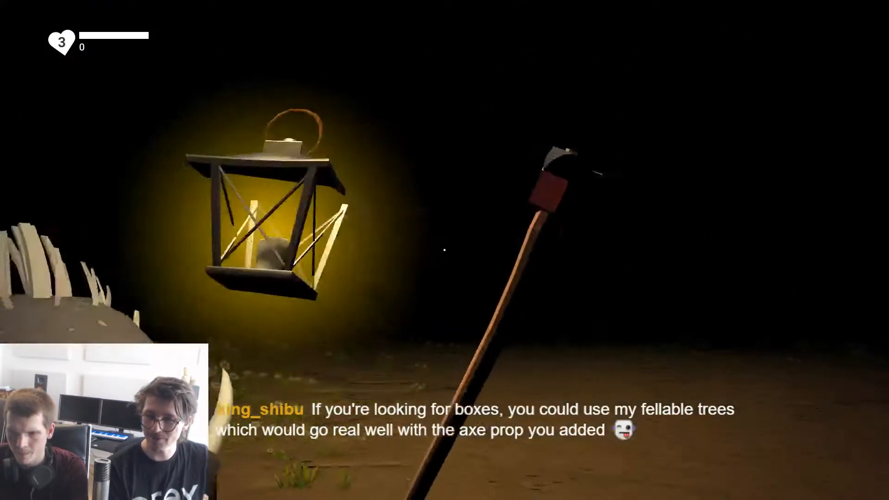
{"action": "left_click", "coordinate": [445, 250]}
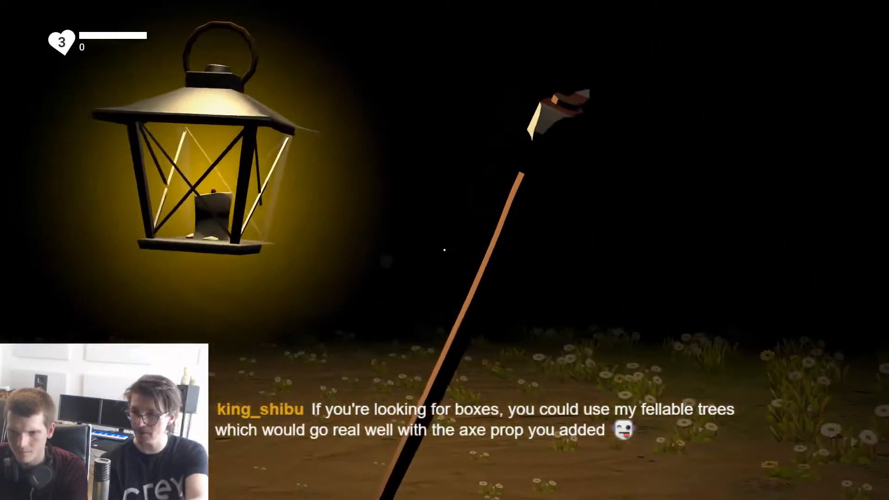
{"action": "left_click", "coordinate": [444, 250]}
{"action": "left_click", "coordinate": [444, 250]}
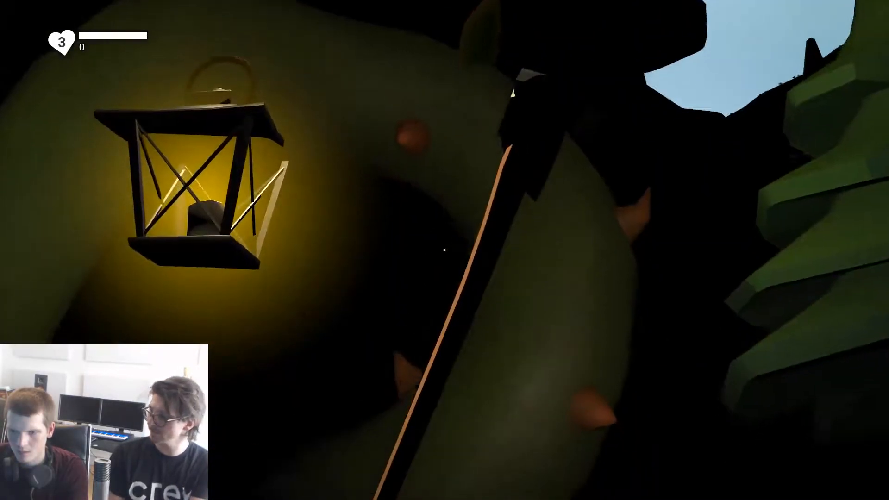
{"action": "left_click", "coordinate": [444, 250]}
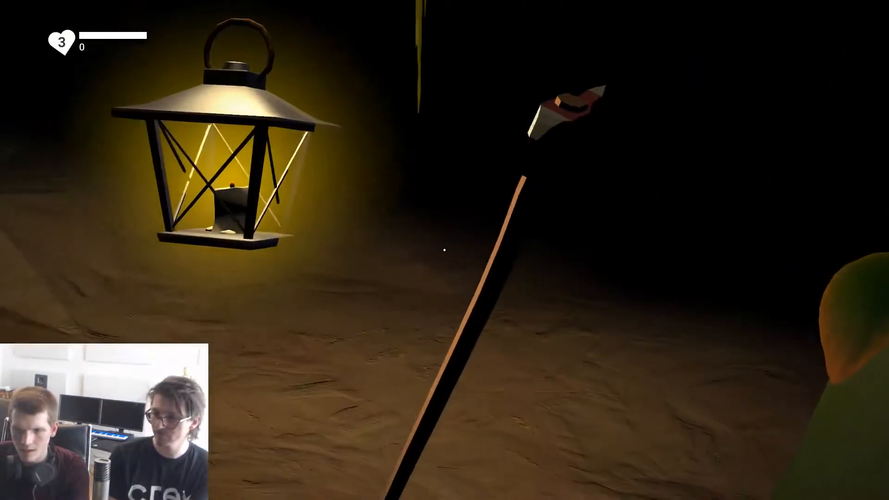
Step: Playtest fighting the cave monsters with the axe, both with and without the lantern lit
{"action": "left_click", "coordinate": [445, 250]}
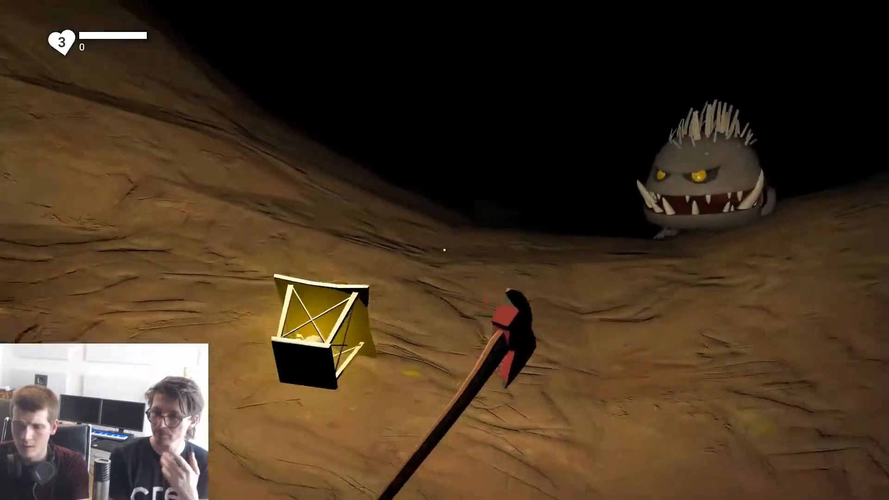
{"action": "left_click", "coordinate": [444, 250]}
{"action": "left_click", "coordinate": [444, 250]}
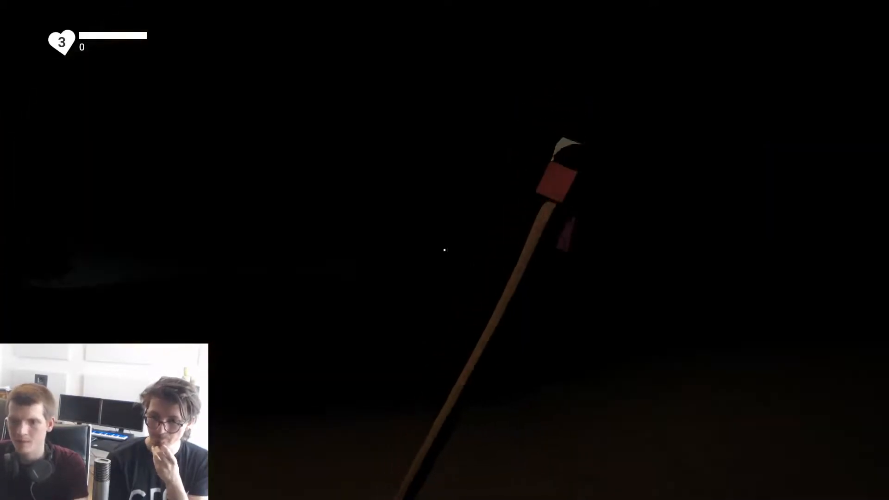
{"action": "left_click", "coordinate": [445, 250]}
{"action": "left_click", "coordinate": [445, 250]}
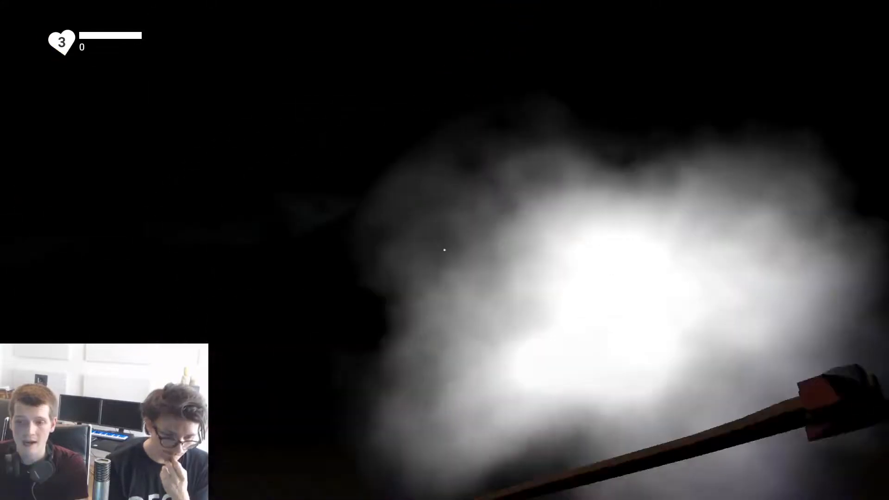
{"action": "key", "text": "f"}
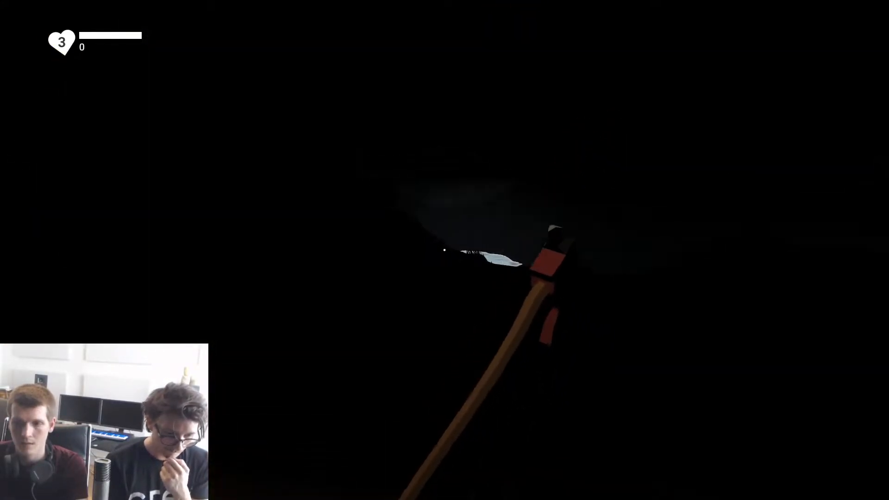
{"action": "left_click", "coordinate": [445, 250]}
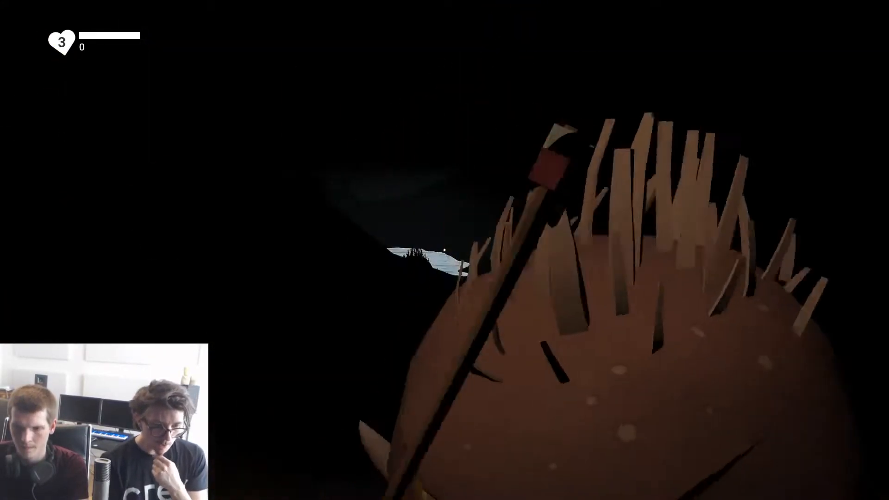
{"action": "left_click", "coordinate": [445, 250]}
{"action": "key", "text": "f"}
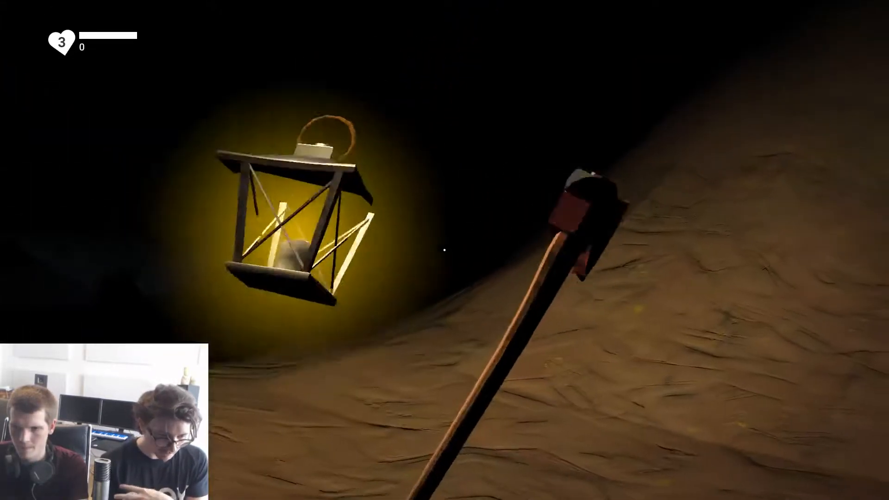
Step: Test alternating quickly between the lantern and axe swings inside the cave, and exit the playtest
{"action": "key", "text": "f"}
{"action": "left_click", "coordinate": [445, 250]}
{"action": "key", "text": "f"}
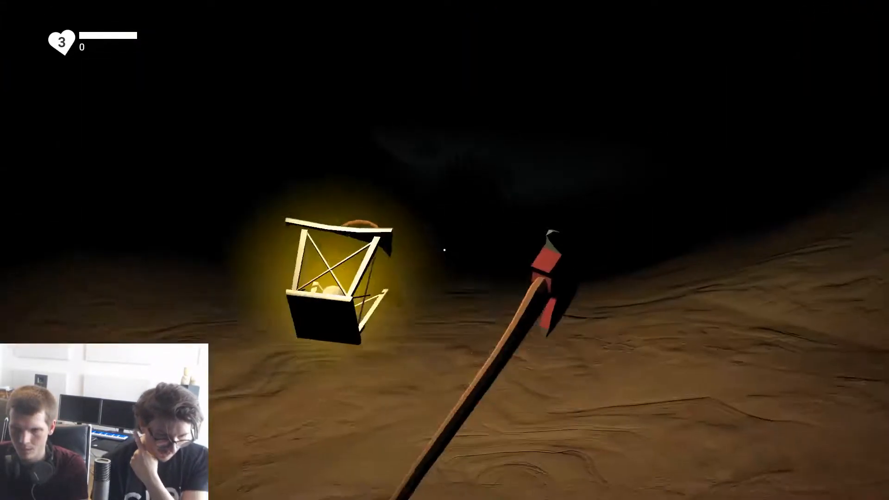
{"action": "key", "text": "f"}
{"action": "key", "text": "f"}
{"action": "key", "text": "f"}
{"action": "left_click", "coordinate": [444, 250]}
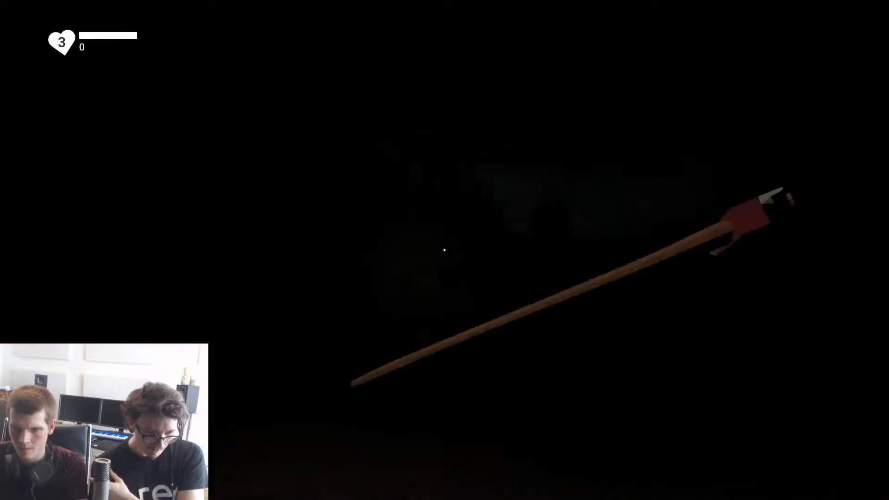
{"action": "left_click", "coordinate": [444, 250]}
{"action": "key", "text": "f"}
{"action": "key", "text": "f"}
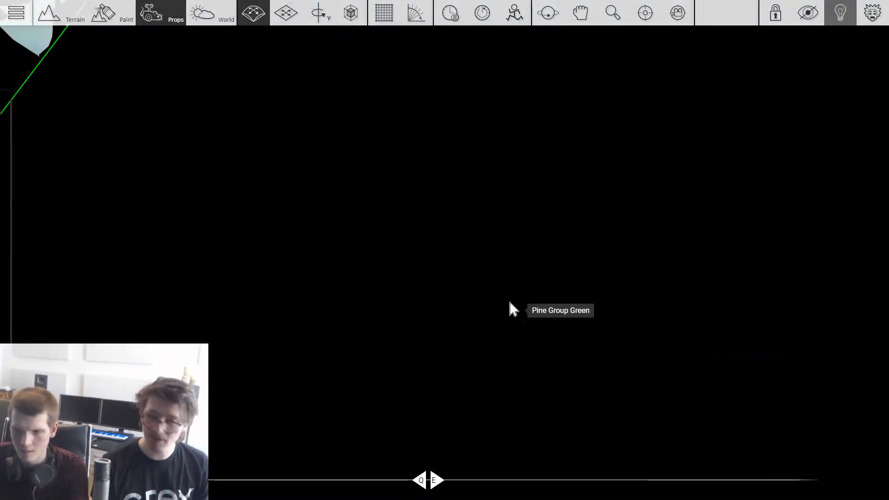
Step: Save the level under the title The Abandoned Mine
{"action": "right_click_drag", "start_coordinate": [509, 303], "coordinate": [538, 301]}
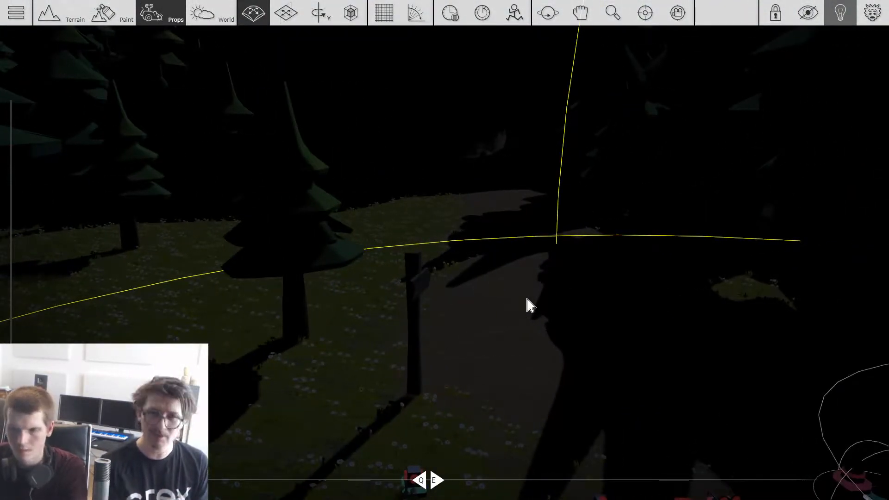
{"action": "key", "text": "Escape"}
{"action": "left_click", "coordinate": [302, 177]}
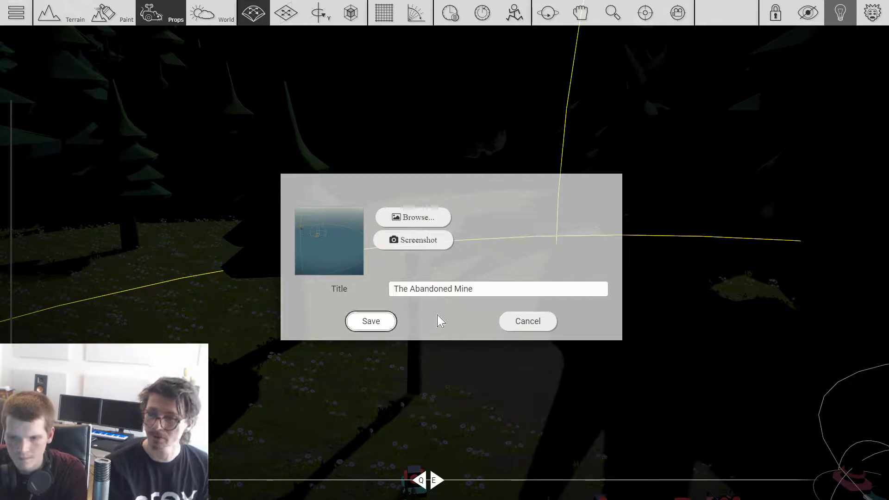
{"action": "key", "text": "Return"}
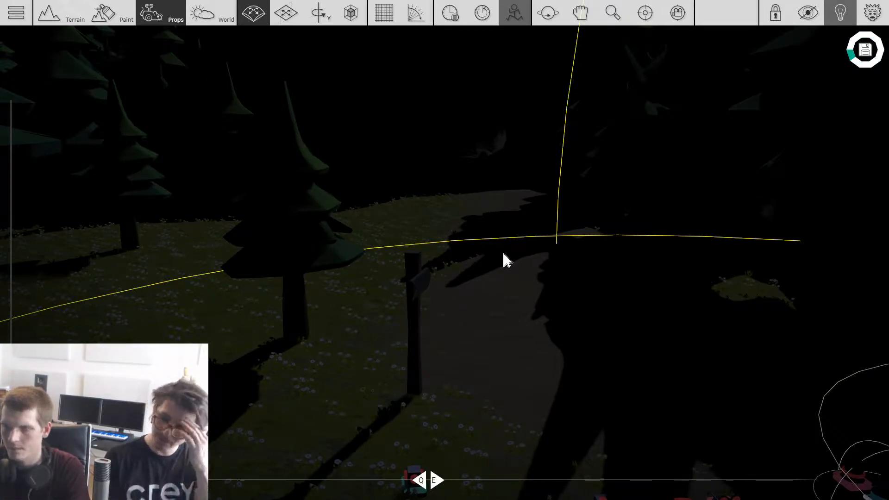
Step: Add an Omni Light from Crey's Gameplay props and place it on the grass near the start area
{"action": "scroll", "coordinate": [507, 254], "scroll_direction": "down", "scroll_amount": 4}
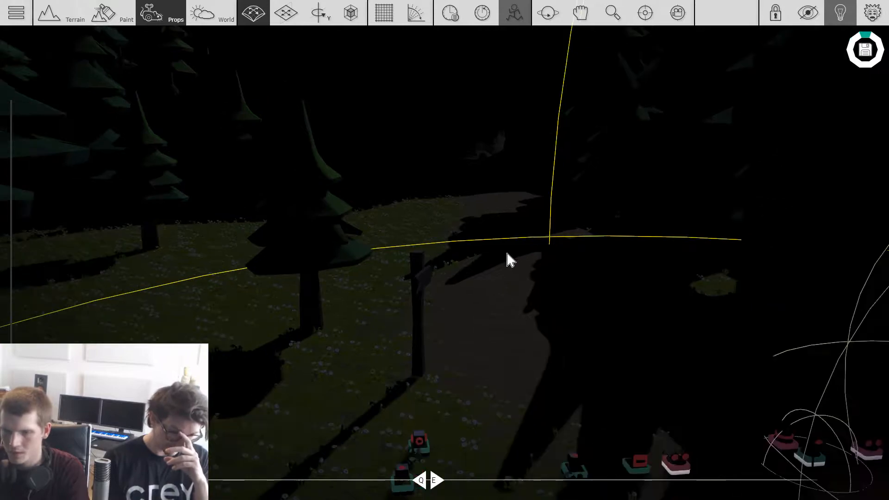
{"action": "scroll", "coordinate": [508, 253], "scroll_direction": "up", "scroll_amount": 1}
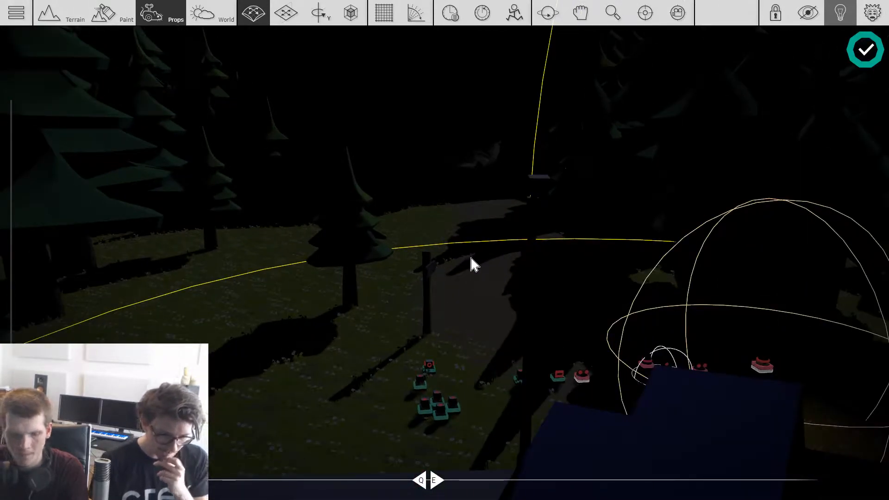
{"action": "key", "text": "Tab"}
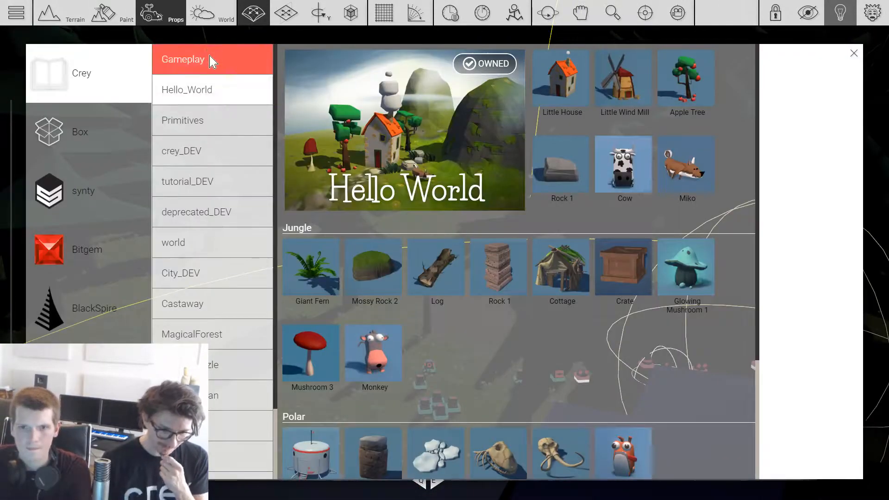
{"action": "left_click", "coordinate": [212, 61]}
{"action": "left_click", "coordinate": [369, 140]}
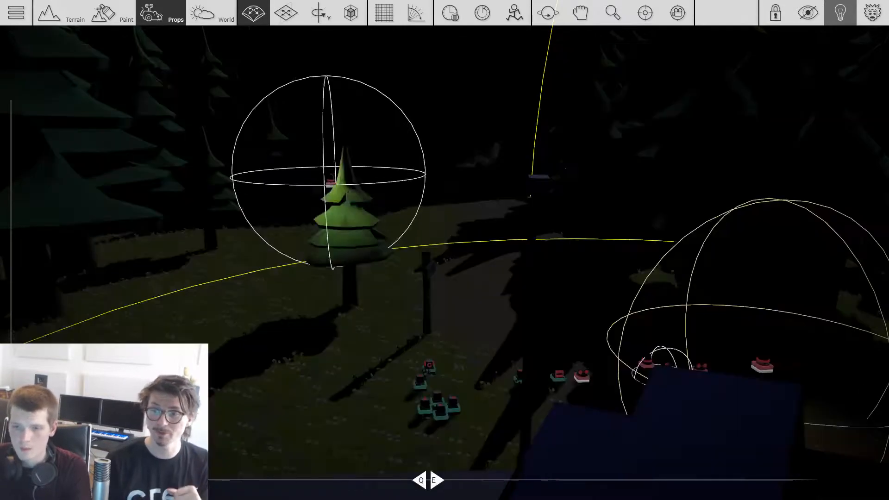
{"action": "scroll", "coordinate": [454, 305], "scroll_direction": "down", "scroll_amount": 1}
{"action": "key", "text": "r"}
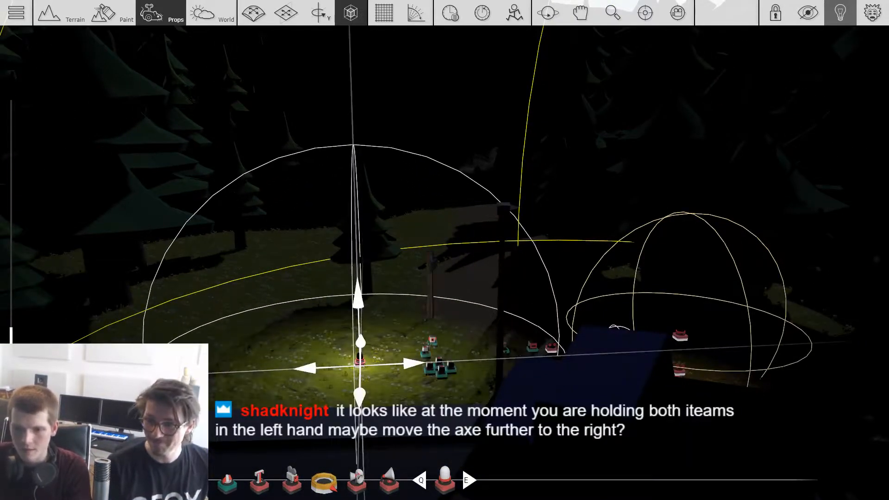
Step: Move the Omni Light up to the head of the street lamp beside the blue truck
{"action": "left_click_drag", "start_coordinate": [360, 361], "coordinate": [498, 193]}
{"action": "middle_click_drag", "start_coordinate": [498, 193], "coordinate": [496, 216]}
{"action": "left_click_drag", "start_coordinate": [495, 216], "coordinate": [474, 224]}
{"action": "key", "text": "4"}
{"action": "left_click_drag", "start_coordinate": [476, 178], "coordinate": [476, 176]}
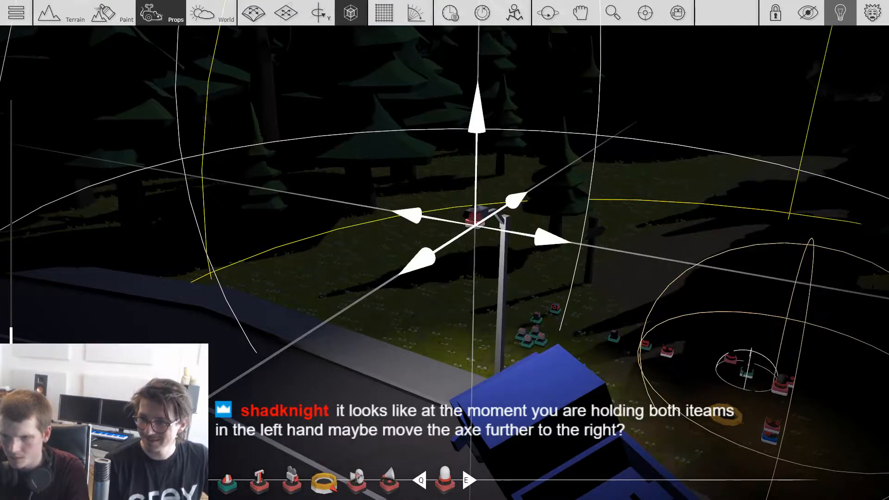
{"action": "key", "text": "2"}
{"action": "mouse_move", "coordinate": [476, 224]}
{"action": "left_mouse_down", "text": "shift"}
{"action": "mouse_move", "coordinate": [204, 218]}
{"action": "mouse_move", "coordinate": [188, 298]}
{"action": "mouse_move", "coordinate": [256, 357]}
{"action": "mouse_move", "coordinate": [252, 343]}
{"action": "left_mouse_up", "text": "shift"}
Step: Open the properties of the Omni Light at the street lamp's head
{"action": "key", "text": "w"}
{"action": "key", "text": "a"}
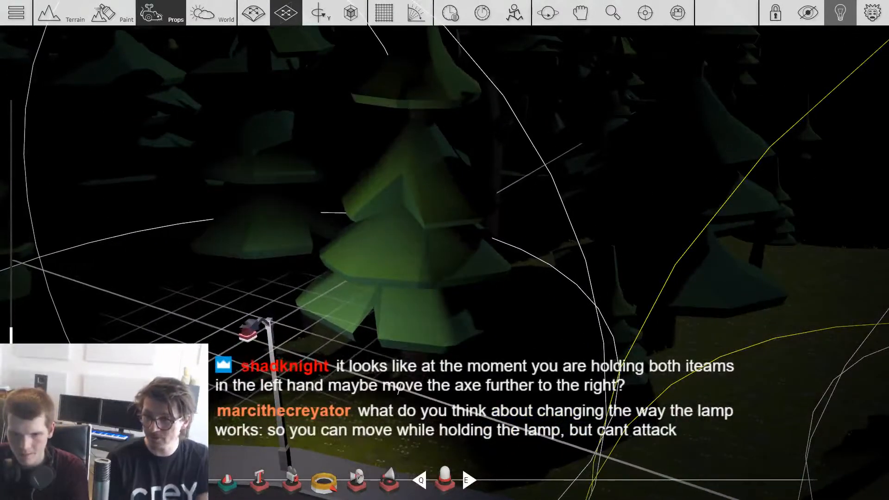
{"action": "key", "text": "f"}
{"action": "scroll", "coordinate": [463, 246], "scroll_direction": "down", "scroll_amount": 3}
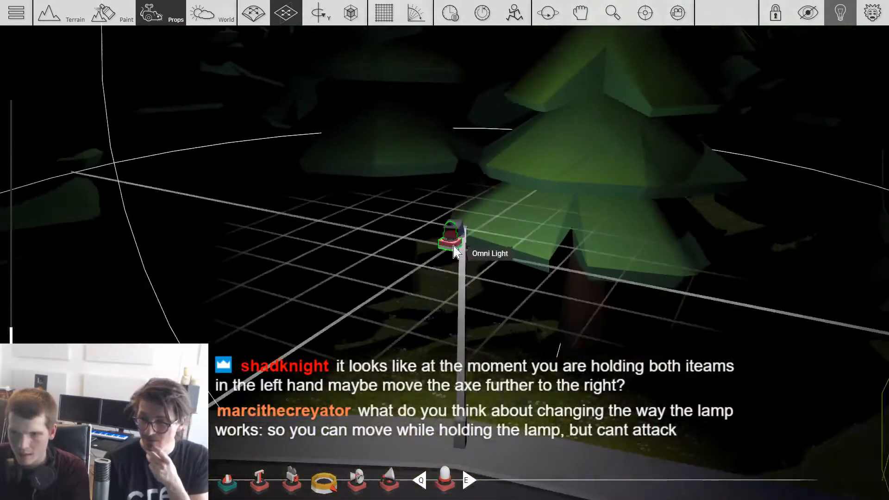
{"action": "double_click", "coordinate": [448, 243]}
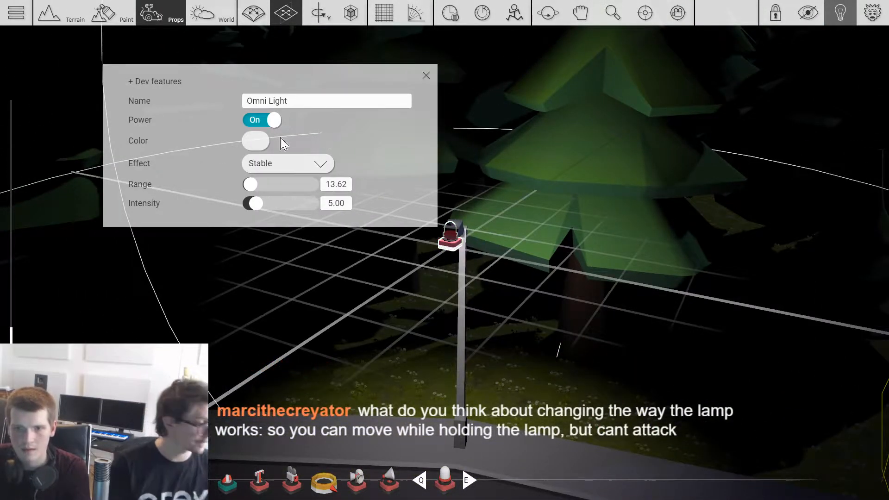
Step: Try a teal tint on the Omni Light and restore its colour to white
{"action": "left_click", "coordinate": [257, 140]}
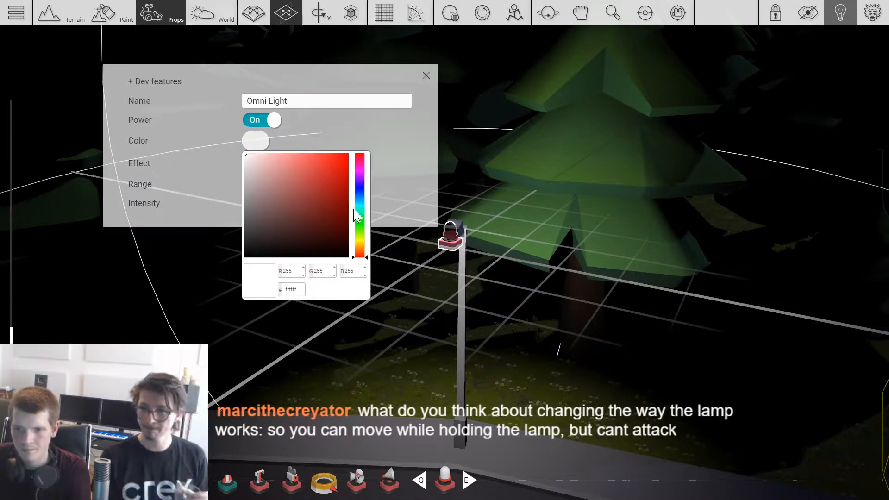
{"action": "left_click", "coordinate": [330, 172]}
{"action": "mouse_move", "coordinate": [360, 204]}
{"action": "left_mouse_down"}
{"action": "mouse_move", "coordinate": [359, 158]}
{"action": "mouse_move", "coordinate": [361, 210]}
{"action": "left_mouse_up"}
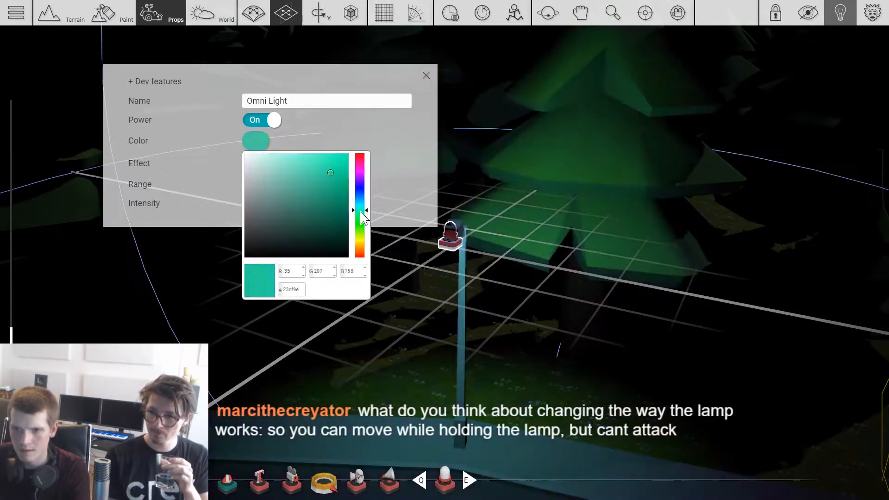
{"action": "left_click_drag", "start_coordinate": [299, 182], "coordinate": [209, 129]}
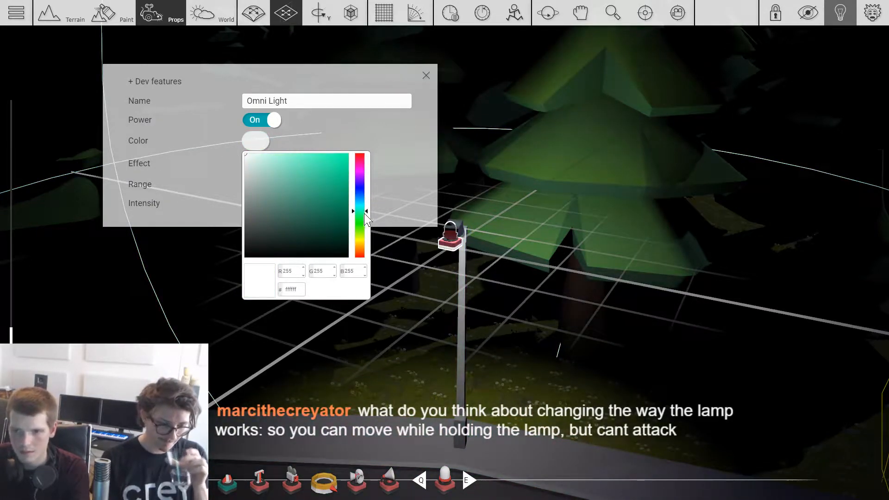
{"action": "left_click_drag", "start_coordinate": [364, 221], "coordinate": [361, 231]}
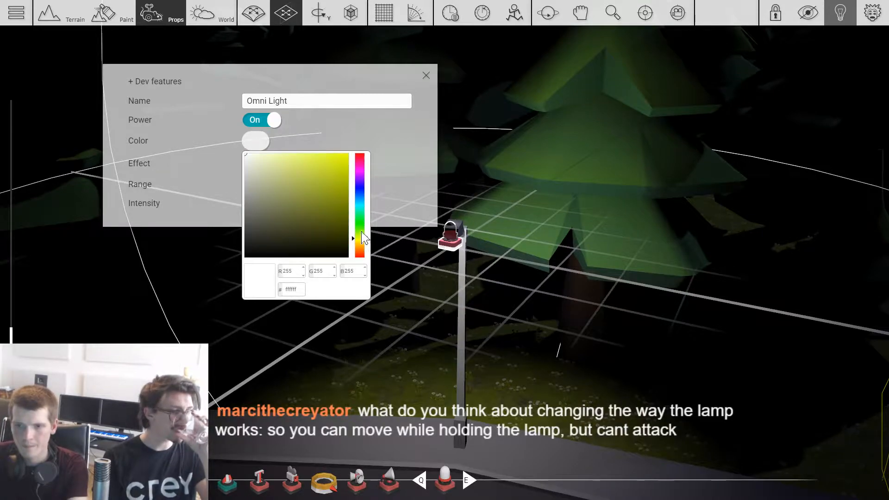
{"action": "left_click", "coordinate": [392, 149]}
Step: Set the Omni Light's effect to Flickering, its range to 29.20 and its intensity to 1.10
{"action": "left_click", "coordinate": [289, 174]}
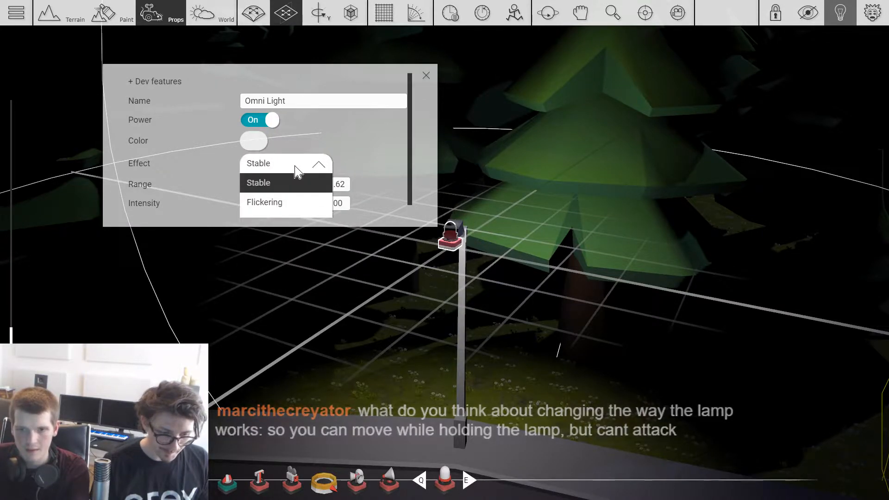
{"action": "left_click", "coordinate": [279, 202]}
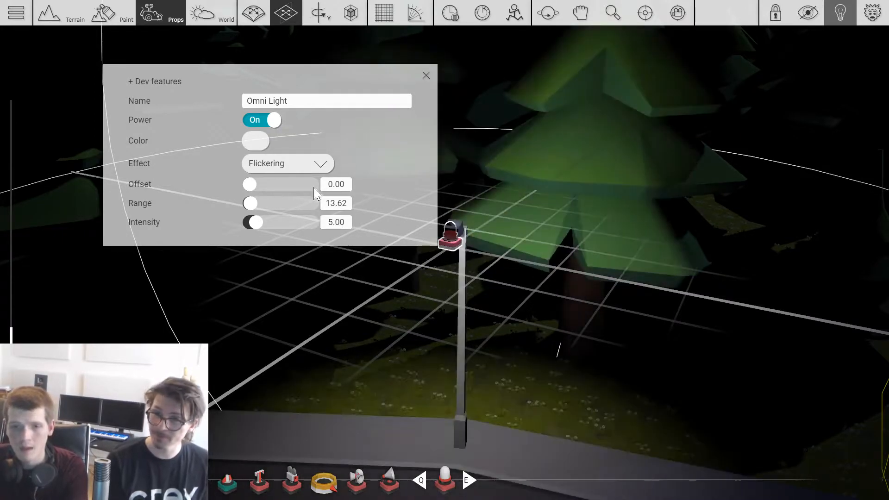
{"action": "left_click_drag", "start_coordinate": [257, 209], "coordinate": [252, 230]}
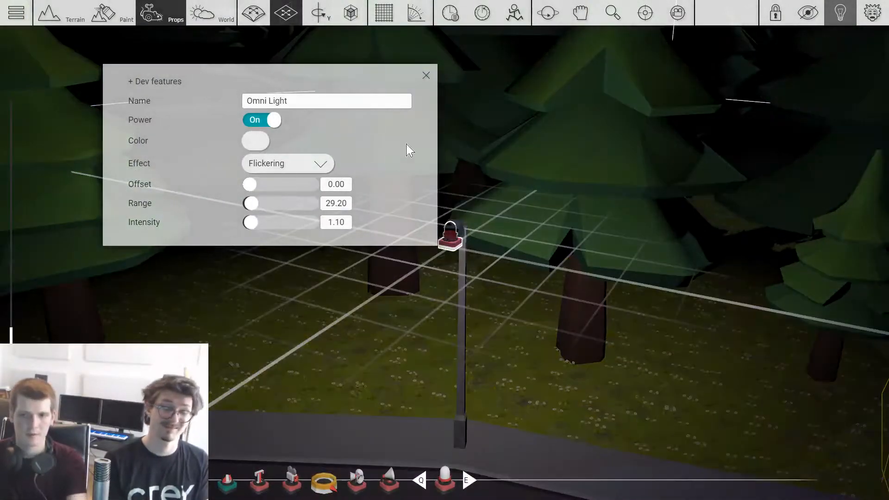
{"action": "left_click", "coordinate": [426, 76]}
Step: Reposition the Omni Light just below the street lamp's head and set its effect to Flickering
{"action": "scroll", "coordinate": [420, 301], "scroll_direction": "down", "scroll_amount": 2}
{"action": "right_click_drag", "start_coordinate": [422, 303], "coordinate": [431, 289]}
{"action": "left_click", "coordinate": [449, 234]}
{"action": "left_click_drag", "start_coordinate": [449, 230], "coordinate": [326, 199]}
{"action": "right_click_drag", "start_coordinate": [326, 199], "coordinate": [352, 224]}
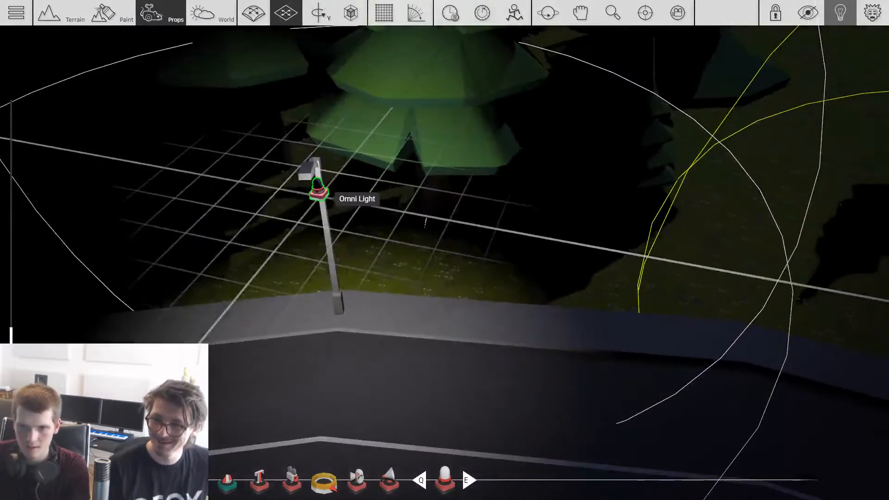
{"action": "left_click", "coordinate": [307, 183]}
{"action": "left_click", "coordinate": [285, 163]}
{"action": "left_click", "coordinate": [286, 203]}
{"action": "left_click", "coordinate": [426, 75]}
Step: Check the effect options of the flickering Omni Light at the street lamp beside the large pine
{"action": "left_click_drag", "start_coordinate": [308, 193], "coordinate": [642, 163], "text": "shift"}
{"action": "key", "text": "a"}
{"action": "key", "text": "s"}
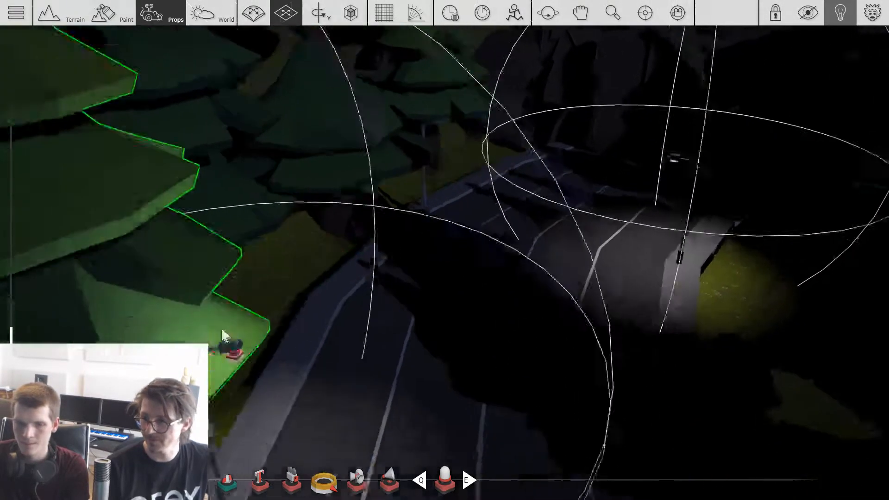
{"action": "left_click", "coordinate": [271, 291]}
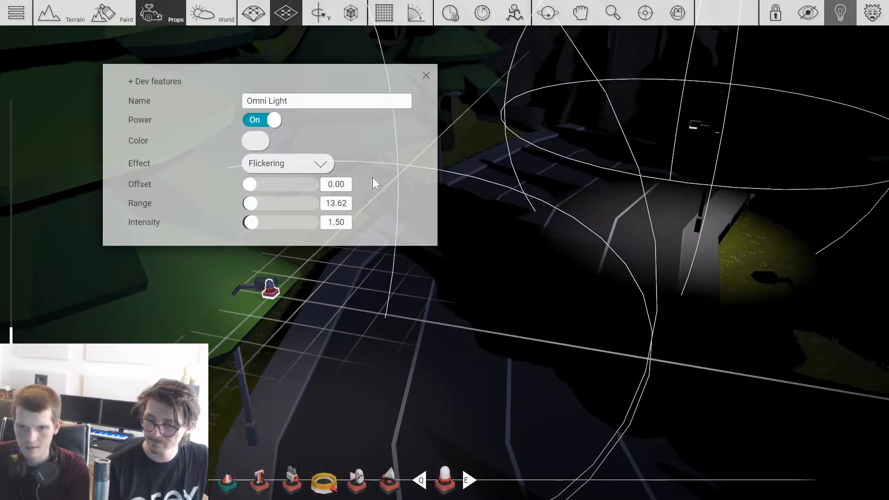
{"action": "left_click", "coordinate": [317, 166]}
{"action": "left_click", "coordinate": [490, 153]}
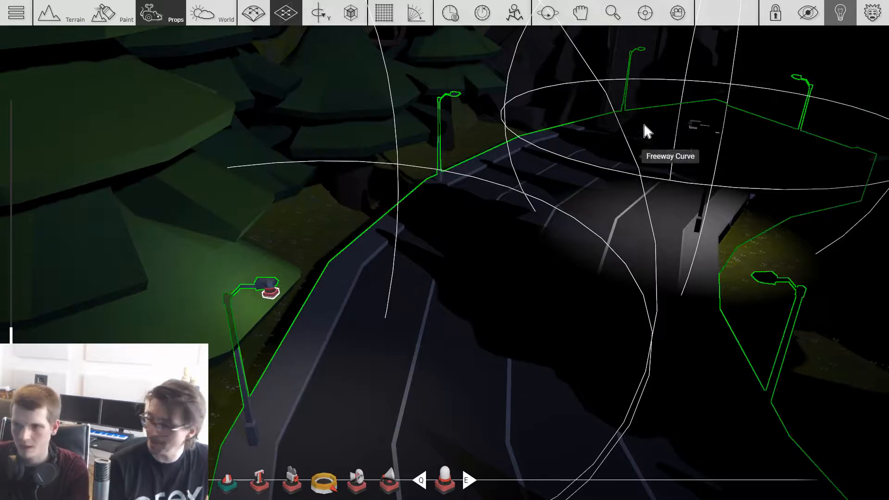
Step: Try an Omni Light above the forest path beyond the blue truck with its effect set to Pulsating
{"action": "key", "text": "w"}
{"action": "key", "text": "d"}
{"action": "key", "text": "w"}
{"action": "right_click_drag", "start_coordinate": [582, 144], "coordinate": [463, 195]}
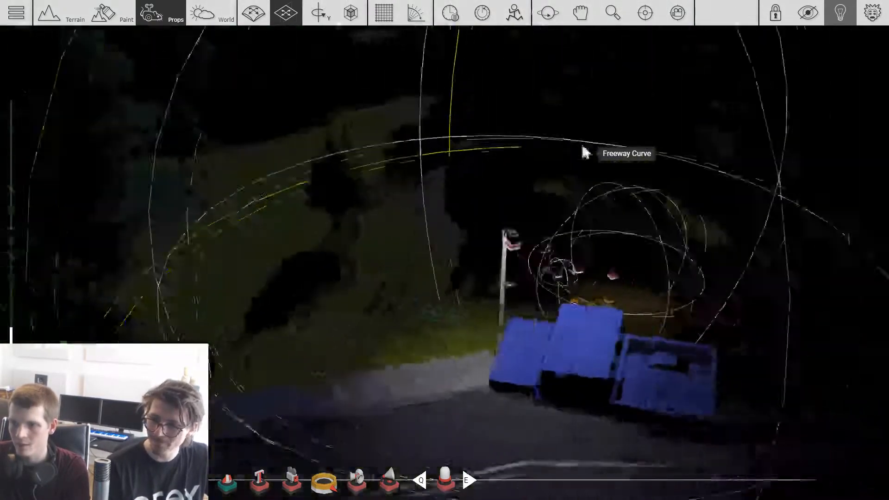
{"action": "key", "text": "w"}
{"action": "key", "text": "a"}
{"action": "left_click_drag", "start_coordinate": [436, 237], "coordinate": [506, 123]}
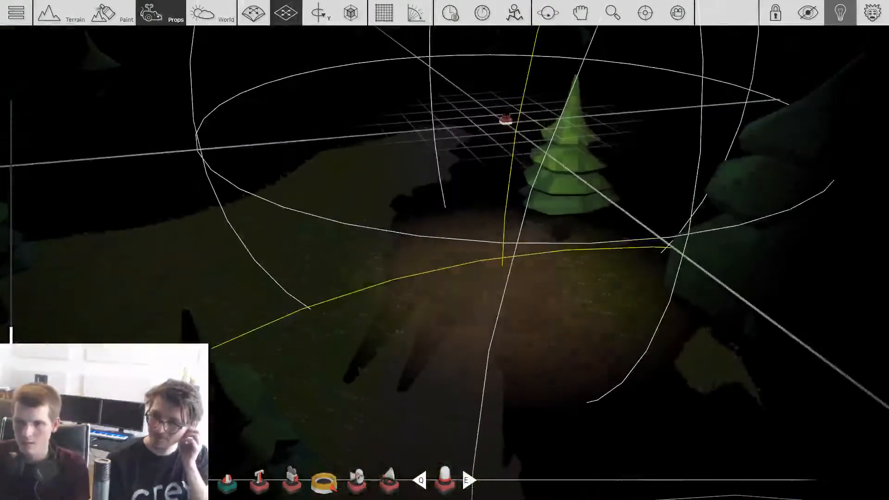
{"action": "left_click", "coordinate": [507, 122]}
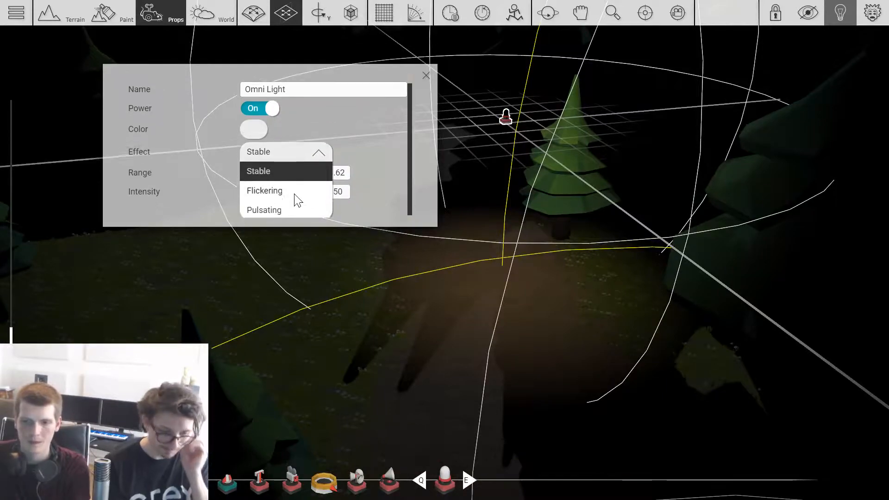
{"action": "left_click", "coordinate": [299, 209]}
{"action": "left_click", "coordinate": [484, 148]}
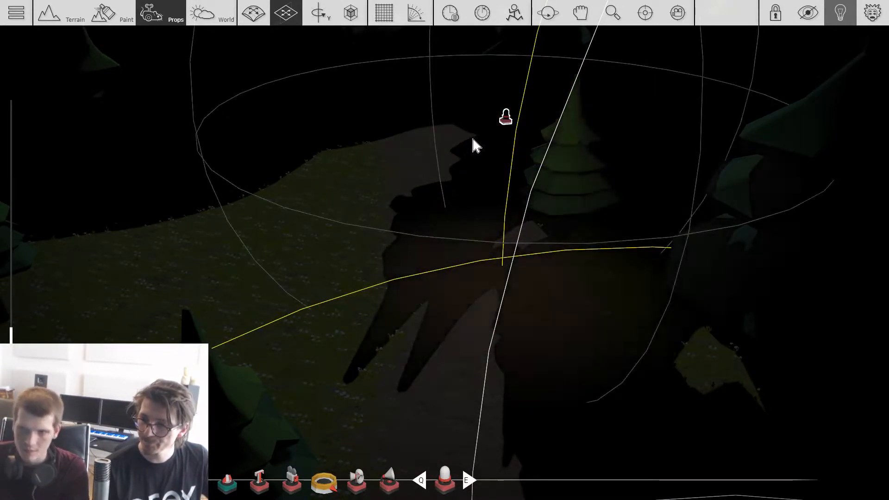
Step: Raise the pulsating Omni Light's frequency to 4.60
{"action": "left_click", "coordinate": [504, 119]}
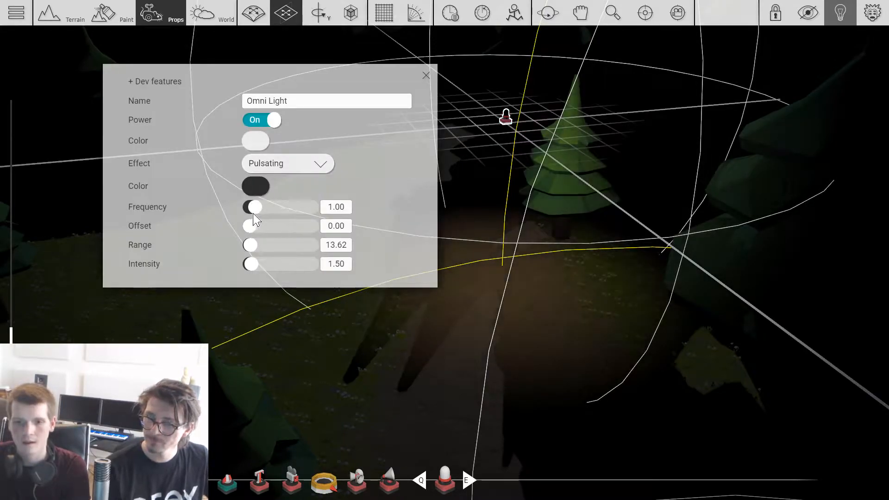
{"action": "left_click_drag", "start_coordinate": [256, 207], "coordinate": [277, 207]}
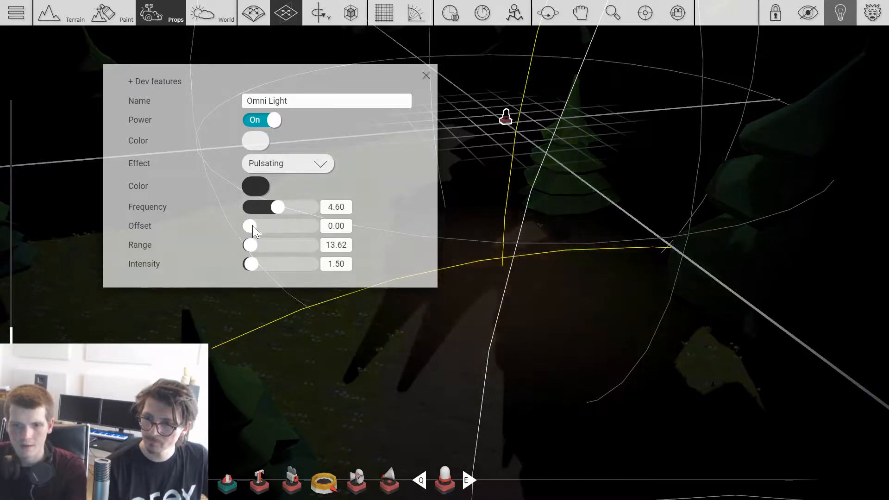
{"action": "key", "text": "Escape"}
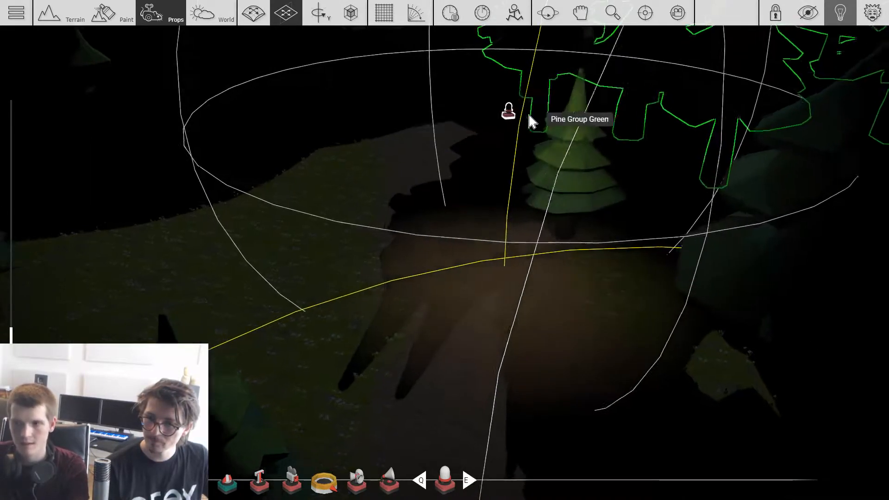
Step: Delete the pulsating Omni Light above the forest path
{"action": "key", "text": "w"}
{"action": "key", "text": "space"}
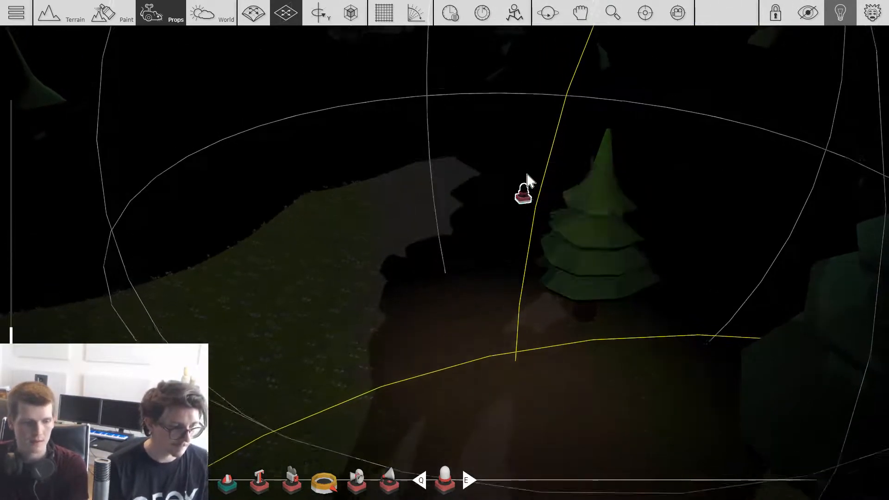
{"action": "key", "text": "w"}
{"action": "key", "text": "space"}
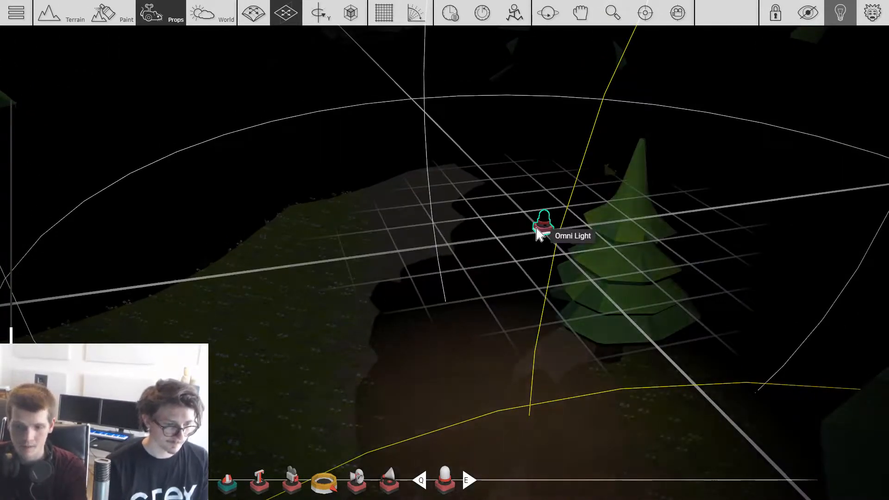
{"action": "right_click_drag", "start_coordinate": [538, 228], "coordinate": [542, 228]}
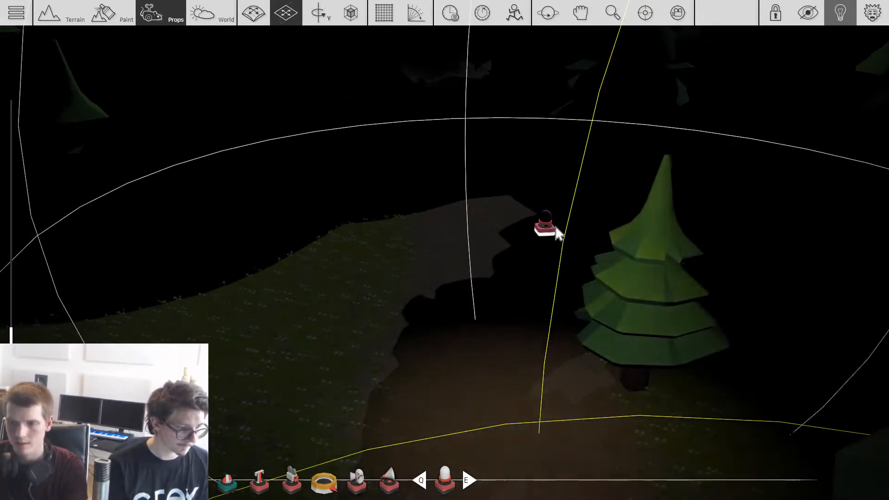
{"action": "key", "text": "Delete"}
Step: Set the intensity of the flickering Omni Light at the far street lamp on the road curve to 2.20
{"action": "right_click_drag", "start_coordinate": [448, 233], "coordinate": [482, 233]}
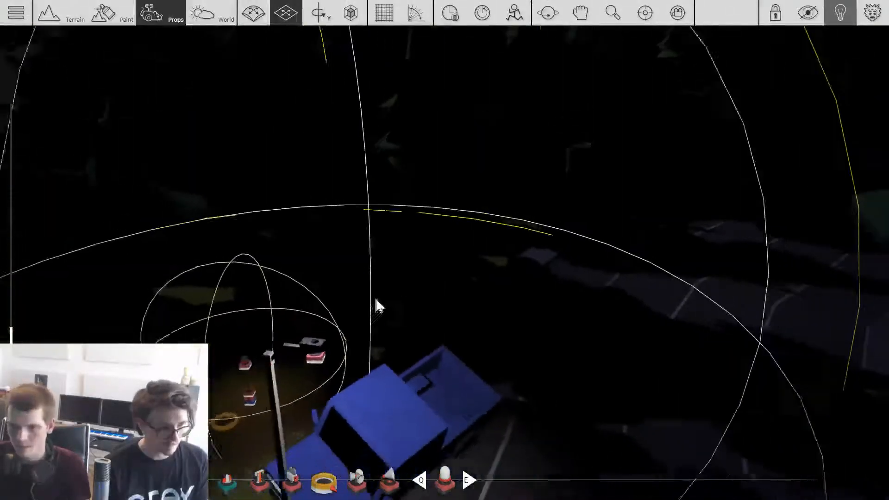
{"action": "left_click_drag", "start_coordinate": [328, 352], "coordinate": [631, 216], "text": "shift"}
{"action": "key", "text": "Delete"}
{"action": "right_click_drag", "start_coordinate": [597, 227], "coordinate": [625, 231]}
{"action": "left_click_drag", "start_coordinate": [617, 293], "coordinate": [522, 118], "text": "shift"}
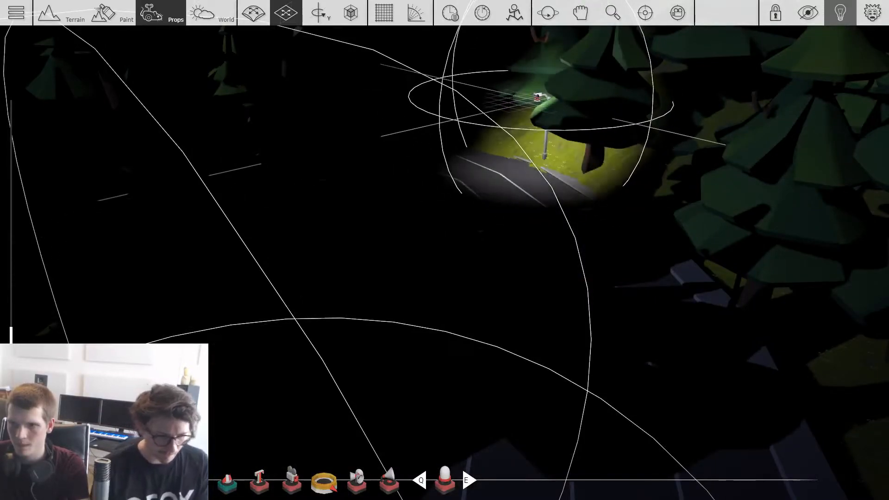
{"action": "double_click", "coordinate": [537, 103]}
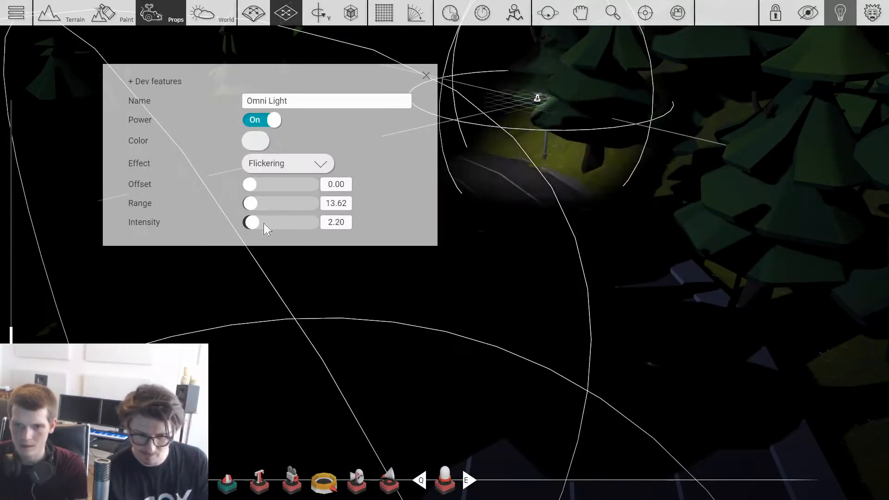
{"action": "left_click", "coordinate": [434, 247]}
Step: Try a cube as a tall wall across the road beside the blue truck, and delete it
{"action": "mouse_move", "coordinate": [512, 300]}
{"action": "right_mouse_down"}
{"action": "mouse_move", "coordinate": [463, 296]}
{"action": "mouse_move", "coordinate": [506, 299]}
{"action": "right_mouse_up"}
{"action": "key", "text": "Tab"}
{"action": "left_click", "coordinate": [188, 123]}
{"action": "left_click", "coordinate": [560, 92]}
{"action": "key", "text": "w"}
{"action": "key", "text": "d"}
{"action": "key", "text": "1"}
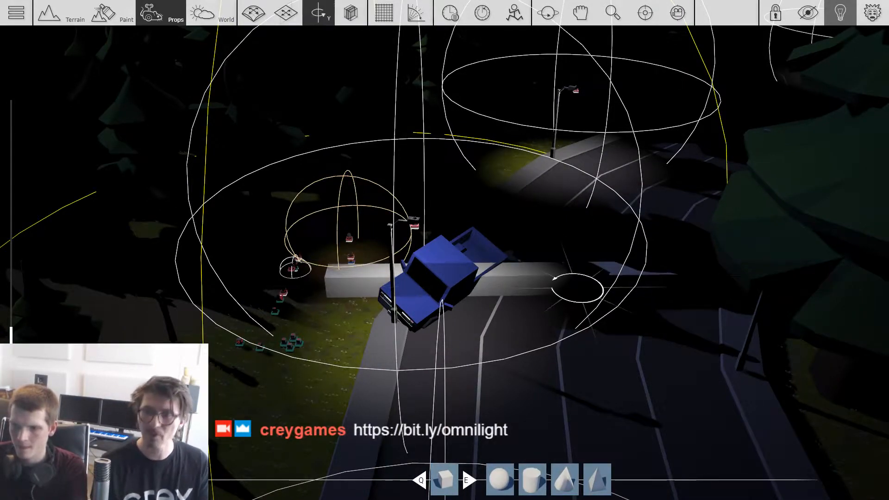
{"action": "left_click_drag", "start_coordinate": [578, 288], "coordinate": [612, 288]}
{"action": "key", "text": "4"}
{"action": "left_click_drag", "start_coordinate": [582, 246], "coordinate": [597, 138]}
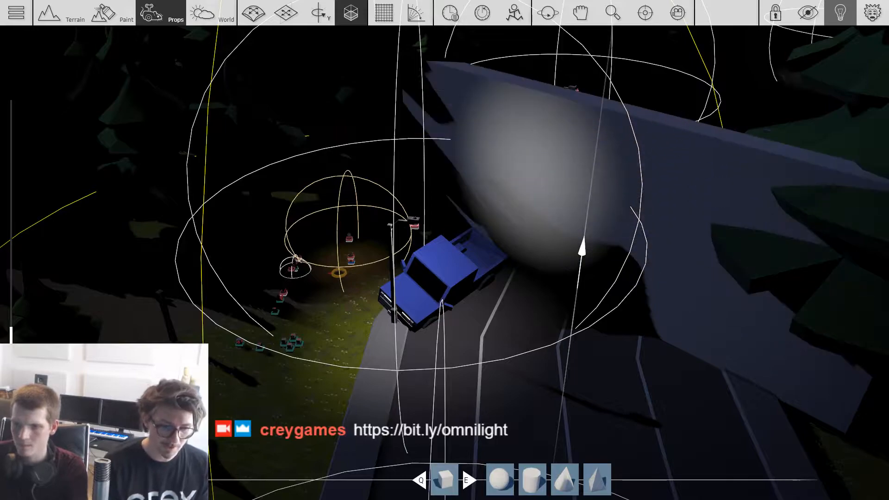
{"action": "key", "text": "Delete"}
Step: Set the world sun's height to 39.60 and its direction to 30.50
{"action": "scroll", "coordinate": [577, 288], "scroll_direction": "up", "scroll_amount": 1}
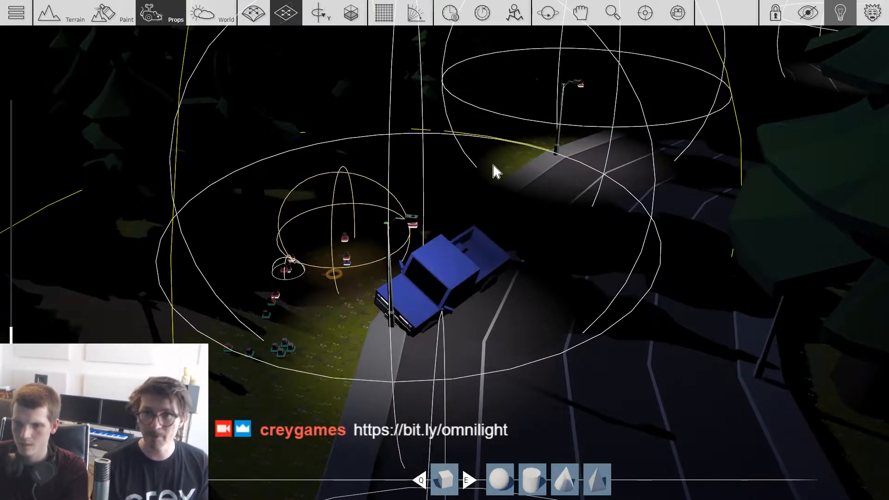
{"action": "right_click_drag", "start_coordinate": [469, 215], "coordinate": [320, 208]}
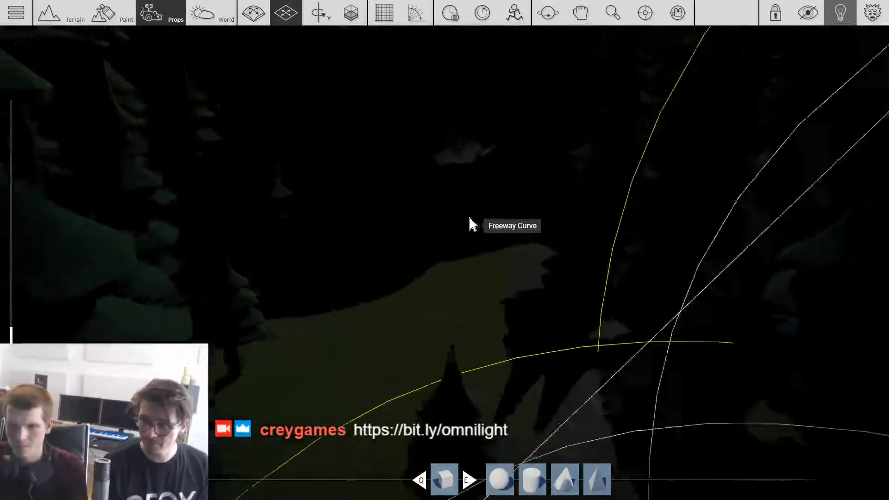
{"action": "left_click", "coordinate": [212, 13]}
{"action": "left_click", "coordinate": [796, 393]}
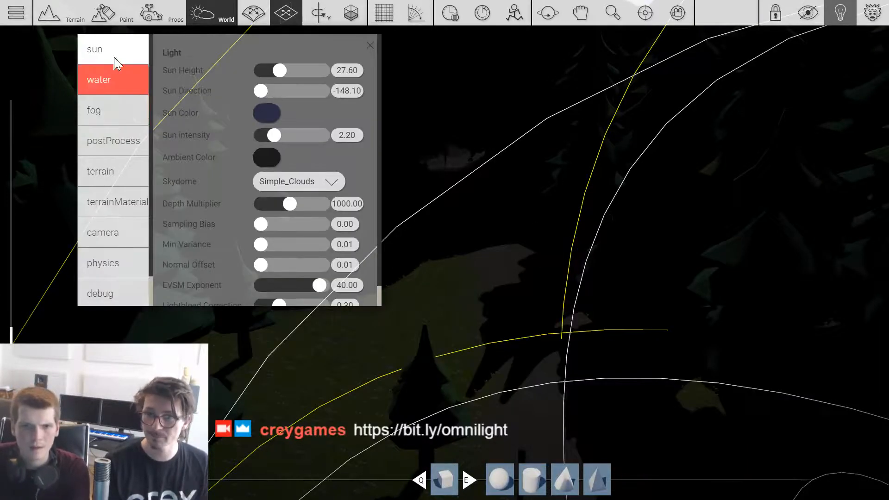
{"action": "left_click_drag", "start_coordinate": [265, 91], "coordinate": [288, 73]}
Step: Change the world's sun colour to a light red and check the lit forest and road
{"action": "left_click", "coordinate": [267, 113]}
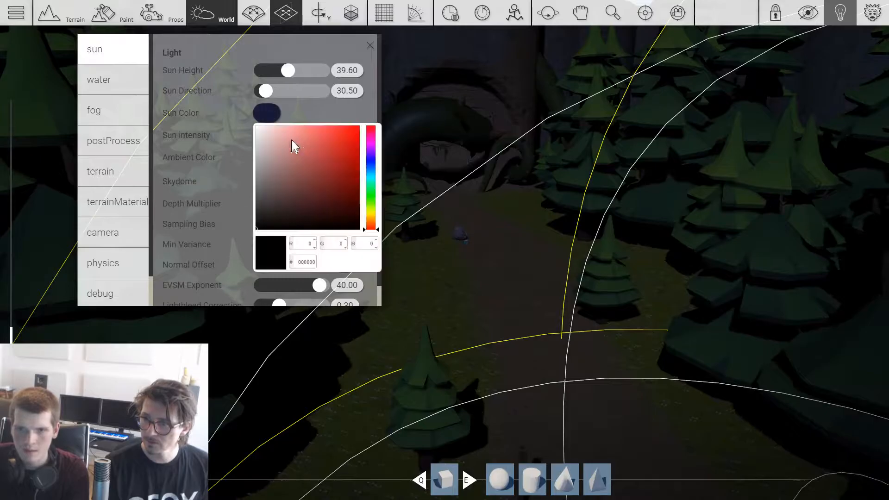
{"action": "left_click", "coordinate": [297, 132]}
{"action": "left_click", "coordinate": [466, 260]}
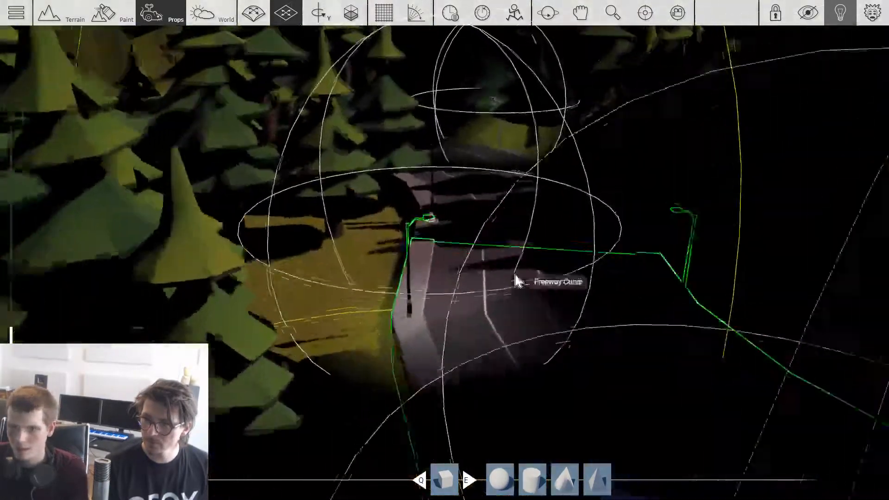
{"action": "left_click", "coordinate": [513, 266]}
{"action": "left_click", "coordinate": [341, 301]}
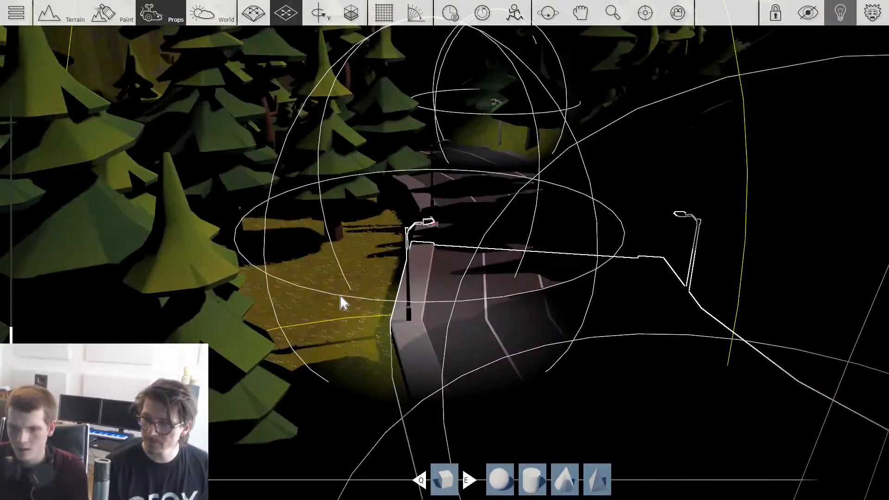
Step: Brighten the world's ambient colour to a dark grey so the forest and road can be seen
{"action": "scroll", "coordinate": [370, 300], "scroll_direction": "down", "scroll_amount": 5}
{"action": "right_click_drag", "start_coordinate": [374, 301], "coordinate": [483, 224]}
{"action": "scroll", "coordinate": [483, 223], "scroll_direction": "down", "scroll_amount": 1}
{"action": "key", "text": "Tab"}
{"action": "key", "text": "Tab"}
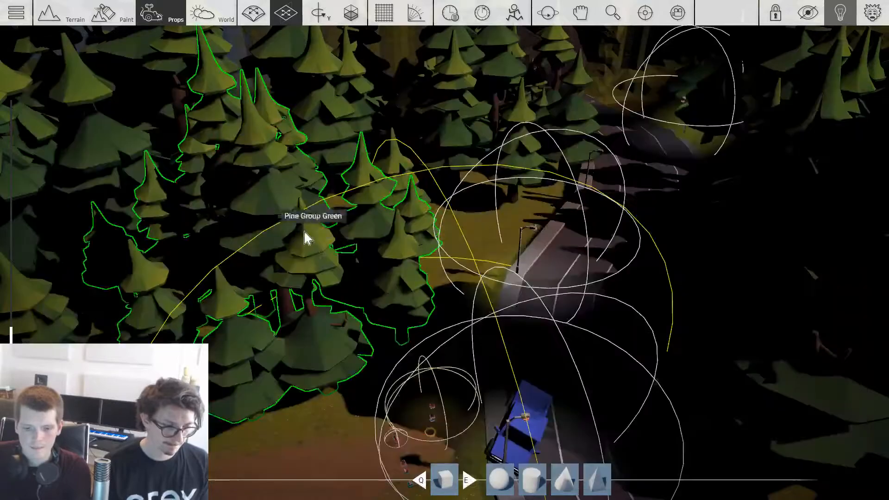
{"action": "key", "text": "4"}
{"action": "left_click", "coordinate": [794, 391]}
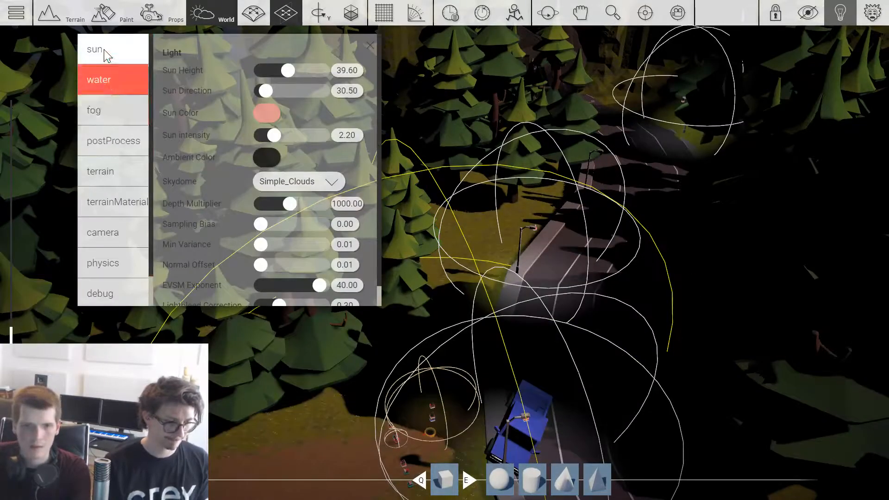
{"action": "left_click", "coordinate": [266, 157]}
{"action": "mouse_move", "coordinate": [259, 239]}
{"action": "left_mouse_down"}
{"action": "mouse_move", "coordinate": [257, 226]}
{"action": "mouse_move", "coordinate": [259, 244]}
{"action": "left_mouse_up"}
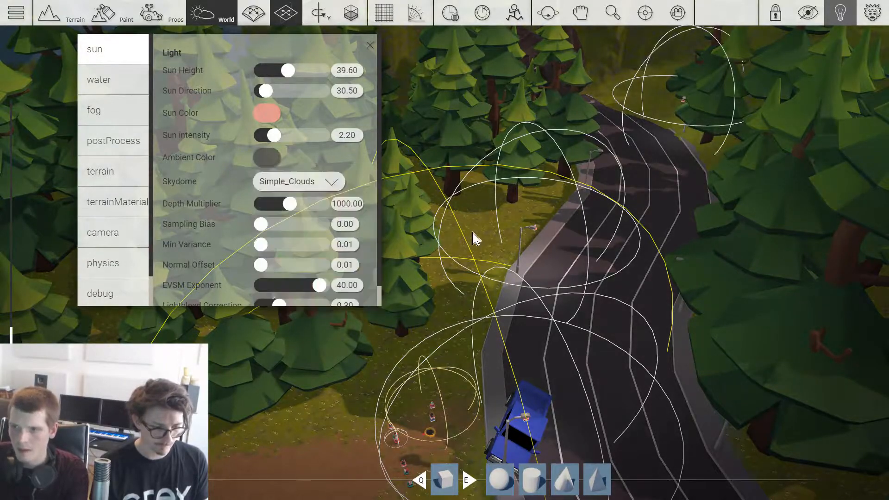
Step: Add a Box primitive near the blue truck and stretch it into a long, low wall across the road
{"action": "key", "text": "3"}
{"action": "scroll", "coordinate": [473, 233], "scroll_direction": "down", "scroll_amount": 1}
{"action": "key", "text": "4"}
{"action": "key", "text": "Tab"}
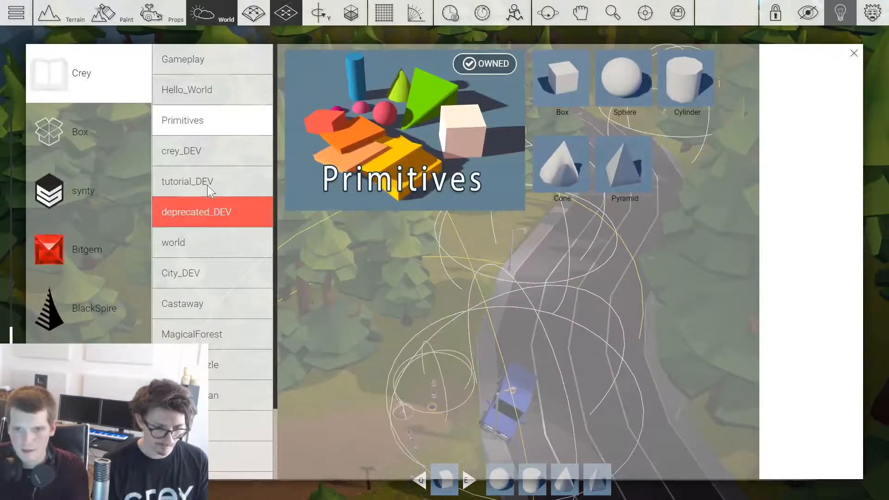
{"action": "left_click", "coordinate": [551, 90]}
{"action": "scroll", "coordinate": [325, 383], "scroll_direction": "up", "scroll_amount": 3}
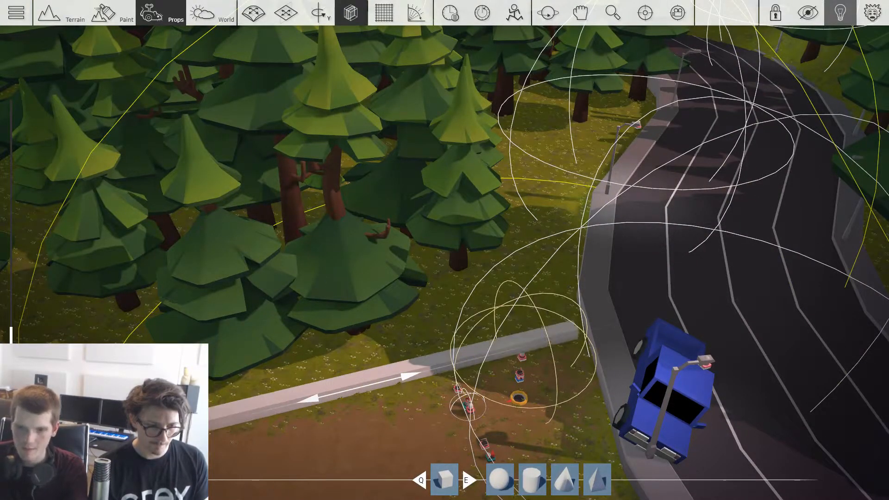
{"action": "scroll", "coordinate": [361, 387], "scroll_direction": "down", "scroll_amount": 2, "text": "shift"}
{"action": "scroll", "coordinate": [686, 209], "scroll_direction": "up", "scroll_amount": 3}
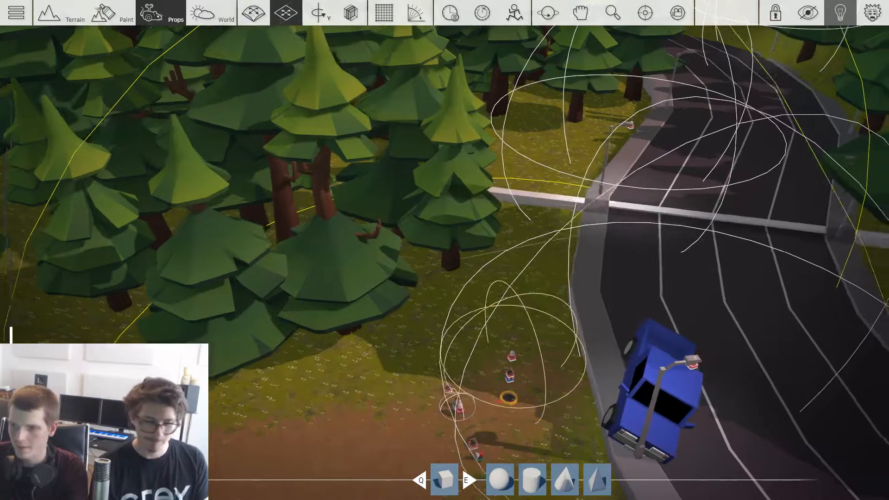
Step: Scale the box into a tall wall across the road, about 1.13 long, 90.03 wide and 39.94 high
{"action": "scroll", "coordinate": [601, 206], "scroll_direction": "up", "scroll_amount": 1, "text": "ctrl"}
{"action": "scroll", "coordinate": [603, 170], "scroll_direction": "up", "scroll_amount": 5, "text": "ctrl"}
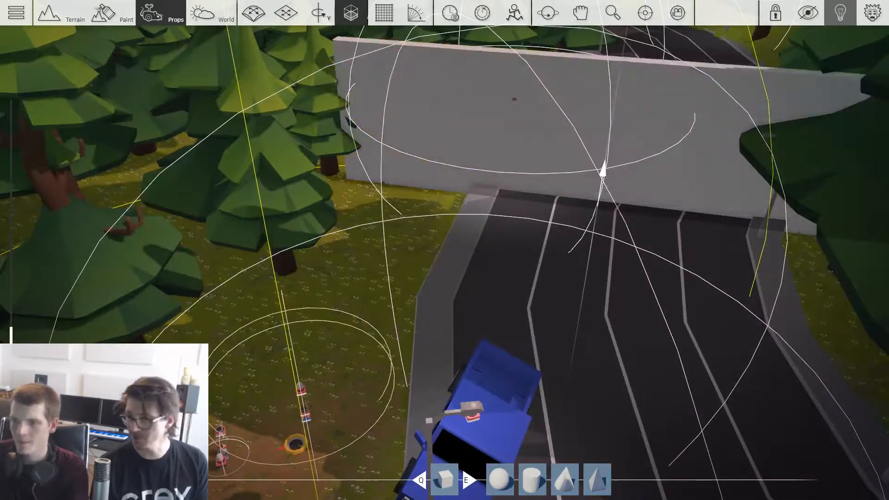
{"action": "scroll", "coordinate": [603, 169], "scroll_direction": "down", "scroll_amount": 4}
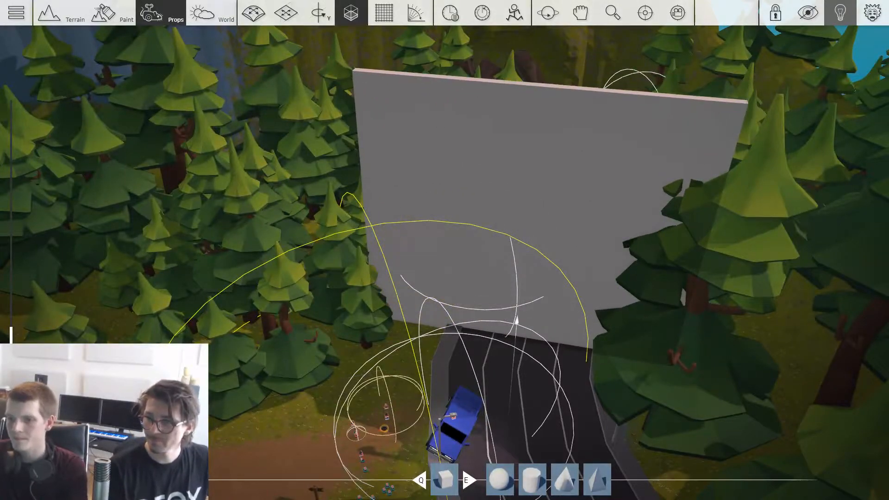
{"action": "scroll", "coordinate": [517, 338], "scroll_direction": "down", "scroll_amount": 3}
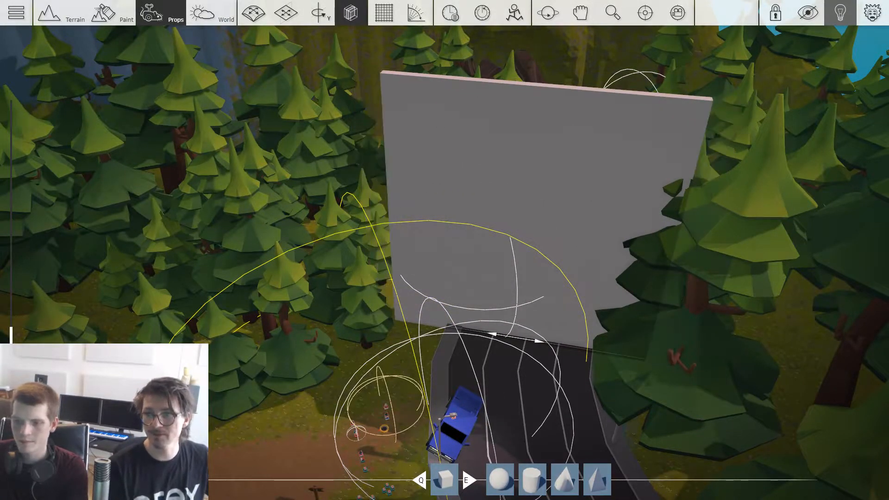
{"action": "scroll", "coordinate": [517, 338], "scroll_direction": "up", "scroll_amount": 6}
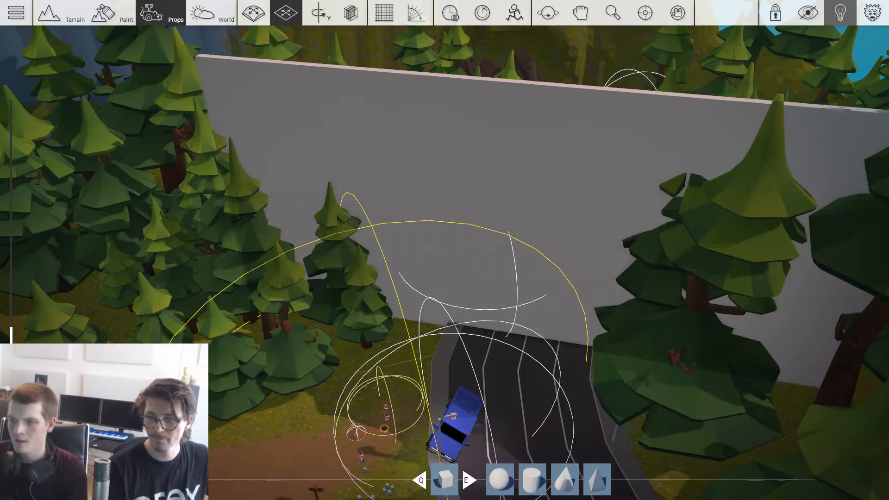
{"action": "scroll", "coordinate": [517, 337], "scroll_direction": "up", "scroll_amount": 2}
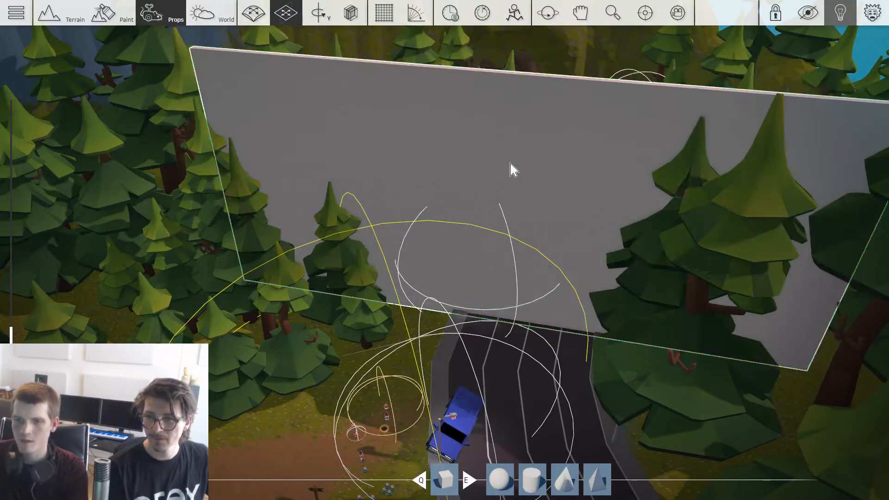
{"action": "left_click", "coordinate": [512, 170]}
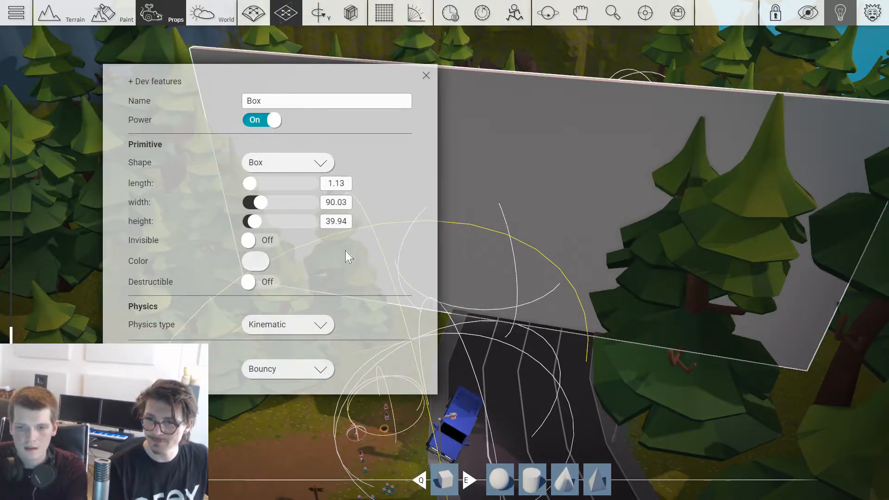
{"action": "key", "text": "Escape"}
Step: Copy the wall and rotate the copy to run along the outer side of the road from the original
{"action": "right_click_drag", "start_coordinate": [530, 218], "coordinate": [529, 198]}
{"action": "key", "text": "ctrl+c"}
{"action": "scroll", "coordinate": [701, 315], "scroll_direction": "up", "scroll_amount": 4}
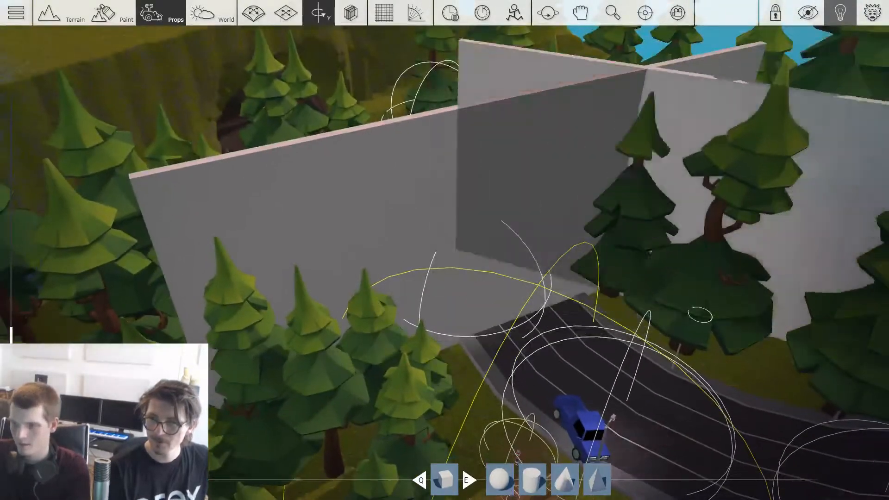
{"action": "scroll", "coordinate": [700, 315], "scroll_direction": "up", "scroll_amount": 2}
{"action": "right_click_drag", "start_coordinate": [700, 315], "coordinate": [806, 276]}
{"action": "scroll", "coordinate": [601, 278], "scroll_direction": "up", "scroll_amount": 2}
{"action": "left_click", "coordinate": [612, 278]}
{"action": "scroll", "coordinate": [666, 269], "scroll_direction": "up", "scroll_amount": 4}
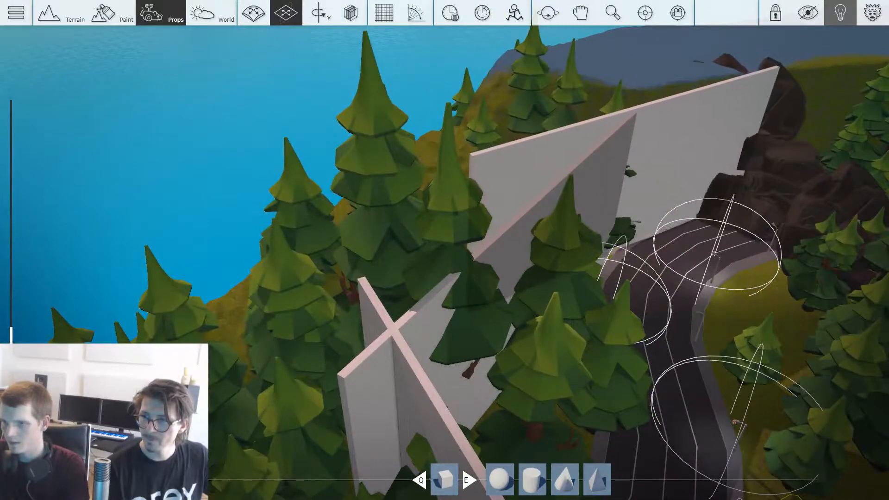
Step: Continue the barrier with another wall copy along the outer roadside, up to the rocks at the road's end
{"action": "scroll", "coordinate": [614, 250], "scroll_direction": "up", "scroll_amount": 2}
{"action": "left_click", "coordinate": [622, 231]}
{"action": "right_click_drag", "start_coordinate": [811, 287], "coordinate": [862, 269]}
{"action": "scroll", "coordinate": [755, 250], "scroll_direction": "up", "scroll_amount": 3}
{"action": "scroll", "coordinate": [746, 248], "scroll_direction": "up", "scroll_amount": 2}
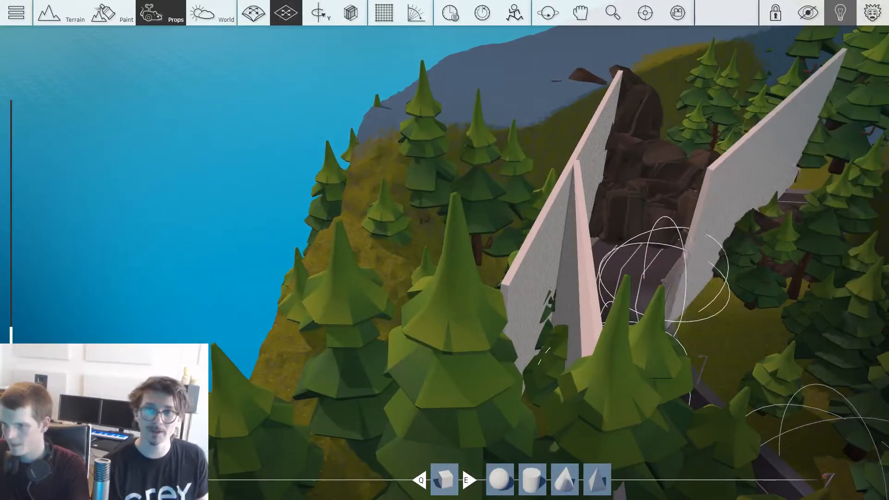
Step: Place another rotated wall copy behind the rocks that close off the end of the road
{"action": "scroll", "coordinate": [794, 280], "scroll_direction": "up", "scroll_amount": 5}
{"action": "right_click_drag", "start_coordinate": [806, 278], "coordinate": [671, 232]}
{"action": "scroll", "coordinate": [336, 222], "scroll_direction": "up", "scroll_amount": 3}
{"action": "scroll", "coordinate": [335, 222], "scroll_direction": "up", "scroll_amount": 3}
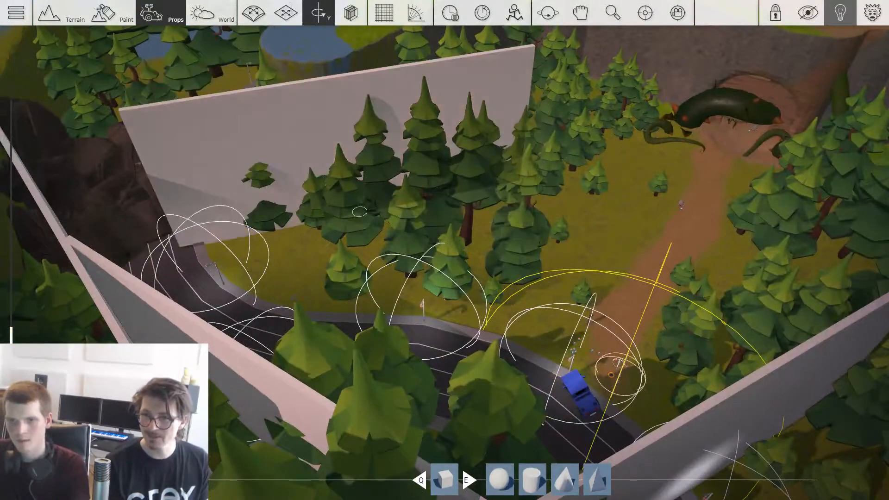
{"action": "left_click_drag", "start_coordinate": [241, 200], "coordinate": [216, 204]}
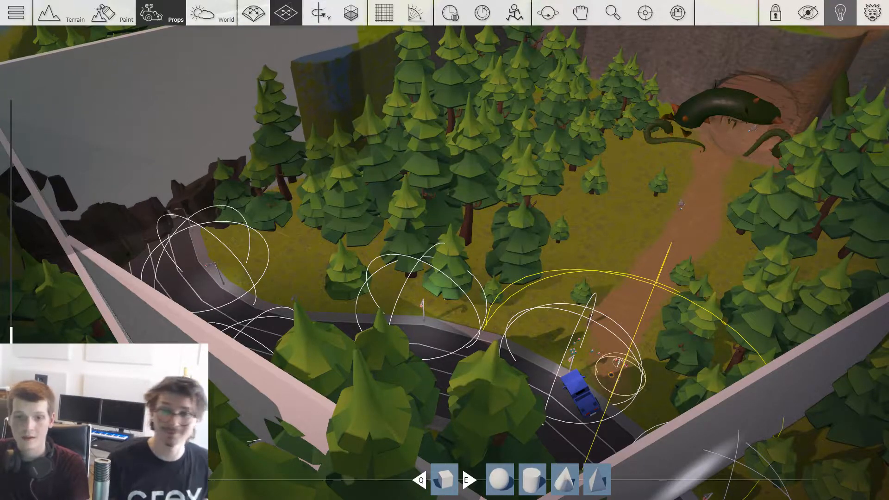
Step: Add a wall copy that extends the barrier from the road through the forest toward the cliff
{"action": "right_click_drag", "start_coordinate": [445, 250], "coordinate": [514, 188]}
{"action": "left_click_drag", "start_coordinate": [658, 314], "coordinate": [356, 377]}
{"action": "key", "text": "a"}
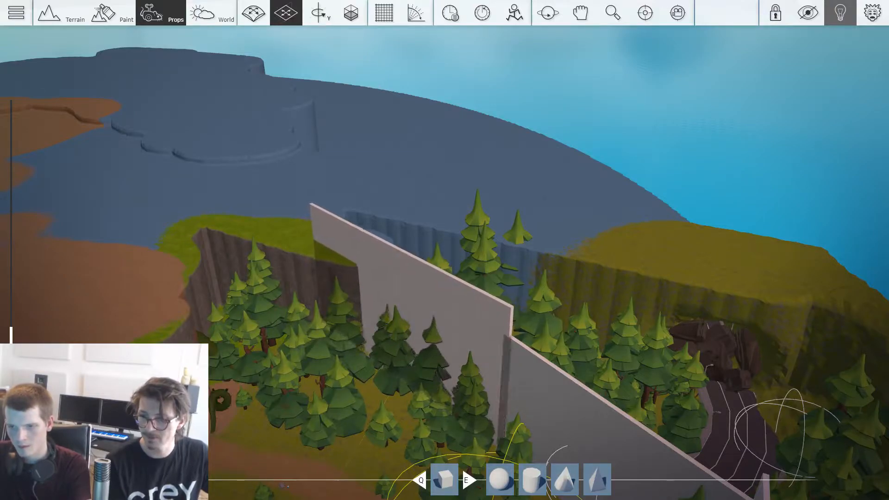
Step: Try another wall copy beside the opposite road end near the grassy hill, and delete it
{"action": "right_click_drag", "start_coordinate": [384, 375], "coordinate": [472, 389]}
{"action": "left_click_drag", "start_coordinate": [384, 381], "coordinate": [482, 363]}
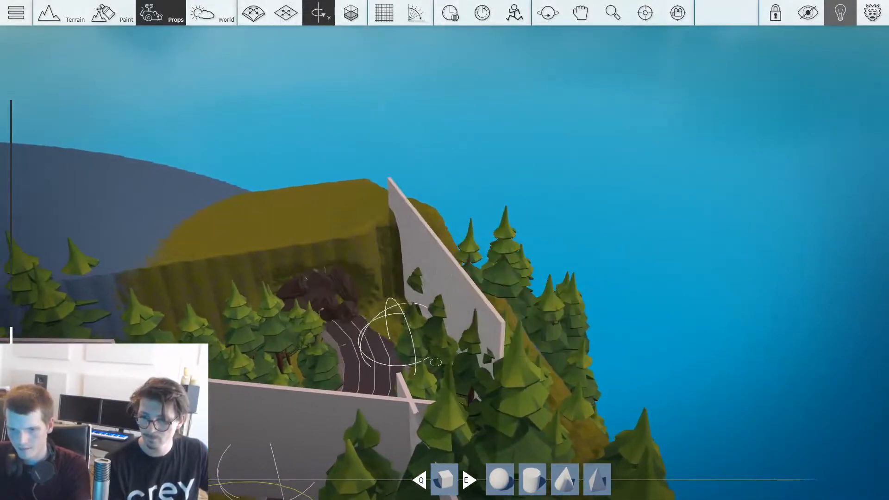
{"action": "key", "text": "Delete"}
Step: Select all the wall boxes around the road together and make them invisible
{"action": "right_click_drag", "start_coordinate": [587, 237], "coordinate": [587, 234]}
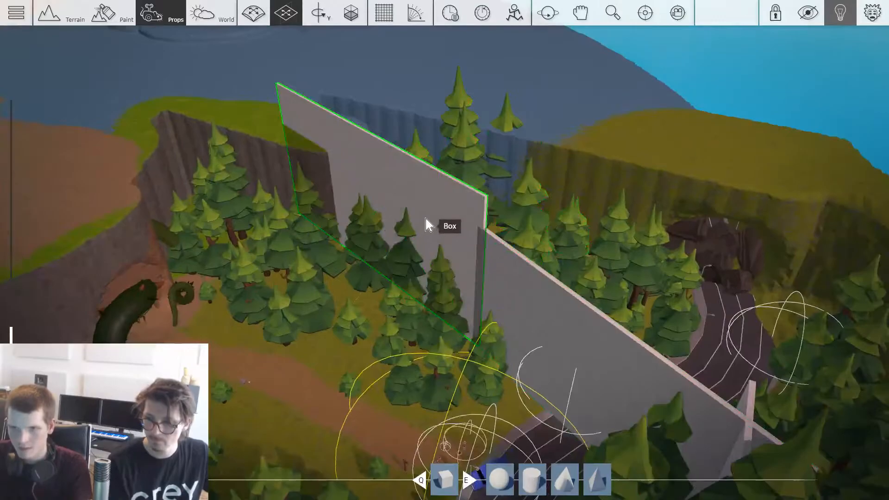
{"action": "right_click_drag", "start_coordinate": [512, 297], "coordinate": [510, 295]}
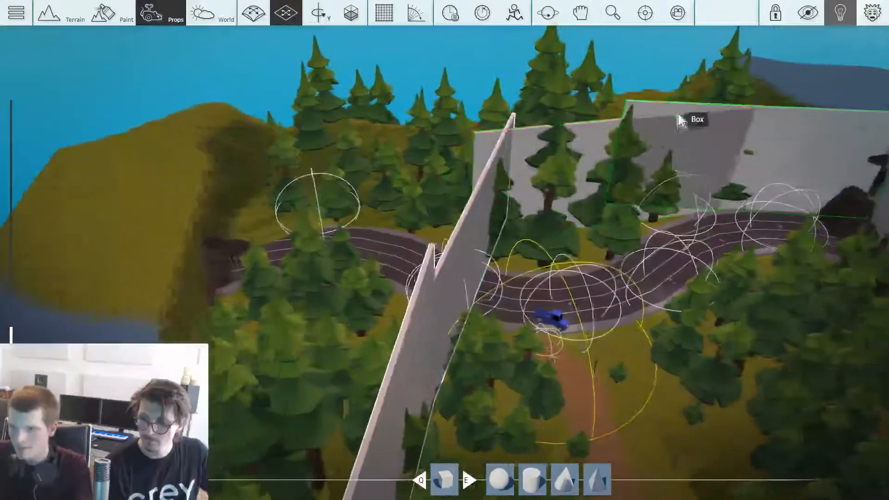
{"action": "right_click_drag", "start_coordinate": [730, 137], "coordinate": [732, 137]}
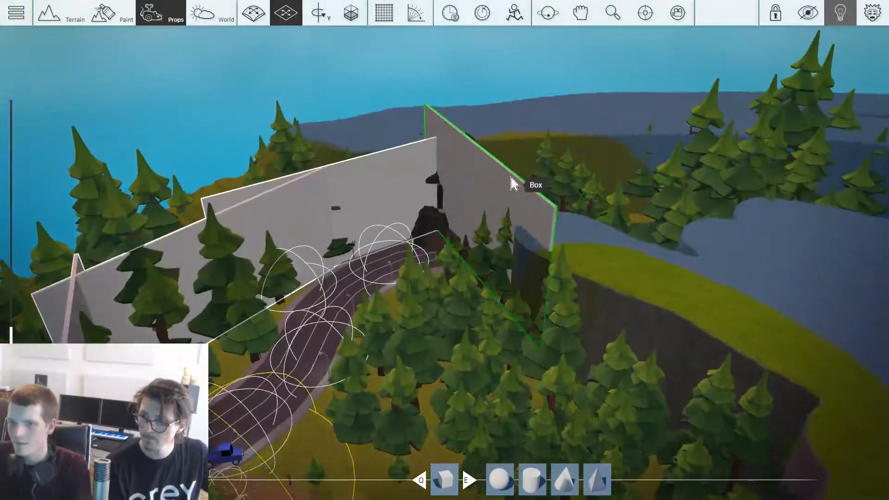
{"action": "key", "text": "w"}
{"action": "key", "text": "a"}
{"action": "right_click", "coordinate": [346, 199]}
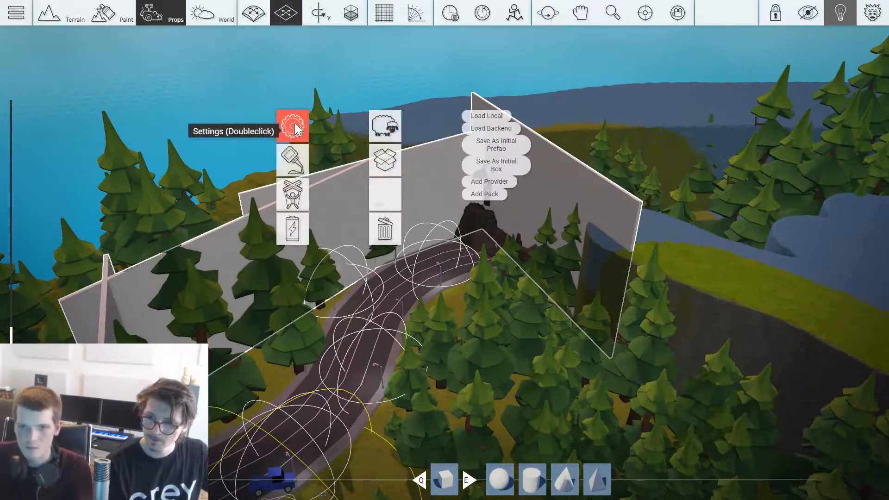
{"action": "double_click", "coordinate": [293, 128]}
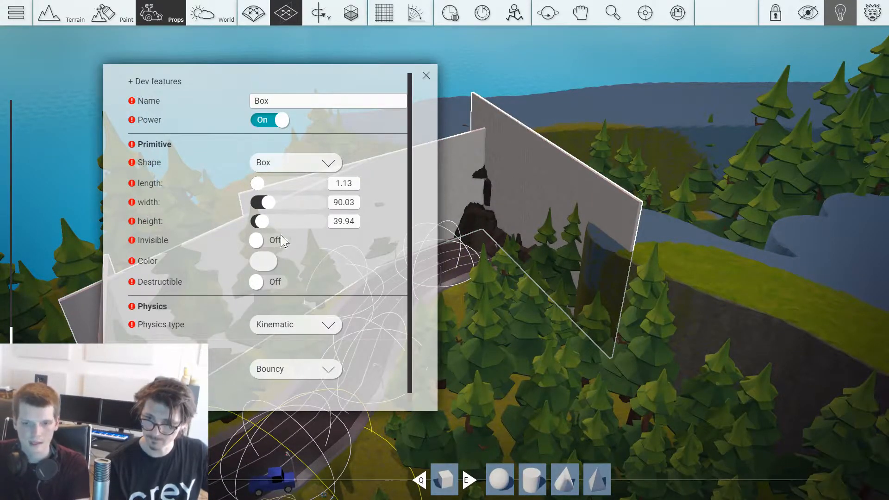
{"action": "left_click", "coordinate": [426, 75]}
Step: Examine the overgrown monster cave entrance and the Gameplay props available in the library
{"action": "key", "text": "w"}
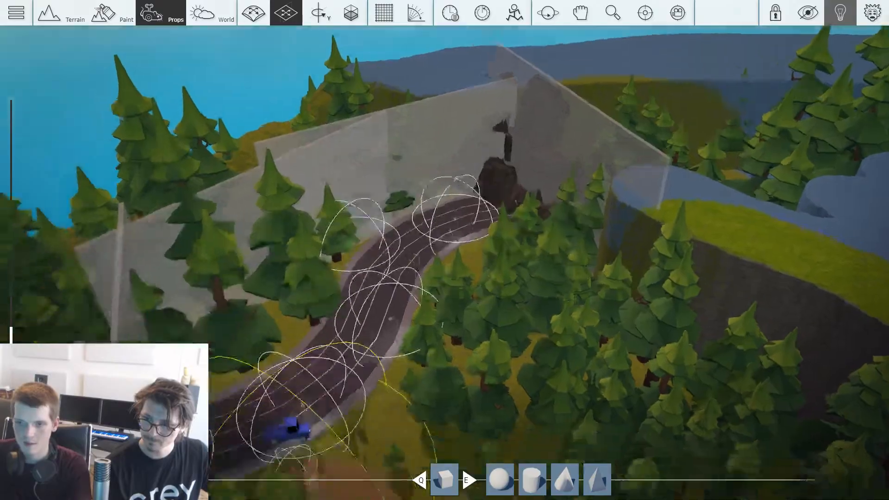
{"action": "key", "text": "w"}
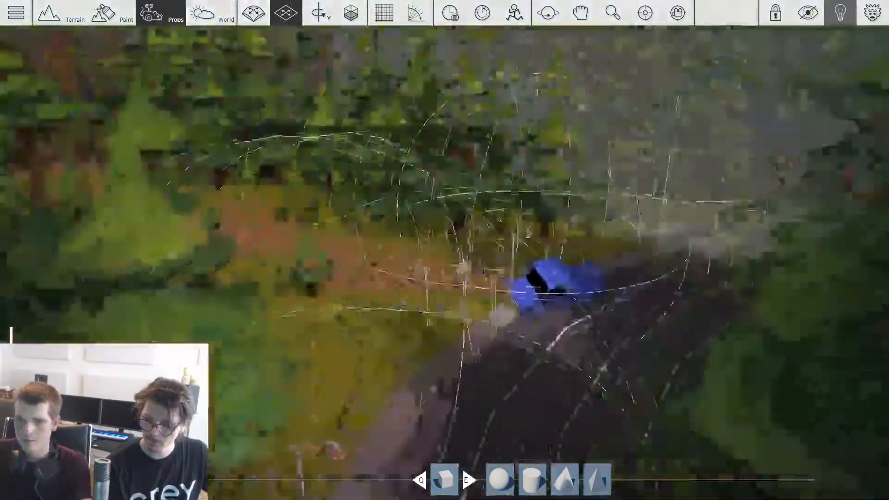
{"action": "key", "text": "w"}
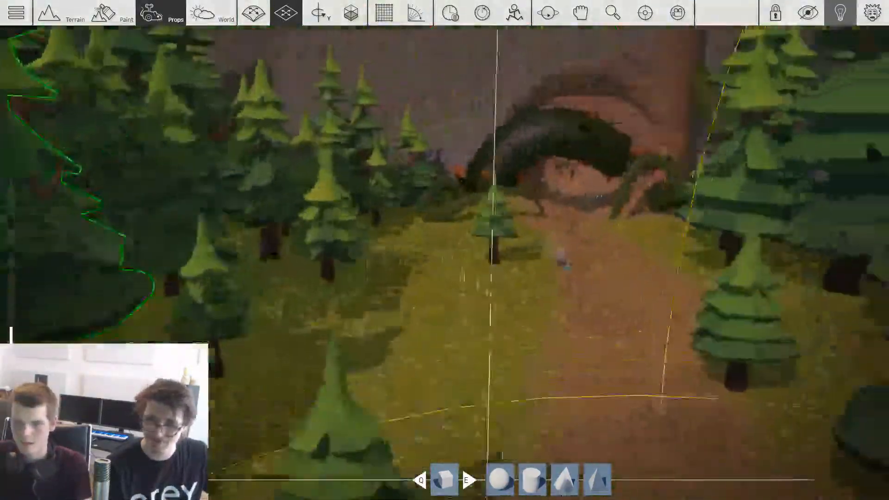
{"action": "scroll", "coordinate": [480, 272], "scroll_direction": "up", "scroll_amount": 5}
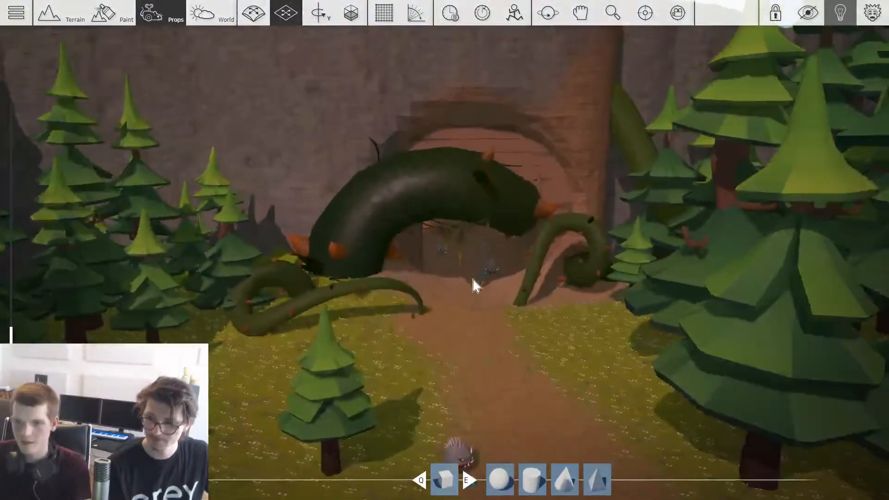
{"action": "scroll", "coordinate": [495, 355], "scroll_direction": "down", "scroll_amount": 3}
{"action": "scroll", "coordinate": [495, 355], "scroll_direction": "up", "scroll_amount": 3}
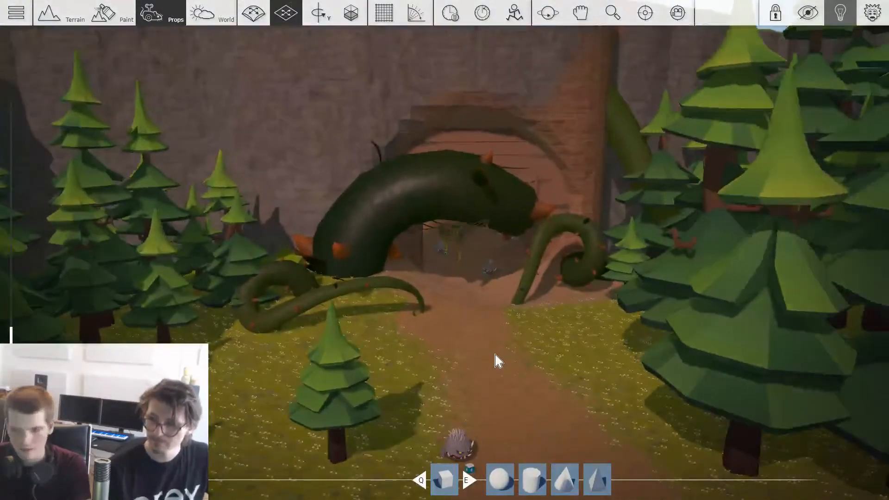
{"action": "key", "text": "Tab"}
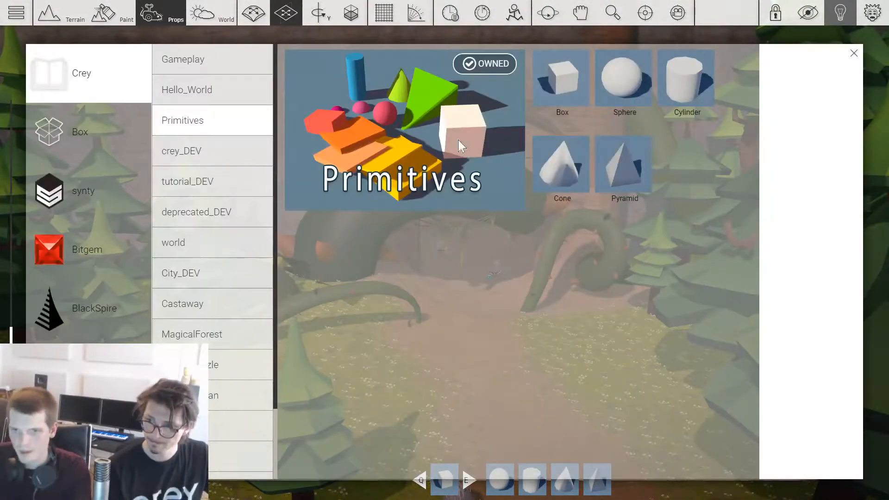
{"action": "left_click", "coordinate": [246, 66]}
{"action": "key", "text": "Tab"}
{"action": "scroll", "coordinate": [503, 350], "scroll_direction": "up", "scroll_amount": 5}
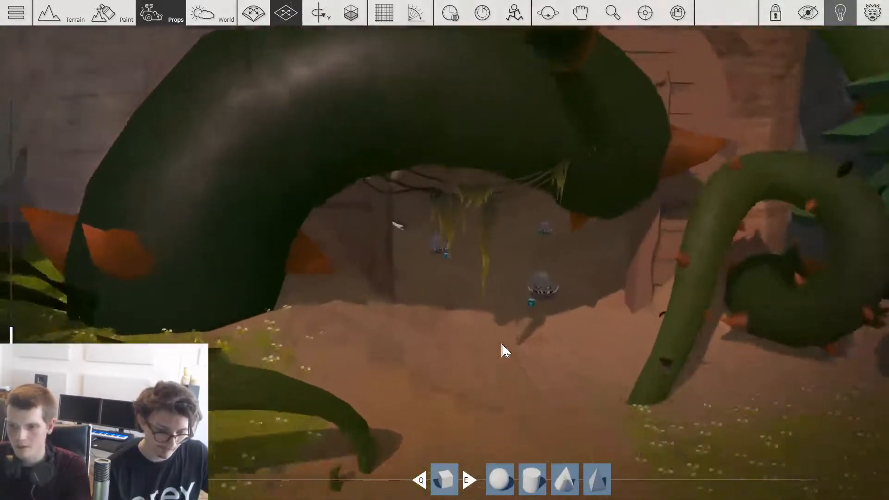
{"action": "key", "text": "Tab"}
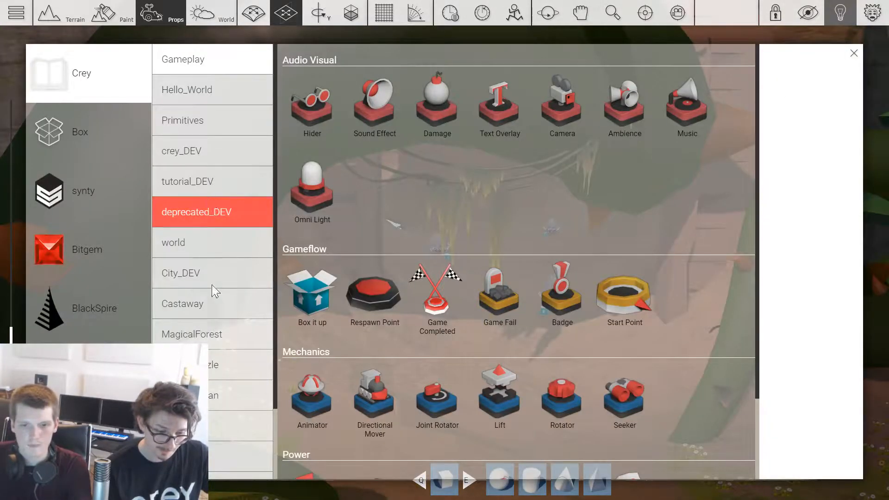
{"action": "key", "text": "Tab"}
Step: Place a copy of the large thorny vine inside the cave among the monsters
{"action": "mouse_move", "coordinate": [253, 203]}
{"action": "left_mouse_down", "text": "ctrl"}
{"action": "mouse_move", "coordinate": [389, 209]}
{"action": "mouse_move", "coordinate": [378, 257]}
{"action": "mouse_move", "coordinate": [428, 255]}
{"action": "mouse_move", "coordinate": [343, 213]}
{"action": "mouse_move", "coordinate": [494, 294]}
{"action": "left_mouse_up", "text": "ctrl"}
{"action": "key", "text": "4"}
{"action": "key", "text": "2"}
{"action": "key", "text": "w"}
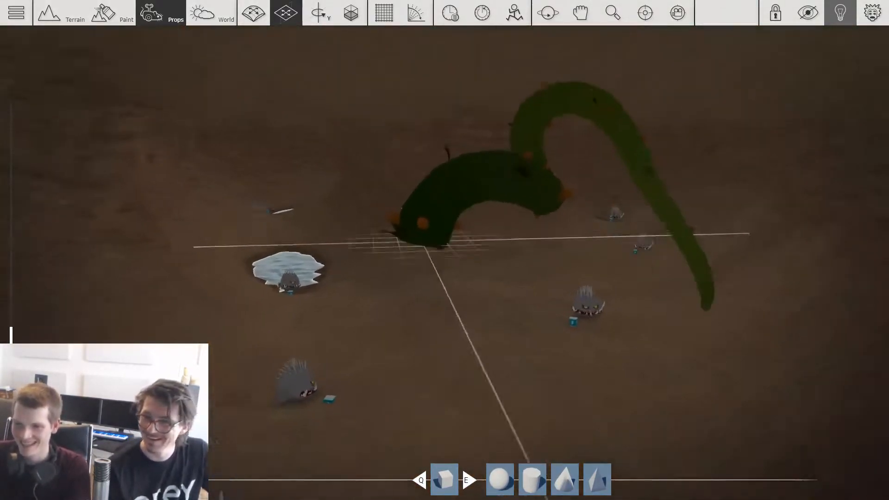
Step: Rotate the vine and adjust its height so it winds along the cave wall above the water
{"action": "key", "text": "3"}
{"action": "left_click_drag", "start_coordinate": [526, 139], "coordinate": [571, 196]}
{"action": "key", "text": "3"}
{"action": "key", "text": "3"}
{"action": "key", "text": "3"}
{"action": "key", "text": "2"}
{"action": "key", "text": "w"}
{"action": "key", "text": "4"}
{"action": "key", "text": "2"}
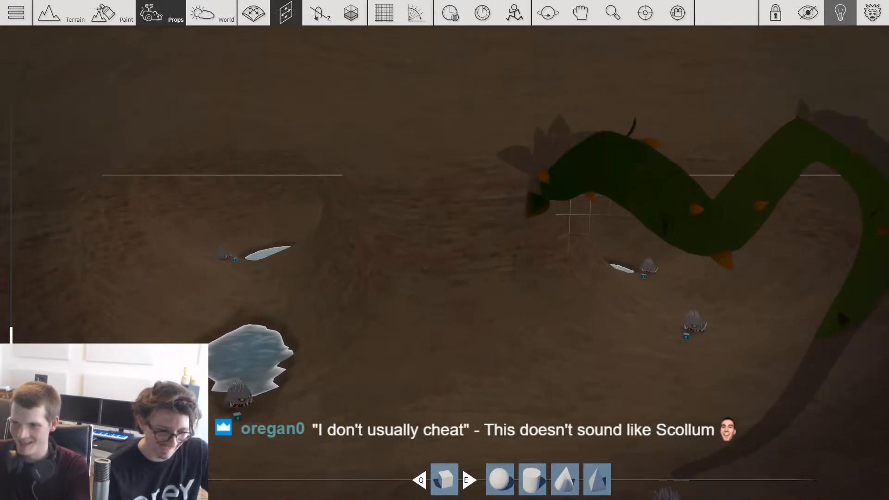
Step: Copy the thorny vine and rotate the copy to wind the opposite way along the same cave wall
{"action": "left_click", "coordinate": [576, 200]}
{"action": "key", "text": "3"}
{"action": "key", "text": "3"}
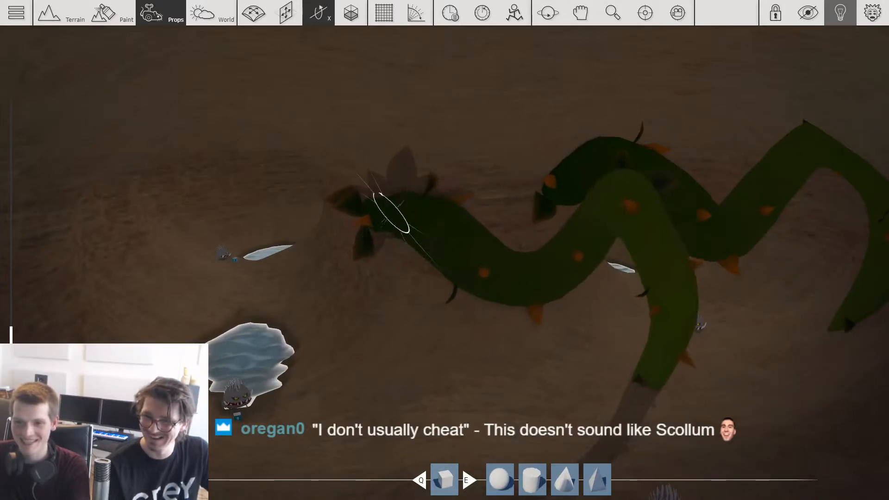
{"action": "key", "text": "3"}
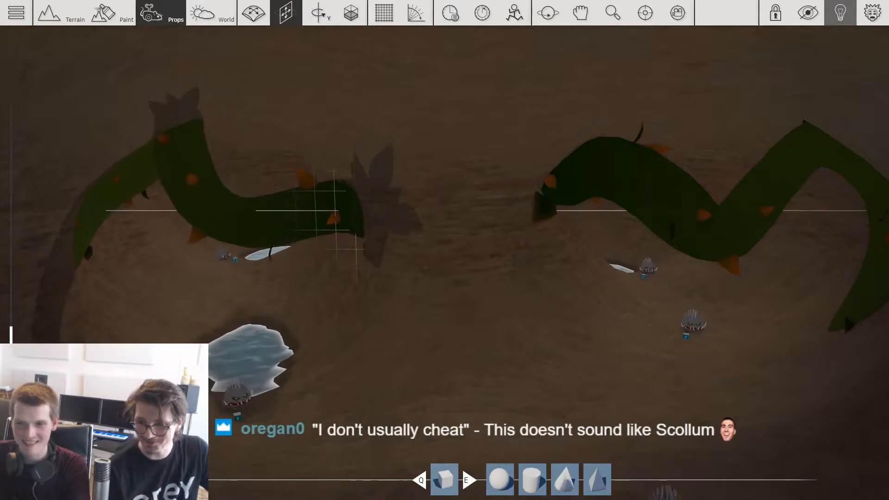
Step: Position a thorny vine deeper in the cave beside the stream and turn it about the vertical axis
{"action": "key", "text": "2"}
{"action": "key", "text": "w"}
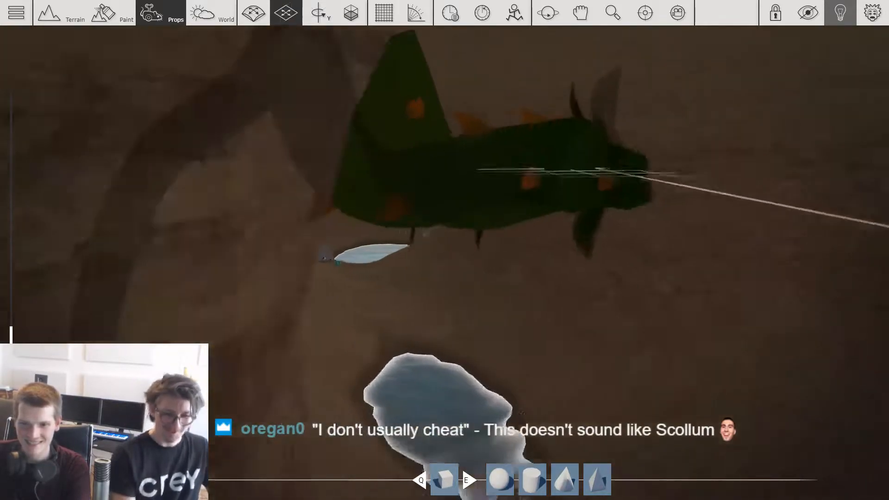
{"action": "key", "text": "s"}
{"action": "key", "text": "1"}
{"action": "key", "text": "3"}
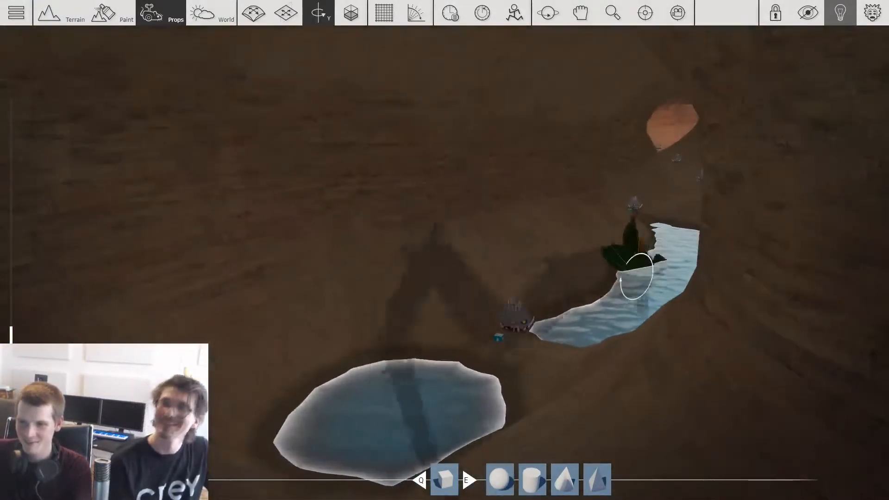
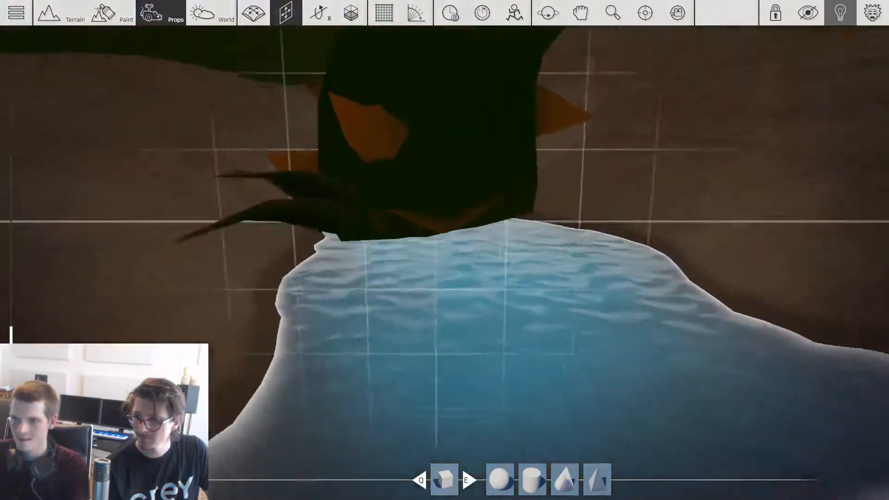
Step: Tilt the thorny vine behind the small pool and turn it about the vertical axis to reach across the cave
{"action": "key", "text": "1"}
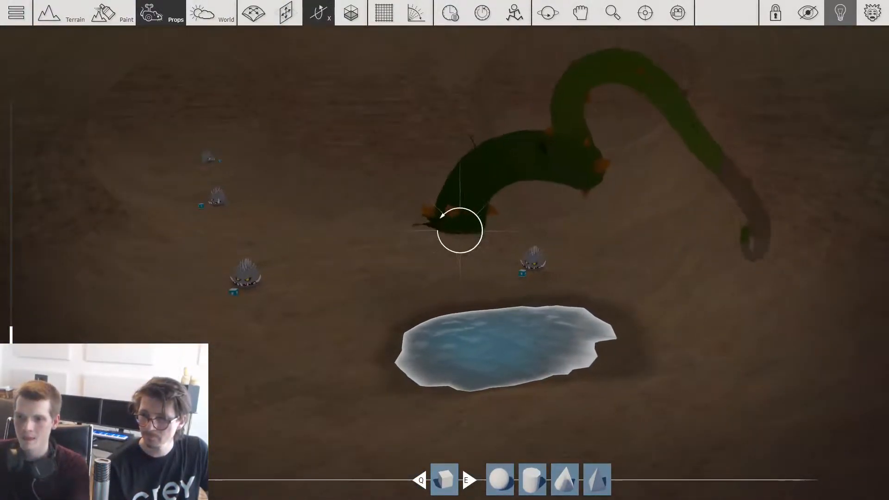
{"action": "key", "text": "2"}
{"action": "left_click_drag", "start_coordinate": [460, 228], "coordinate": [701, 215]}
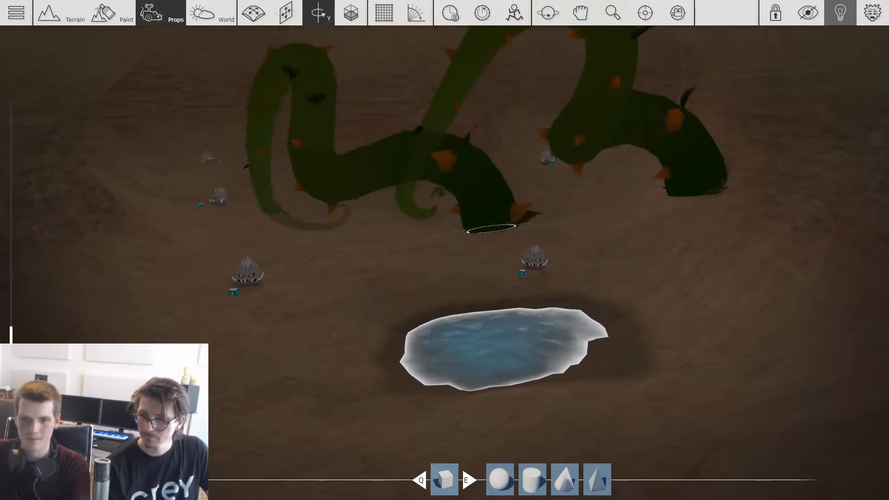
{"action": "key", "text": "2"}
{"action": "left_click_drag", "start_coordinate": [491, 229], "coordinate": [341, 277]}
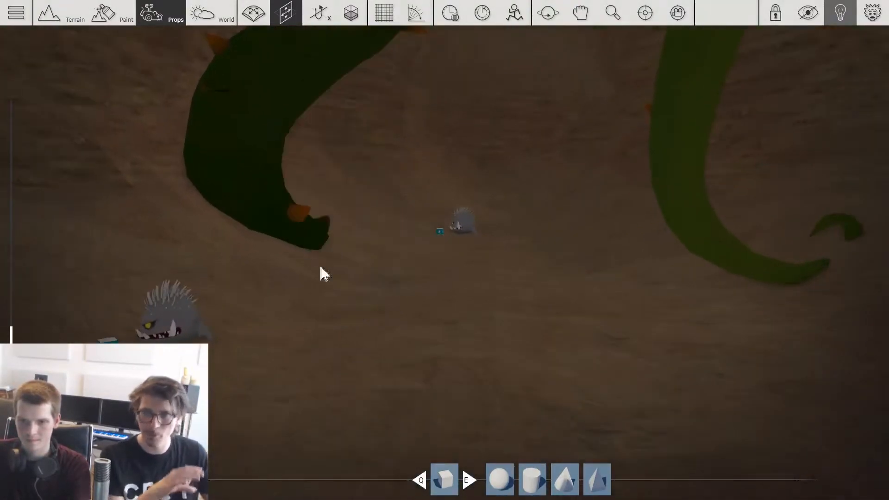
Step: Move a thorny vine further along the cave toward the next monsters, adjusting its height and heading
{"action": "left_click_drag", "start_coordinate": [304, 238], "coordinate": [274, 247]}
{"action": "left_click_drag", "start_coordinate": [238, 222], "coordinate": [635, 235]}
{"action": "key", "text": "1"}
{"action": "key", "text": "3"}
{"action": "key", "text": "1"}
{"action": "key", "text": "2"}
{"action": "key", "text": "w"}
{"action": "key", "text": "1"}
{"action": "key", "text": "3"}
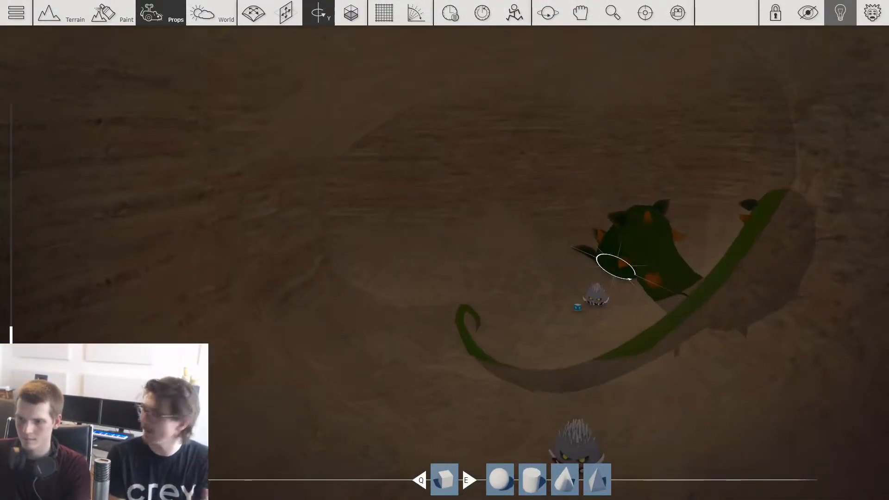
Step: Sink the base of the thorny vine into the cave wall and turn the vine so it arches around the monster
{"action": "key", "text": "s"}
{"action": "mouse_move", "coordinate": [577, 268]}
{"action": "right_mouse_down"}
{"action": "mouse_move", "coordinate": [532, 262]}
{"action": "mouse_move", "coordinate": [590, 276]}
{"action": "right_mouse_up"}
{"action": "key", "text": "d"}
{"action": "left_click_drag", "start_coordinate": [590, 275], "coordinate": [563, 300]}
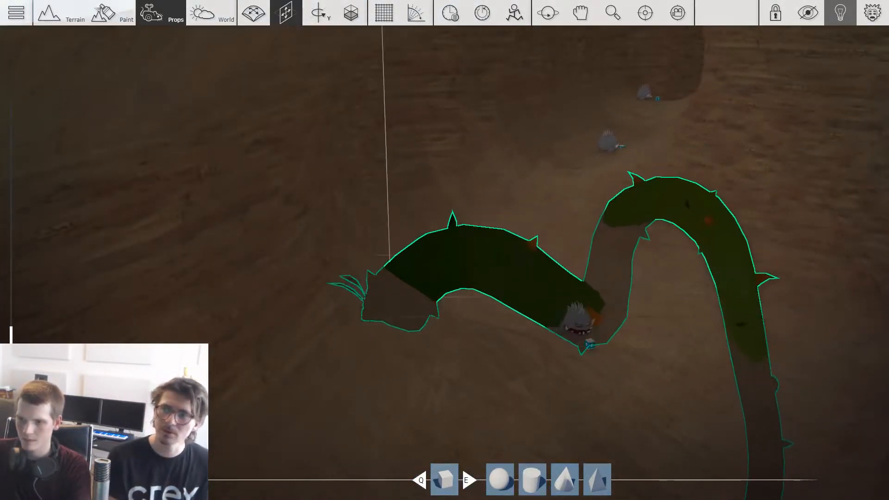
{"action": "key", "text": "3"}
{"action": "left_click_drag", "start_coordinate": [566, 246], "coordinate": [606, 252]}
{"action": "key", "text": "2"}
{"action": "right_click_drag", "start_coordinate": [606, 253], "coordinate": [547, 277]}
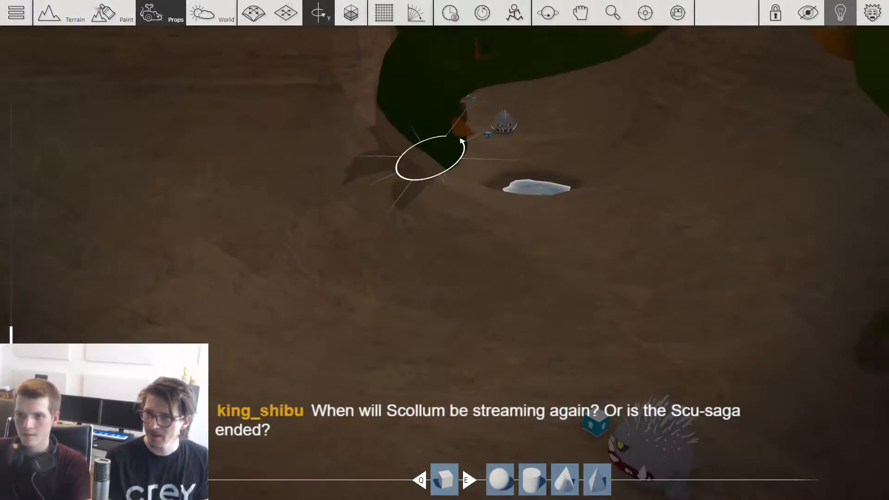
Step: Rotate the vine near the small pool about the vertical axis and shift it over the cave passage
{"action": "key", "text": "2"}
{"action": "left_click_drag", "start_coordinate": [430, 158], "coordinate": [538, 127]}
{"action": "right_click_drag", "start_coordinate": [539, 127], "coordinate": [620, 217]}
{"action": "left_click_drag", "start_coordinate": [620, 218], "coordinate": [407, 194]}
{"action": "key", "text": "3"}
{"action": "left_click_drag", "start_coordinate": [743, 357], "coordinate": [526, 116]}
{"action": "key", "text": "3"}
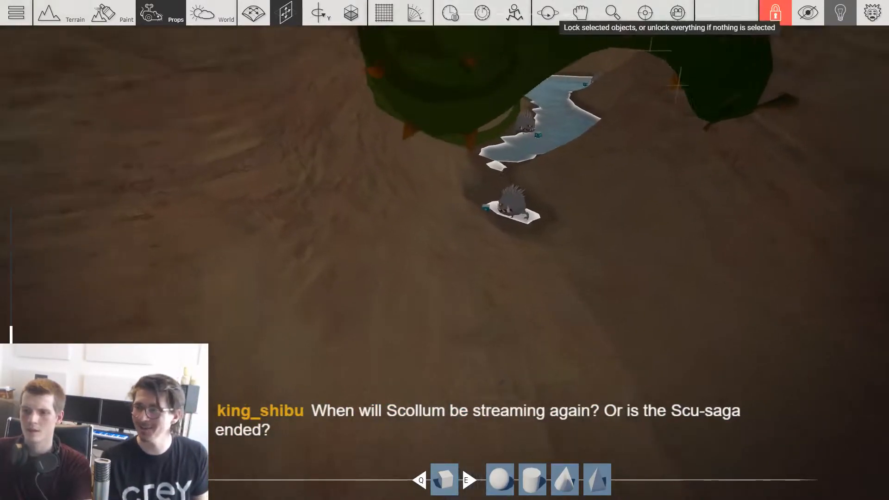
Step: Set a thorny vine at the edge of the stream and tilt it about the Z axis
{"action": "key", "text": "1"}
{"action": "key", "text": "w"}
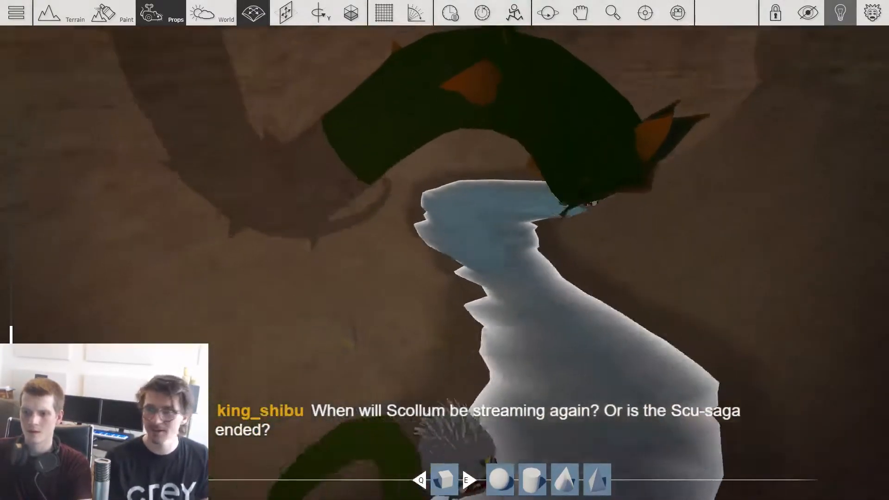
{"action": "key", "text": "s"}
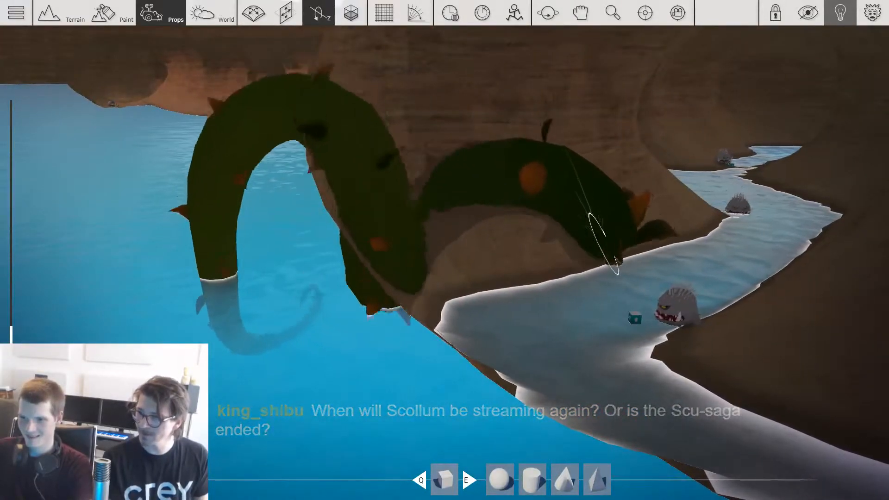
{"action": "left_click_drag", "start_coordinate": [566, 231], "coordinate": [693, 250]}
{"action": "key", "text": "w"}
{"action": "right_click_drag", "start_coordinate": [693, 250], "coordinate": [637, 249]}
{"action": "left_click_drag", "start_coordinate": [507, 245], "coordinate": [320, 240]}
Step: Slide a thorny vine along the stream bank until its base is embedded in the cave wall
{"action": "key", "text": "w"}
{"action": "key", "text": "space"}
{"action": "left_click_drag", "start_coordinate": [336, 205], "coordinate": [199, 318]}
{"action": "key", "text": "w"}
{"action": "key", "text": "space"}
{"action": "key", "text": "space"}
{"action": "key", "text": "space"}
{"action": "key", "text": "w"}
{"action": "key", "text": "space"}
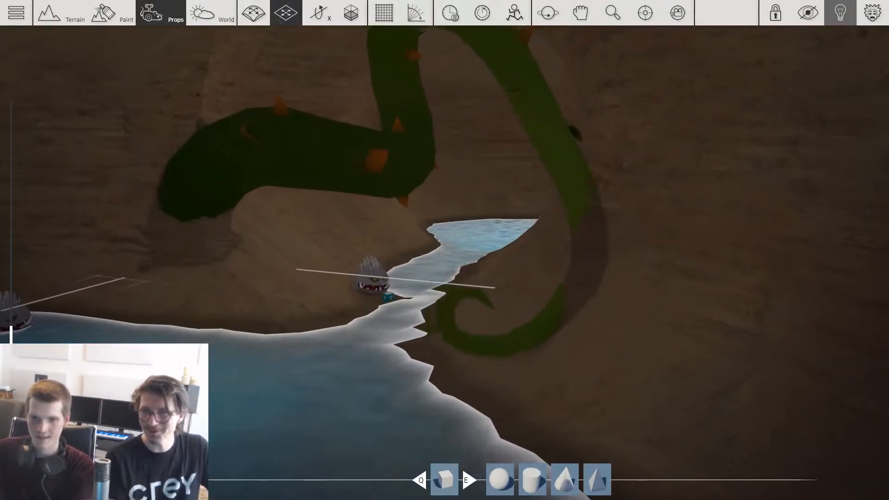
Step: Reposition a thorny vine over the narrow stretch of water, adjusting its horizontal placement and height
{"action": "key", "text": "w"}
{"action": "left_click_drag", "start_coordinate": [315, 256], "coordinate": [513, 340]}
{"action": "key", "text": "s"}
{"action": "key", "text": "w"}
{"action": "key", "text": "space"}
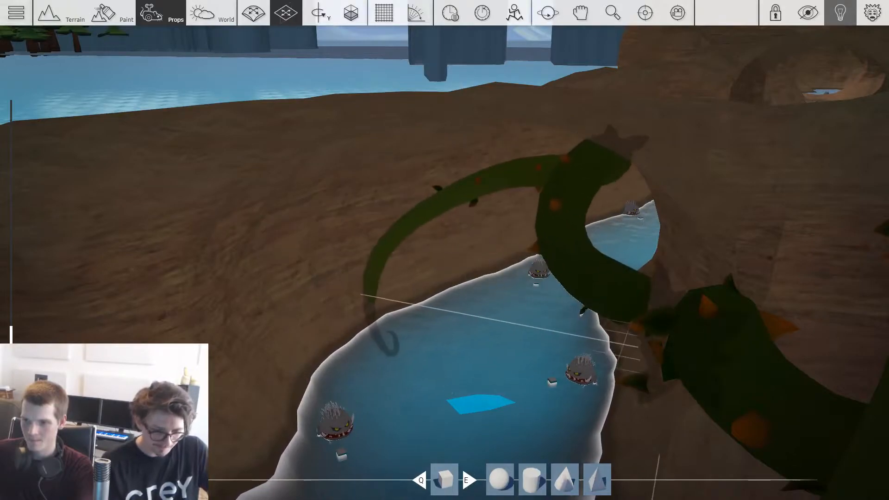
{"action": "key", "text": "w"}
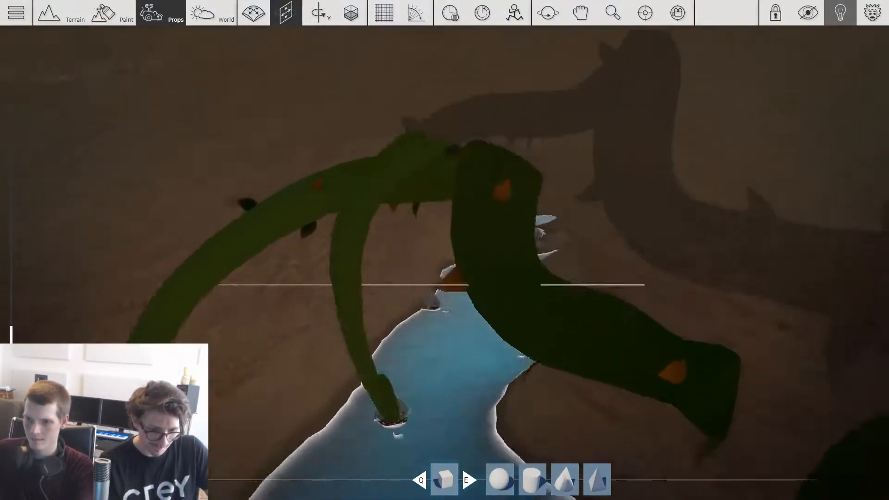
{"action": "key", "text": "space"}
{"action": "key", "text": "s"}
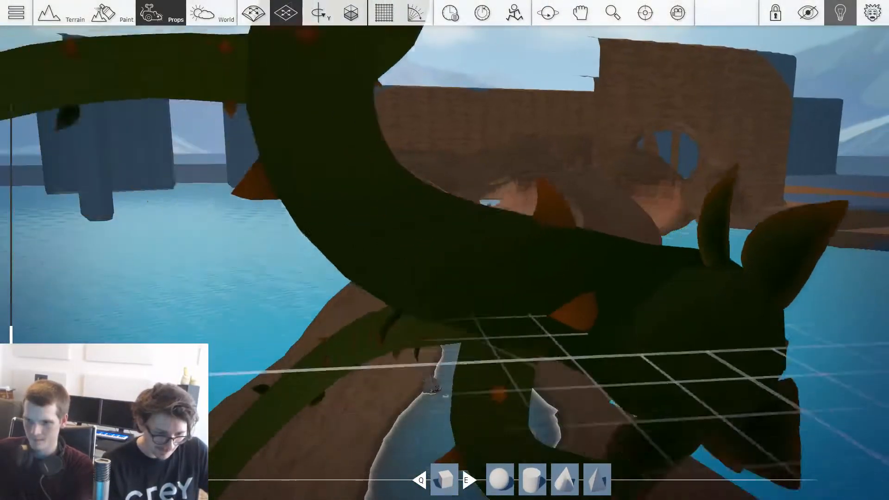
{"action": "key", "text": "w"}
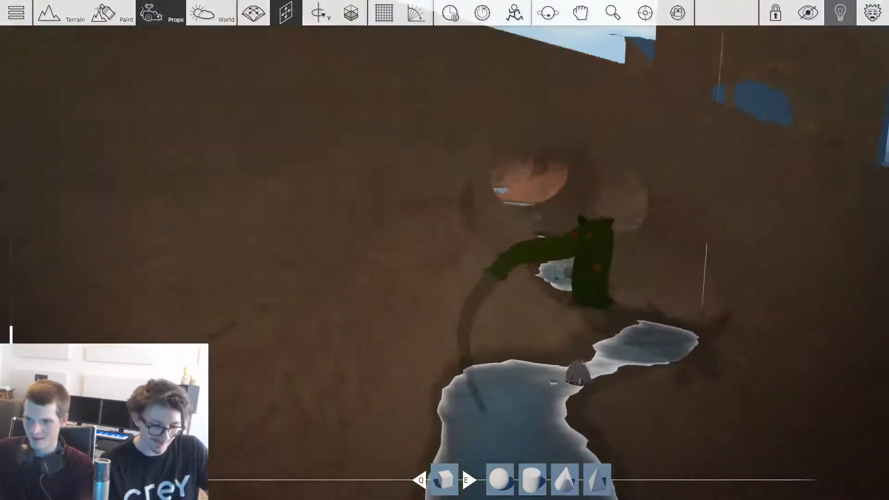
Step: Tilt the thorny vine about the Z and X axes and slide its base into the wall above the pool
{"action": "key", "text": "ctrl"}
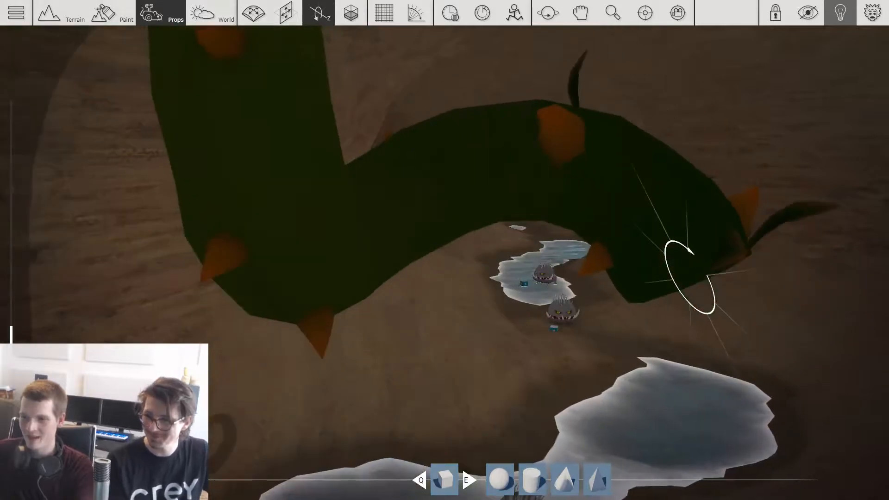
{"action": "key", "text": "ctrl"}
{"action": "key", "text": "shift"}
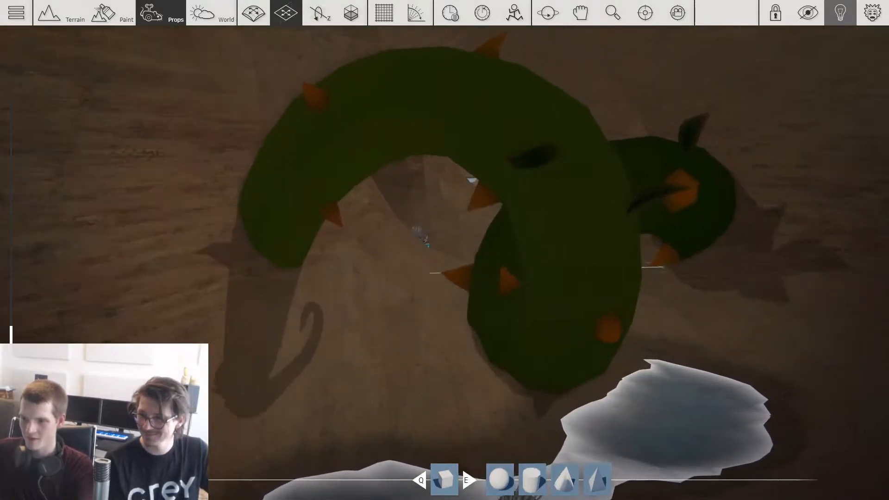
{"action": "key", "text": "ctrl"}
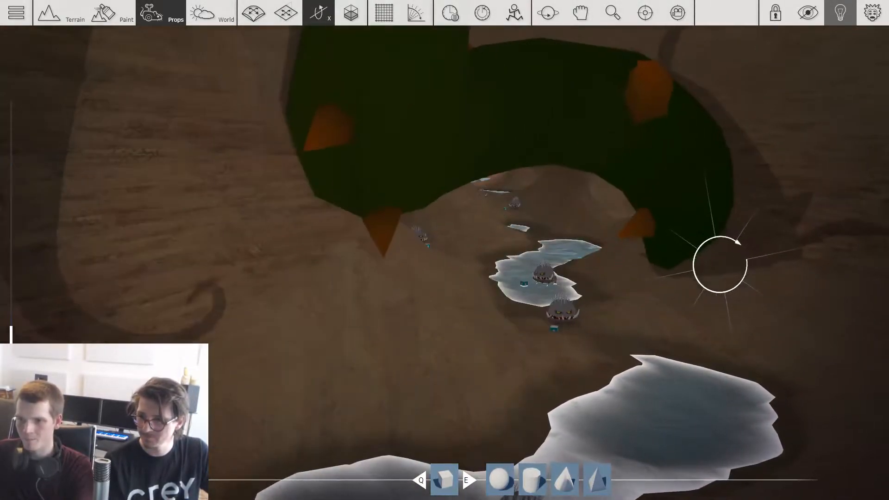
{"action": "key", "text": "ctrl+shift"}
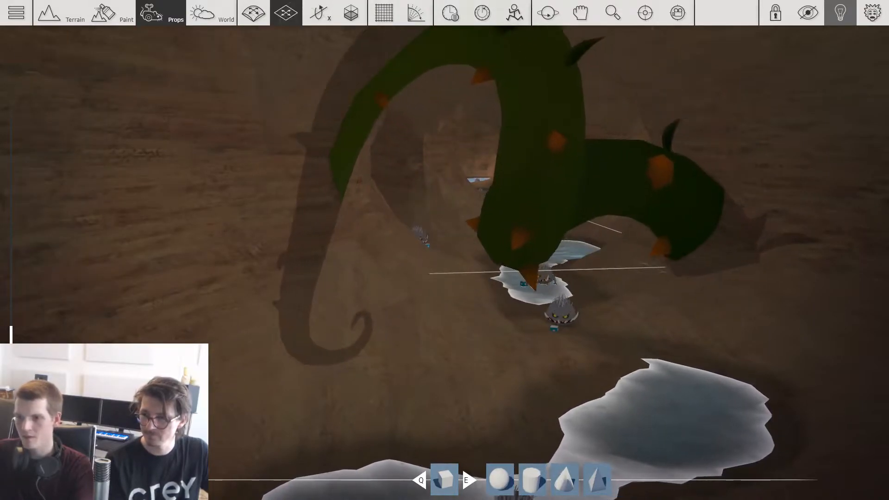
Step: Place a thorny vine behind the monster in the side hollow, adjust its height and turn it about the vertical axis
{"action": "key", "text": "w"}
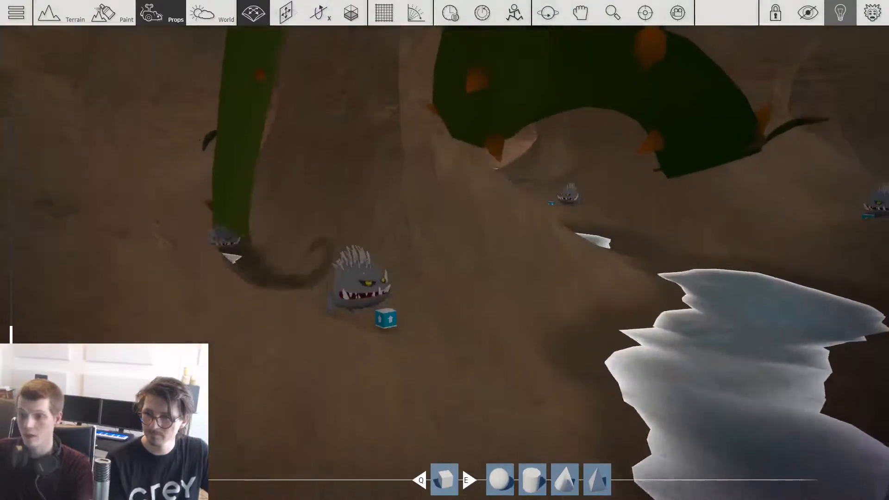
{"action": "key", "text": "w"}
{"action": "key", "text": "w"}
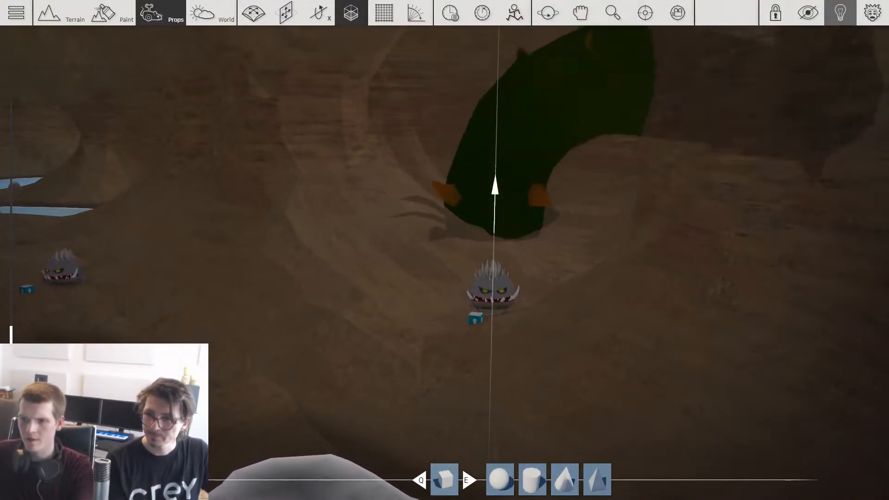
{"action": "key", "text": "r"}
{"action": "key", "text": "r"}
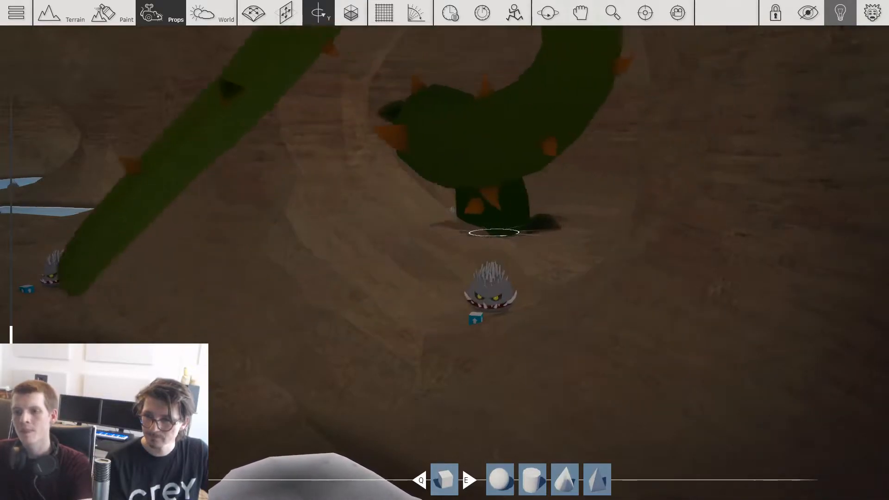
{"action": "left_click_drag", "start_coordinate": [494, 233], "coordinate": [435, 232]}
{"action": "key", "text": "t"}
{"action": "left_click_drag", "start_coordinate": [494, 233], "coordinate": [593, 202]}
Step: Move a thorny vine across the cave floor between the monsters and turn it about the vertical axis
{"action": "key", "text": "s"}
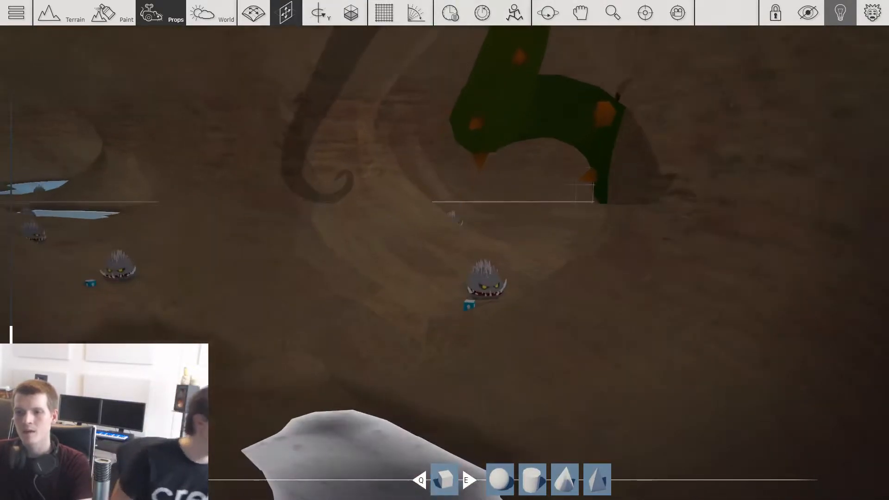
{"action": "key", "text": "s"}
{"action": "key", "text": "w"}
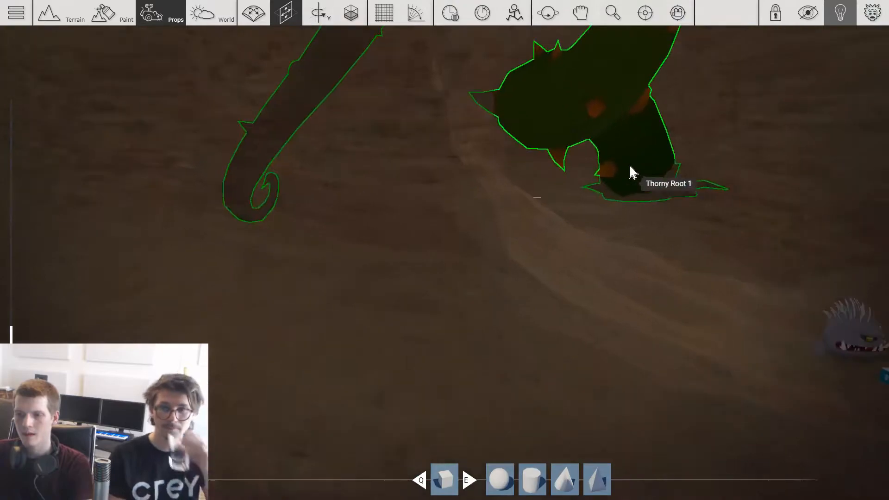
{"action": "key", "text": "s"}
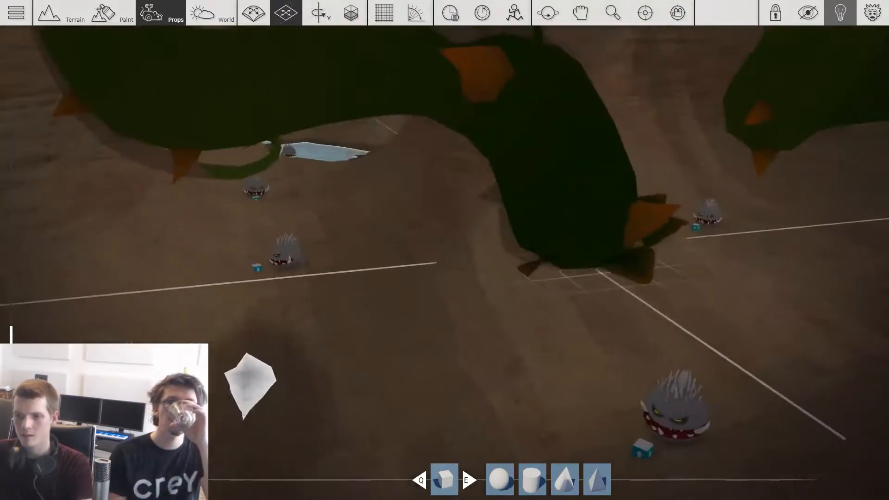
{"action": "key", "text": "r"}
{"action": "left_click_drag", "start_coordinate": [449, 280], "coordinate": [101, 335]}
{"action": "key", "text": "t"}
{"action": "key", "text": "s"}
{"action": "key", "text": "w"}
{"action": "left_click_drag", "start_coordinate": [527, 309], "coordinate": [435, 182]}
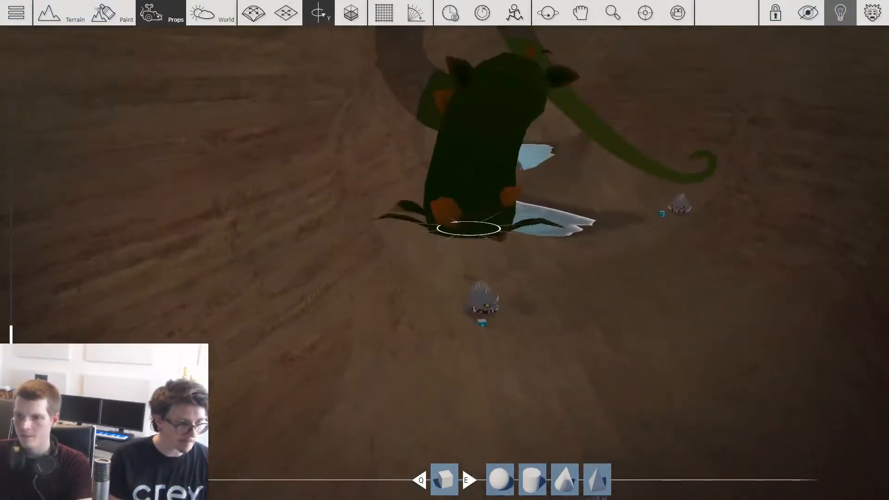
Step: Rotate the vine near the cave's outer edge and shift its base into the wall beside the open water
{"action": "left_click_drag", "start_coordinate": [468, 228], "coordinate": [527, 208]}
{"action": "right_click_drag", "start_coordinate": [528, 208], "coordinate": [648, 208]}
{"action": "right_click_drag", "start_coordinate": [342, 138], "coordinate": [324, 213]}
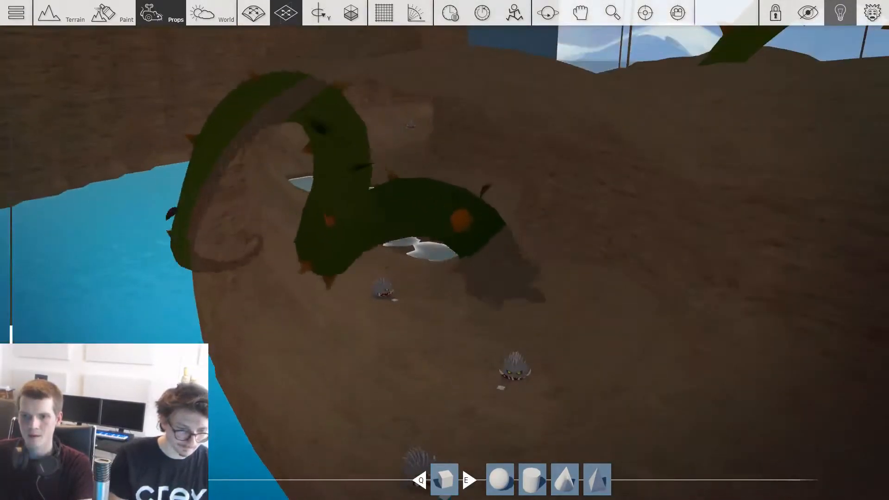
{"action": "left_click_drag", "start_coordinate": [530, 344], "coordinate": [287, 350]}
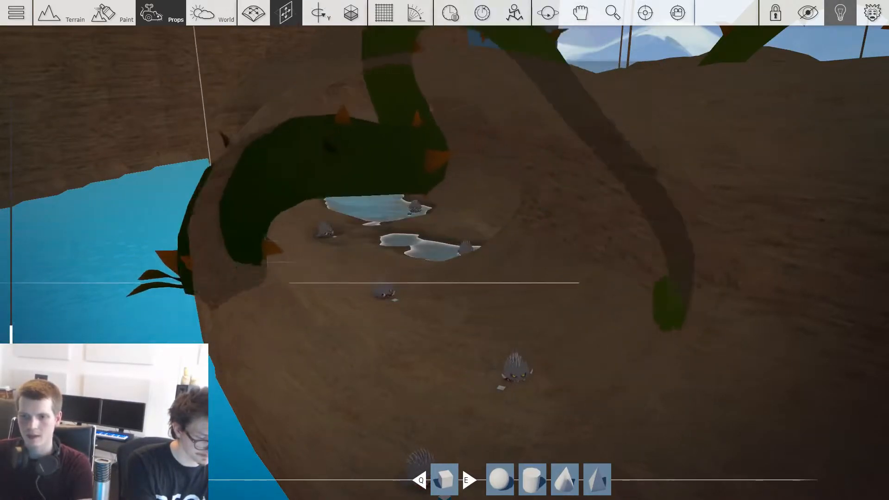
Step: Set the next thorny vine on the bank of the large pool, adjusting its height and vertical rotation
{"action": "key", "text": "w"}
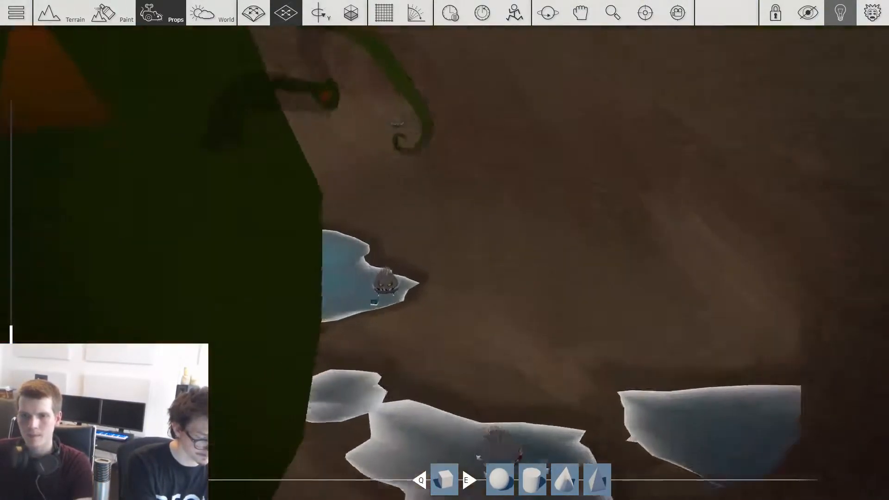
{"action": "key", "text": "ctrl"}
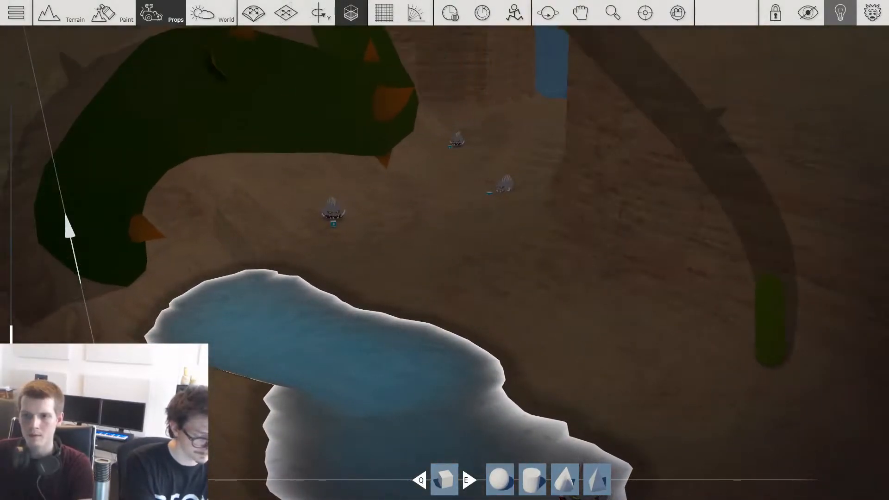
{"action": "left_click_drag", "start_coordinate": [81, 282], "coordinate": [338, 277]}
{"action": "key", "text": "w"}
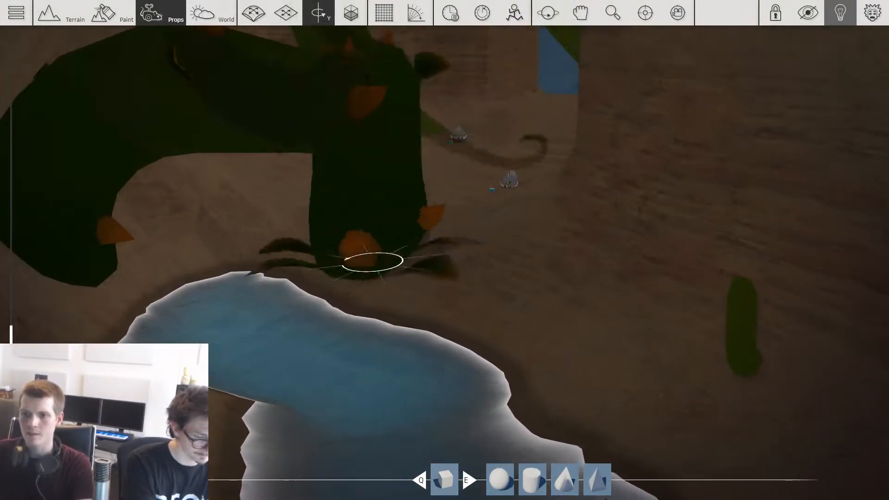
Step: Position a thorny vine at the cave's open end so it arches out from the rock wall
{"action": "key", "text": "s"}
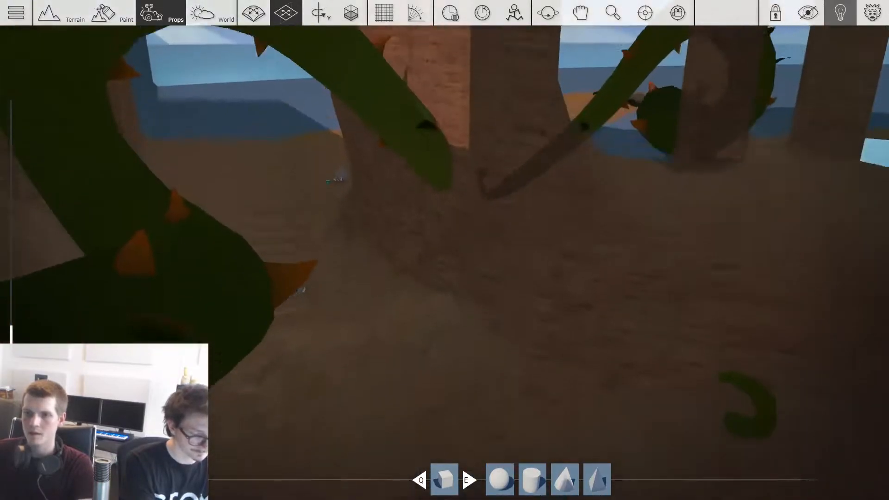
{"action": "key", "text": "w"}
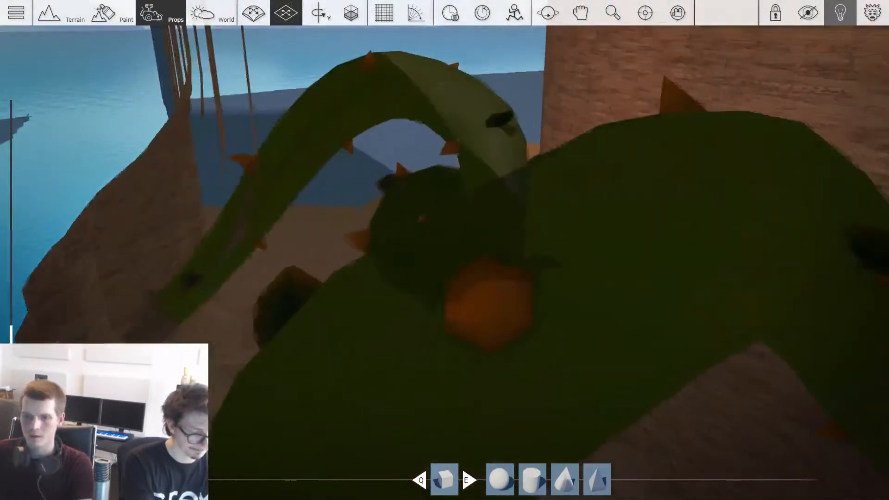
{"action": "key", "text": "s"}
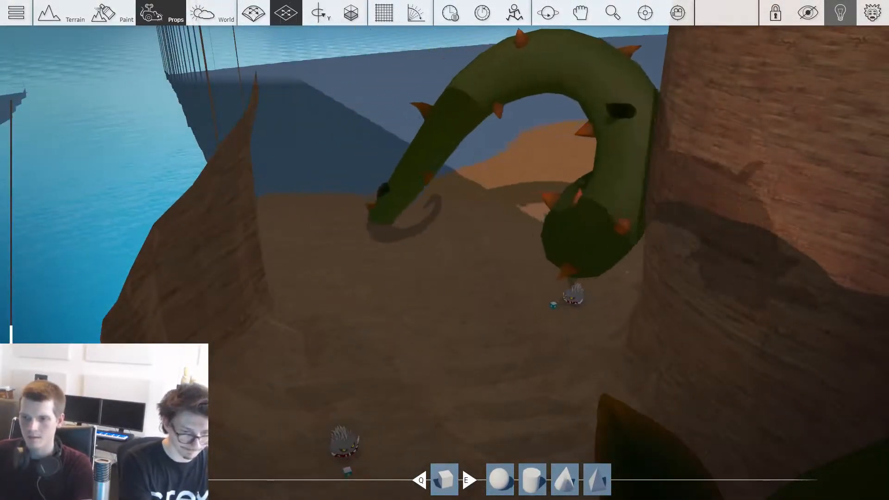
Step: Raise the terrain into a high mound across the cave's open side facing the water, next to the arching vine
{"action": "key", "text": "w"}
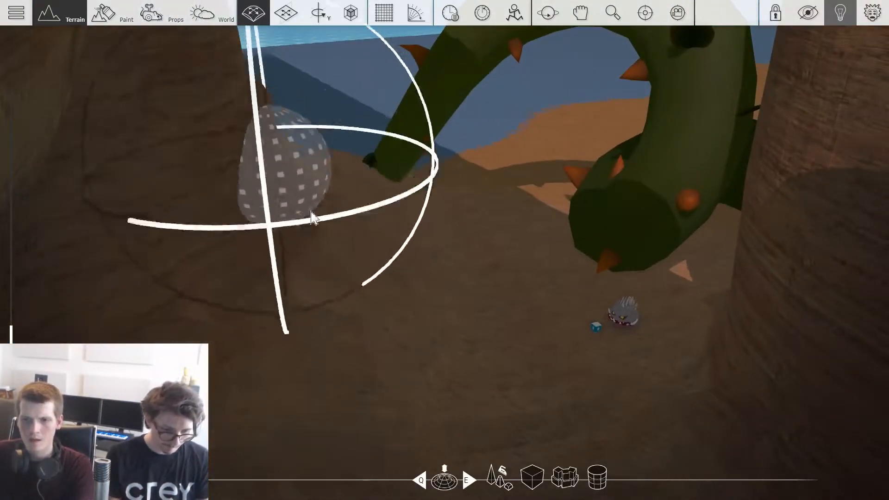
{"action": "key", "text": "s"}
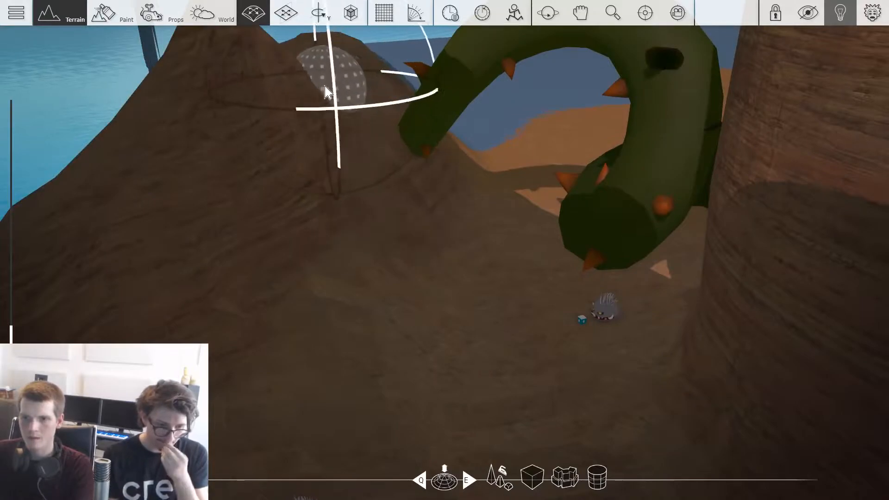
{"action": "key", "text": "s"}
{"action": "key", "text": "w"}
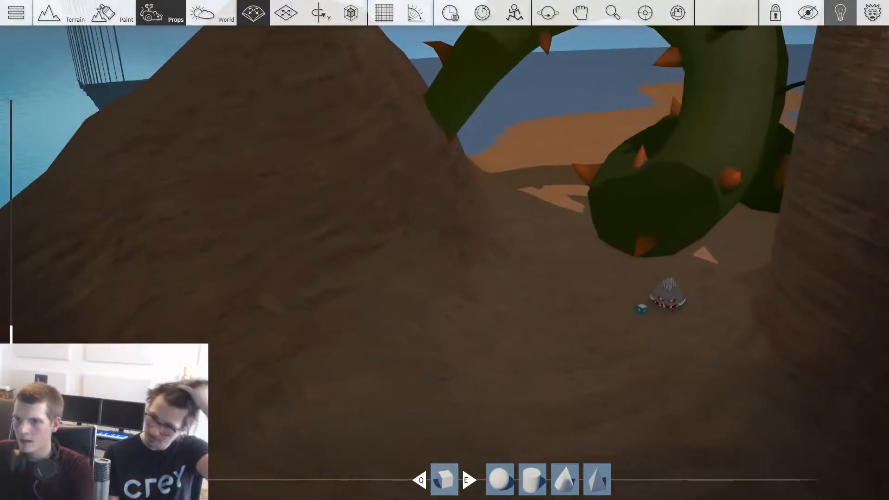
{"action": "key", "text": "w"}
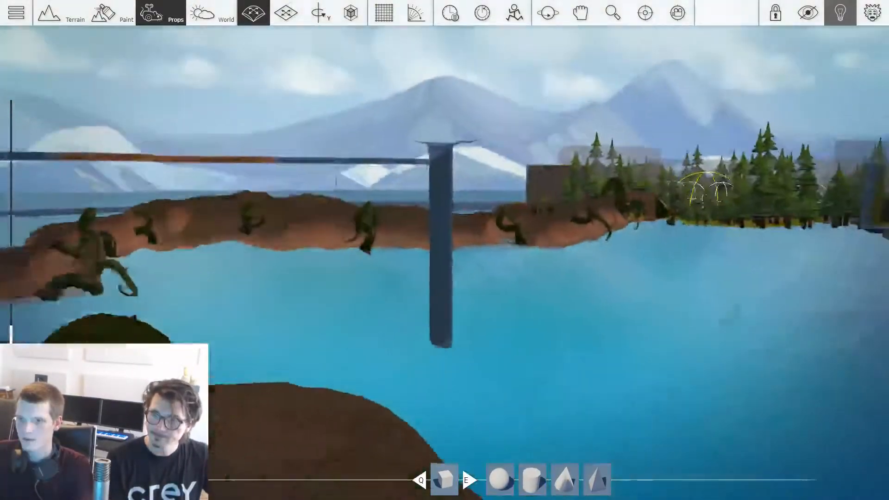
Step: Choose the green pine tree collection from the Bitgem Pine_trees pack for the ground beyond the cave's open end
{"action": "key", "text": "w"}
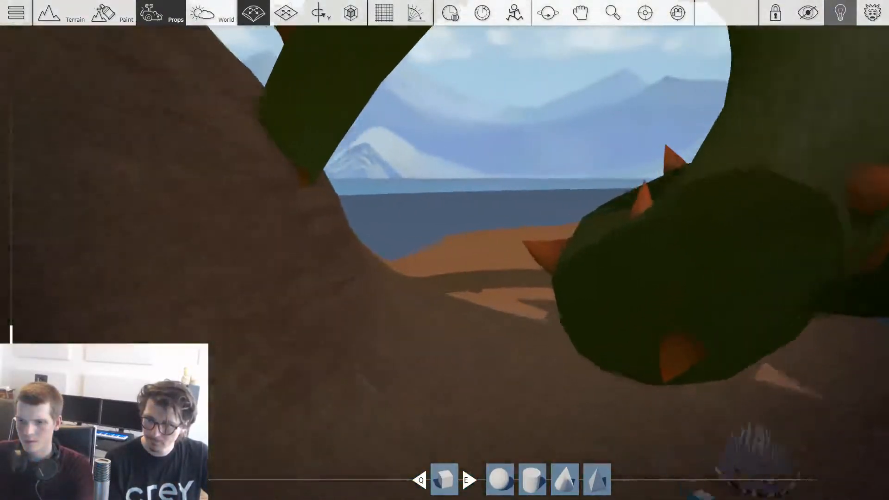
{"action": "key", "text": "w"}
{"action": "middle_click_drag", "start_coordinate": [480, 279], "coordinate": [543, 294]}
{"action": "right_click_drag", "start_coordinate": [543, 293], "coordinate": [759, 297]}
{"action": "key", "text": "w"}
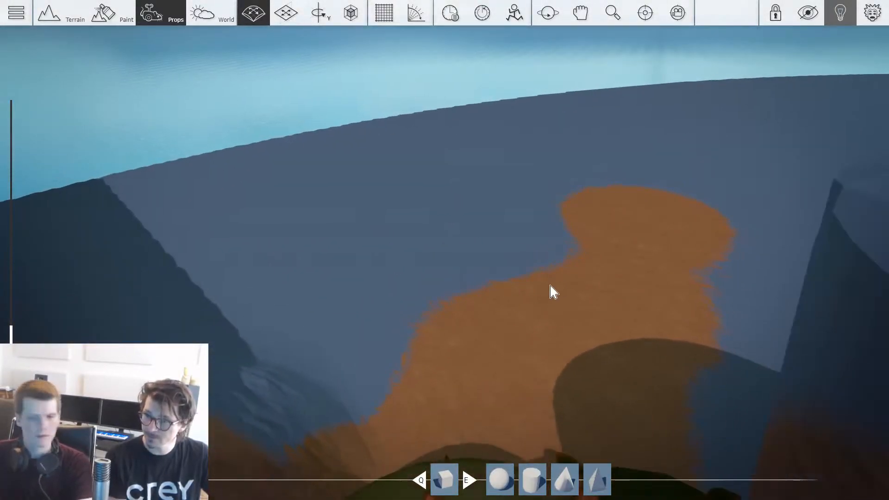
{"action": "key", "text": "s"}
{"action": "key", "text": "w"}
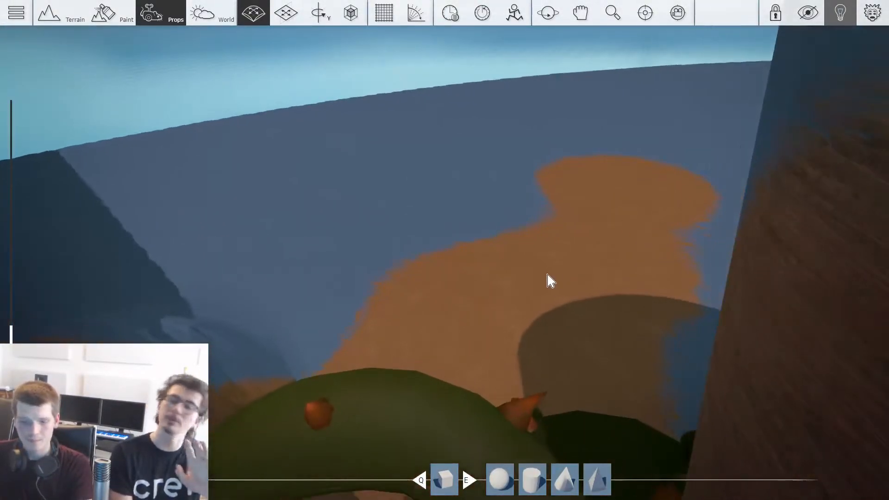
{"action": "key", "text": "Tab"}
{"action": "left_click", "coordinate": [100, 255]}
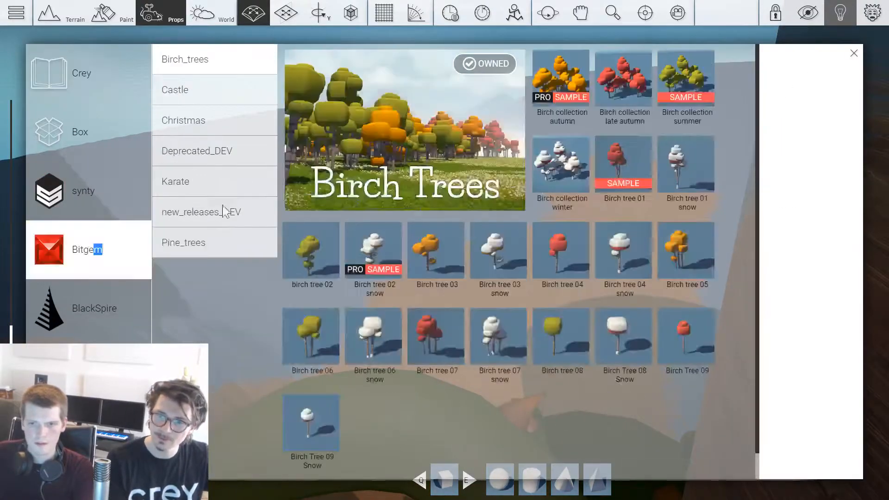
{"action": "left_click", "coordinate": [238, 249]}
{"action": "left_click", "coordinate": [609, 100]}
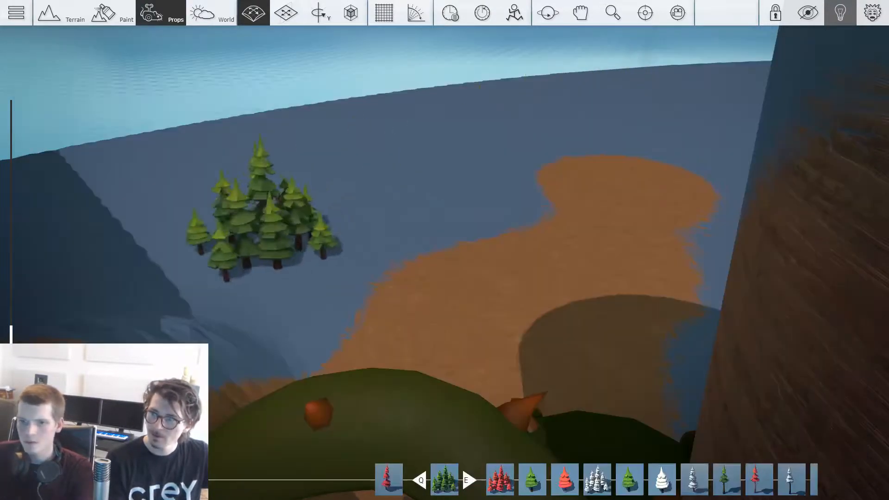
Step: Place overlapping groups of green pines on the water side of the dirt path beyond the cave
{"action": "left_click_drag", "start_coordinate": [279, 286], "coordinate": [301, 260]}
{"action": "key", "text": "a"}
{"action": "left_click_drag", "start_coordinate": [135, 268], "coordinate": [99, 241]}
{"action": "key", "text": "a"}
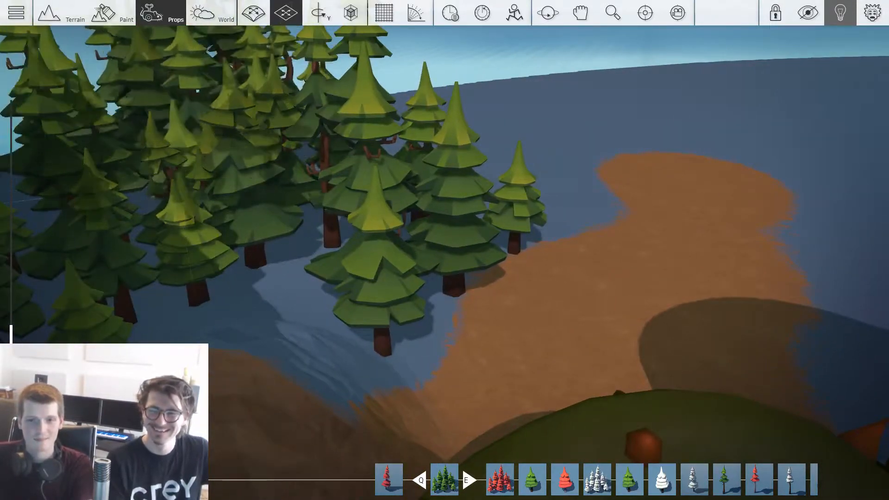
{"action": "key", "text": "a"}
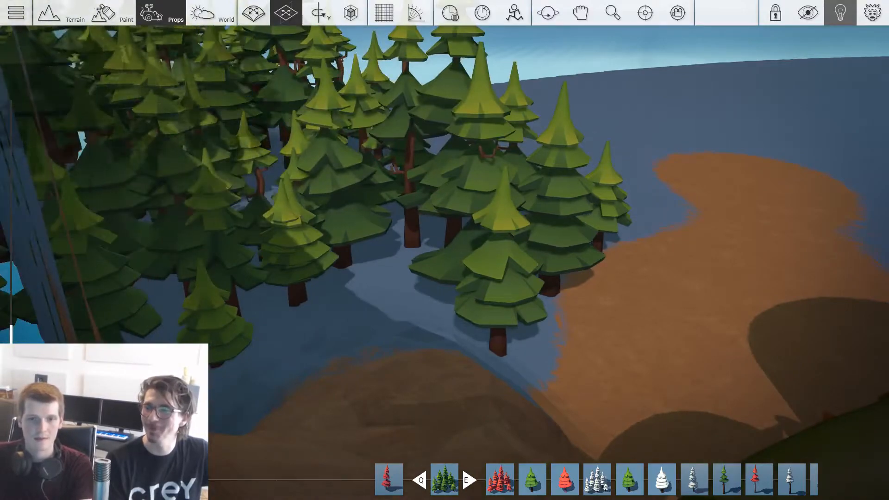
{"action": "key", "text": "s"}
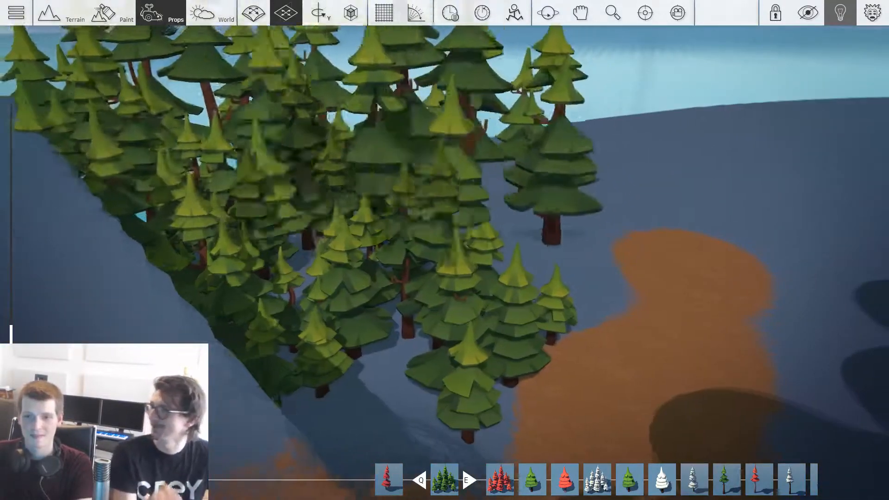
{"action": "key", "text": "w"}
{"action": "key", "text": "d"}
Step: Place more pine groups along the cliff side of the dirt path, turned about the vertical axis for variety
{"action": "left_click_drag", "start_coordinate": [389, 138], "coordinate": [468, 273], "text": "shift"}
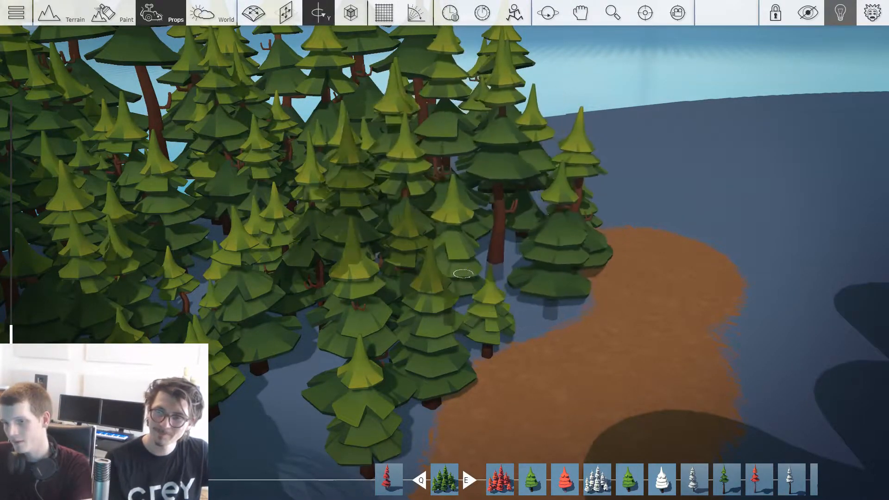
{"action": "left_click", "coordinate": [463, 273], "text": "shift"}
{"action": "right_click_drag", "start_coordinate": [713, 259], "coordinate": [797, 240]}
{"action": "left_click_drag", "start_coordinate": [564, 334], "coordinate": [630, 368]}
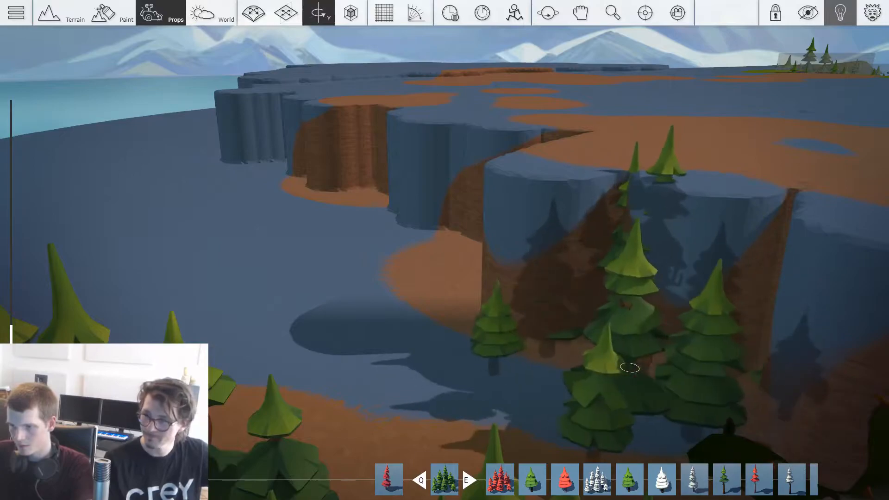
{"action": "left_click", "coordinate": [605, 354], "text": "shift"}
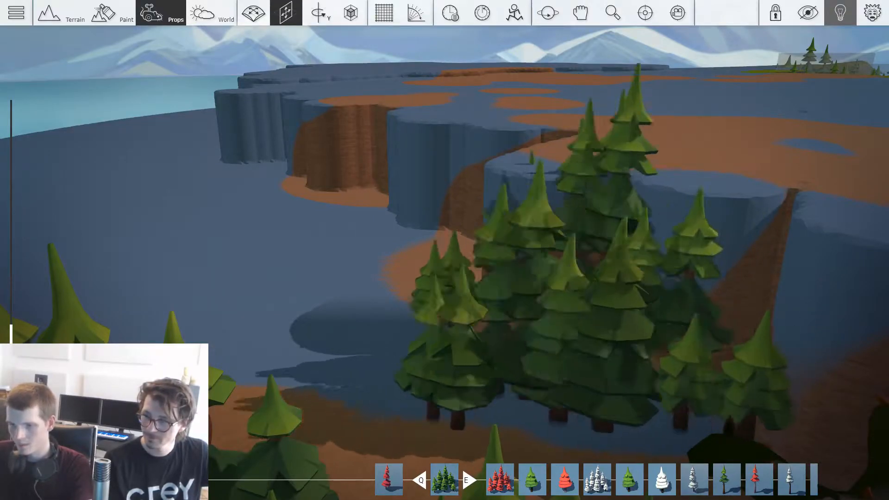
{"action": "key", "text": "ctrl"}
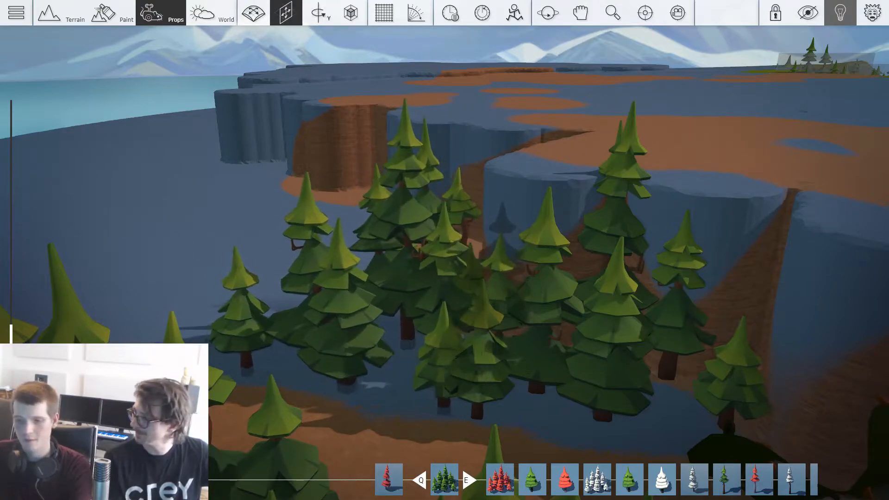
{"action": "left_click", "coordinate": [356, 335], "text": "shift"}
{"action": "key", "text": "ctrl"}
{"action": "key", "text": "shift"}
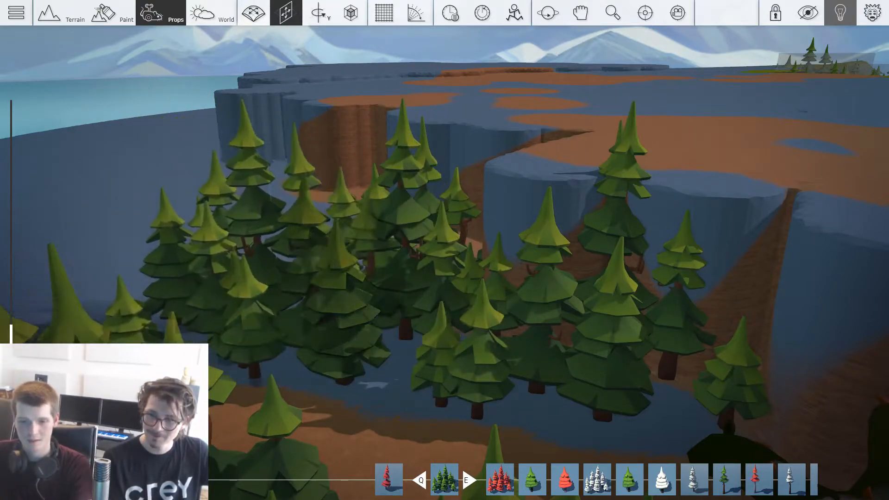
{"action": "right_click_drag", "start_coordinate": [403, 240], "coordinate": [282, 269]}
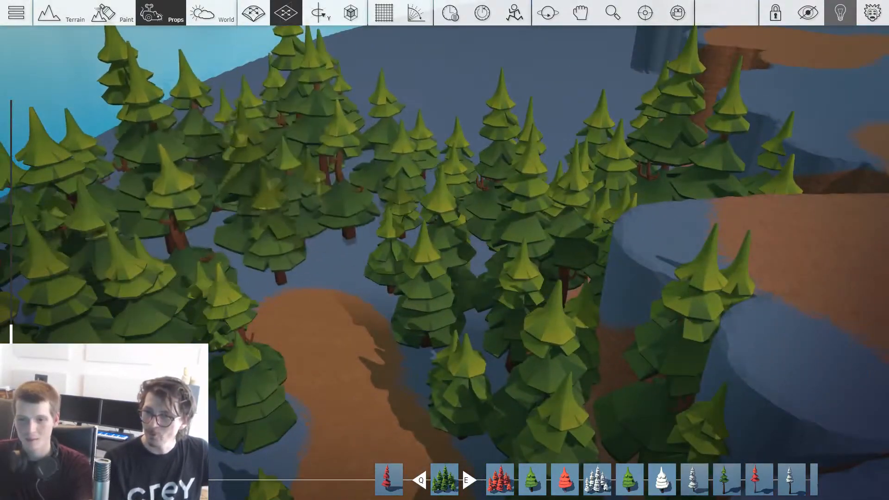
Step: Add further pine groups on the water side near the far end of the dirt path
{"action": "key", "text": "ctrl"}
{"action": "left_click", "coordinate": [259, 139]}
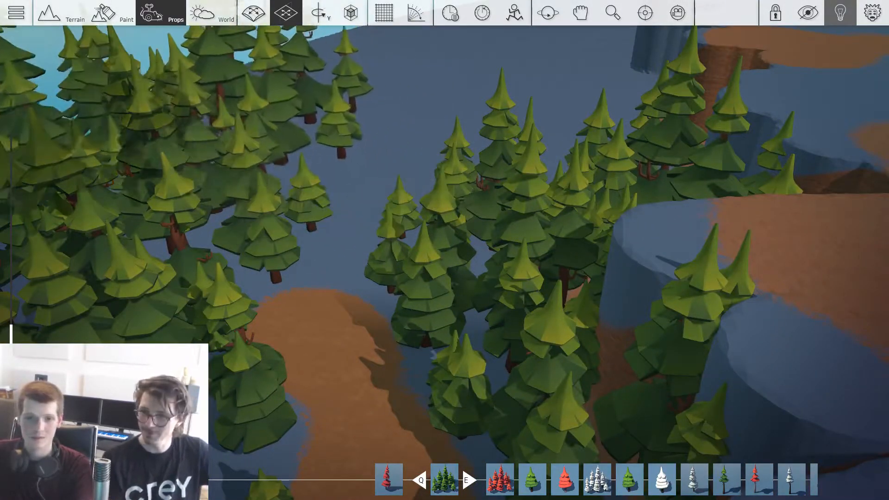
{"action": "left_click", "coordinate": [111, 111]}
{"action": "left_click", "coordinate": [519, 197]}
Step: Paint grass with an enlarged brush over the dirt path and the ground beneath and beyond the new pines
{"action": "right_click_drag", "start_coordinate": [519, 197], "coordinate": [448, 281]}
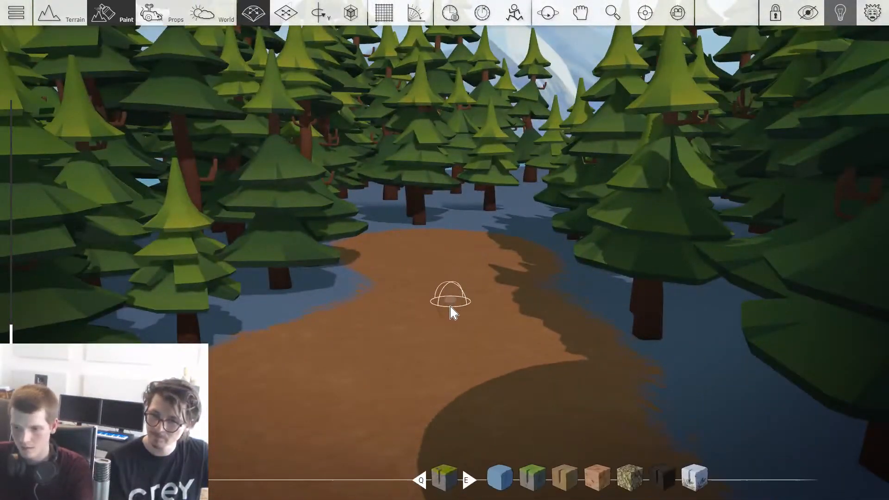
{"action": "scroll", "coordinate": [451, 305], "scroll_direction": "up", "scroll_amount": 5}
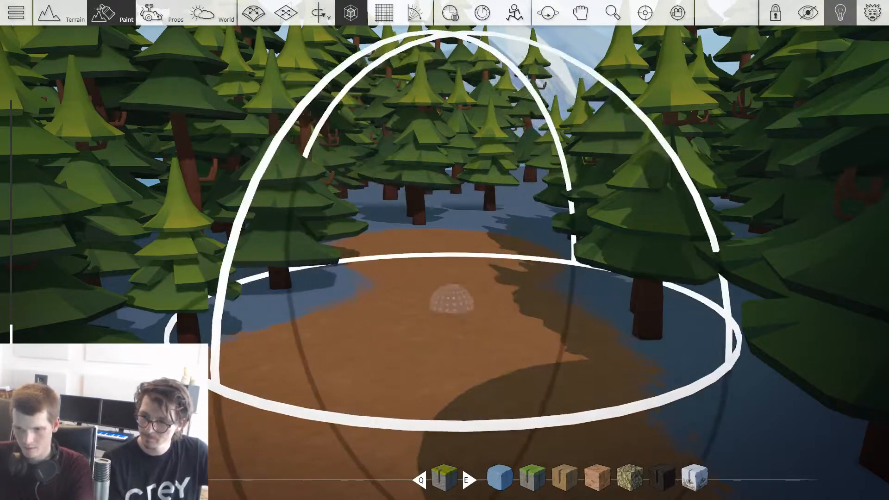
{"action": "right_click_drag", "start_coordinate": [493, 236], "coordinate": [468, 260]}
{"action": "mouse_move", "coordinate": [278, 313]}
{"action": "left_mouse_down"}
{"action": "mouse_move", "coordinate": [238, 241]}
{"action": "mouse_move", "coordinate": [219, 372]}
{"action": "mouse_move", "coordinate": [555, 297]}
{"action": "mouse_move", "coordinate": [514, 301]}
{"action": "mouse_move", "coordinate": [504, 213]}
{"action": "left_mouse_up"}
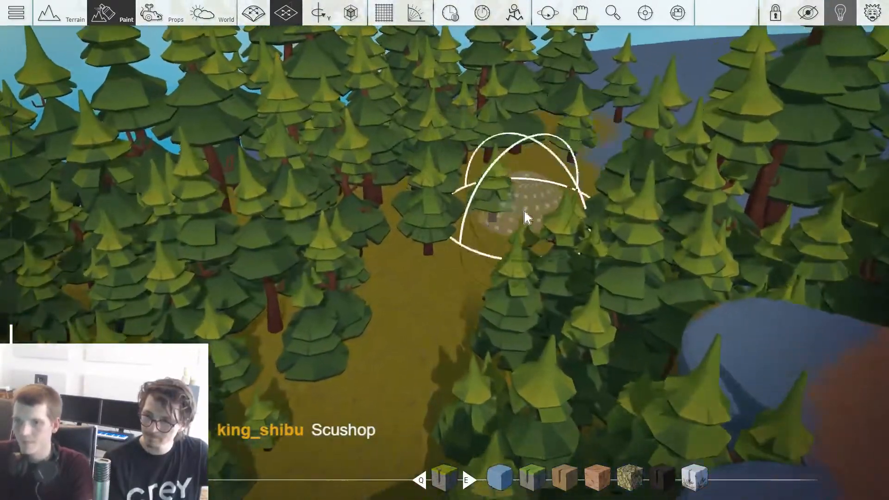
{"action": "right_click_drag", "start_coordinate": [525, 214], "coordinate": [250, 209]}
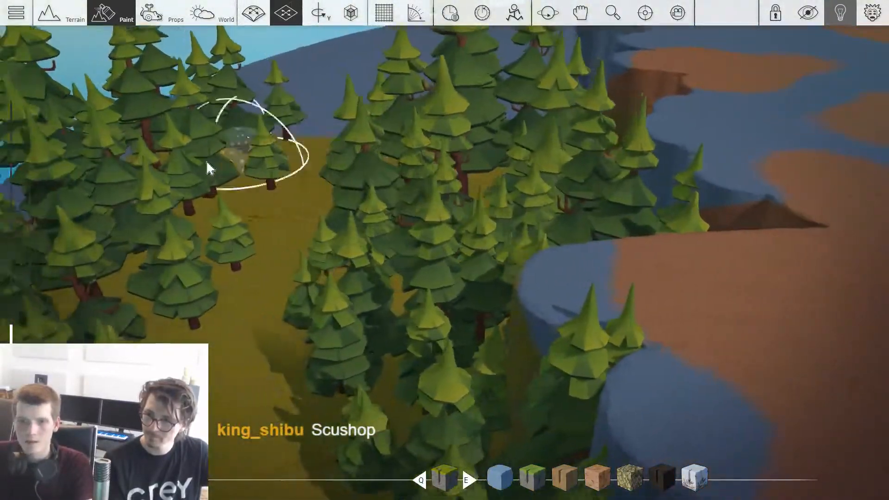
{"action": "right_click_drag", "start_coordinate": [206, 161], "coordinate": [313, 119]}
{"action": "key", "text": "d"}
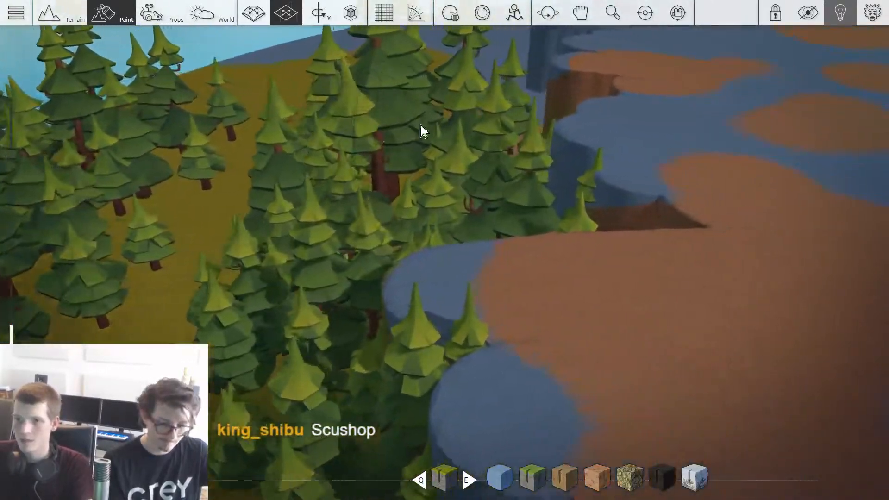
{"action": "key", "text": "w"}
{"action": "key", "text": "w"}
{"action": "mouse_move", "coordinate": [466, 146]}
{"action": "right_mouse_down"}
{"action": "mouse_move", "coordinate": [506, 185]}
{"action": "mouse_move", "coordinate": [602, 222]}
{"action": "mouse_move", "coordinate": [592, 185]}
{"action": "right_mouse_up"}
Step: Raise the terrain behind the pines into a grassy bank along the forest's water side
{"action": "key", "text": "w"}
{"action": "mouse_move", "coordinate": [431, 158]}
{"action": "right_mouse_down"}
{"action": "mouse_move", "coordinate": [439, 223]}
{"action": "mouse_move", "coordinate": [430, 179]}
{"action": "right_mouse_up"}
{"action": "key", "text": "w"}
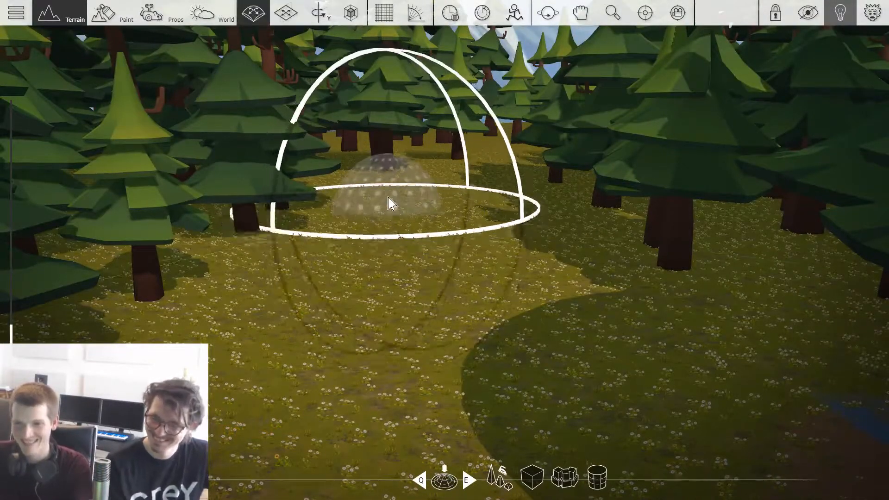
{"action": "key", "text": "s"}
{"action": "mouse_move", "coordinate": [388, 176]}
{"action": "right_mouse_down"}
{"action": "mouse_move", "coordinate": [379, 207]}
{"action": "mouse_move", "coordinate": [378, 185]}
{"action": "right_mouse_up"}
{"action": "key", "text": "s"}
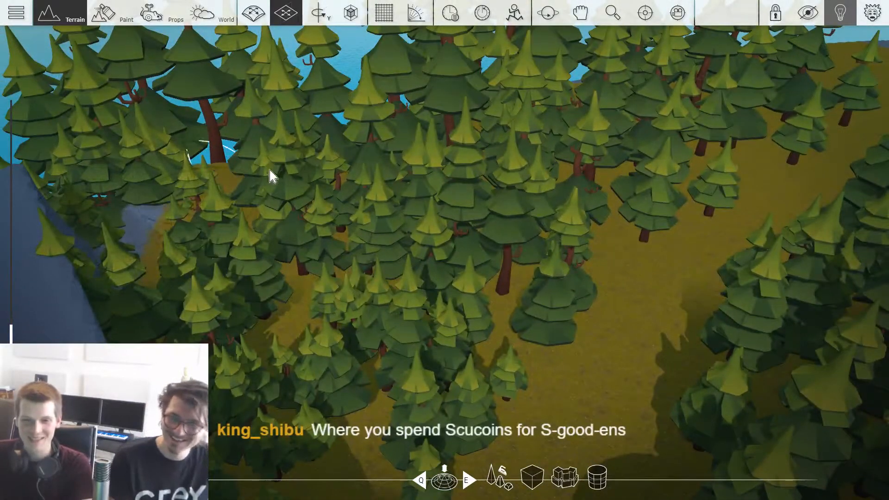
{"action": "key", "text": "shift+w"}
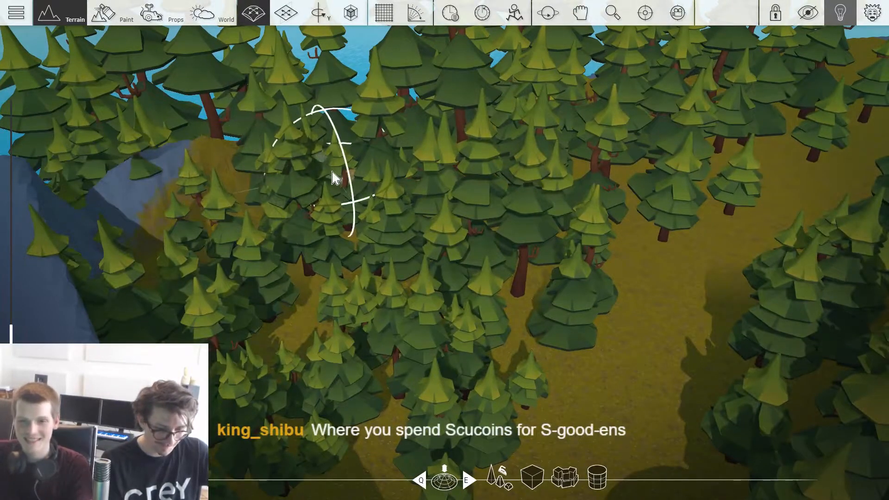
{"action": "key", "text": "w"}
{"action": "key", "text": "d"}
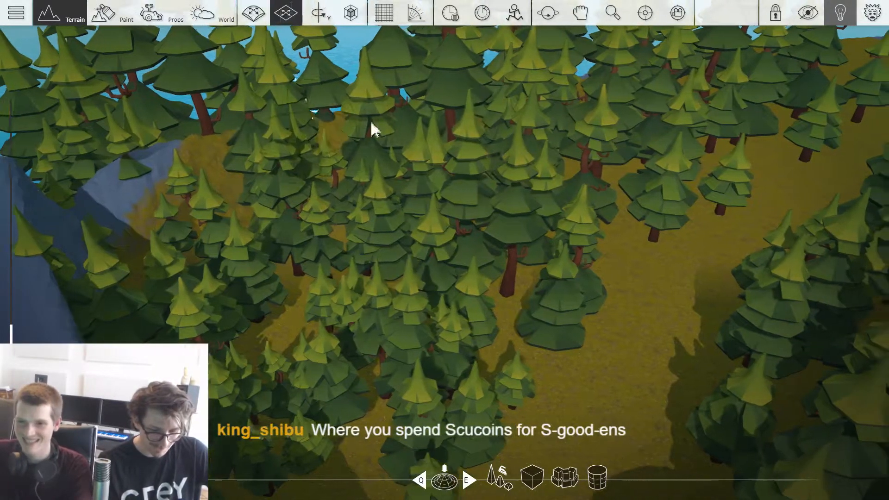
{"action": "key", "text": "s"}
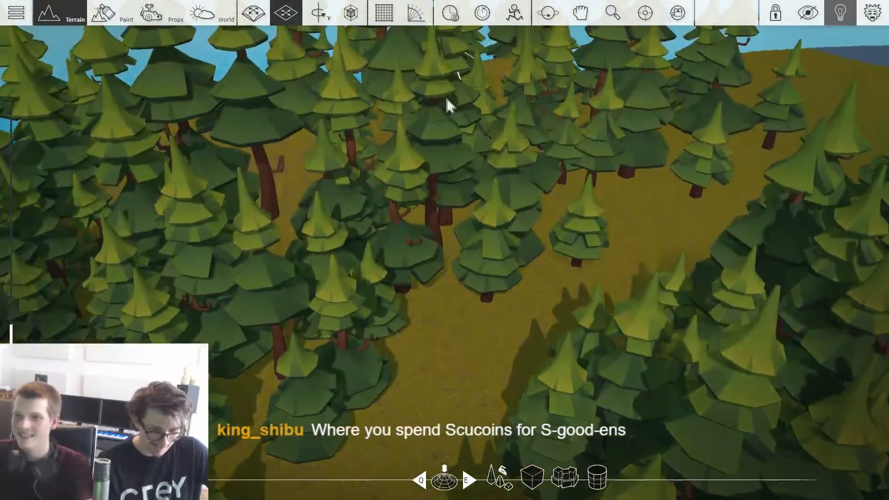
{"action": "key", "text": "a"}
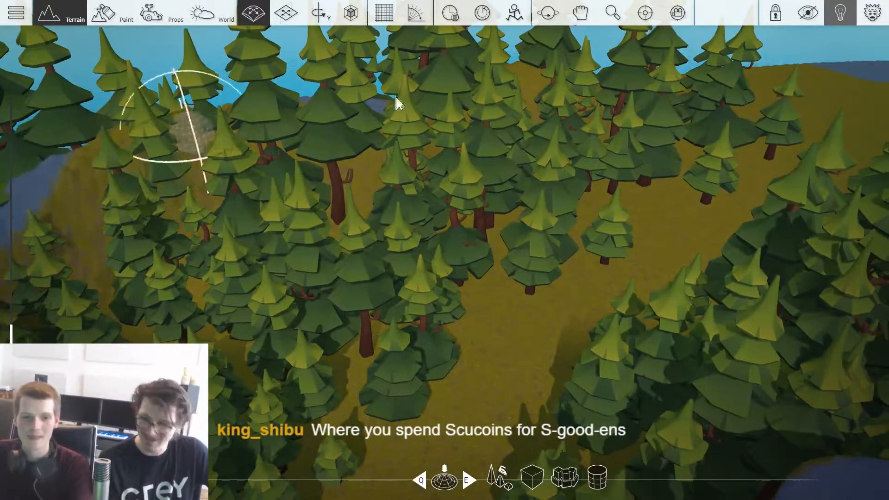
{"action": "key", "text": "w"}
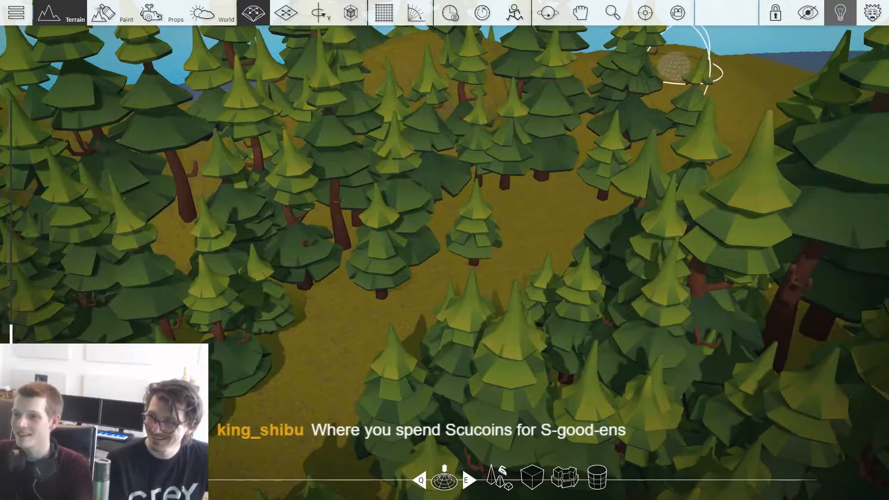
Step: Continue raising the bank along the water side of the grass clearing at the forest's far end
{"action": "key", "text": "d"}
{"action": "key", "text": "w"}
{"action": "key", "text": "d"}
{"action": "key", "text": "a"}
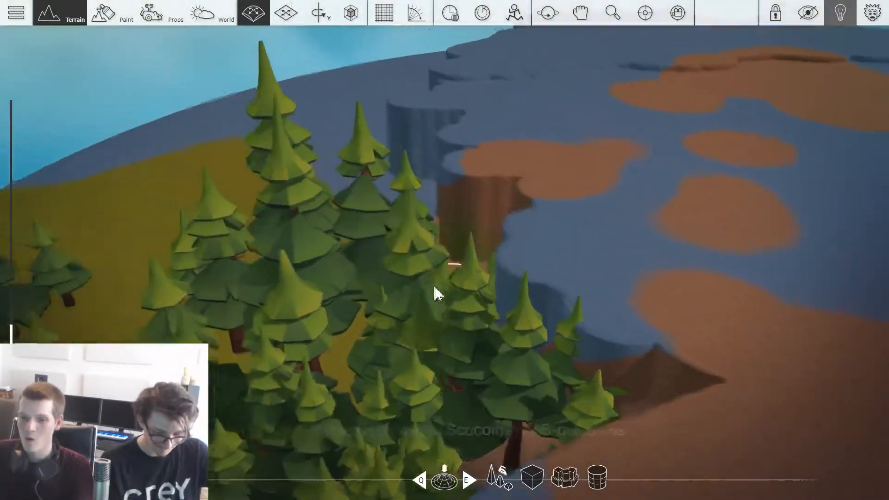
{"action": "key", "text": "s"}
{"action": "right_click_drag", "start_coordinate": [585, 371], "coordinate": [448, 388]}
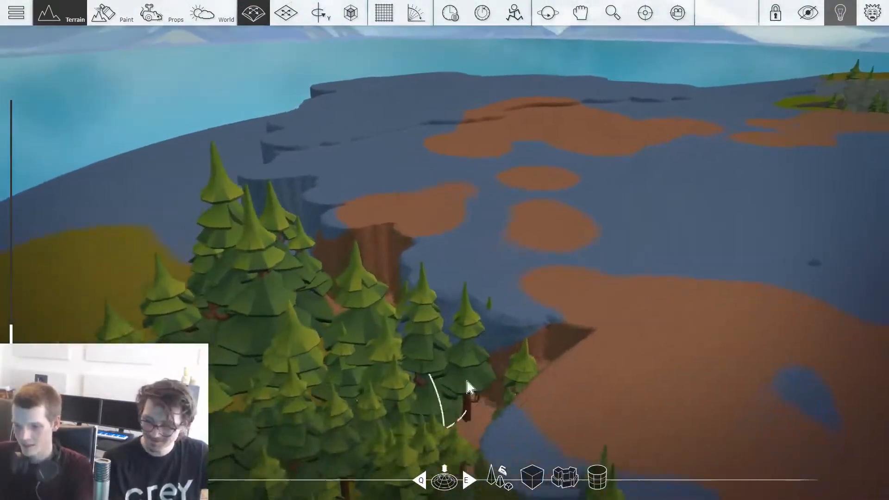
{"action": "key", "text": "s"}
{"action": "key", "text": "a"}
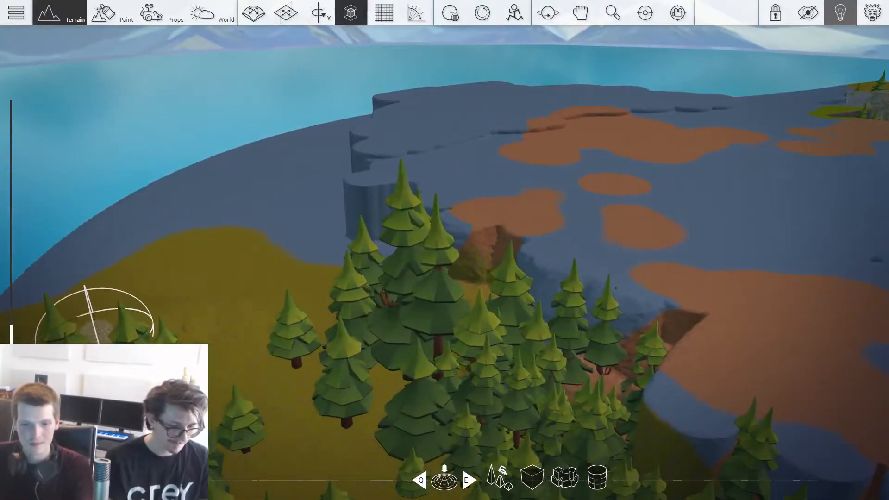
{"action": "key", "text": "shift"}
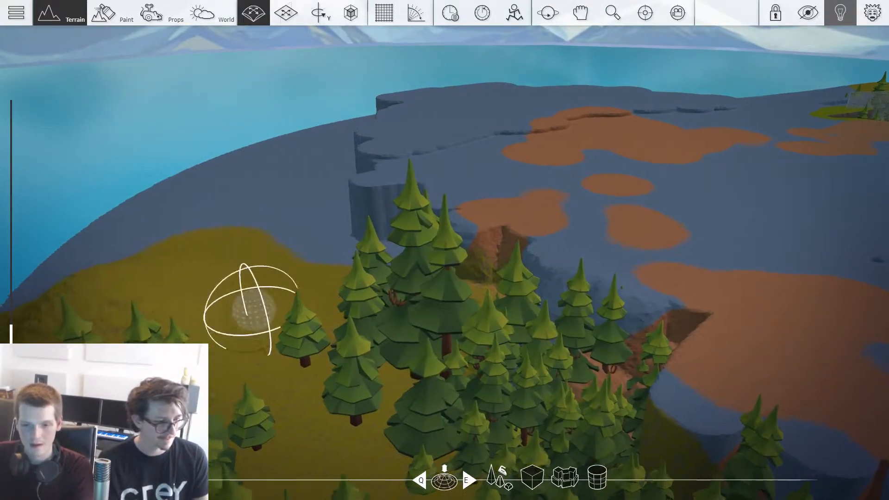
{"action": "right_click_drag", "start_coordinate": [239, 304], "coordinate": [254, 308]}
Step: Sculpt the stepped columns beside the vine tunnel's opening into a continuous, uneven brown rock slope
{"action": "key", "text": "w"}
{"action": "key", "text": "shift"}
{"action": "key", "text": "w"}
{"action": "key", "text": "shift"}
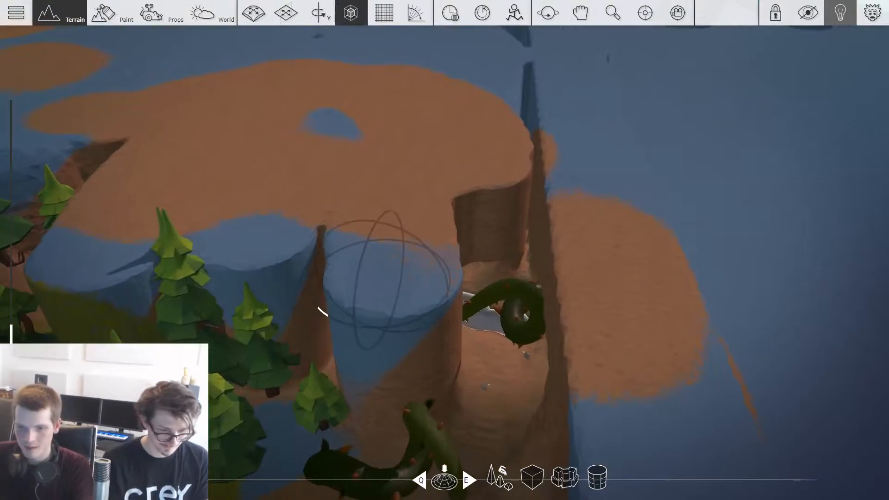
{"action": "key", "text": "w"}
{"action": "key", "text": "shift"}
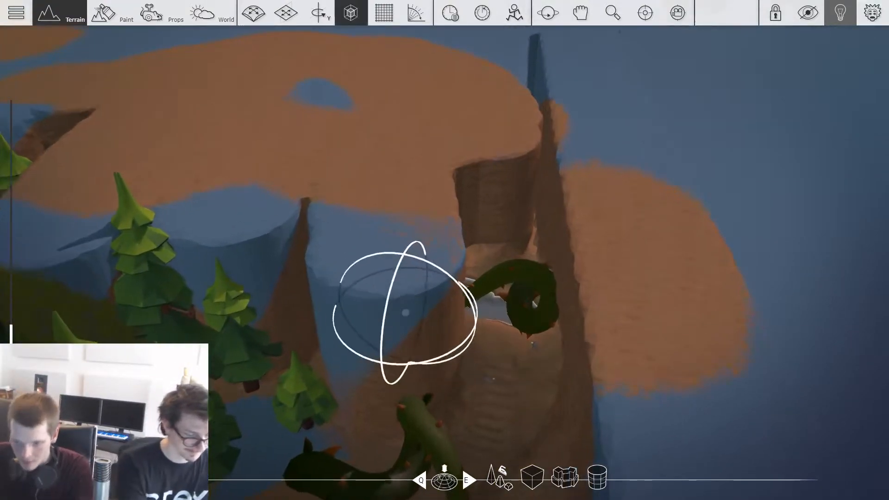
{"action": "key", "text": "w"}
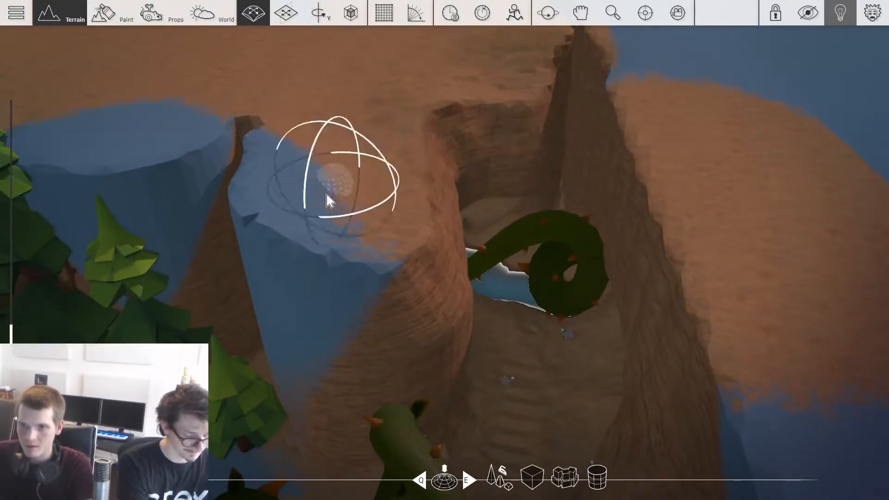
{"action": "mouse_move", "coordinate": [386, 297]}
{"action": "left_mouse_down"}
{"action": "mouse_move", "coordinate": [171, 136]}
{"action": "mouse_move", "coordinate": [138, 141]}
{"action": "mouse_move", "coordinate": [315, 193]}
{"action": "mouse_move", "coordinate": [380, 260]}
{"action": "left_mouse_up"}
{"action": "middle_click_drag", "start_coordinate": [379, 278], "coordinate": [331, 315]}
{"action": "left_click_drag", "start_coordinate": [333, 317], "coordinate": [331, 287]}
{"action": "mouse_move", "coordinate": [271, 280]}
{"action": "left_mouse_down"}
{"action": "mouse_move", "coordinate": [262, 263]}
{"action": "mouse_move", "coordinate": [320, 245]}
{"action": "left_mouse_up"}
Step: Reshape both sides of the gorge above the vine tunnel into rugged rock, extending along the narrow channel behind it
{"action": "key", "text": "a"}
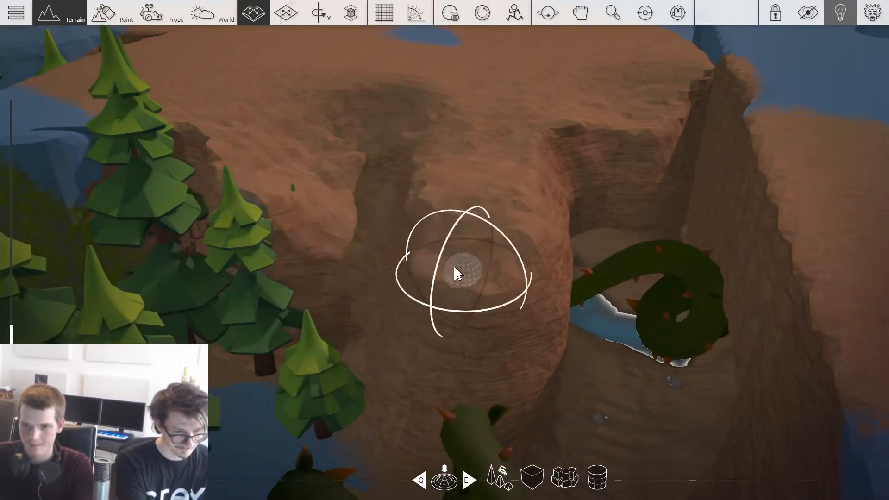
{"action": "middle_click_drag", "start_coordinate": [459, 269], "coordinate": [578, 241]}
{"action": "key", "text": "d"}
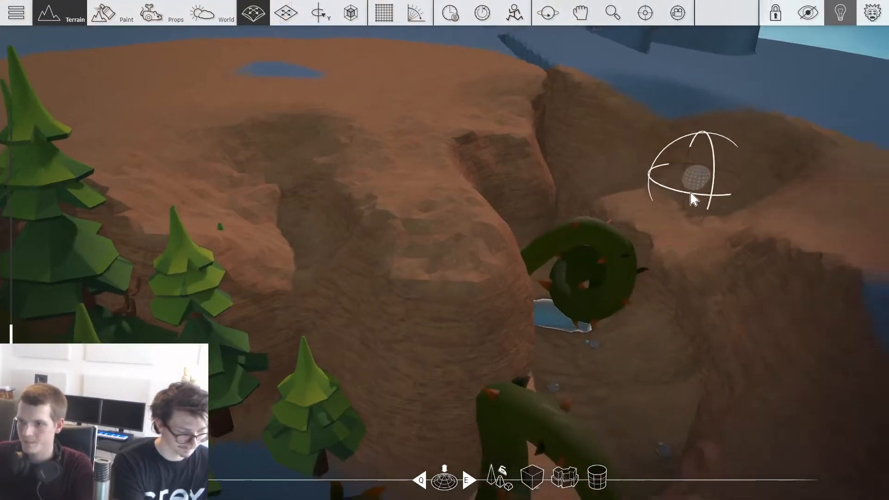
{"action": "key", "text": "s"}
{"action": "left_click_drag", "start_coordinate": [720, 232], "coordinate": [667, 177]}
{"action": "middle_click_drag", "start_coordinate": [445, 116], "coordinate": [500, 180]}
{"action": "key", "text": "w"}
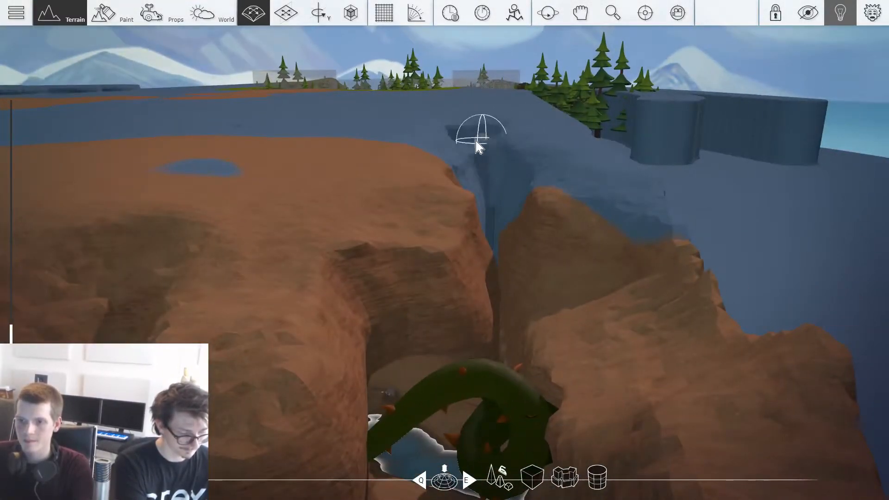
{"action": "key", "text": "w"}
{"action": "mouse_move", "coordinate": [548, 179]}
{"action": "right_mouse_down"}
{"action": "mouse_move", "coordinate": [371, 183]}
{"action": "mouse_move", "coordinate": [546, 181]}
{"action": "mouse_move", "coordinate": [278, 171]}
{"action": "mouse_move", "coordinate": [531, 169]}
{"action": "right_mouse_up"}
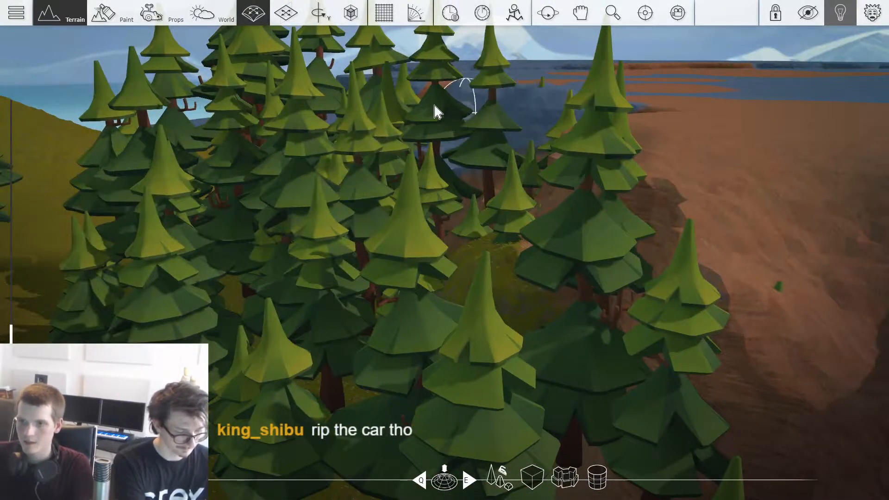
Step: Break up the straight grass-topped cliff rim above and on both sides of the cave entrance into irregular slopes
{"action": "key", "text": "w"}
{"action": "mouse_move", "coordinate": [378, 92]}
{"action": "right_mouse_down"}
{"action": "mouse_move", "coordinate": [398, 241]}
{"action": "mouse_move", "coordinate": [352, 231]}
{"action": "mouse_move", "coordinate": [325, 121]}
{"action": "mouse_move", "coordinate": [510, 112]}
{"action": "mouse_move", "coordinate": [555, 143]}
{"action": "mouse_move", "coordinate": [574, 264]}
{"action": "mouse_move", "coordinate": [713, 218]}
{"action": "mouse_move", "coordinate": [648, 260]}
{"action": "mouse_move", "coordinate": [520, 182]}
{"action": "mouse_move", "coordinate": [569, 185]}
{"action": "mouse_move", "coordinate": [592, 324]}
{"action": "mouse_move", "coordinate": [620, 195]}
{"action": "mouse_move", "coordinate": [658, 185]}
{"action": "mouse_move", "coordinate": [704, 190]}
{"action": "mouse_move", "coordinate": [686, 185]}
{"action": "mouse_move", "coordinate": [685, 134]}
{"action": "mouse_move", "coordinate": [690, 209]}
{"action": "mouse_move", "coordinate": [411, 184]}
{"action": "right_mouse_up"}
{"action": "key", "text": "w"}
{"action": "key", "text": "w"}
{"action": "key", "text": "w"}
{"action": "key", "text": "w"}
{"action": "key", "text": "s"}
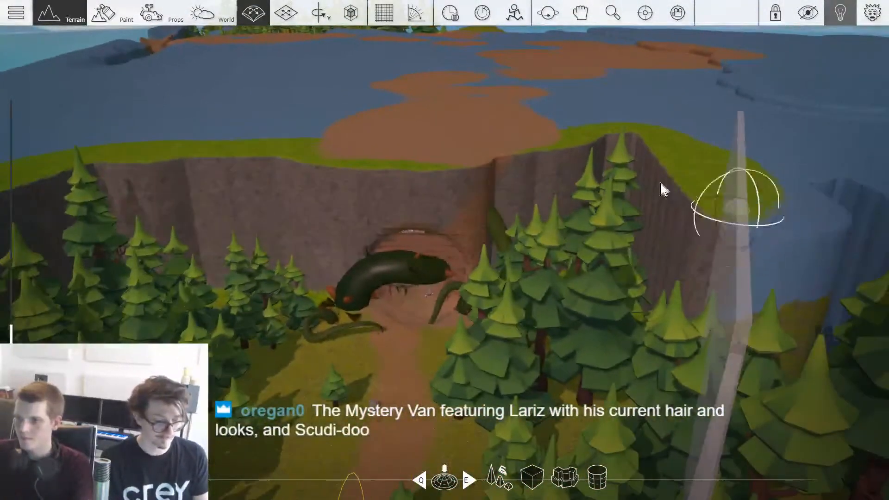
{"action": "mouse_move", "coordinate": [732, 230]}
{"action": "left_mouse_down"}
{"action": "mouse_move", "coordinate": [849, 182]}
{"action": "mouse_move", "coordinate": [615, 158]}
{"action": "left_mouse_up"}
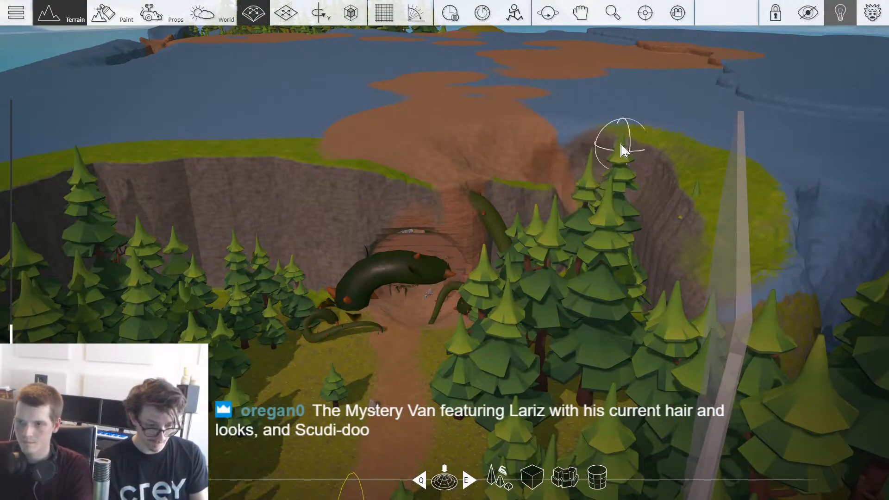
{"action": "right_click_drag", "start_coordinate": [354, 194], "coordinate": [291, 164]}
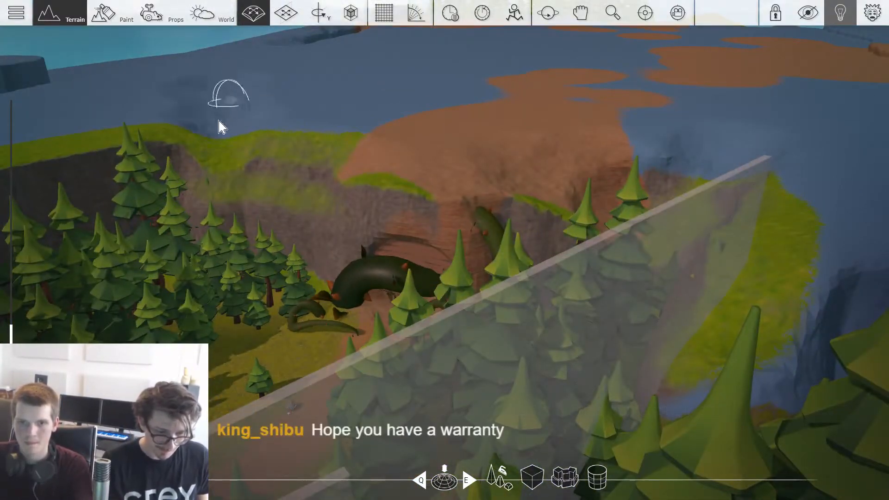
{"action": "right_click_drag", "start_coordinate": [384, 121], "coordinate": [355, 131]}
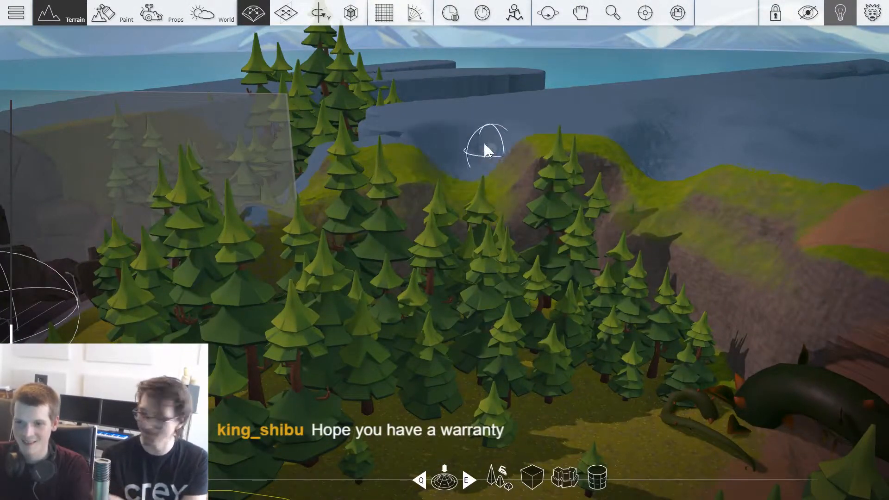
Step: Continue roughening the cliff rim behind the pines, from the cave side toward the transparent boundary walls
{"action": "key", "text": "w"}
{"action": "mouse_move", "coordinate": [581, 137]}
{"action": "right_mouse_down"}
{"action": "mouse_move", "coordinate": [541, 140]}
{"action": "mouse_move", "coordinate": [585, 146]}
{"action": "right_mouse_up"}
{"action": "key", "text": "s"}
{"action": "key", "text": "w"}
{"action": "key", "text": "s"}
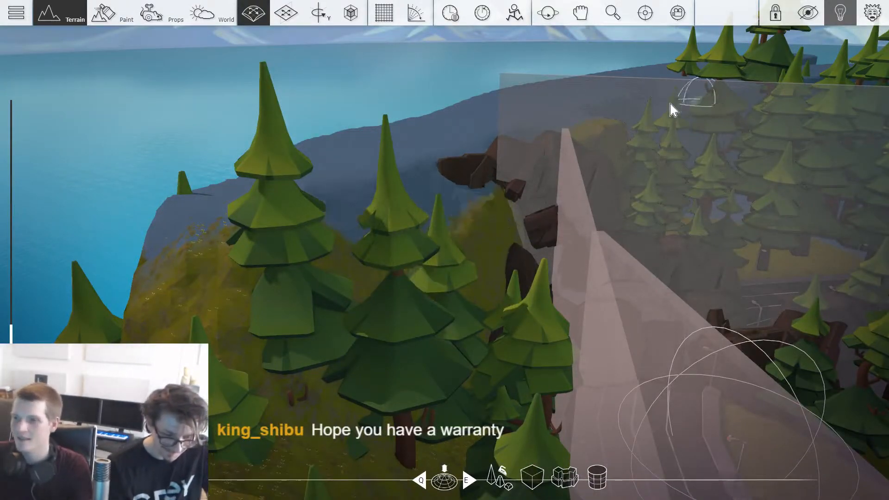
{"action": "right_click_drag", "start_coordinate": [749, 88], "coordinate": [754, 85]}
{"action": "key", "text": "w"}
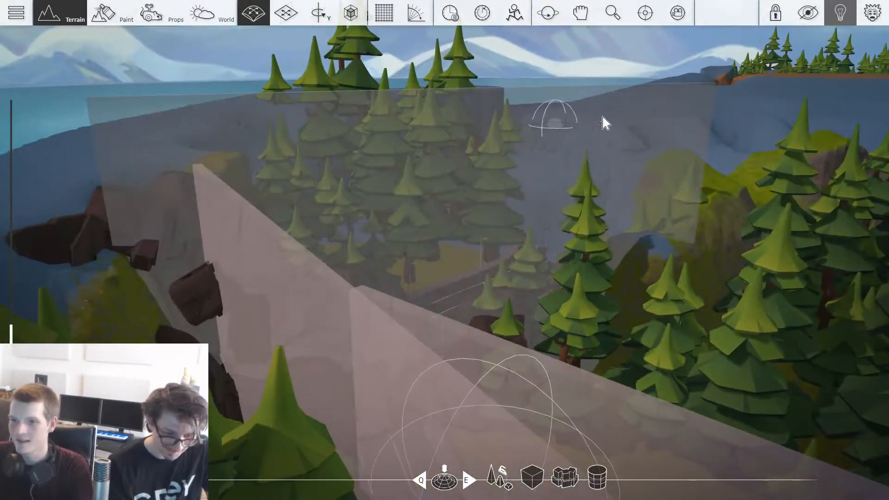
{"action": "mouse_move", "coordinate": [620, 116]}
{"action": "right_mouse_down"}
{"action": "mouse_move", "coordinate": [685, 111]}
{"action": "mouse_move", "coordinate": [637, 115]}
{"action": "right_mouse_up"}
{"action": "key", "text": "w"}
{"action": "key", "text": "s"}
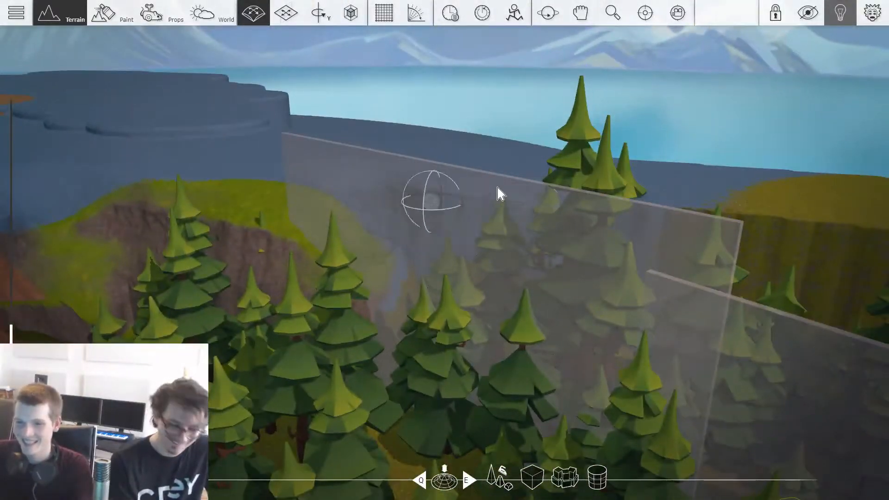
Step: Sculpt the terrain ridges behind the transparent boundary walls surrounding the forest and road
{"action": "right_click_drag", "start_coordinate": [678, 206], "coordinate": [741, 202]}
{"action": "key", "text": "a"}
{"action": "right_click_drag", "start_coordinate": [624, 225], "coordinate": [660, 264]}
{"action": "key", "text": "w"}
{"action": "key", "text": "3"}
{"action": "right_click_drag", "start_coordinate": [555, 193], "coordinate": [639, 199]}
{"action": "key", "text": "w"}
{"action": "key", "text": "d"}
{"action": "right_click_drag", "start_coordinate": [401, 169], "coordinate": [333, 148]}
{"action": "key", "text": "s"}
{"action": "right_click_drag", "start_coordinate": [524, 276], "coordinate": [405, 173]}
{"action": "key", "text": "s"}
{"action": "key", "text": "w"}
Step: Move the boulder at the rear of the crashed blue truck along the road surface
{"action": "key", "text": "w"}
{"action": "left_click_drag", "start_coordinate": [405, 173], "coordinate": [456, 155]}
{"action": "key", "text": "s"}
{"action": "right_click_drag", "start_coordinate": [456, 155], "coordinate": [426, 174]}
{"action": "key", "text": "2"}
{"action": "key", "text": "s"}
{"action": "key", "text": "w"}
{"action": "key", "text": "s"}
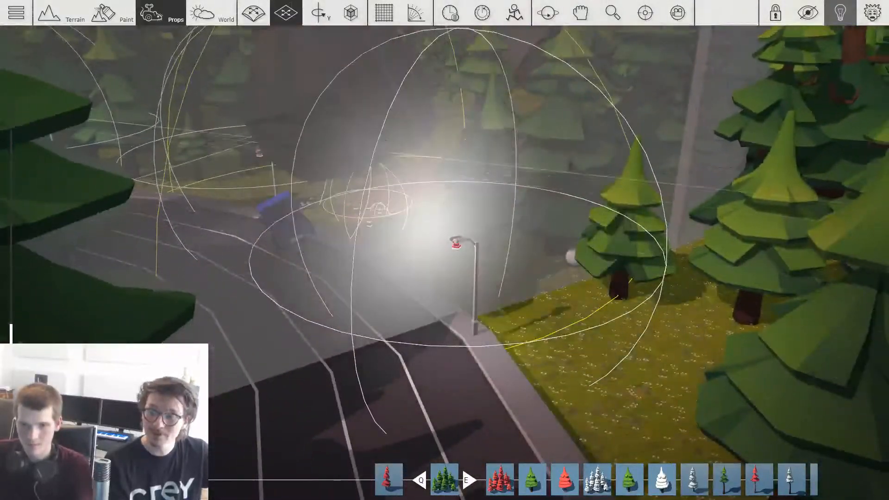
{"action": "key", "text": "2"}
{"action": "left_click_drag", "start_coordinate": [303, 291], "coordinate": [366, 189]}
{"action": "key", "text": "w"}
{"action": "mouse_move", "coordinate": [366, 190]}
{"action": "right_mouse_down"}
{"action": "mouse_move", "coordinate": [324, 208]}
{"action": "mouse_move", "coordinate": [361, 190]}
{"action": "right_mouse_up"}
{"action": "key", "text": "1"}
{"action": "left_click_drag", "start_coordinate": [454, 185], "coordinate": [324, 252]}
{"action": "key", "text": "4"}
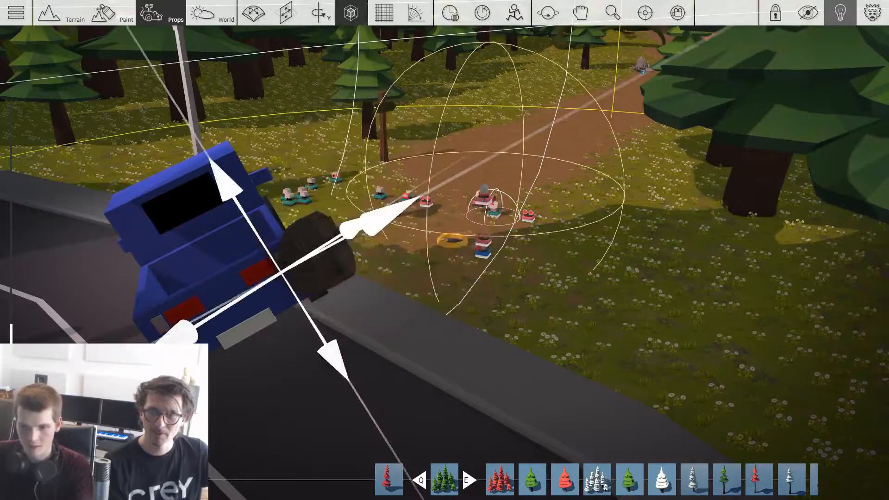
{"action": "left_click_drag", "start_coordinate": [340, 282], "coordinate": [314, 354]}
{"action": "key", "text": "1"}
{"action": "left_click_drag", "start_coordinate": [315, 354], "coordinate": [317, 338]}
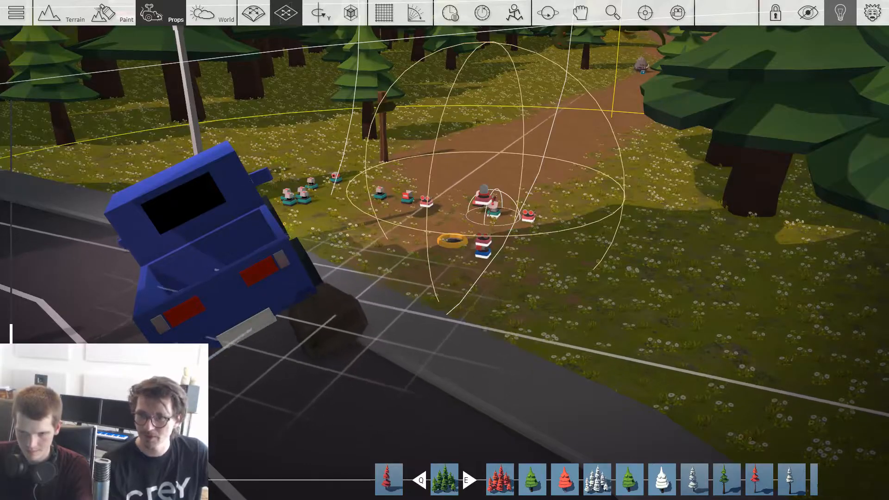
{"action": "right_click_drag", "start_coordinate": [326, 314], "coordinate": [386, 392]}
Step: Choose the Mushroom Small 01 prop from synty's Nature_Basic collection for decorating the monster cave
{"action": "scroll", "coordinate": [375, 394], "scroll_direction": "down", "scroll_amount": 2}
{"action": "scroll", "coordinate": [563, 354], "scroll_direction": "up", "scroll_amount": 8}
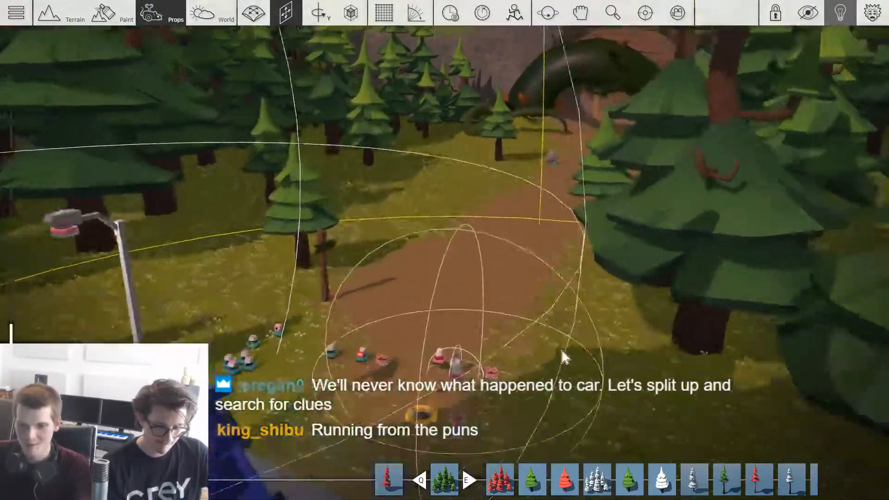
{"action": "right_click_drag", "start_coordinate": [510, 272], "coordinate": [504, 232]}
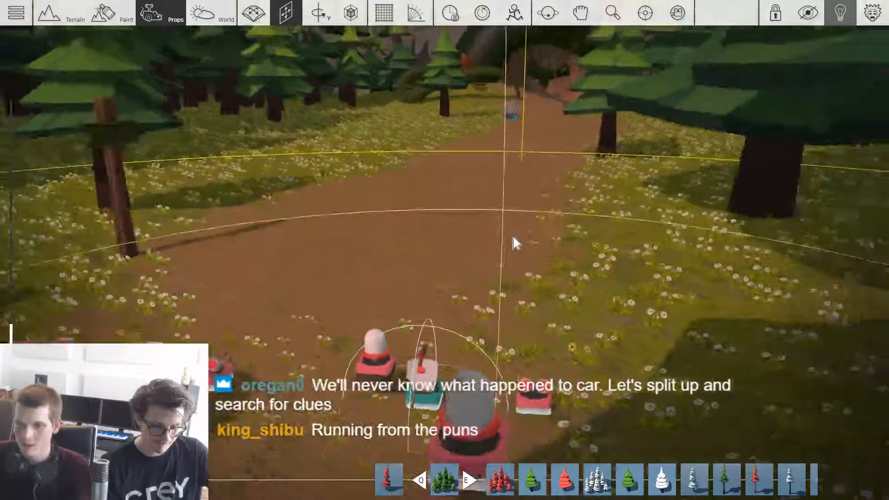
{"action": "key", "text": "Tab"}
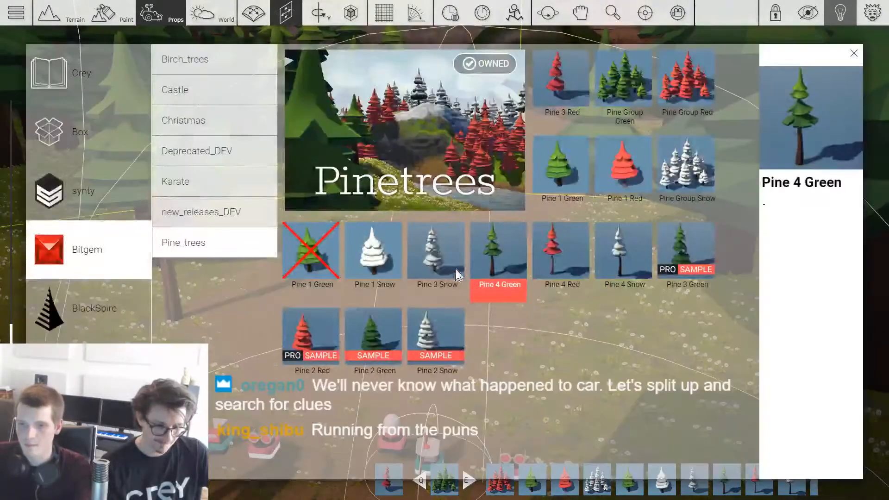
{"action": "key", "text": "Tab"}
{"action": "scroll", "coordinate": [500, 259], "scroll_direction": "up", "scroll_amount": 10}
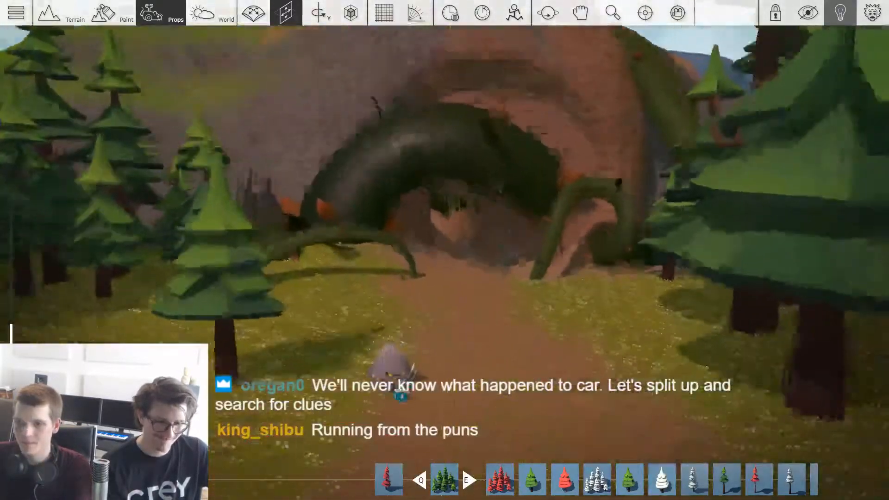
{"action": "key", "text": "Tab"}
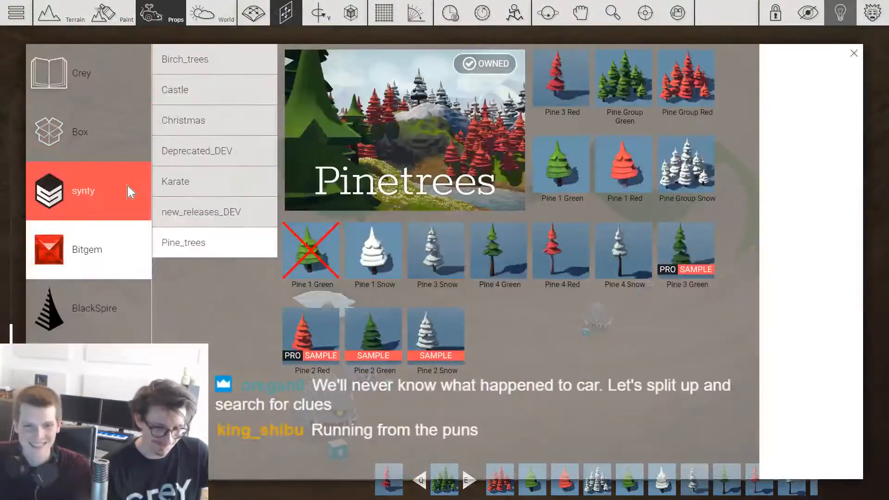
{"action": "left_click", "coordinate": [115, 192]}
{"action": "left_click", "coordinate": [234, 190]}
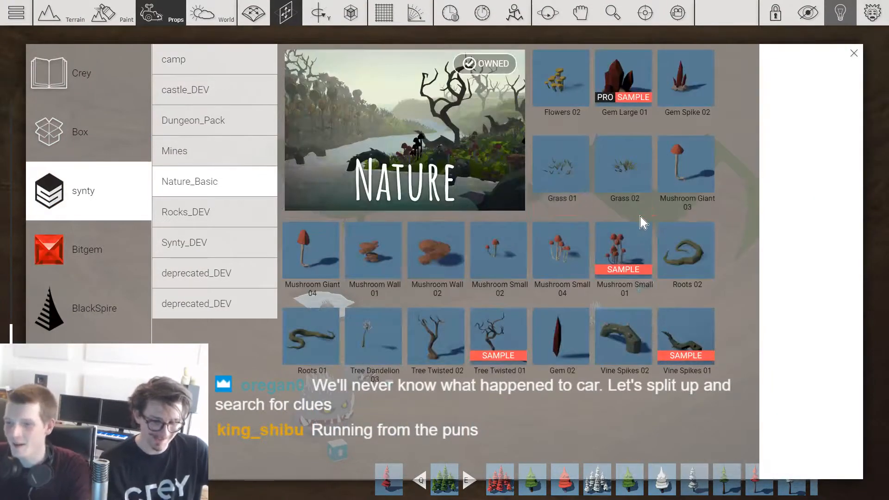
{"action": "key", "text": "Tab"}
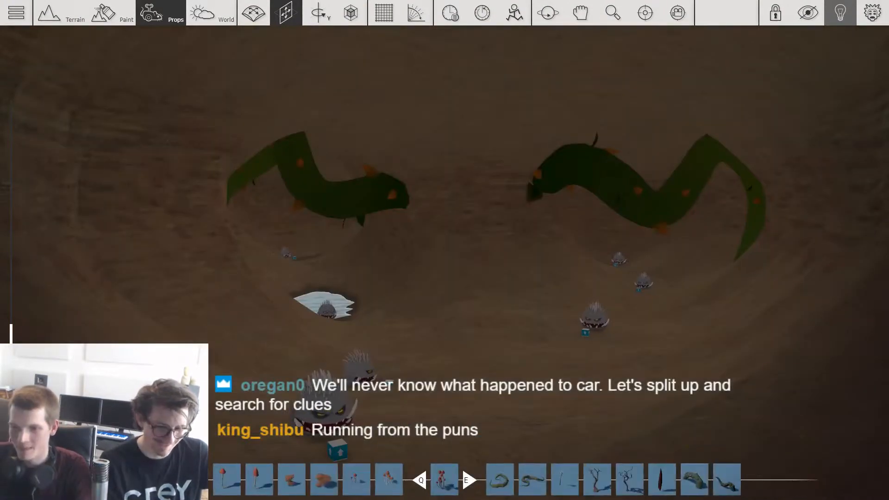
Step: Place red mushroom clusters among the monsters near the cave's small pond and beneath the hanging vines
{"action": "key", "text": "w"}
{"action": "key", "text": "g"}
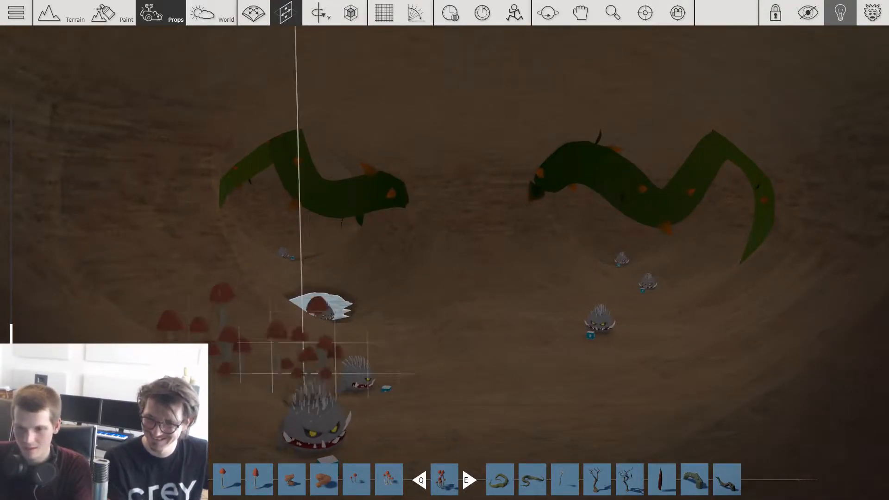
{"action": "key", "text": "w"}
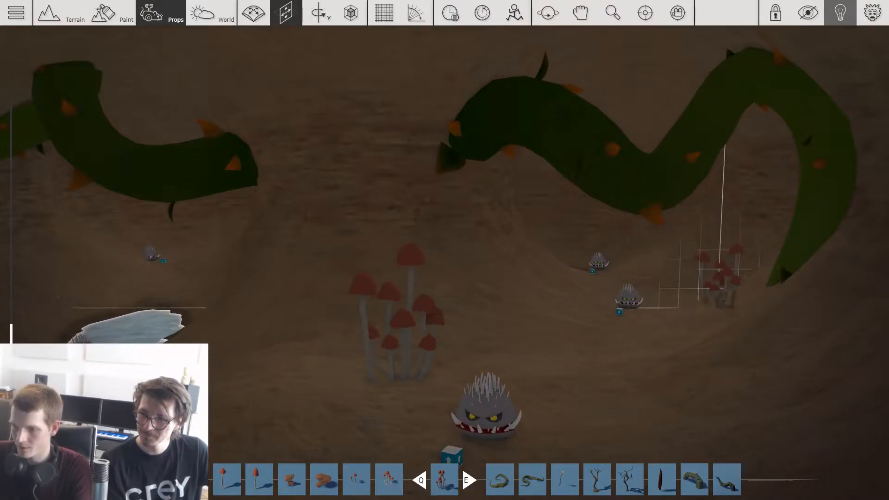
{"action": "key", "text": "w"}
{"action": "key", "text": "w"}
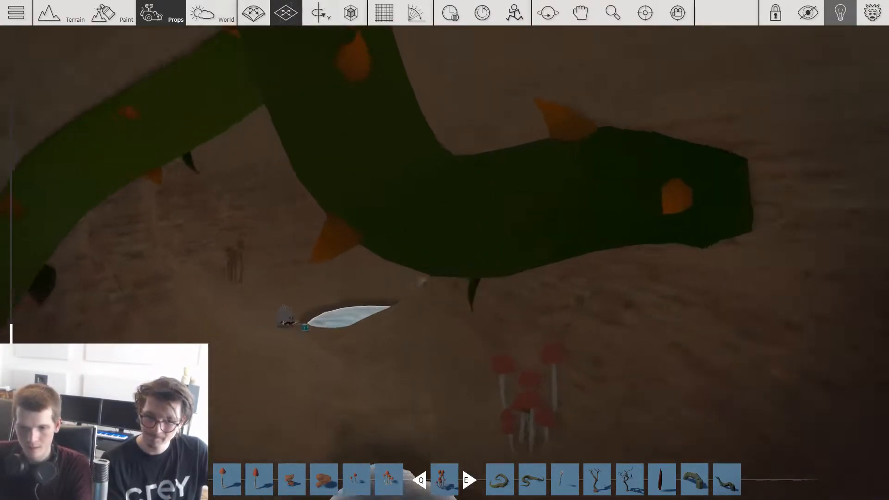
Step: Add rotated mushroom clusters along the cave wall and around the edges of the larger ponds
{"action": "key", "text": "g"}
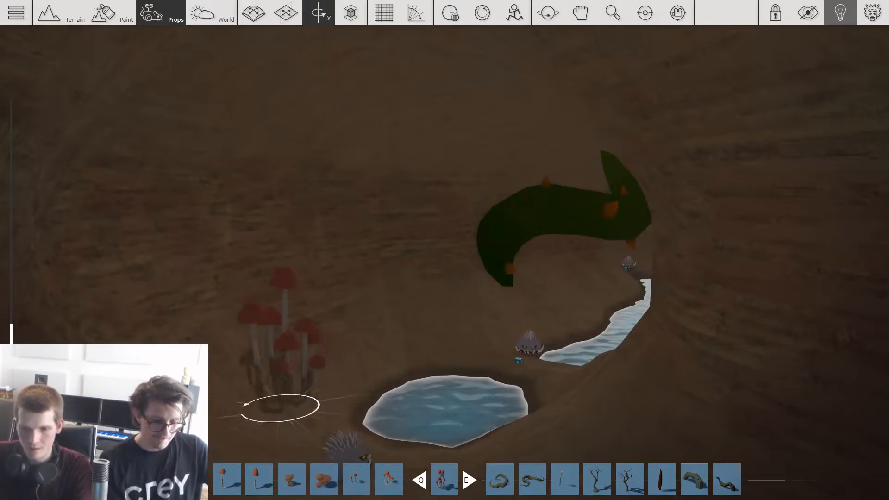
{"action": "key", "text": "s"}
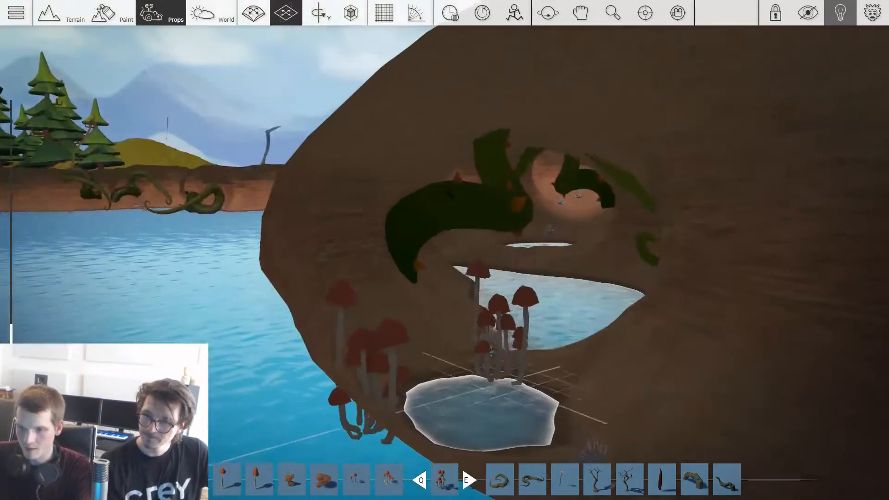
{"action": "key", "text": "w"}
{"action": "key", "text": "s"}
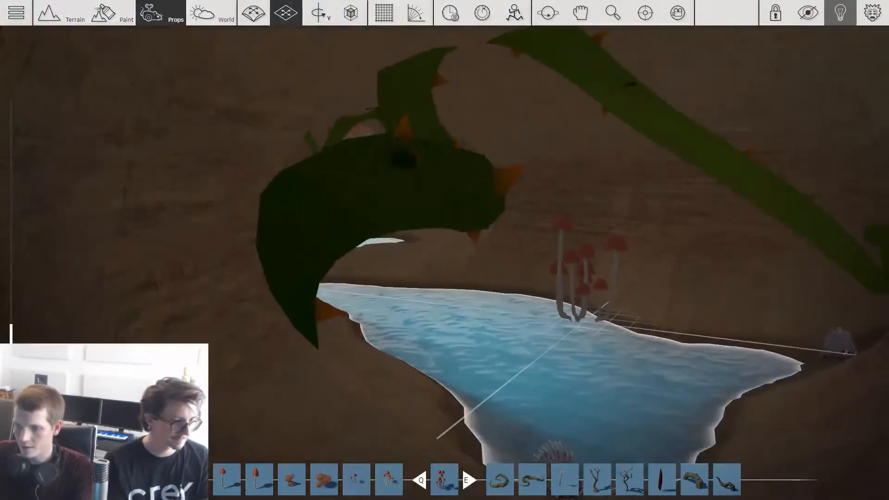
{"action": "left_click", "coordinate": [598, 325]}
{"action": "key", "text": "w"}
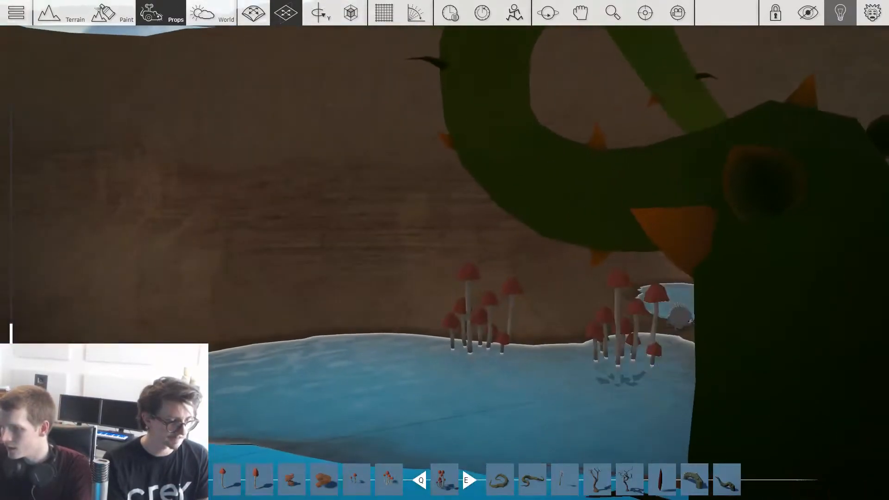
{"action": "key", "text": "s"}
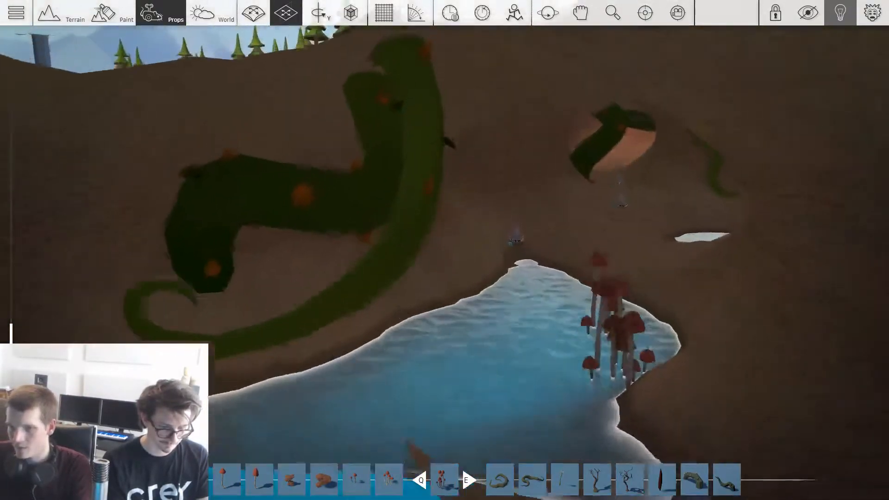
Step: Place more mushroom clusters on the dry cave floor beside the oval pond and behind the hanging tendrils
{"action": "key", "text": "w"}
{"action": "key", "text": "w"}
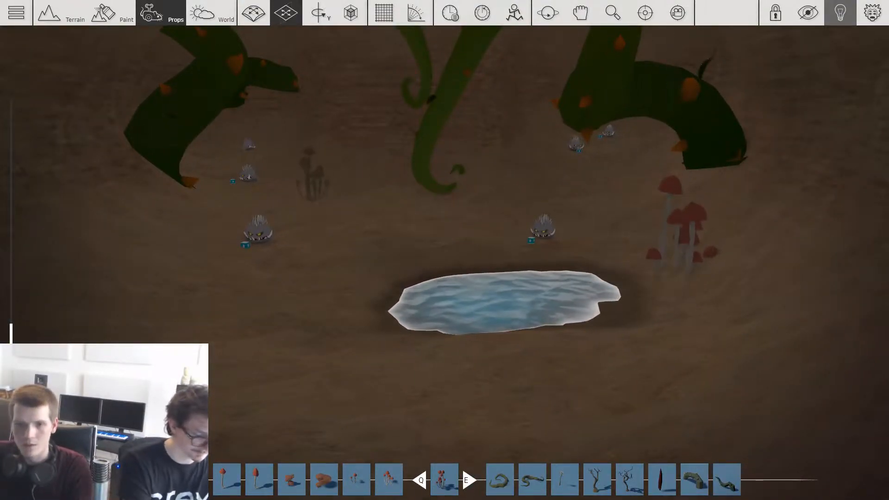
{"action": "key", "text": "w"}
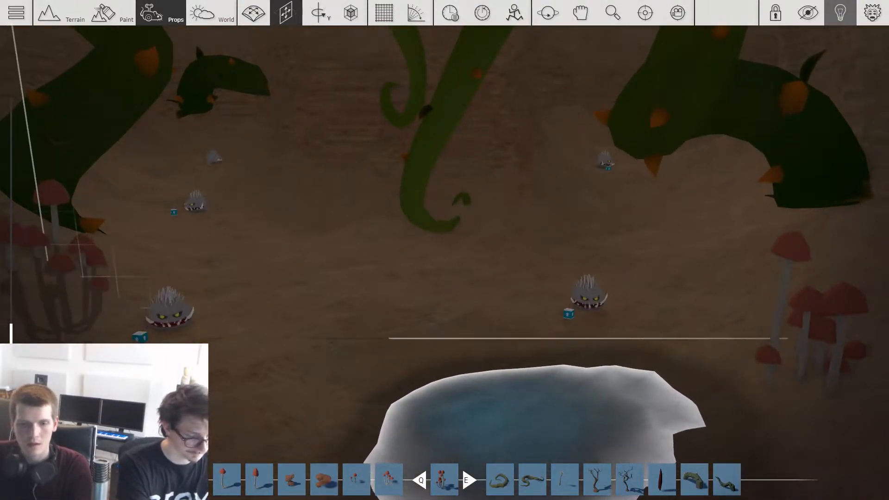
{"action": "key", "text": "space"}
{"action": "key", "text": "w"}
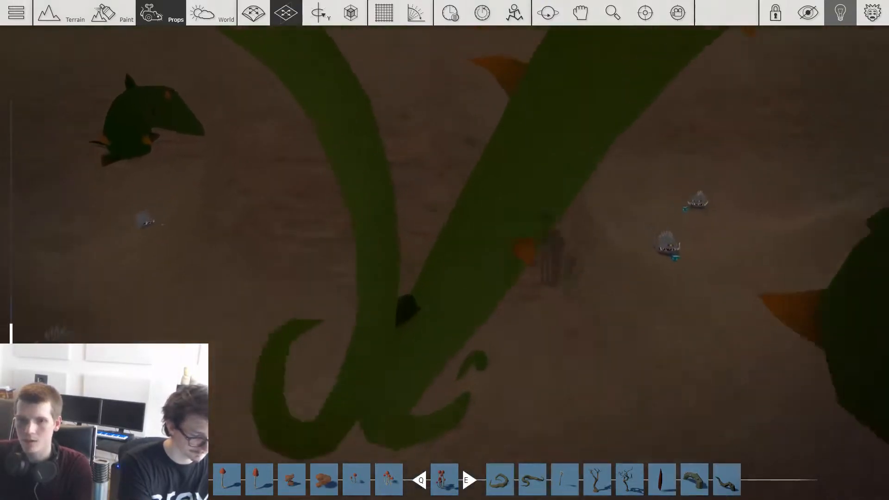
{"action": "key", "text": "w"}
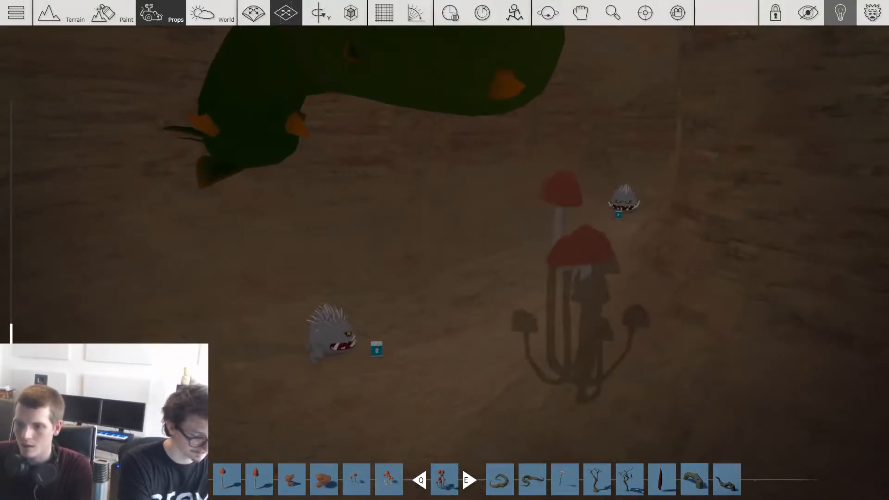
Step: Place mushroom clusters on the dry cave floor beneath the thorny vine and beside the monsters along the cave wall
{"action": "key", "text": "space"}
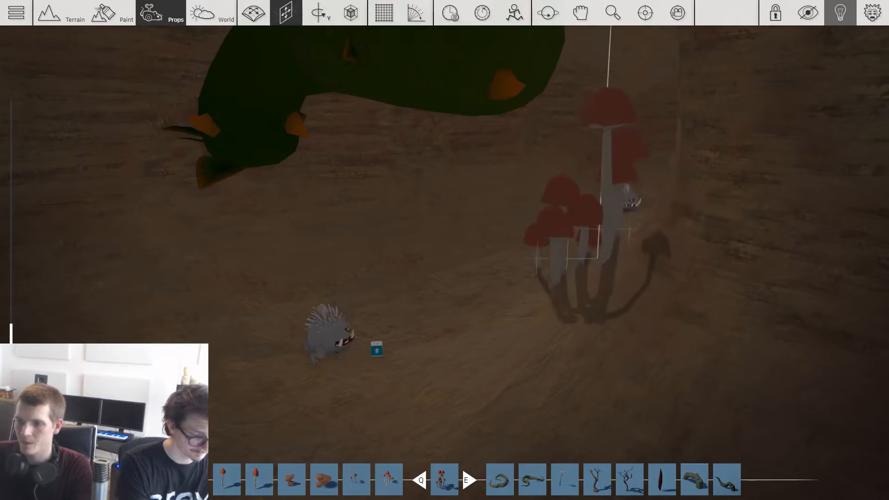
{"action": "key", "text": "w"}
{"action": "key", "text": "space"}
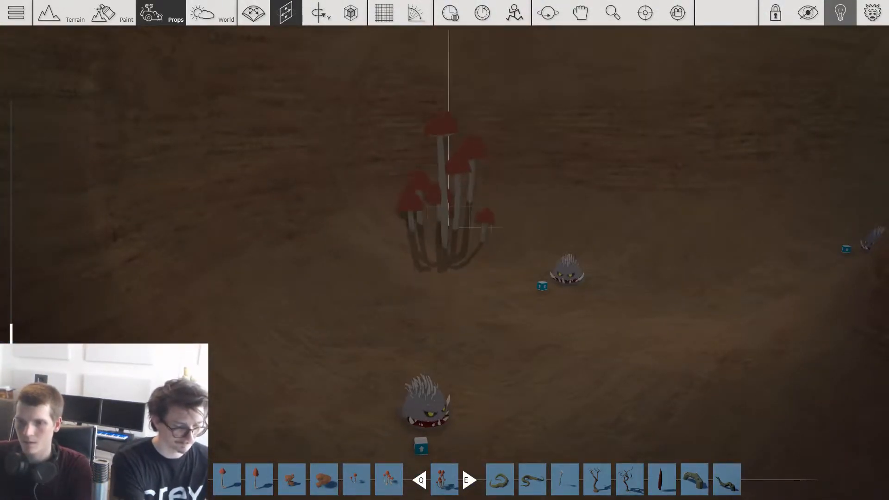
{"action": "key", "text": "w"}
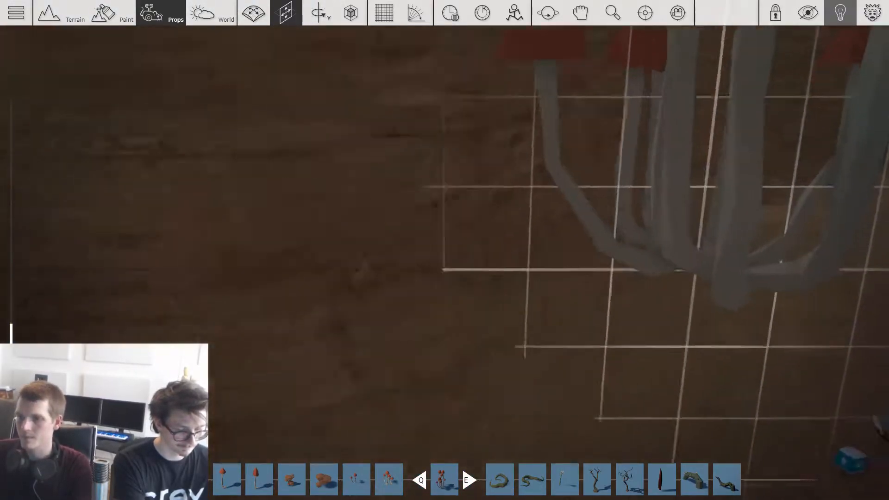
{"action": "key", "text": "space"}
Step: Position further mushroom clusters on the open floor near the curved cave wall, away from the lone monster
{"action": "key", "text": "s"}
{"action": "key", "text": "r"}
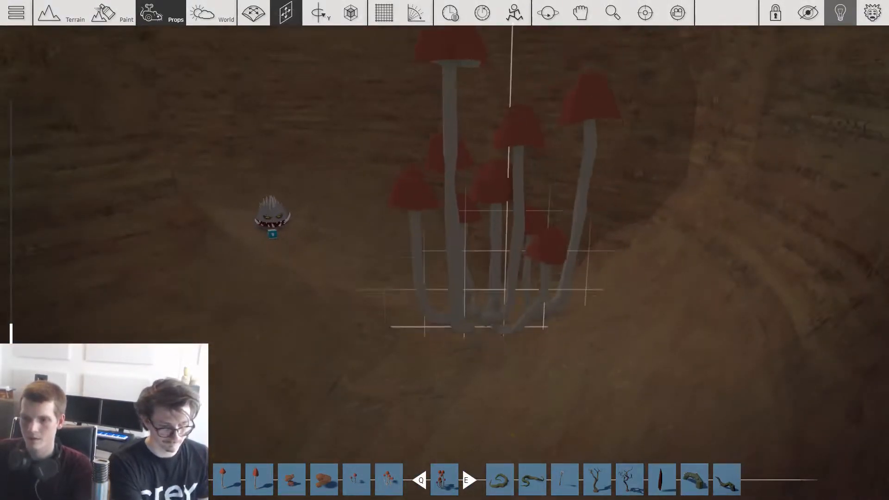
{"action": "key", "text": "t"}
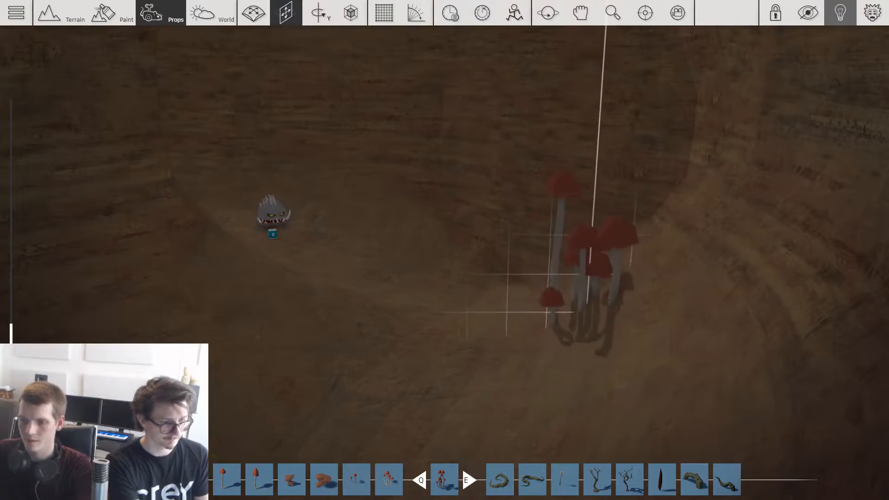
{"action": "key", "text": "w"}
{"action": "key", "text": "space"}
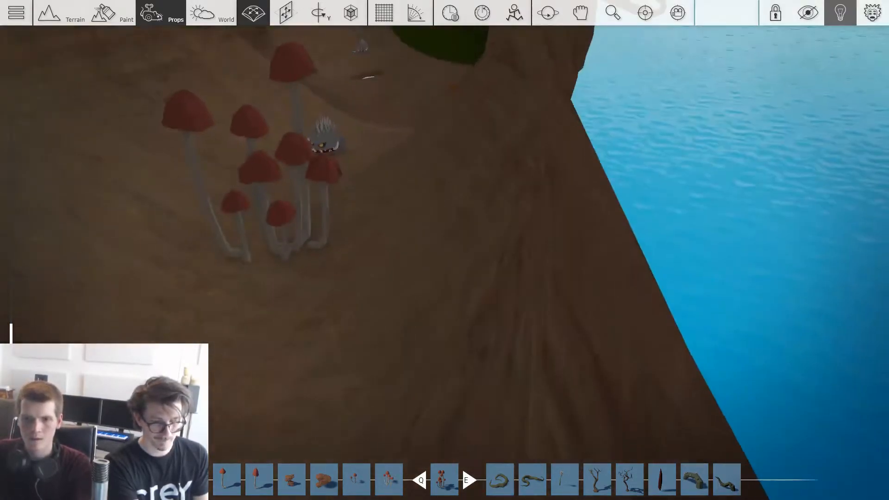
Step: Rotate and place a mushroom cluster on the cave's outer slope, and continue with one beside the drooping vine
{"action": "key", "text": "space"}
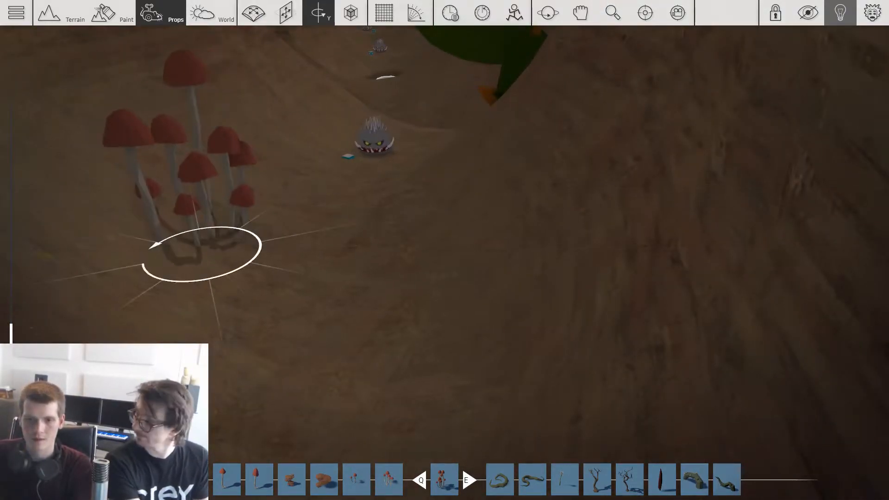
{"action": "key", "text": "space"}
{"action": "left_click", "coordinate": [124, 259]}
{"action": "key", "text": "w"}
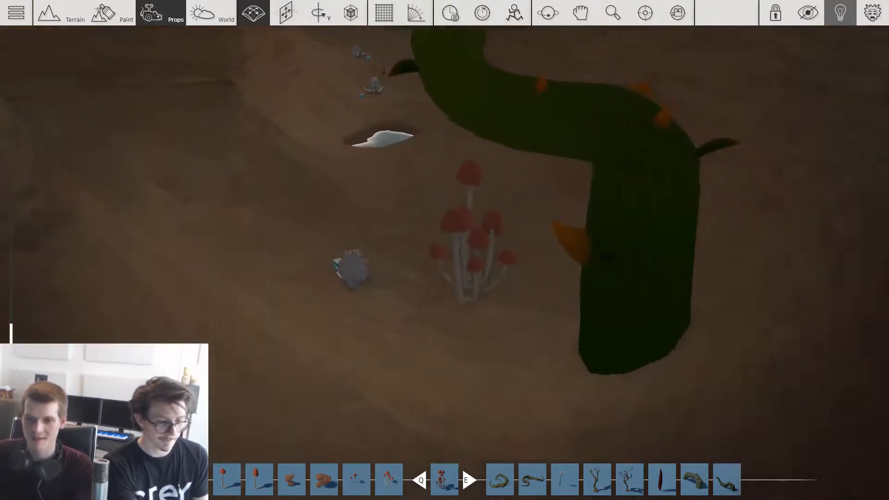
{"action": "key", "text": "a"}
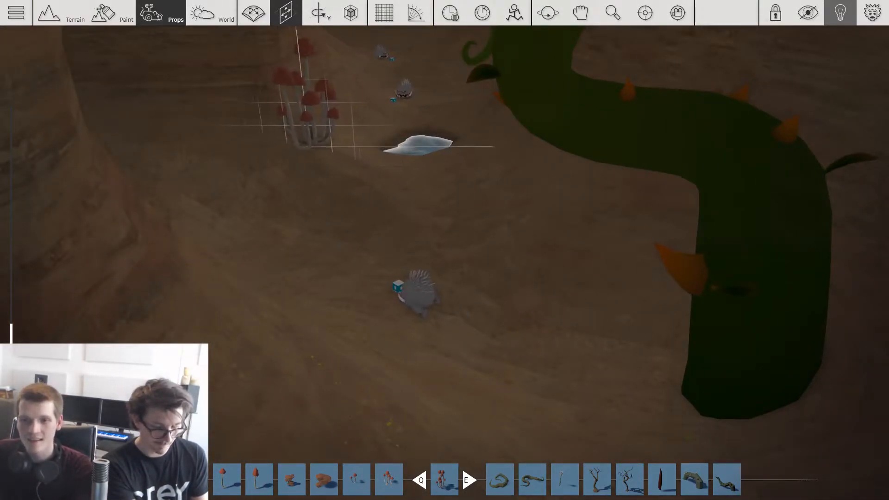
Step: Add mushroom clusters around the small pond and on the cave floor beneath the large thorny vines
{"action": "key", "text": "w"}
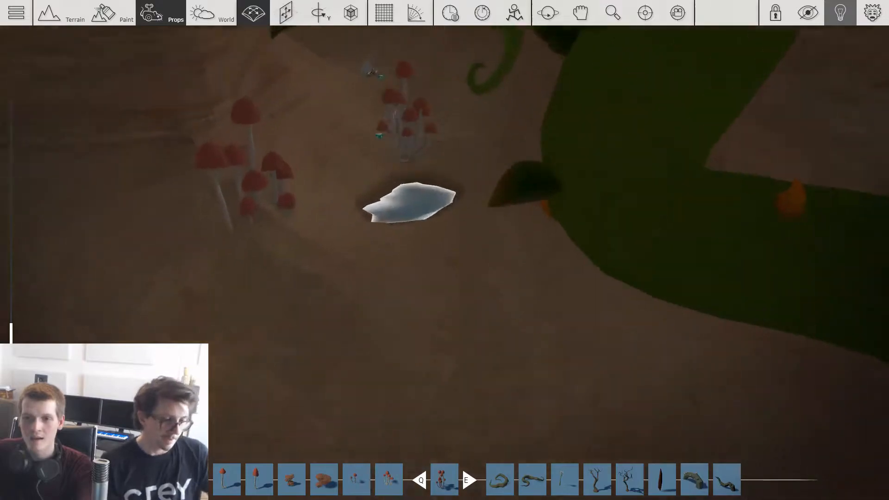
{"action": "key", "text": "w"}
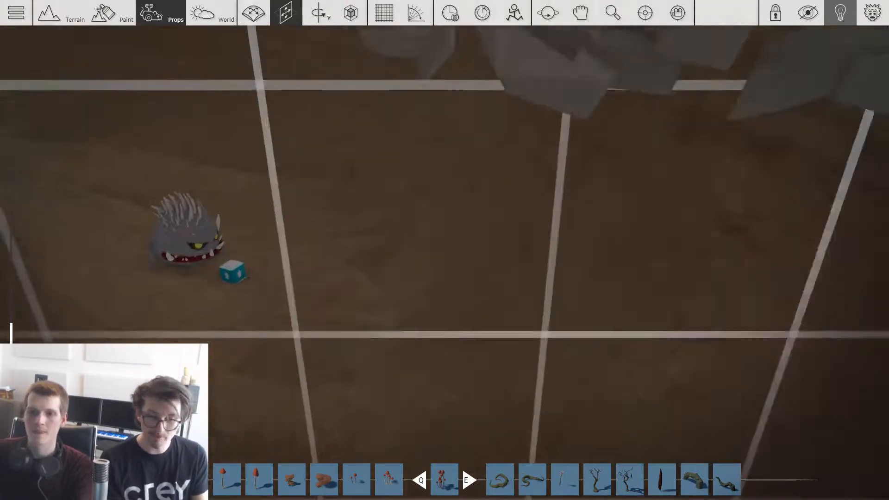
{"action": "key", "text": "w"}
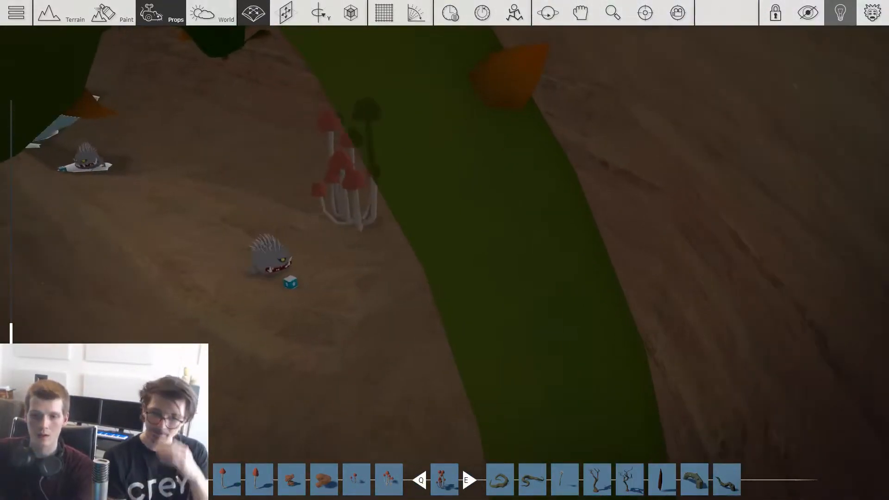
{"action": "key", "text": "w"}
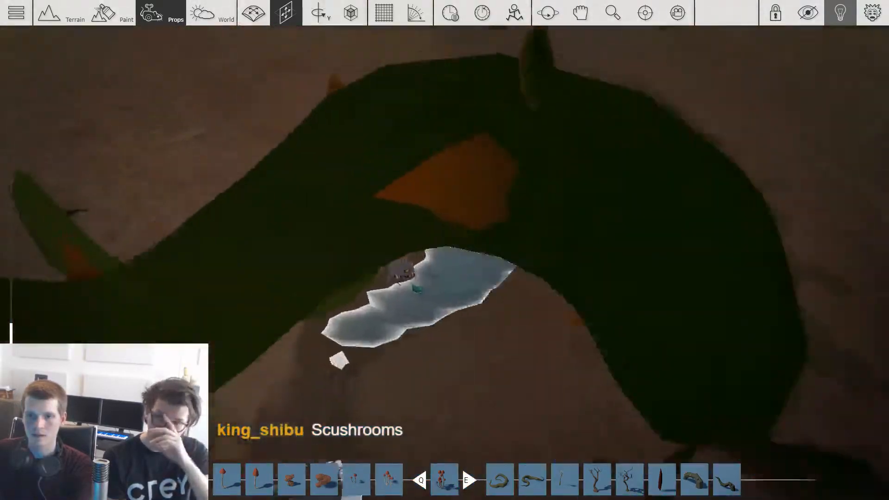
{"action": "key", "text": "w"}
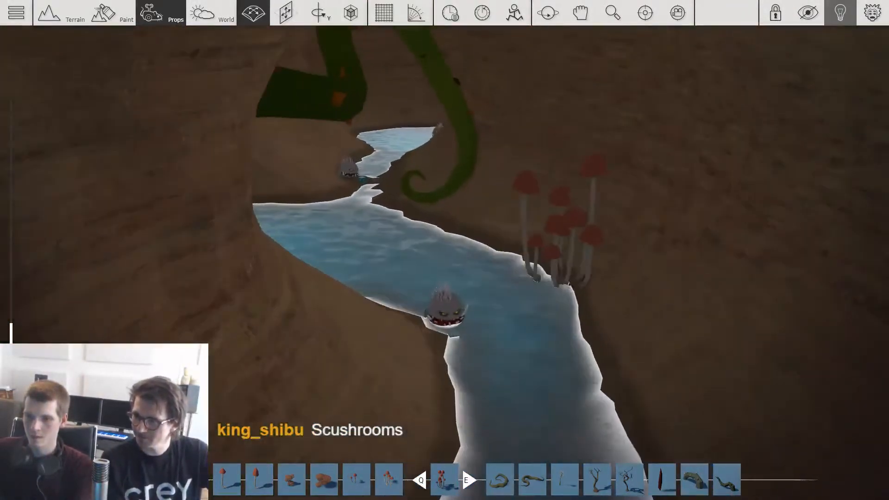
Step: Place mushroom clusters on the bank of the long pond and at the water's edge behind the hanging vine
{"action": "left_click", "coordinate": [574, 293]}
{"action": "key", "text": "w"}
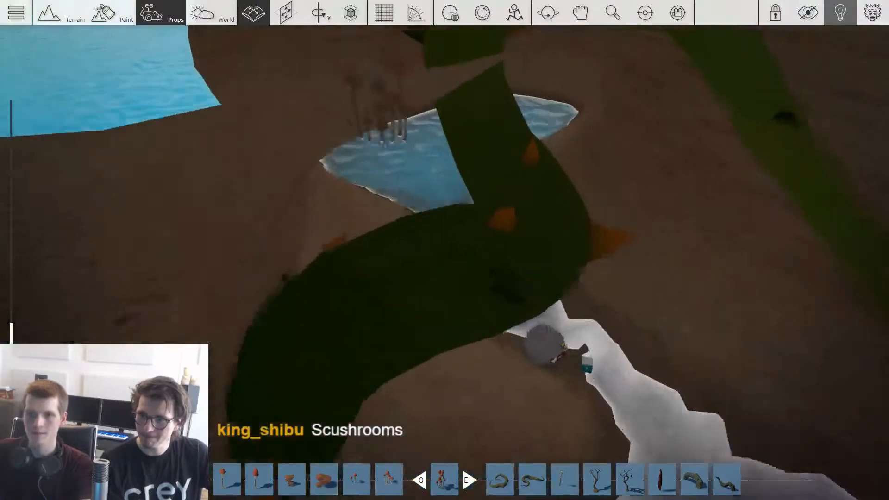
{"action": "key", "text": "w"}
{"action": "key", "text": "Escape"}
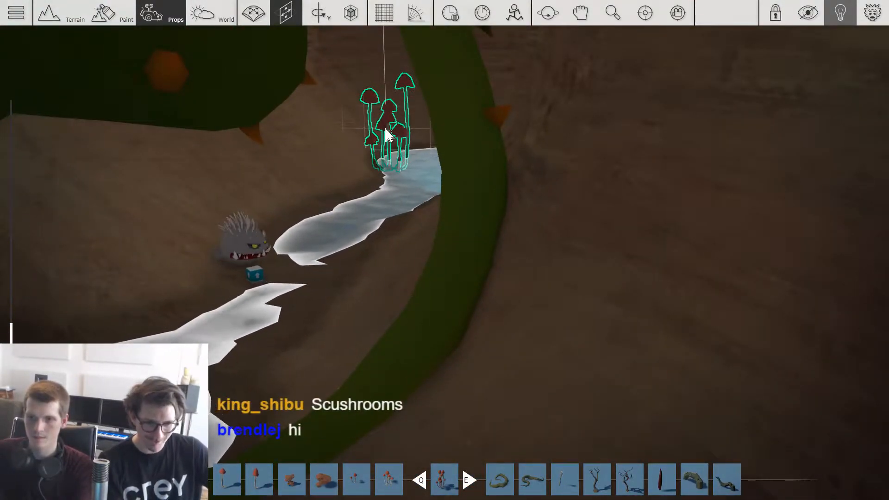
{"action": "key", "text": "s"}
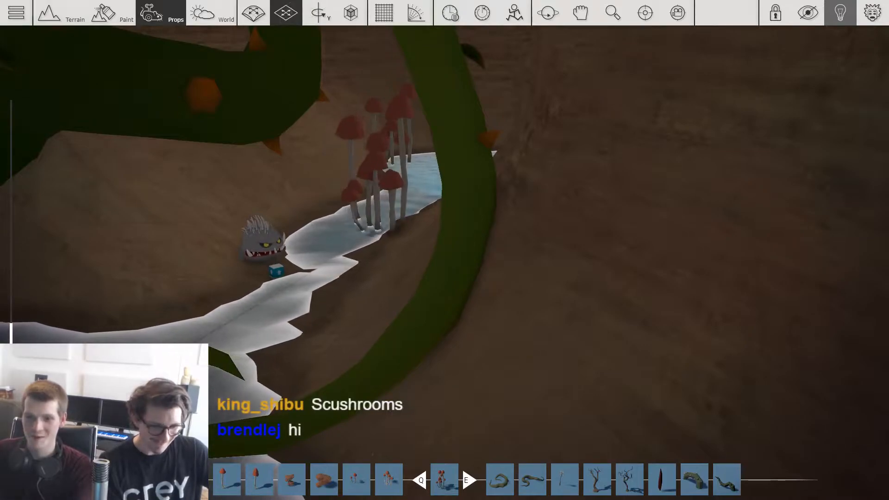
{"action": "key", "text": "s"}
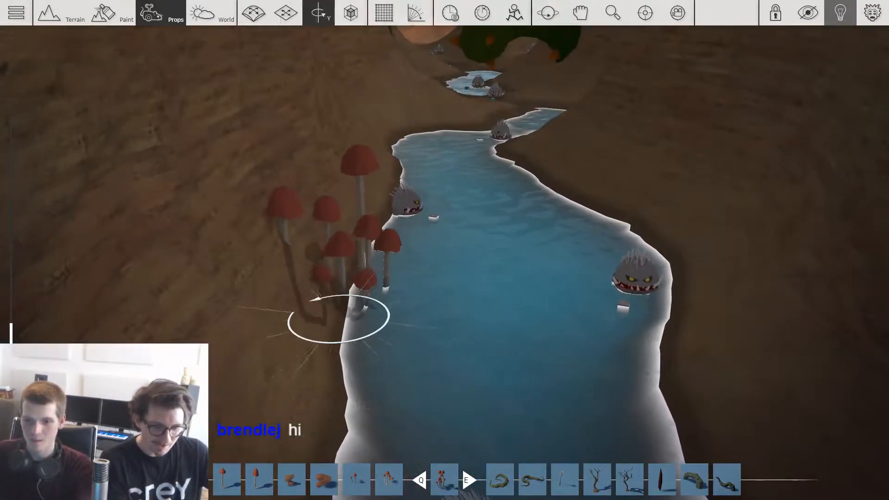
Step: Rotate and place mushroom clusters beside the narrow pond inlet and on the dry floor between the monsters
{"action": "key", "text": "w"}
{"action": "left_click", "coordinate": [664, 201]}
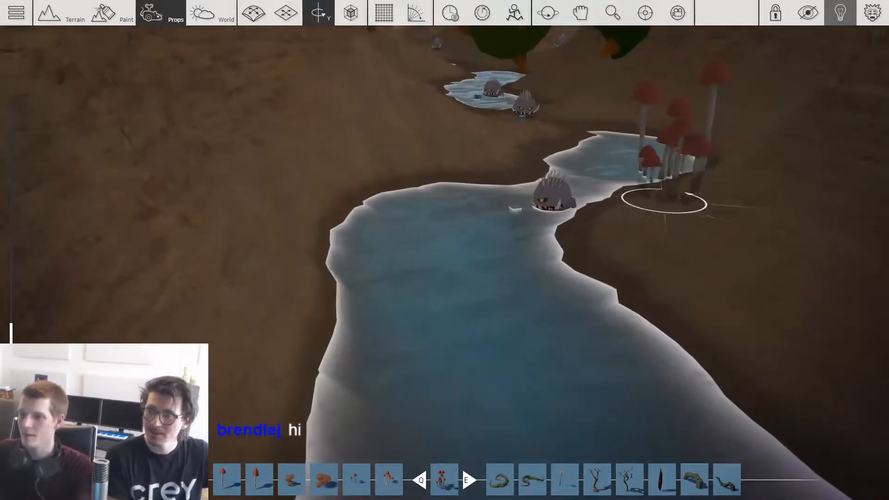
{"action": "key", "text": "w"}
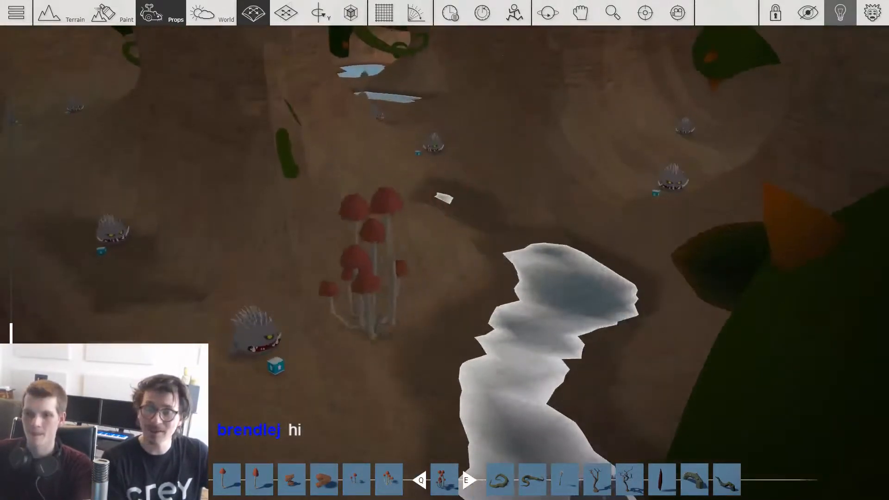
{"action": "key", "text": "space"}
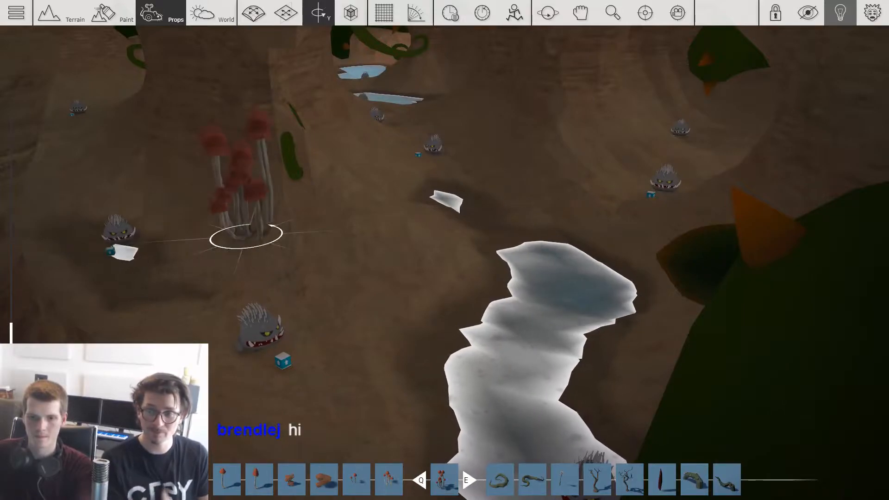
{"action": "left_click", "coordinate": [246, 236]}
{"action": "key", "text": "w"}
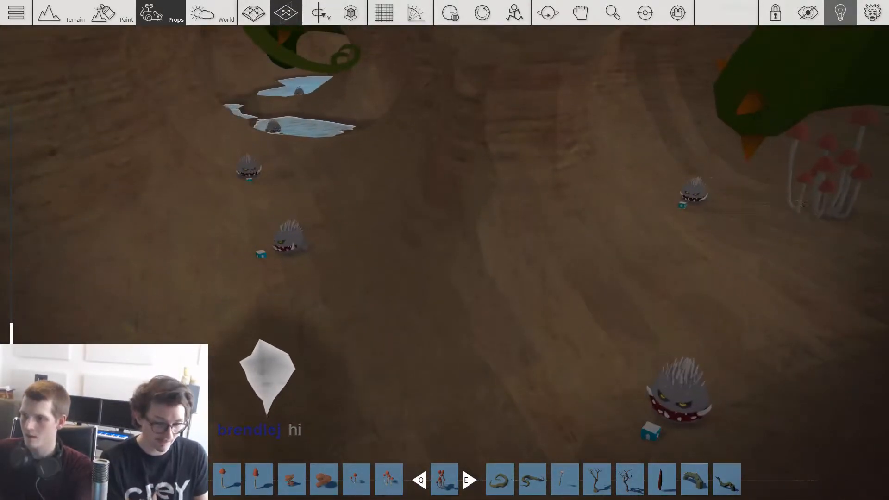
Step: Spread more mushroom clusters along the pond edges and the bare cave wall leading towards the entrance
{"action": "right_click_drag", "start_coordinate": [288, 301], "coordinate": [323, 225]}
{"action": "left_click", "coordinate": [199, 278]}
{"action": "key", "text": "w"}
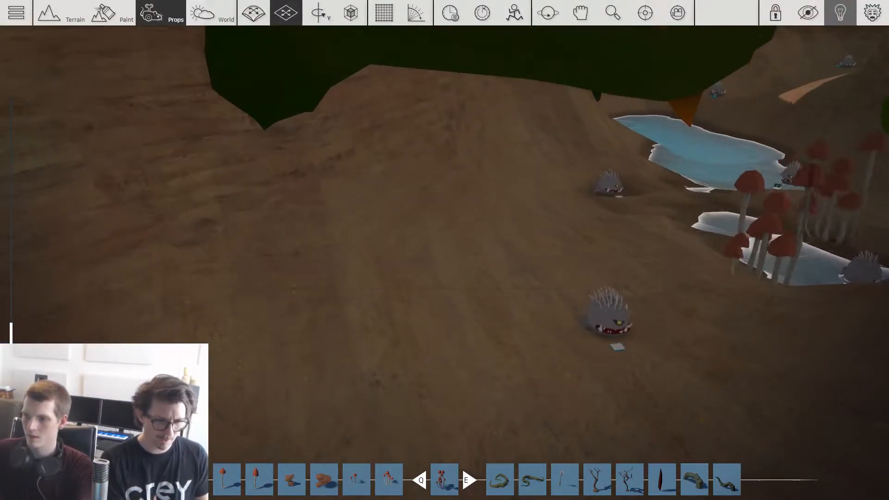
{"action": "key", "text": "s"}
{"action": "key", "text": "w"}
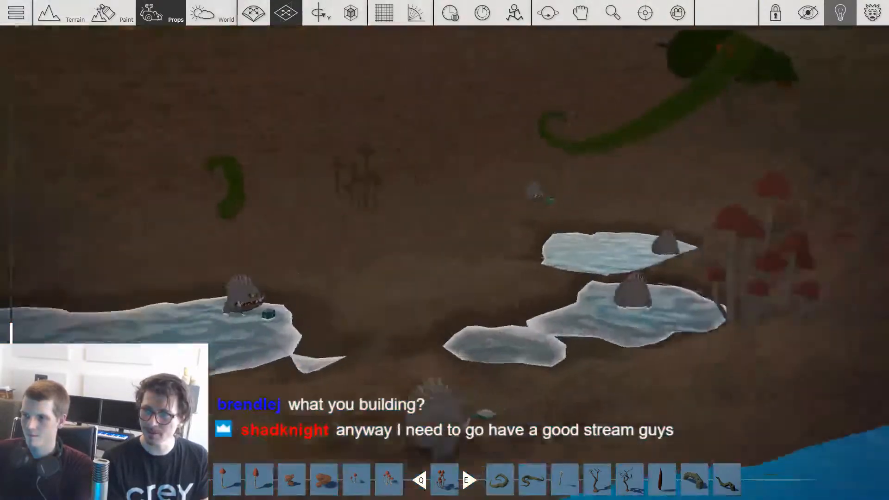
{"action": "key", "text": "w"}
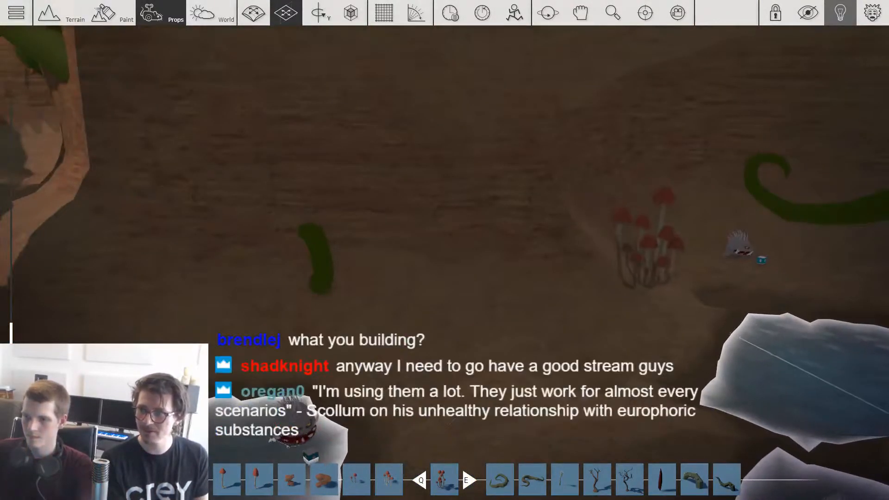
{"action": "key", "text": "w"}
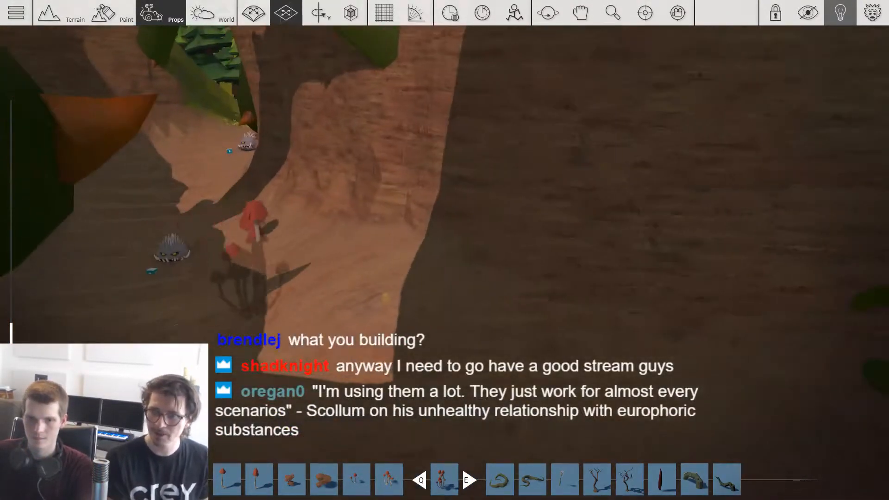
Step: Place mushroom clusters in the sunlit passage and beside the vines at the cave entrance facing the forest
{"action": "left_click", "coordinate": [305, 218]}
{"action": "key", "text": "w"}
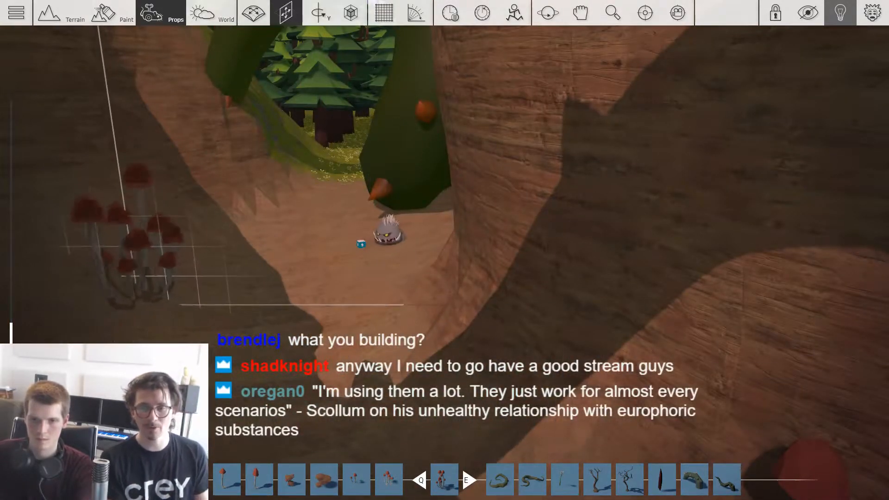
{"action": "key", "text": "w"}
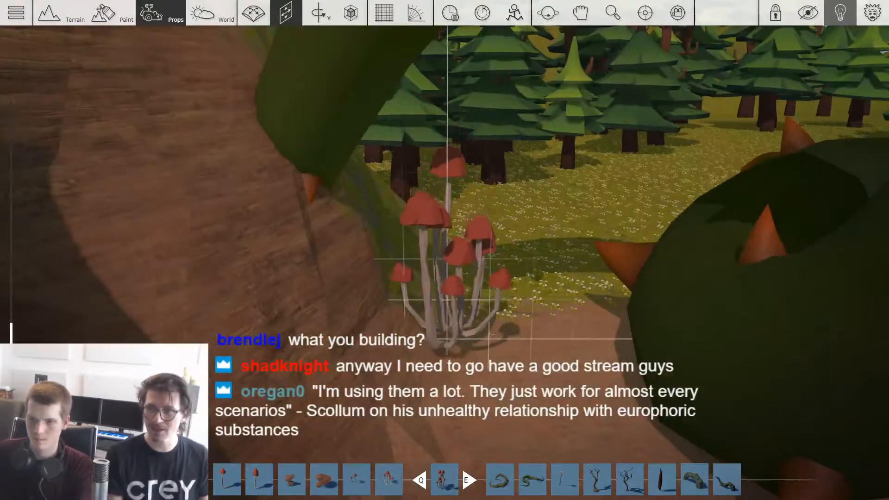
{"action": "key", "text": "s"}
{"action": "key", "text": "w"}
Step: Choose the Gem Large 01 prop from synty's Nature_Basic collection and bring it to the monster cave's floor
{"action": "key", "text": "Tab"}
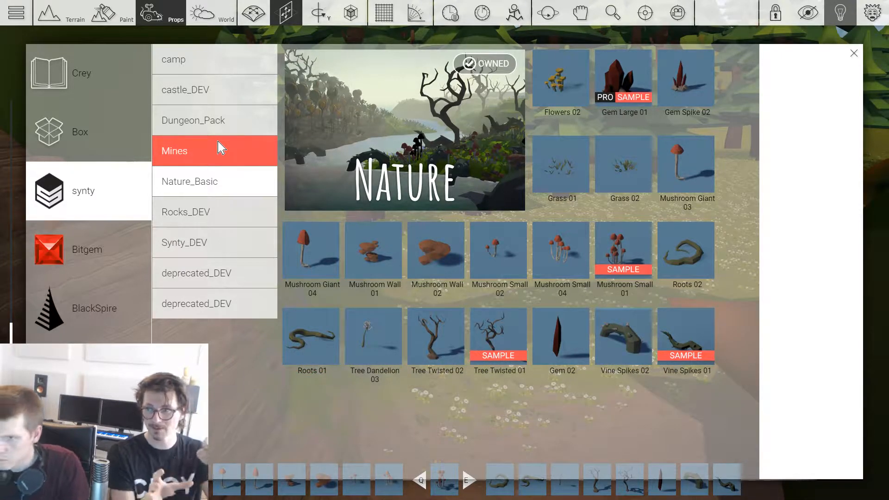
{"action": "left_click", "coordinate": [602, 86]}
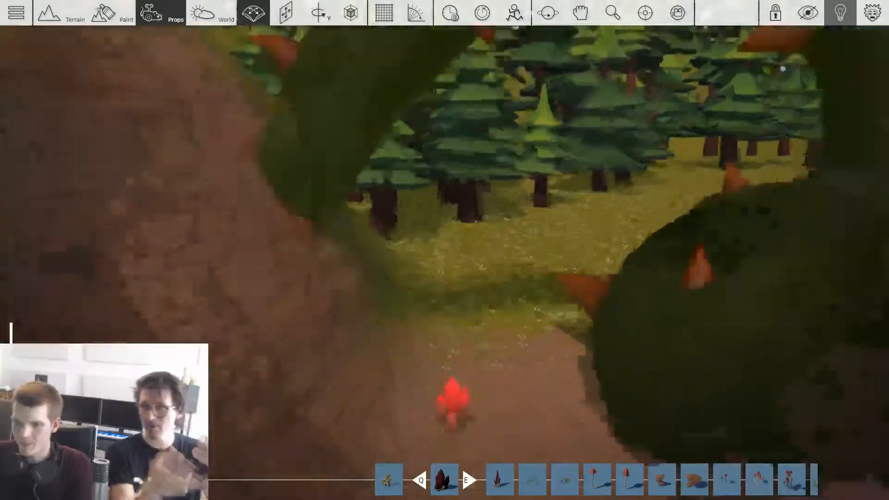
{"action": "key", "text": "s"}
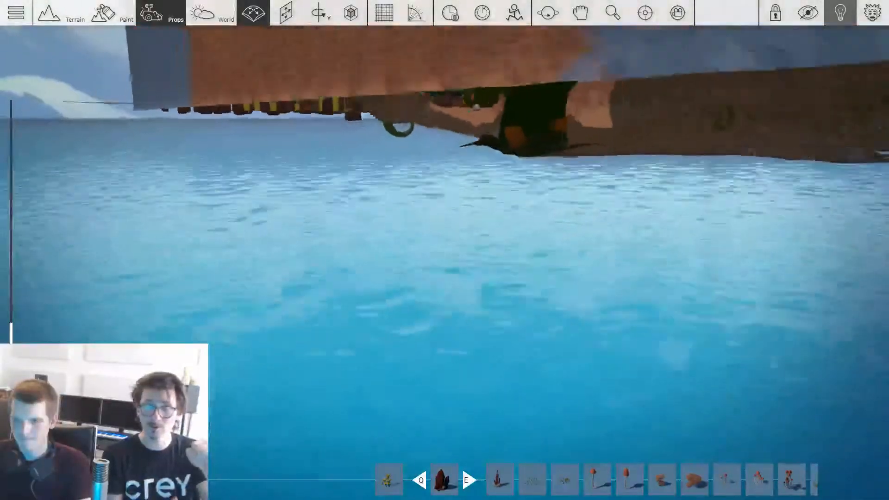
{"action": "key", "text": "w"}
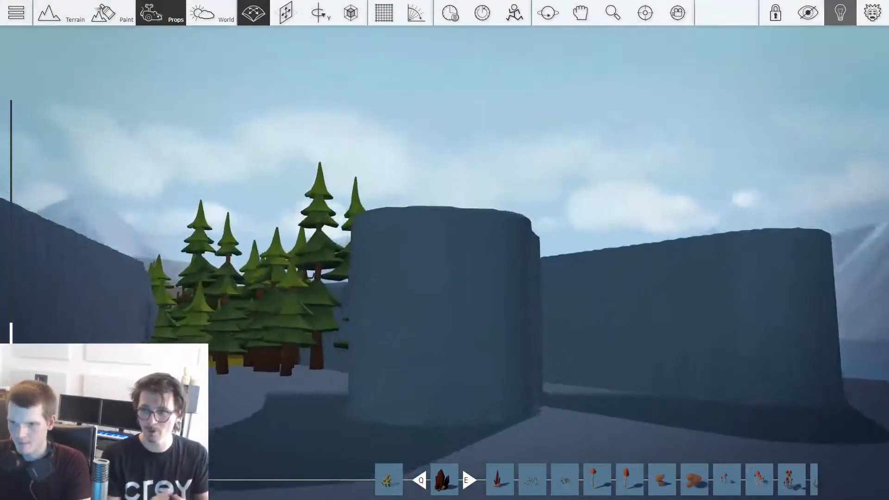
{"action": "key", "text": "w"}
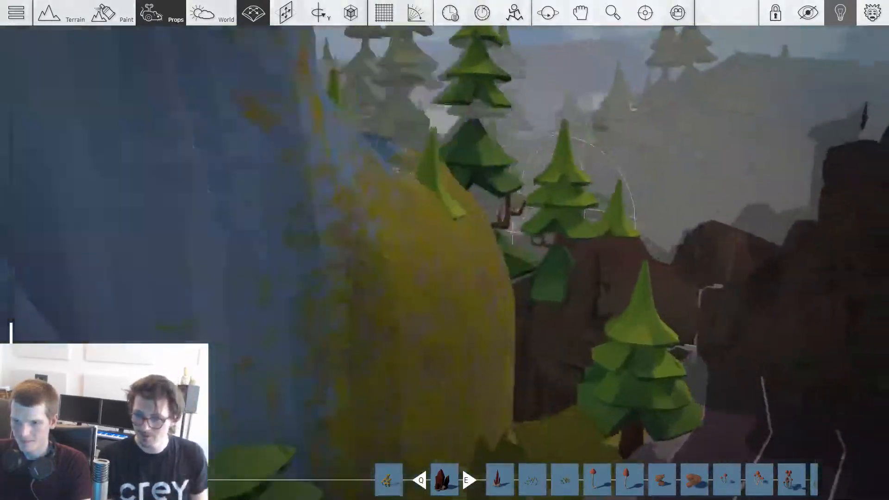
{"action": "key", "text": "w"}
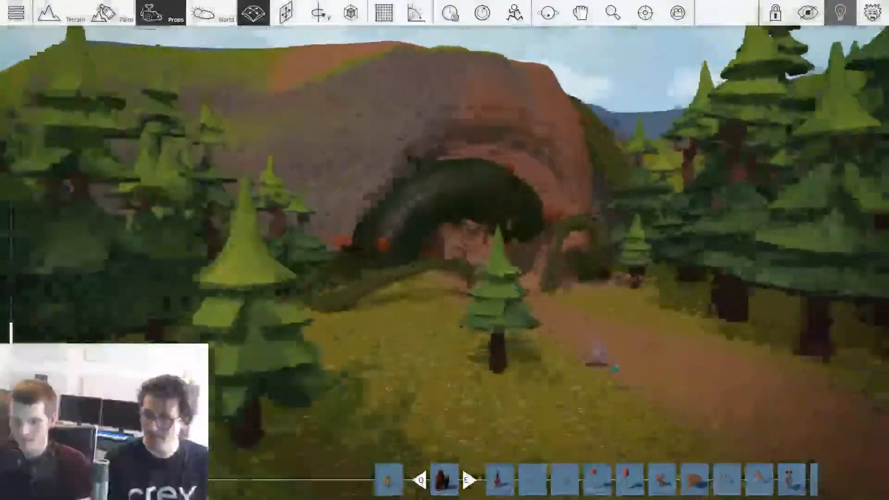
{"action": "key", "text": "w"}
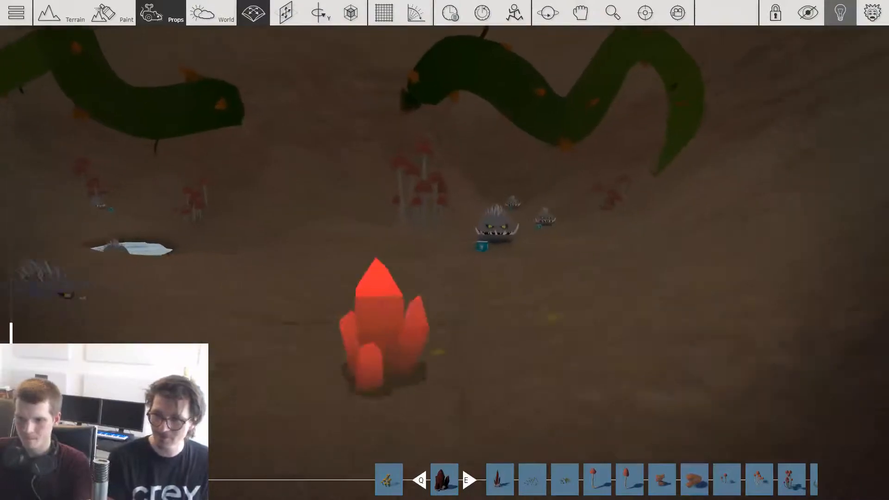
Step: Place red gem clusters on the cave floor below the wall vines, between the monsters and the small pool
{"action": "scroll", "coordinate": [563, 333], "scroll_direction": "up", "scroll_amount": 5}
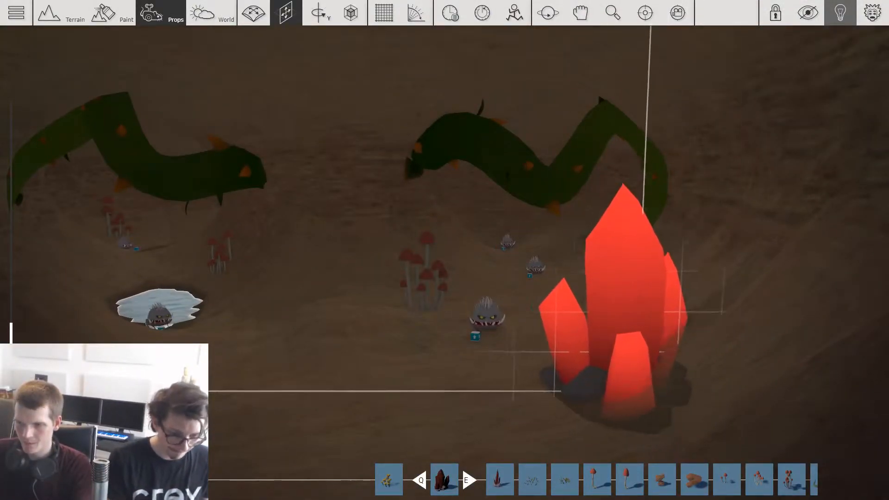
{"action": "key", "text": "w"}
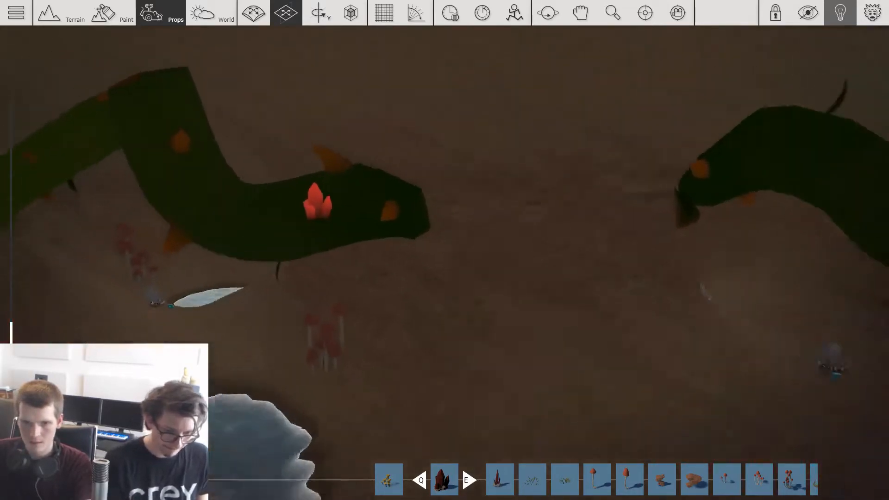
{"action": "key", "text": "w"}
{"action": "key", "text": "a"}
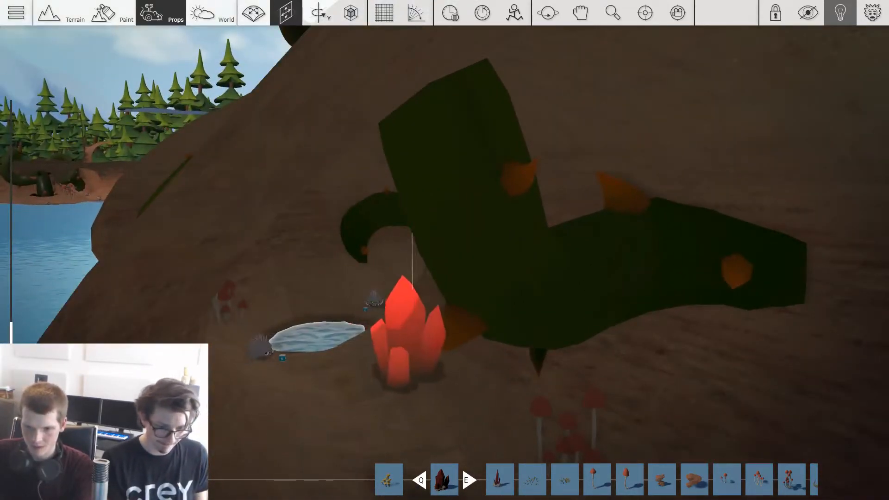
{"action": "key", "text": "d"}
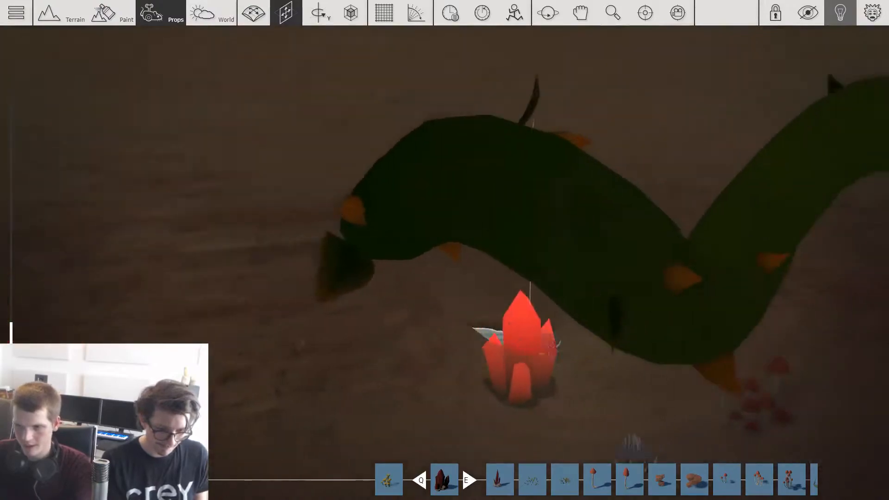
{"action": "key", "text": "w"}
{"action": "key", "text": "a"}
{"action": "key", "text": "d"}
{"action": "key", "text": "ctrl"}
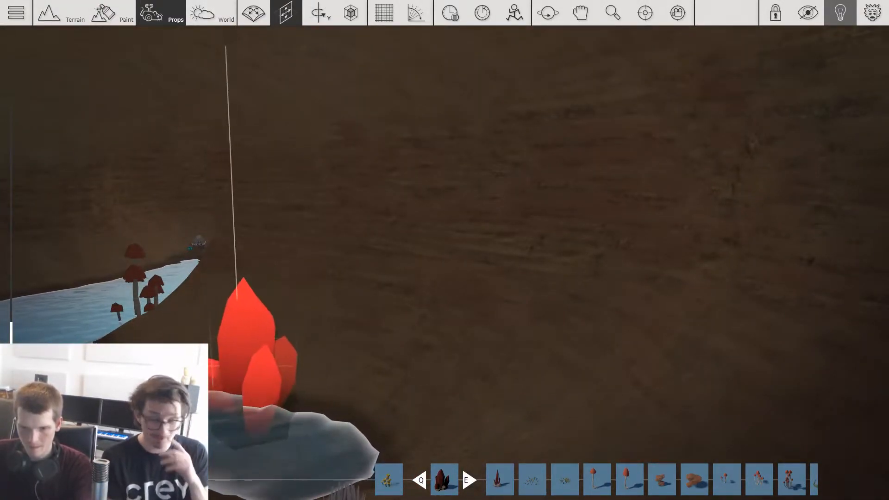
Step: Place a red gem cluster on the dry bank between the large pond and the small pool
{"action": "key", "text": "s"}
{"action": "key", "text": "w"}
{"action": "key", "text": "a"}
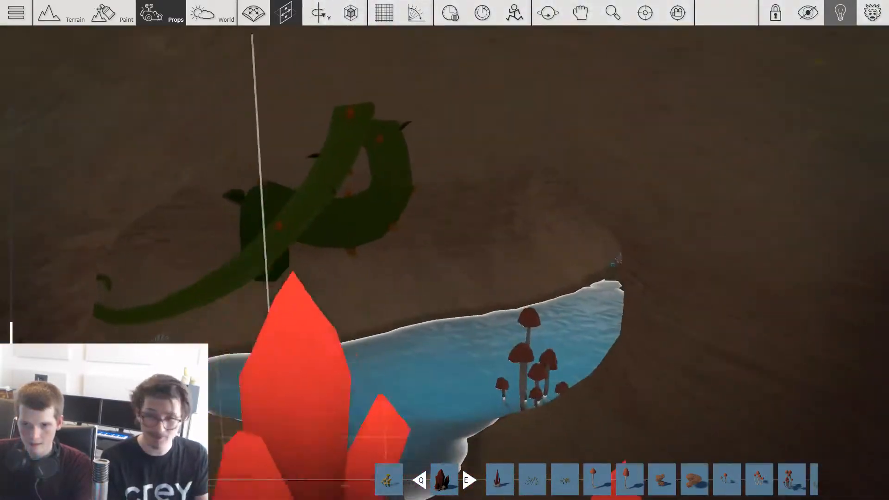
{"action": "key", "text": "s"}
{"action": "key", "text": "w"}
{"action": "key", "text": "s"}
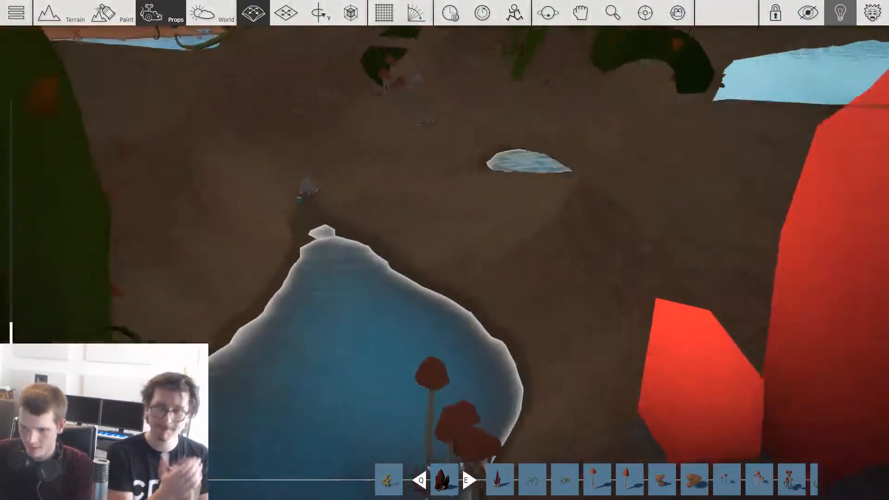
{"action": "key", "text": "s"}
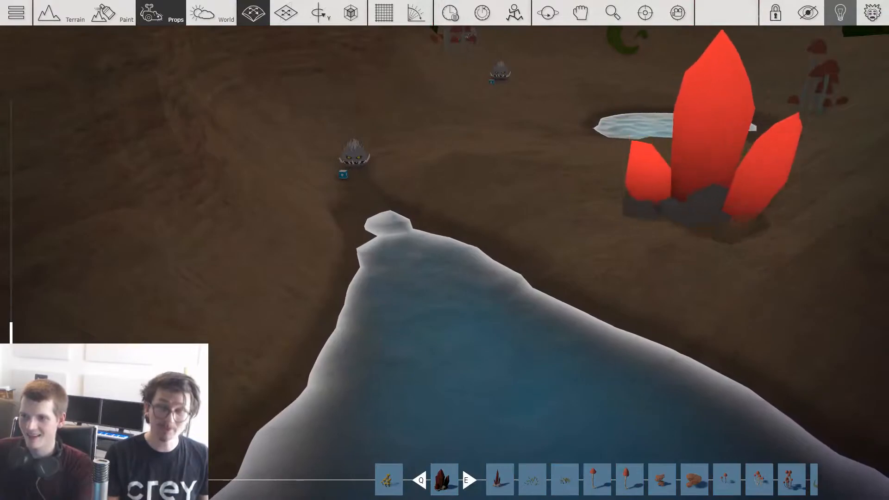
{"action": "left_click", "coordinate": [759, 194]}
{"action": "key", "text": "w"}
{"action": "key", "text": "s"}
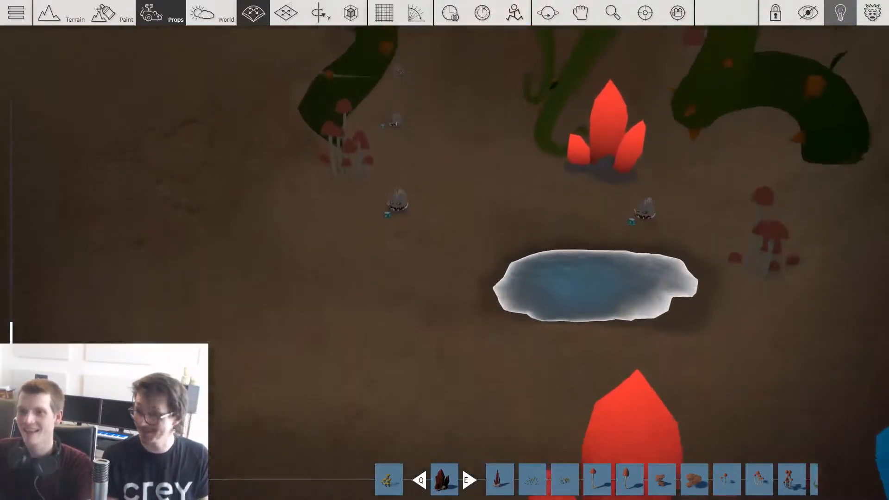
Step: Rotate a gem cluster and place it on the floor between the mushrooms and the forked vine
{"action": "key", "text": "w"}
{"action": "key", "text": "w"}
{"action": "key", "text": "r"}
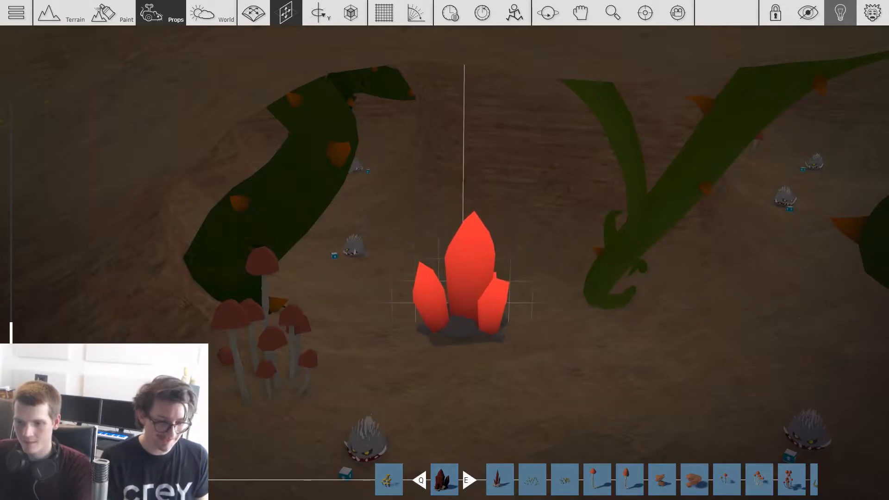
{"action": "left_click", "coordinate": [466, 287]}
{"action": "key", "text": "d"}
{"action": "key", "text": "w"}
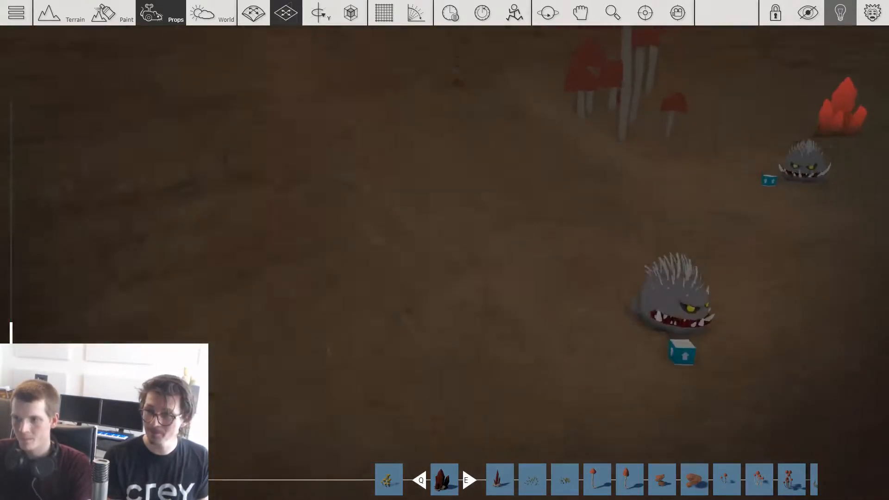
Step: Place a gem cluster on the dry floor beside the monsters, across from the tall mushrooms
{"action": "key", "text": "d"}
{"action": "right_click_drag", "start_coordinate": [463, 292], "coordinate": [746, 290]}
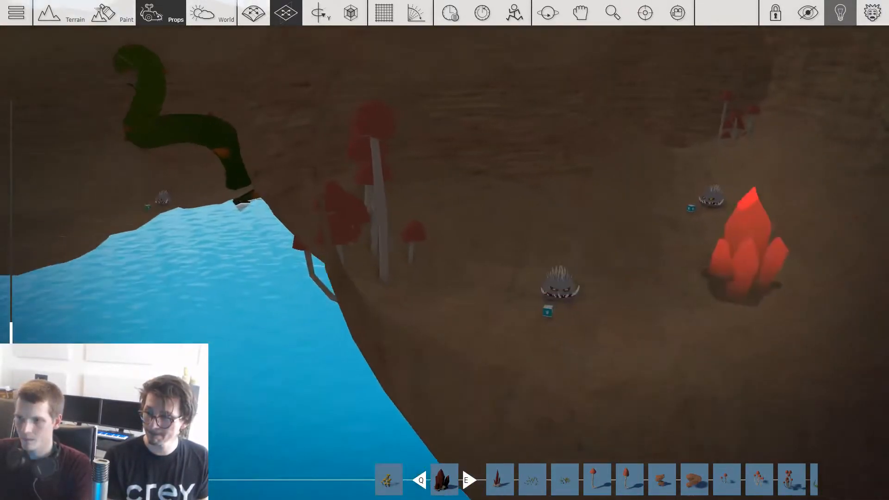
{"action": "key", "text": "d"}
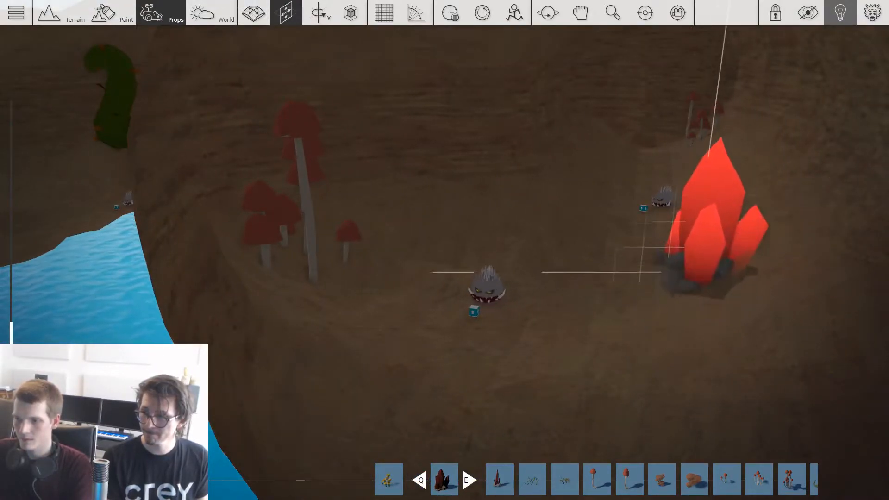
{"action": "key", "text": "d"}
{"action": "right_click_drag", "start_coordinate": [708, 282], "coordinate": [468, 325]}
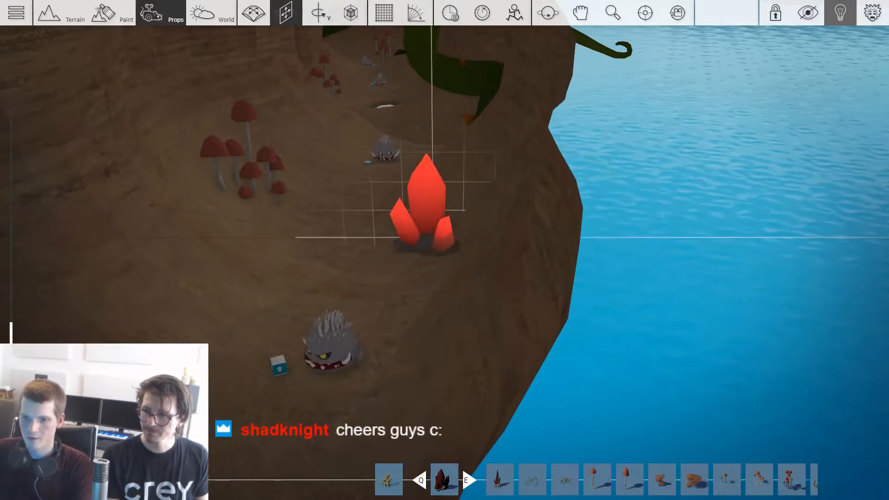
Step: Place a gem cluster at the cave's outer wall beside the monster facing the mushrooms
{"action": "key", "text": "w"}
{"action": "right_click_drag", "start_coordinate": [468, 118], "coordinate": [382, 301]}
{"action": "key", "text": "s"}
{"action": "key", "text": "2"}
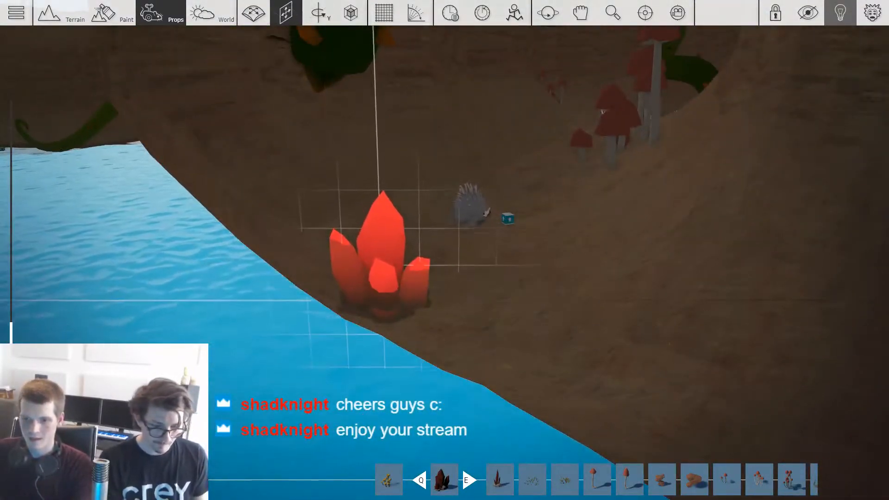
{"action": "left_click", "coordinate": [391, 293]}
Step: Place a gem cluster on the cave floor just behind the monster, opposite the mushroom cluster
{"action": "key", "text": "w"}
{"action": "right_click_drag", "start_coordinate": [560, 141], "coordinate": [754, 245]}
{"action": "key", "text": "1"}
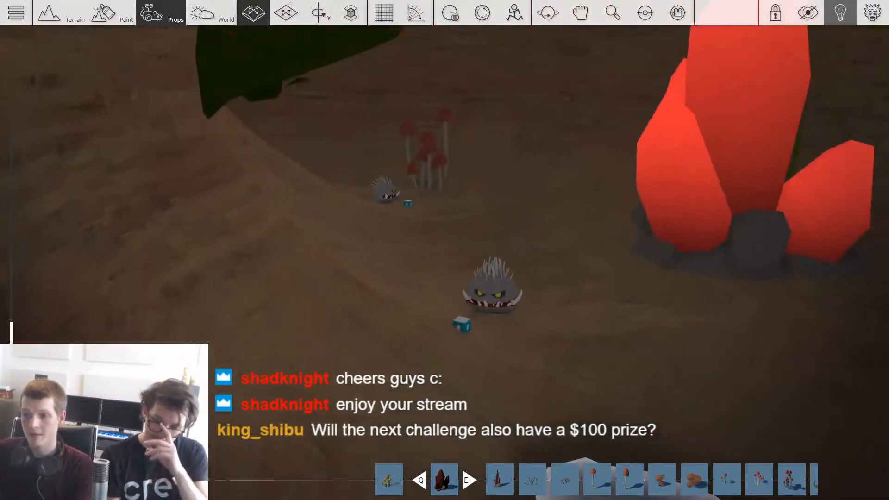
{"action": "key", "text": "2"}
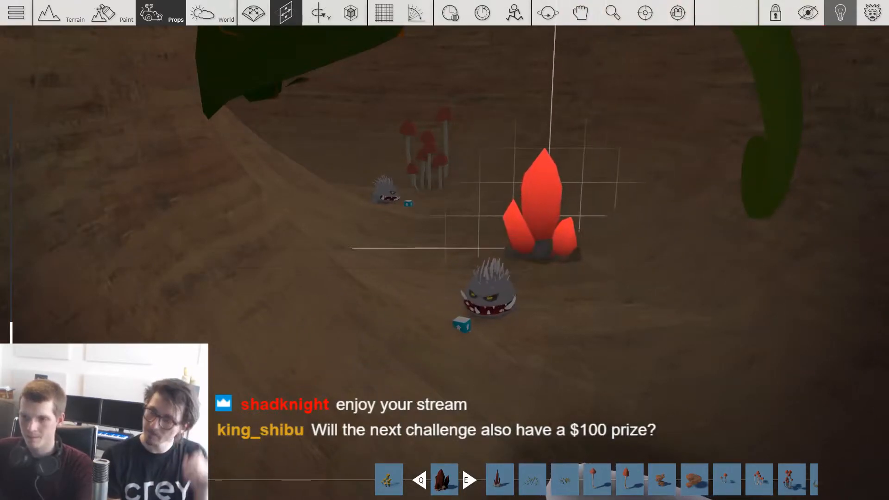
{"action": "left_click", "coordinate": [542, 259]}
{"action": "right_click_drag", "start_coordinate": [542, 260], "coordinate": [537, 313]}
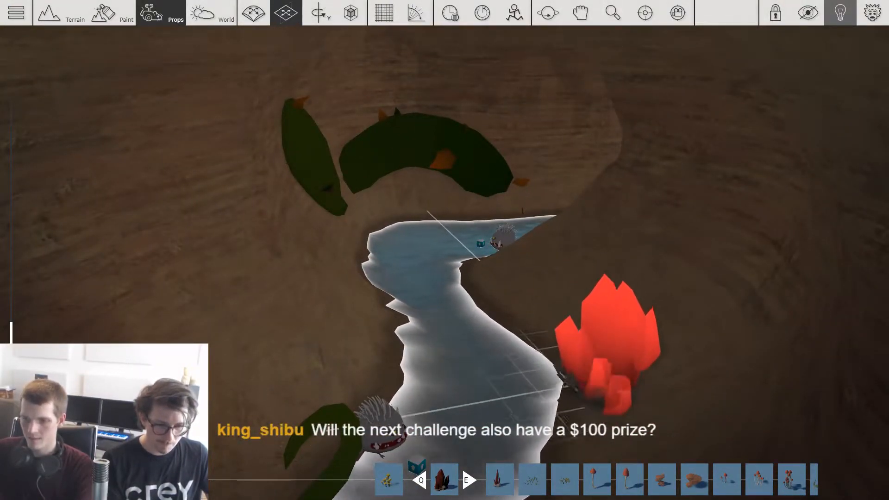
Step: Place gem clusters along the bank of the winding pond and beside its narrow inlet
{"action": "right_click_drag", "start_coordinate": [741, 364], "coordinate": [623, 354]}
{"action": "right_click_drag", "start_coordinate": [602, 389], "coordinate": [599, 237]}
{"action": "key", "text": "4"}
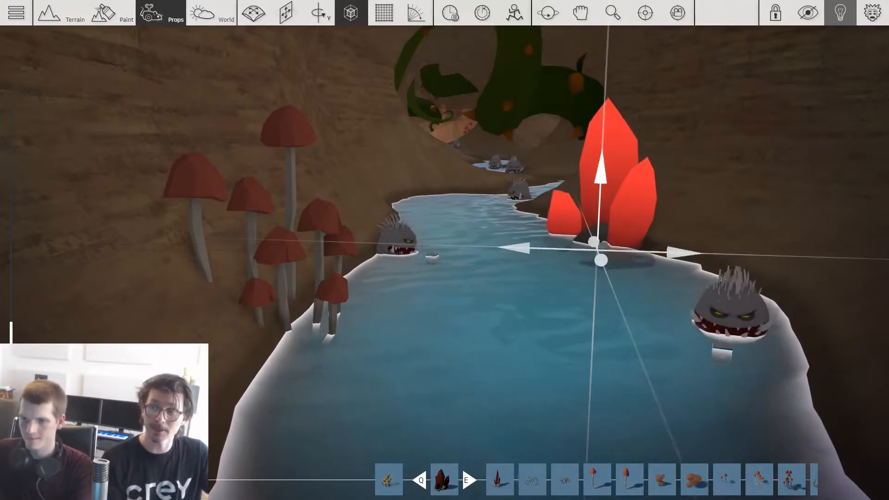
{"action": "key", "text": "w"}
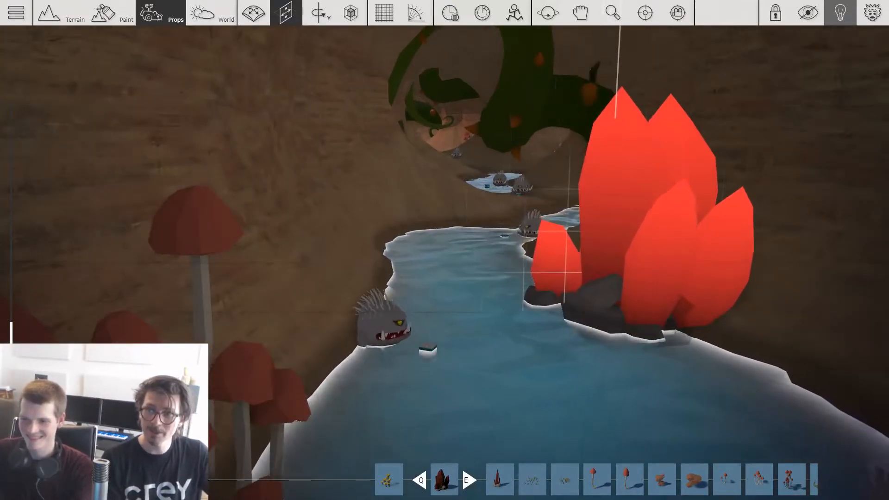
{"action": "key", "text": "w"}
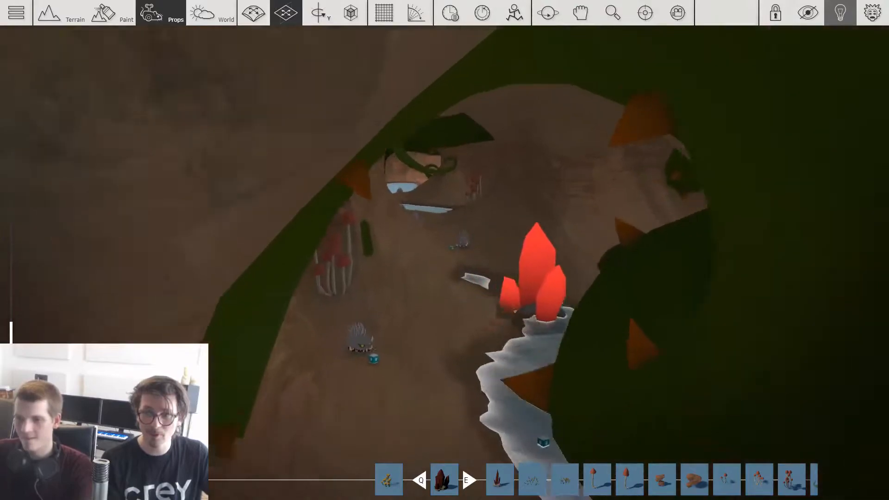
{"action": "key", "text": "w"}
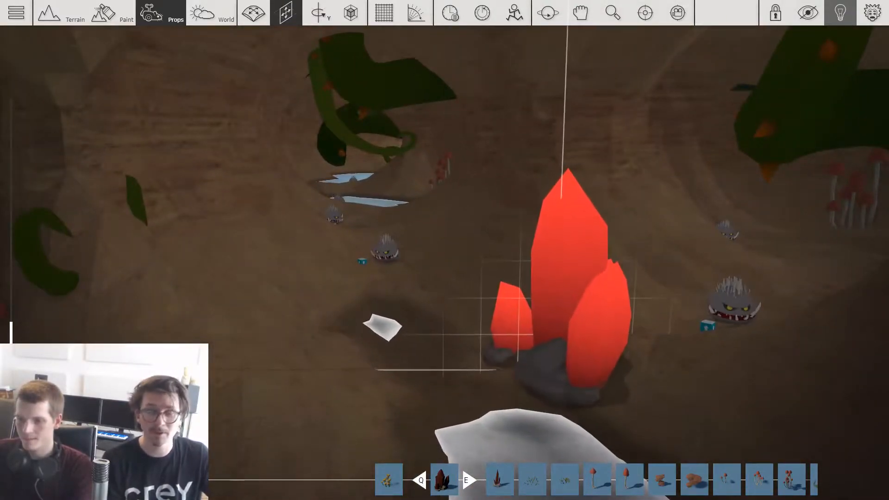
{"action": "left_click", "coordinate": [562, 348]}
Step: Spread more gem clusters over the remaining cave floor and pond edges towards the vine-covered entrance
{"action": "key", "text": "w"}
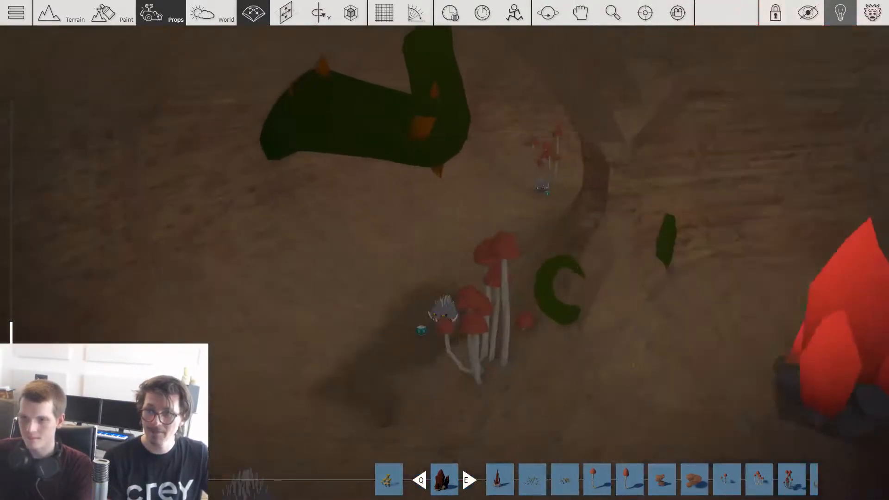
{"action": "key", "text": "w"}
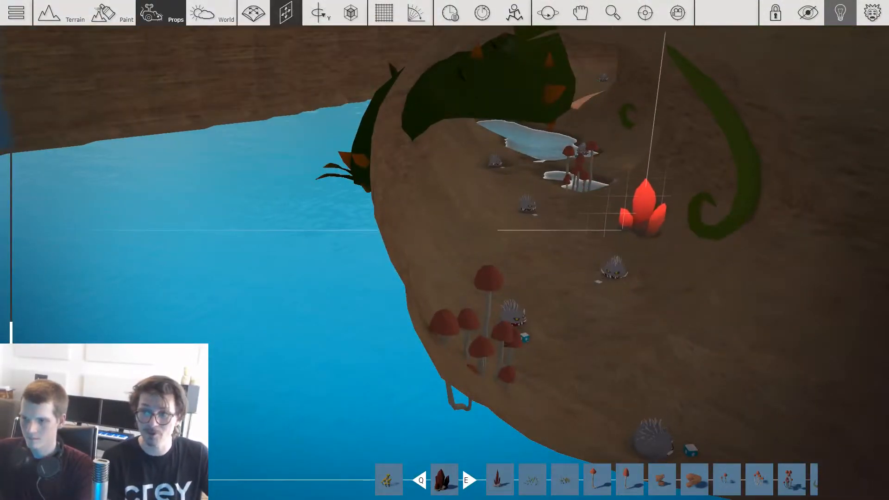
{"action": "key", "text": "w"}
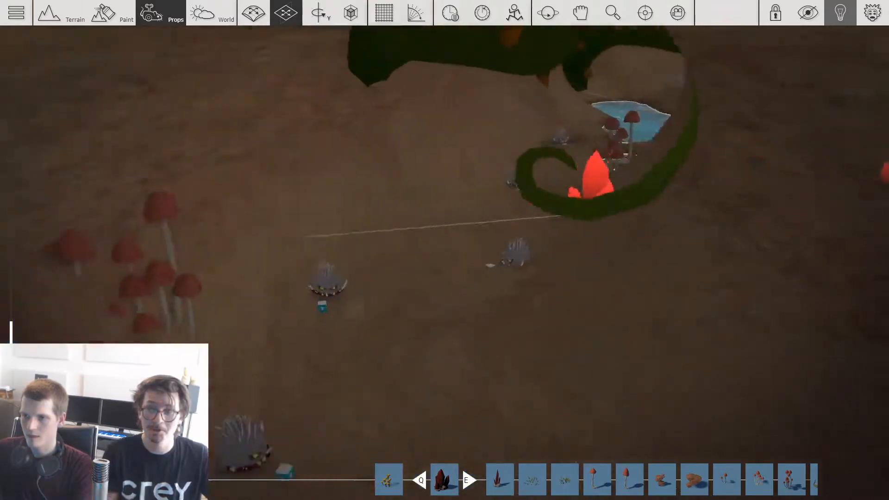
{"action": "key", "text": "w"}
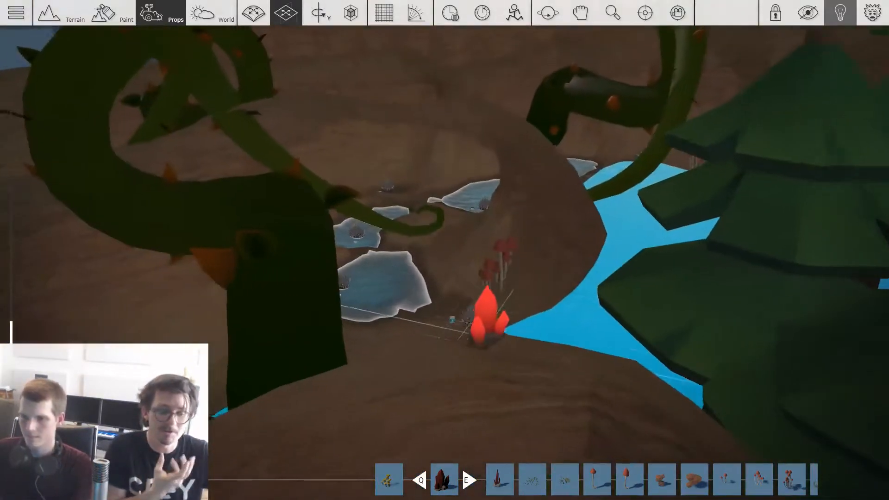
{"action": "key", "text": "w"}
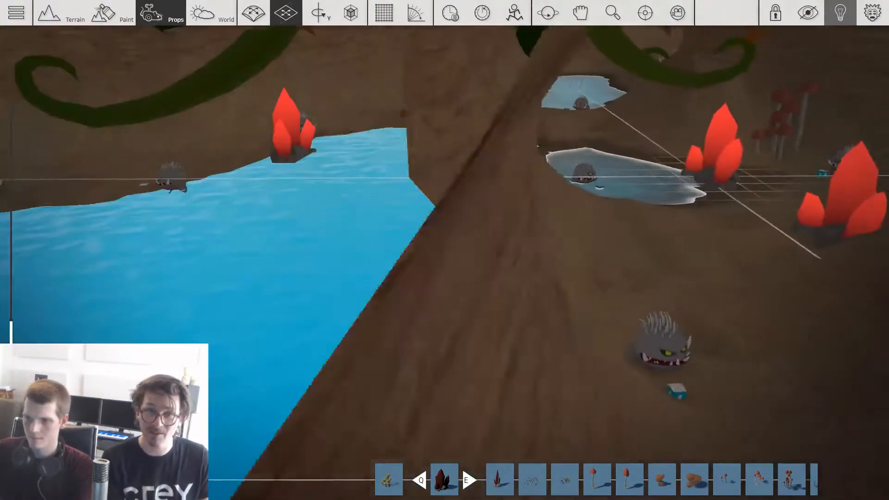
{"action": "key", "text": "w"}
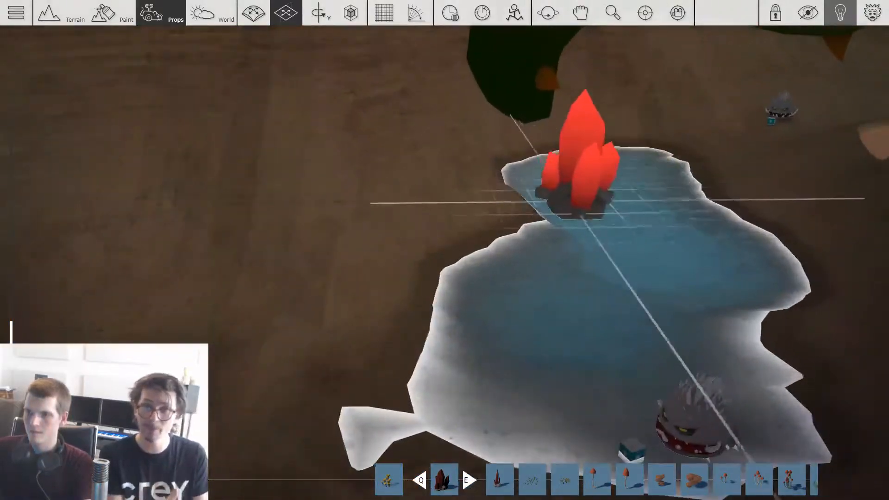
{"action": "key", "text": "shift"}
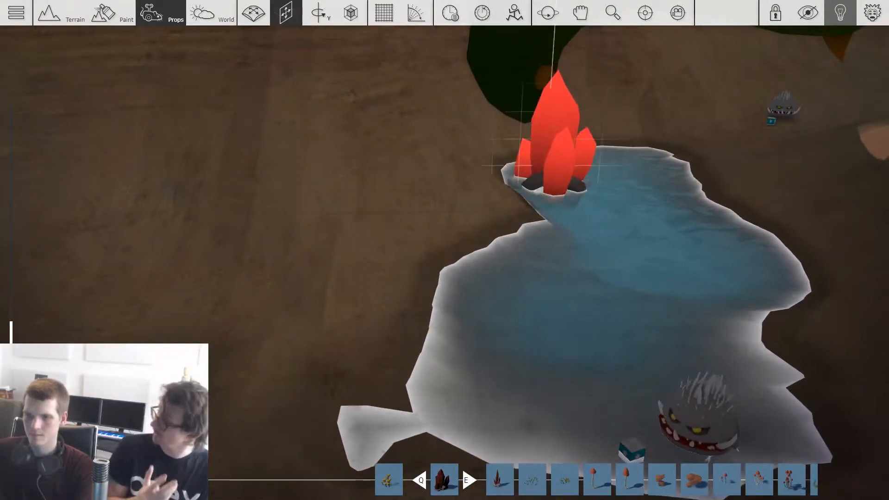
{"action": "key", "text": "w"}
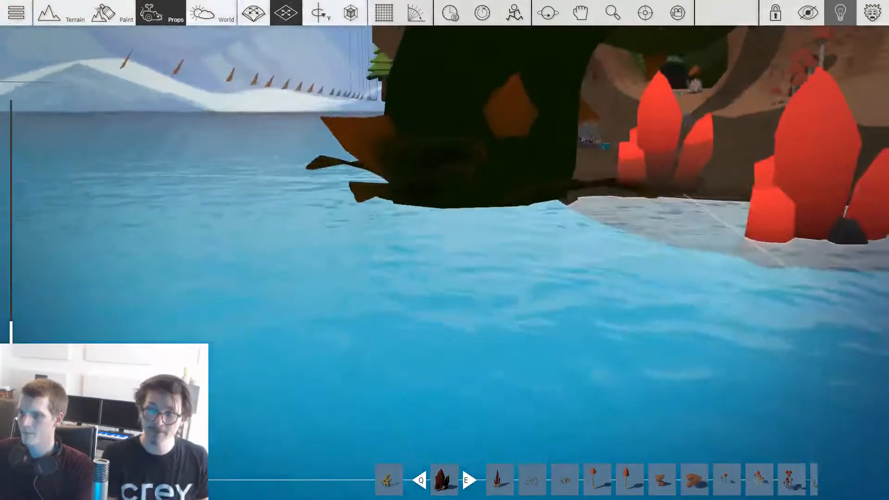
{"action": "key", "text": "w"}
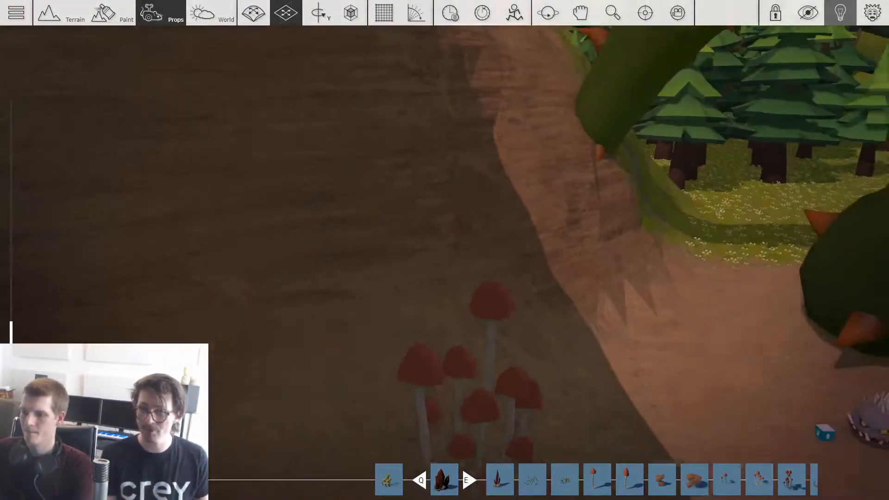
{"action": "key", "text": "Tab"}
{"action": "left_click", "coordinate": [102, 80]}
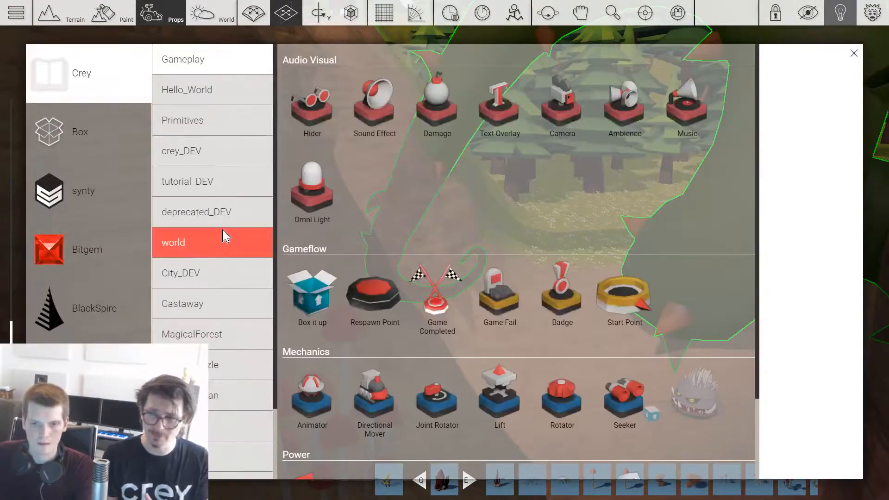
{"action": "key", "text": "Escape"}
{"action": "key", "text": "Escape"}
Step: Save the level under the title The Abandoned Mine
{"action": "left_click", "coordinate": [314, 178]}
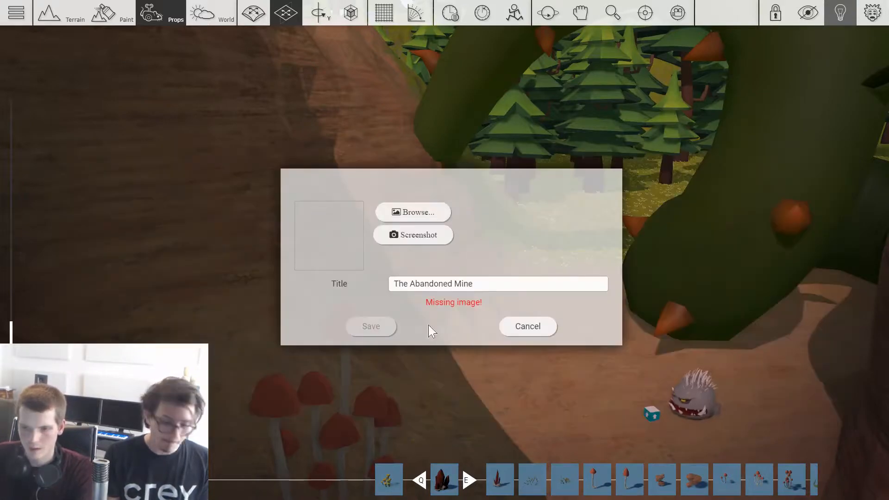
{"action": "key", "text": "Return"}
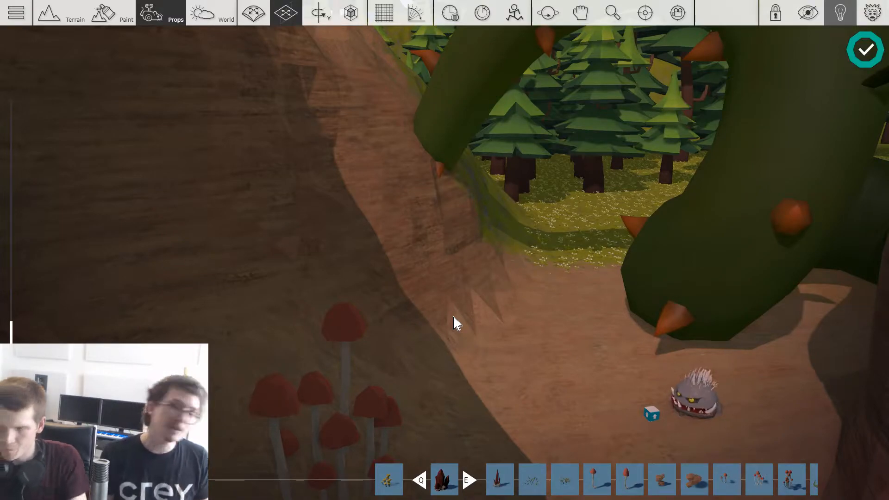
Step: Choose the leafy fern prop from Crey's Castaway collection and bring it to the cave entrance
{"action": "key", "text": "Tab"}
{"action": "left_click", "coordinate": [230, 310]}
{"action": "scroll", "coordinate": [527, 217], "scroll_direction": "down", "scroll_amount": 8}
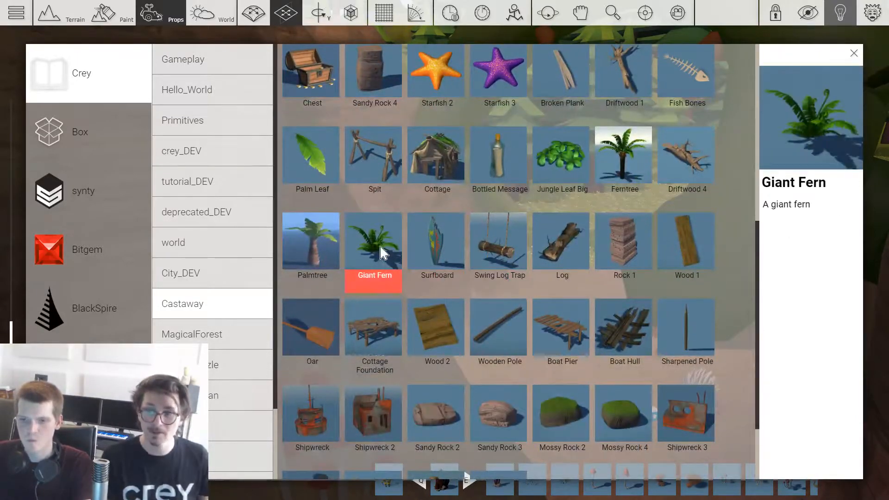
{"action": "left_click", "coordinate": [380, 248]}
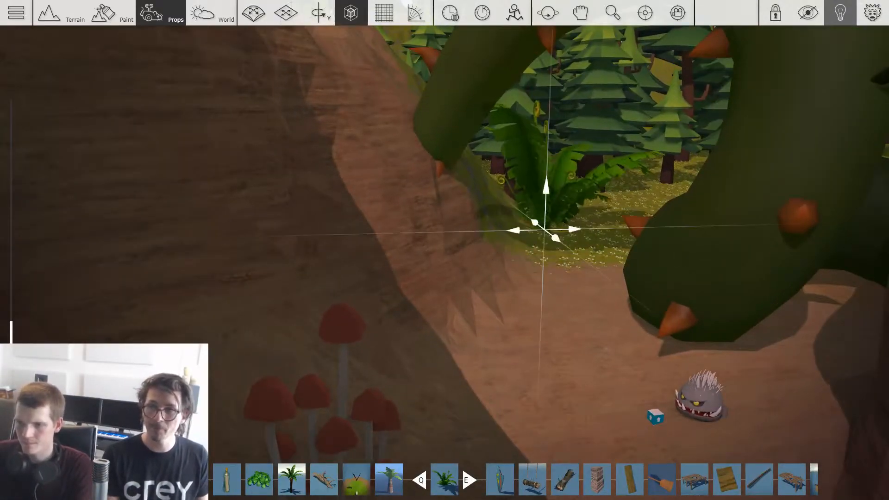
Step: Rotate and place a giant fern beside the vine-covered cave entrance, and add more ferns along the grassy forest path outside
{"action": "left_click_drag", "start_coordinate": [545, 230], "coordinate": [554, 246]}
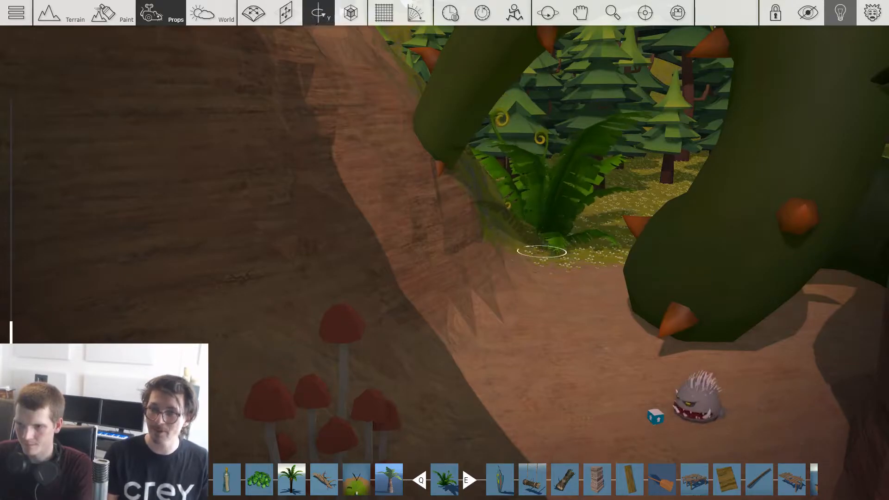
{"action": "left_click", "coordinate": [543, 250]}
{"action": "key", "text": "w"}
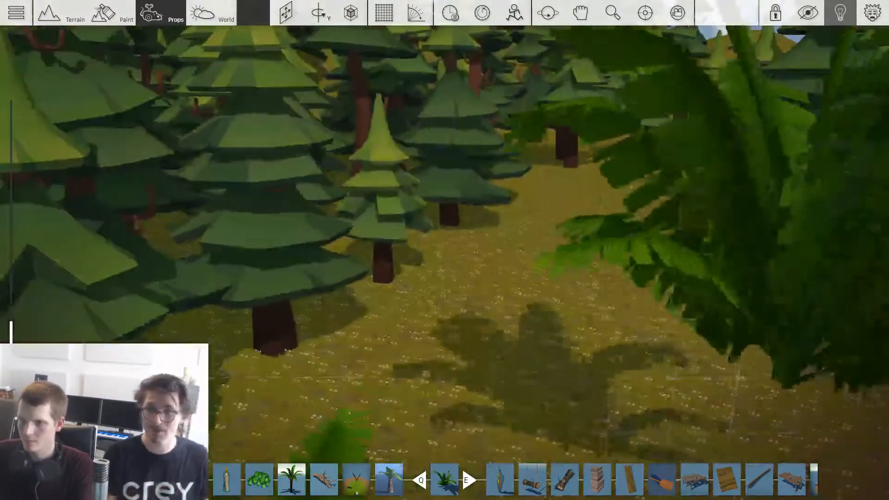
{"action": "key", "text": "w"}
{"action": "left_click_drag", "start_coordinate": [685, 278], "coordinate": [713, 319]}
{"action": "left_click", "coordinate": [714, 304]}
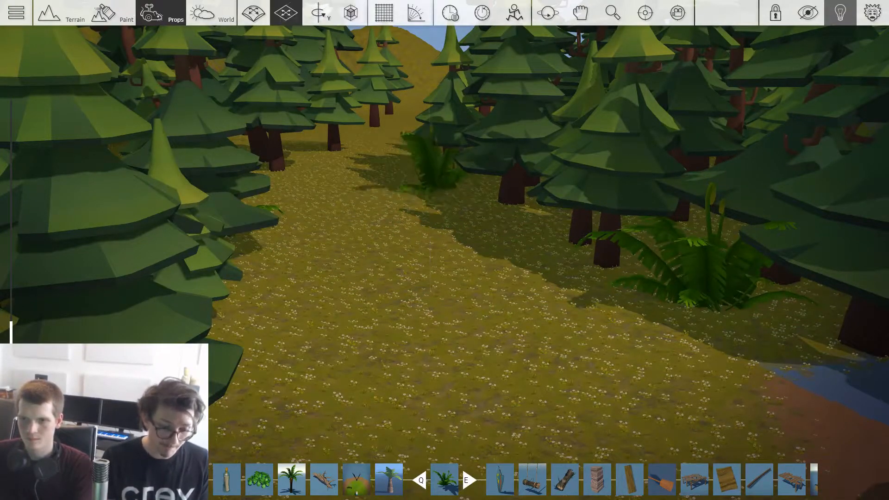
{"action": "key", "text": "s"}
{"action": "key", "text": "space"}
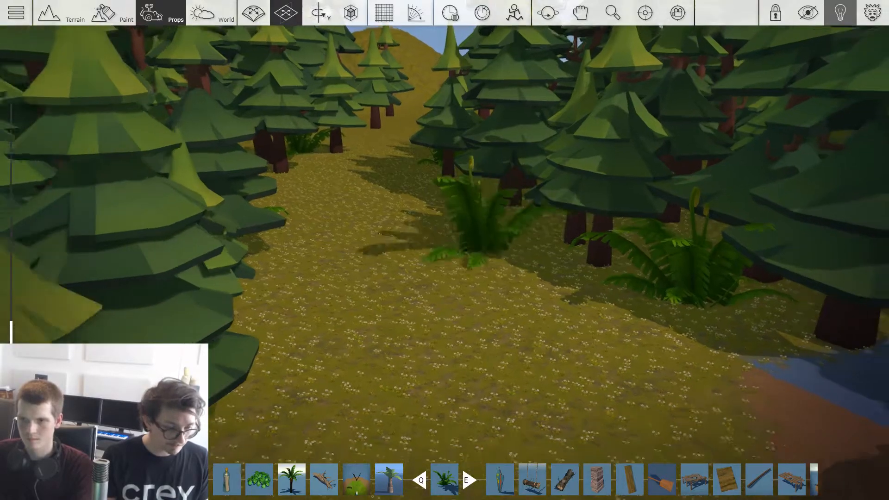
Step: Place a giant fern at the edge of the pines beside the dirt path leading to the vine-covered cave
{"action": "key", "text": "s"}
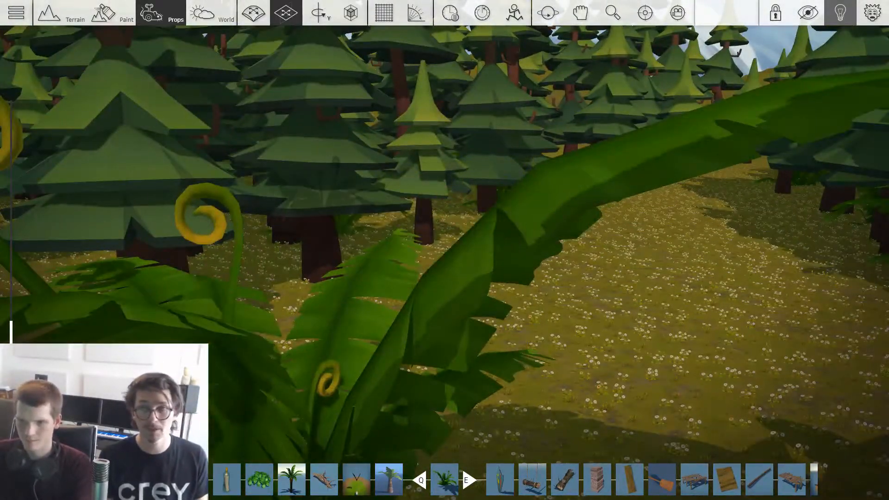
{"action": "key", "text": "s"}
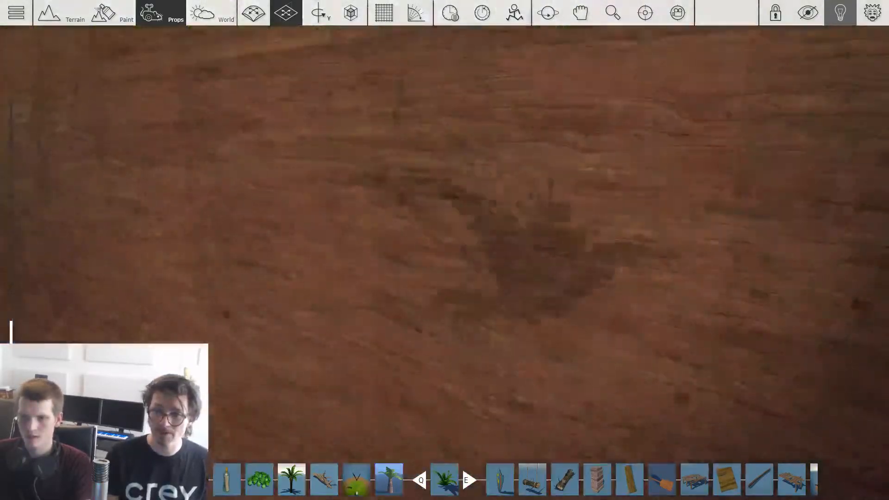
{"action": "key", "text": "s"}
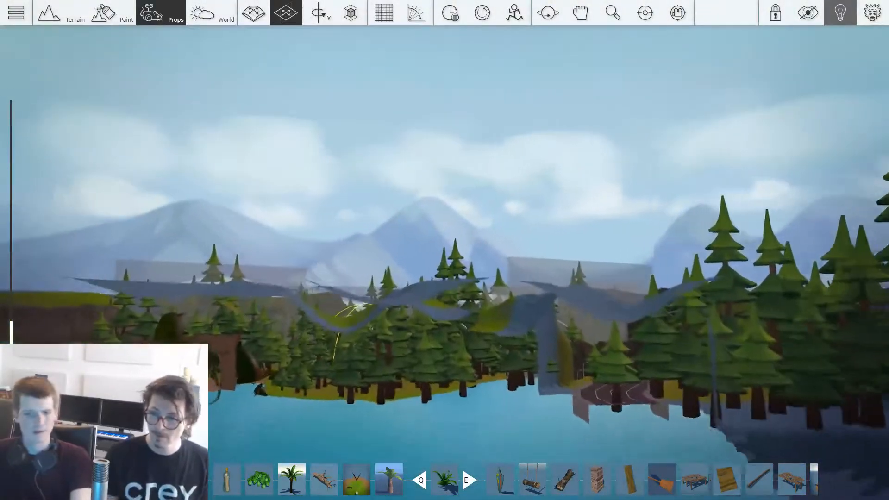
{"action": "key", "text": "w"}
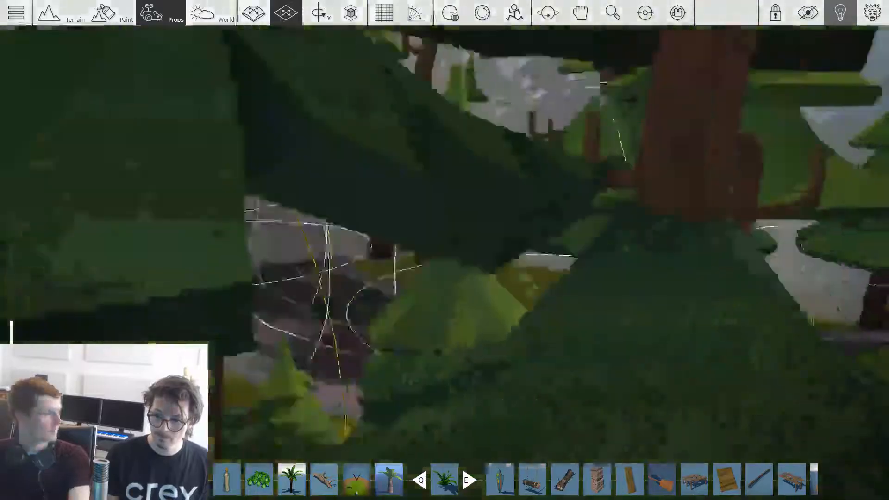
{"action": "key", "text": "w"}
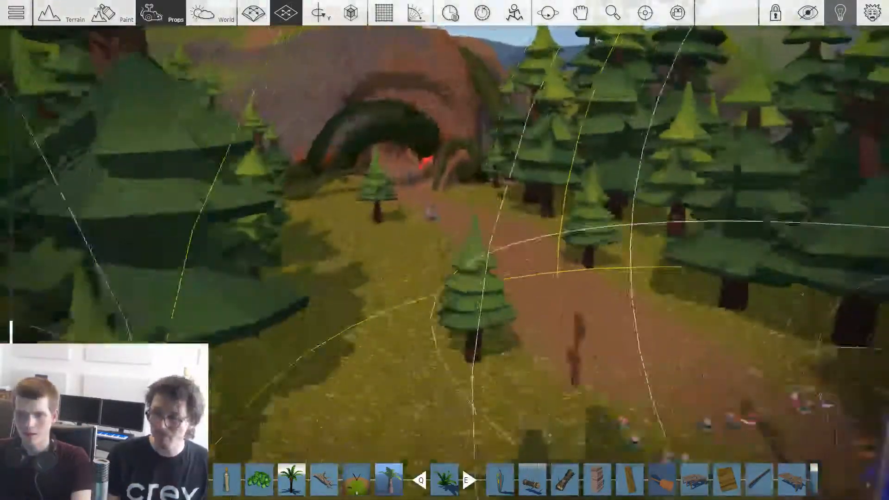
{"action": "key", "text": "w"}
{"action": "key", "text": "w"}
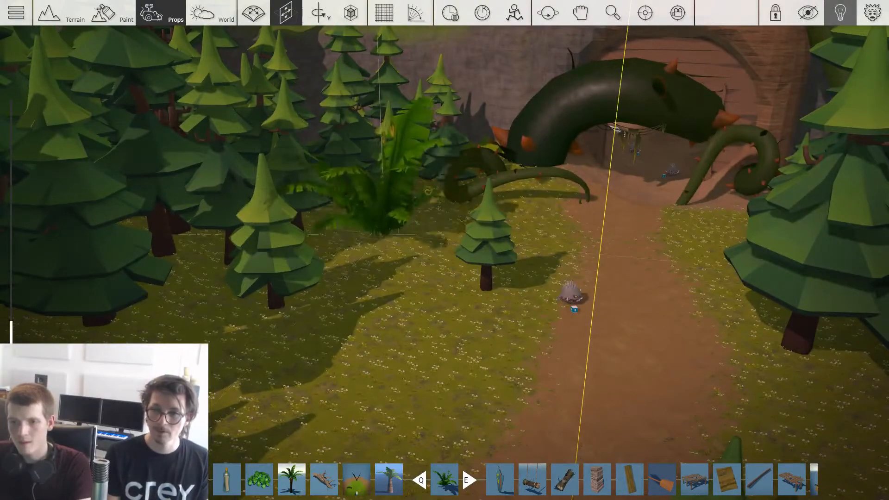
{"action": "left_click", "coordinate": [411, 230]}
Step: Add giant ferns among the pines on both sides of the dirt path
{"action": "key", "text": "s"}
{"action": "key", "text": "shift"}
{"action": "left_click", "coordinate": [360, 345]}
{"action": "key", "text": "a"}
{"action": "key", "text": "a"}
{"action": "key", "text": "w"}
{"action": "key", "text": "shift"}
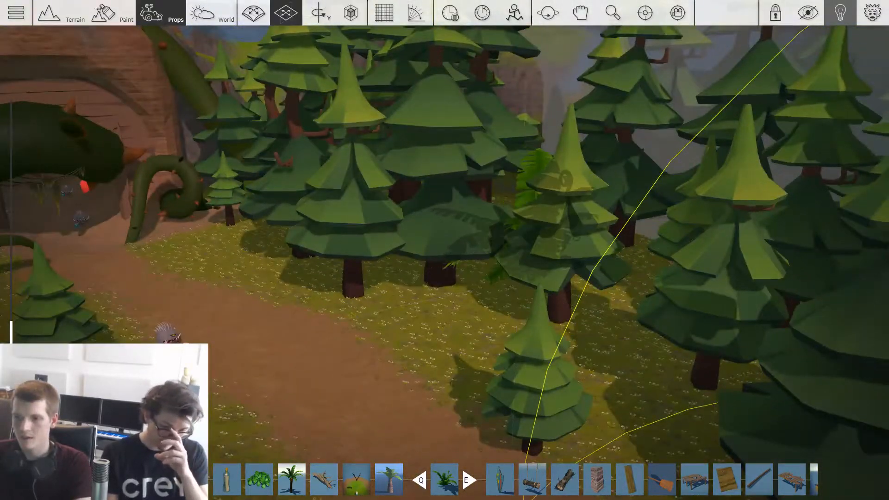
{"action": "key", "text": "s"}
{"action": "left_click", "coordinate": [452, 283]}
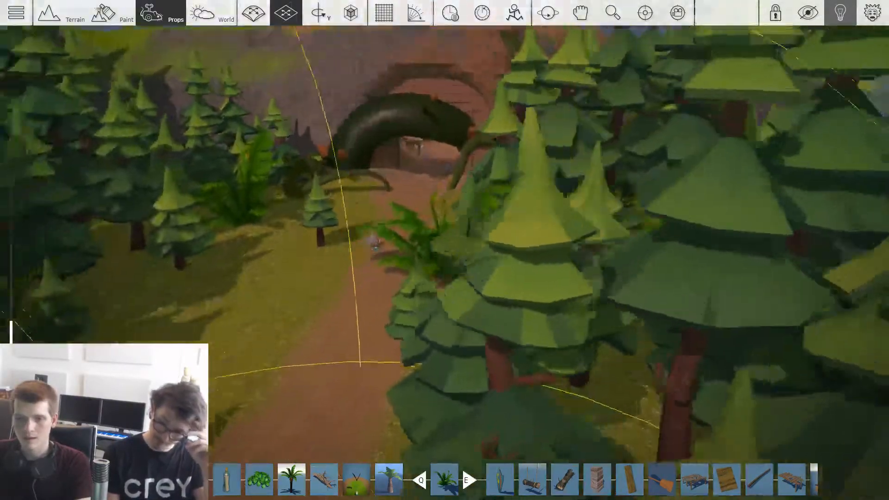
Step: Scatter giant ferns between the trees along the forest edge and beside the asphalt road near the blue car
{"action": "key", "text": "s"}
{"action": "key", "text": "w"}
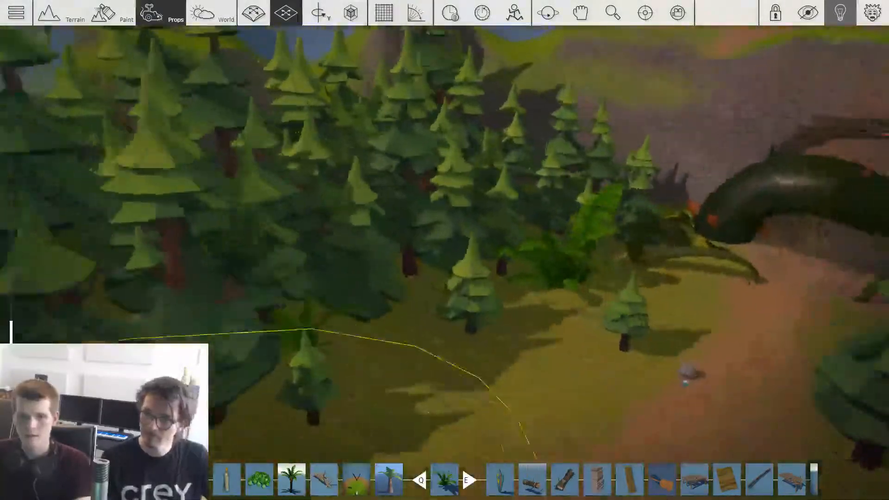
{"action": "key", "text": "s"}
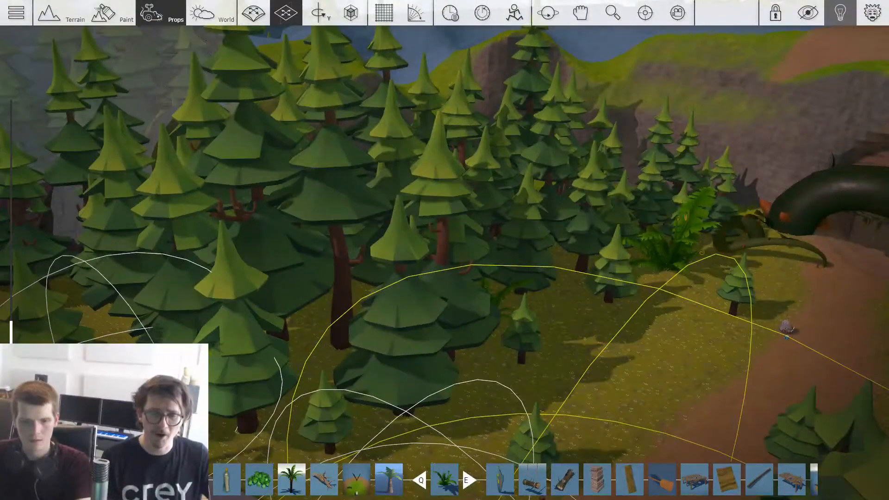
{"action": "key", "text": "s"}
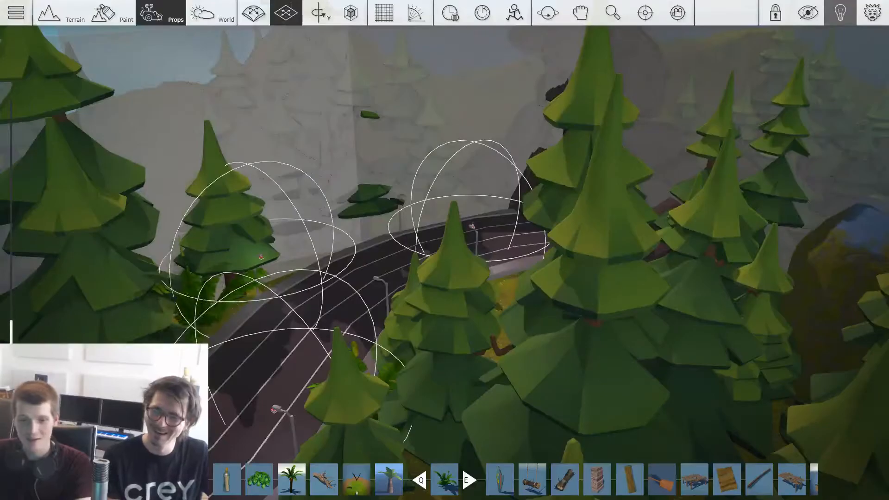
{"action": "key", "text": "w"}
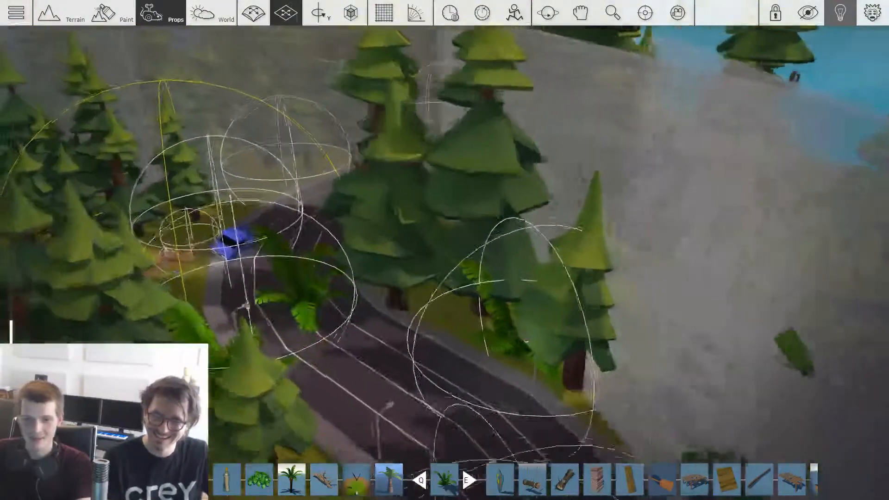
{"action": "key", "text": "w"}
{"action": "key", "text": "4"}
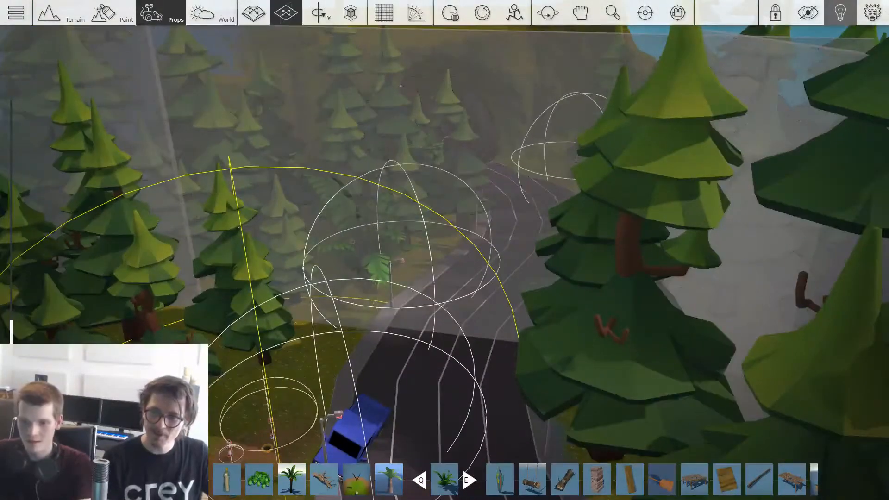
{"action": "key", "text": "2"}
{"action": "key", "text": "s"}
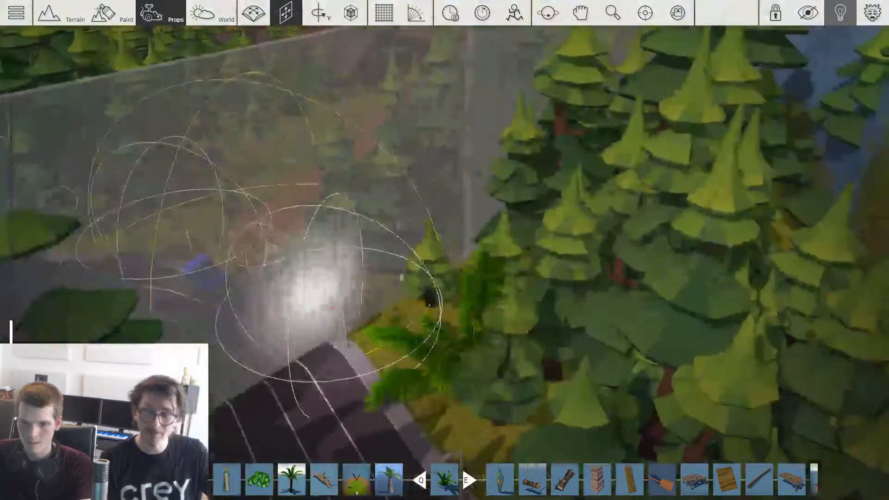
{"action": "key", "text": "1"}
{"action": "key", "text": "4"}
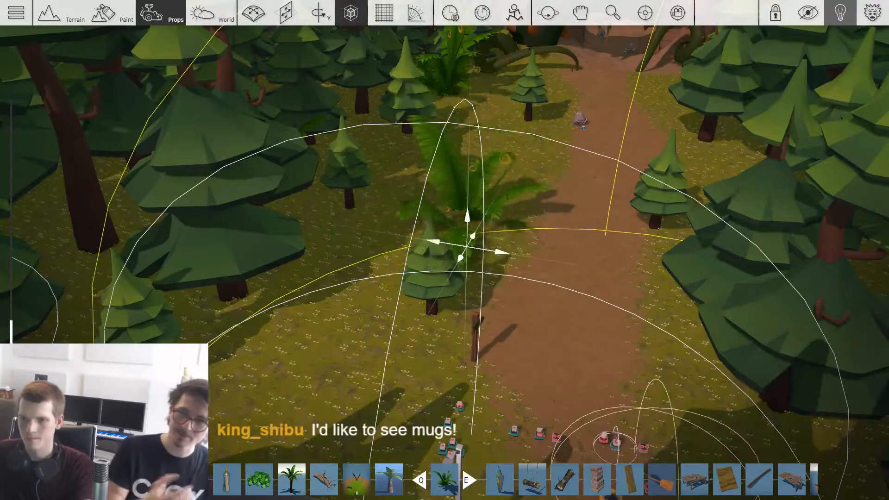
Step: Move the giant fern near the small pine onto the open grass beside the dirt path and adjust its size
{"action": "key", "text": "2"}
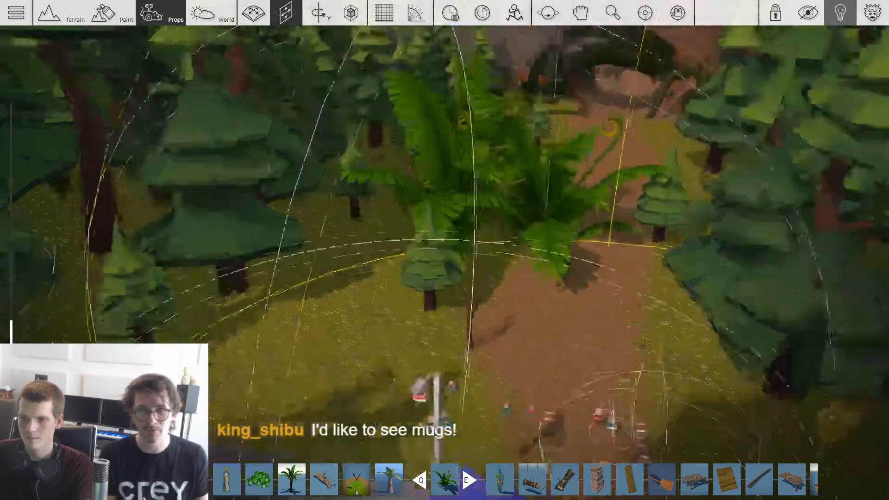
{"action": "left_click_drag", "start_coordinate": [509, 208], "coordinate": [559, 242]}
{"action": "key", "text": "w"}
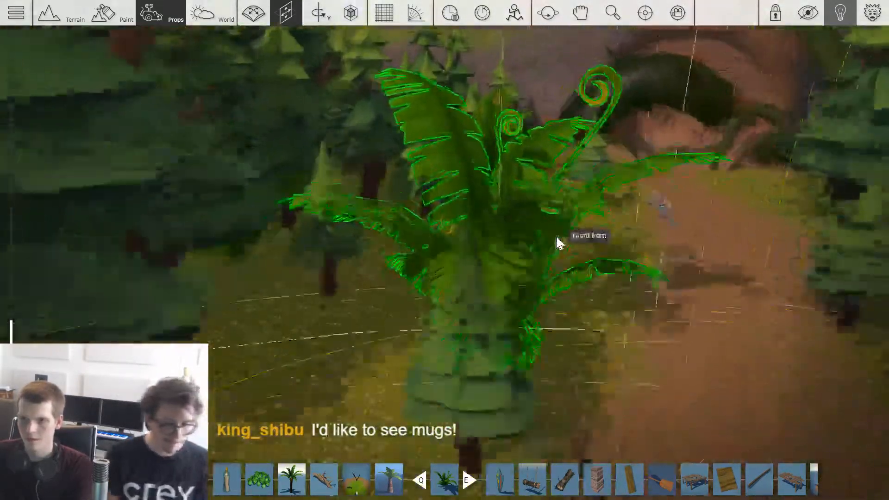
{"action": "key", "text": "4"}
{"action": "left_click_drag", "start_coordinate": [540, 323], "coordinate": [471, 256]}
{"action": "key", "text": "2"}
{"action": "key", "text": "2"}
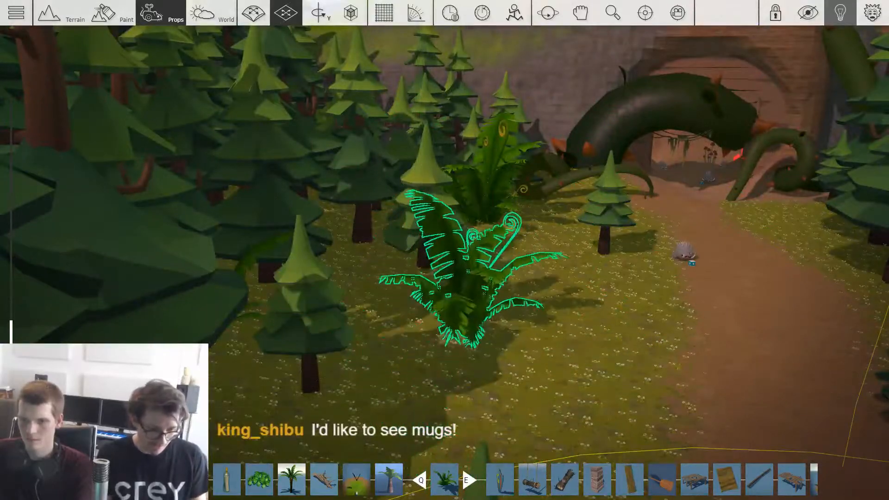
Step: Place giant ferns beside the curled vine at the cave entrance and near the pines across the dirt path
{"action": "left_click_drag", "start_coordinate": [667, 259], "coordinate": [546, 186]}
{"action": "key", "text": "a"}
{"action": "key", "text": "1"}
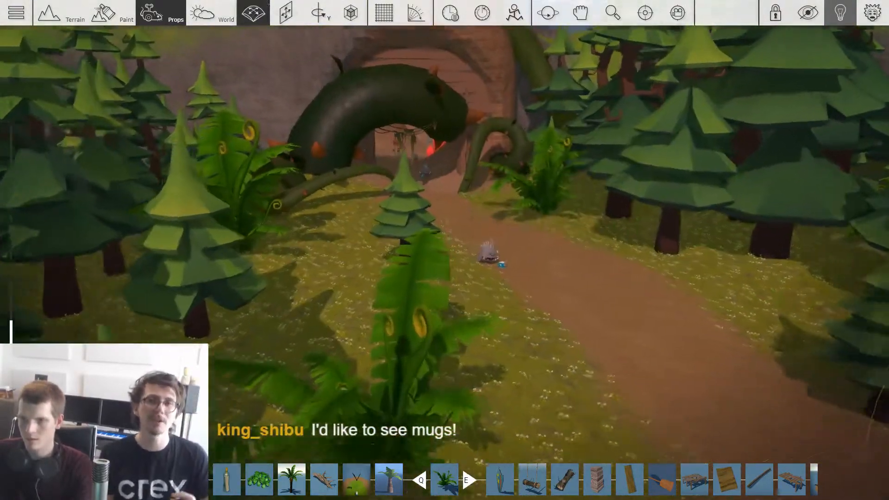
{"action": "key", "text": "w"}
{"action": "key", "text": "4"}
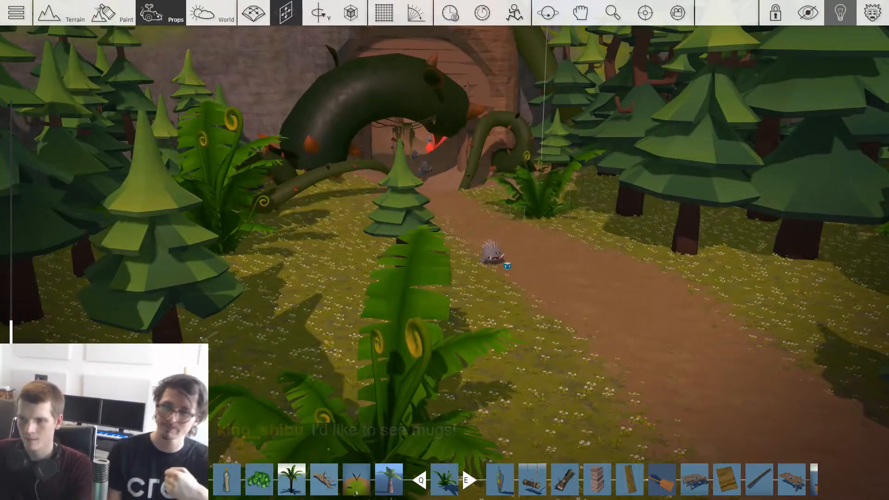
{"action": "key", "text": "d"}
{"action": "key", "text": "3"}
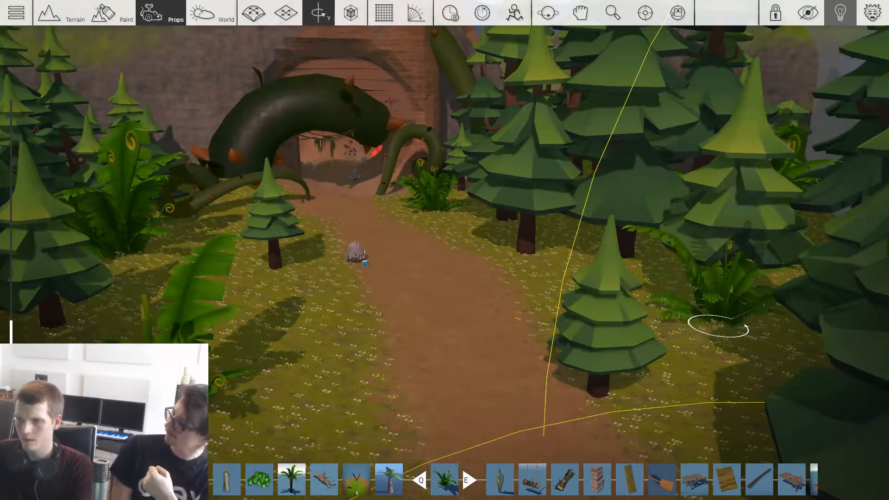
Step: Move the extra giant fern across to the dirt path in front of the cave and delete it
{"action": "key", "text": "2"}
{"action": "left_click_drag", "start_coordinate": [732, 319], "coordinate": [506, 337]}
{"action": "key", "text": "d"}
{"action": "key", "text": "w"}
{"action": "key", "text": "Delete"}
{"action": "key", "text": "w"}
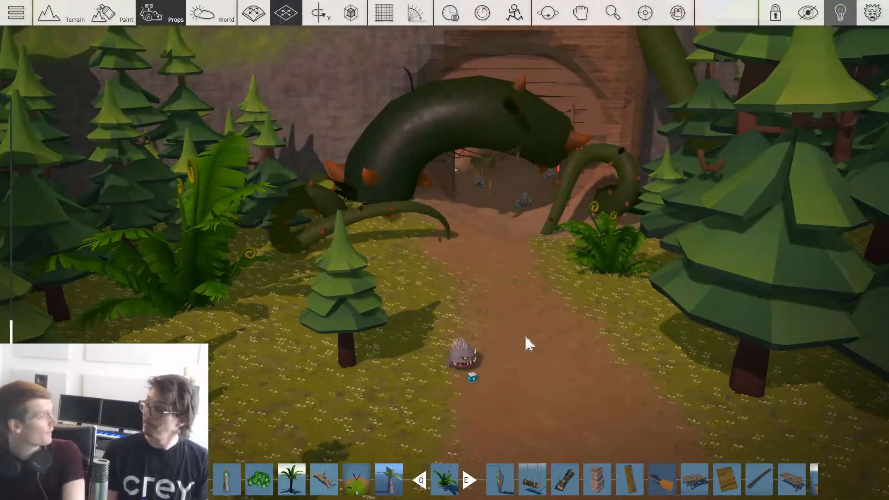
{"action": "key", "text": "w"}
{"action": "key", "text": "s"}
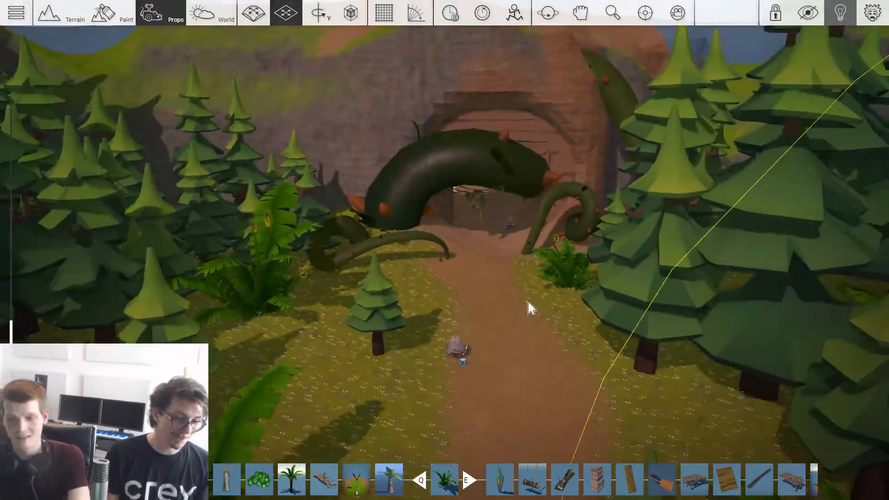
Step: Bring a giant fern inside the cave and set it on the floor near the mushrooms and the small puddle
{"action": "key", "text": "w"}
{"action": "left_click_drag", "start_coordinate": [479, 269], "coordinate": [558, 295]}
{"action": "key", "text": "1"}
{"action": "key", "text": "w"}
{"action": "key", "text": "4"}
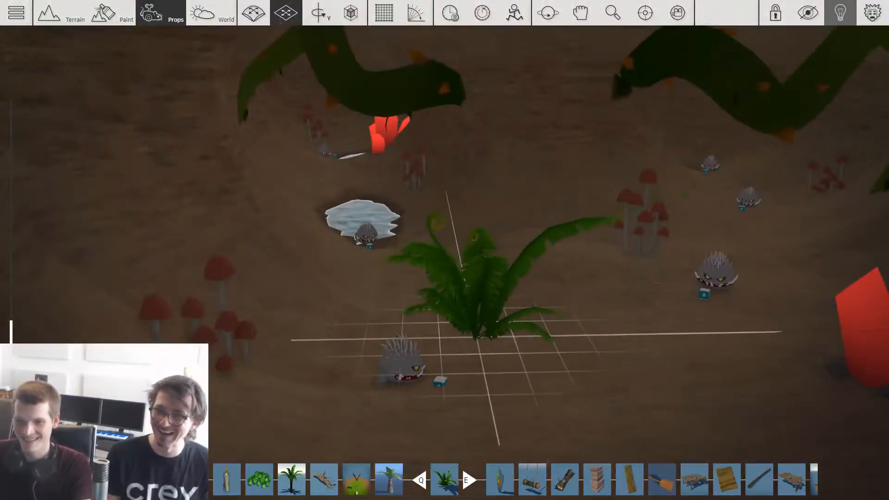
Step: Turn the giant fern upside down and raise it to the cave ceiling between the two hanging vines
{"action": "left_click_drag", "start_coordinate": [477, 338], "coordinate": [429, 273]}
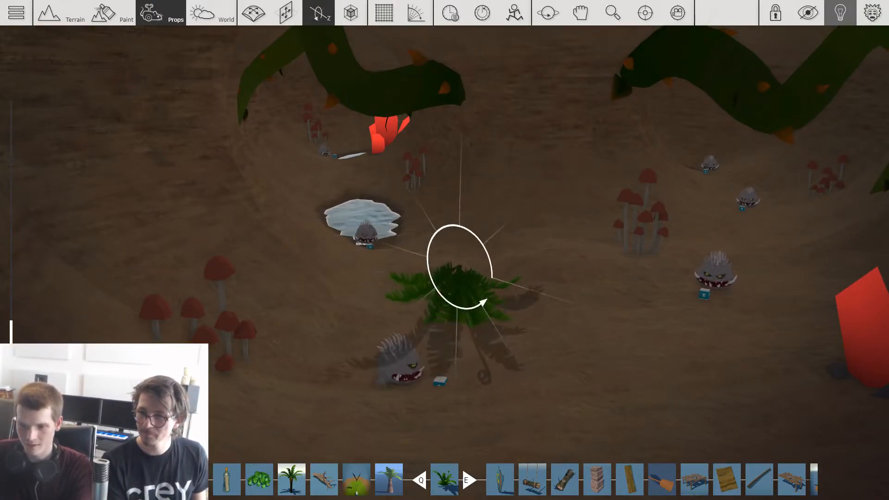
{"action": "key", "text": "2"}
{"action": "right_click_drag", "start_coordinate": [513, 33], "coordinate": [513, 90]}
{"action": "scroll", "coordinate": [513, 90], "scroll_direction": "up", "scroll_amount": 2}
{"action": "left_click", "coordinate": [530, 113]}
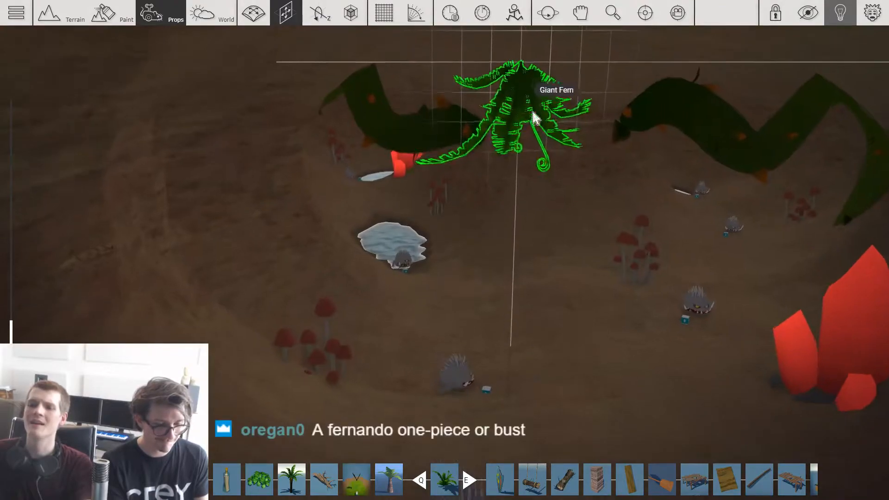
Step: Adjust the size and position of the upside-down giant fern on the cave ceiling
{"action": "scroll", "coordinate": [533, 120], "scroll_direction": "up", "scroll_amount": 2}
{"action": "left_click_drag", "start_coordinate": [549, 173], "coordinate": [414, 78]}
{"action": "key", "text": "4"}
{"action": "key", "text": "2"}
{"action": "right_click_drag", "start_coordinate": [602, 178], "coordinate": [570, 203]}
{"action": "scroll", "coordinate": [547, 185], "scroll_direction": "up", "scroll_amount": 2}
Step: Hang another upside-down giant fern from the ceiling beside the second vine and rotate it
{"action": "left_click_drag", "start_coordinate": [491, 154], "coordinate": [740, 232]}
{"action": "key", "text": "ctrl+z"}
{"action": "key", "text": "2"}
{"action": "left_click_drag", "start_coordinate": [394, 176], "coordinate": [697, 166]}
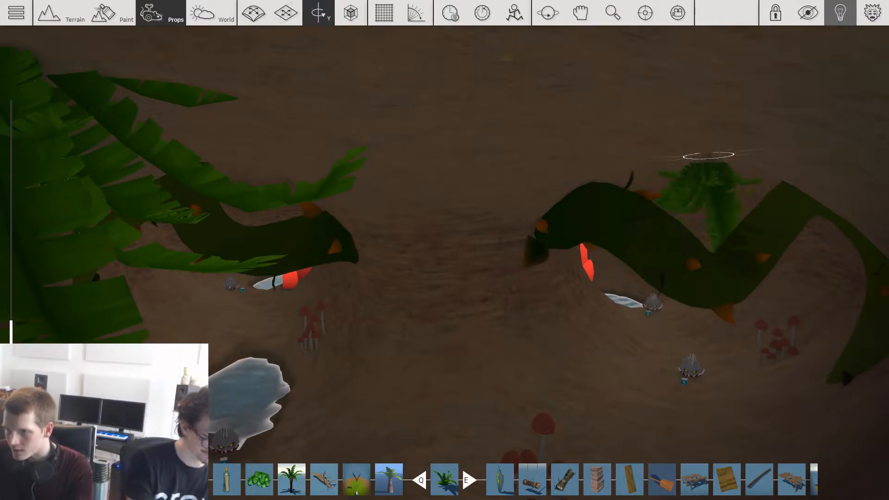
{"action": "middle_click_drag", "start_coordinate": [445, 250], "coordinate": [662, 227]}
{"action": "scroll", "coordinate": [444, 250], "scroll_direction": "down", "scroll_amount": 3}
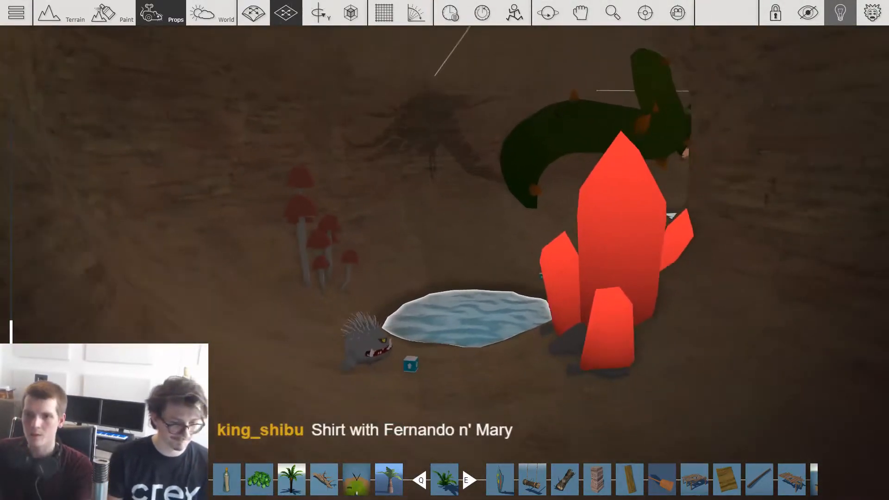
Step: Hang further upside-down giant ferns from the ceiling deeper in the cave
{"action": "scroll", "coordinate": [445, 232], "scroll_direction": "down", "scroll_amount": 5}
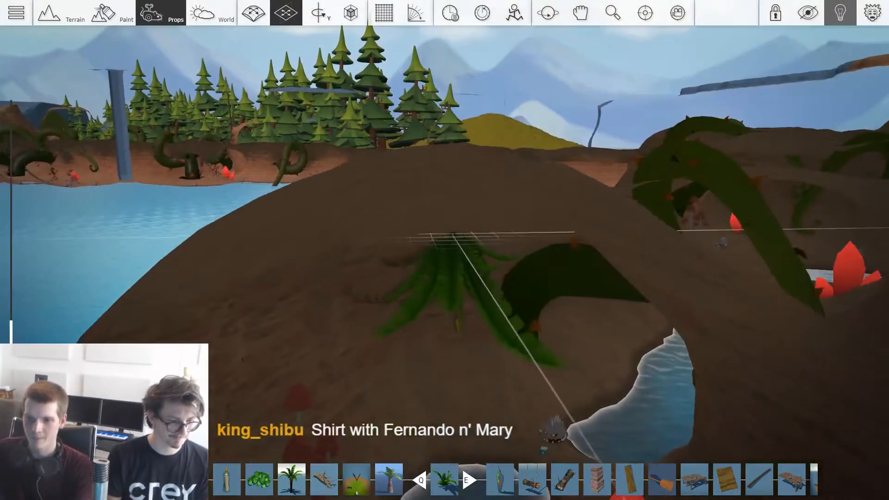
{"action": "left_click_drag", "start_coordinate": [453, 235], "coordinate": [435, 179]}
{"action": "right_click_drag", "start_coordinate": [438, 274], "coordinate": [492, 236]}
{"action": "left_click", "coordinate": [440, 282]}
{"action": "left_click", "coordinate": [291, 182]}
{"action": "left_click", "coordinate": [281, 201]}
{"action": "scroll", "coordinate": [471, 269], "scroll_direction": "down", "scroll_amount": 2}
Step: Position an upside-down giant fern on the cave ceiling between the two thorny vines near the small pond
{"action": "left_click_drag", "start_coordinate": [579, 277], "coordinate": [451, 163]}
{"action": "left_click_drag", "start_coordinate": [410, 115], "coordinate": [514, 181]}
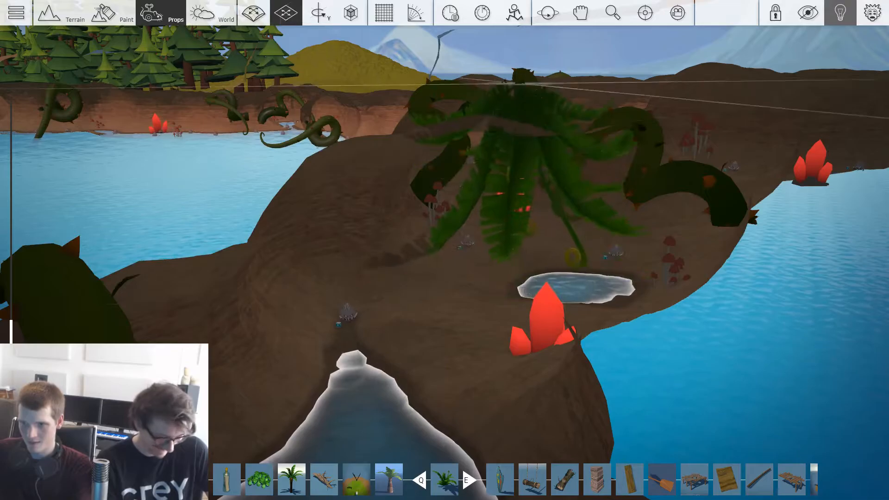
{"action": "left_click_drag", "start_coordinate": [519, 84], "coordinate": [505, 91]}
{"action": "scroll", "coordinate": [514, 288], "scroll_direction": "up", "scroll_amount": 5}
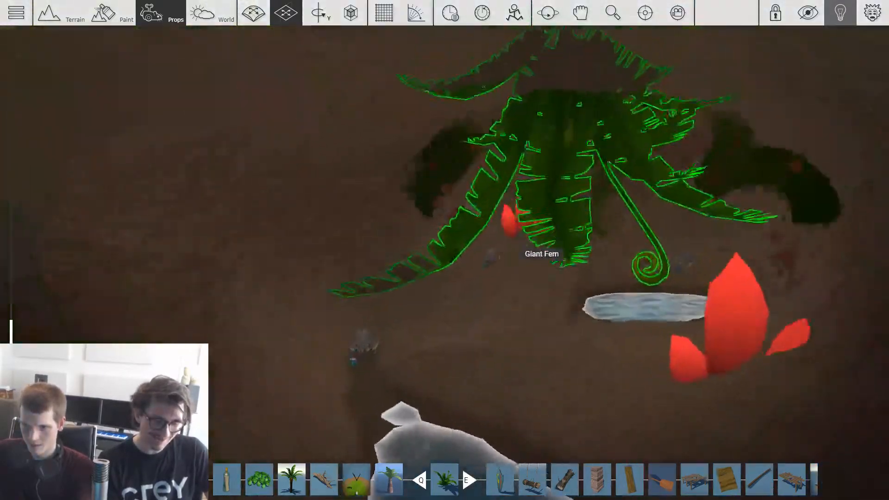
{"action": "right_click_drag", "start_coordinate": [528, 145], "coordinate": [500, 187]}
{"action": "key", "text": "space"}
{"action": "key", "text": "space"}
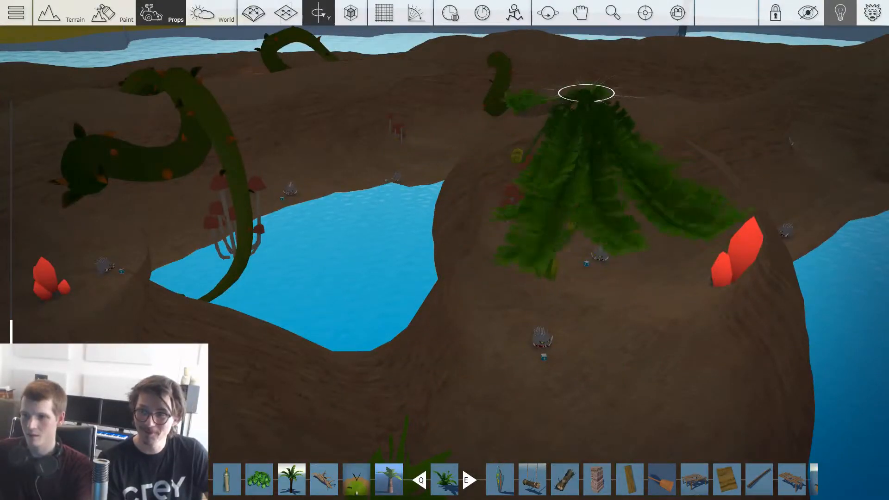
Step: Rotate the giant fern about its vertical axis and hang a further one above the curled vine
{"action": "left_click", "coordinate": [579, 94]}
{"action": "right_click_drag", "start_coordinate": [528, 139], "coordinate": [634, 110]}
{"action": "left_click", "coordinate": [634, 110]}
{"action": "left_click_drag", "start_coordinate": [532, 134], "coordinate": [454, 199]}
{"action": "key", "text": "d"}
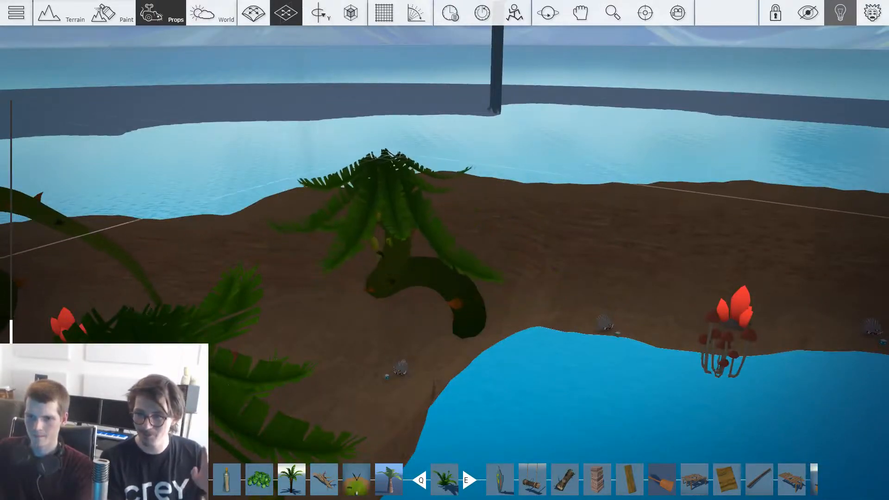
{"action": "key", "text": "a"}
{"action": "right_click_drag", "start_coordinate": [361, 158], "coordinate": [218, 139]}
Step: Place an upside-down giant fern between the thick vine stems and adjust its height against the cave ceiling
{"action": "key", "text": "w"}
{"action": "key", "text": "w"}
{"action": "right_click_drag", "start_coordinate": [444, 250], "coordinate": [371, 324]}
{"action": "key", "text": "1"}
{"action": "key", "text": "2"}
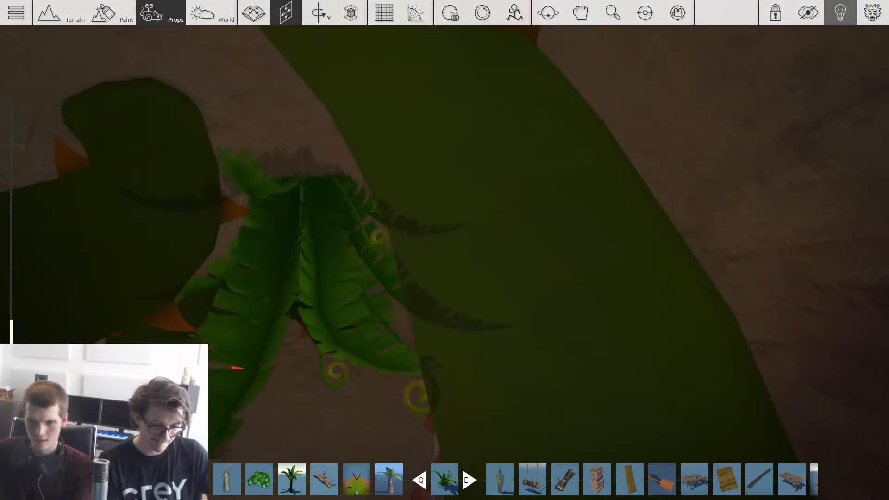
{"action": "right_click_drag", "start_coordinate": [301, 223], "coordinate": [333, 139]}
{"action": "key", "text": "s"}
{"action": "left_click", "coordinate": [286, 13]}
{"action": "key", "text": "w"}
{"action": "key", "text": "s"}
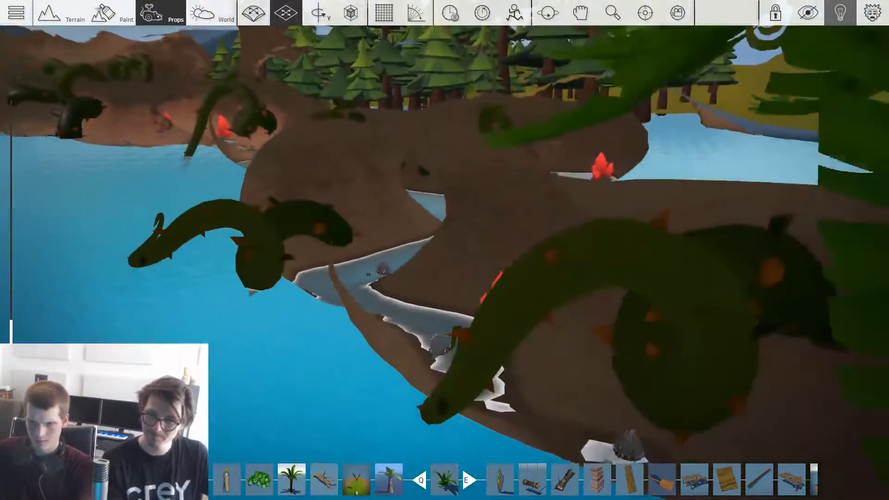
Step: Hang and rotate an upside-down giant fern over the vine beside the stream and red crystals
{"action": "key", "text": "w"}
{"action": "key", "text": "1"}
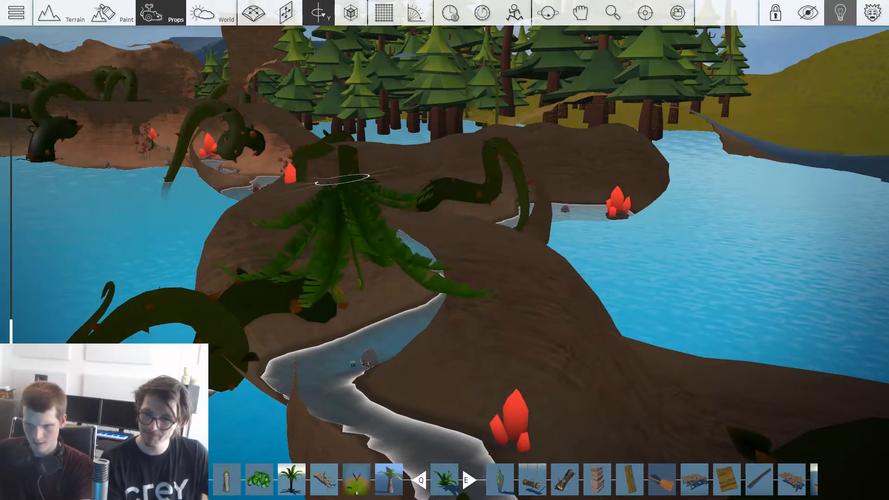
{"action": "key", "text": "2"}
{"action": "key", "text": "w"}
{"action": "key", "text": "1"}
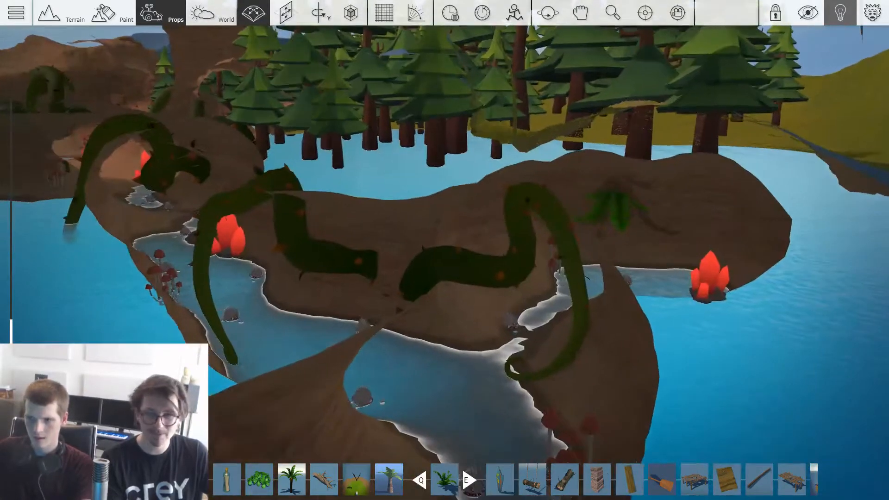
{"action": "key", "text": "1"}
{"action": "key", "text": "1"}
{"action": "left_click_drag", "start_coordinate": [642, 149], "coordinate": [347, 156]}
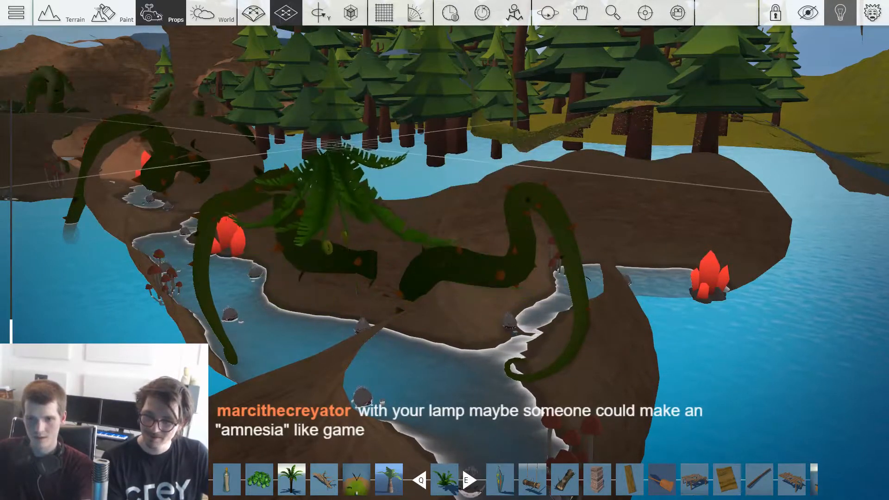
{"action": "right_click_drag", "start_coordinate": [327, 160], "coordinate": [320, 208]}
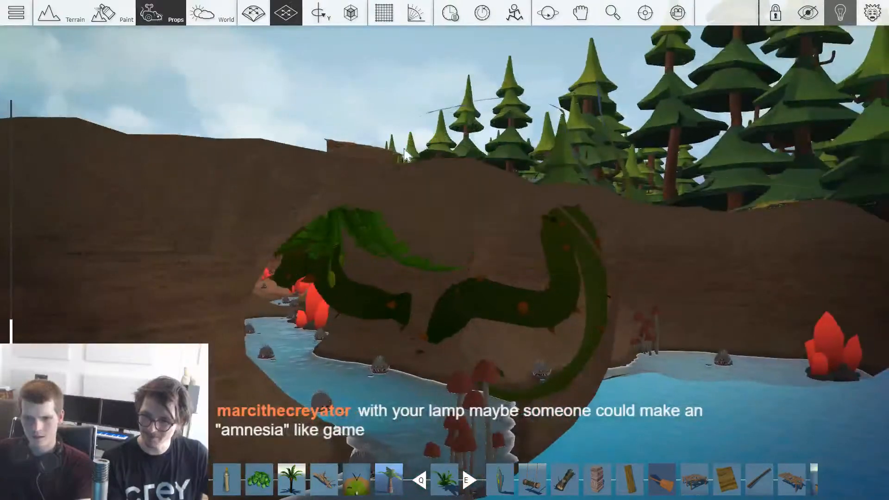
Step: Shift the upside-down giant fern along the cave ceiling next to the hanging vine
{"action": "key", "text": "w"}
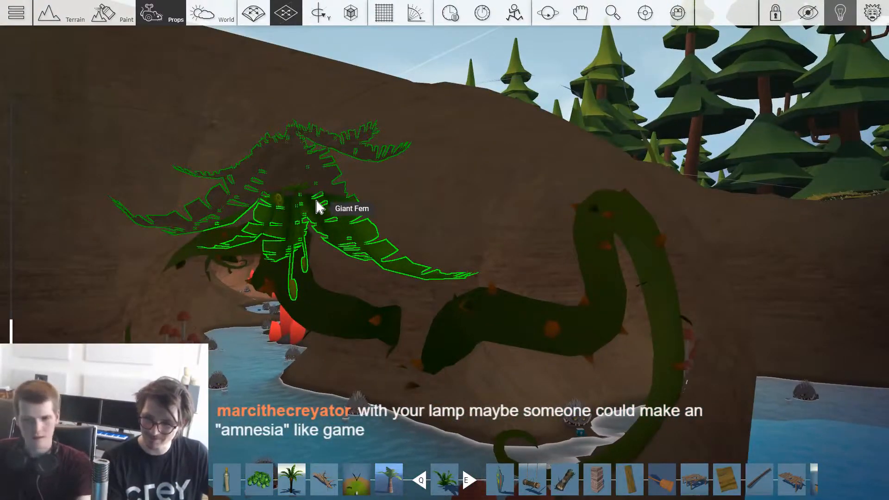
{"action": "left_click_drag", "start_coordinate": [292, 209], "coordinate": [323, 214]}
{"action": "right_click_drag", "start_coordinate": [324, 214], "coordinate": [384, 212]}
{"action": "key", "text": "1"}
{"action": "key", "text": "3"}
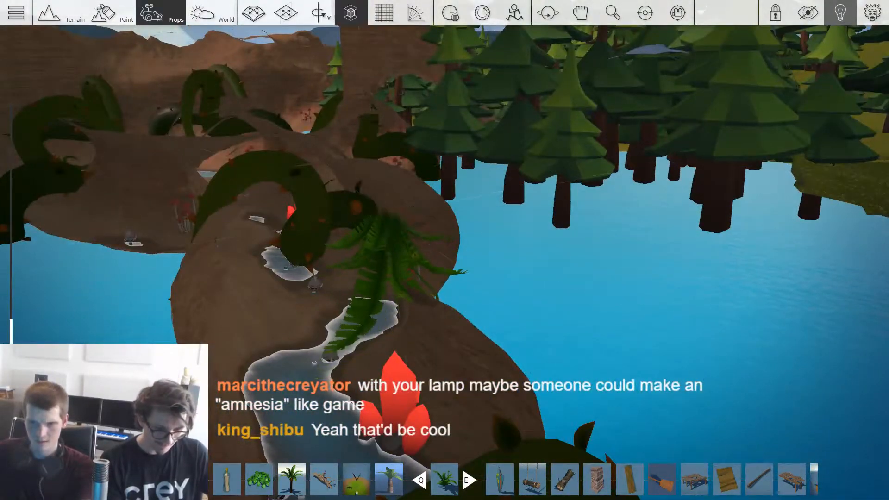
Step: Hang another upside-down giant fern farther along the cave ceiling, beside the vines over the pools
{"action": "right_click_drag", "start_coordinate": [299, 149], "coordinate": [296, 190]}
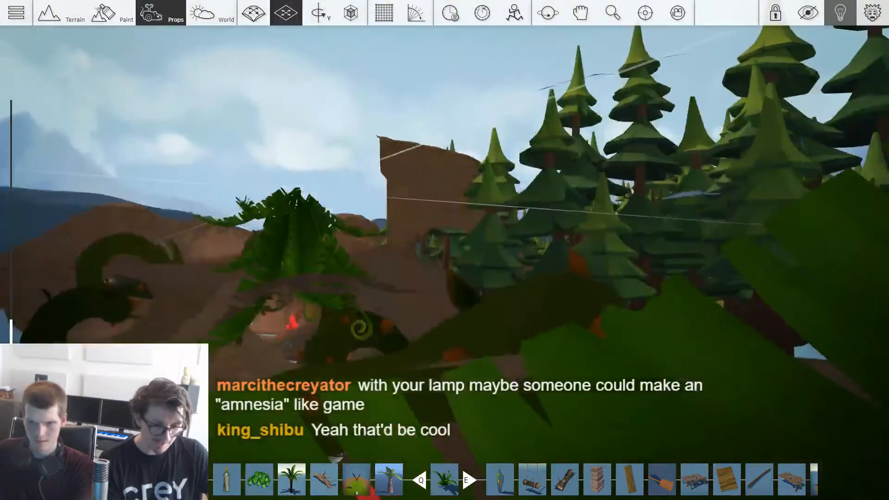
{"action": "key", "text": "2"}
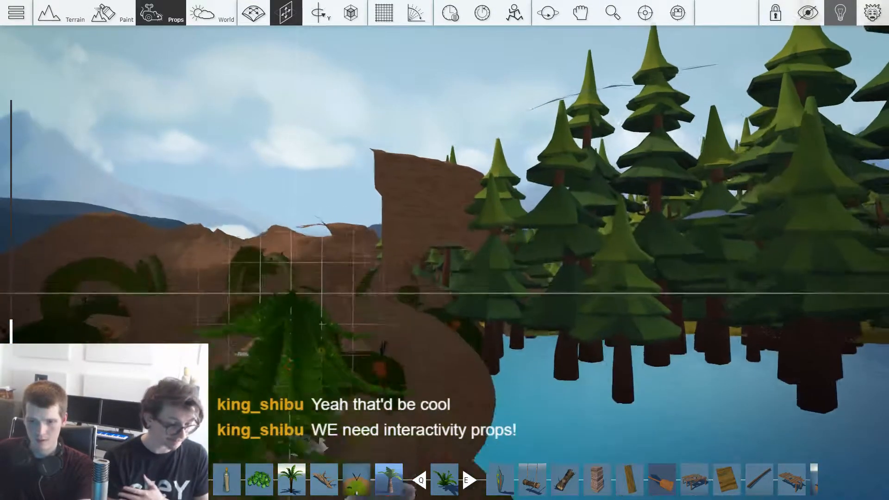
{"action": "key", "text": "1"}
{"action": "right_click_drag", "start_coordinate": [294, 296], "coordinate": [355, 208]}
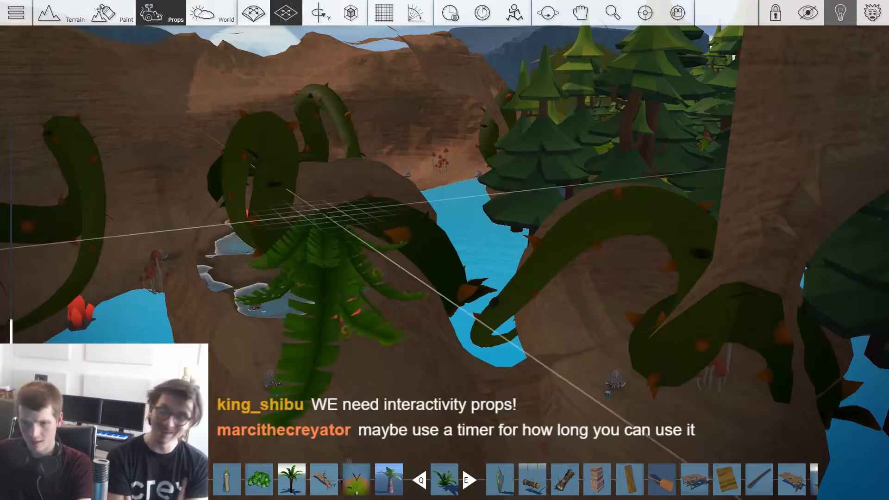
{"action": "right_click_drag", "start_coordinate": [309, 205], "coordinate": [412, 60]}
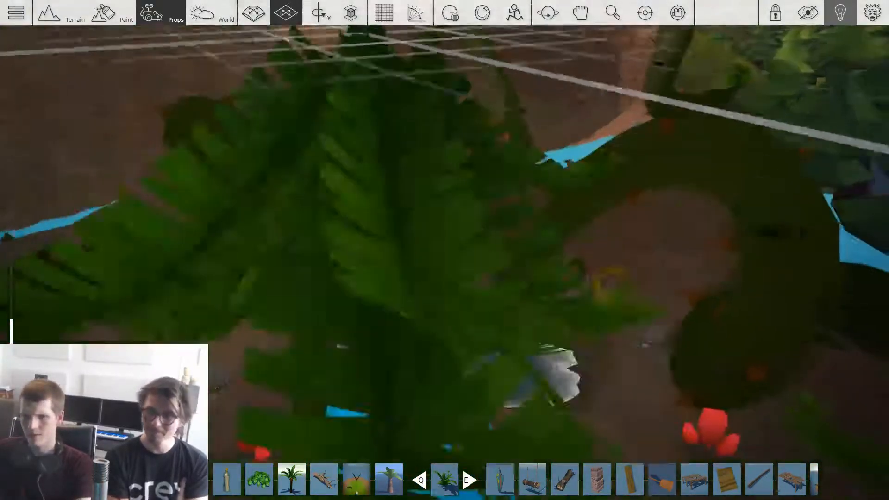
Step: Rotate the giant fern above the pools and continue hanging ferns toward the cave entrance
{"action": "key", "text": "s"}
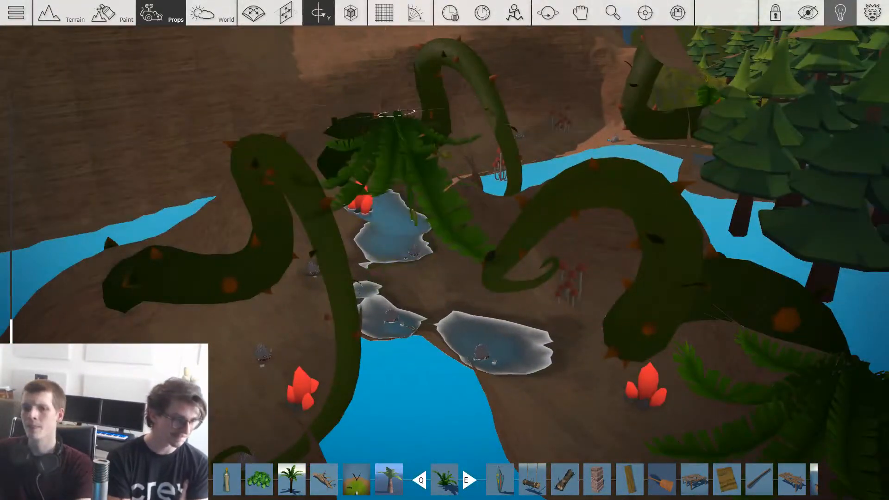
{"action": "right_click_drag", "start_coordinate": [396, 111], "coordinate": [483, 69]}
{"action": "key", "text": "4"}
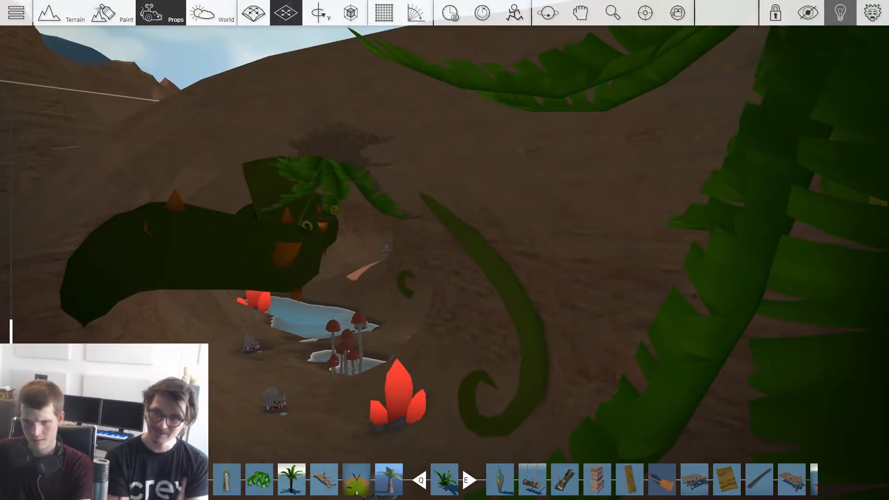
{"action": "key", "text": "s"}
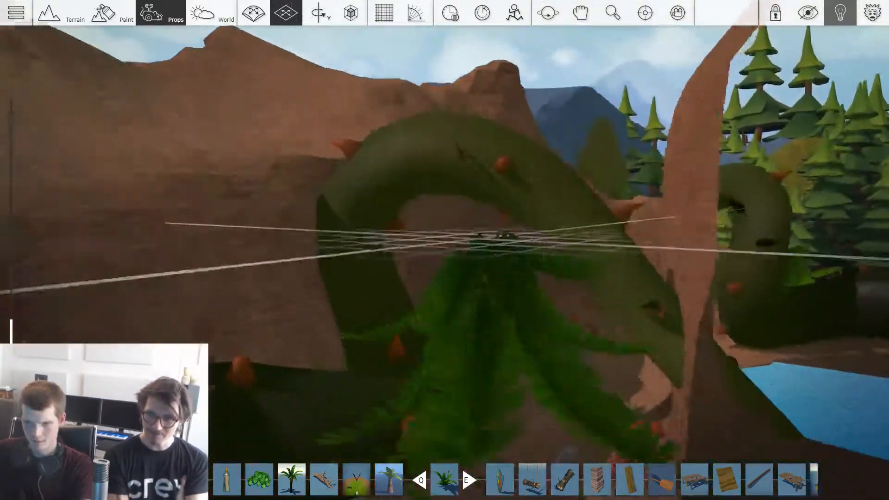
Step: Turn the giant fern upright on the cave floor near the red mushrooms and tilt it
{"action": "key", "text": "w"}
{"action": "key", "text": "1"}
{"action": "left_click_drag", "start_coordinate": [480, 363], "coordinate": [390, 285]}
{"action": "key", "text": "3"}
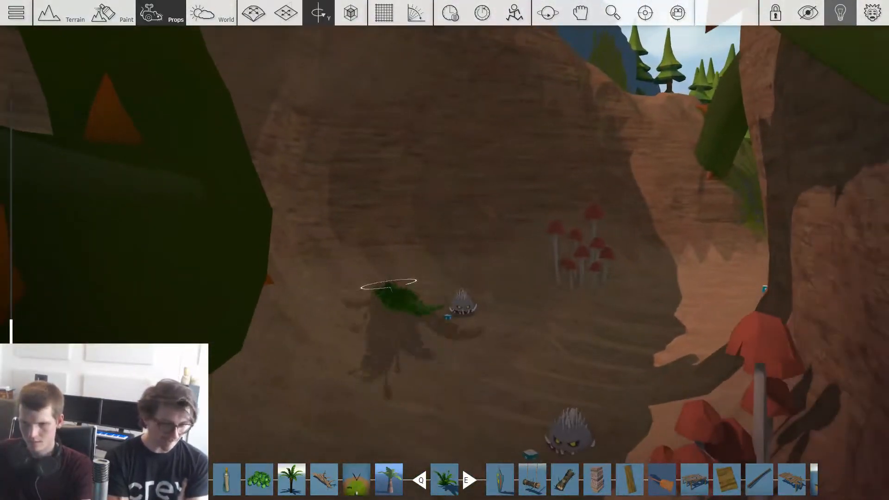
{"action": "key", "text": "3"}
{"action": "key", "text": "4"}
{"action": "key", "text": "3"}
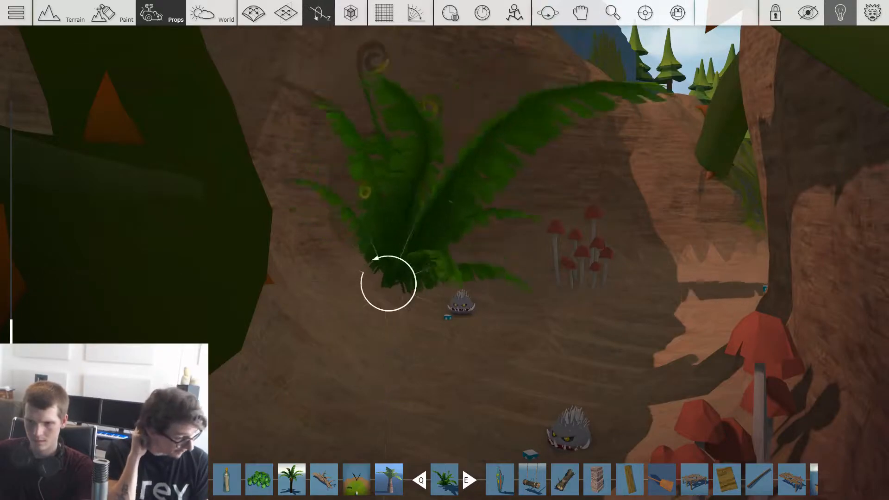
{"action": "key", "text": "2"}
{"action": "left_click_drag", "start_coordinate": [389, 284], "coordinate": [319, 304]}
{"action": "key", "text": "2"}
Step: Plant upright giant ferns on the grass outside the cave entrance, next to the large vine
{"action": "key", "text": "w"}
{"action": "right_click_drag", "start_coordinate": [488, 371], "coordinate": [602, 366]}
{"action": "right_click_drag", "start_coordinate": [523, 315], "coordinate": [545, 341]}
{"action": "key", "text": "w"}
{"action": "right_click_drag", "start_coordinate": [489, 332], "coordinate": [514, 294]}
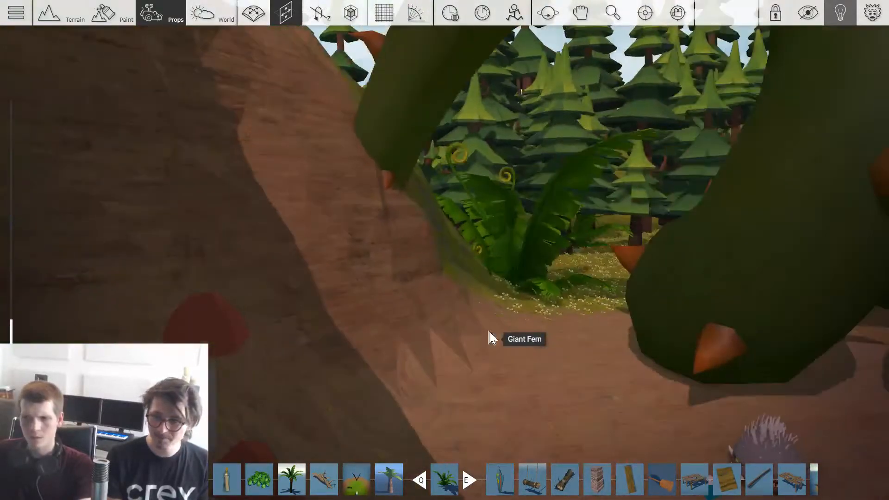
{"action": "key", "text": "s"}
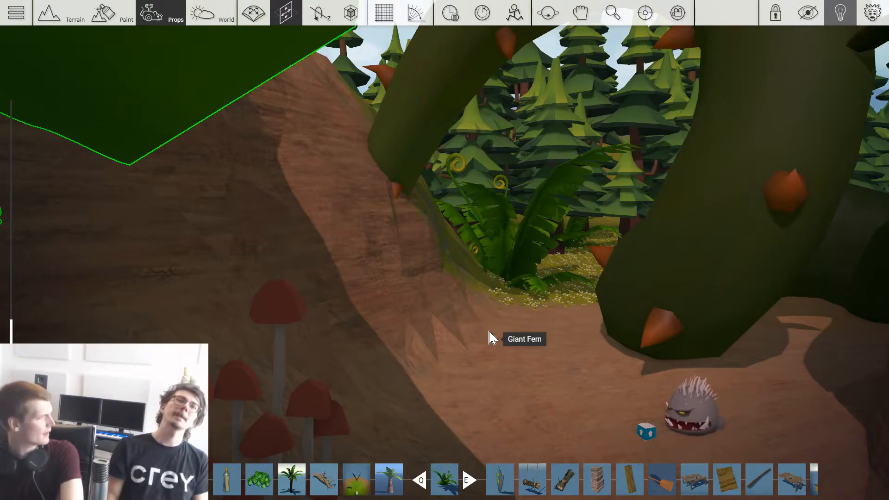
{"action": "key", "text": "s"}
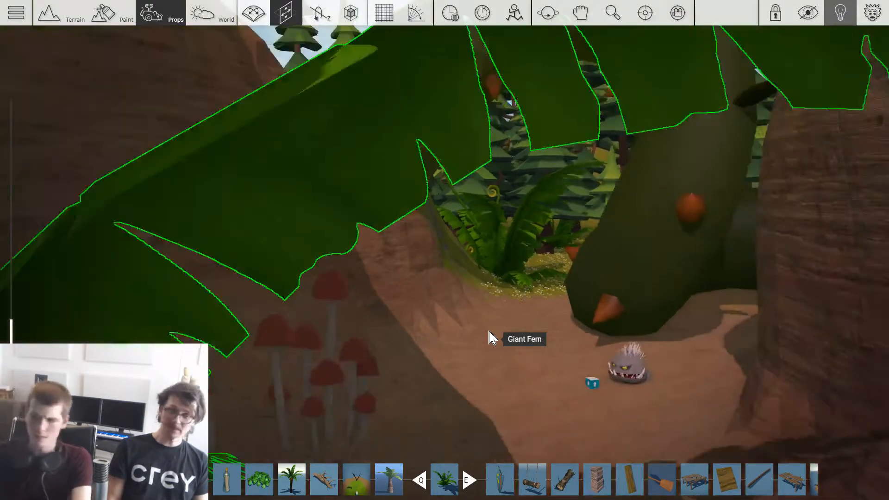
{"action": "key", "text": "s"}
{"action": "left_click_drag", "start_coordinate": [393, 356], "coordinate": [482, 327]}
{"action": "key", "text": "w"}
{"action": "key", "text": "w"}
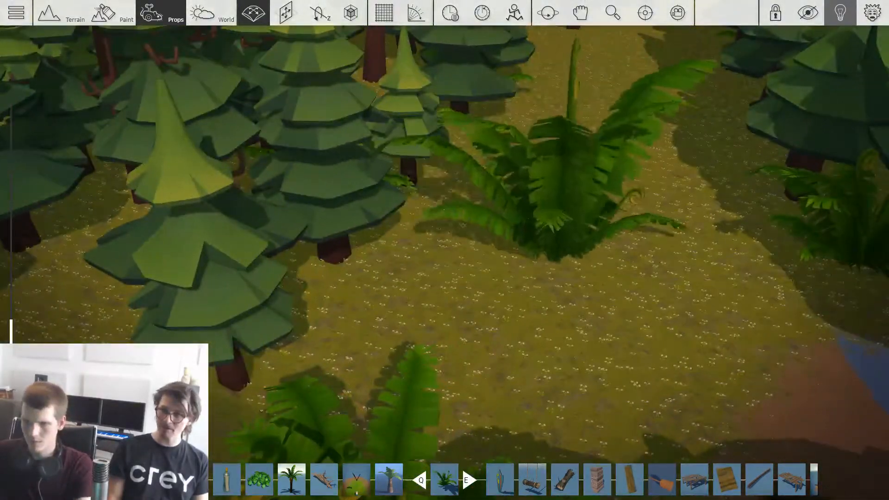
Step: Plant more giant ferns between the trees along both sides of the forest clearing
{"action": "key", "text": "space"}
{"action": "left_click_drag", "start_coordinate": [555, 185], "coordinate": [37, 232]}
{"action": "key", "text": "space"}
{"action": "key", "text": "space"}
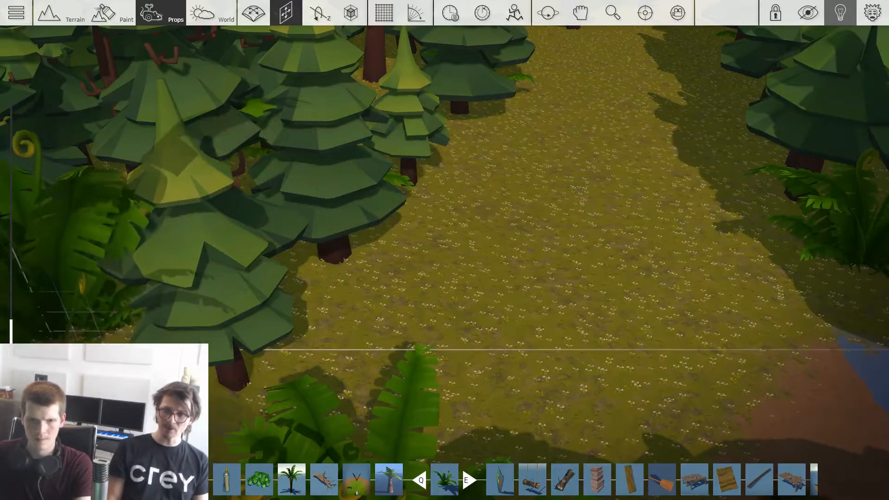
{"action": "key", "text": "w"}
{"action": "right_click_drag", "start_coordinate": [480, 313], "coordinate": [479, 208]}
{"action": "key", "text": "2"}
{"action": "key", "text": "s"}
{"action": "right_click_drag", "start_coordinate": [437, 319], "coordinate": [437, 393]}
{"action": "key", "text": "space"}
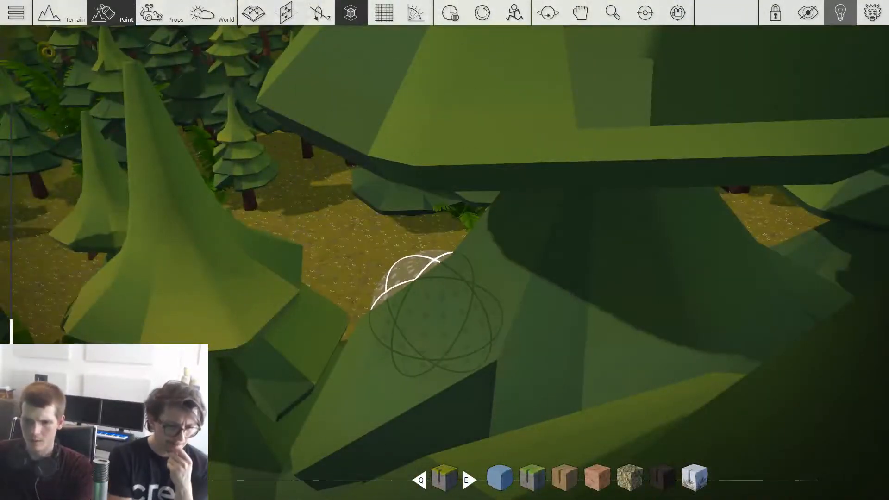
Step: Paint flowery grass over the blue and bare ground patches outside the cave entrance
{"action": "key", "text": "space"}
{"action": "key", "text": "d"}
{"action": "key", "text": "w"}
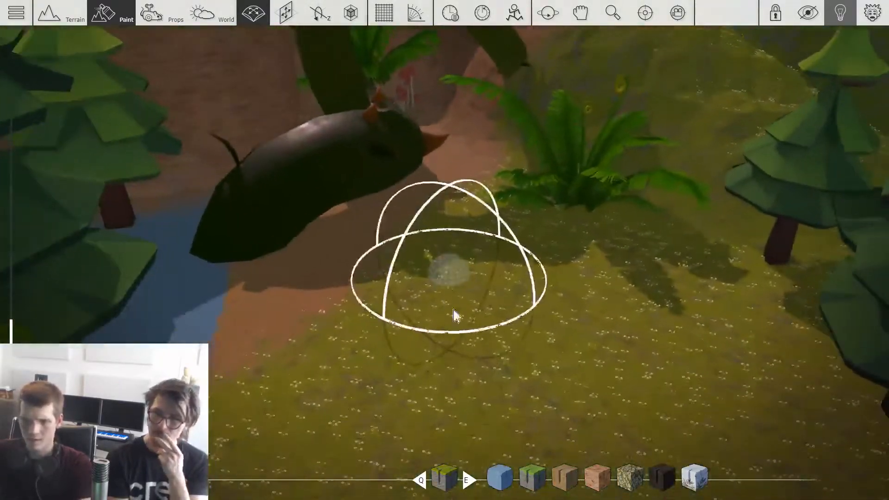
{"action": "right_click_drag", "start_coordinate": [456, 316], "coordinate": [371, 225]}
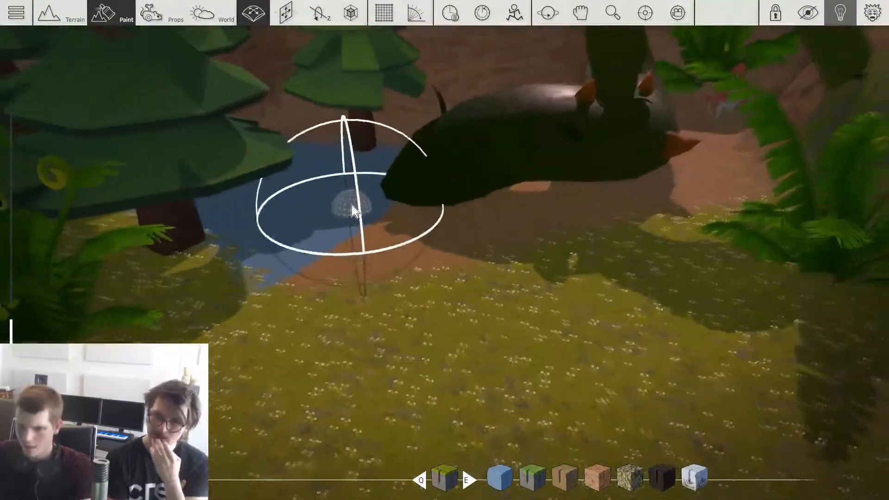
{"action": "key", "text": "e"}
{"action": "key", "text": "e"}
{"action": "key", "text": "q"}
{"action": "mouse_move", "coordinate": [222, 190]}
{"action": "left_mouse_down"}
{"action": "mouse_move", "coordinate": [410, 193]}
{"action": "mouse_move", "coordinate": [423, 273]}
{"action": "mouse_move", "coordinate": [526, 294]}
{"action": "mouse_move", "coordinate": [479, 285]}
{"action": "left_mouse_up"}
{"action": "key", "text": "s"}
{"action": "key", "text": "d"}
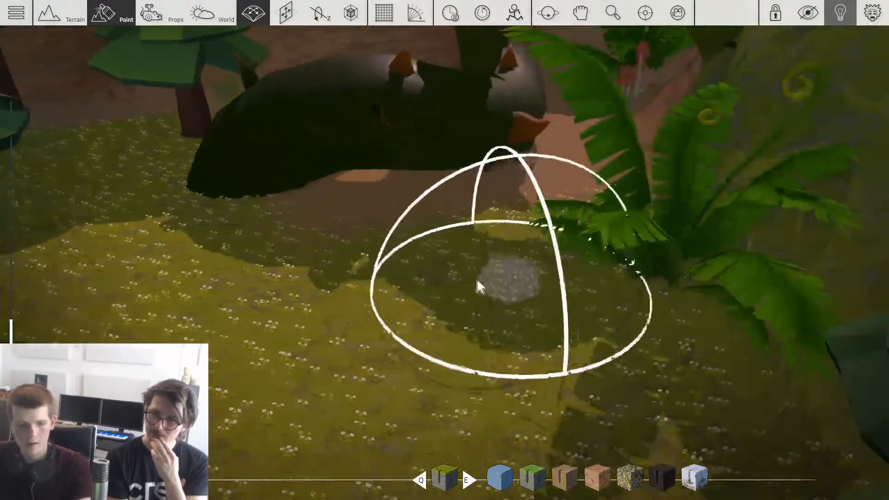
Step: Paint a winding reddish dirt path from the cave entrance through the forest between the trees
{"action": "key", "text": "w"}
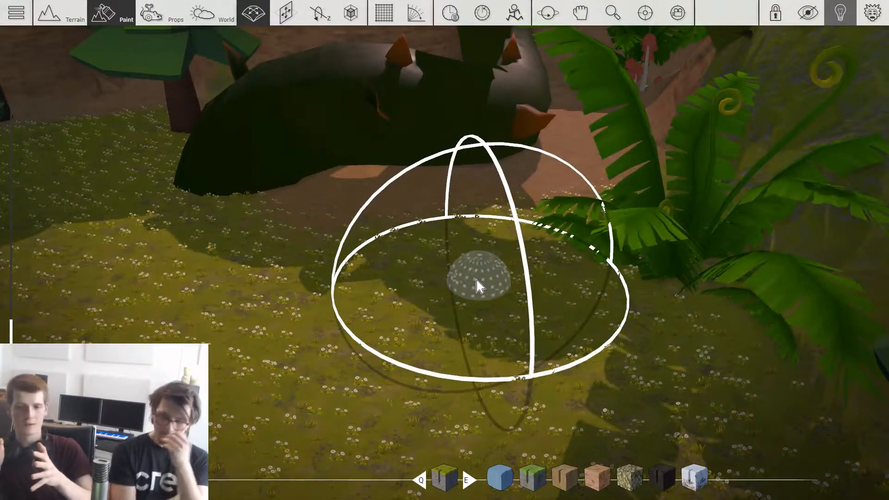
{"action": "key", "text": "e"}
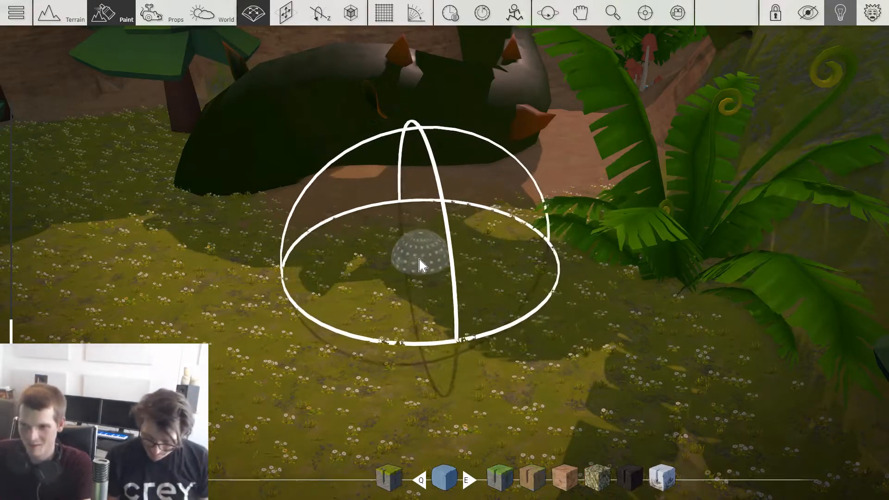
{"action": "key", "text": "e"}
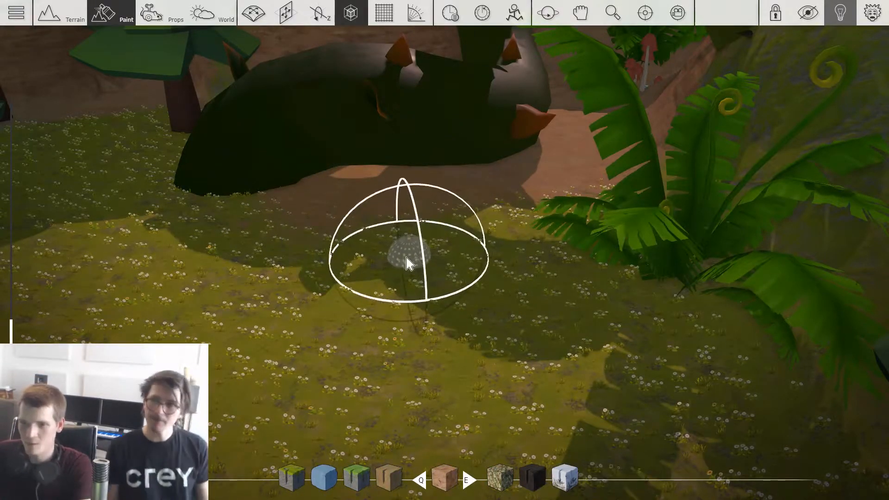
{"action": "mouse_move", "coordinate": [408, 296]}
{"action": "right_mouse_down"}
{"action": "mouse_move", "coordinate": [288, 352]}
{"action": "mouse_move", "coordinate": [280, 287]}
{"action": "right_mouse_up"}
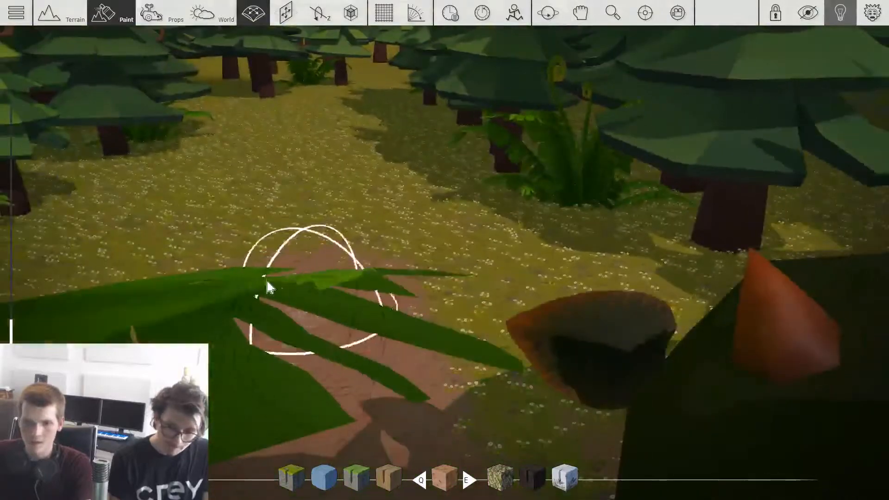
{"action": "key", "text": "a"}
{"action": "mouse_move", "coordinate": [298, 122]}
{"action": "left_mouse_down"}
{"action": "mouse_move", "coordinate": [362, 138]}
{"action": "mouse_move", "coordinate": [421, 72]}
{"action": "mouse_move", "coordinate": [436, 114]}
{"action": "mouse_move", "coordinate": [469, 102]}
{"action": "left_mouse_up"}
{"action": "key", "text": "w"}
{"action": "key", "text": "d"}
{"action": "key", "text": "s"}
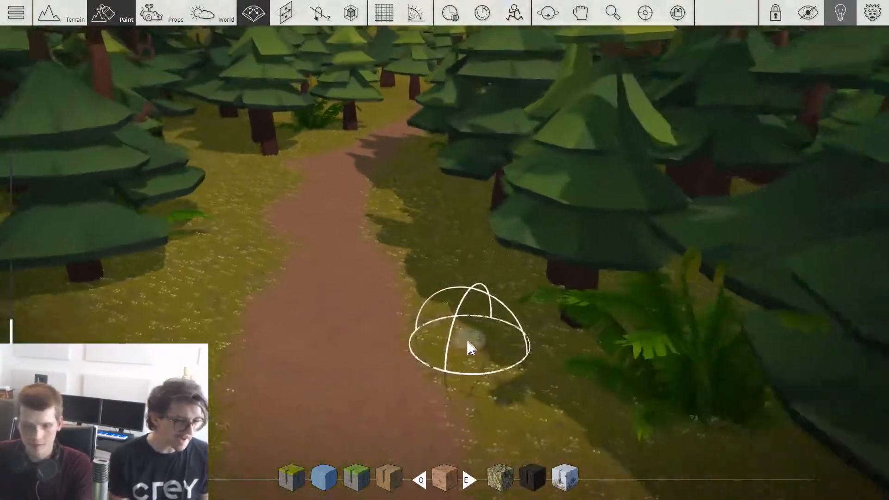
Step: Examine the ground and the painted dirt path through the forest from above in terrain mode
{"action": "key", "text": "F1"}
{"action": "key", "text": "Tab"}
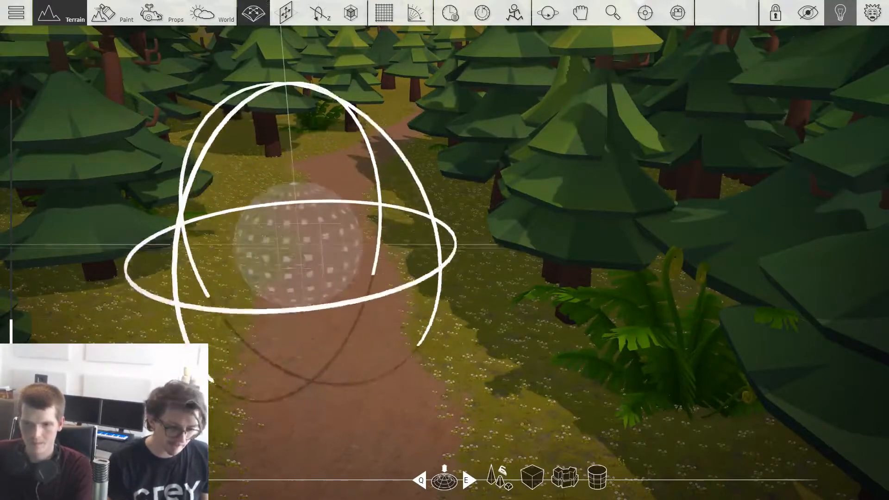
{"action": "right_click_drag", "start_coordinate": [298, 247], "coordinate": [299, 255]}
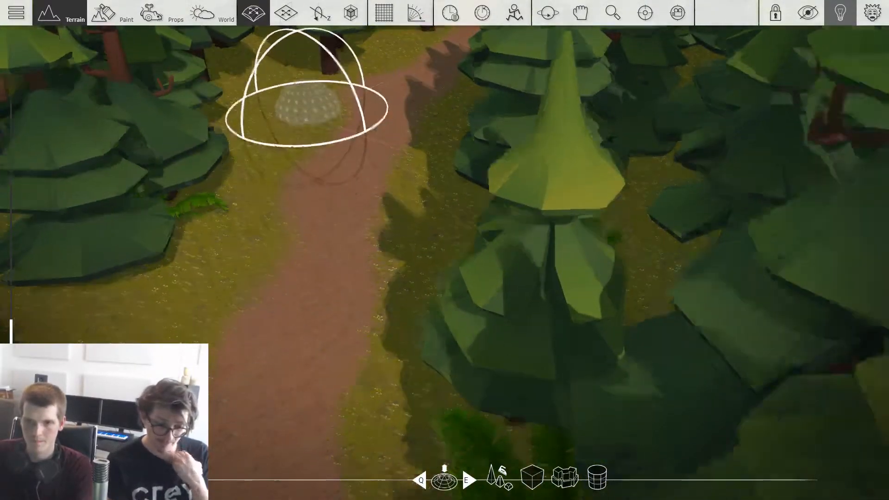
{"action": "key", "text": "s"}
{"action": "key", "text": "a"}
{"action": "key", "text": "Tab"}
{"action": "key", "text": "s"}
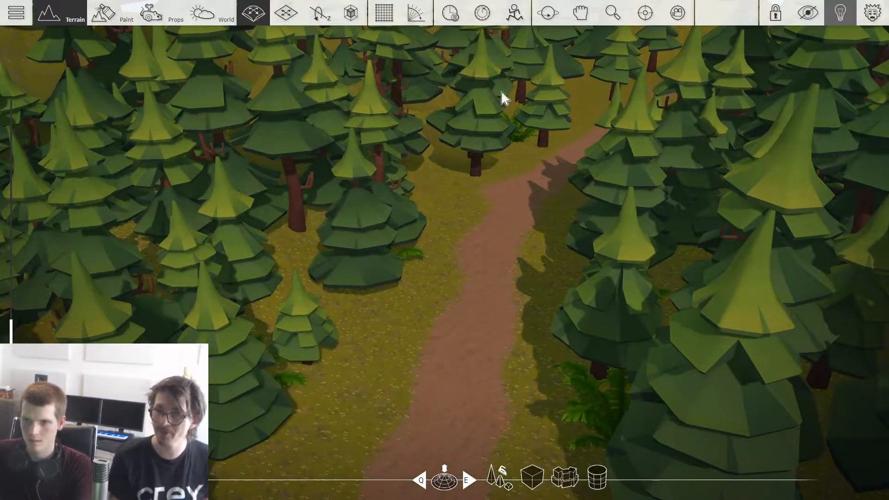
{"action": "key", "text": "w"}
{"action": "key", "text": "s"}
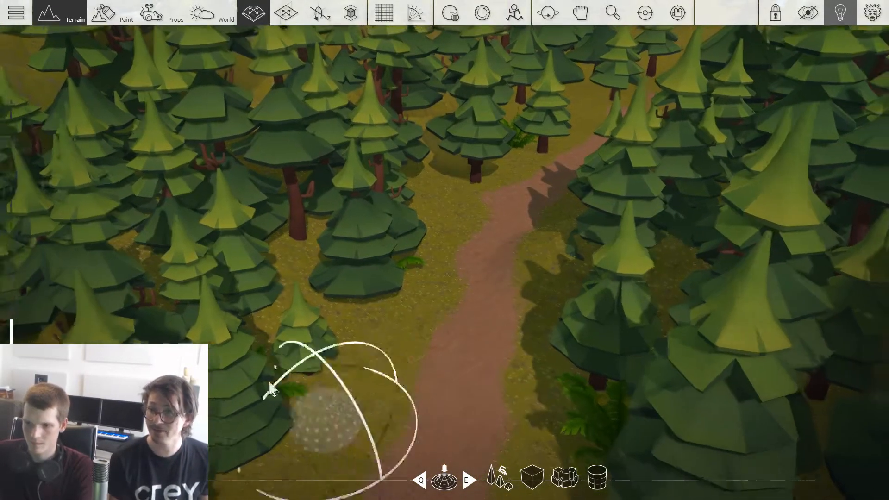
Step: Extend the reddish dirt path toward the hill beyond the trees and paint flowery grass along its sides
{"action": "right_click_drag", "start_coordinate": [441, 363], "coordinate": [348, 180]}
{"action": "key", "text": "w"}
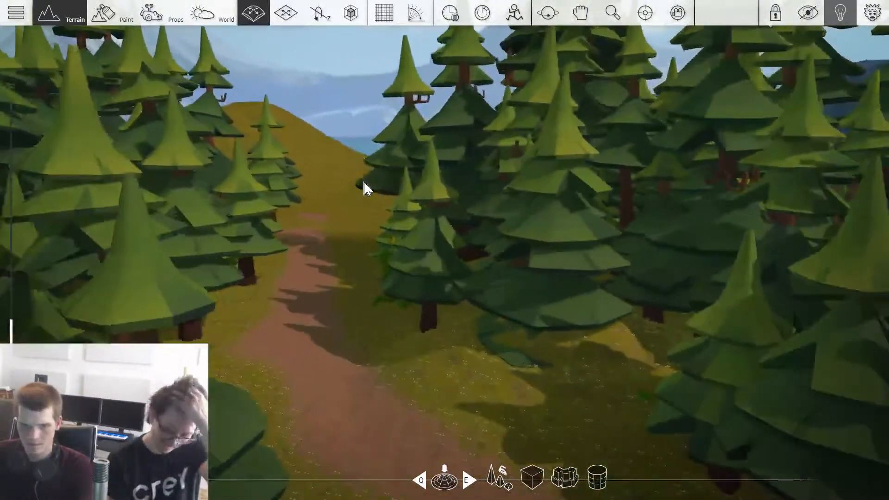
{"action": "key", "text": "w"}
{"action": "key", "text": "2"}
{"action": "key", "text": "w"}
{"action": "key", "text": "w"}
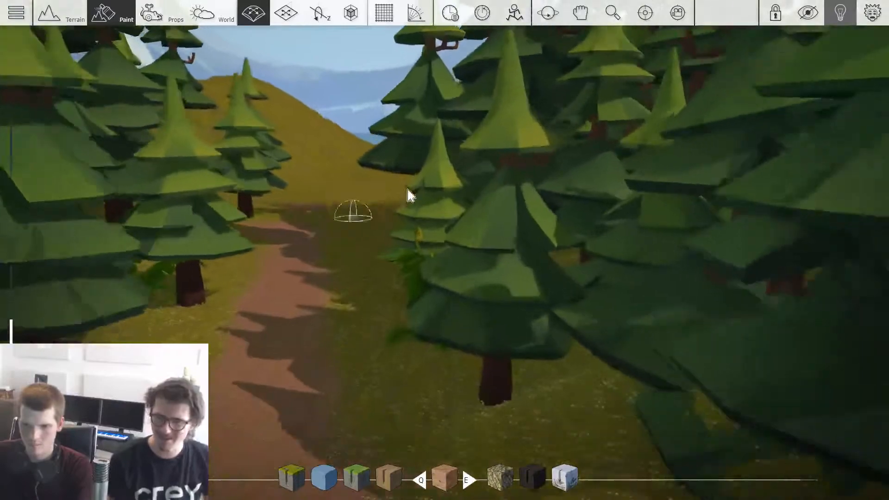
{"action": "key", "text": "q"}
{"action": "key", "text": "q"}
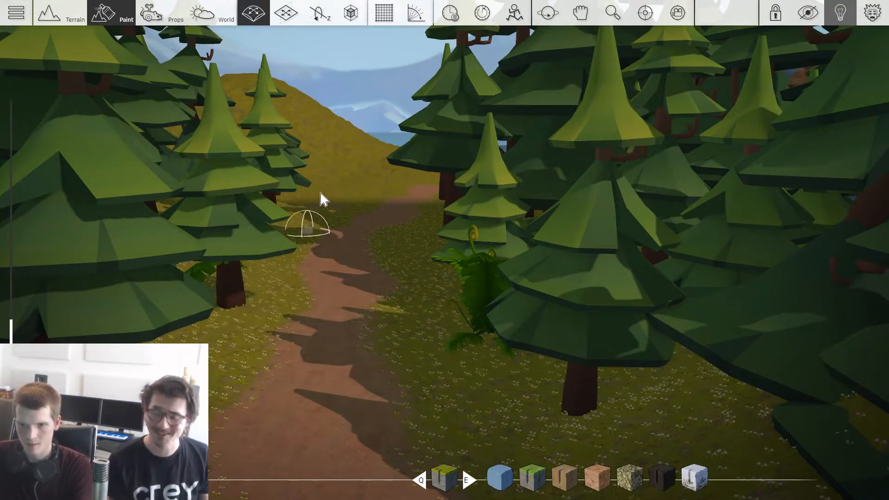
Step: Switch to prop placement with the leafy plant prop selected beside the forest path
{"action": "key", "text": "3"}
{"action": "key", "text": "w"}
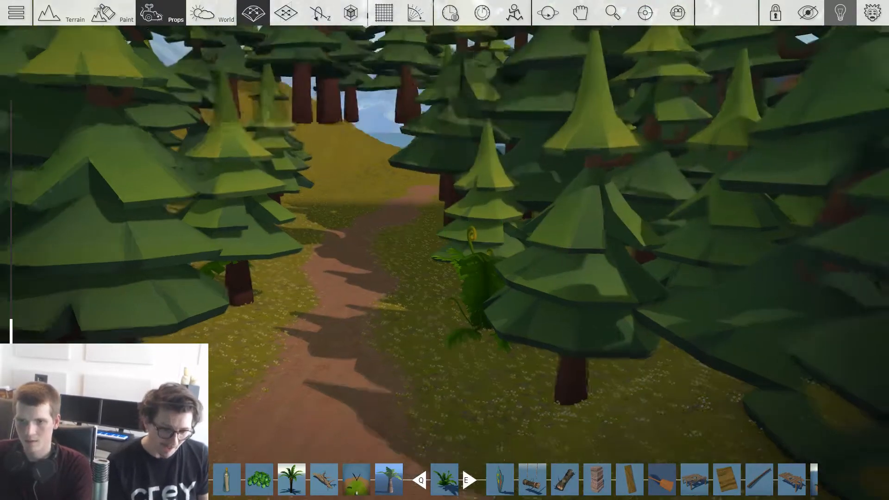
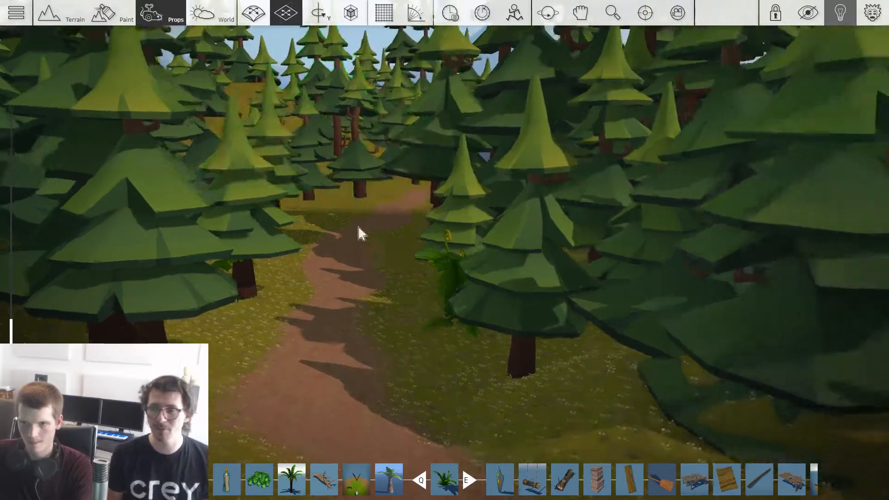
Step: Place the leafy fern prop among the trees beside the forest path
{"action": "right_click_drag", "start_coordinate": [359, 235], "coordinate": [176, 232]}
{"action": "mouse_move", "coordinate": [467, 294]}
{"action": "right_mouse_down"}
{"action": "mouse_move", "coordinate": [435, 313]}
{"action": "mouse_move", "coordinate": [510, 306]}
{"action": "mouse_move", "coordinate": [471, 308]}
{"action": "right_mouse_up"}
{"action": "scroll", "coordinate": [510, 307], "scroll_direction": "down", "scroll_amount": 3}
{"action": "scroll", "coordinate": [499, 302], "scroll_direction": "up", "scroll_amount": 4}
{"action": "scroll", "coordinate": [471, 307], "scroll_direction": "down", "scroll_amount": 4}
Step: Paint reddish dirt over the bare blue peak on the hill above the monster cave
{"action": "key", "text": "1"}
{"action": "mouse_move", "coordinate": [364, 155]}
{"action": "middle_mouse_down"}
{"action": "mouse_move", "coordinate": [353, 189]}
{"action": "mouse_move", "coordinate": [315, 214]}
{"action": "middle_mouse_up"}
{"action": "scroll", "coordinate": [278, 215], "scroll_direction": "up", "scroll_amount": 3}
{"action": "mouse_move", "coordinate": [302, 198]}
{"action": "right_mouse_down"}
{"action": "mouse_move", "coordinate": [359, 165]}
{"action": "mouse_move", "coordinate": [218, 139]}
{"action": "right_mouse_up"}
{"action": "right_click_drag", "start_coordinate": [303, 174], "coordinate": [354, 185]}
{"action": "right_click_drag", "start_coordinate": [130, 189], "coordinate": [452, 214]}
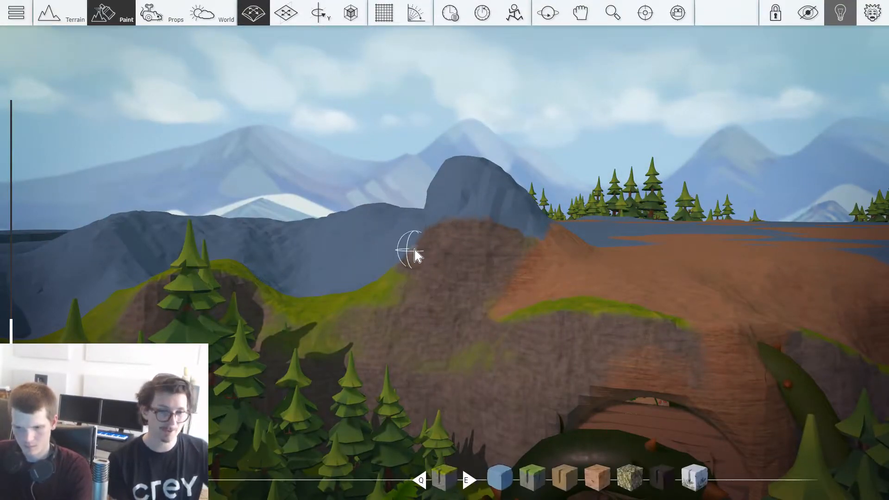
{"action": "key", "text": "1"}
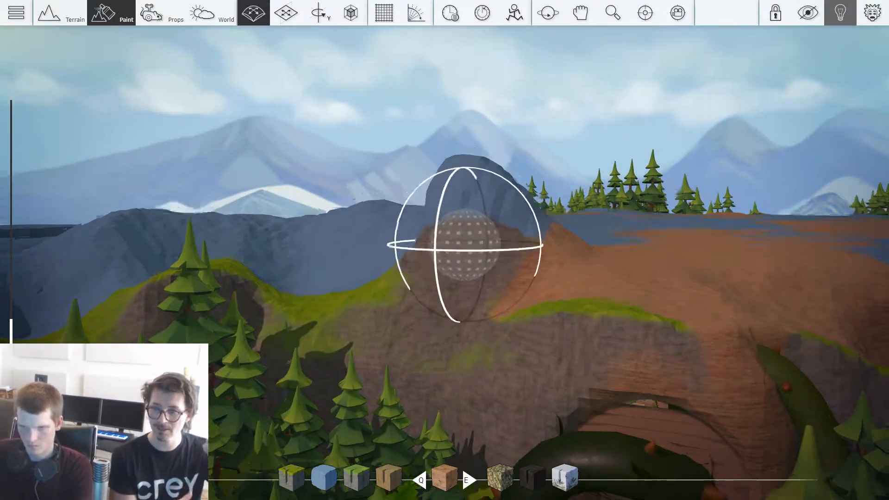
{"action": "right_click_drag", "start_coordinate": [467, 244], "coordinate": [526, 236]}
{"action": "left_click_drag", "start_coordinate": [526, 237], "coordinate": [430, 202]}
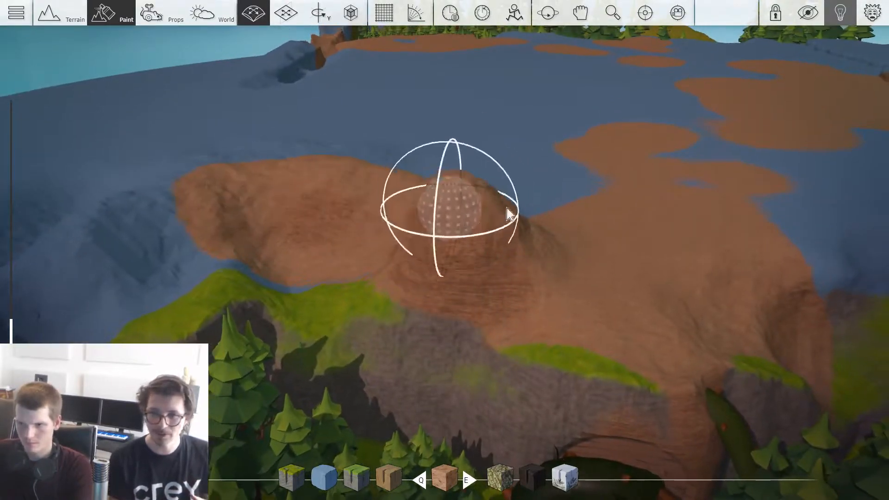
Step: Extend the reddish dirt across the bare slopes beside the peak above the cave
{"action": "mouse_move", "coordinate": [569, 225]}
{"action": "left_mouse_down"}
{"action": "mouse_move", "coordinate": [163, 234]}
{"action": "mouse_move", "coordinate": [346, 248]}
{"action": "mouse_move", "coordinate": [236, 256]}
{"action": "mouse_move", "coordinate": [253, 336]}
{"action": "mouse_move", "coordinate": [230, 325]}
{"action": "left_mouse_up"}
{"action": "key", "text": "a"}
{"action": "key", "text": "s"}
{"action": "right_click_drag", "start_coordinate": [425, 237], "coordinate": [470, 284]}
{"action": "key", "text": "d"}
Step: Paint the grassy cliff material over the peak, its surrounding slopes and the ridge beside the cave
{"action": "key", "text": "q"}
{"action": "key", "text": "q"}
{"action": "key", "text": "q"}
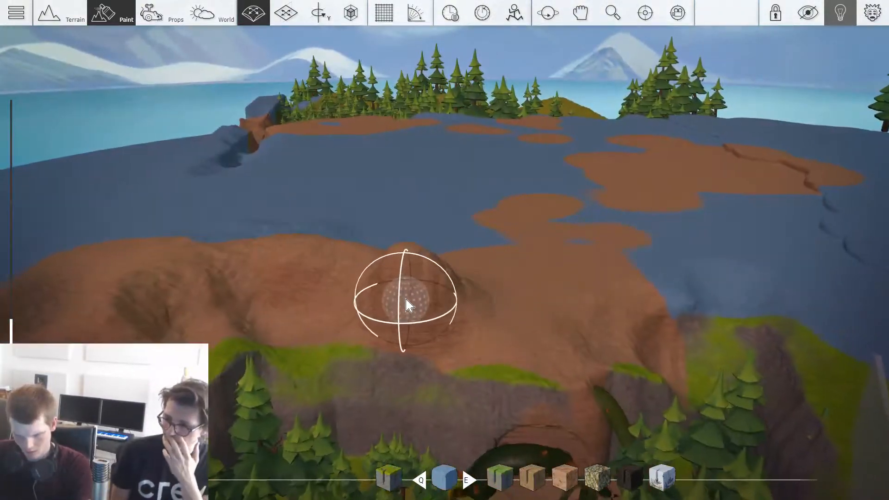
{"action": "key", "text": "e"}
{"action": "key", "text": "w"}
{"action": "mouse_move", "coordinate": [363, 366]}
{"action": "left_mouse_down"}
{"action": "mouse_move", "coordinate": [365, 250]}
{"action": "mouse_move", "coordinate": [180, 290]}
{"action": "mouse_move", "coordinate": [347, 332]}
{"action": "left_mouse_up"}
{"action": "key", "text": "c"}
{"action": "key", "text": "d"}
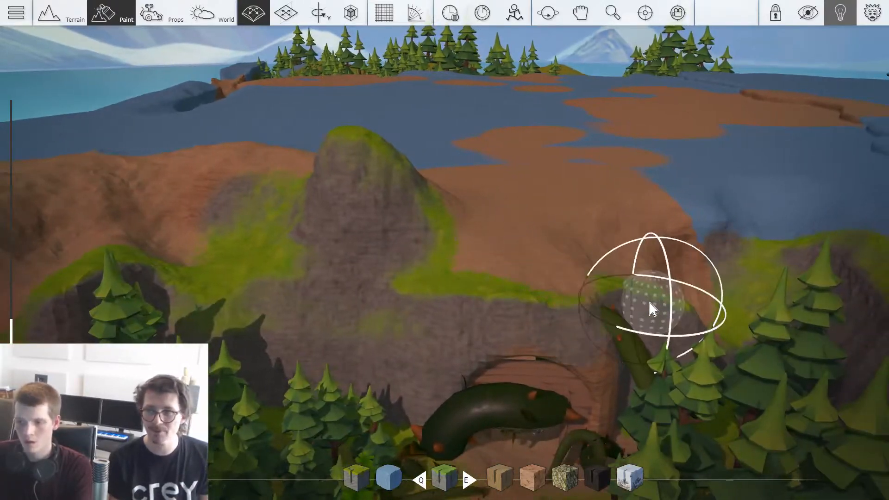
{"action": "key", "text": "d"}
Step: Paint the rock face around the arched cave entrance with reddish dirt
{"action": "key", "text": "q"}
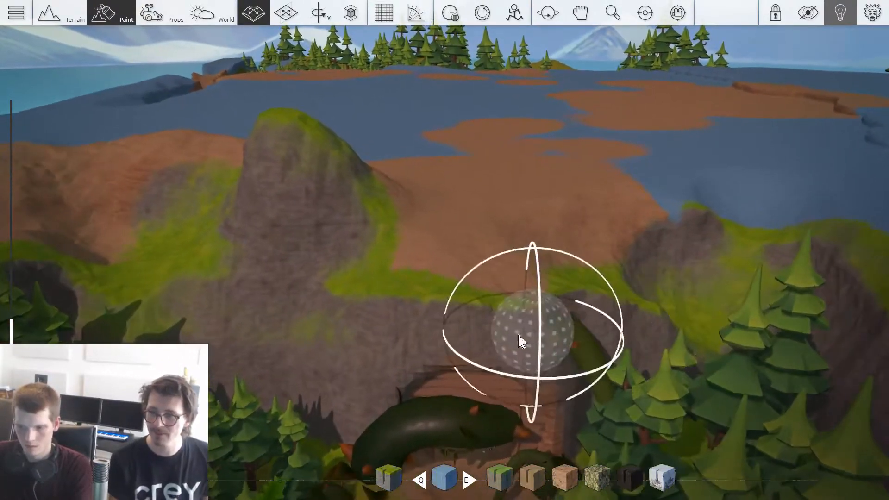
{"action": "key", "text": "e"}
{"action": "key", "text": "e"}
{"action": "key", "text": "e"}
{"action": "key", "text": "Tab"}
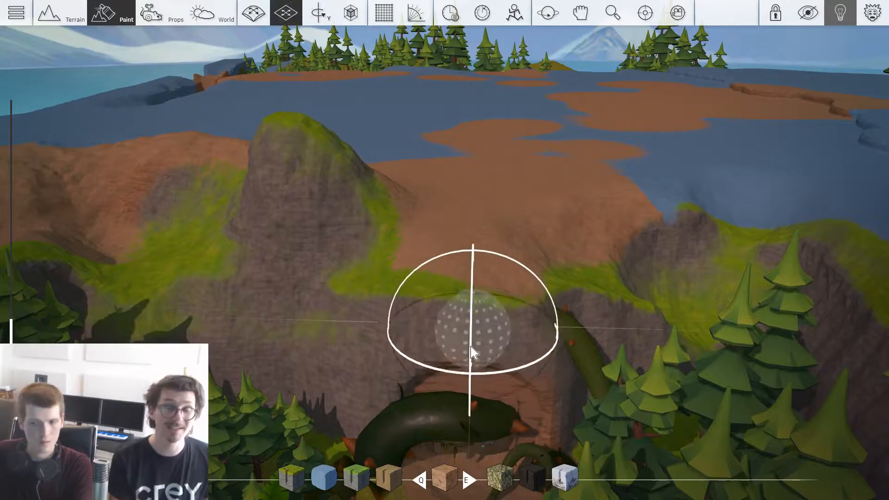
{"action": "key", "text": "s"}
{"action": "key", "text": "Tab"}
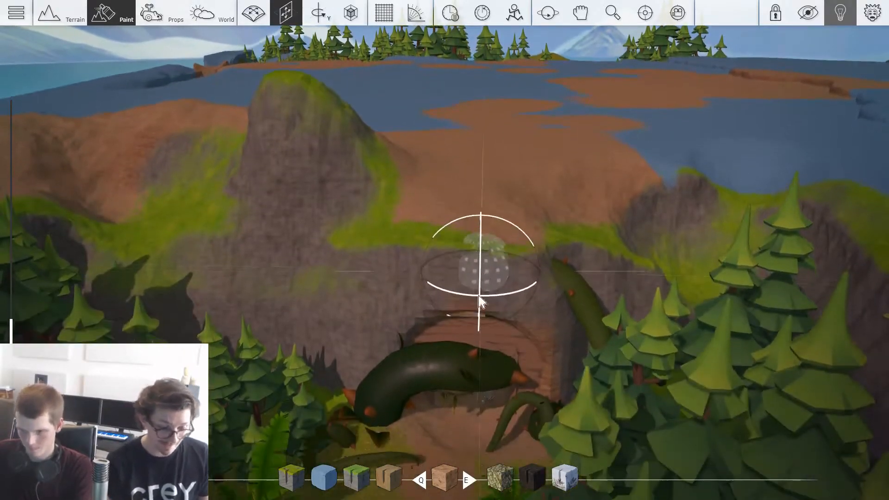
{"action": "key", "text": "w"}
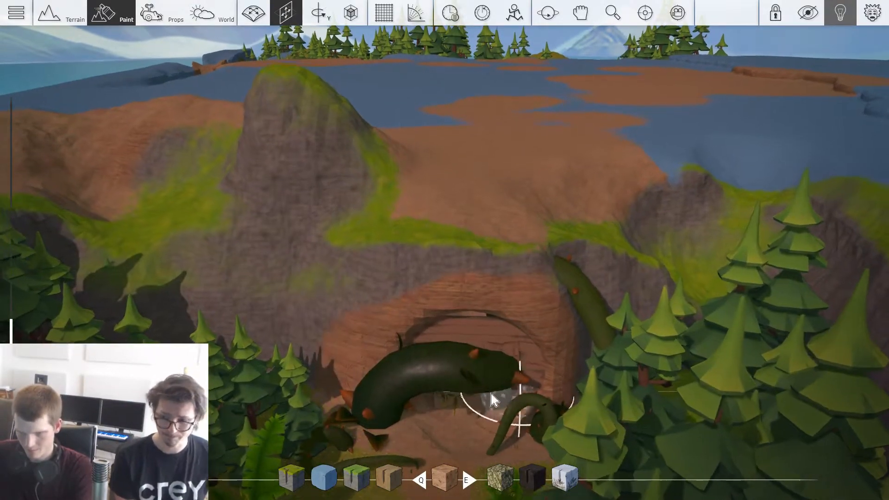
{"action": "key", "text": "s"}
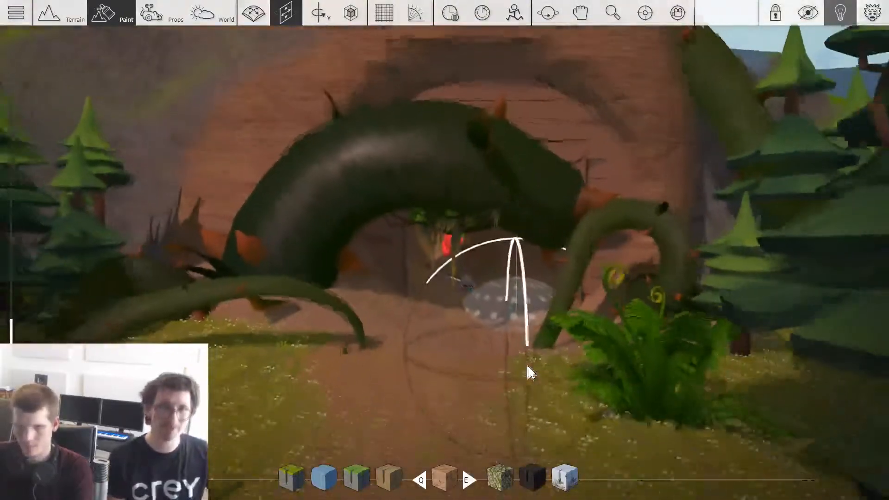
Step: Examine the cave, the hills above it and the forest path from different sides in prop mode
{"action": "key", "text": "3"}
{"action": "key", "text": "w"}
{"action": "key", "text": "w"}
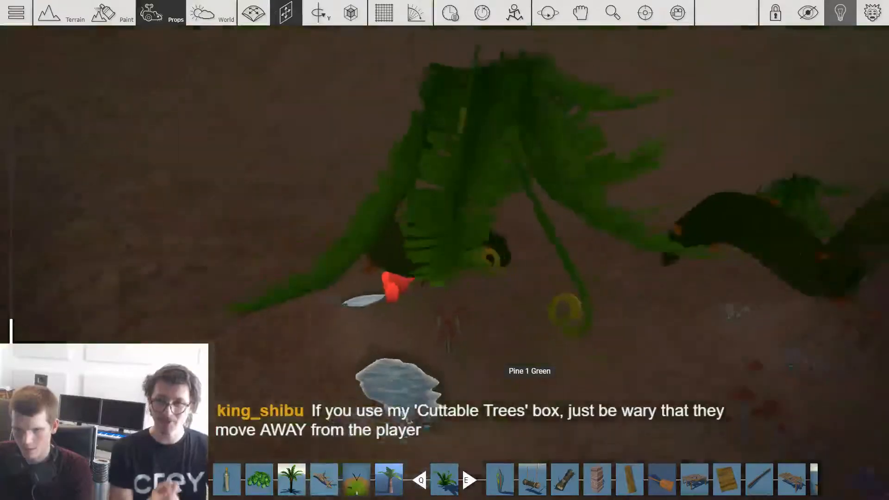
{"action": "key", "text": "s"}
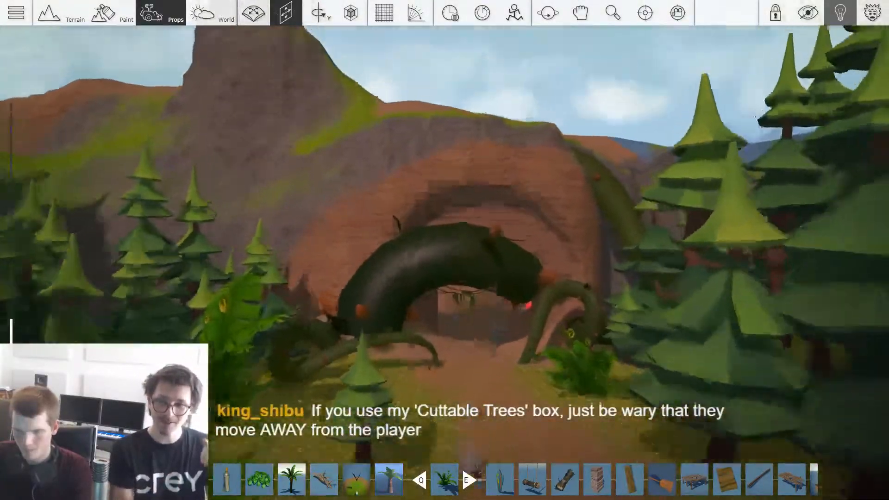
{"action": "key", "text": "w"}
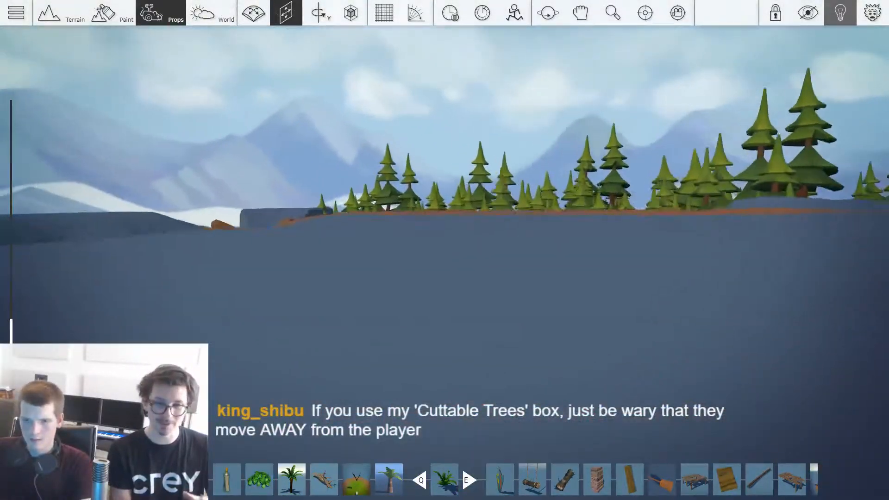
{"action": "key", "text": "w"}
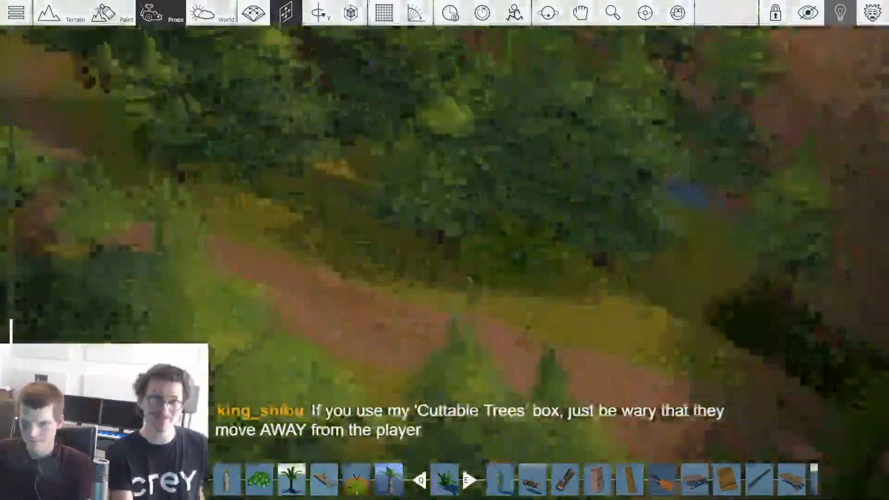
{"action": "key", "text": "w"}
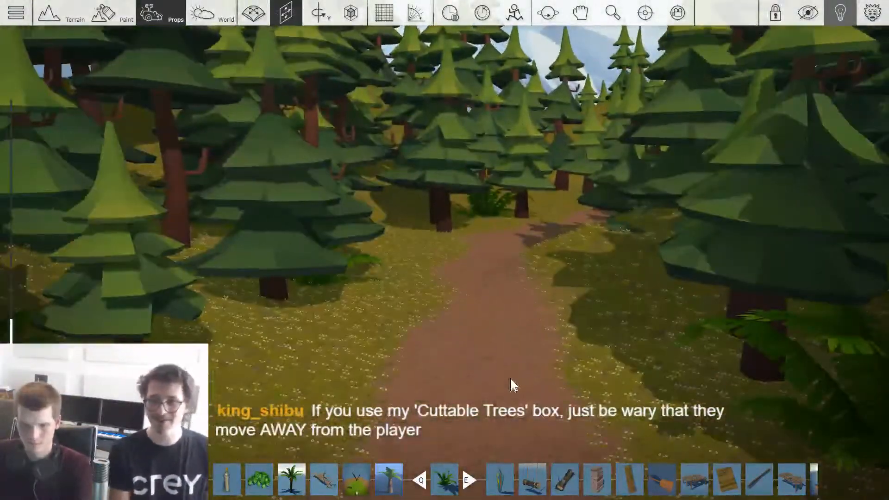
{"action": "key", "text": "Tab"}
{"action": "key", "text": "Tab"}
{"action": "right_click_drag", "start_coordinate": [240, 173], "coordinate": [451, 252]}
{"action": "key", "text": "s"}
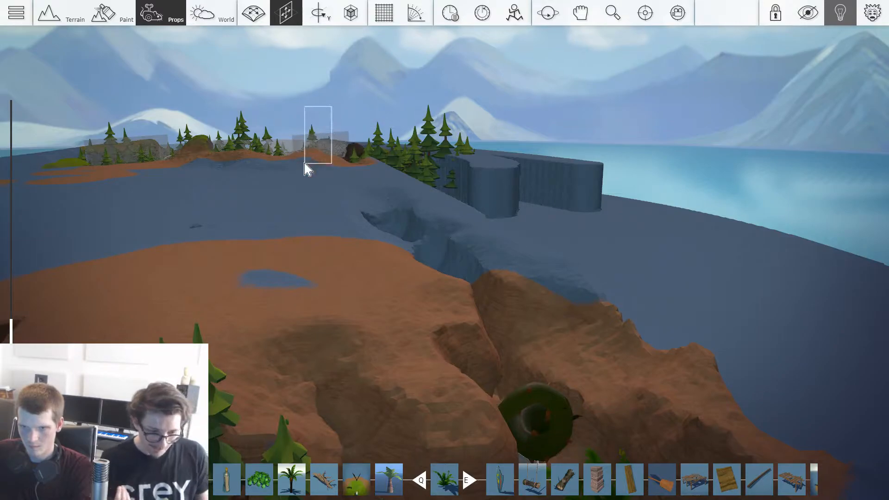
{"action": "key", "text": "w"}
{"action": "right_click_drag", "start_coordinate": [382, 94], "coordinate": [384, 98]}
{"action": "key", "text": "s"}
{"action": "key", "text": "s"}
{"action": "right_click_drag", "start_coordinate": [462, 306], "coordinate": [506, 311]}
{"action": "key", "text": "w"}
Step: Choose the Cuttable Trees box from all available boxes in the prop library and place it on the forest path
{"action": "key", "text": "Tab"}
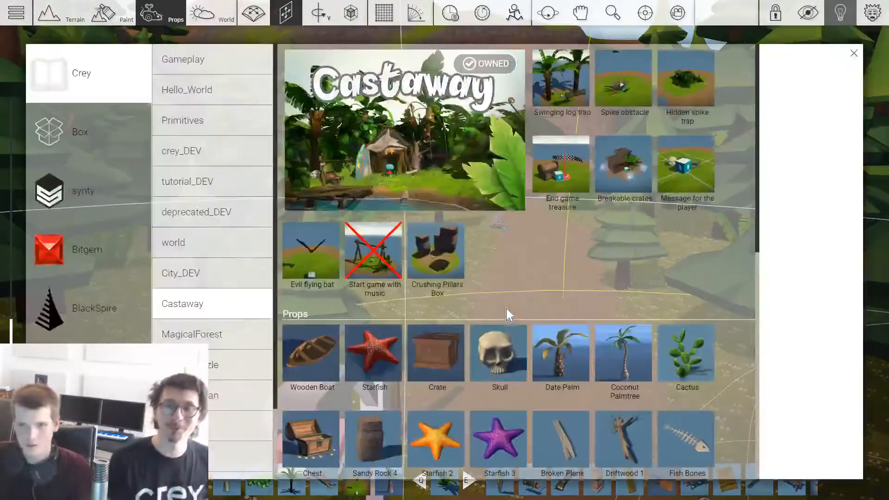
{"action": "left_click", "coordinate": [105, 127]}
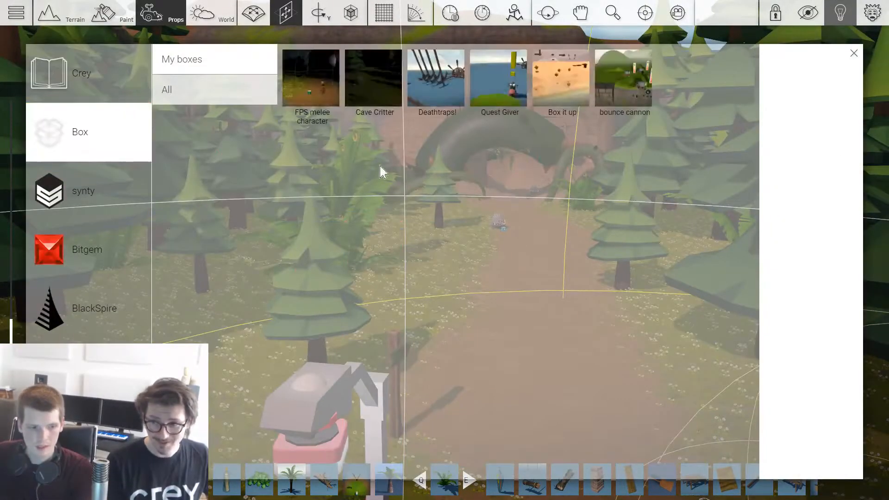
{"action": "left_click", "coordinate": [195, 96]}
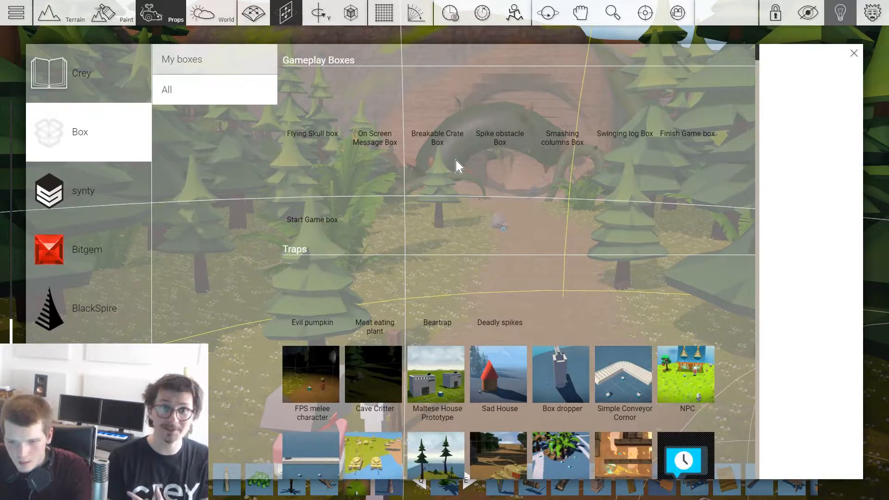
{"action": "scroll", "coordinate": [456, 165], "scroll_direction": "down", "scroll_amount": 2}
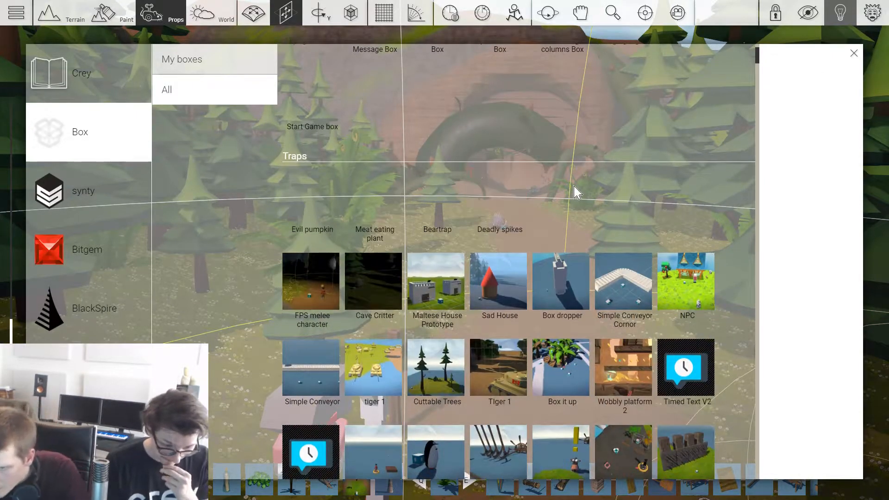
{"action": "scroll", "coordinate": [576, 191], "scroll_direction": "down", "scroll_amount": 2}
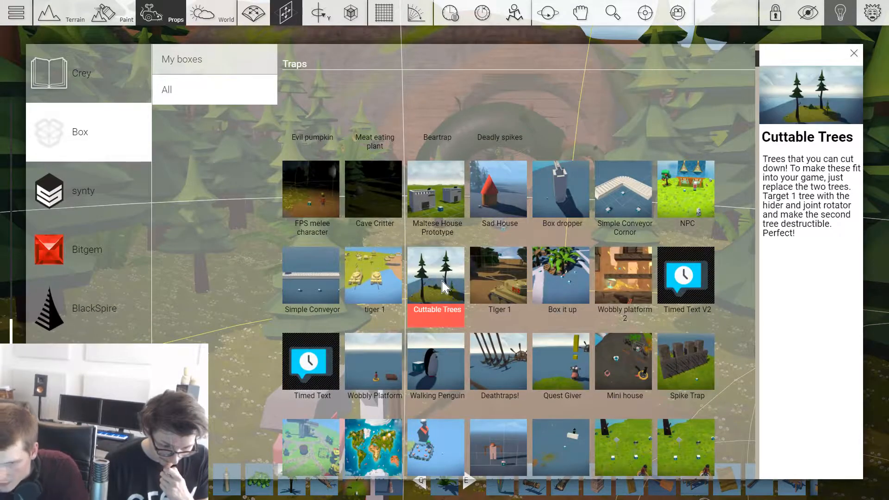
{"action": "left_click", "coordinate": [438, 295]}
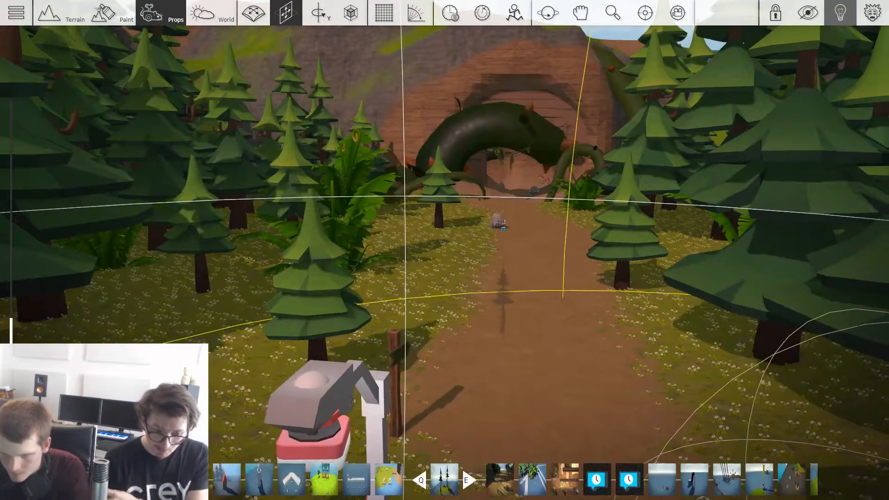
{"action": "key", "text": "1"}
{"action": "scroll", "coordinate": [496, 278], "scroll_direction": "down", "scroll_amount": 3}
Step: Playtest the level, chop at the cuttable tree on the path with the axe, and return to editing
{"action": "key", "text": "w"}
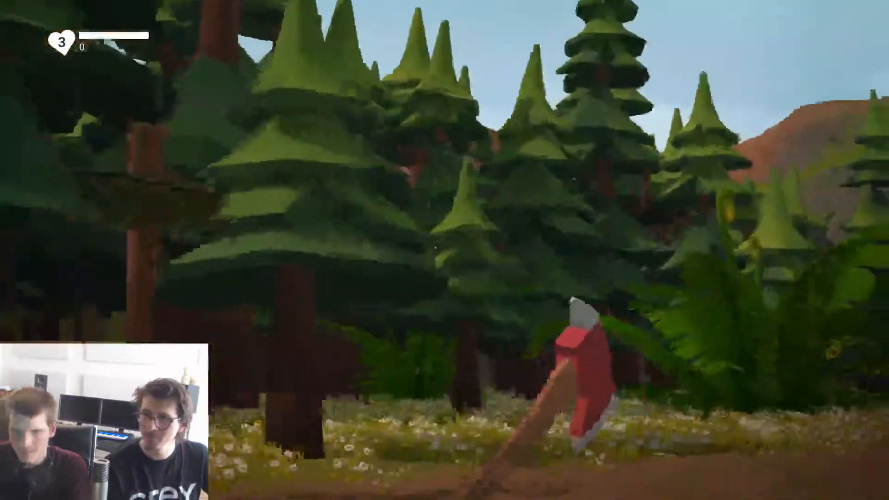
{"action": "key", "text": "w"}
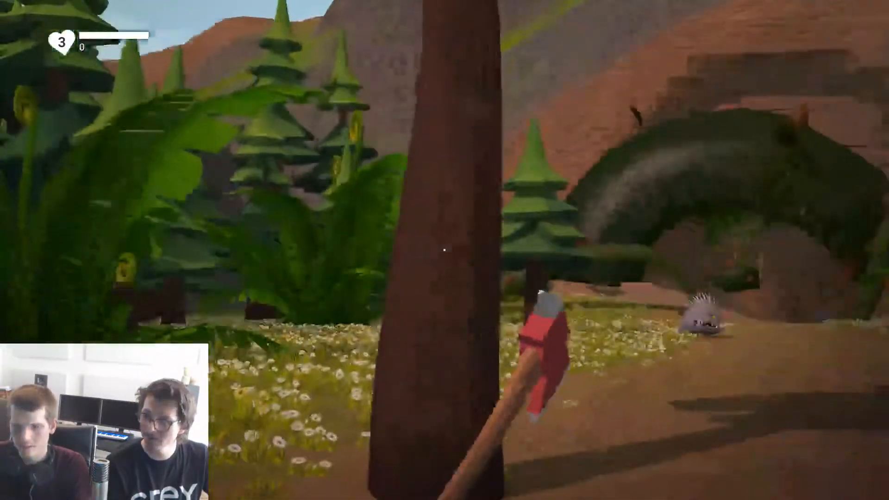
{"action": "left_click", "coordinate": [444, 250]}
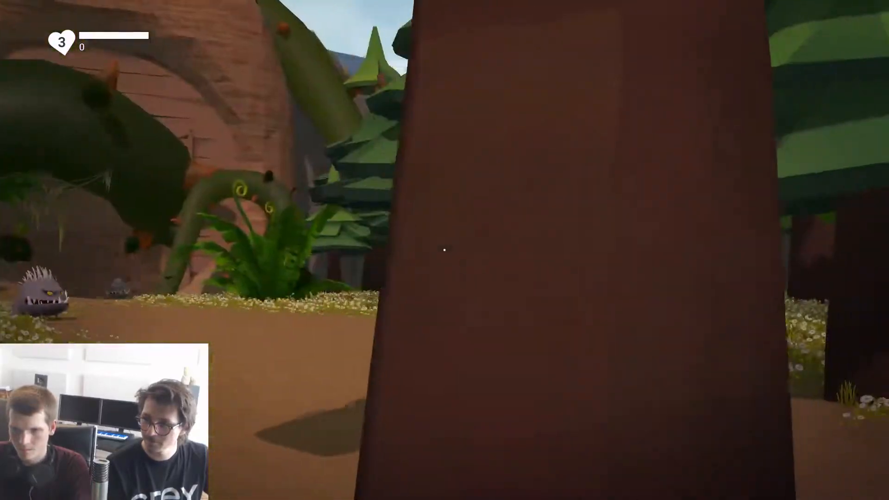
{"action": "left_click", "coordinate": [445, 250]}
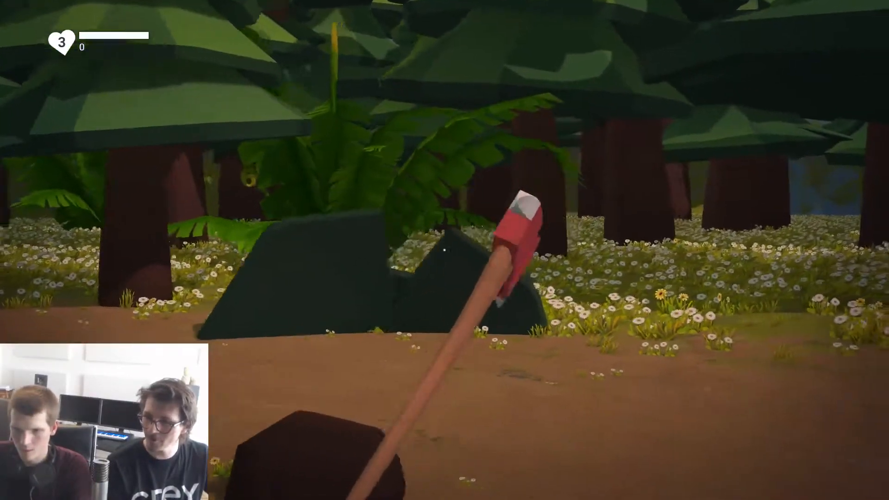
{"action": "key", "text": "w"}
{"action": "left_click", "coordinate": [444, 250]}
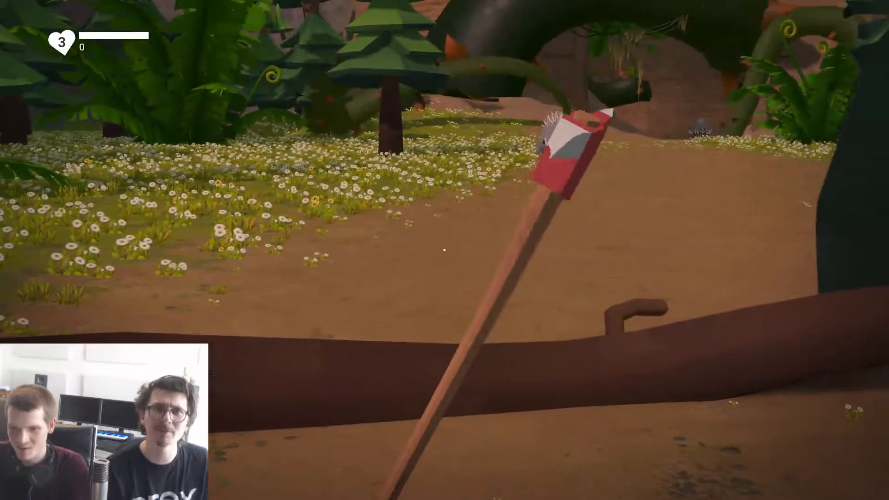
{"action": "key", "text": "w"}
{"action": "left_click", "coordinate": [445, 250]}
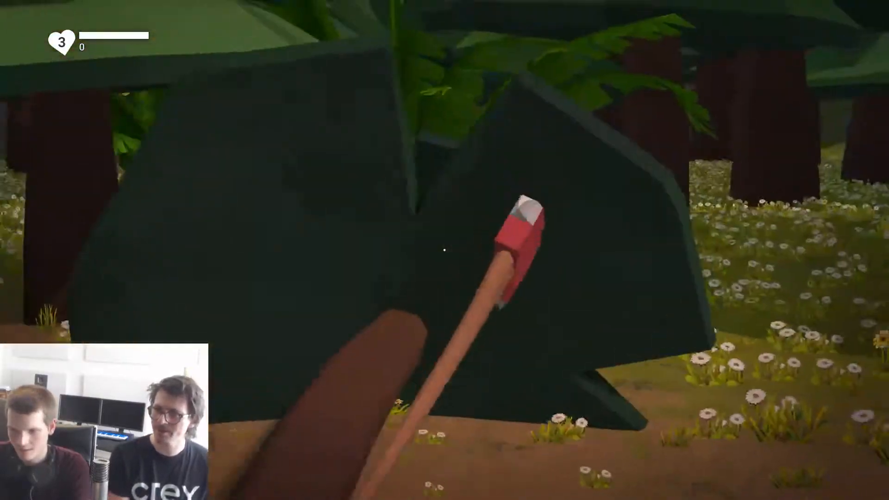
{"action": "key", "text": "w"}
{"action": "key", "text": "w"}
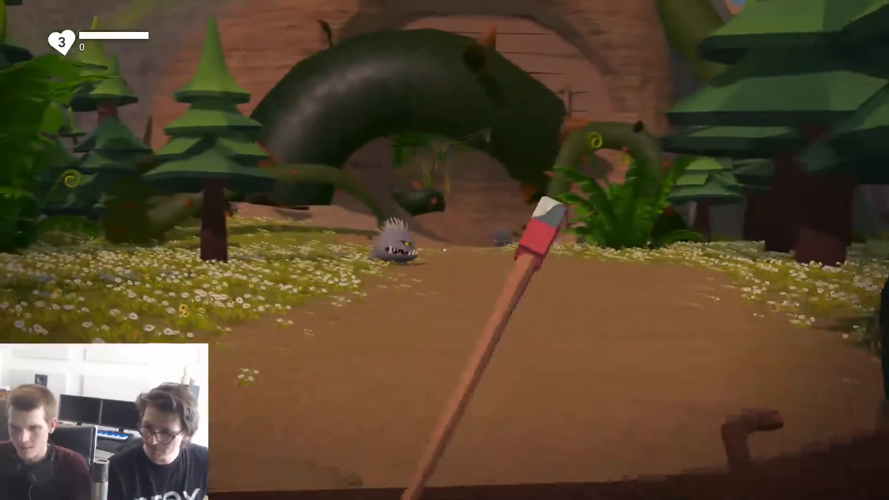
{"action": "key", "text": "Escape"}
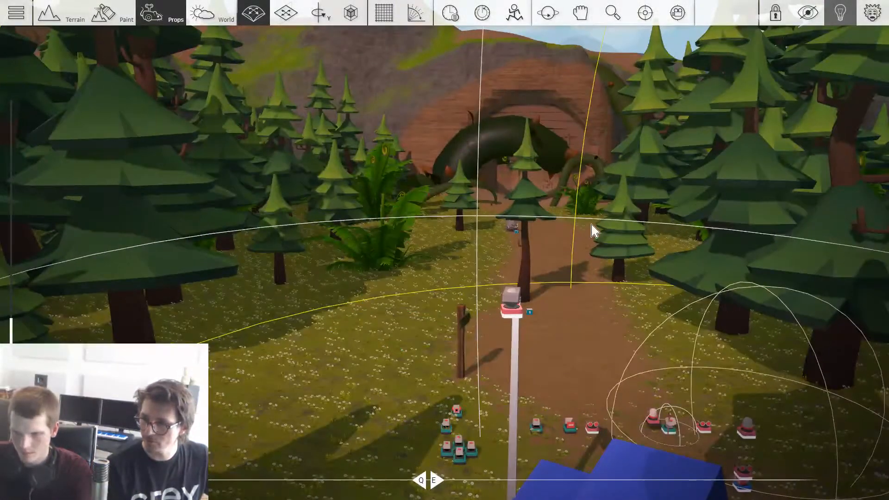
Step: Move the cuttable tree to the path in front of the cave entrance and duplicate it beside the original
{"action": "scroll", "coordinate": [584, 211], "scroll_direction": "down", "scroll_amount": 4}
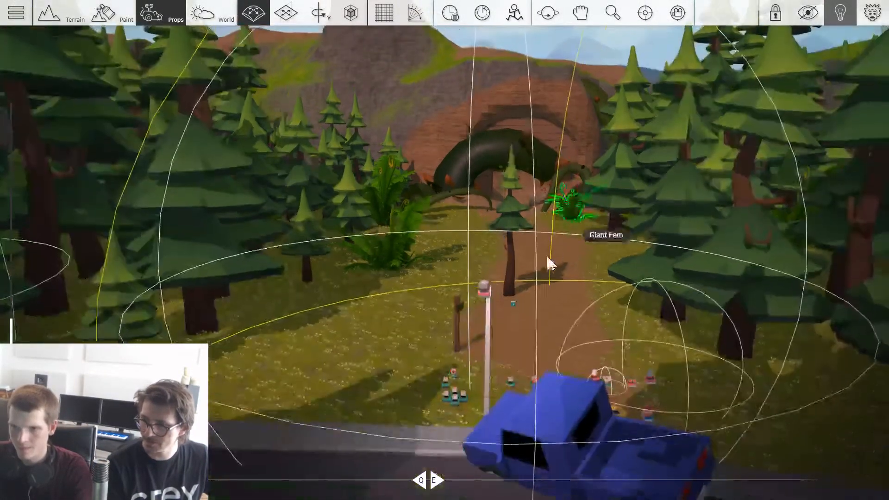
{"action": "scroll", "coordinate": [553, 255], "scroll_direction": "up", "scroll_amount": 4}
{"action": "key", "text": "w"}
{"action": "left_click_drag", "start_coordinate": [519, 323], "coordinate": [535, 299]}
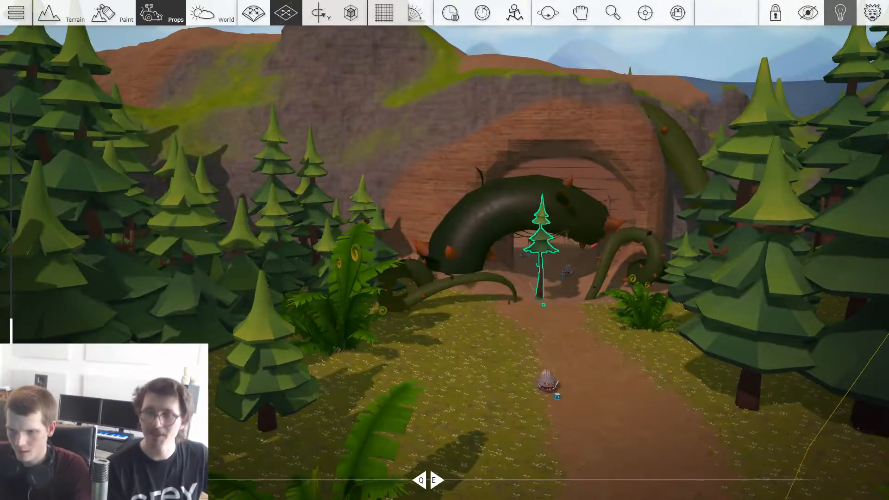
{"action": "key", "text": "w"}
{"action": "key", "text": "d"}
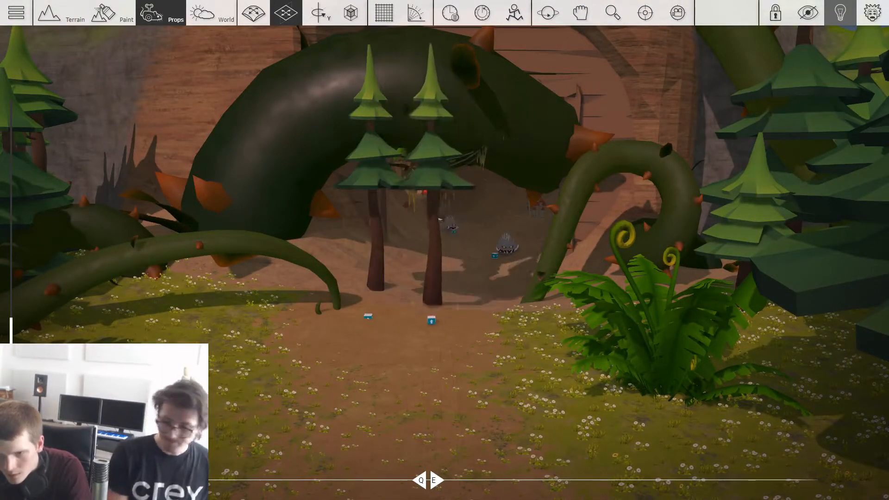
Step: Place further copies of the cuttable tree across the path near the cave entrance
{"action": "mouse_move", "coordinate": [431, 297]}
{"action": "left_mouse_down", "text": "alt"}
{"action": "mouse_move", "coordinate": [502, 273]}
{"action": "mouse_move", "coordinate": [486, 268]}
{"action": "mouse_move", "coordinate": [485, 282]}
{"action": "mouse_move", "coordinate": [509, 362]}
{"action": "left_mouse_up", "text": "alt"}
{"action": "key", "text": "s"}
{"action": "left_click_drag", "start_coordinate": [494, 319], "coordinate": [318, 356], "text": "alt"}
{"action": "mouse_move", "coordinate": [323, 324]}
{"action": "left_mouse_down", "text": "alt"}
{"action": "mouse_move", "coordinate": [487, 361]}
{"action": "mouse_move", "coordinate": [446, 361]}
{"action": "mouse_move", "coordinate": [551, 340]}
{"action": "mouse_move", "coordinate": [222, 324]}
{"action": "mouse_move", "coordinate": [417, 375]}
{"action": "mouse_move", "coordinate": [340, 301]}
{"action": "mouse_move", "coordinate": [579, 320]}
{"action": "mouse_move", "coordinate": [461, 326]}
{"action": "mouse_move", "coordinate": [337, 287]}
{"action": "mouse_move", "coordinate": [423, 283]}
{"action": "mouse_move", "coordinate": [362, 319]}
{"action": "left_mouse_up", "text": "alt"}
Step: Place more cuttable tree copies along both sides of the path back to the road with the blue truck
{"action": "key", "text": "s"}
{"action": "key", "text": "a"}
{"action": "key", "text": "s"}
{"action": "key", "text": "s"}
{"action": "key", "text": "s"}
{"action": "key", "text": "s"}
{"action": "key", "text": "a"}
{"action": "left_click", "coordinate": [324, 394]}
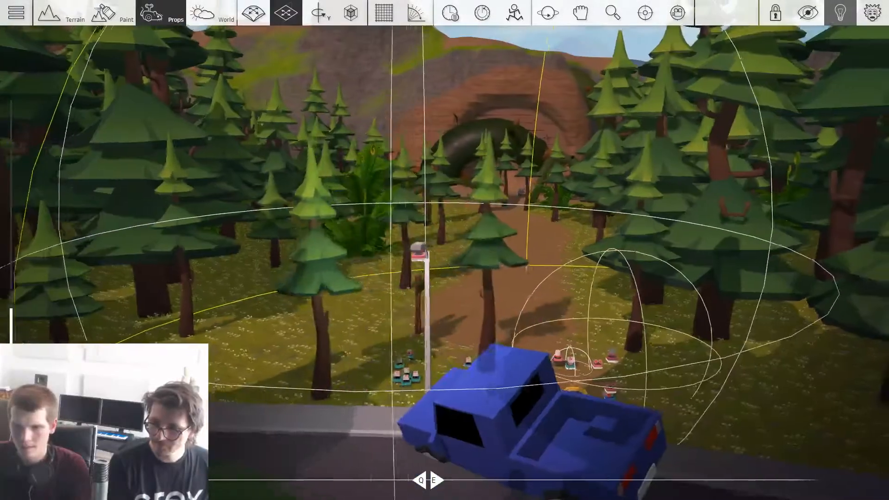
{"action": "key", "text": "Escape"}
{"action": "key", "text": "w"}
{"action": "key", "text": "d"}
{"action": "key", "text": "w"}
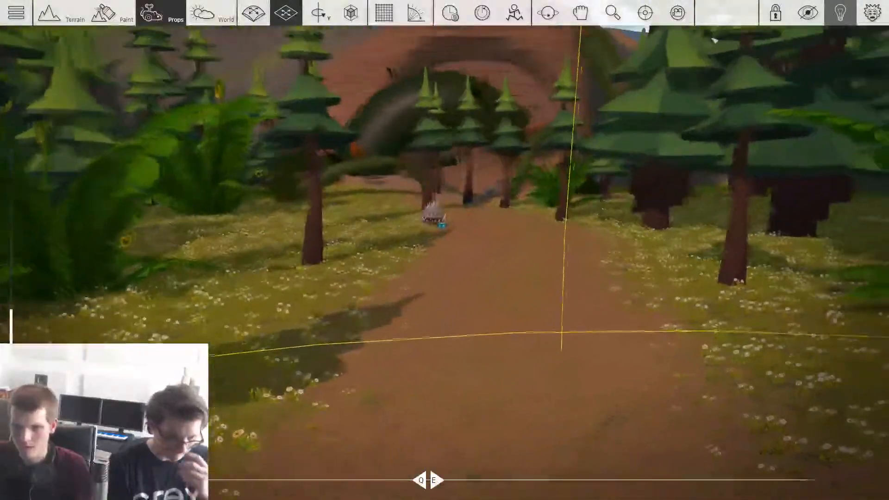
Step: Browse the prop library and pick the Lantern street prop from Bitgem's Castle pack
{"action": "key", "text": "s"}
{"action": "key", "text": "Tab"}
{"action": "key", "text": "Tab"}
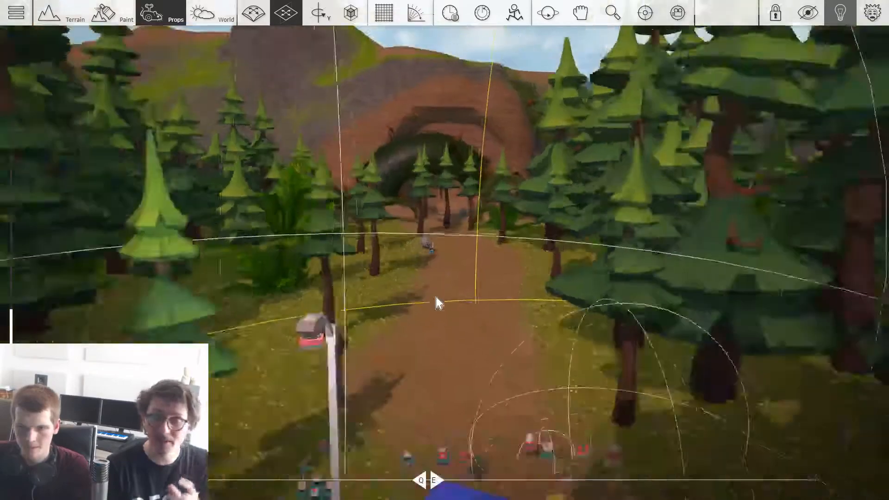
{"action": "key", "text": "Tab"}
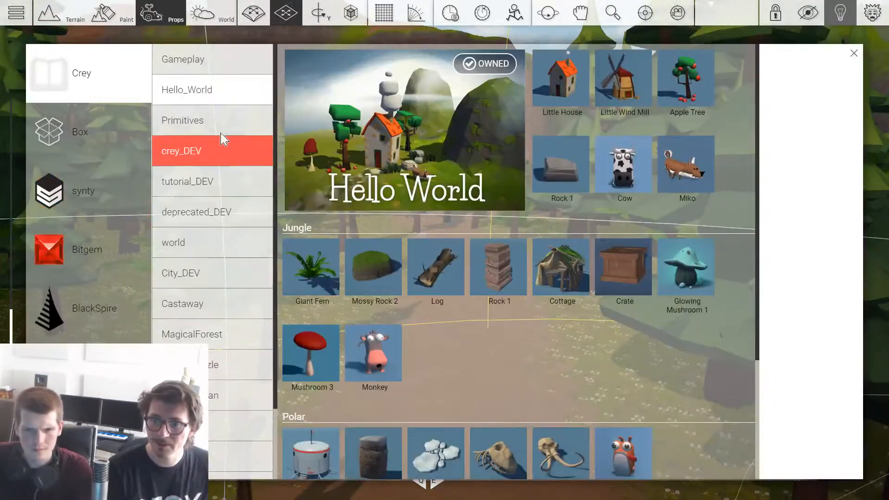
{"action": "left_click", "coordinate": [88, 366]}
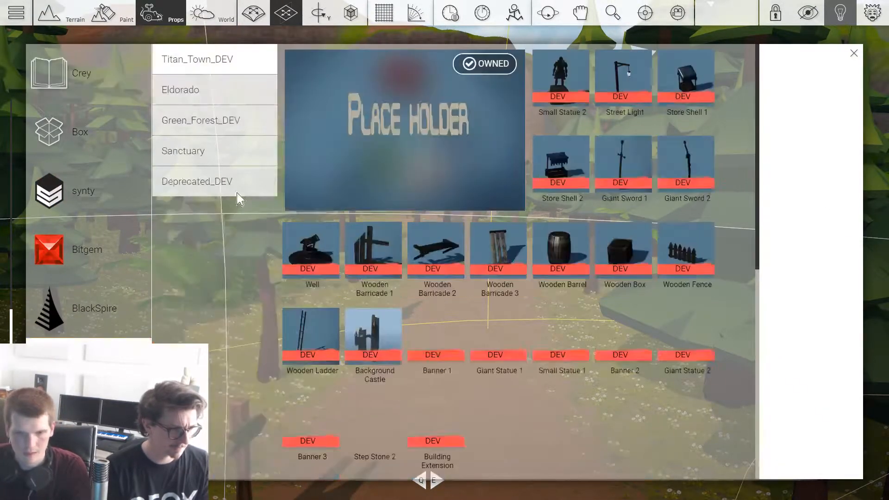
{"action": "left_click", "coordinate": [113, 250]}
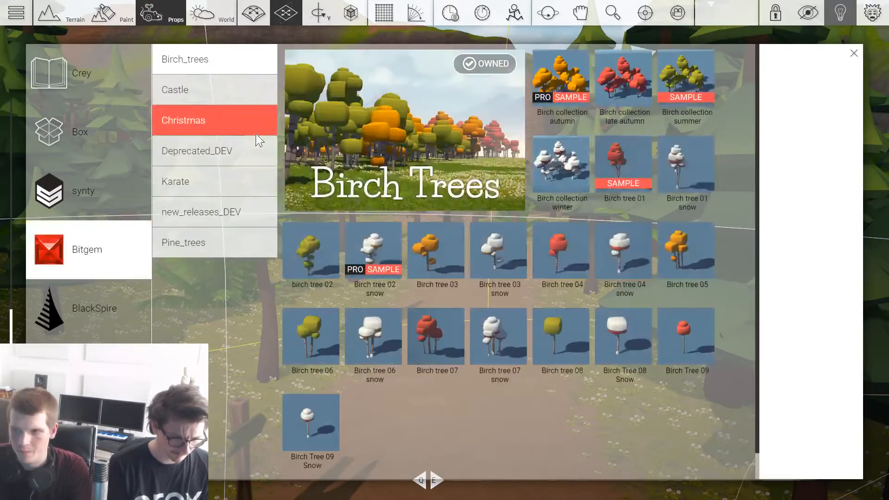
{"action": "left_click", "coordinate": [199, 91]}
{"action": "scroll", "coordinate": [288, 98], "scroll_direction": "down", "scroll_amount": 2}
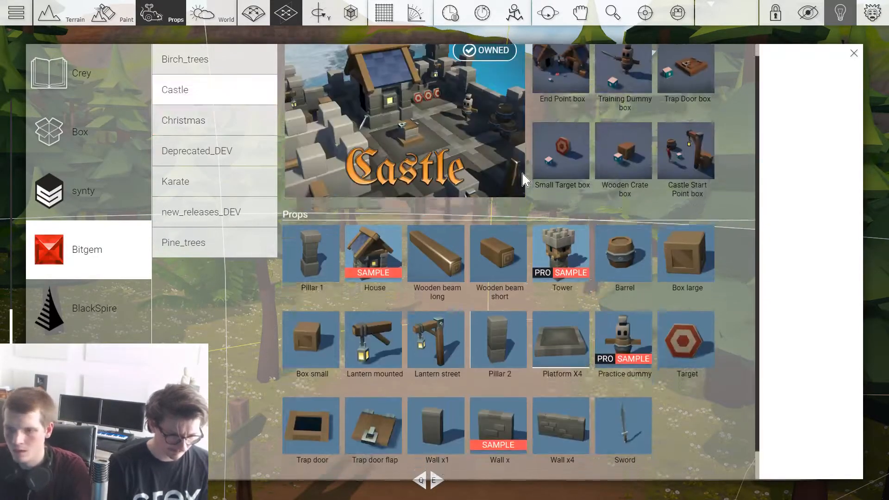
{"action": "left_click", "coordinate": [436, 306]}
Step: Place a street lantern at the right-hand edge of the path, rotated so its lamp hangs over the path
{"action": "key", "text": "w"}
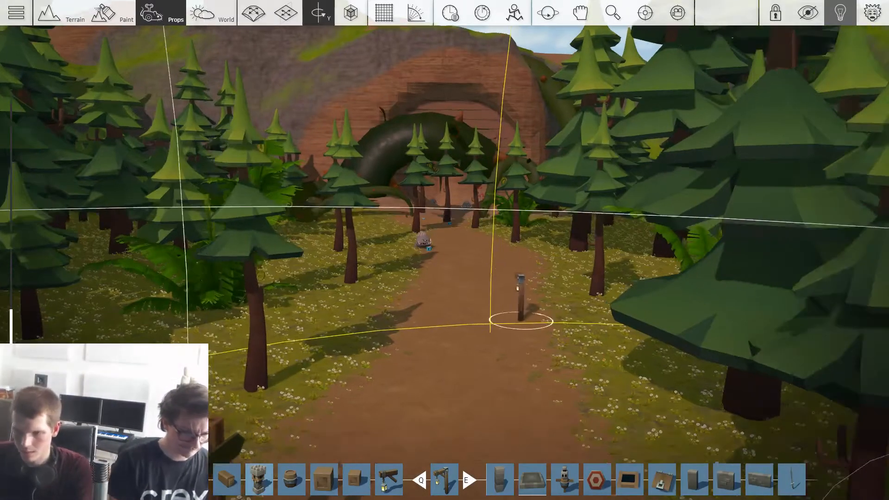
{"action": "key", "text": "s"}
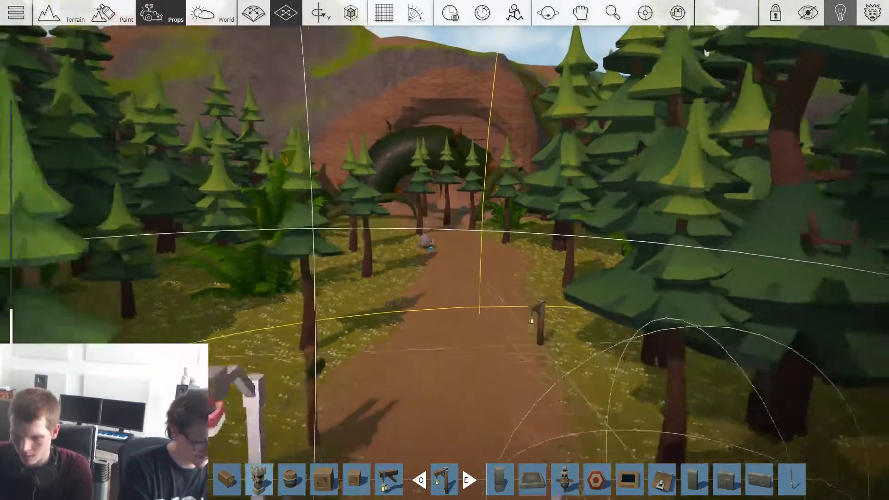
{"action": "key", "text": "w"}
{"action": "key", "text": "r"}
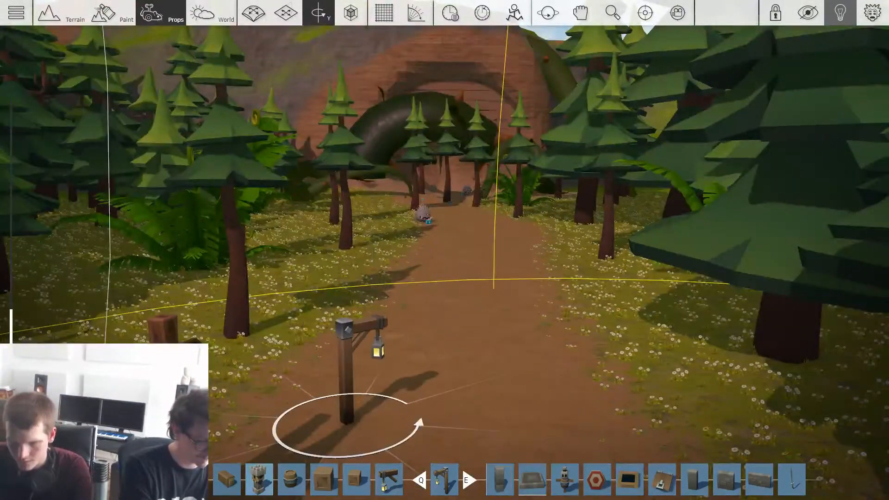
{"action": "left_click_drag", "start_coordinate": [342, 419], "coordinate": [595, 350]}
{"action": "key", "text": "r"}
{"action": "left_click", "coordinate": [594, 341]}
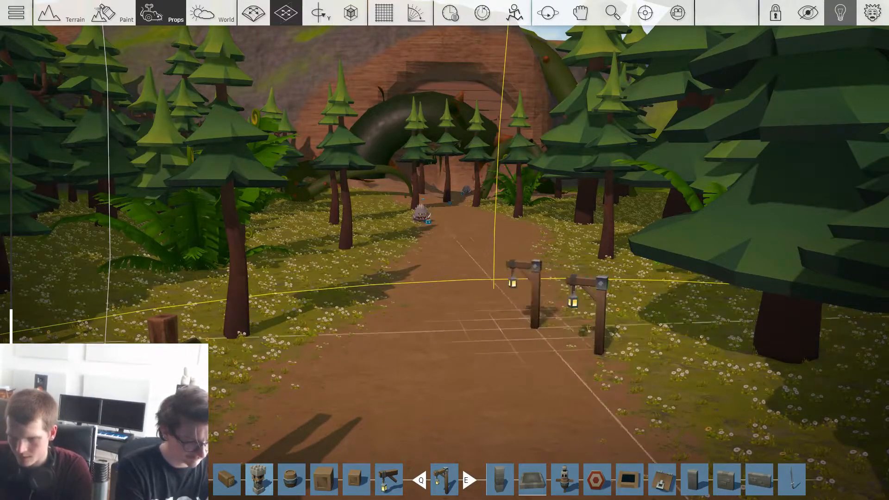
Step: Place more street lanterns on alternating sides of the path up to the cave entrance, each rotated to face the path
{"action": "left_click", "coordinate": [378, 284]}
{"action": "key", "text": "r"}
{"action": "key", "text": "r"}
{"action": "key", "text": "r"}
{"action": "key", "text": "w"}
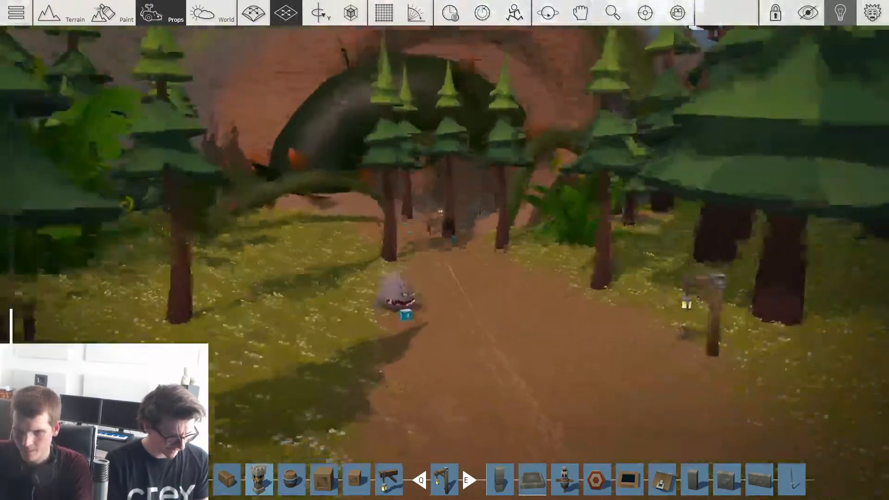
{"action": "key", "text": "w"}
{"action": "key", "text": "r"}
{"action": "key", "text": "r"}
{"action": "left_click", "coordinate": [371, 280]}
{"action": "key", "text": "Escape"}
Step: Save the game with the title The Abandoned Mine
{"action": "key", "text": "s"}
{"action": "key", "text": "s"}
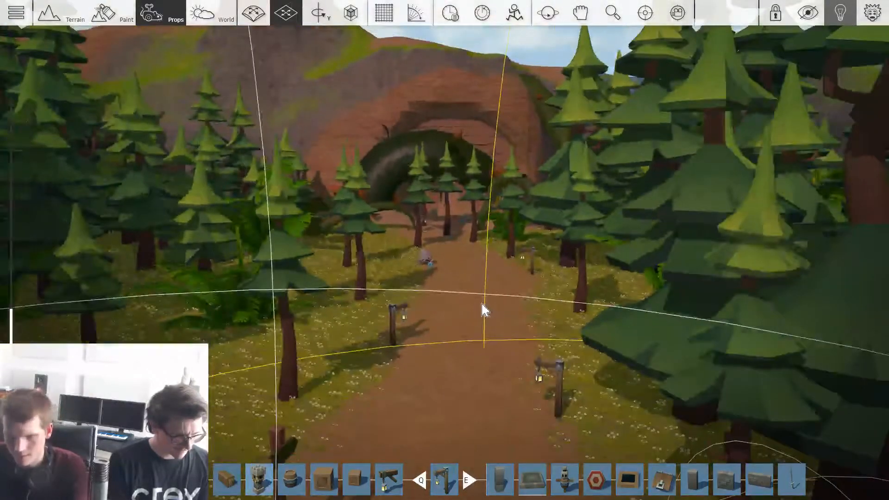
{"action": "key", "text": "Escape"}
{"action": "left_click", "coordinate": [301, 177]}
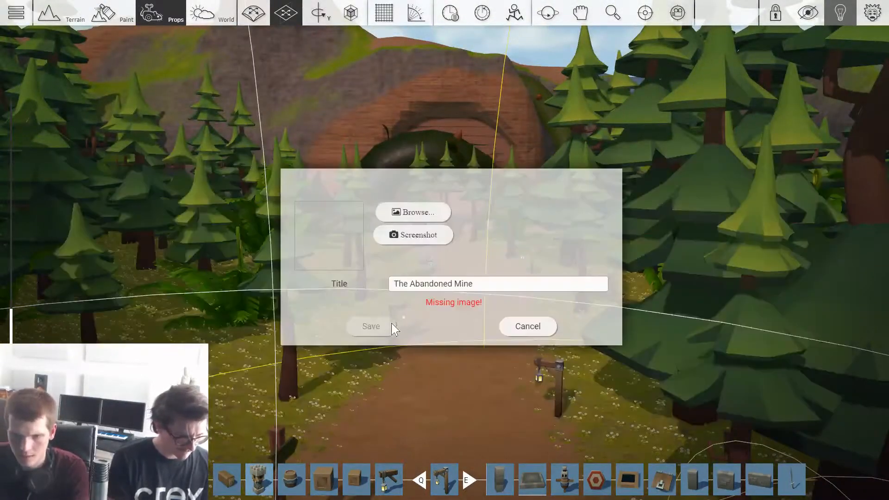
{"action": "left_click", "coordinate": [368, 319]}
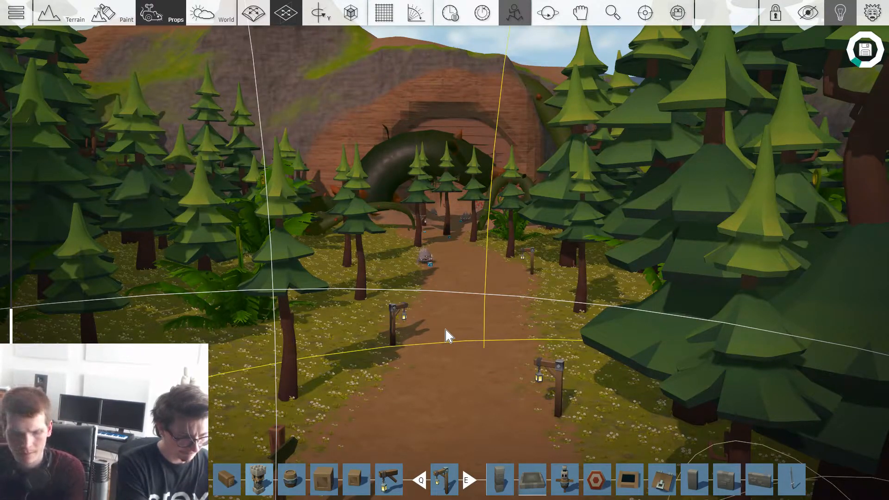
Step: Set the leaderboard's score type to Fastest Time
{"action": "key", "text": "Escape"}
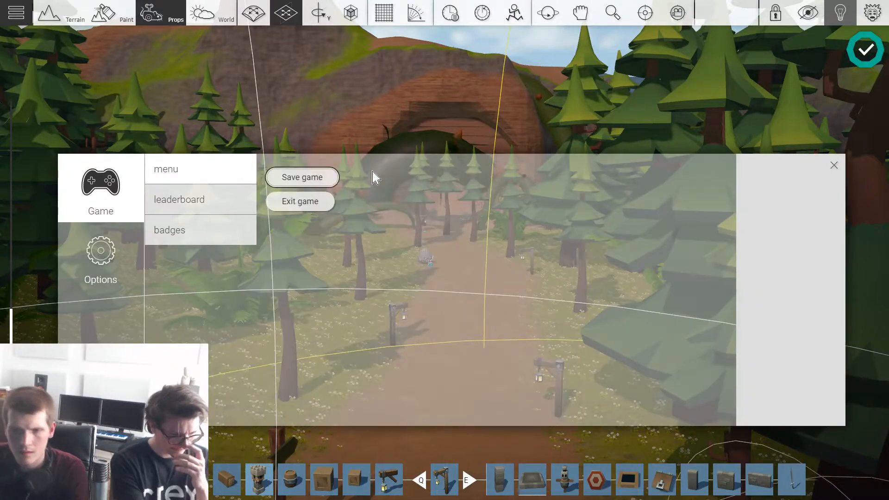
{"action": "left_click", "coordinate": [214, 203]}
{"action": "left_click", "coordinate": [499, 179]}
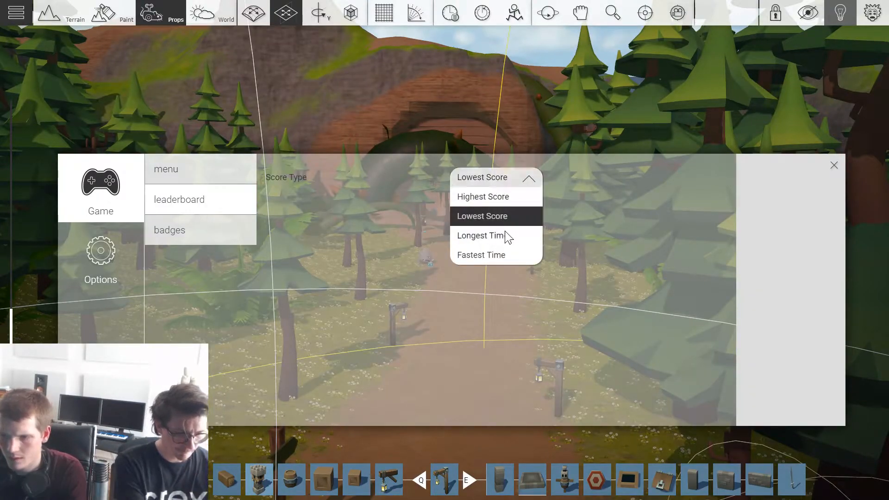
{"action": "left_click", "coordinate": [507, 256]}
{"action": "key", "text": "Escape"}
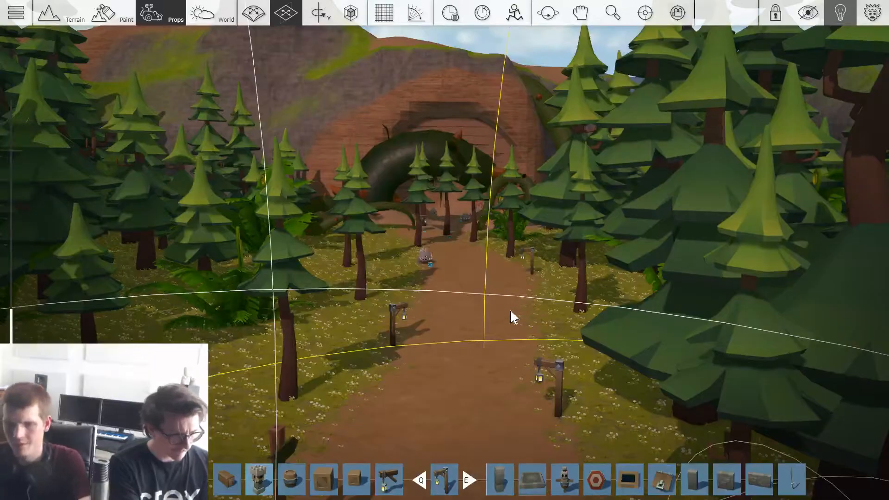
Step: Check the gadgets beside the blue truck and view the Start Point's properties
{"action": "key", "text": "w"}
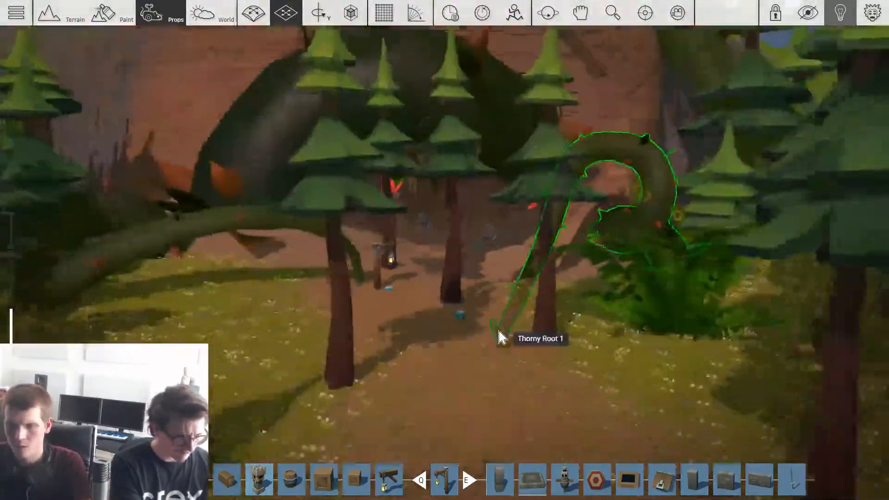
{"action": "key", "text": "s"}
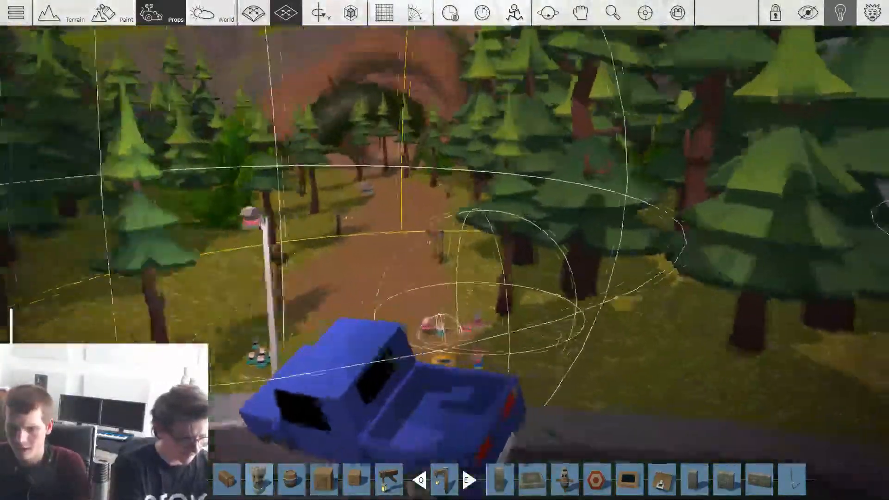
{"action": "right_click_drag", "start_coordinate": [476, 345], "coordinate": [476, 345]}
{"action": "key", "text": "w"}
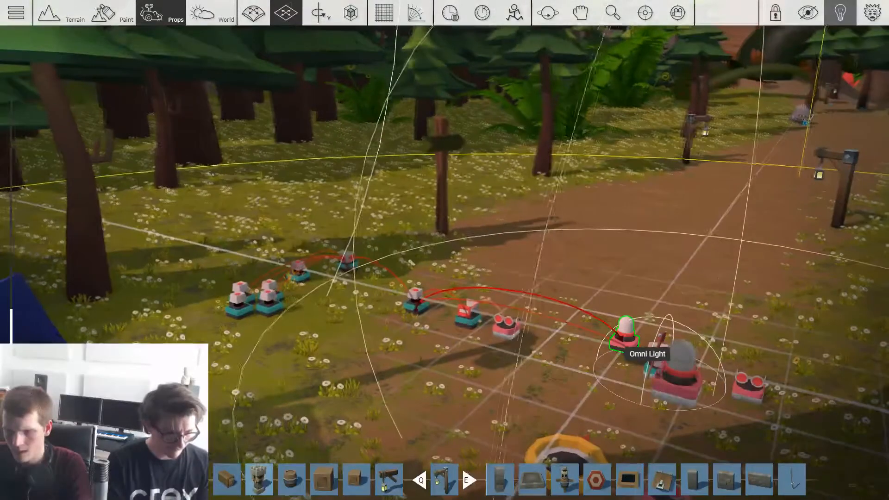
{"action": "right_click_drag", "start_coordinate": [613, 353], "coordinate": [613, 353]}
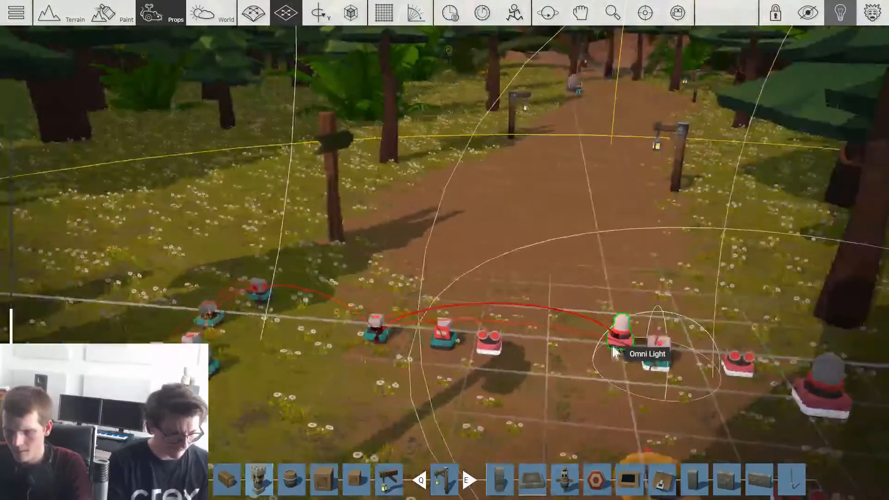
{"action": "key", "text": "s"}
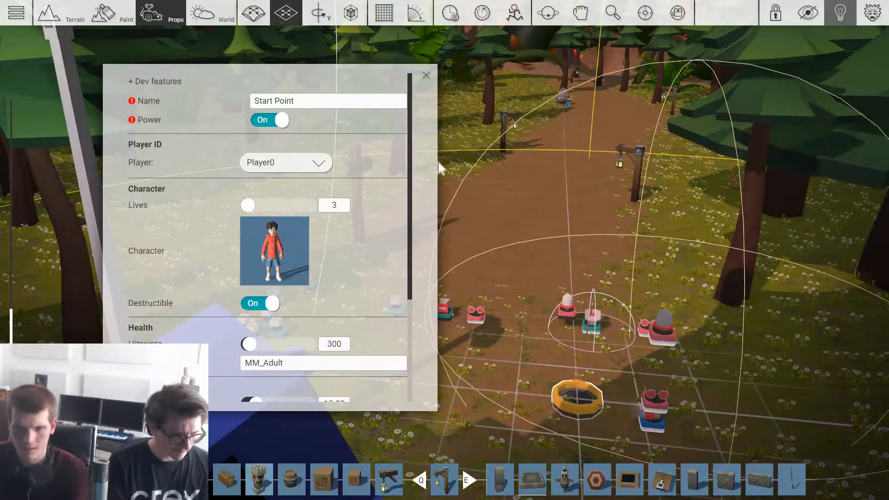
{"action": "right_click_drag", "start_coordinate": [489, 290], "coordinate": [488, 290]}
Step: Examine the placement of trees and lanterns along the path between the cave and the road
{"action": "key", "text": "w"}
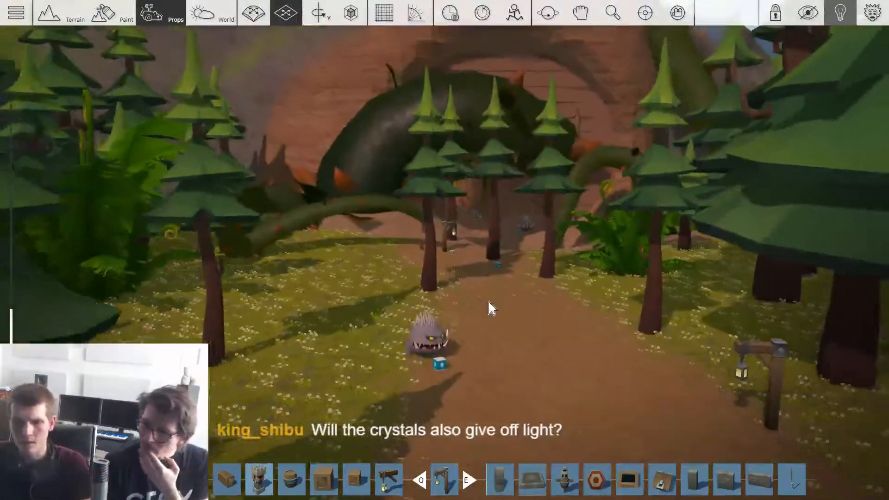
{"action": "key", "text": "s"}
{"action": "key", "text": "w"}
{"action": "key", "text": "1"}
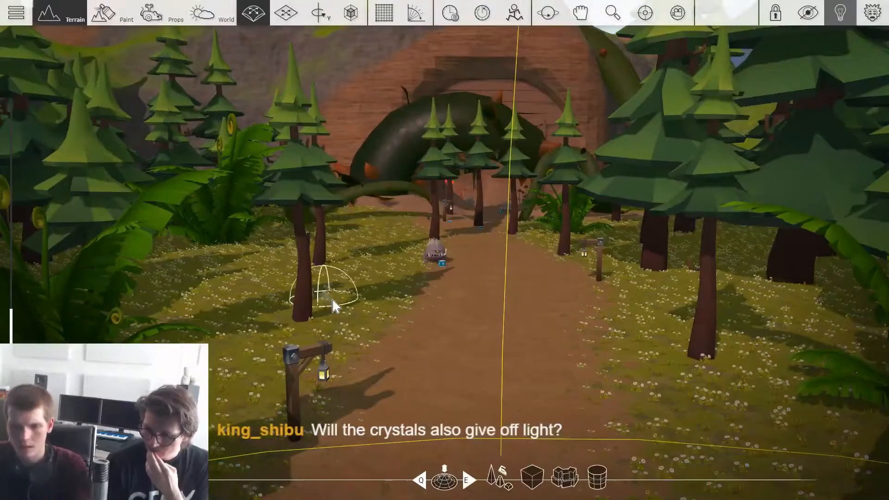
{"action": "key", "text": "s"}
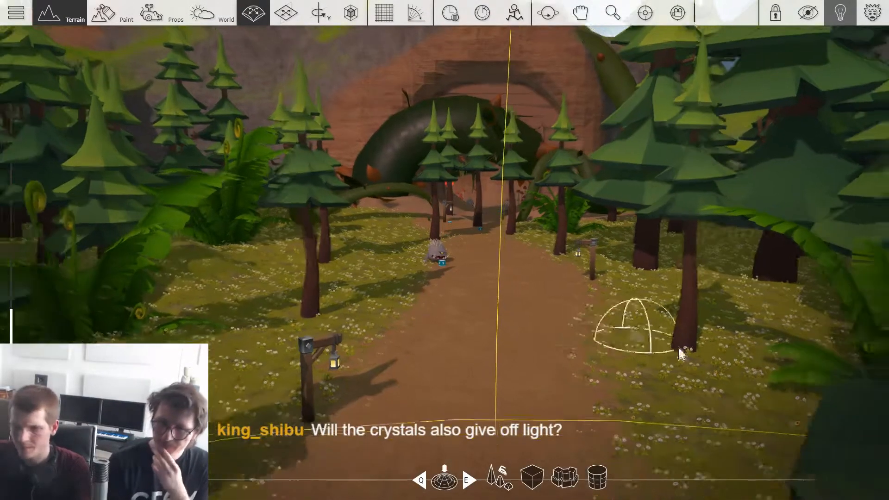
{"action": "key", "text": "s"}
{"action": "key", "text": "s"}
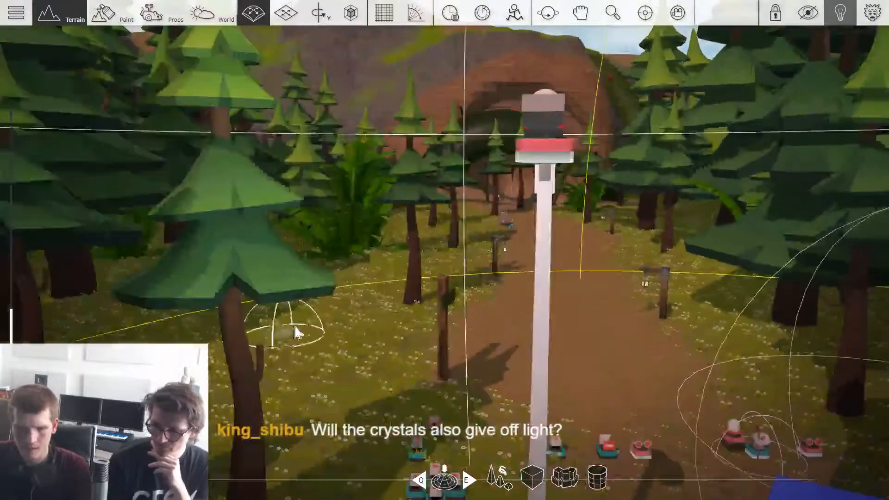
{"action": "key", "text": "s"}
{"action": "scroll", "coordinate": [348, 347], "scroll_direction": "down", "scroll_amount": 2}
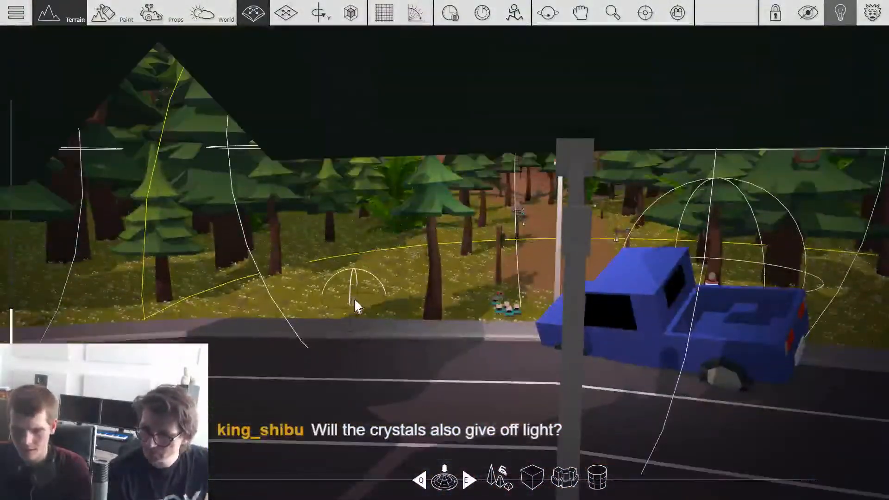
Step: Rotate the cuttable trees beside the path and in front of the cave entrance to vary their orientation
{"action": "key", "text": "3"}
{"action": "scroll", "coordinate": [451, 338], "scroll_direction": "up", "scroll_amount": 6}
{"action": "scroll", "coordinate": [532, 260], "scroll_direction": "up", "scroll_amount": 4}
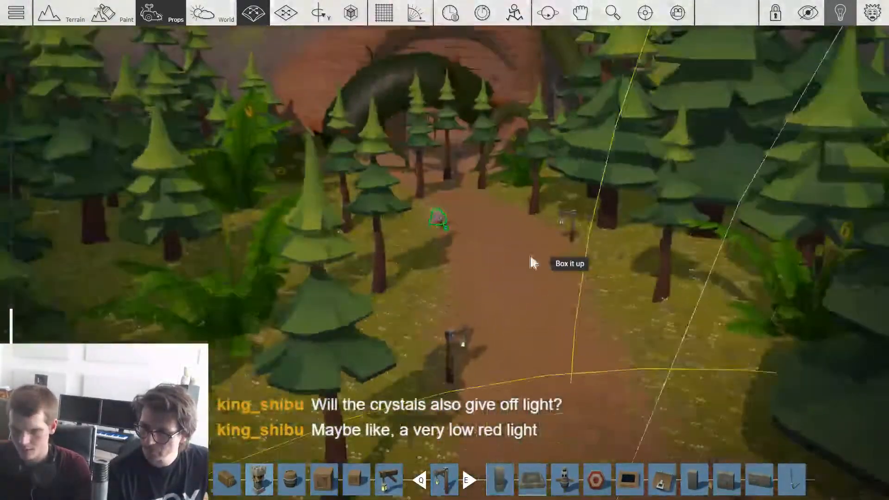
{"action": "key", "text": "r"}
{"action": "left_click_drag", "start_coordinate": [257, 177], "coordinate": [283, 178]}
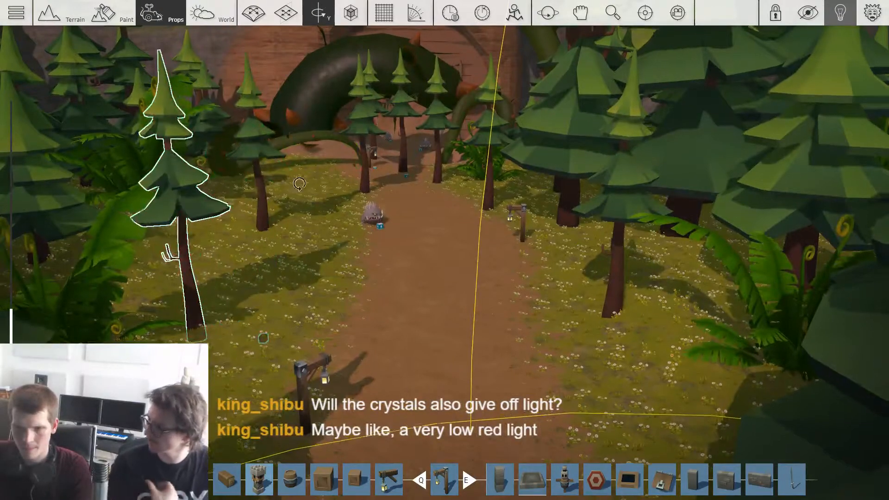
{"action": "scroll", "coordinate": [511, 279], "scroll_direction": "up", "scroll_amount": 3}
{"action": "left_click_drag", "start_coordinate": [513, 245], "coordinate": [490, 246]}
{"action": "left_click_drag", "start_coordinate": [352, 218], "coordinate": [315, 234]}
{"action": "left_click_drag", "start_coordinate": [214, 279], "coordinate": [200, 282]}
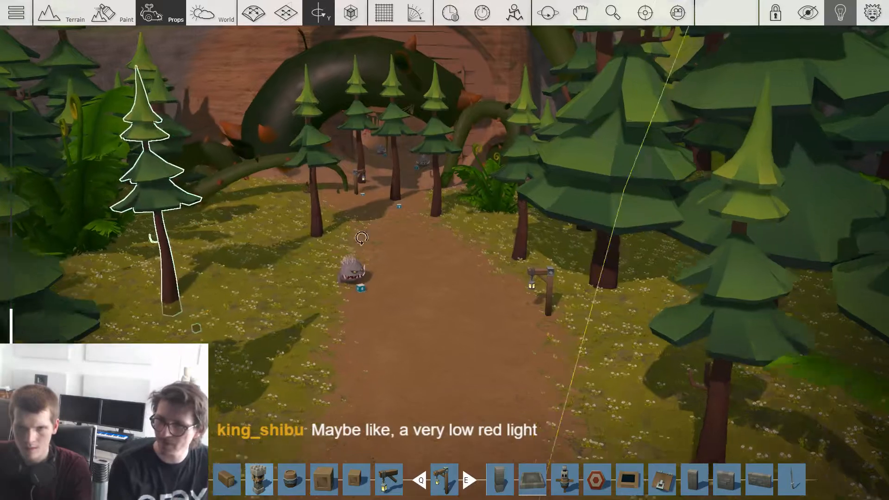
{"action": "scroll", "coordinate": [407, 217], "scroll_direction": "up", "scroll_amount": 3}
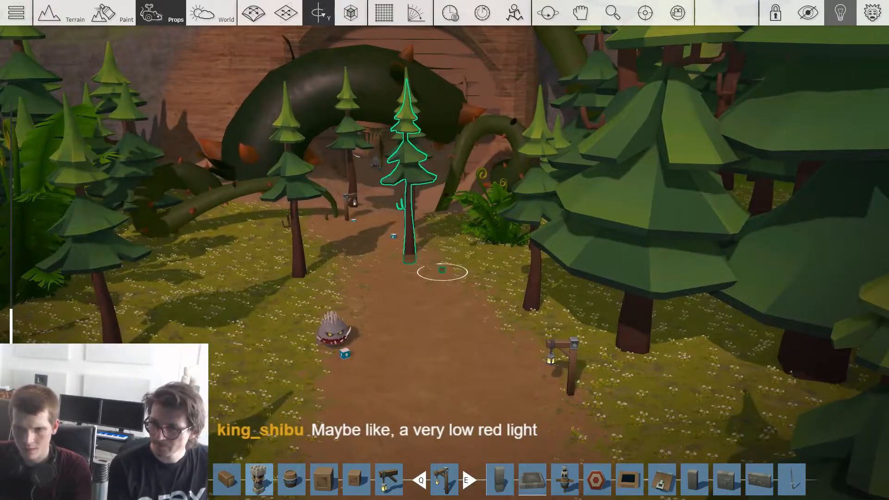
{"action": "left_click_drag", "start_coordinate": [401, 241], "coordinate": [427, 241]}
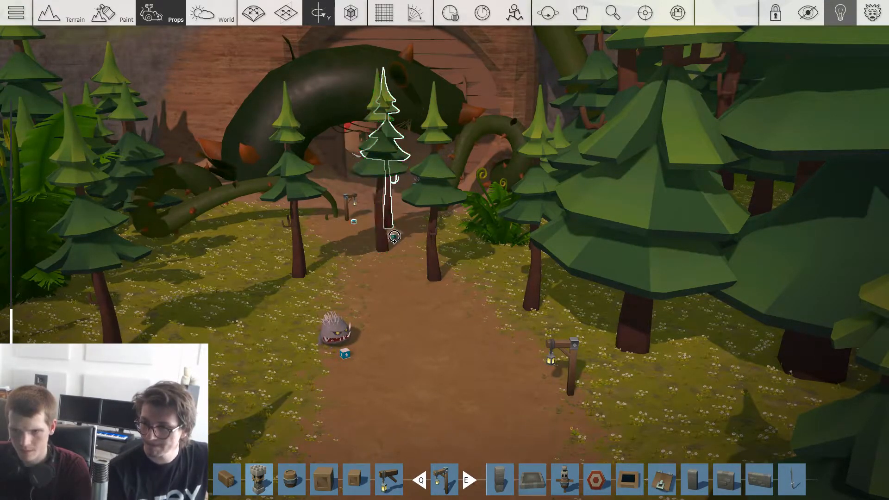
Step: Reposition the cuttable trees in front of the cave entrance, spreading them unevenly across and beside the path
{"action": "key", "text": "1"}
{"action": "key", "text": "w"}
{"action": "left_click_drag", "start_coordinate": [366, 199], "coordinate": [365, 204]}
{"action": "key", "text": "2"}
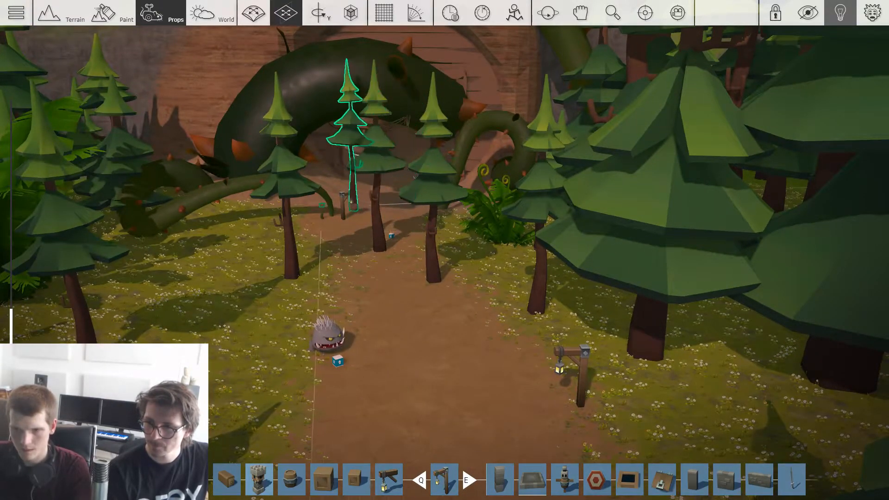
{"action": "left_click", "coordinate": [426, 264]}
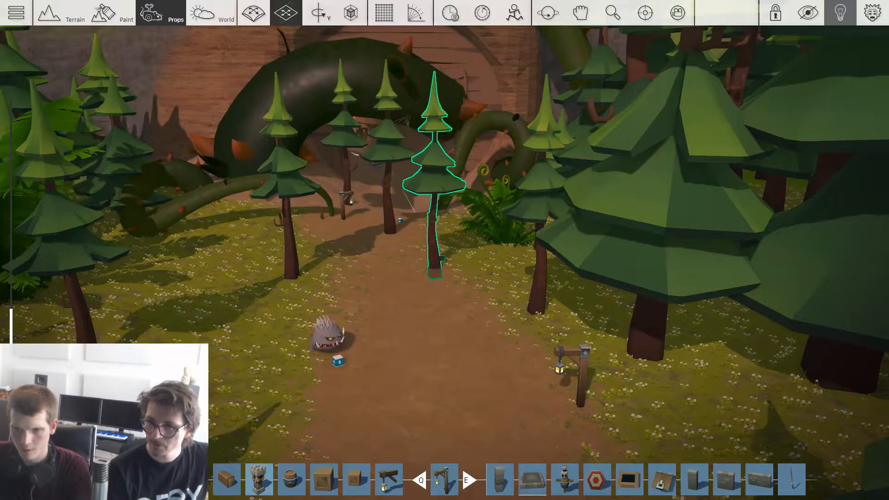
{"action": "left_click_drag", "start_coordinate": [292, 262], "coordinate": [274, 248]}
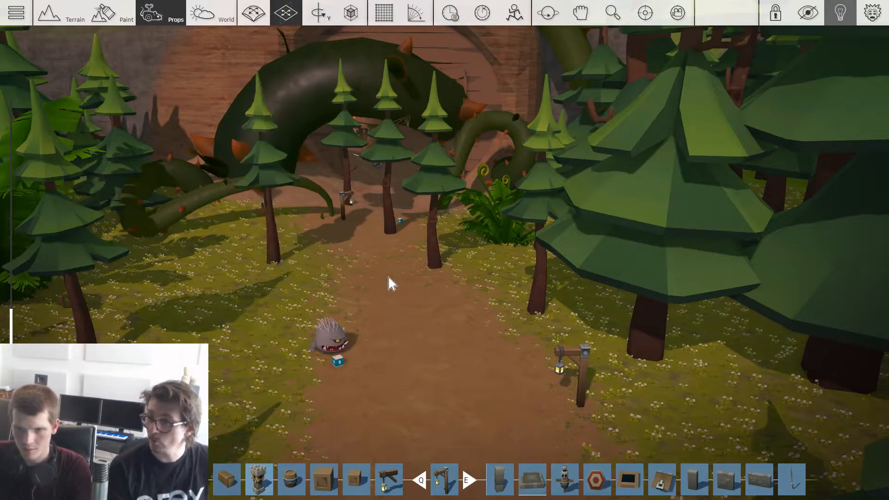
{"action": "scroll", "coordinate": [463, 287], "scroll_direction": "down", "scroll_amount": 2}
{"action": "left_click_drag", "start_coordinate": [432, 264], "coordinate": [427, 286]}
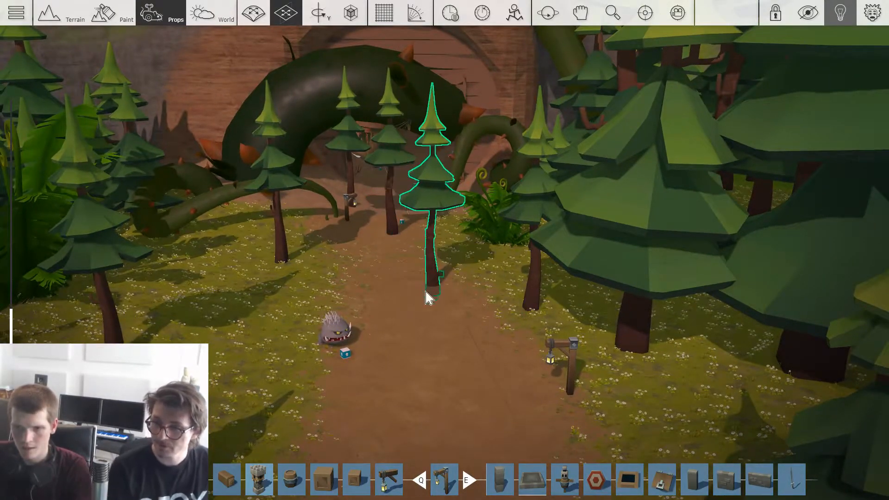
{"action": "key", "text": "s"}
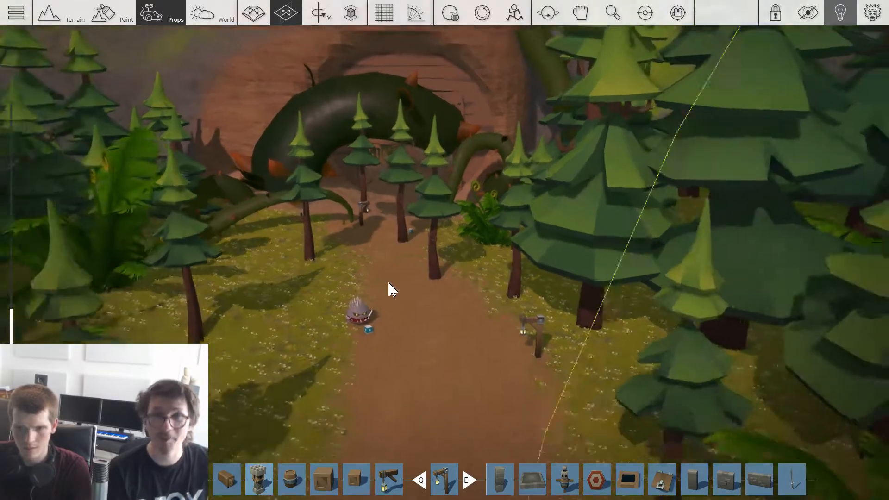
Step: Place a large fern in the open grass beside the path, near the small spiky monster
{"action": "key", "text": "1"}
{"action": "key", "text": "w"}
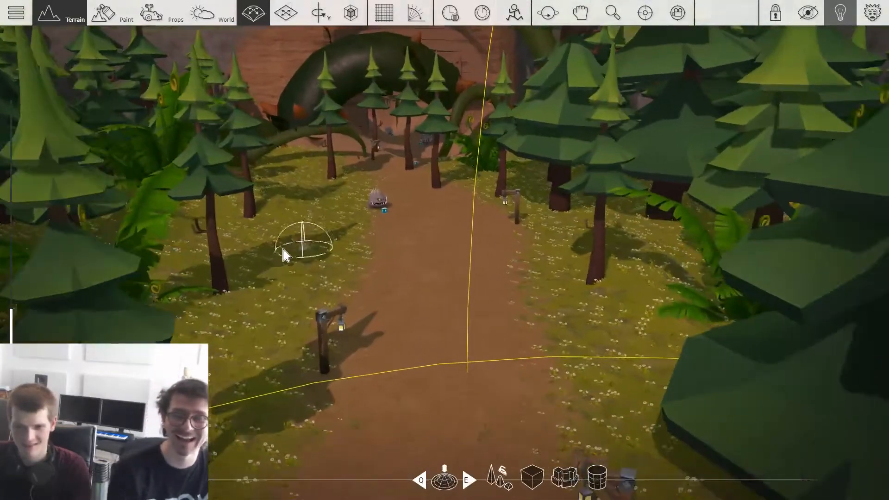
{"action": "key", "text": "3"}
{"action": "left_click_drag", "start_coordinate": [157, 252], "coordinate": [315, 227]}
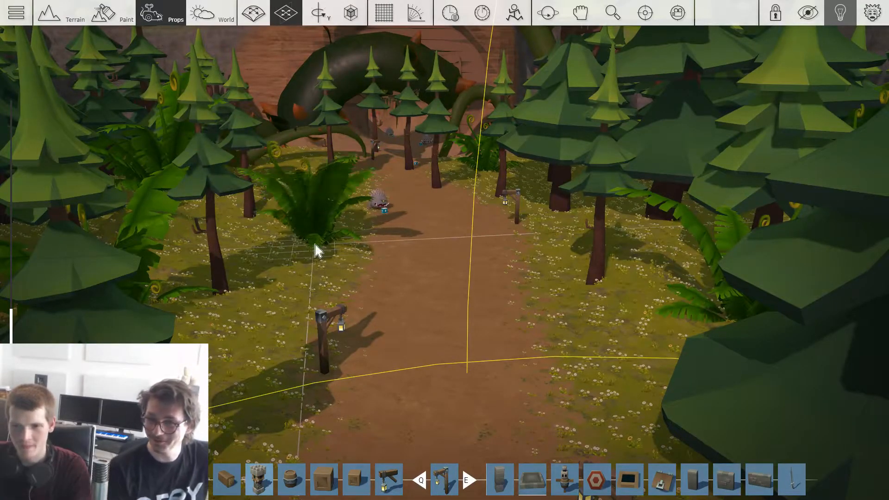
Step: Review the forest path from the truck towards the cave and save the level under the title The Abandoned Mine
{"action": "key", "text": "s"}
{"action": "key", "text": "w"}
{"action": "key", "text": "s"}
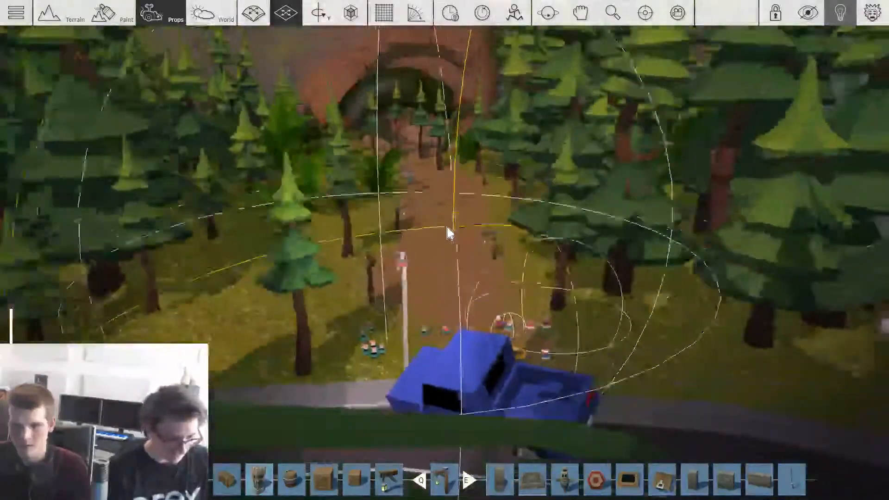
{"action": "key", "text": "w"}
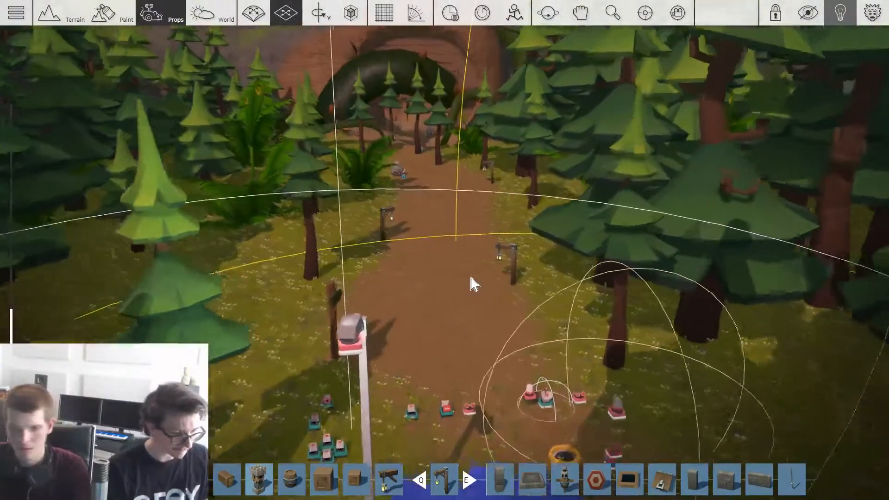
{"action": "key", "text": "Escape"}
{"action": "left_click", "coordinate": [301, 176]}
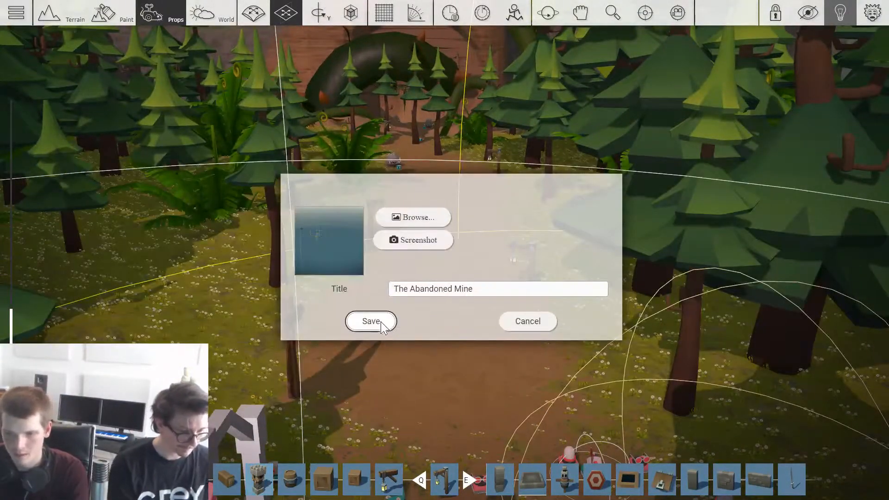
{"action": "key", "text": "Return"}
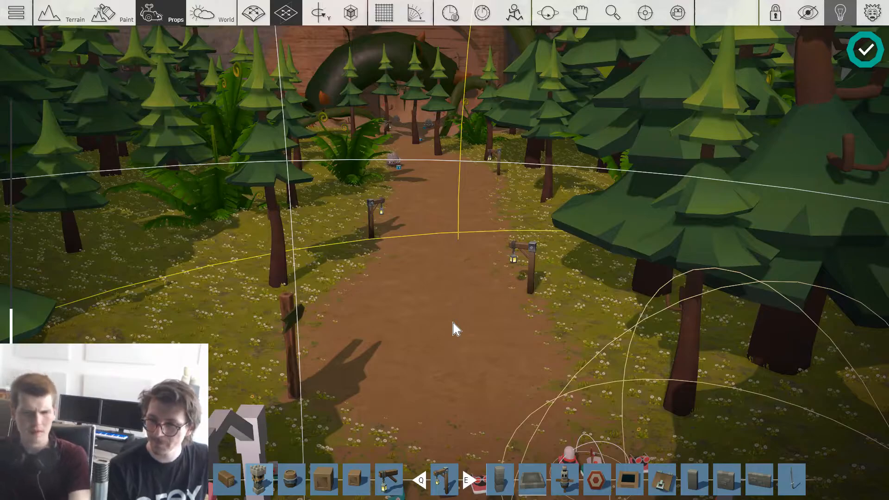
Step: Darken the world's ambient light color to near black for a night-time scene
{"action": "scroll", "coordinate": [445, 294], "scroll_direction": "up", "scroll_amount": 4}
{"action": "scroll", "coordinate": [451, 300], "scroll_direction": "down", "scroll_amount": 5}
{"action": "scroll", "coordinate": [452, 299], "scroll_direction": "up", "scroll_amount": 1}
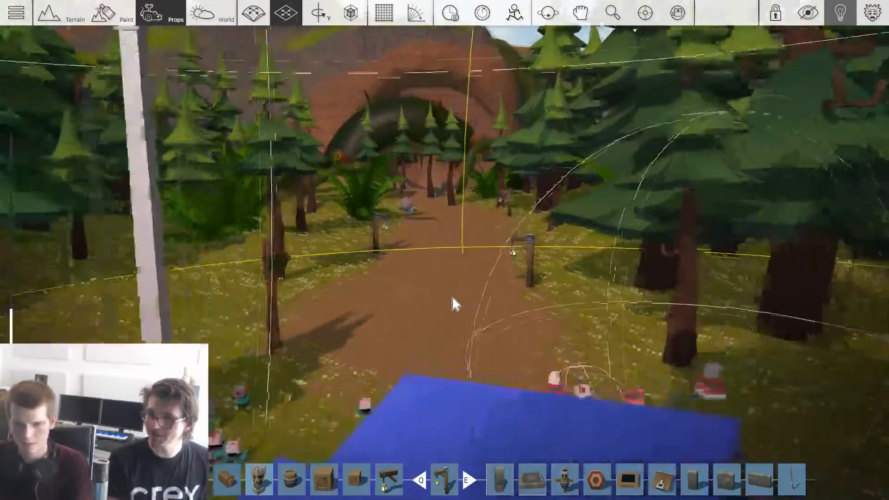
{"action": "scroll", "coordinate": [453, 299], "scroll_direction": "up", "scroll_amount": 3}
{"action": "key", "text": "F4"}
{"action": "left_click", "coordinate": [785, 301]}
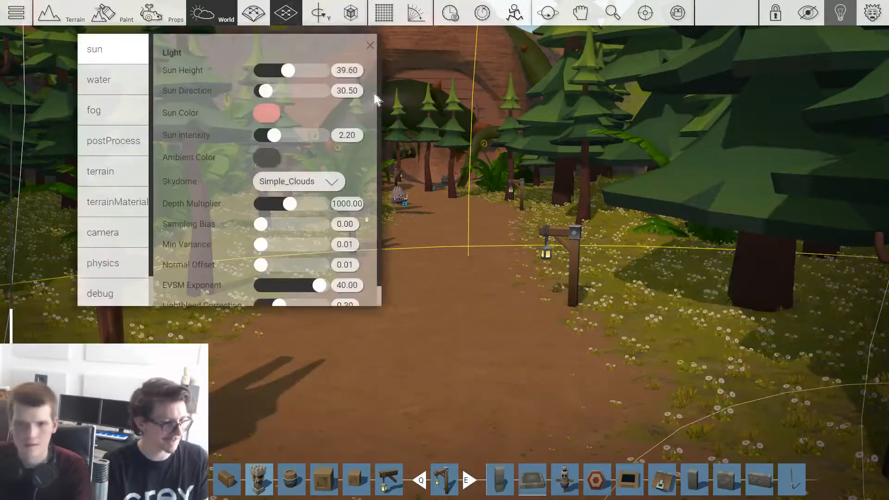
{"action": "left_click", "coordinate": [117, 110]}
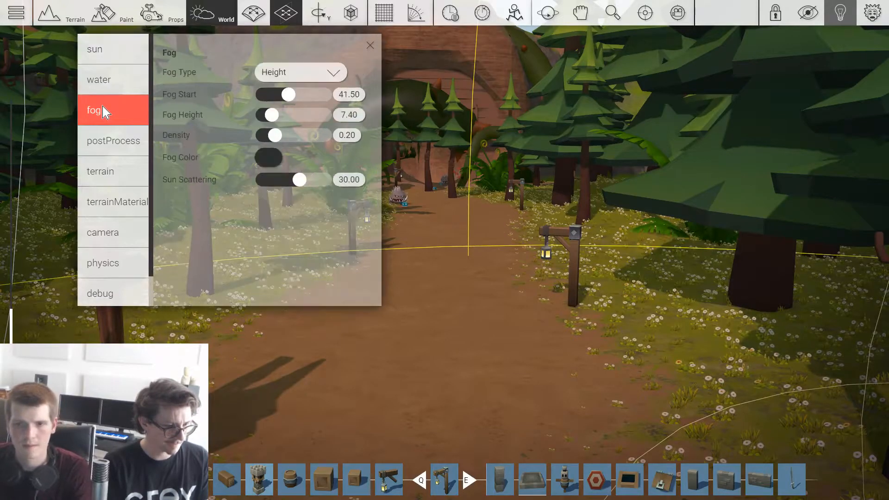
{"action": "left_click", "coordinate": [117, 57]}
{"action": "left_click", "coordinate": [266, 152]}
{"action": "left_click_drag", "start_coordinate": [267, 225], "coordinate": [239, 320]}
{"action": "left_click", "coordinate": [413, 289]}
Step: Set the sun color to the dark yellow #1f1d13 and slightly adjust the sun height
{"action": "left_click", "coordinate": [260, 118]}
{"action": "left_click_drag", "start_coordinate": [270, 188], "coordinate": [293, 221]}
{"action": "mouse_move", "coordinate": [374, 186]}
{"action": "left_mouse_down"}
{"action": "mouse_move", "coordinate": [372, 149]}
{"action": "mouse_move", "coordinate": [375, 212]}
{"action": "left_mouse_up"}
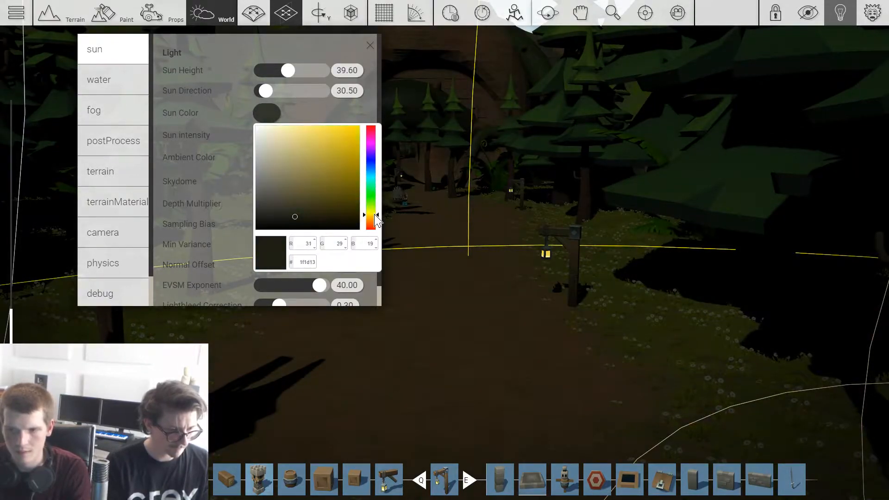
{"action": "left_click", "coordinate": [317, 121]}
{"action": "mouse_move", "coordinate": [287, 79]}
{"action": "left_mouse_down"}
{"action": "mouse_move", "coordinate": [268, 82]}
{"action": "mouse_move", "coordinate": [270, 92]}
{"action": "mouse_move", "coordinate": [297, 91]}
{"action": "left_mouse_up"}
{"action": "key", "text": "Escape"}
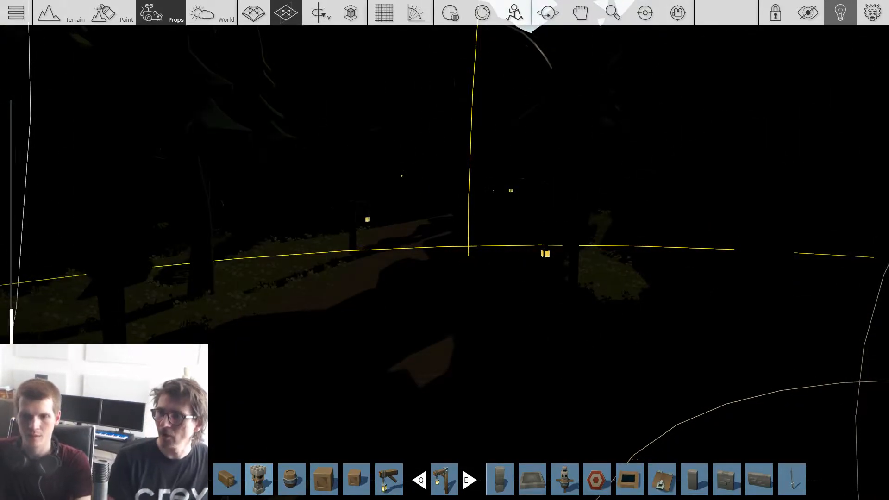
Step: Position an omni light directly beneath the hanging lantern beside the path
{"action": "scroll", "coordinate": [452, 296], "scroll_direction": "down", "scroll_amount": 5}
{"action": "scroll", "coordinate": [435, 278], "scroll_direction": "up", "scroll_amount": 1}
{"action": "key", "text": "w"}
{"action": "left_click_drag", "start_coordinate": [355, 183], "coordinate": [499, 249]}
{"action": "key", "text": "d"}
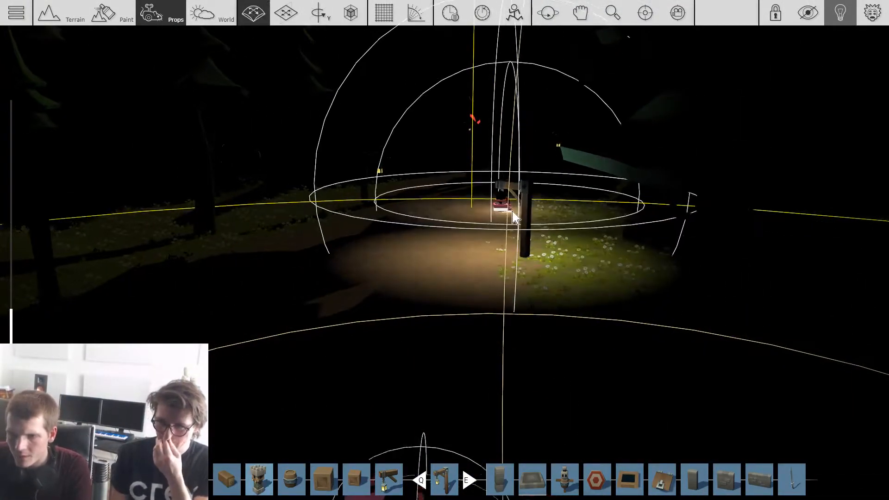
{"action": "scroll", "coordinate": [515, 208], "scroll_direction": "up", "scroll_amount": 2}
Step: Lower the intensity of the omni light at the lantern
{"action": "double_click", "coordinate": [519, 190]}
{"action": "mouse_move", "coordinate": [257, 208]}
{"action": "left_mouse_down"}
{"action": "mouse_move", "coordinate": [246, 208]}
{"action": "mouse_move", "coordinate": [251, 204]}
{"action": "left_mouse_up"}
{"action": "key", "text": "Escape"}
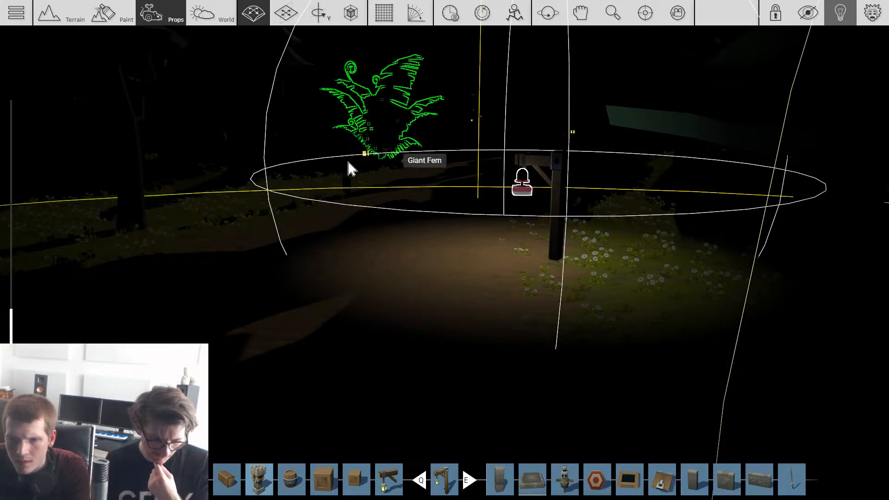
Step: Tint the lantern's omni light a pale warm yellow
{"action": "double_click", "coordinate": [523, 190]}
{"action": "left_click", "coordinate": [256, 141]}
{"action": "left_click", "coordinate": [363, 242]}
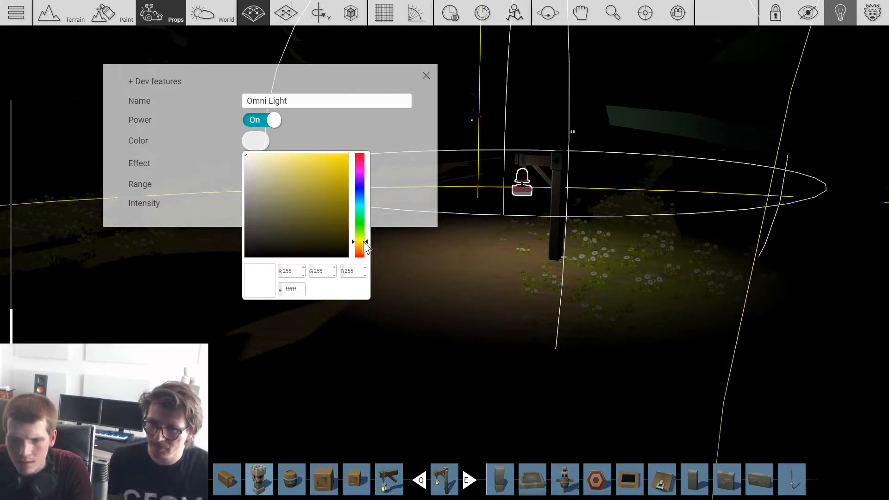
{"action": "left_click_drag", "start_coordinate": [292, 177], "coordinate": [285, 148]}
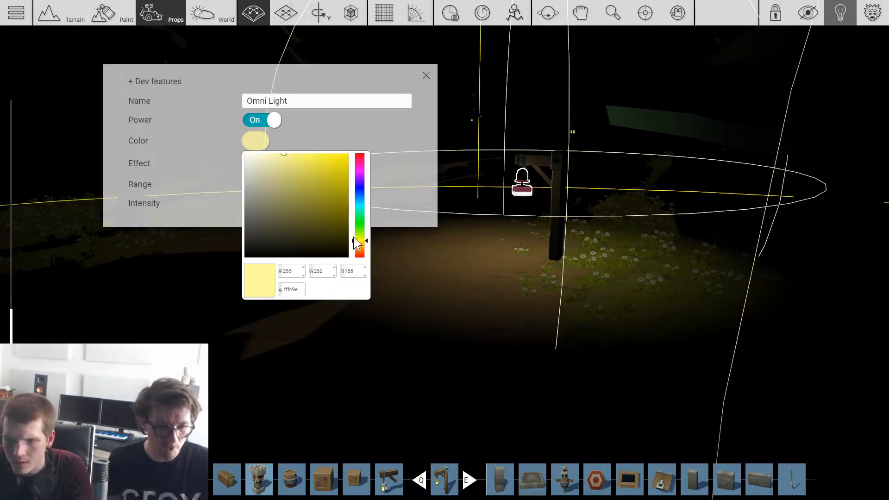
{"action": "left_click", "coordinate": [361, 246]}
{"action": "left_click", "coordinate": [522, 195]}
Step: Copy the warm omni light to the other lanterns along the path up to the cave entrance
{"action": "right_click_drag", "start_coordinate": [523, 195], "coordinate": [523, 196]}
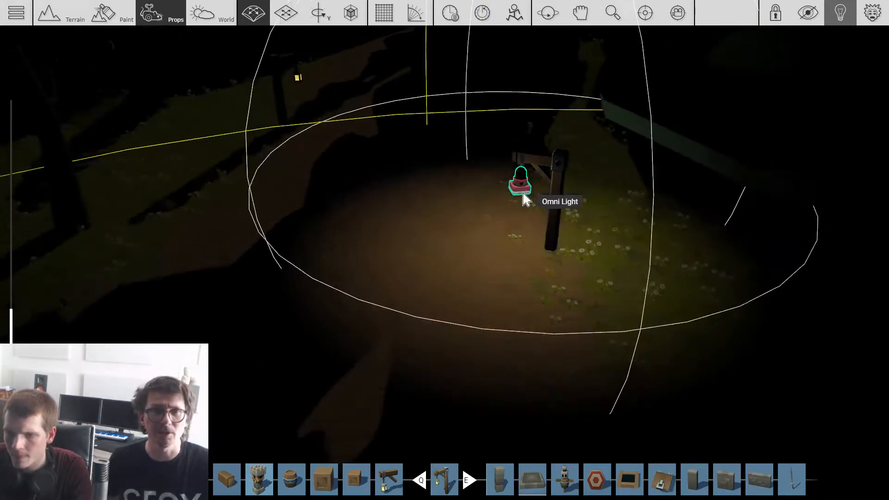
{"action": "left_click_drag", "start_coordinate": [523, 195], "coordinate": [243, 187], "text": "shift"}
{"action": "key", "text": "w"}
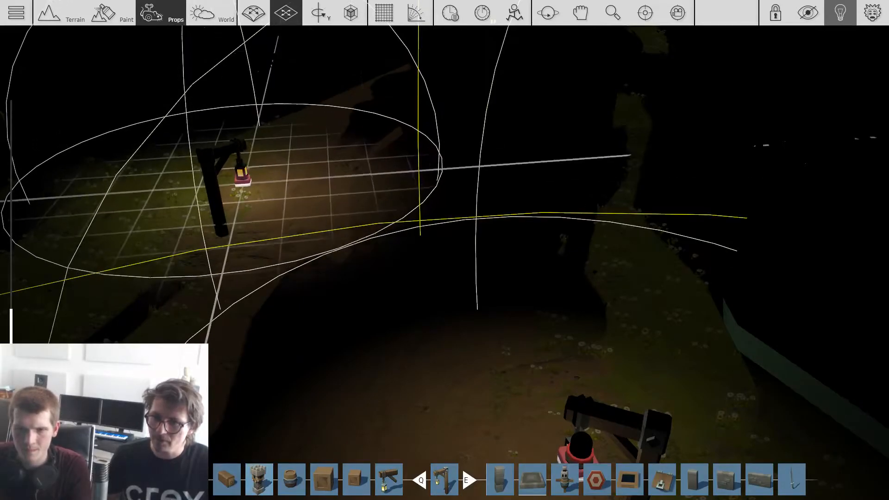
{"action": "left_click", "coordinate": [243, 181]}
{"action": "key", "text": "w"}
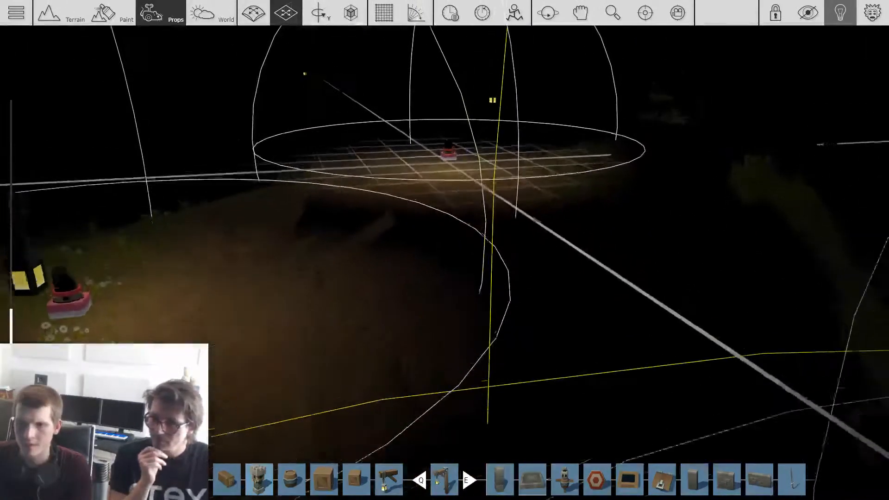
{"action": "key", "text": "w"}
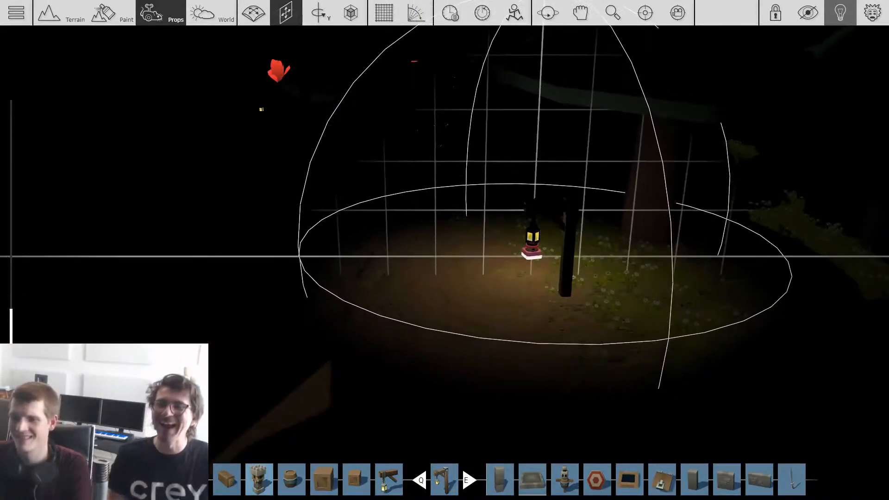
{"action": "left_click", "coordinate": [532, 254]}
{"action": "key", "text": "w"}
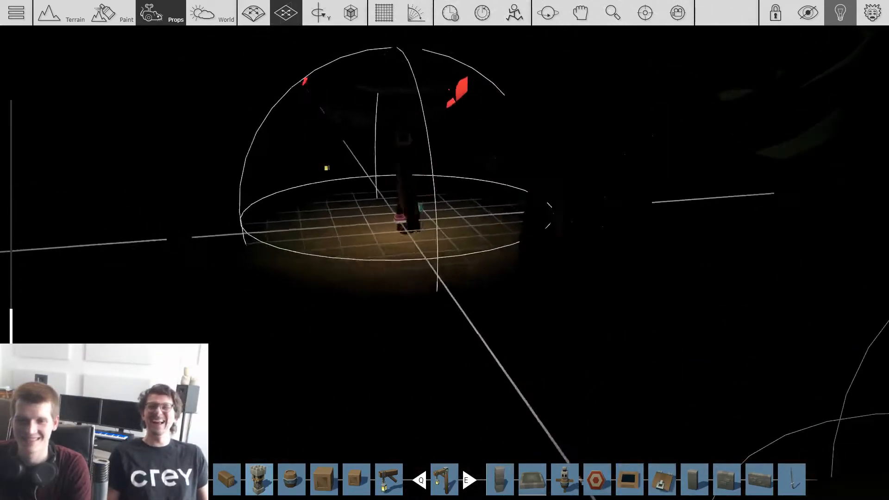
{"action": "left_click", "coordinate": [422, 256]}
Step: Examine how the lantern lights illuminate the path between the blue truck and the dark cave
{"action": "key", "text": "s"}
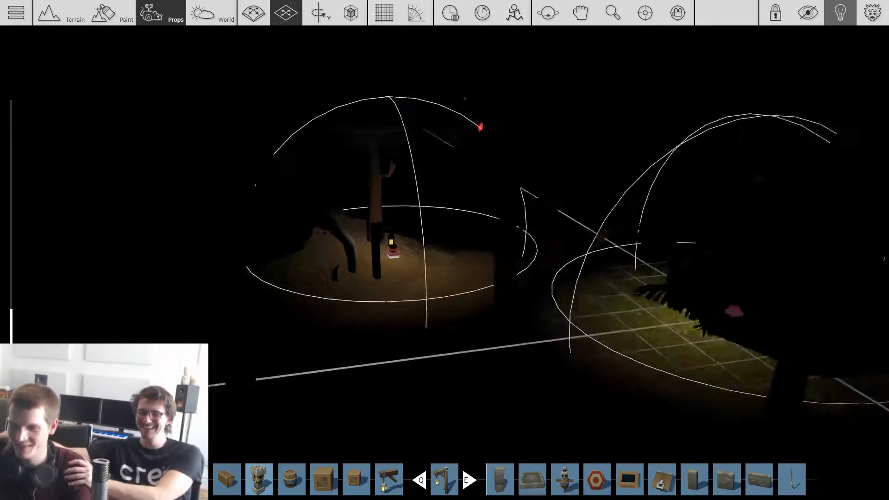
{"action": "key", "text": "s"}
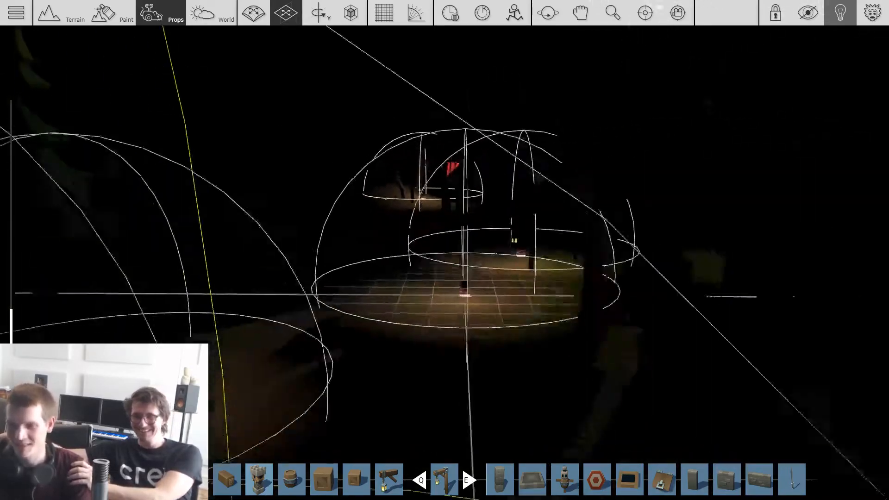
{"action": "key", "text": "w"}
{"action": "key", "text": "s"}
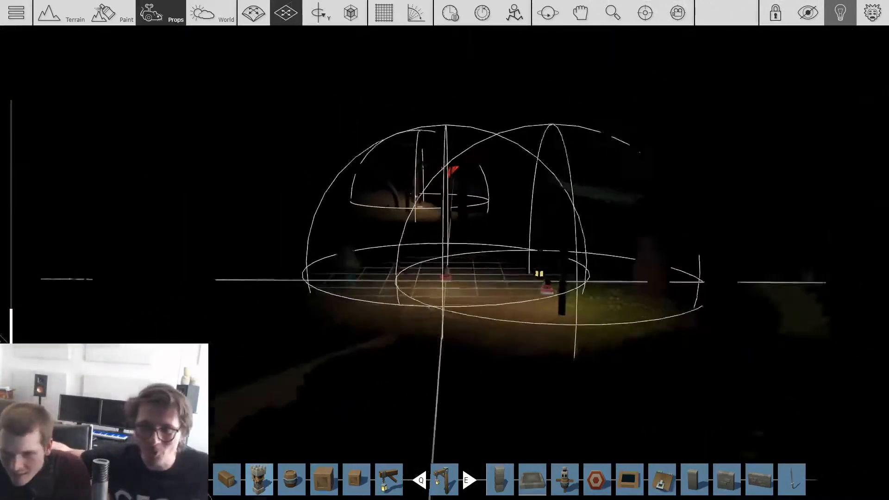
{"action": "key", "text": "w"}
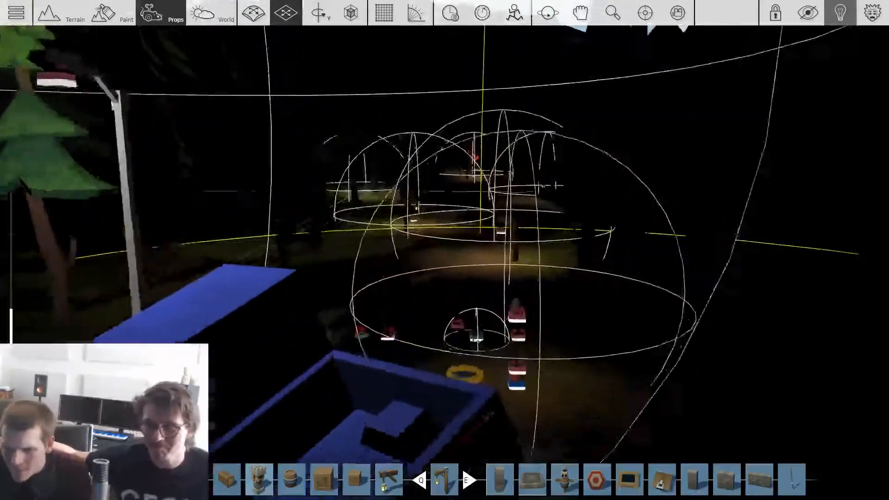
{"action": "key", "text": "w"}
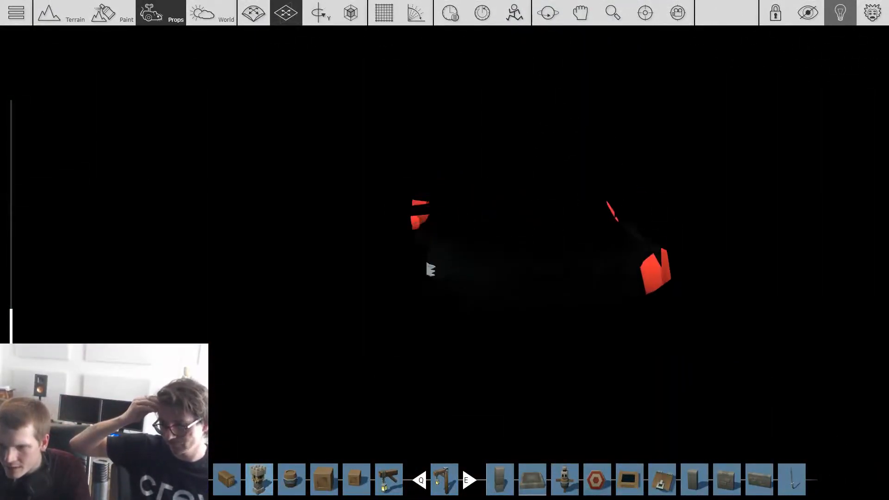
{"action": "key", "text": "w"}
{"action": "key", "text": "s"}
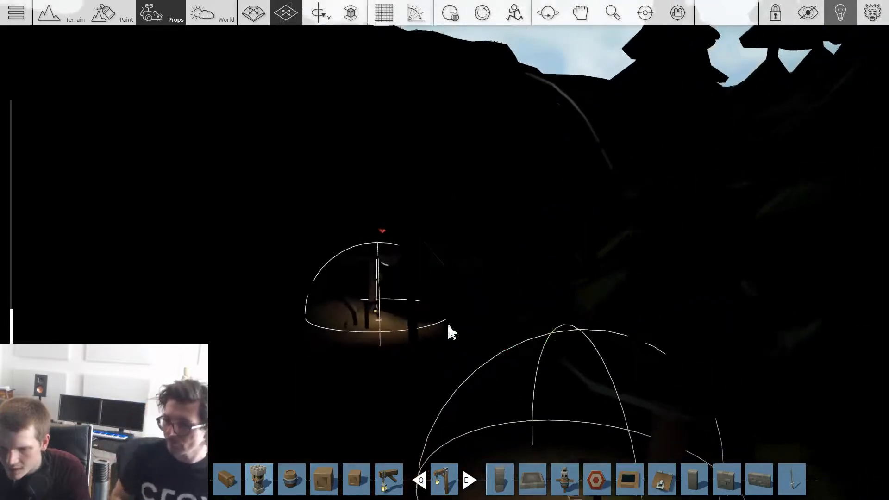
Step: Place an omni light inside the cave near the spiky monster and set its color to red #ff2b2b
{"action": "key", "text": "w"}
{"action": "key", "text": "w"}
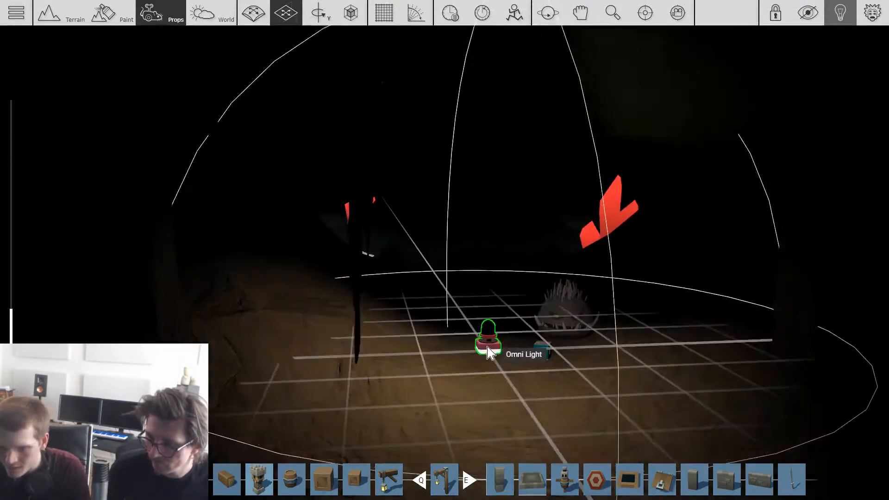
{"action": "left_click", "coordinate": [489, 345]}
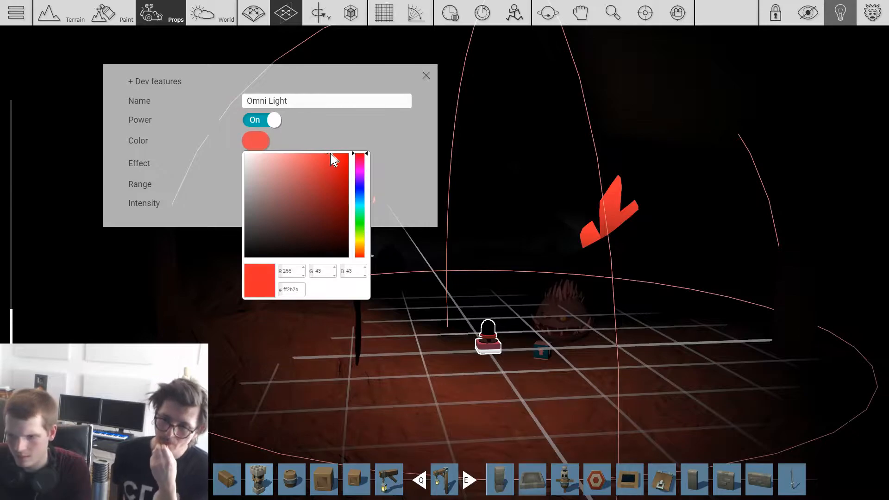
{"action": "key", "text": "Escape"}
Step: Position the red omni light at a red crystal cluster on the cave wall and adjust its height
{"action": "left_click_drag", "start_coordinate": [491, 341], "coordinate": [467, 156]}
{"action": "key", "text": "w"}
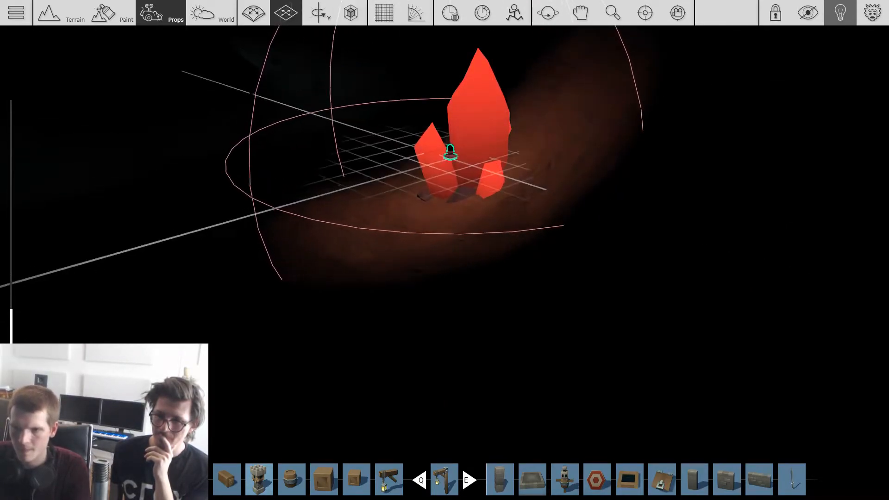
{"action": "left_click_drag", "start_coordinate": [466, 156], "coordinate": [465, 49], "text": "shift"}
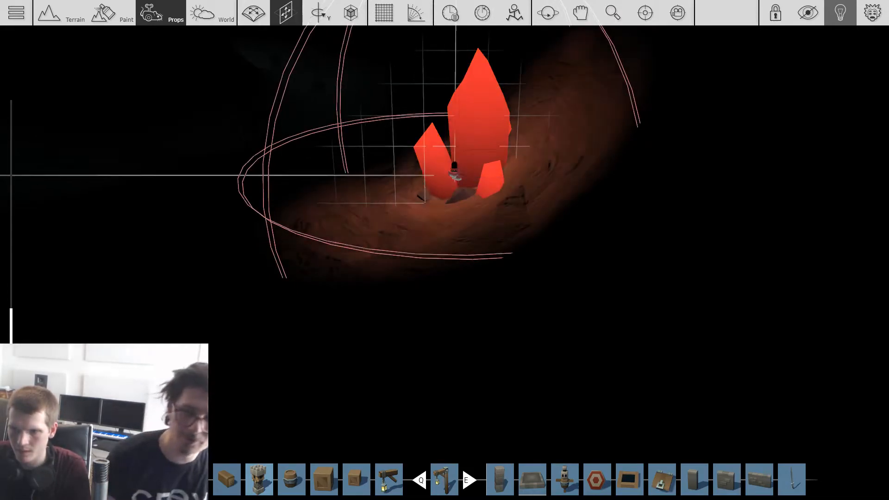
{"action": "left_click_drag", "start_coordinate": [454, 230], "coordinate": [453, 52], "text": "shift"}
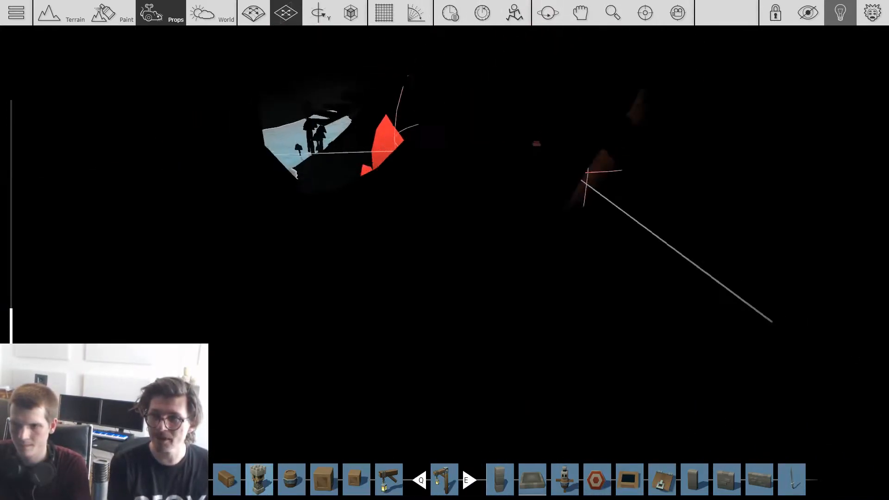
Step: Place a copy of the red omni light at the crystal cluster beside the cave's water and adjust its height
{"action": "left_click_drag", "start_coordinate": [366, 155], "coordinate": [451, 141]}
{"action": "key", "text": "shift"}
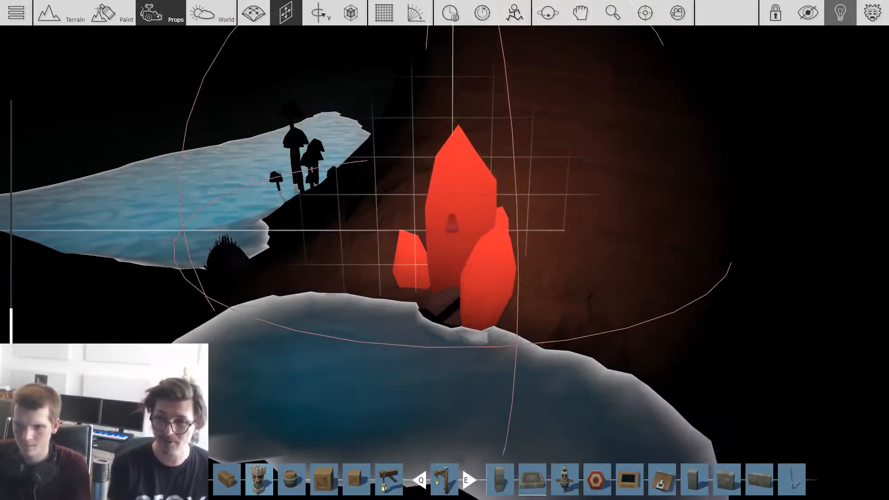
{"action": "left_click", "coordinate": [447, 240]}
{"action": "right_click_drag", "start_coordinate": [446, 240], "coordinate": [446, 262]}
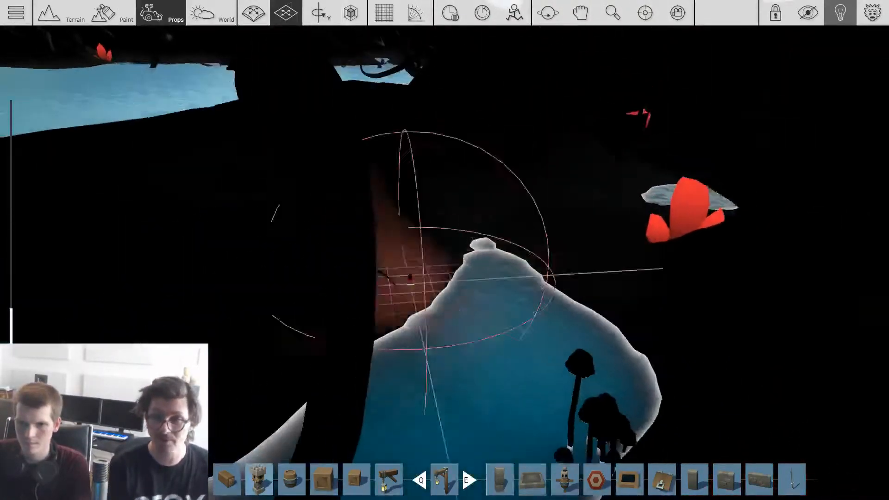
Step: Place a copy of the red omni light at the large crystal cluster near the small cave pool
{"action": "scroll", "coordinate": [683, 250], "scroll_direction": "up", "scroll_amount": 4}
{"action": "right_click_drag", "start_coordinate": [685, 254], "coordinate": [670, 253]}
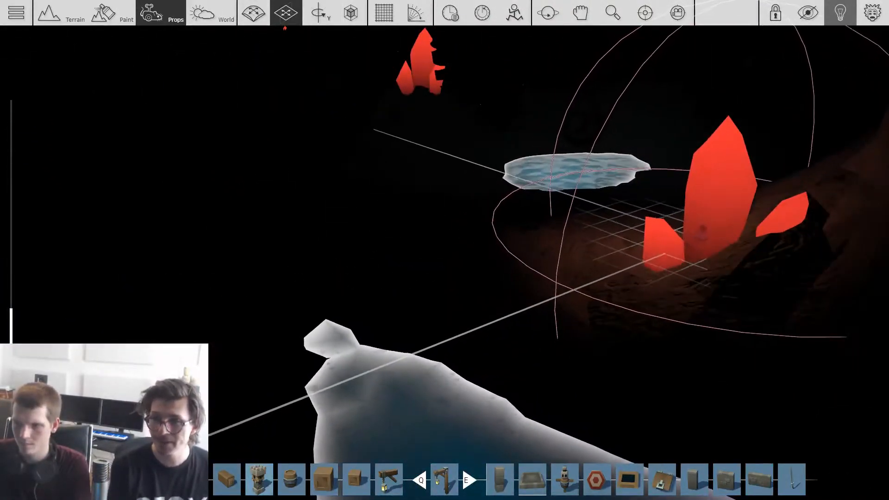
{"action": "key", "text": "shift"}
{"action": "left_click", "coordinate": [691, 222]}
{"action": "right_click_drag", "start_coordinate": [660, 182], "coordinate": [477, 141]}
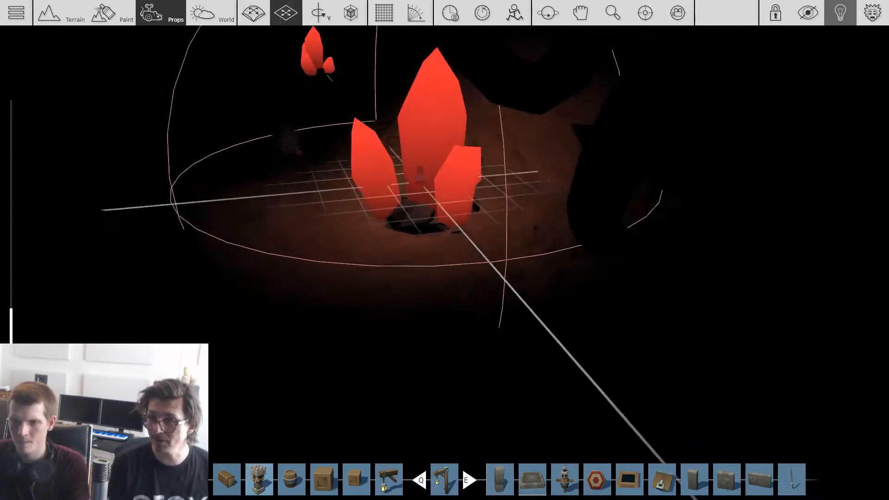
Step: Place another copy of the red omni light at the next crystal cluster deeper in the cave and adjust its height
{"action": "left_click", "coordinate": [411, 197]}
{"action": "key", "text": "w"}
{"action": "right_click_drag", "start_coordinate": [307, 151], "coordinate": [251, 125]}
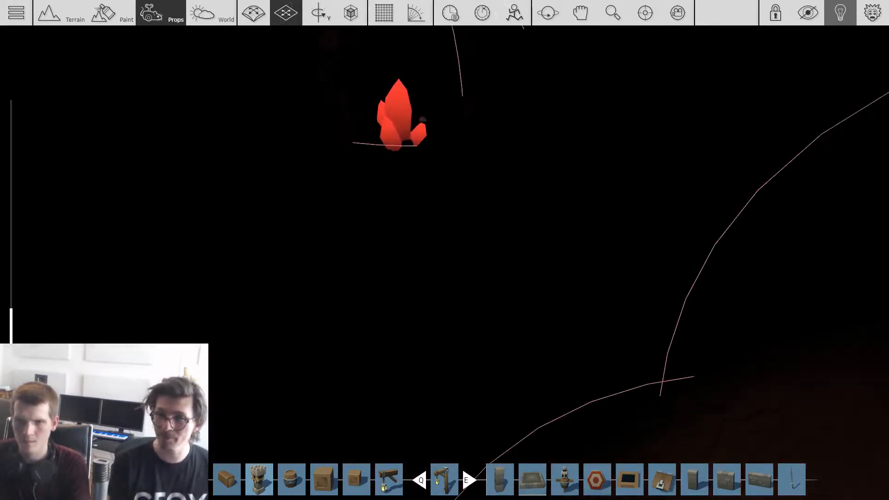
{"action": "key", "text": "w"}
{"action": "right_click_drag", "start_coordinate": [398, 231], "coordinate": [612, 185]}
{"action": "key", "text": "s"}
{"action": "key", "text": "w"}
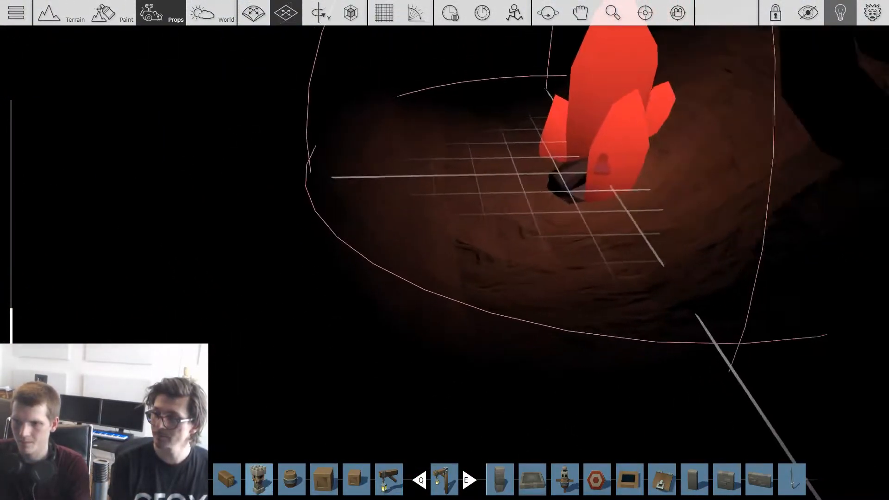
{"action": "right_click_drag", "start_coordinate": [444, 250], "coordinate": [555, 278]}
{"action": "right_click_drag", "start_coordinate": [444, 250], "coordinate": [537, 315]}
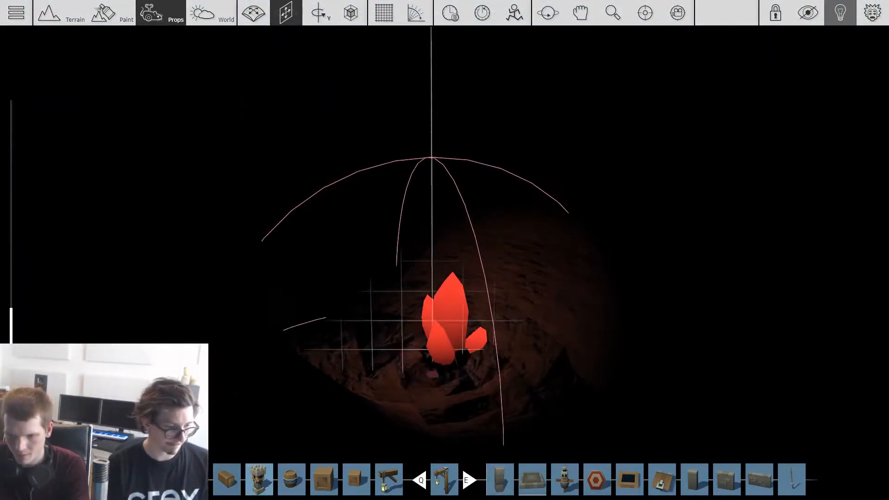
{"action": "mouse_move", "coordinate": [445, 251]}
{"action": "right_mouse_down"}
{"action": "mouse_move", "coordinate": [435, 204]}
{"action": "mouse_move", "coordinate": [430, 213]}
{"action": "mouse_move", "coordinate": [343, 206]}
{"action": "mouse_move", "coordinate": [362, 246]}
{"action": "mouse_move", "coordinate": [324, 269]}
{"action": "mouse_move", "coordinate": [315, 315]}
{"action": "mouse_move", "coordinate": [537, 245]}
{"action": "mouse_move", "coordinate": [547, 213]}
{"action": "mouse_move", "coordinate": [620, 250]}
{"action": "mouse_move", "coordinate": [537, 250]}
{"action": "mouse_move", "coordinate": [541, 283]}
{"action": "mouse_move", "coordinate": [513, 287]}
{"action": "mouse_move", "coordinate": [477, 278]}
{"action": "mouse_move", "coordinate": [482, 232]}
{"action": "mouse_move", "coordinate": [463, 241]}
{"action": "mouse_move", "coordinate": [491, 241]}
{"action": "mouse_move", "coordinate": [440, 266]}
{"action": "right_mouse_up"}
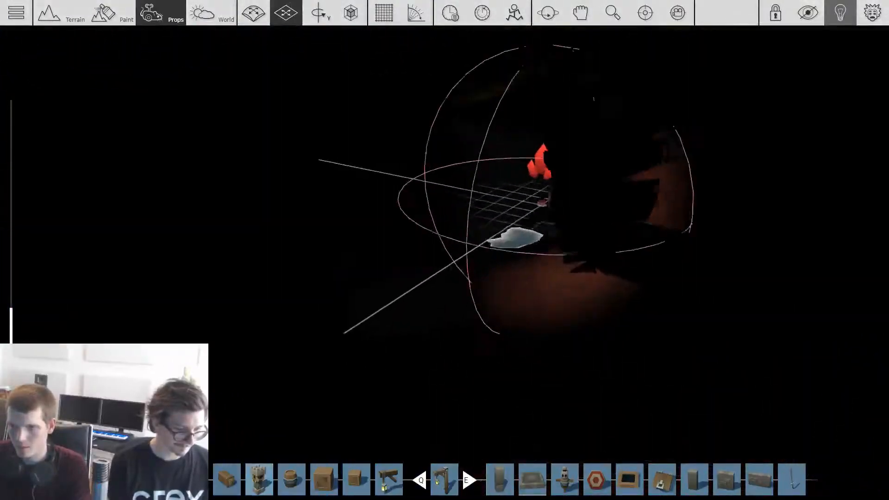
Step: Place a copy of the red omni light at the crystal cluster beside the water with the spiky plants
{"action": "key", "text": "w"}
{"action": "left_click_drag", "start_coordinate": [688, 158], "coordinate": [696, 240]}
{"action": "key", "text": "s"}
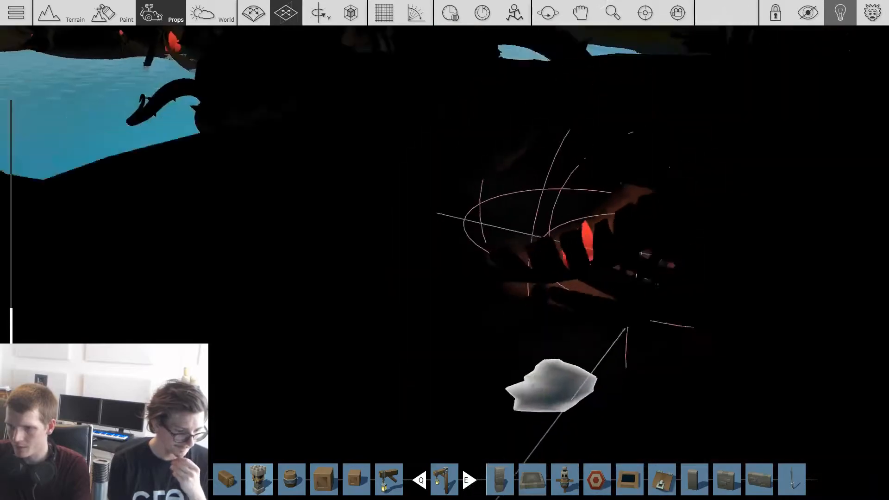
{"action": "key", "text": "w"}
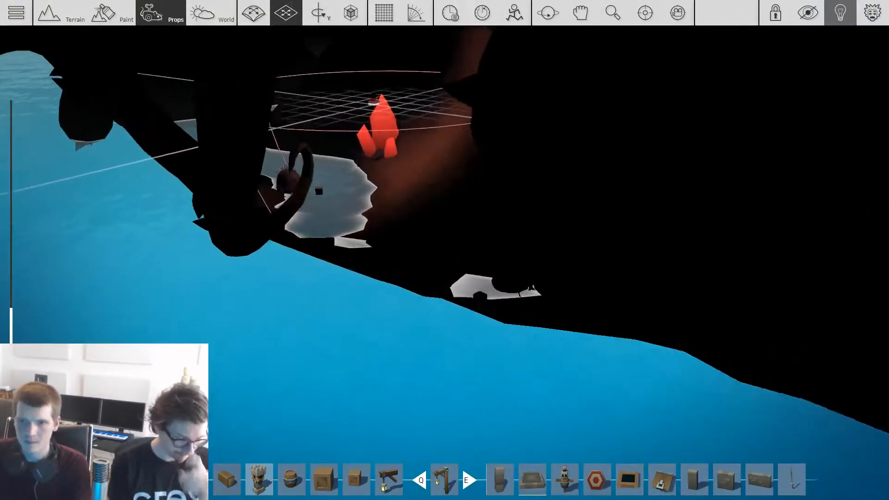
{"action": "key", "text": "w"}
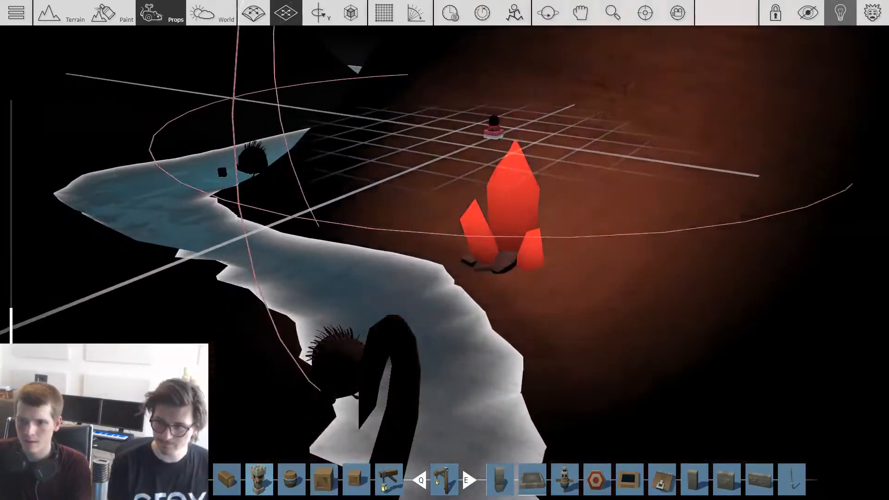
{"action": "left_click", "coordinate": [492, 129]}
{"action": "key", "text": "s"}
{"action": "key", "text": "w"}
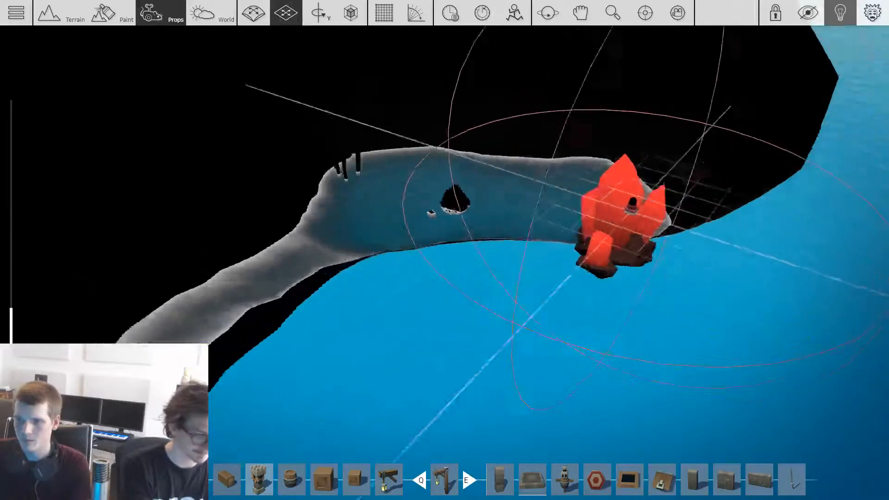
Step: Place further copies of the red omni light at the crystal clusters along the winding cave water
{"action": "right_click_drag", "start_coordinate": [667, 190], "coordinate": [625, 208]}
{"action": "left_click_drag", "start_coordinate": [625, 209], "coordinate": [497, 305]}
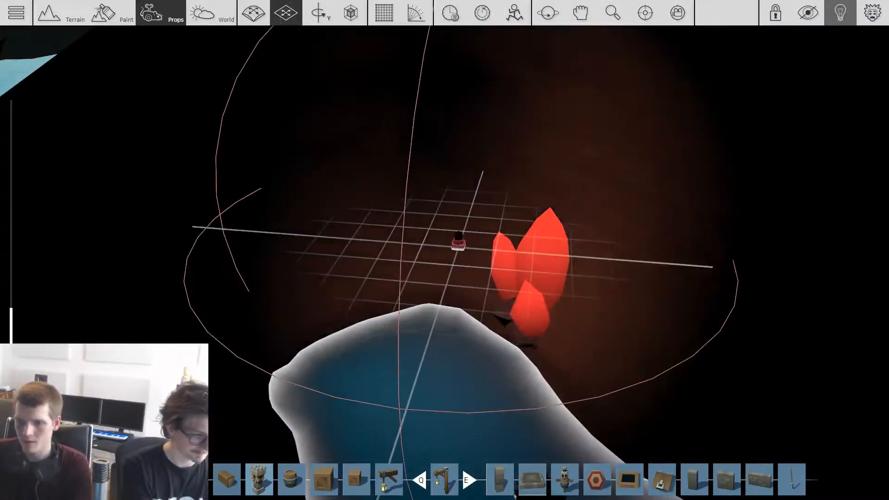
{"action": "right_click_drag", "start_coordinate": [463, 259], "coordinate": [556, 222]}
{"action": "right_click_drag", "start_coordinate": [545, 308], "coordinate": [546, 334]}
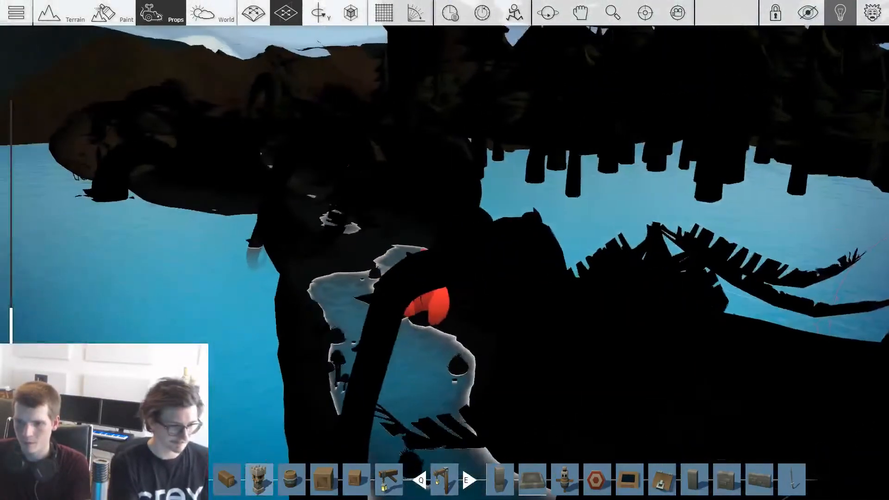
{"action": "scroll", "coordinate": [549, 296], "scroll_direction": "up", "scroll_amount": 5}
{"action": "key", "text": "w"}
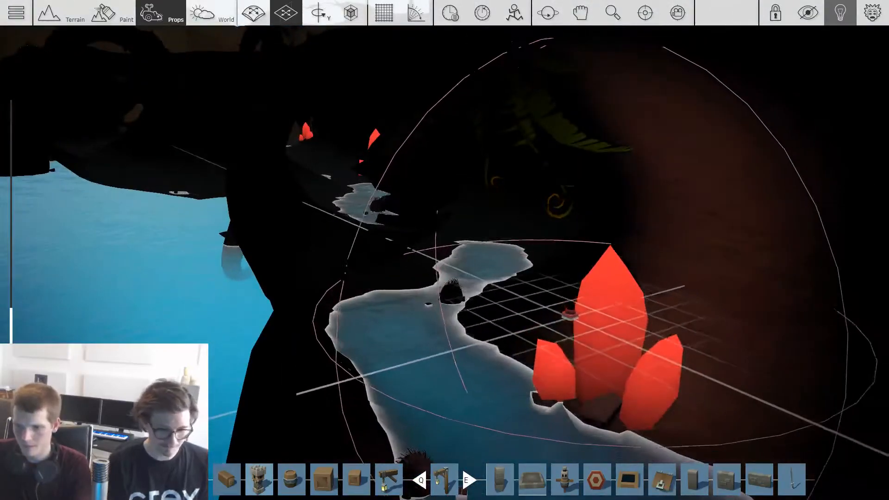
{"action": "key", "text": "w"}
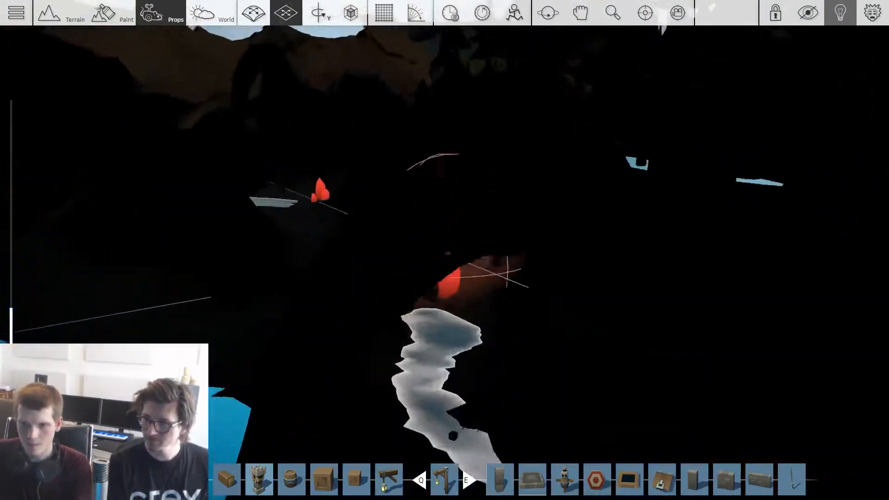
Step: Place a copy of the red omni light at the Gem Large 01 cluster on the edge of the lower pool
{"action": "right_click_drag", "start_coordinate": [187, 311], "coordinate": [574, 324]}
{"action": "scroll", "coordinate": [662, 176], "scroll_direction": "up", "scroll_amount": 4}
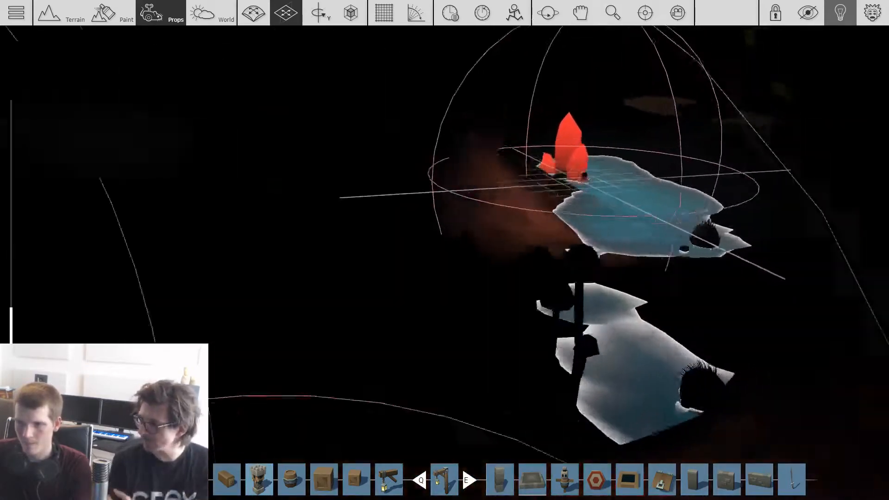
{"action": "scroll", "coordinate": [598, 153], "scroll_direction": "up", "scroll_amount": 5}
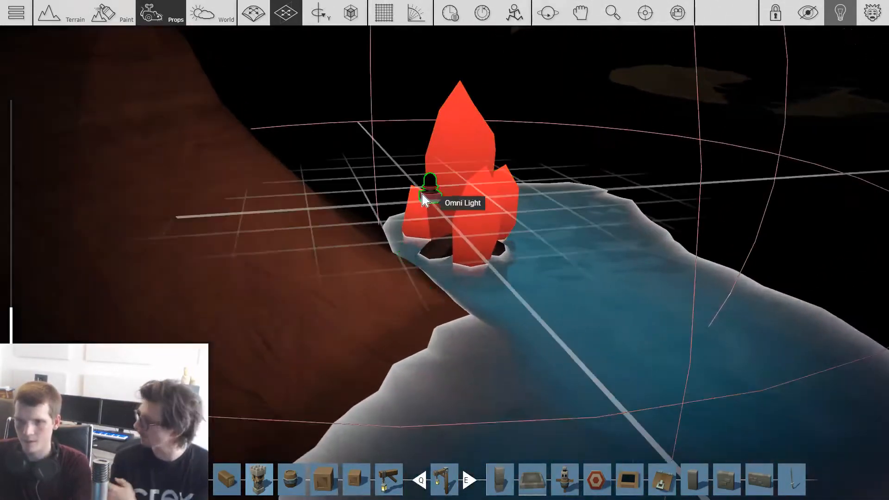
{"action": "left_click_drag", "start_coordinate": [423, 199], "coordinate": [766, 122]}
{"action": "right_click_drag", "start_coordinate": [767, 123], "coordinate": [620, 195]}
Step: Place a copy of the lantern's warm omni light near the axe in the start area
{"action": "scroll", "coordinate": [719, 134], "scroll_direction": "up", "scroll_amount": 2}
{"action": "scroll", "coordinate": [713, 137], "scroll_direction": "up", "scroll_amount": 4}
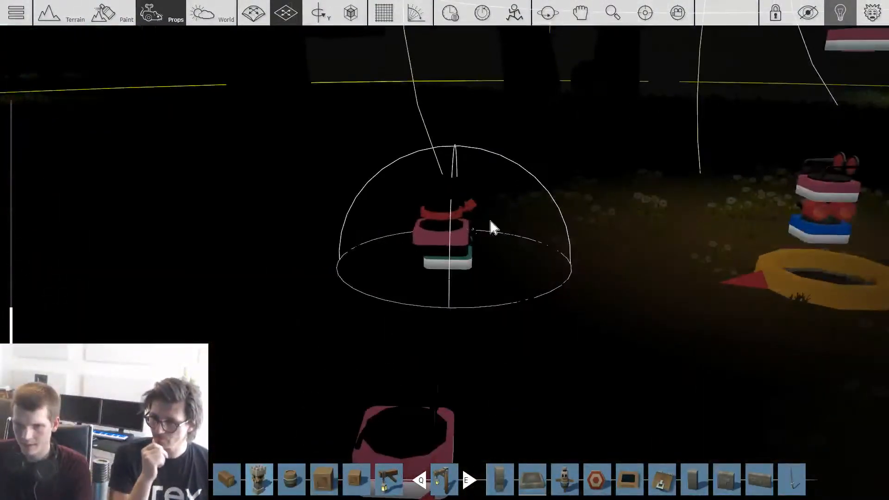
{"action": "right_click_drag", "start_coordinate": [450, 199], "coordinate": [378, 176]}
{"action": "scroll", "coordinate": [379, 176], "scroll_direction": "down", "scroll_amount": 3}
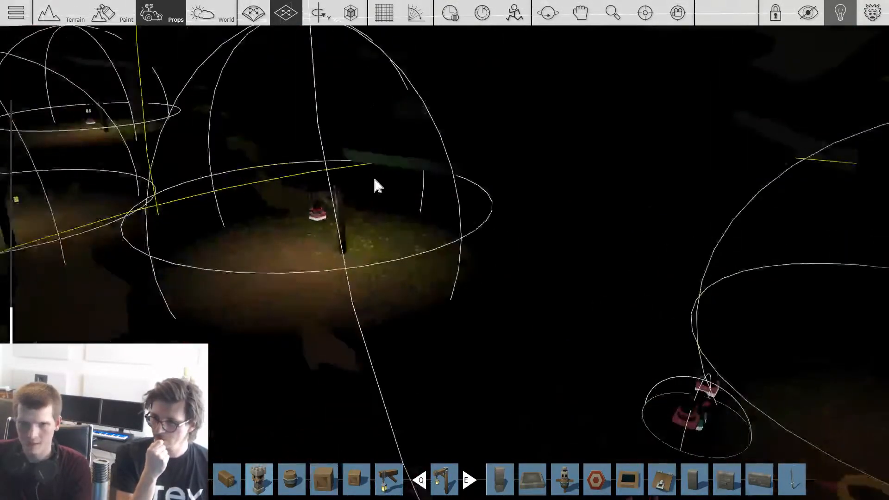
{"action": "left_click_drag", "start_coordinate": [493, 317], "coordinate": [581, 370]}
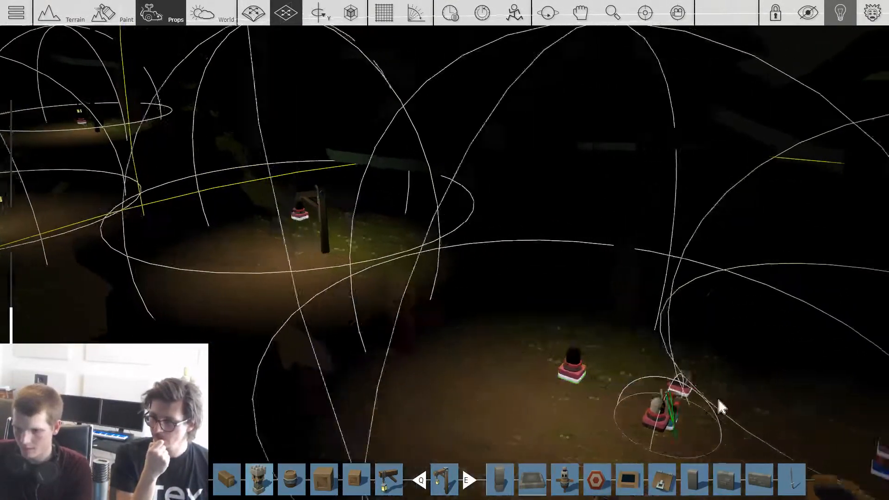
{"action": "scroll", "coordinate": [711, 406], "scroll_direction": "up", "scroll_amount": 5}
{"action": "scroll", "coordinate": [723, 366], "scroll_direction": "down", "scroll_amount": 2}
{"action": "key", "text": "d"}
Step: Browse the prop library's Greenwood_Farm_DEV and Greenwood_Village collections for a prop to go with the axe
{"action": "key", "text": "Tab"}
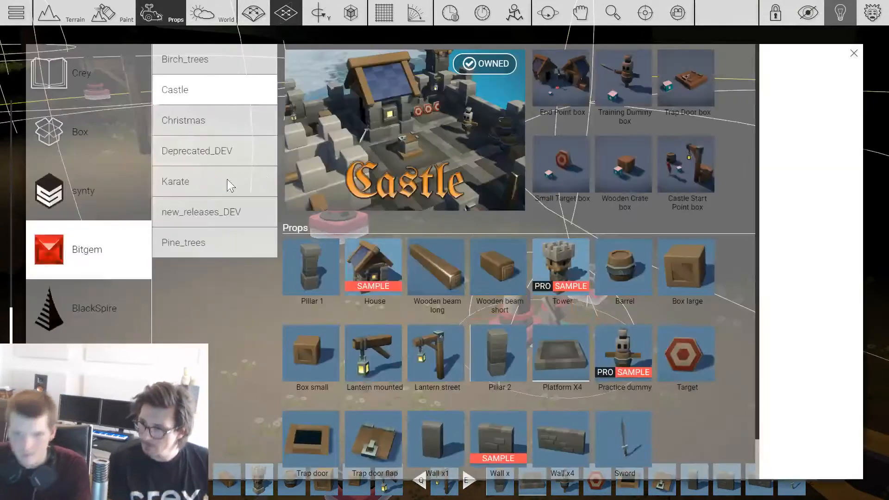
{"action": "left_click", "coordinate": [111, 366]}
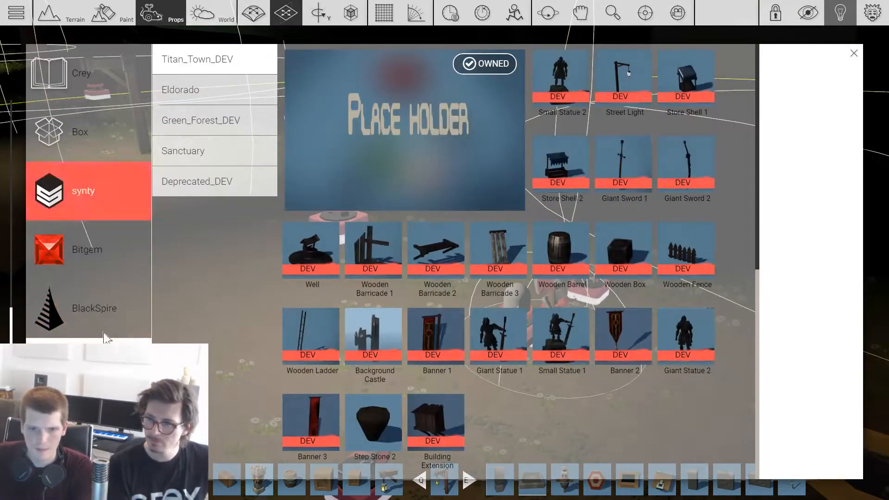
{"action": "left_click", "coordinate": [110, 422]}
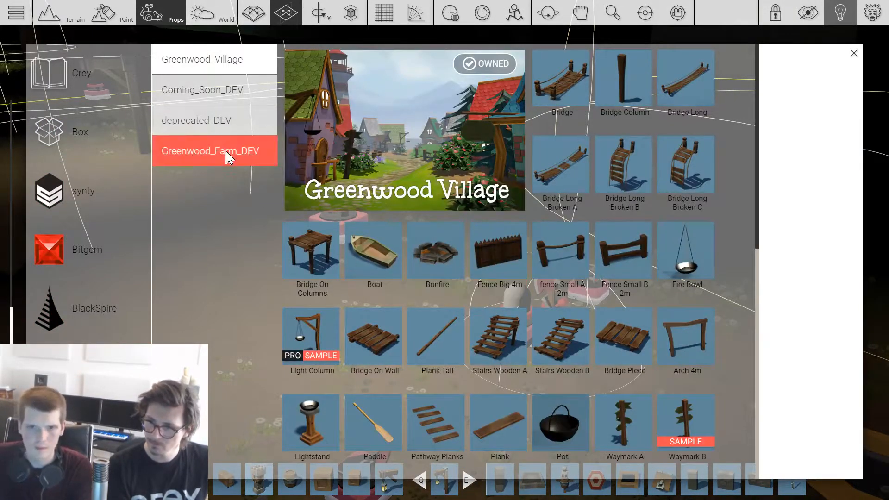
{"action": "left_click", "coordinate": [228, 158]}
{"action": "scroll", "coordinate": [533, 183], "scroll_direction": "down", "scroll_amount": 5}
{"action": "scroll", "coordinate": [535, 183], "scroll_direction": "up", "scroll_amount": 4}
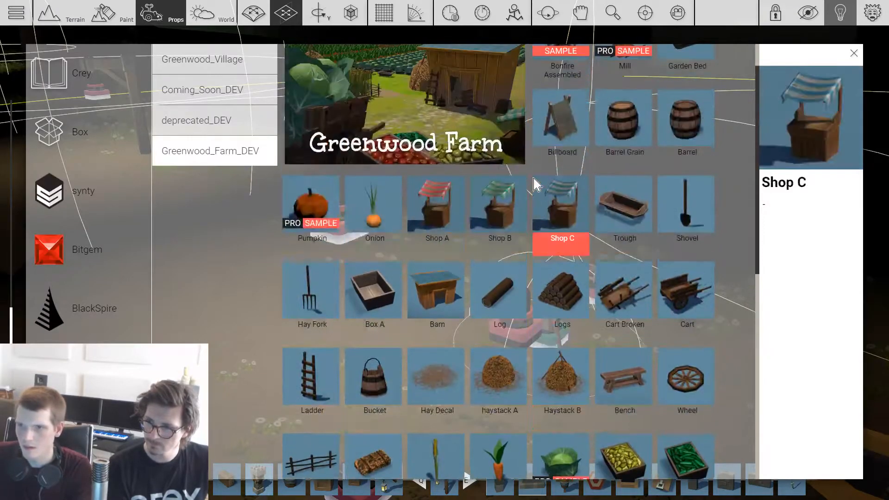
{"action": "scroll", "coordinate": [535, 184], "scroll_direction": "up", "scroll_amount": 1}
{"action": "left_click", "coordinate": [236, 59]}
{"action": "scroll", "coordinate": [510, 158], "scroll_direction": "down", "scroll_amount": 12}
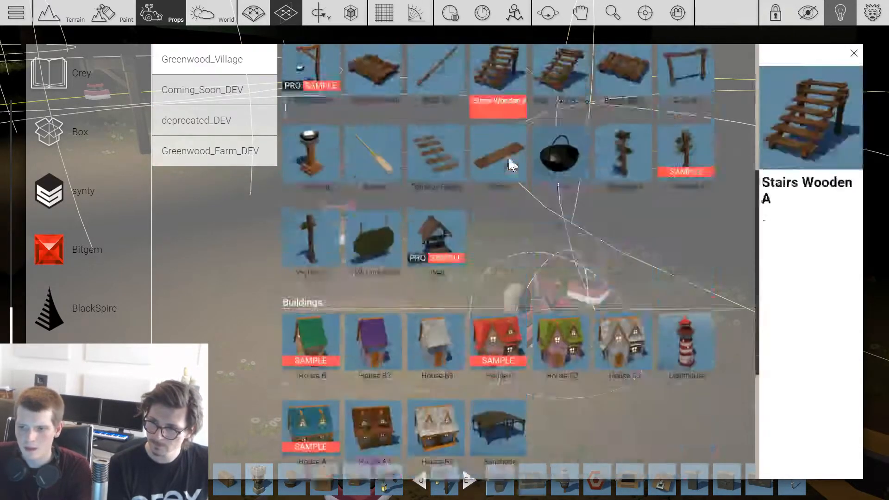
{"action": "scroll", "coordinate": [510, 164], "scroll_direction": "up", "scroll_amount": 10}
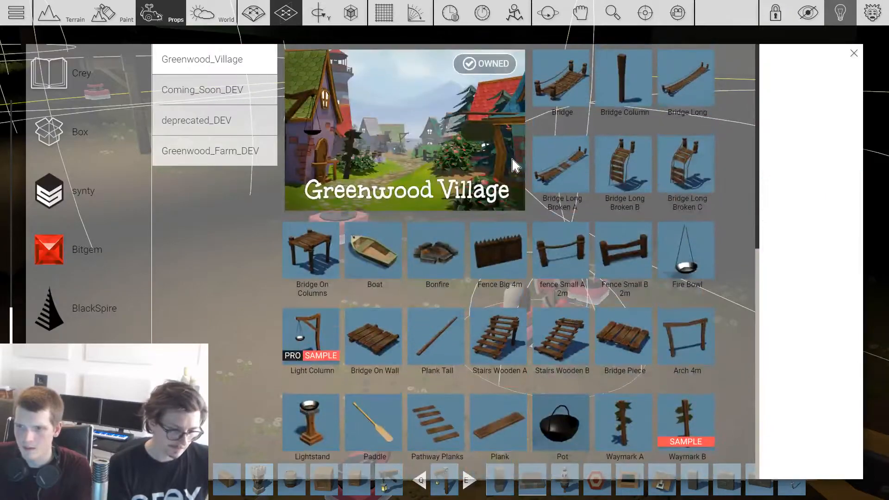
Step: Choose the tall tree stump from the Greenwood_Farm_DEV collection, place it beside the axe and adjust its height
{"action": "left_click", "coordinate": [226, 149]}
{"action": "scroll", "coordinate": [542, 148], "scroll_direction": "down", "scroll_amount": 10}
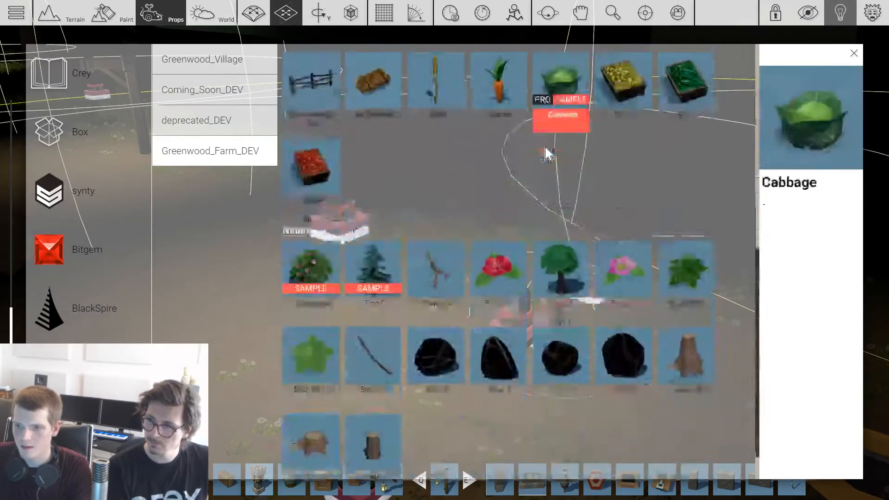
{"action": "left_click", "coordinate": [694, 316]}
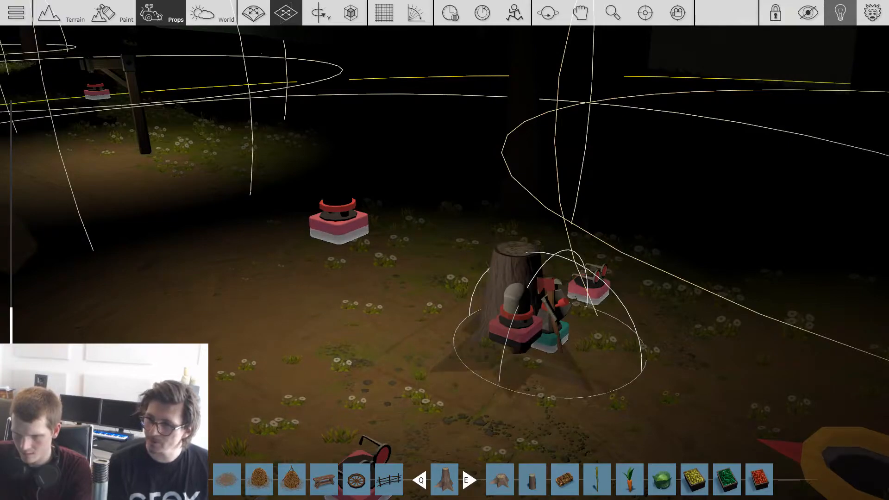
{"action": "key", "text": "ctrl"}
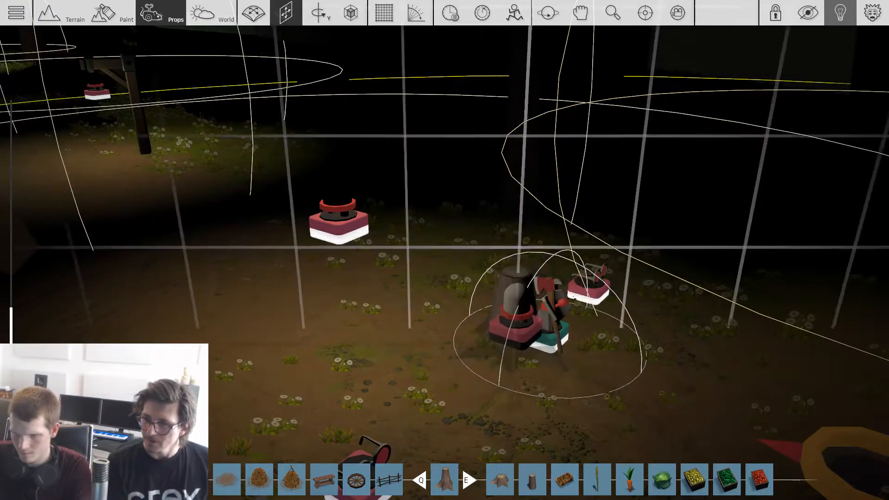
{"action": "key", "text": "space"}
{"action": "scroll", "coordinate": [383, 315], "scroll_direction": "up", "scroll_amount": 4}
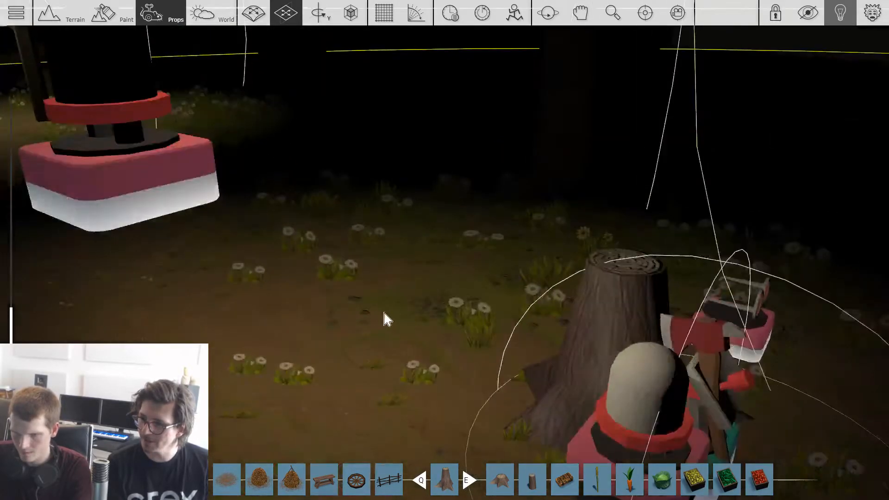
{"action": "right_click_drag", "start_coordinate": [383, 316], "coordinate": [393, 288]}
Step: Raise the warm omni light near the axe high above the clearing in front of the blue van
{"action": "scroll", "coordinate": [393, 288], "scroll_direction": "down", "scroll_amount": 5}
{"action": "scroll", "coordinate": [404, 291], "scroll_direction": "down", "scroll_amount": 5}
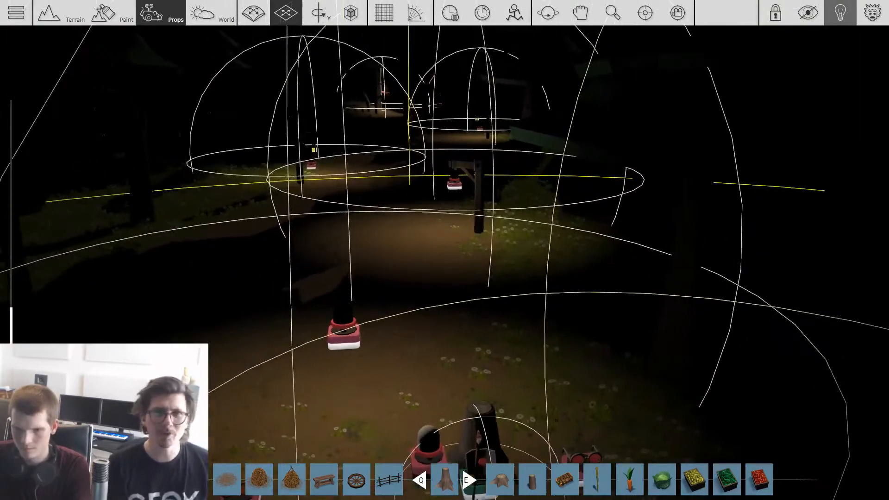
{"action": "scroll", "coordinate": [495, 263], "scroll_direction": "up", "scroll_amount": 4}
{"action": "scroll", "coordinate": [489, 277], "scroll_direction": "down", "scroll_amount": 4}
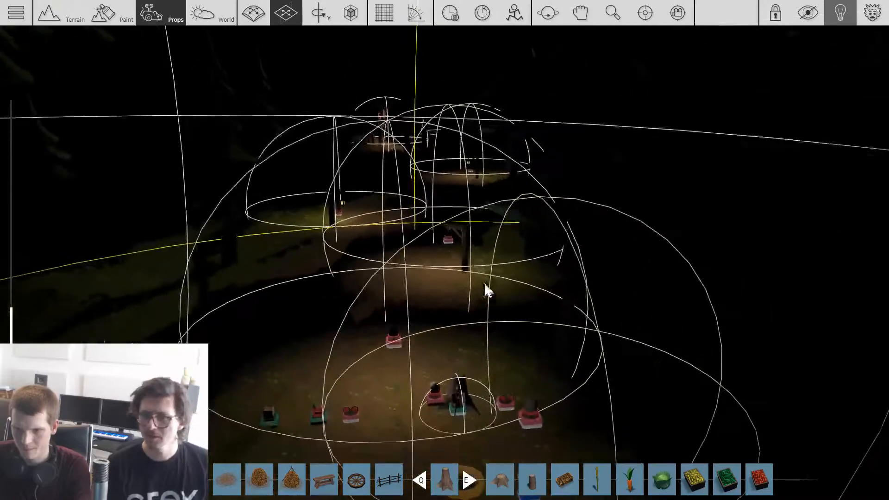
{"action": "scroll", "coordinate": [477, 259], "scroll_direction": "up", "scroll_amount": 3}
{"action": "left_click_drag", "start_coordinate": [450, 238], "coordinate": [402, 322], "text": "shift"}
{"action": "scroll", "coordinate": [401, 321], "scroll_direction": "down", "scroll_amount": 4}
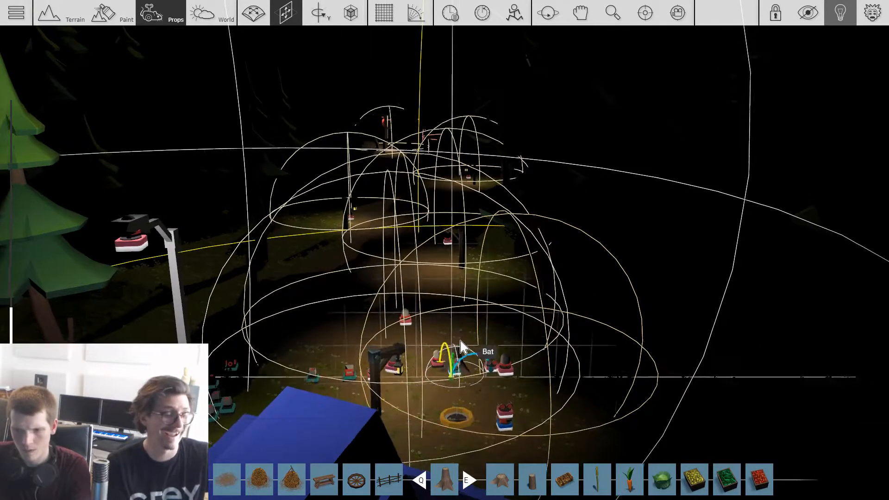
{"action": "scroll", "coordinate": [460, 340], "scroll_direction": "up", "scroll_amount": 1}
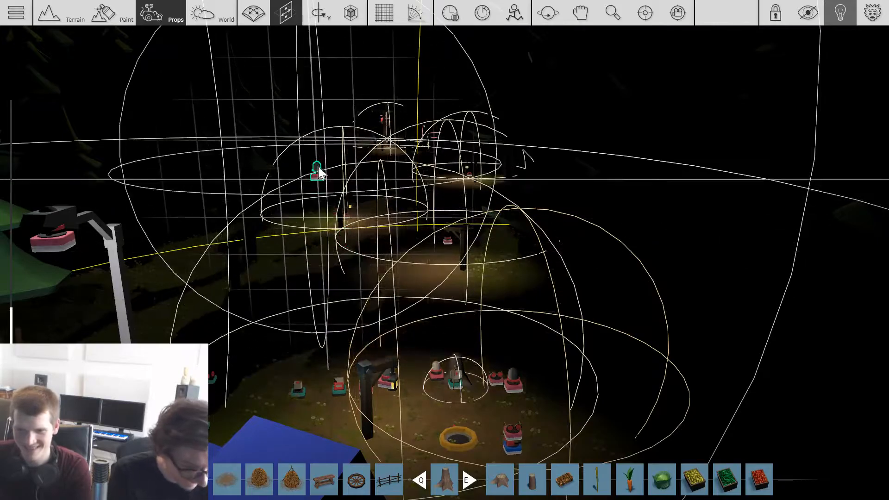
{"action": "right_click_drag", "start_coordinate": [426, 293], "coordinate": [370, 277]}
{"action": "scroll", "coordinate": [434, 293], "scroll_direction": "up", "scroll_amount": 3}
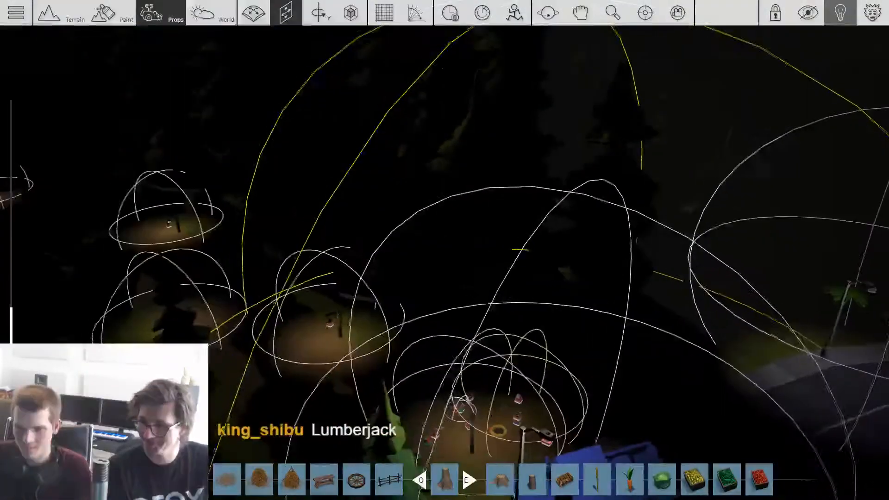
{"action": "right_click_drag", "start_coordinate": [500, 297], "coordinate": [501, 369]}
{"action": "left_click_drag", "start_coordinate": [531, 354], "coordinate": [323, 185], "text": "shift"}
Step: Examine the night lighting around the start clearing and along the lantern path
{"action": "key", "text": "s"}
{"action": "right_click_drag", "start_coordinate": [445, 250], "coordinate": [324, 203]}
{"action": "right_click_drag", "start_coordinate": [445, 250], "coordinate": [490, 260]}
{"action": "right_click_drag", "start_coordinate": [370, 275], "coordinate": [185, 252]}
{"action": "right_click_drag", "start_coordinate": [444, 250], "coordinate": [500, 232]}
{"action": "key", "text": "w"}
{"action": "key", "text": "s"}
{"action": "right_click_drag", "start_coordinate": [445, 250], "coordinate": [458, 192]}
{"action": "key", "text": "w"}
{"action": "key", "text": "s"}
Step: Adjust the position of the omni light at the street lantern beside the path and check how it lights the ground
{"action": "key", "text": "3"}
{"action": "key", "text": "2"}
{"action": "left_click_drag", "start_coordinate": [292, 179], "coordinate": [410, 111]}
{"action": "key", "text": "3"}
{"action": "key", "text": "3"}
{"action": "left_click_drag", "start_coordinate": [468, 241], "coordinate": [430, 100]}
{"action": "key", "text": "2"}
{"action": "key", "text": "w"}
{"action": "right_click_drag", "start_coordinate": [430, 99], "coordinate": [444, 78]}
{"action": "key", "text": "1"}
{"action": "left_click_drag", "start_coordinate": [444, 78], "coordinate": [683, 65]}
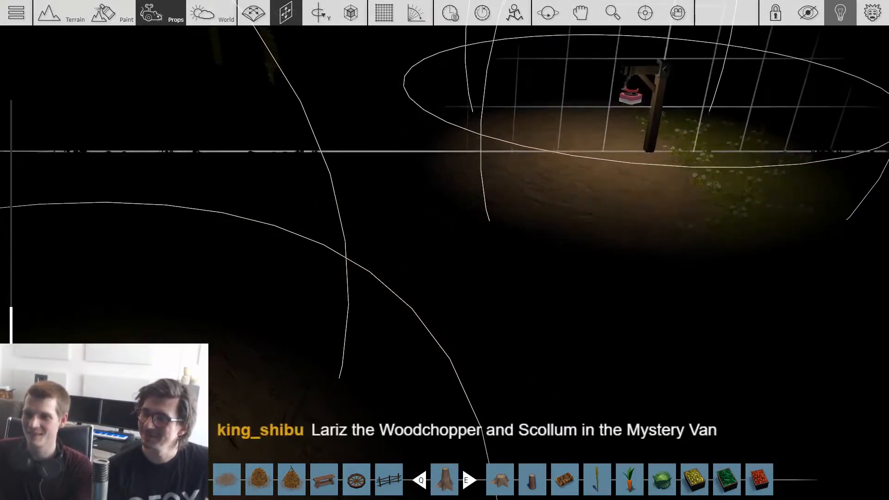
{"action": "left_click_drag", "start_coordinate": [651, 112], "coordinate": [643, 116]}
{"action": "key", "text": "s"}
{"action": "right_click_drag", "start_coordinate": [584, 246], "coordinate": [563, 230]}
{"action": "key", "text": "w"}
{"action": "key", "text": "s"}
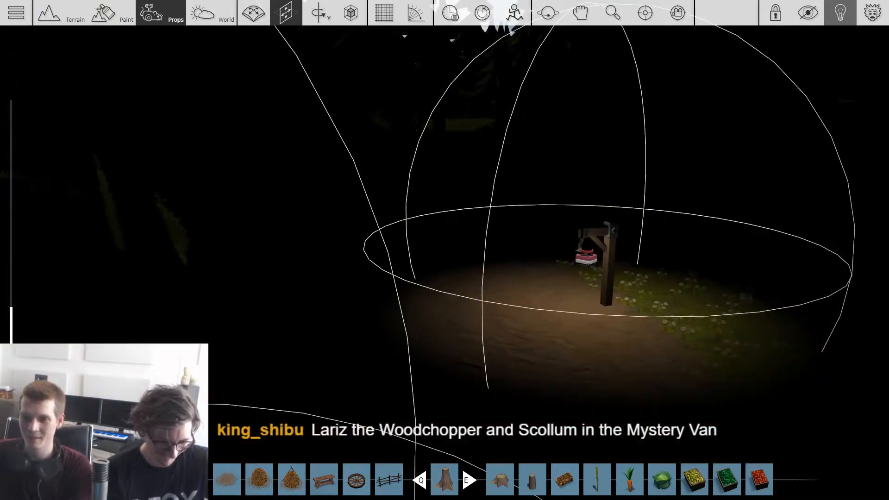
Step: Examine the level from the street lantern up over the forest and the cave mountain
{"action": "key", "text": "s"}
{"action": "right_click_drag", "start_coordinate": [523, 250], "coordinate": [502, 262]}
{"action": "key", "text": "Tab"}
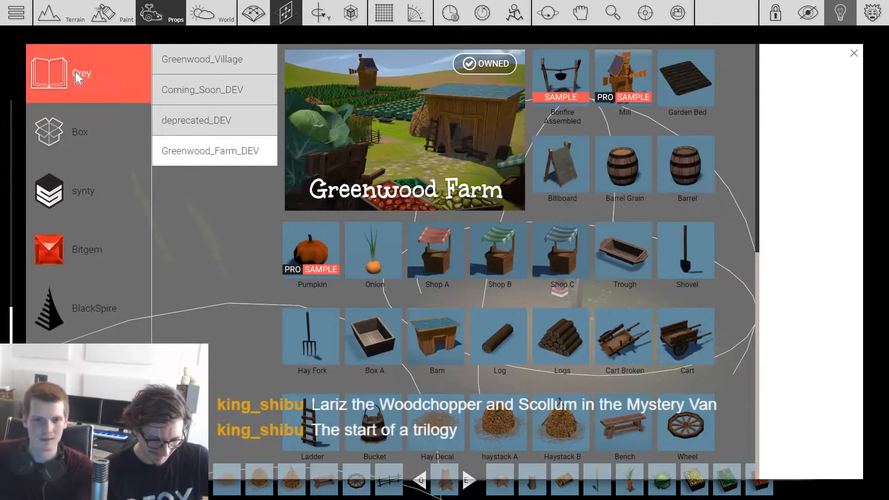
{"action": "key", "text": "Tab"}
{"action": "right_click_drag", "start_coordinate": [407, 254], "coordinate": [415, 381]}
{"action": "key", "text": "w"}
{"action": "key", "text": "s"}
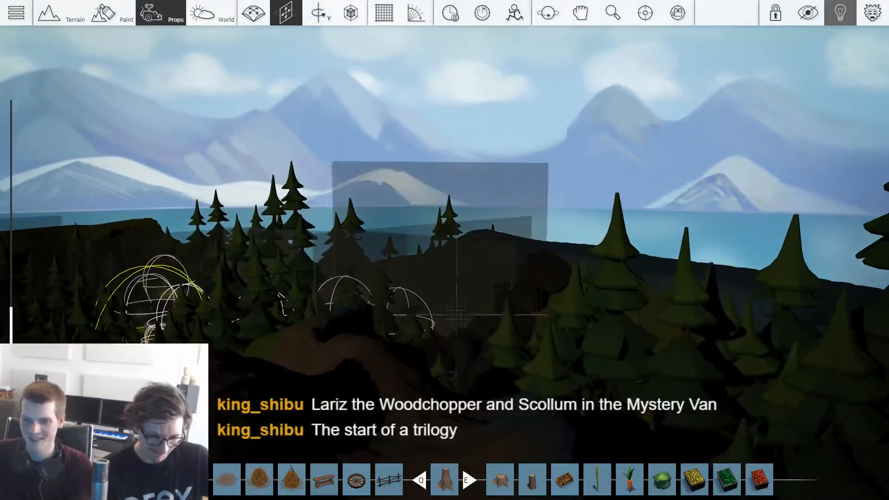
{"action": "right_click_drag", "start_coordinate": [444, 250], "coordinate": [231, 341]}
{"action": "key", "text": "a"}
{"action": "key", "text": "q"}
{"action": "key", "text": "a"}
{"action": "right_click_drag", "start_coordinate": [444, 250], "coordinate": [343, 234]}
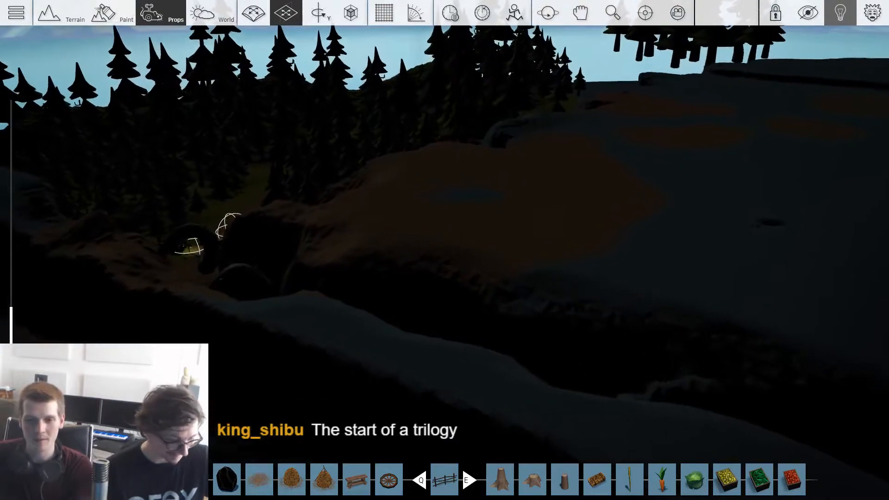
Step: Move and rotate the transparent box over the forest beside the lantern path
{"action": "key", "text": "1"}
{"action": "key", "text": "a"}
{"action": "mouse_move", "coordinate": [445, 250]}
{"action": "right_mouse_down"}
{"action": "mouse_move", "coordinate": [412, 250]}
{"action": "mouse_move", "coordinate": [435, 254]}
{"action": "right_mouse_up"}
{"action": "right_click_drag", "start_coordinate": [695, 243], "coordinate": [359, 345]}
{"action": "key", "text": "w"}
{"action": "key", "text": "s"}
{"action": "key", "text": "2"}
{"action": "key", "text": "s"}
{"action": "key", "text": "s"}
{"action": "key", "text": "3"}
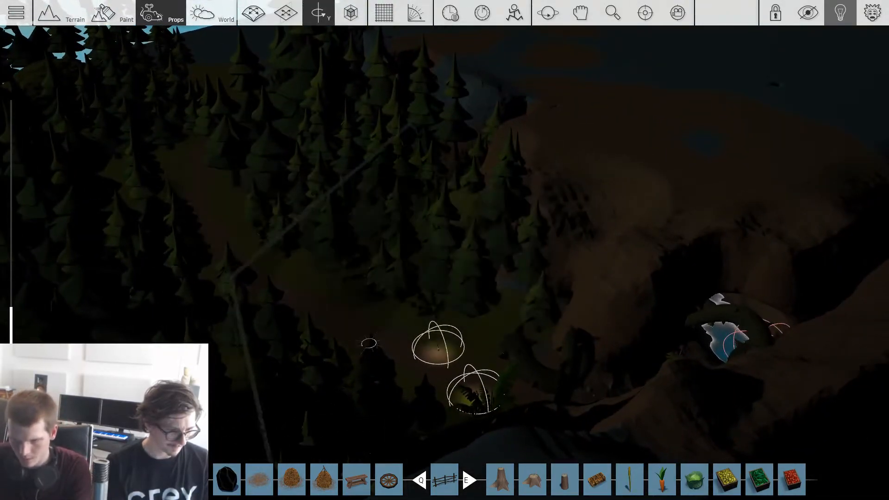
{"action": "key", "text": "d"}
{"action": "right_click_drag", "start_coordinate": [394, 348], "coordinate": [284, 301]}
{"action": "key", "text": "w"}
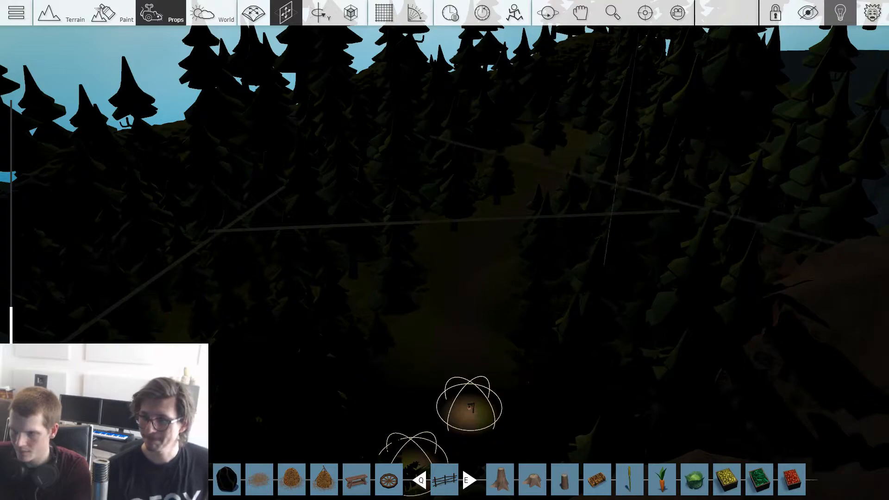
Step: Fine-tune the transparent box's position and height between the trees along the lantern path
{"action": "right_click_drag", "start_coordinate": [445, 250], "coordinate": [519, 297]}
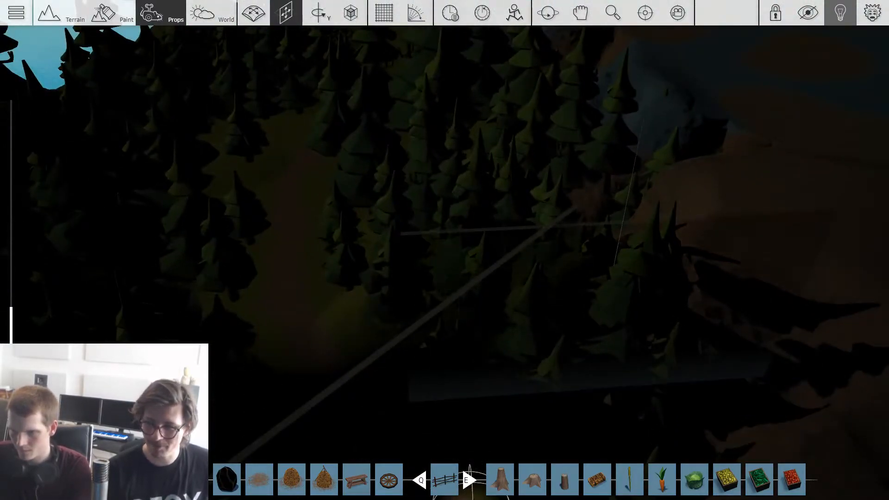
{"action": "mouse_move", "coordinate": [596, 384]}
{"action": "right_mouse_down"}
{"action": "mouse_move", "coordinate": [593, 364]}
{"action": "mouse_move", "coordinate": [593, 380]}
{"action": "right_mouse_up"}
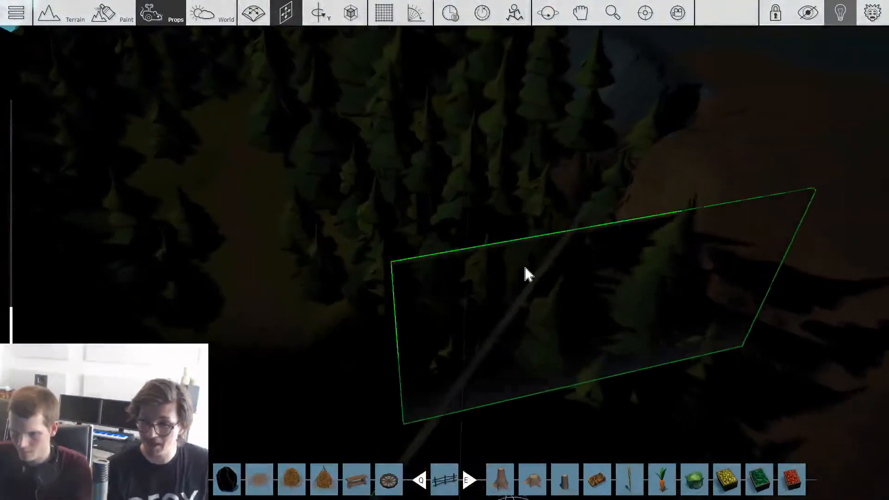
{"action": "right_click_drag", "start_coordinate": [525, 270], "coordinate": [532, 275]}
{"action": "right_click_drag", "start_coordinate": [548, 235], "coordinate": [547, 233]}
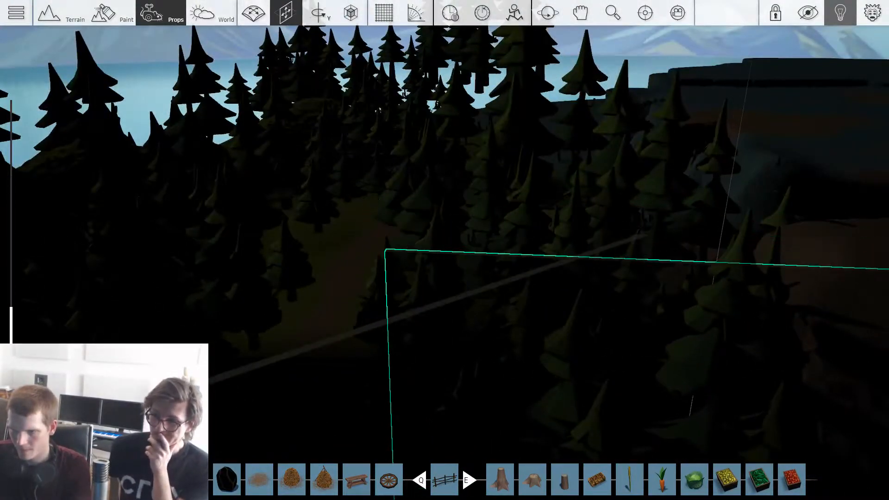
{"action": "right_click_drag", "start_coordinate": [634, 286], "coordinate": [633, 286]}
{"action": "right_click_drag", "start_coordinate": [546, 133], "coordinate": [513, 207]}
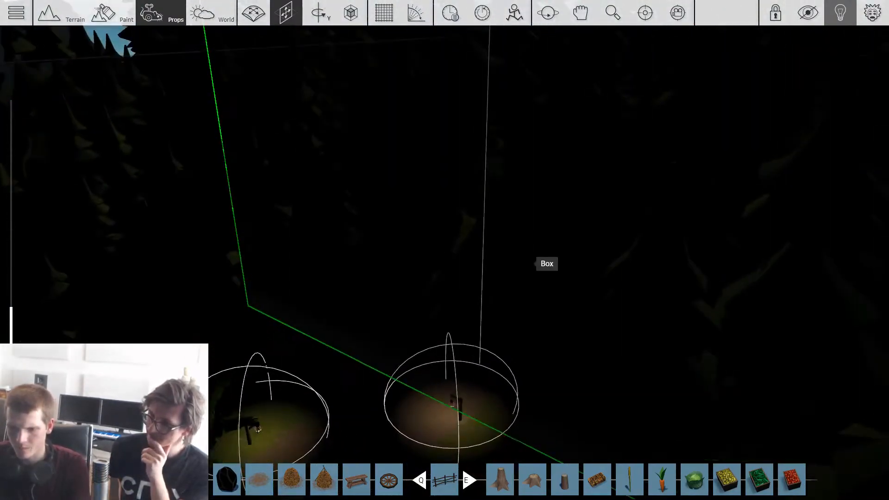
{"action": "right_click_drag", "start_coordinate": [523, 254], "coordinate": [523, 278]}
{"action": "right_click_drag", "start_coordinate": [343, 314], "coordinate": [463, 315]}
Step: Place a Game Completed gadget from the Gameplay collection on the path beside the street lantern and lift it slightly
{"action": "key", "text": "Tab"}
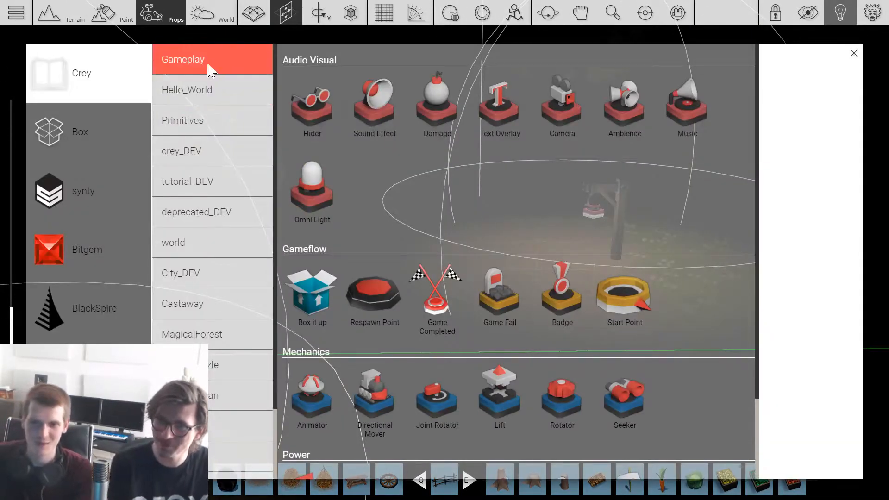
{"action": "left_click", "coordinate": [439, 306]}
{"action": "key", "text": "w"}
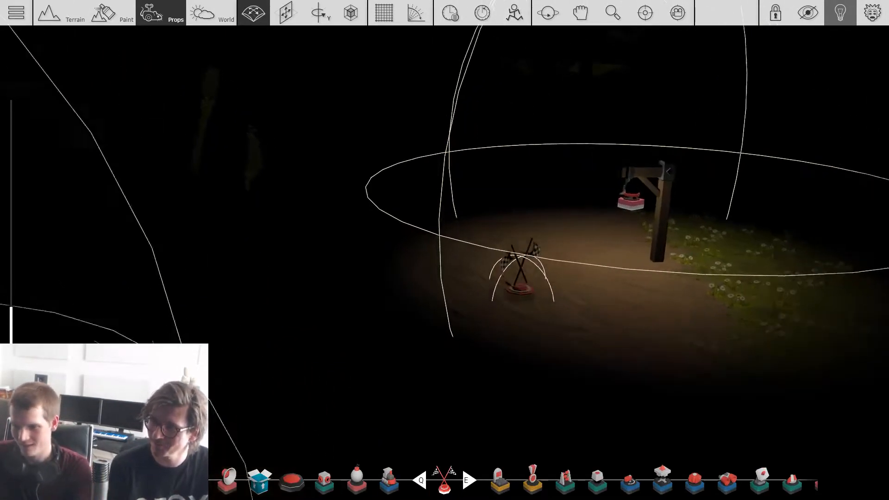
{"action": "left_click", "coordinate": [515, 292]}
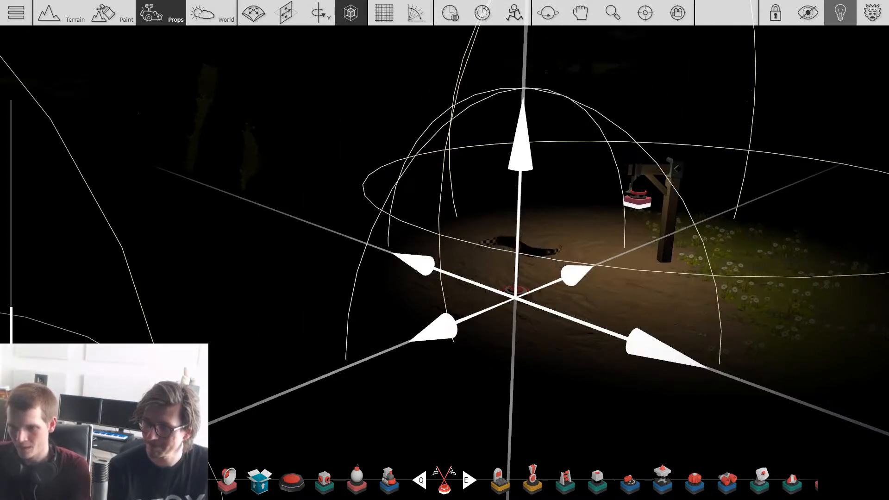
{"action": "left_click_drag", "start_coordinate": [515, 292], "coordinate": [519, 283], "text": "shift"}
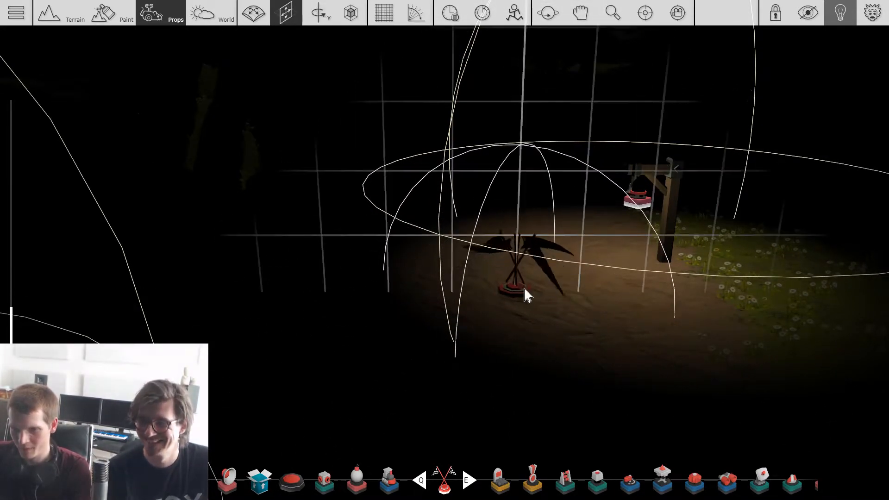
Step: Reposition the Game Completed gadget on the lit path in front of the street lantern
{"action": "key", "text": "w"}
{"action": "key", "text": "s"}
{"action": "right_click_drag", "start_coordinate": [525, 295], "coordinate": [454, 307]}
{"action": "key", "text": "w"}
{"action": "key", "text": "s"}
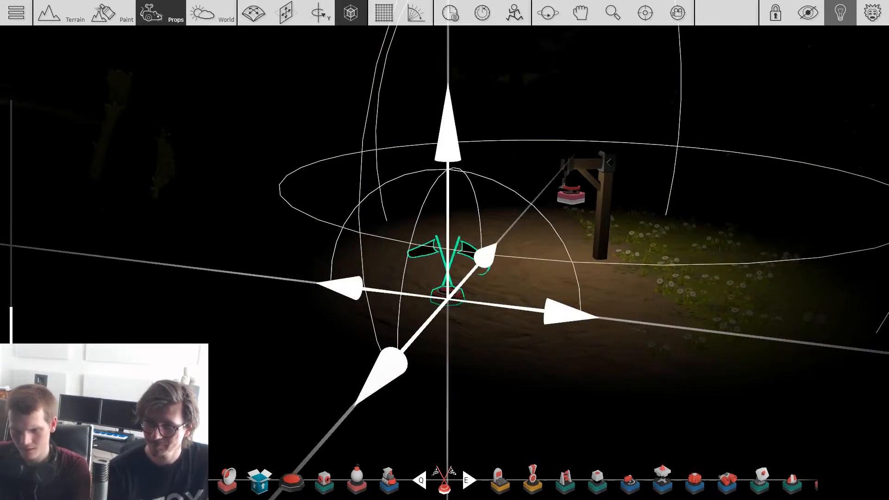
{"action": "left_click_drag", "start_coordinate": [449, 285], "coordinate": [464, 300]}
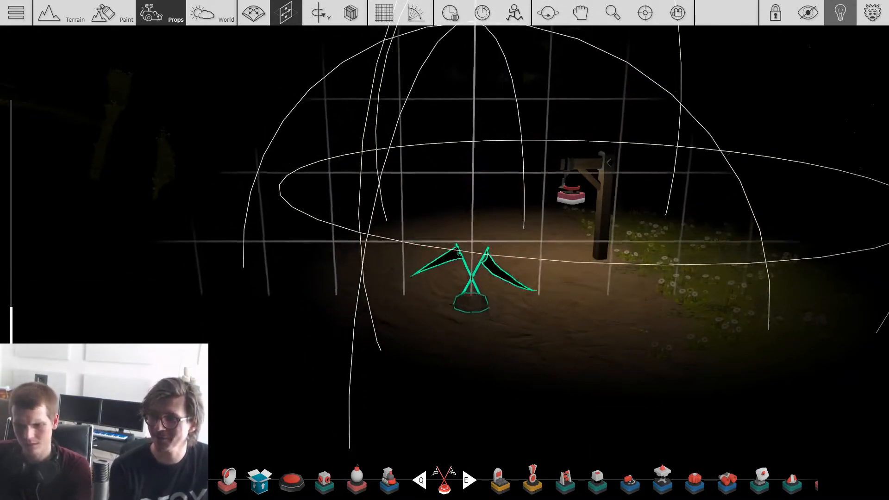
Step: Choose the Sensor gadget from the Power section and adjust the Game Completed gadget's position near the lantern
{"action": "key", "text": "Tab"}
{"action": "scroll", "coordinate": [482, 315], "scroll_direction": "down", "scroll_amount": 2}
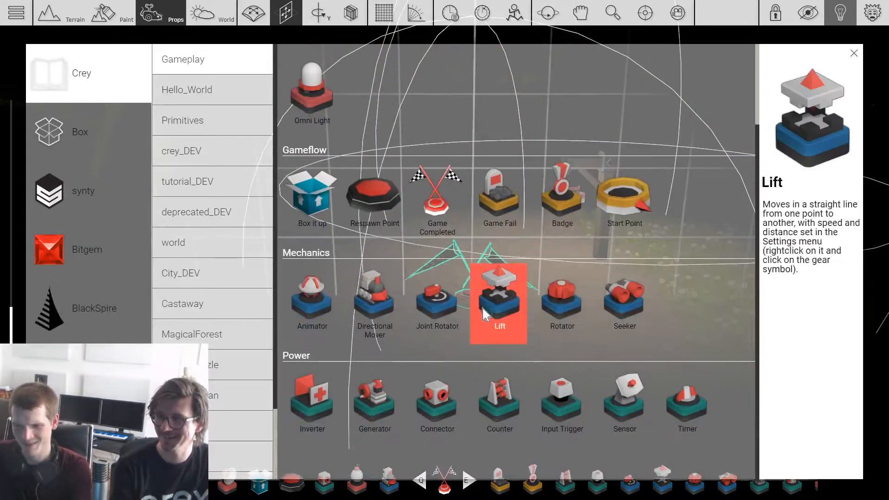
{"action": "left_click", "coordinate": [625, 408]}
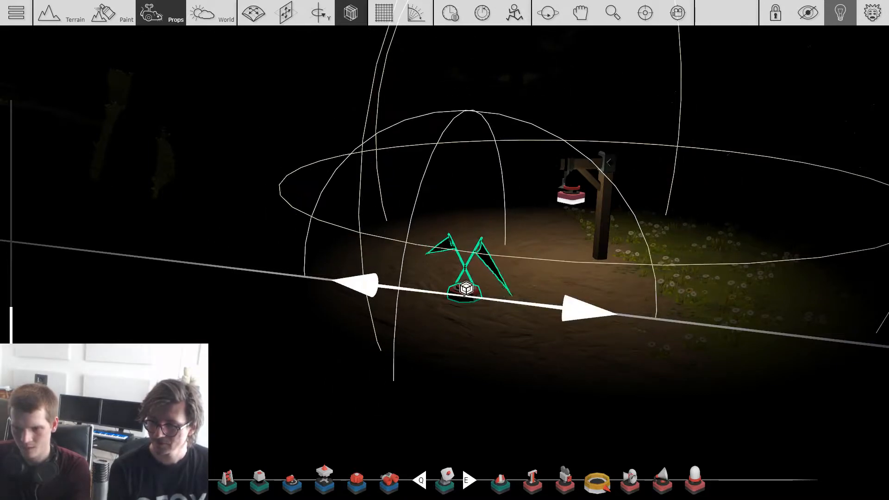
{"action": "scroll", "coordinate": [465, 153], "scroll_direction": "down", "scroll_amount": 5}
{"action": "right_click_drag", "start_coordinate": [465, 153], "coordinate": [531, 207]}
Step: Save the game under the title The Abandoned Mine
{"action": "key", "text": "w"}
{"action": "key", "text": "w"}
{"action": "key", "text": "w"}
{"action": "key", "text": "Escape"}
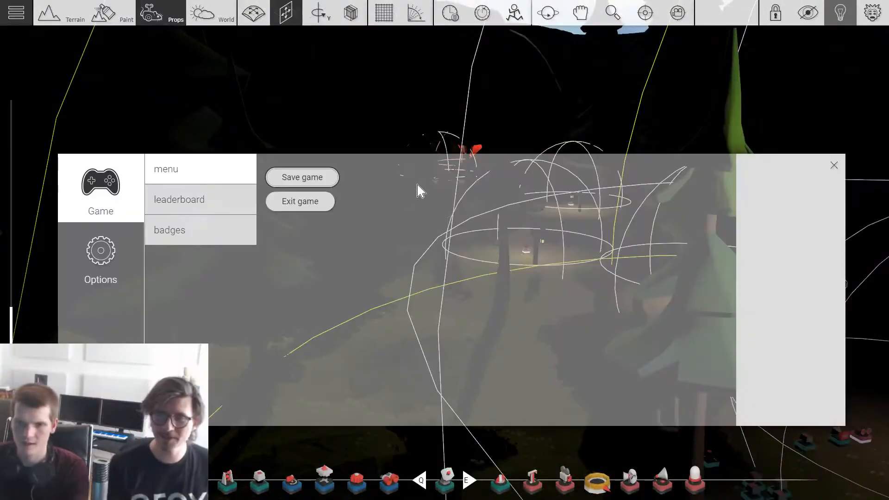
{"action": "left_click", "coordinate": [327, 178]}
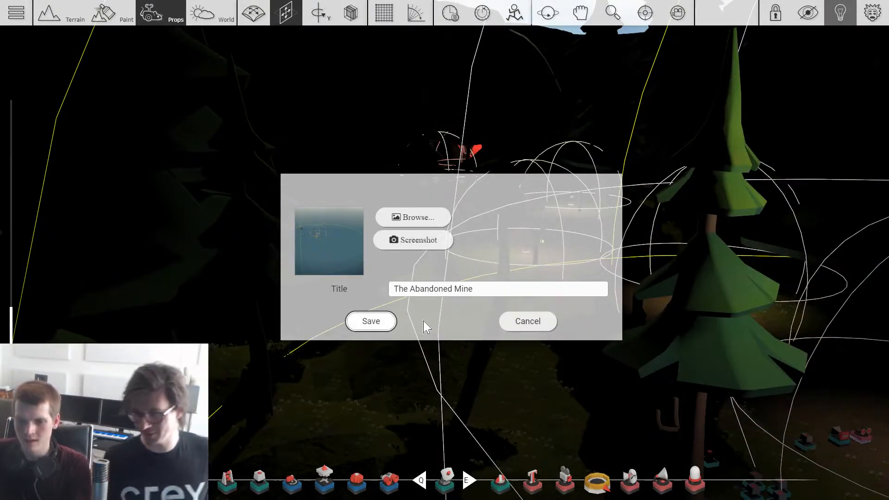
{"action": "key", "text": "Return"}
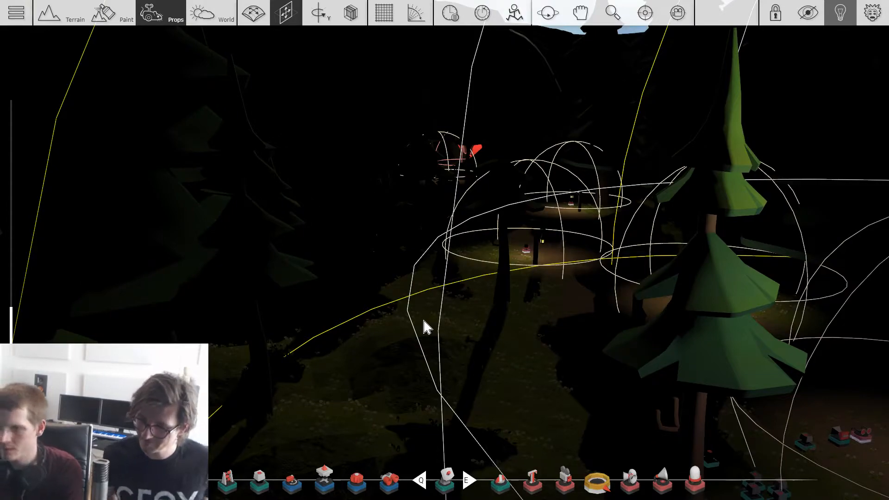
Step: Start a playtest, pick up the axe at the tree stump and walk along the lantern path
{"action": "key", "text": "Tab"}
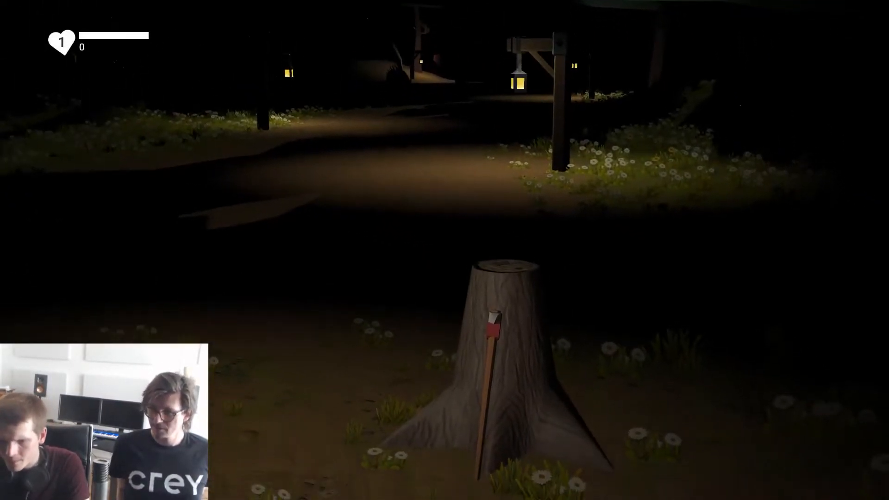
{"action": "key", "text": "w"}
{"action": "key", "text": "s"}
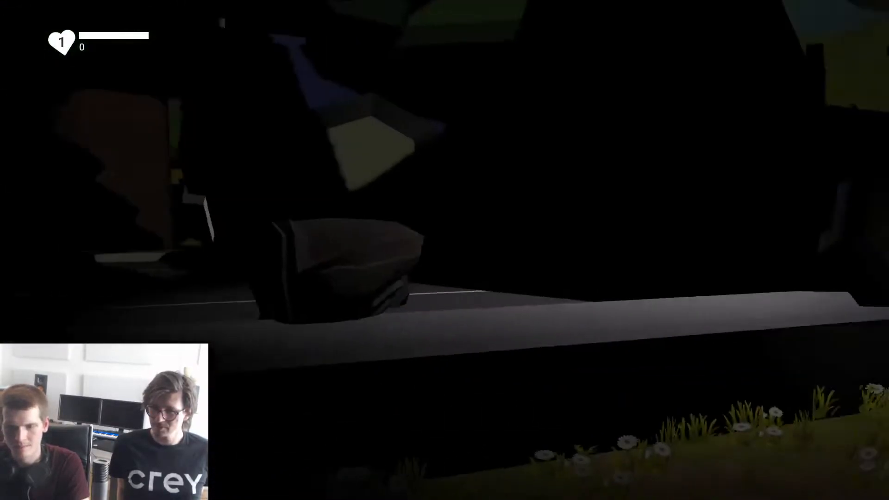
{"action": "key", "text": "w"}
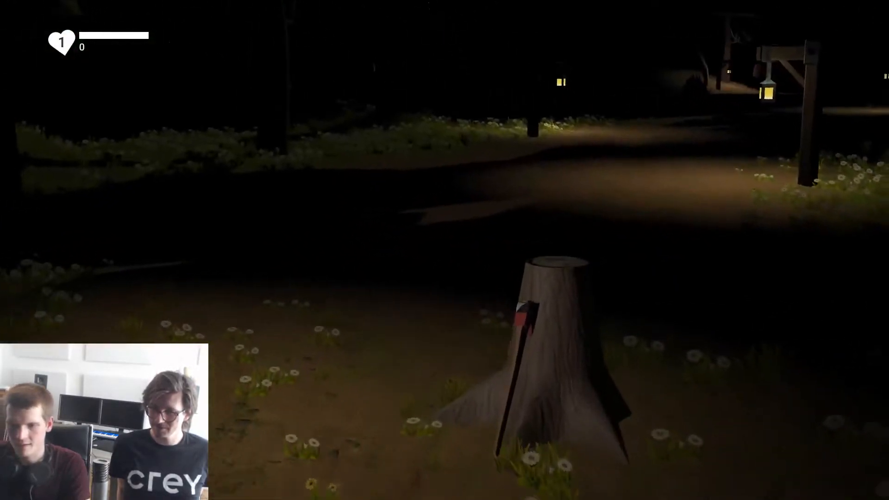
{"action": "key", "text": "w"}
{"action": "key", "text": "w"}
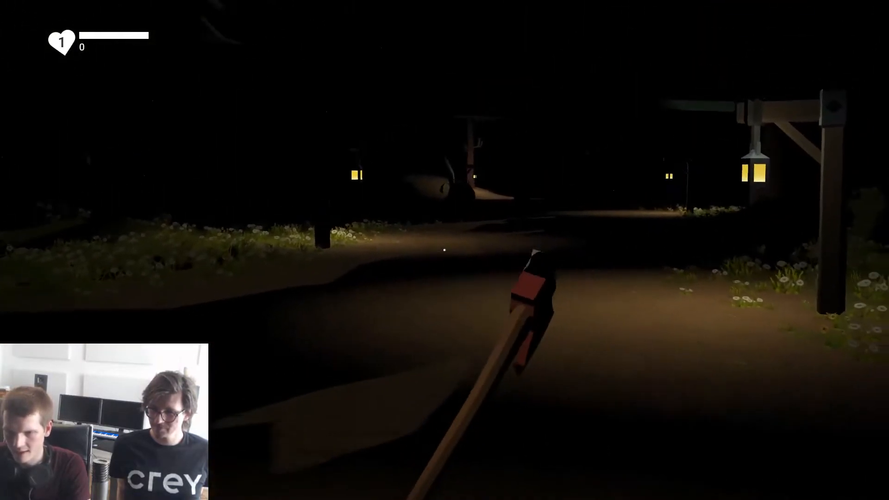
{"action": "key", "text": "w"}
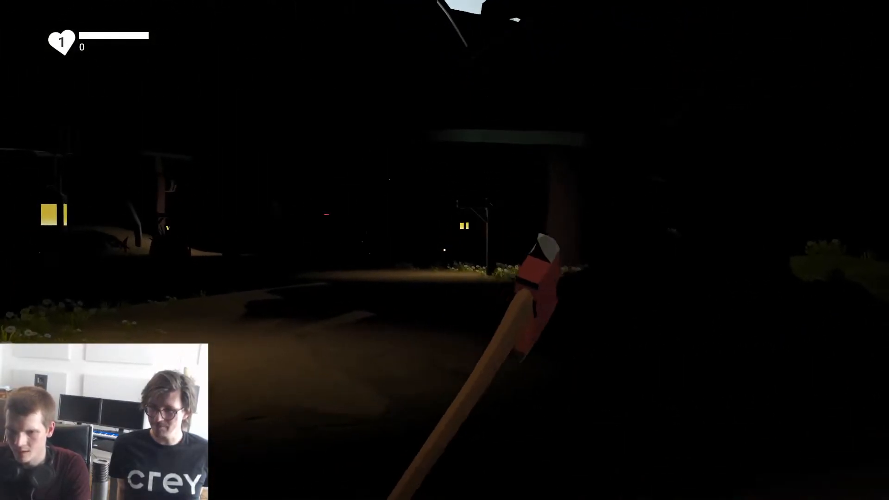
{"action": "key", "text": "w"}
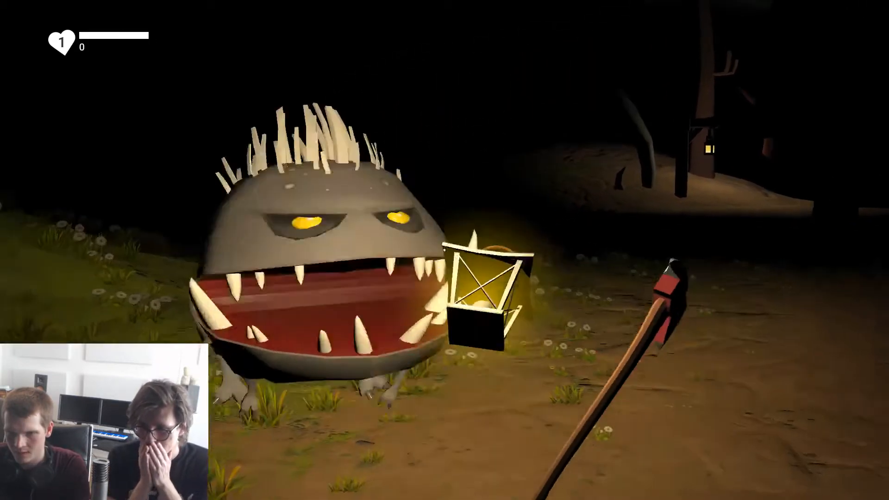
Step: Test swinging the axe and raising the handheld lantern on the dark path near the red crystals
{"action": "left_click", "coordinate": [444, 250]}
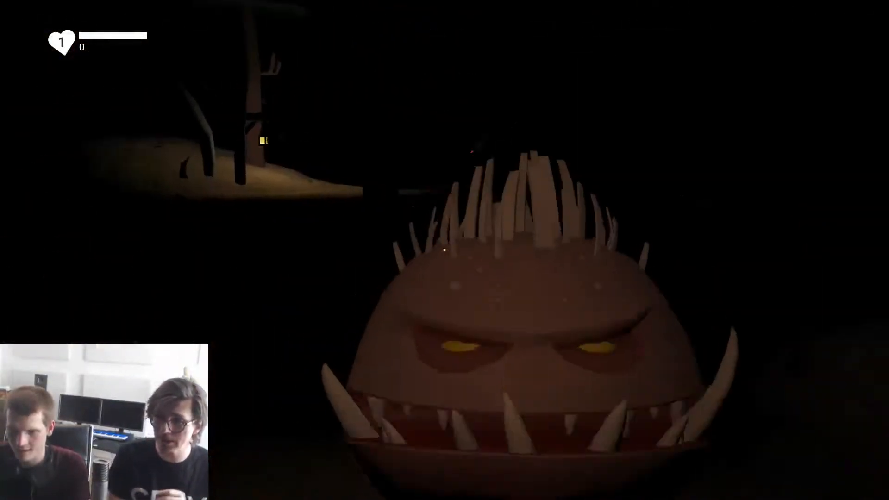
{"action": "left_click", "coordinate": [445, 250]}
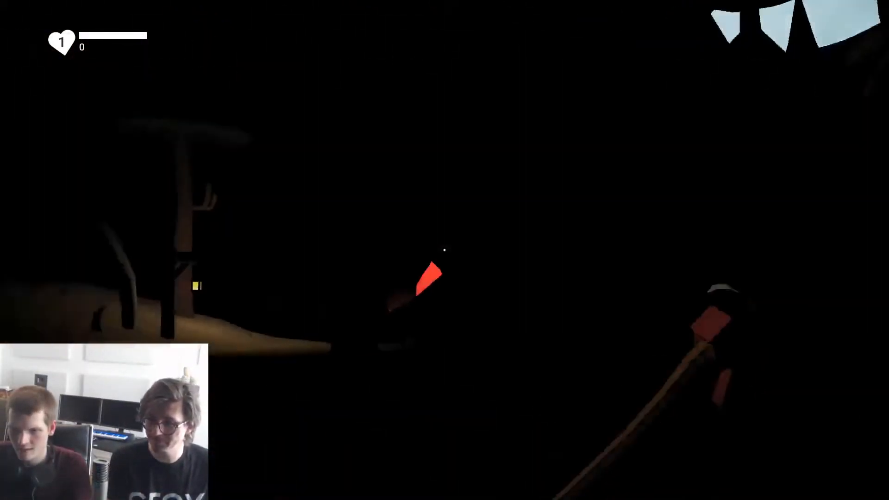
{"action": "key", "text": "f"}
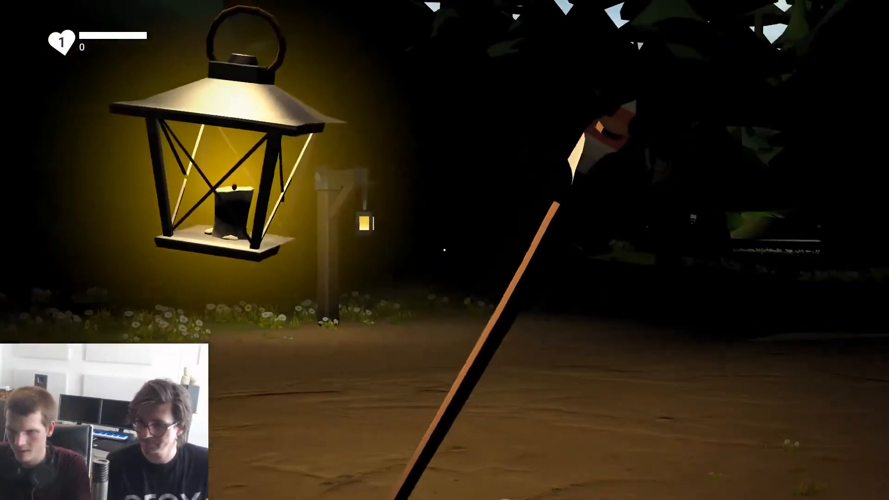
{"action": "key", "text": "f"}
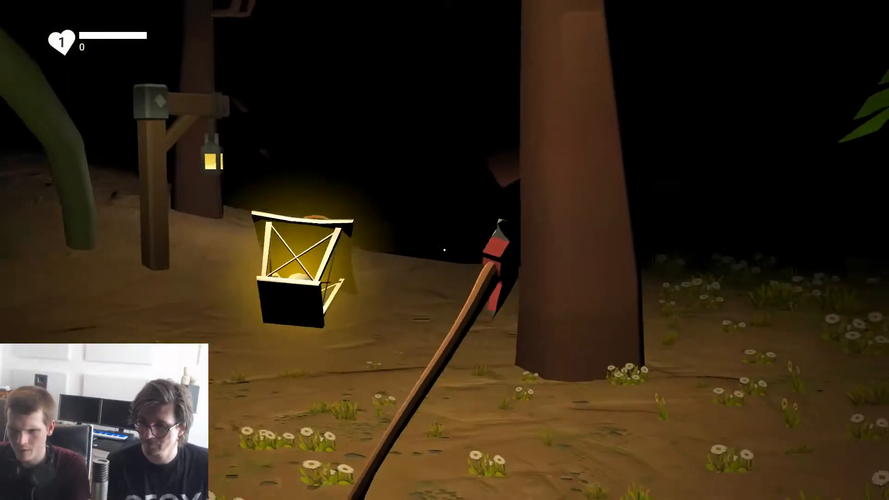
{"action": "left_click", "coordinate": [445, 250]}
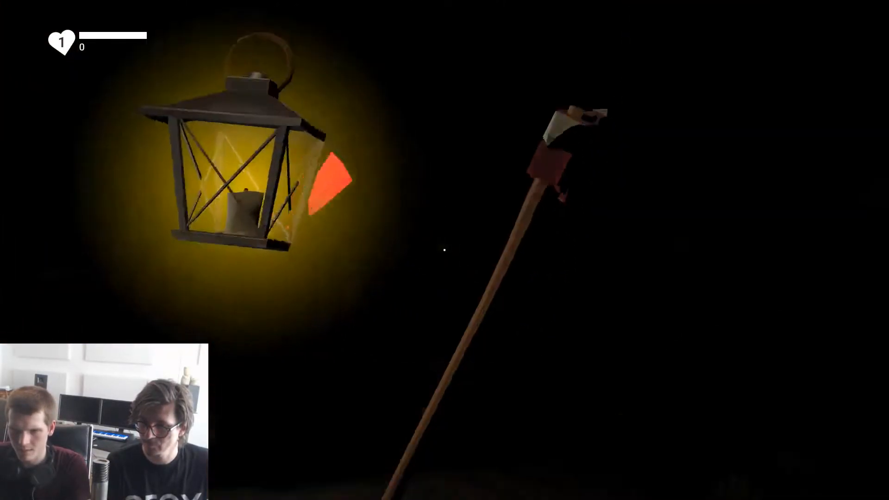
{"action": "left_click", "coordinate": [444, 250]}
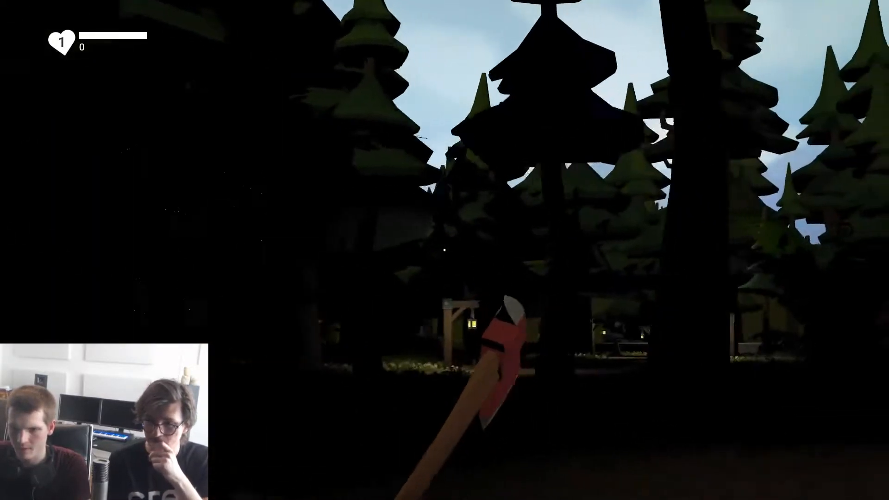
Step: Test chopping the forest trees with the axe and continue through the dark towards the red crystals
{"action": "key", "text": "f"}
{"action": "left_click", "coordinate": [444, 250]}
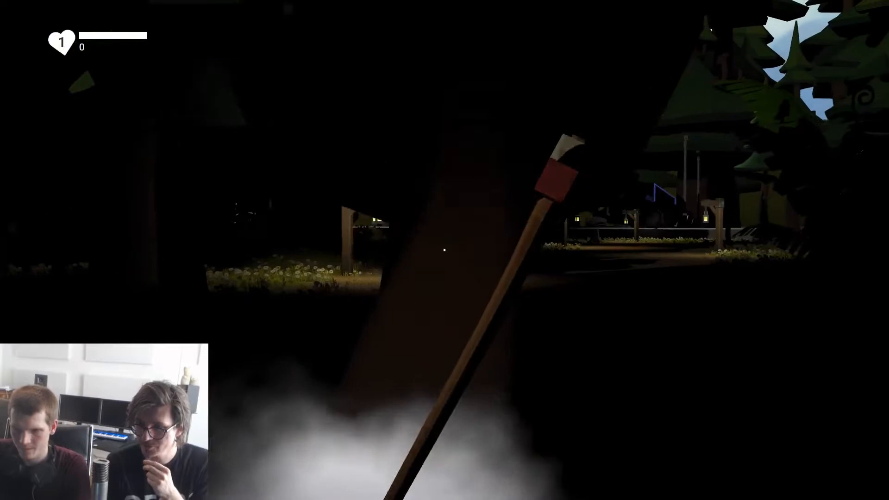
{"action": "left_click", "coordinate": [444, 250]}
{"action": "key", "text": "w"}
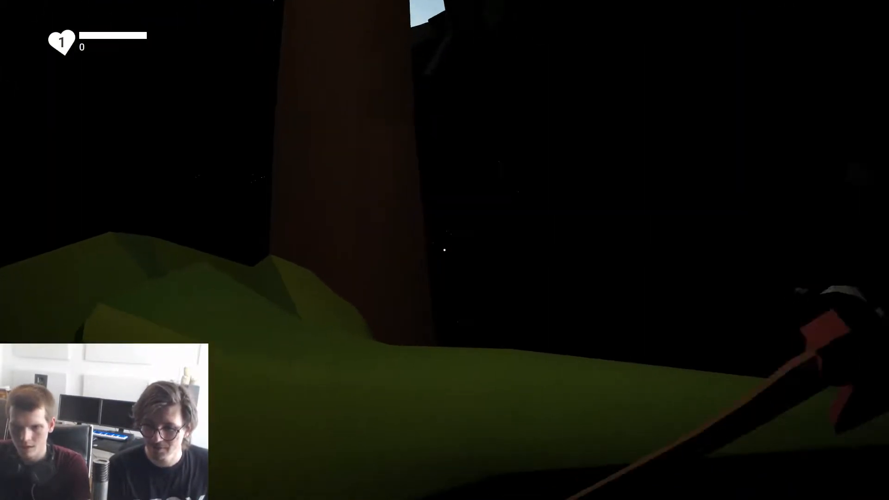
{"action": "left_click", "coordinate": [444, 250]}
{"action": "left_click", "coordinate": [445, 250]}
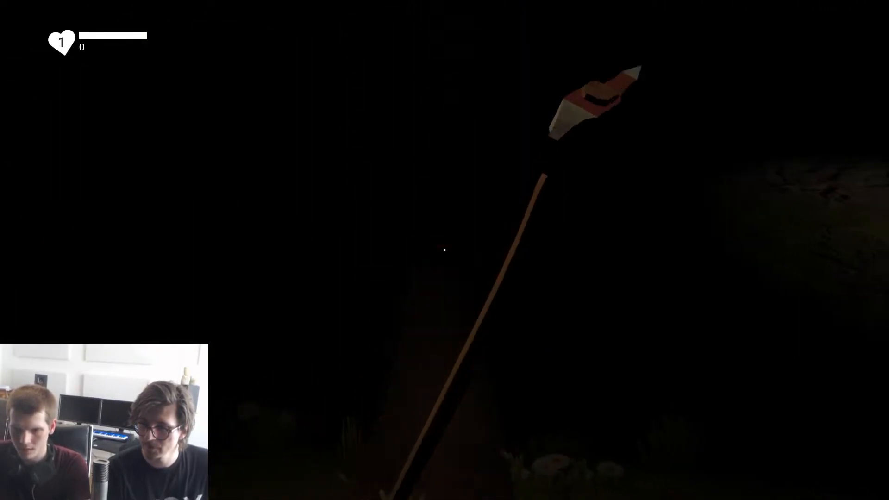
{"action": "left_click", "coordinate": [445, 250]}
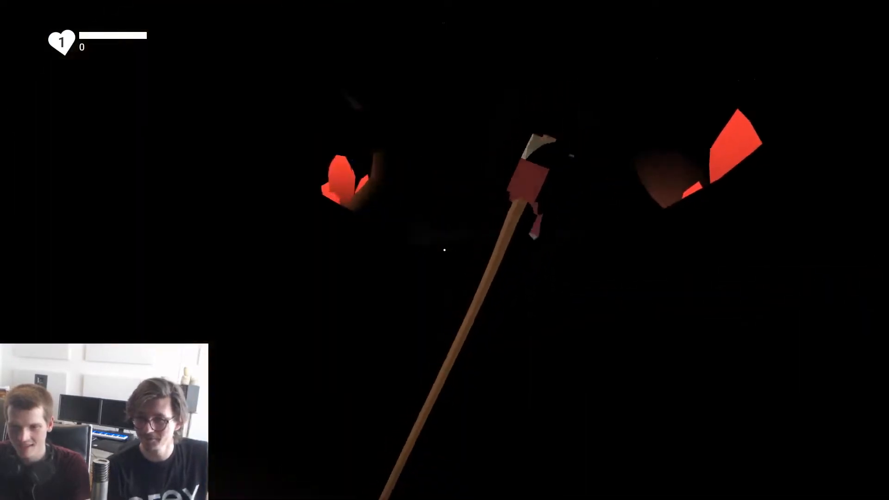
Step: Test fighting the monsters near the pond with the axe and handheld lantern, and end the playtest
{"action": "left_click", "coordinate": [445, 250]}
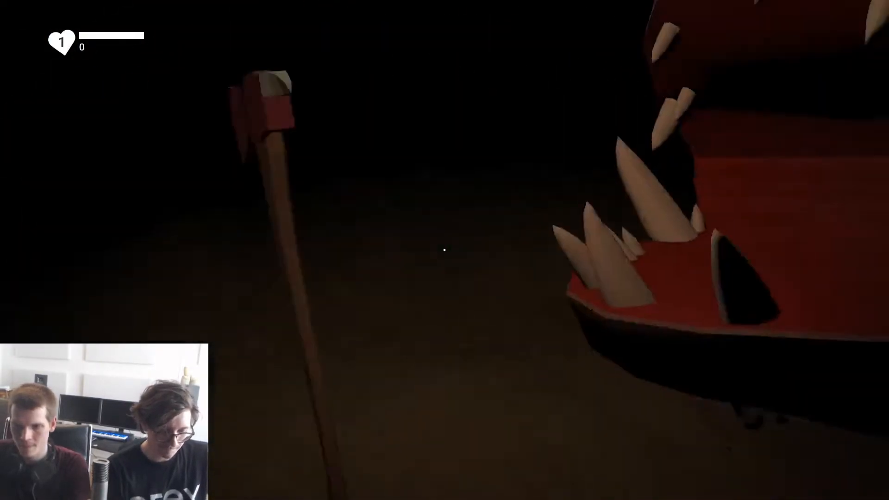
{"action": "left_click", "coordinate": [445, 250]}
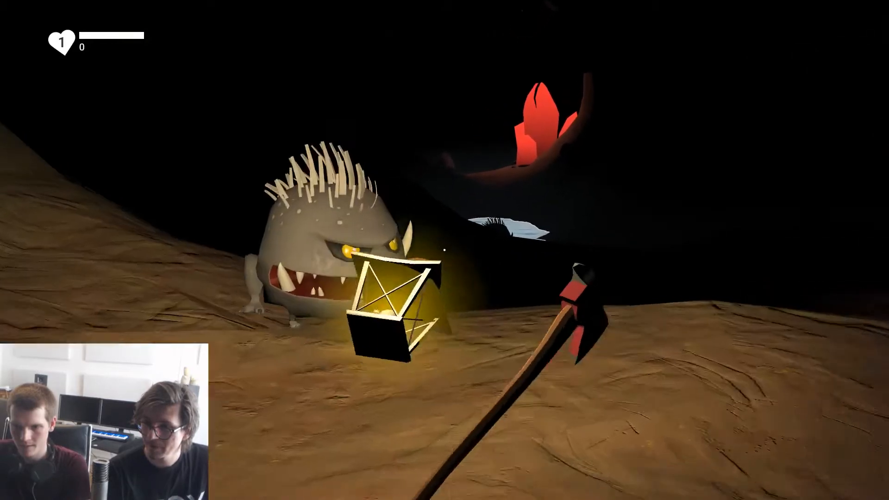
{"action": "left_click", "coordinate": [445, 250]}
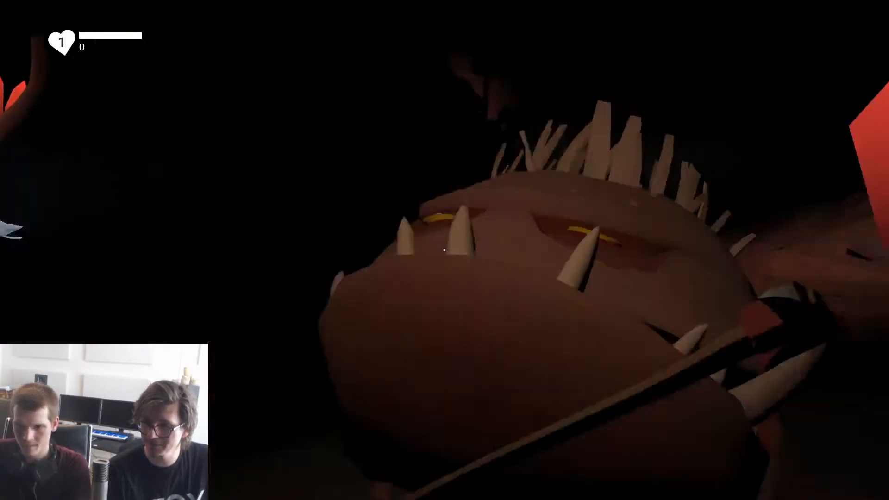
{"action": "left_click", "coordinate": [444, 250]}
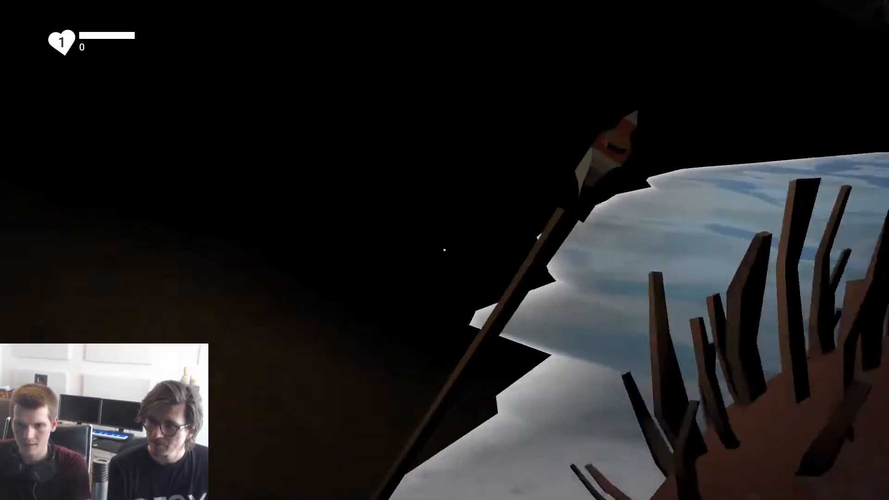
{"action": "left_click", "coordinate": [444, 250]}
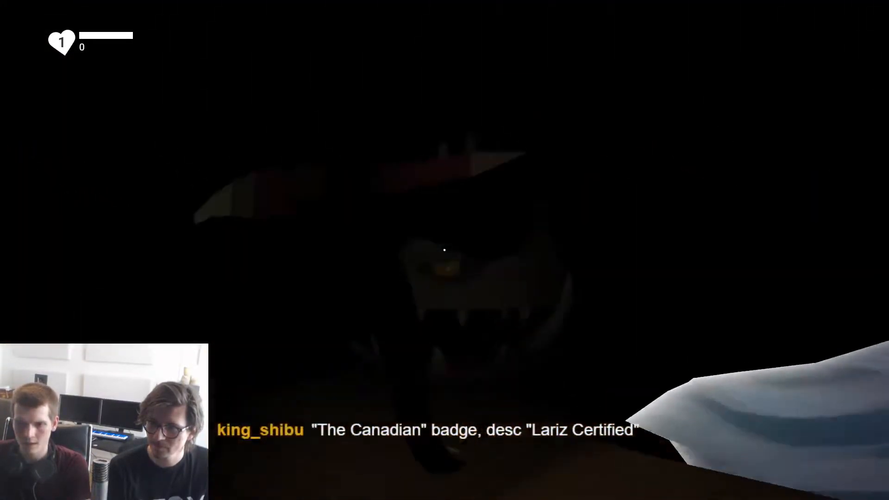
{"action": "key", "text": "w"}
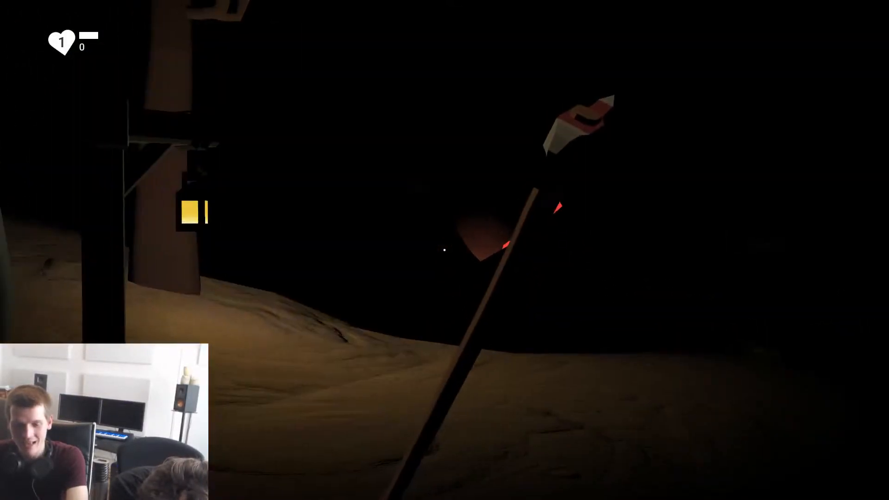
{"action": "key", "text": "Escape"}
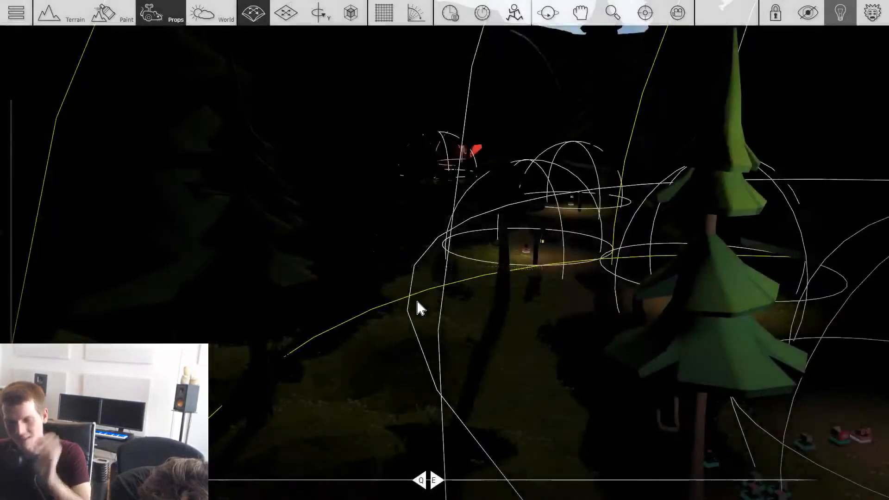
Step: Inspect the lantern-lit forest path, the cuttable trees and the Game Completed gadget beside the lantern post
{"action": "right_click_drag", "start_coordinate": [426, 301], "coordinate": [491, 324]}
{"action": "key", "text": "w"}
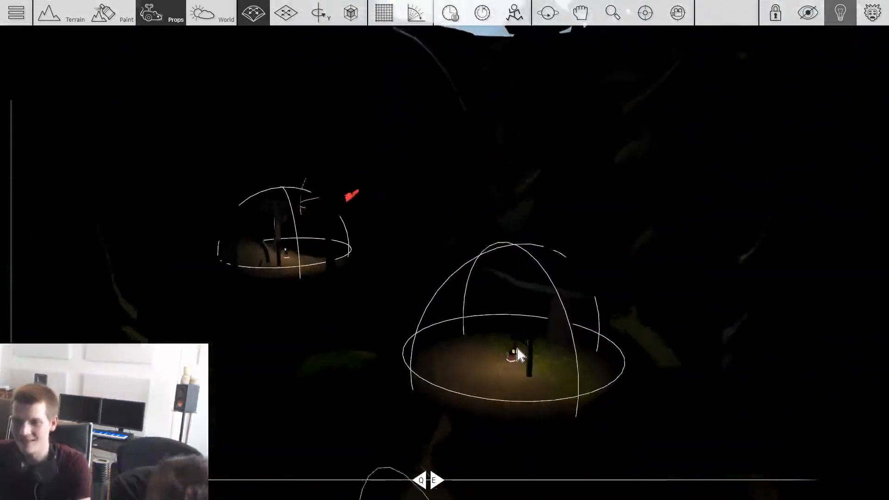
{"action": "key", "text": "w"}
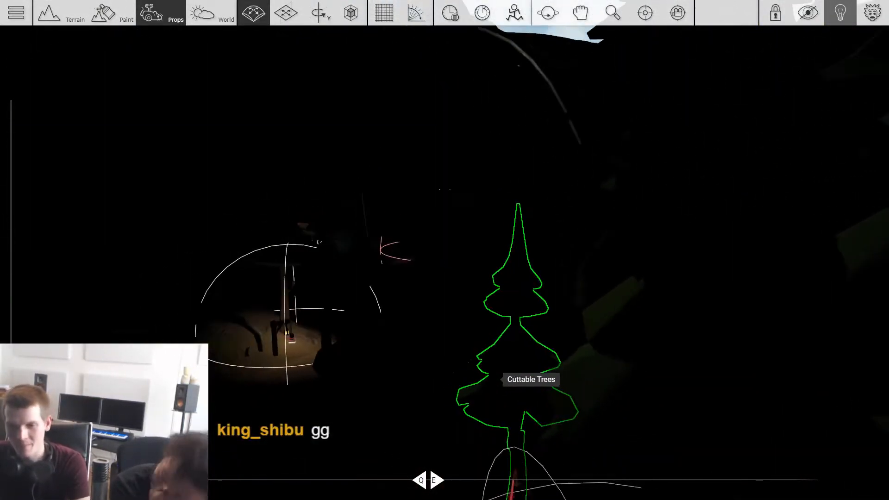
{"action": "key", "text": "w"}
{"action": "right_click_drag", "start_coordinate": [458, 384], "coordinate": [394, 320]}
{"action": "key", "text": "w"}
{"action": "right_click_drag", "start_coordinate": [456, 391], "coordinate": [787, 280]}
{"action": "key", "text": "w"}
{"action": "key", "text": "w"}
{"action": "key", "text": "w"}
{"action": "key", "text": "w"}
{"action": "key", "text": "w"}
{"action": "key", "text": "w"}
{"action": "key", "text": "w"}
{"action": "right_click_drag", "start_coordinate": [445, 296], "coordinate": [468, 356]}
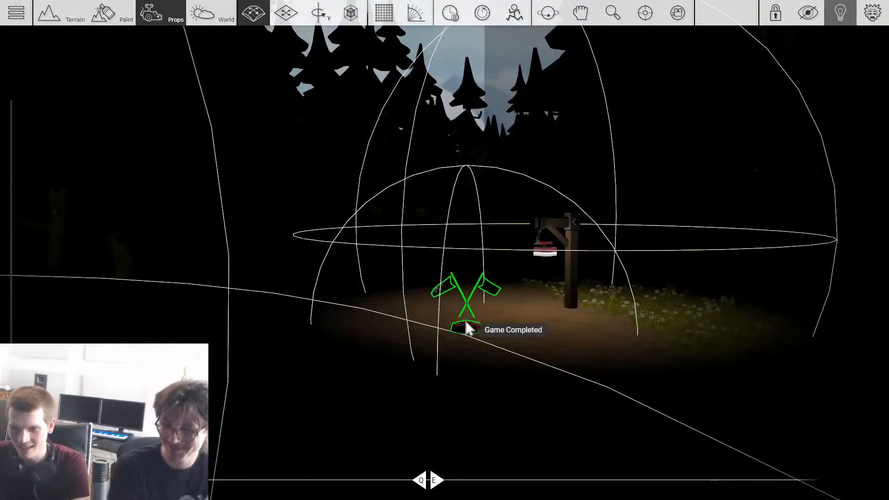
Step: Browse the prop library, including the Greenwood_Village pack, for an object to put at the finish
{"action": "key", "text": "Tab"}
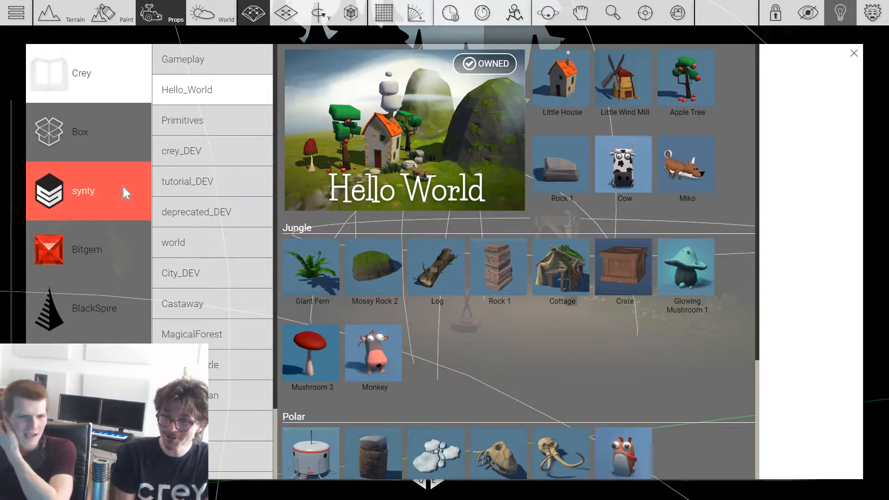
{"action": "key", "text": "Tab"}
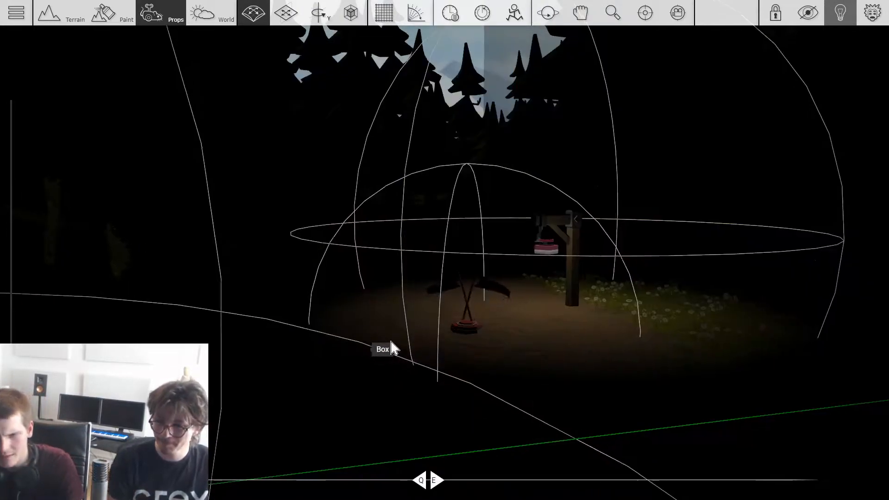
{"action": "key", "text": "w"}
{"action": "key", "text": "Tab"}
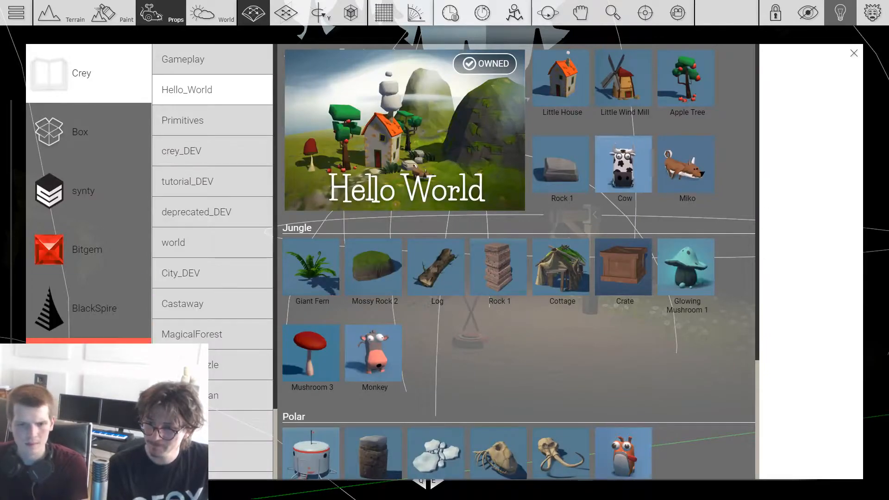
{"action": "left_click", "coordinate": [88, 367]}
{"action": "scroll", "coordinate": [432, 273], "scroll_direction": "down", "scroll_amount": 5}
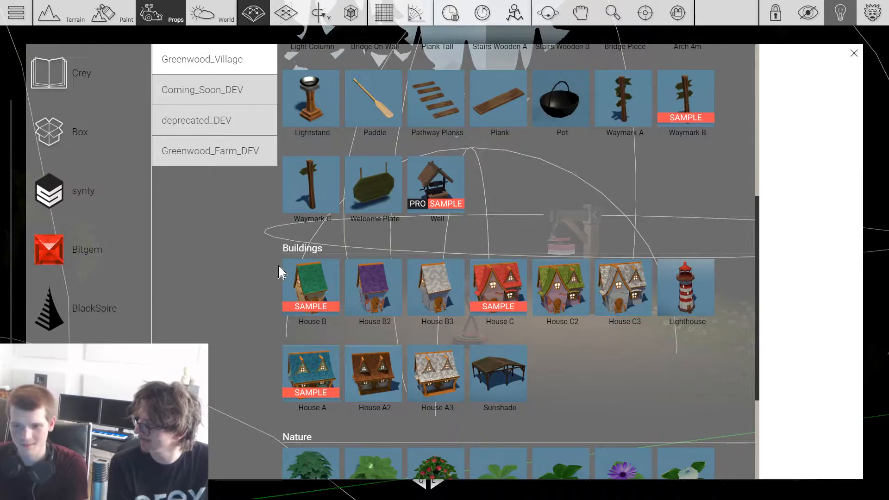
{"action": "scroll", "coordinate": [293, 273], "scroll_direction": "down", "scroll_amount": 3}
{"action": "scroll", "coordinate": [295, 274], "scroll_direction": "up", "scroll_amount": 8}
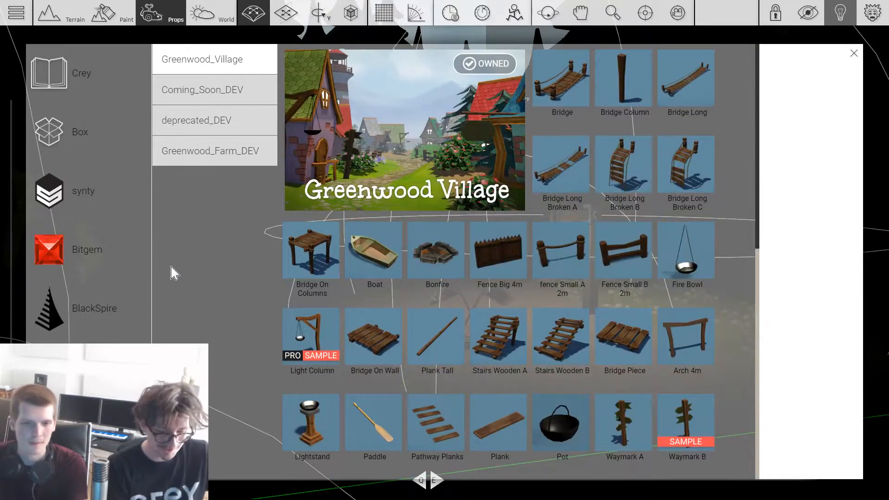
{"action": "key", "text": "Tab"}
{"action": "scroll", "coordinate": [508, 352], "scroll_direction": "up", "scroll_amount": 3}
{"action": "key", "text": "Tab"}
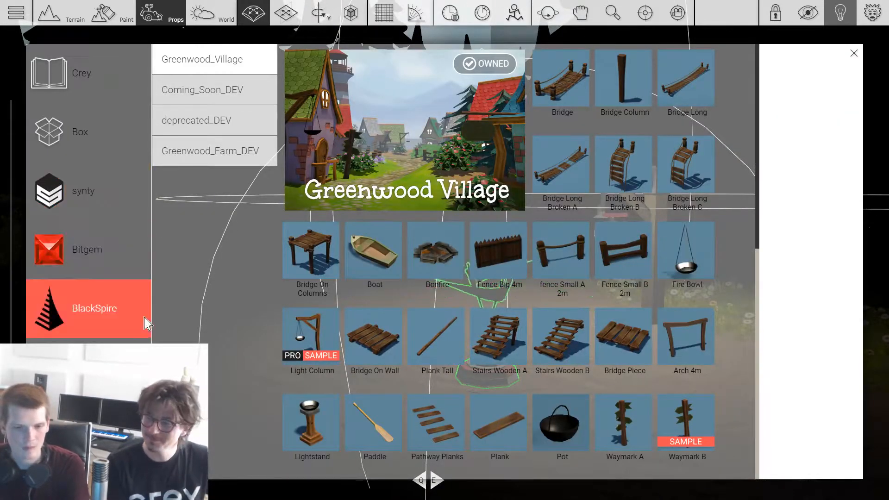
Step: Choose the Car 2 prop from the lowpoly_road_pack_DEV pack
{"action": "left_click", "coordinate": [91, 391]}
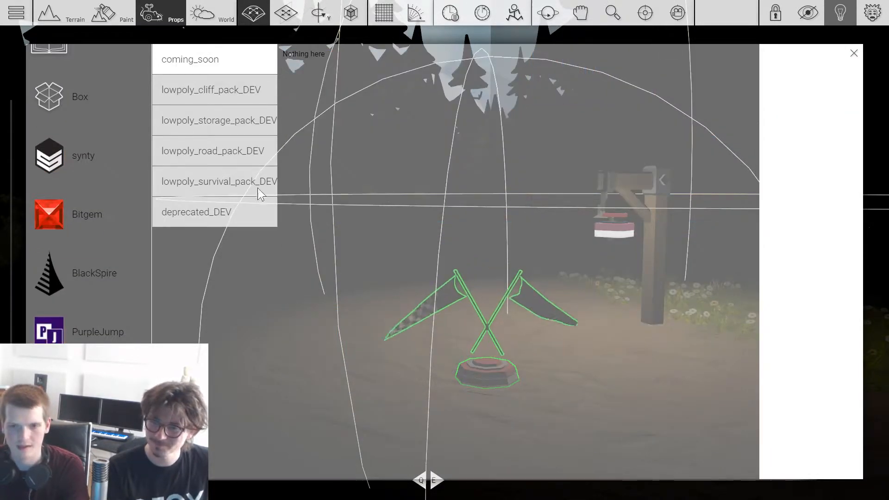
{"action": "left_click", "coordinate": [214, 133]}
{"action": "left_click", "coordinate": [222, 149]}
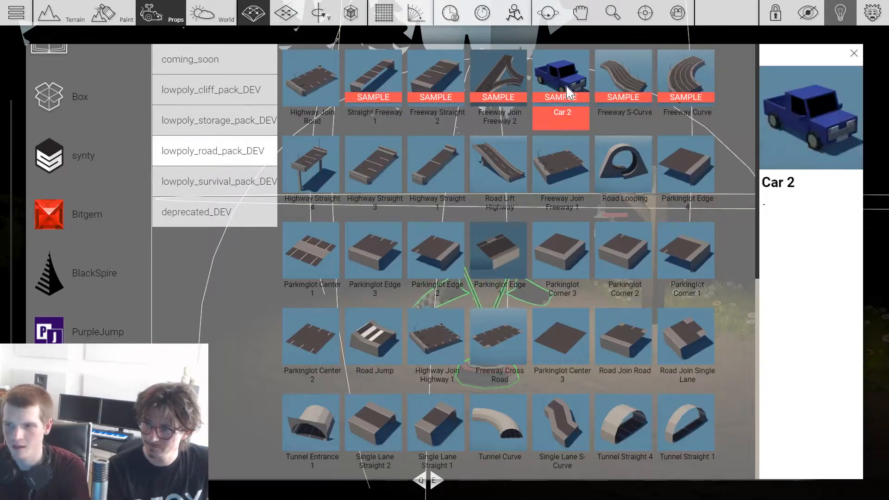
{"action": "scroll", "coordinate": [533, 130], "scroll_direction": "down", "scroll_amount": 5}
{"action": "scroll", "coordinate": [534, 135], "scroll_direction": "up", "scroll_amount": 3}
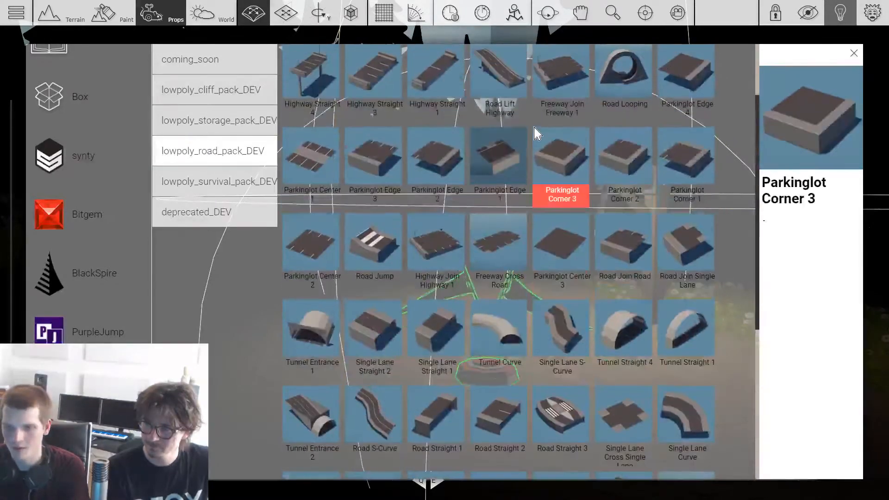
{"action": "scroll", "coordinate": [536, 134], "scroll_direction": "up", "scroll_amount": 3}
{"action": "left_click", "coordinate": [545, 115]}
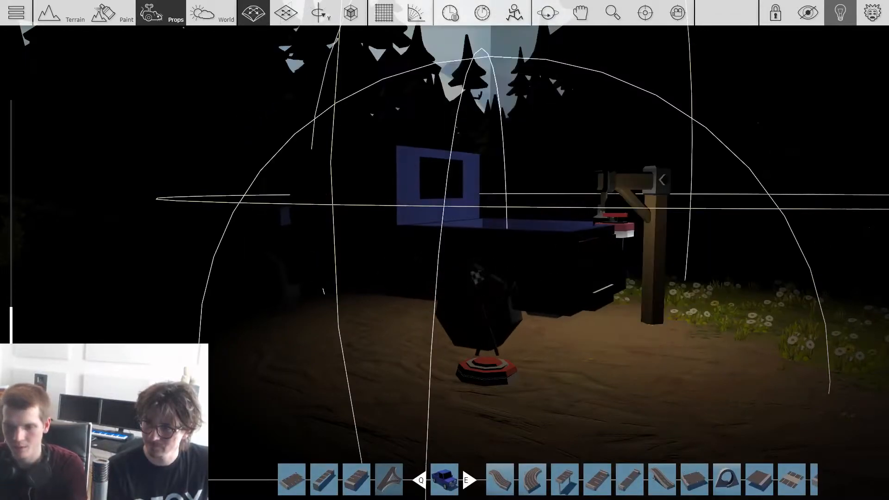
Step: Place the blue car on the ground in the starting area, beside the finish gadget
{"action": "left_click_drag", "start_coordinate": [401, 322], "coordinate": [341, 331]}
{"action": "middle_click_drag", "start_coordinate": [375, 316], "coordinate": [390, 288]}
{"action": "scroll", "coordinate": [545, 353], "scroll_direction": "down", "scroll_amount": 3}
{"action": "middle_click_drag", "start_coordinate": [546, 353], "coordinate": [458, 398]}
{"action": "right_click_drag", "start_coordinate": [561, 347], "coordinate": [552, 342]}
Step: Add a Text Overlay gadget from the Crey Gameplay pack and place it on the ground near the axe's tree stump
{"action": "key", "text": "w"}
{"action": "key", "text": "Tab"}
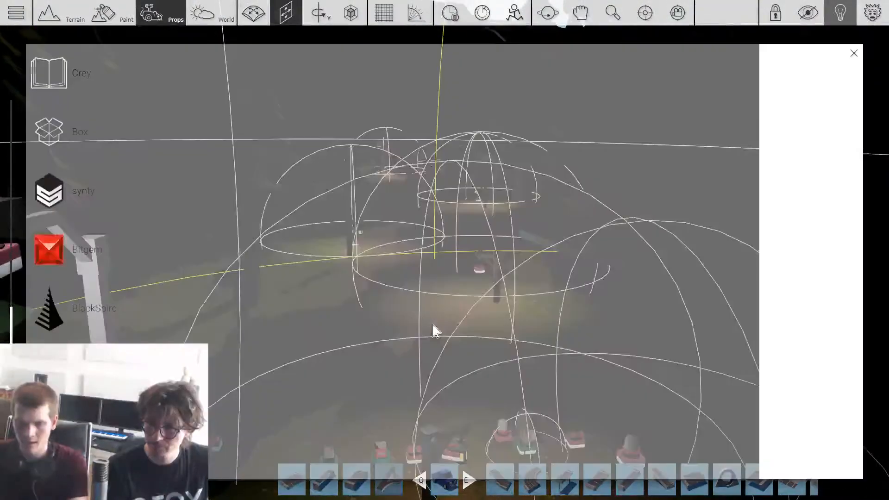
{"action": "left_click", "coordinate": [63, 64]}
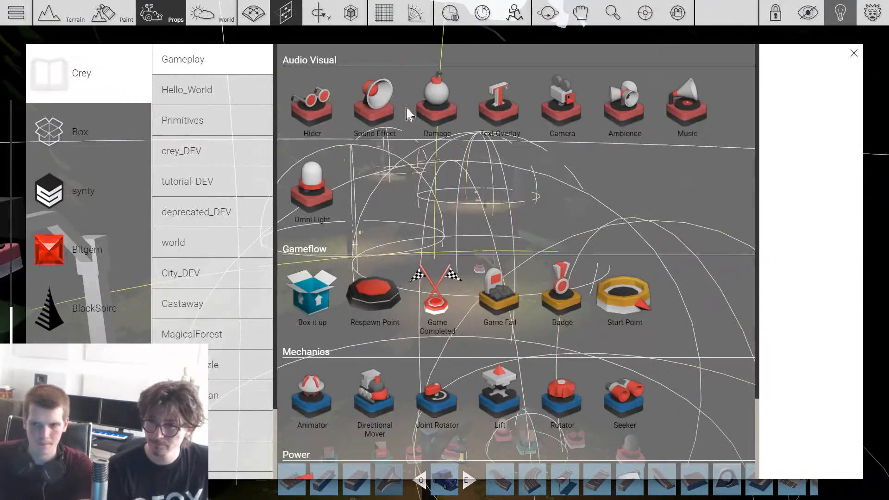
{"action": "left_click", "coordinate": [506, 128]}
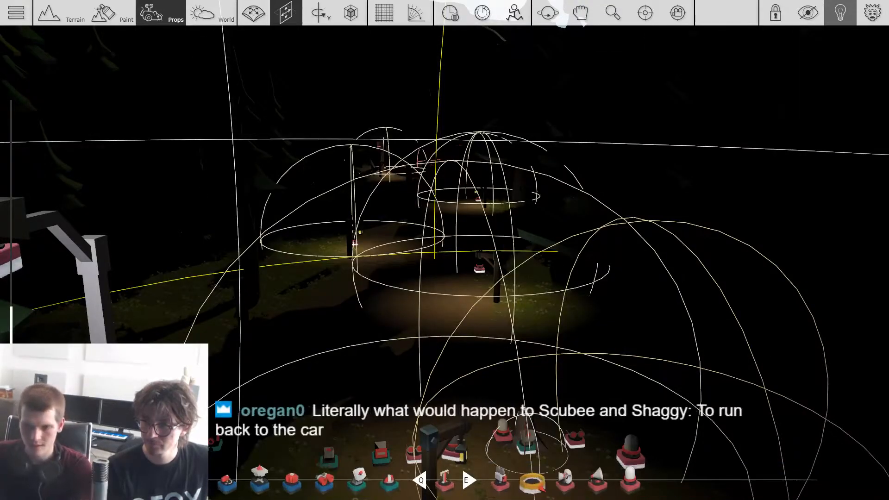
{"action": "key", "text": "w"}
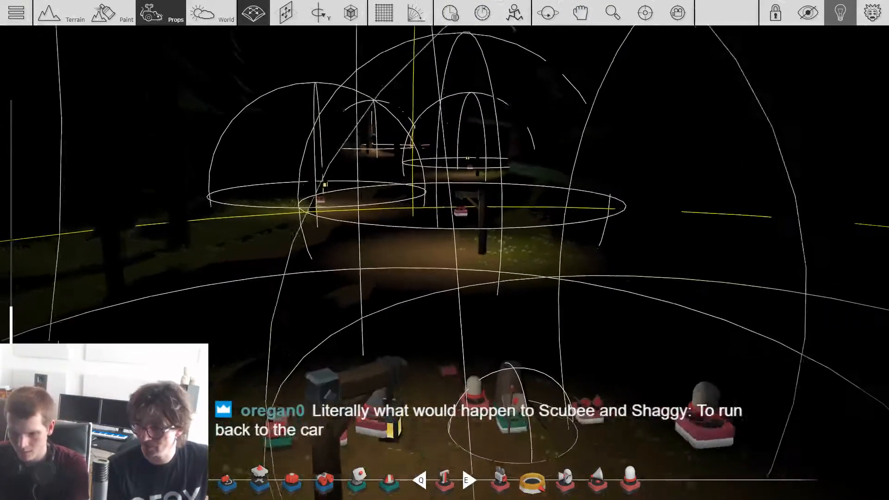
{"action": "key", "text": "shift"}
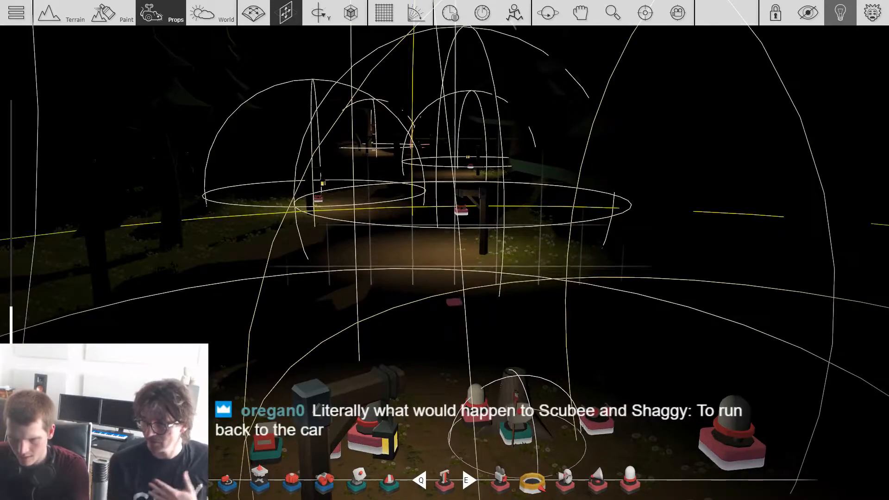
{"action": "key", "text": "s"}
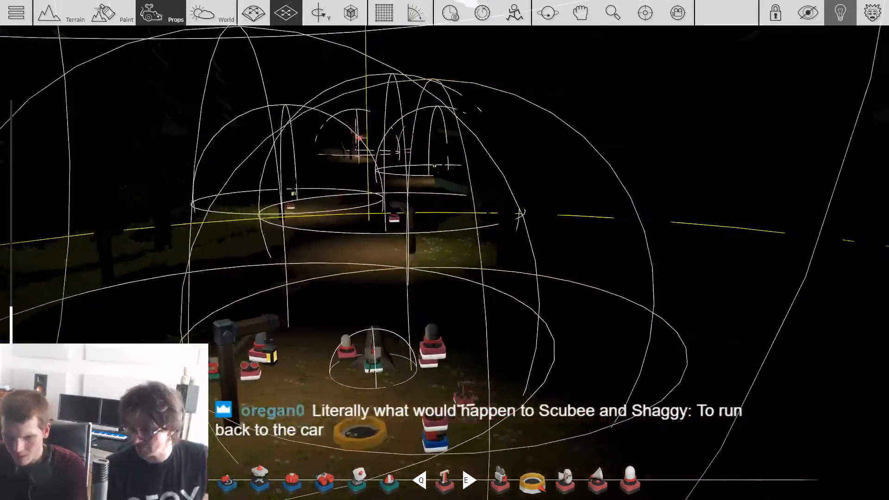
{"action": "key", "text": "w"}
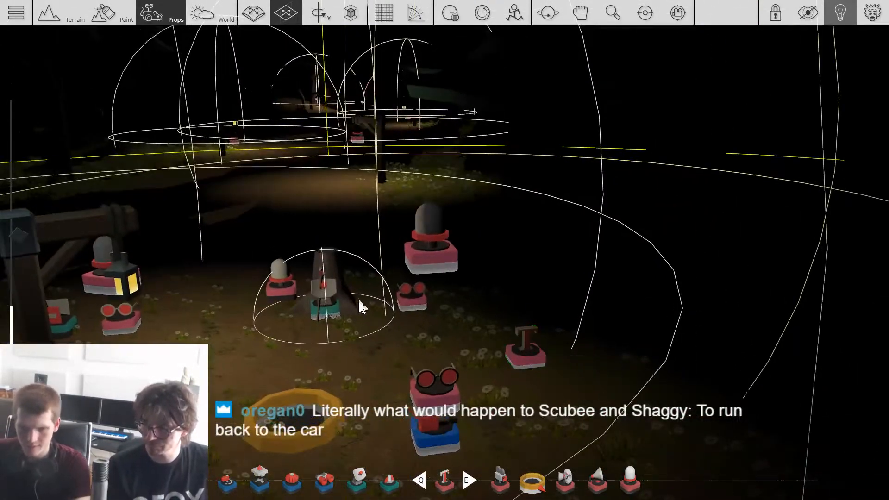
{"action": "left_click", "coordinate": [283, 302]}
{"action": "left_click", "coordinate": [521, 363]}
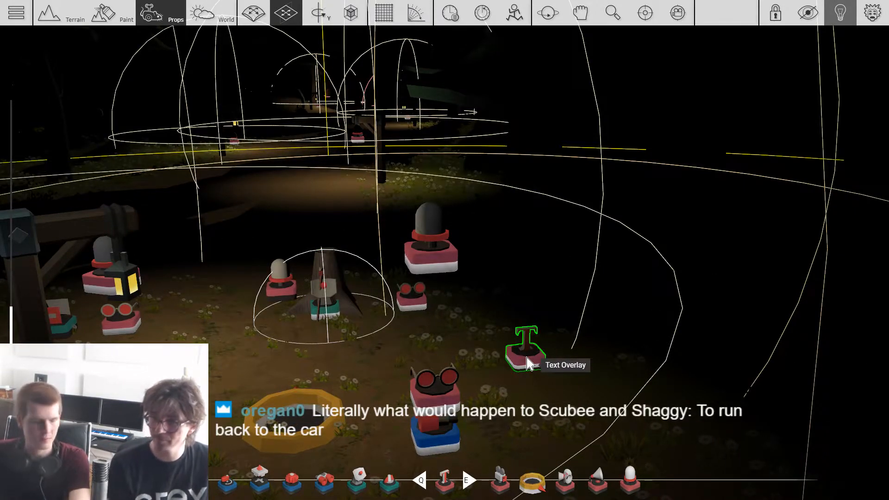
Step: Move the Text Overlay gadget ahead onto the lantern-lit path
{"action": "key", "text": "shift"}
{"action": "left_click_drag", "start_coordinate": [528, 358], "coordinate": [387, 290]}
{"action": "key", "text": "w"}
Step: Add a teal area-sensing gadget from the Gameplay pack and place it farther along the path, near the red crystals
{"action": "left_click", "coordinate": [161, 13]}
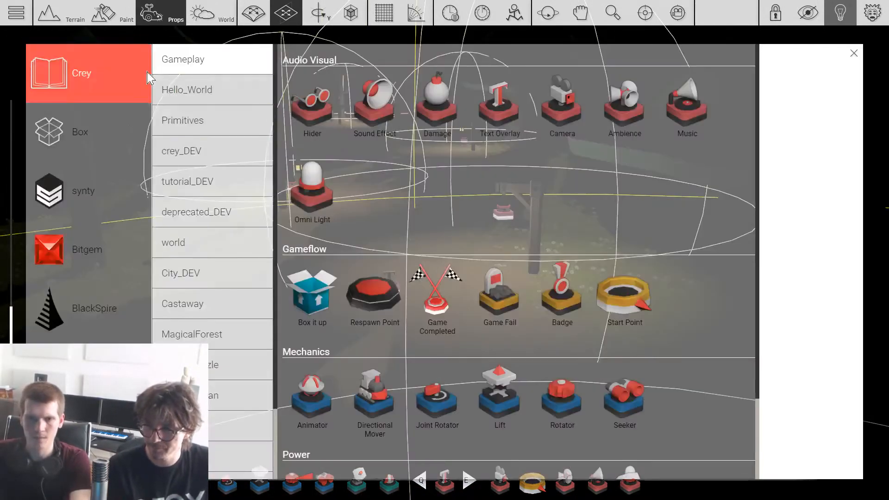
{"action": "scroll", "coordinate": [523, 337], "scroll_direction": "down", "scroll_amount": 2}
{"action": "left_click", "coordinate": [624, 403]}
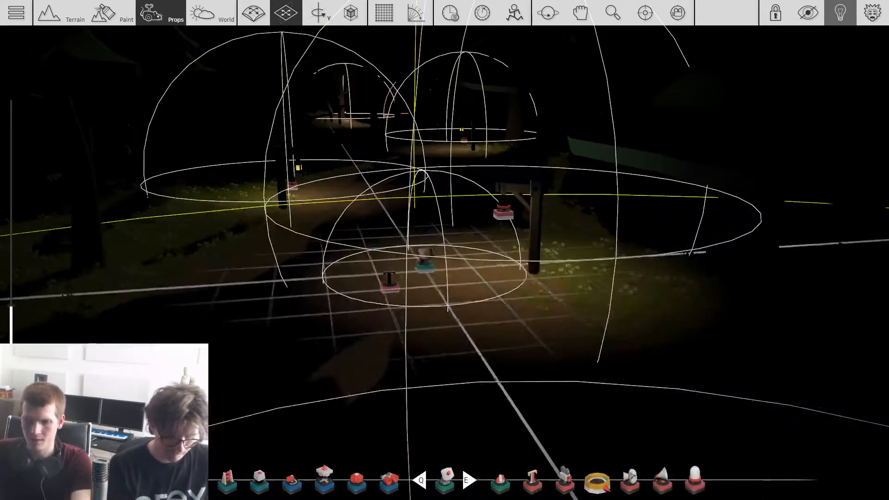
{"action": "left_click_drag", "start_coordinate": [423, 264], "coordinate": [375, 404]}
{"action": "scroll", "coordinate": [421, 244], "scroll_direction": "down", "scroll_amount": 5}
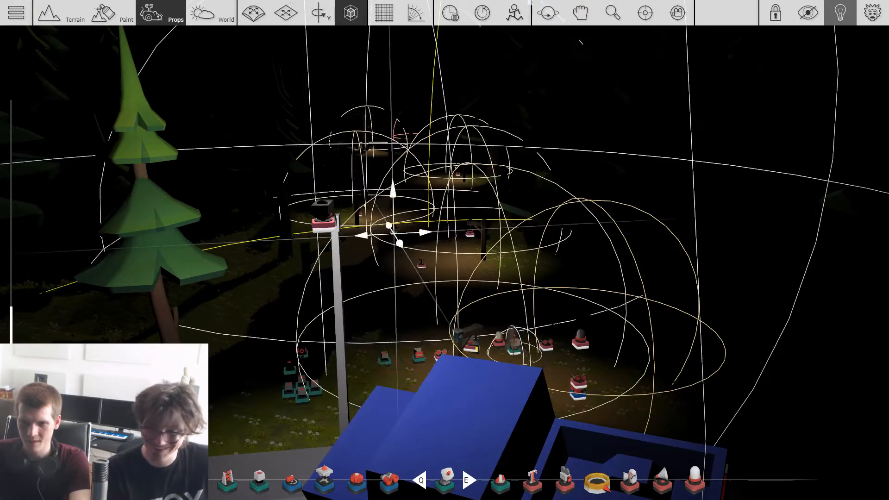
{"action": "scroll", "coordinate": [393, 234], "scroll_direction": "up", "scroll_amount": 4}
{"action": "scroll", "coordinate": [393, 234], "scroll_direction": "down", "scroll_amount": 3}
{"action": "scroll", "coordinate": [425, 247], "scroll_direction": "up", "scroll_amount": 5}
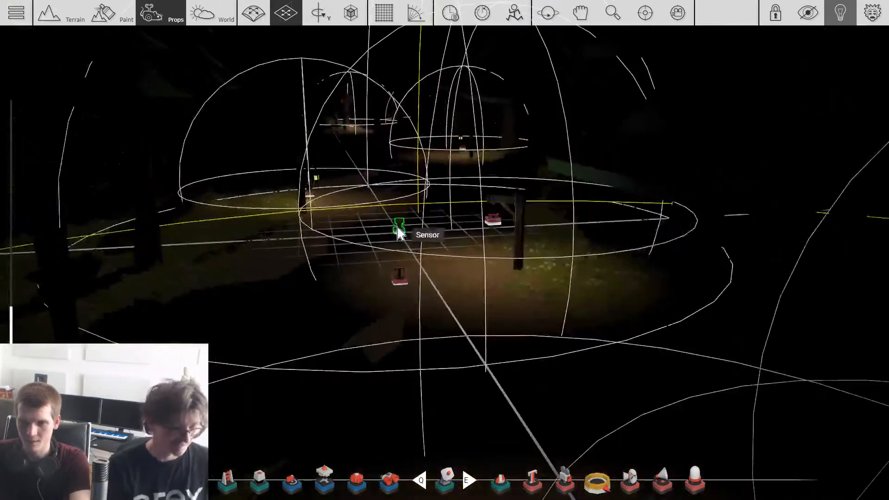
{"action": "scroll", "coordinate": [407, 201], "scroll_direction": "up", "scroll_amount": 6}
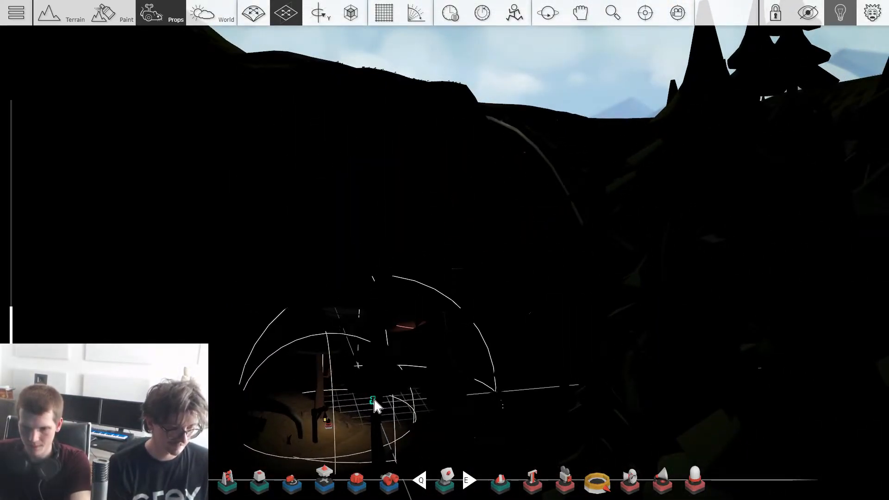
{"action": "key", "text": "s"}
Step: Bring the Text Overlay gadget down the path and set it beside the area-sensing gadget
{"action": "right_click_drag", "start_coordinate": [387, 403], "coordinate": [448, 385]}
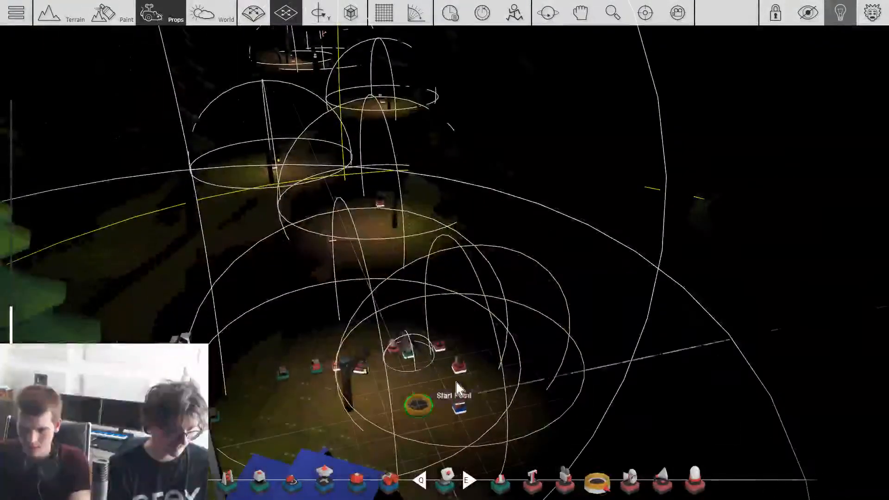
{"action": "key", "text": "w"}
{"action": "key", "text": "a"}
{"action": "left_click_drag", "start_coordinate": [443, 313], "coordinate": [542, 281]}
{"action": "key", "text": "w"}
{"action": "key", "text": "a"}
{"action": "key", "text": "w"}
{"action": "key", "text": "d"}
Step: Wire the area-sensing gadget to the Text Overlay and set its text to "Press RMB to use the Lantern!"
{"action": "key", "text": "w"}
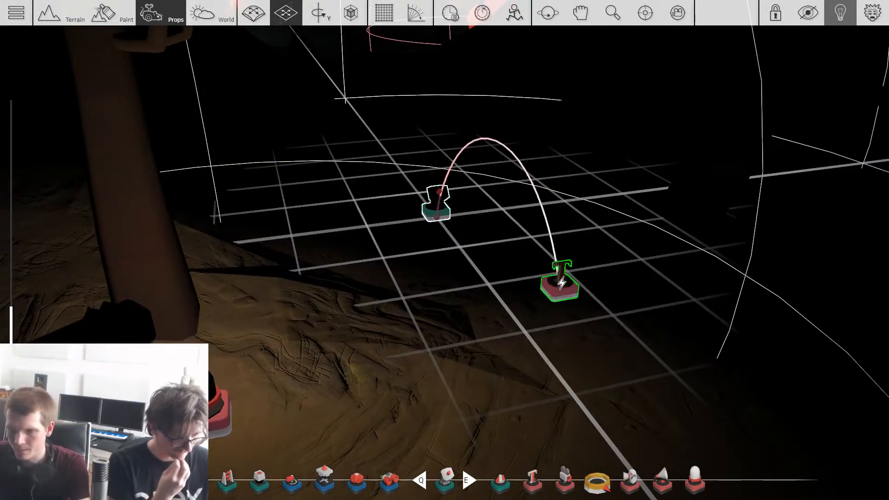
{"action": "left_click", "coordinate": [561, 283]}
{"action": "left_click", "coordinate": [562, 291]}
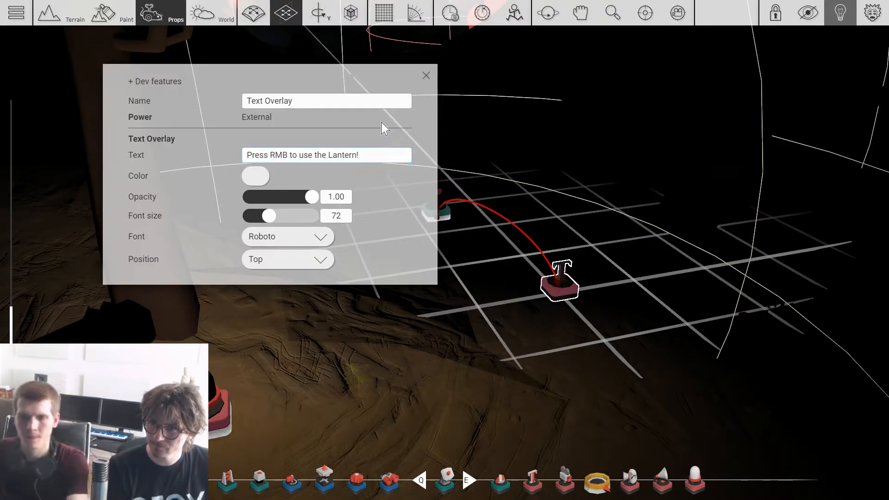
{"action": "key", "text": "Escape"}
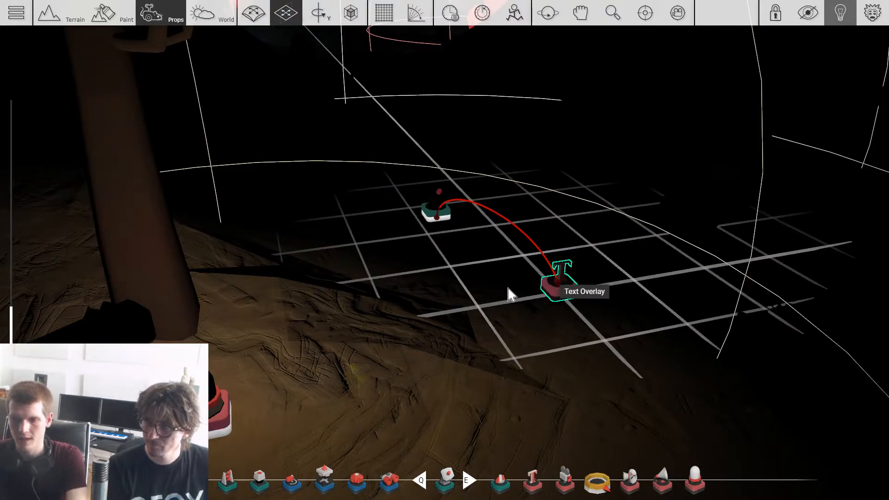
Step: Playtest the level from the start: pick up the axe at the stump, follow the lantern-lit path and attack the monster
{"action": "scroll", "coordinate": [499, 285], "scroll_direction": "down", "scroll_amount": 2}
{"action": "key", "text": "Tab"}
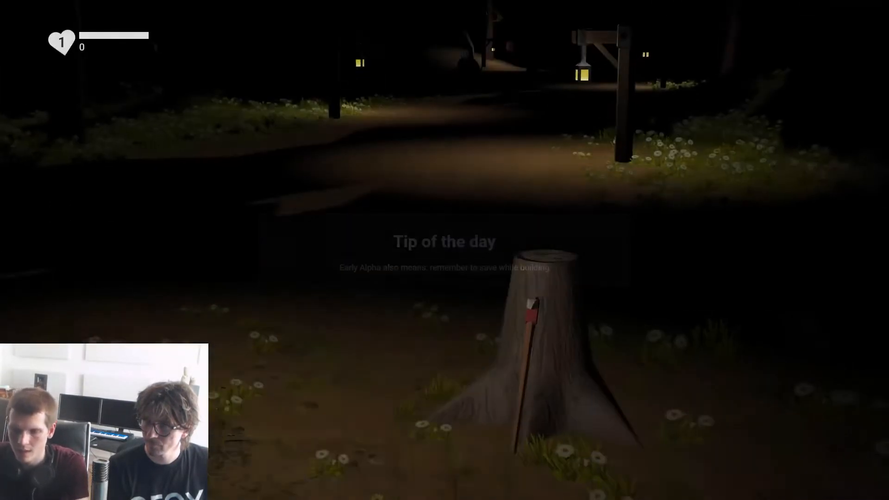
{"action": "key", "text": "w"}
{"action": "key", "text": "e"}
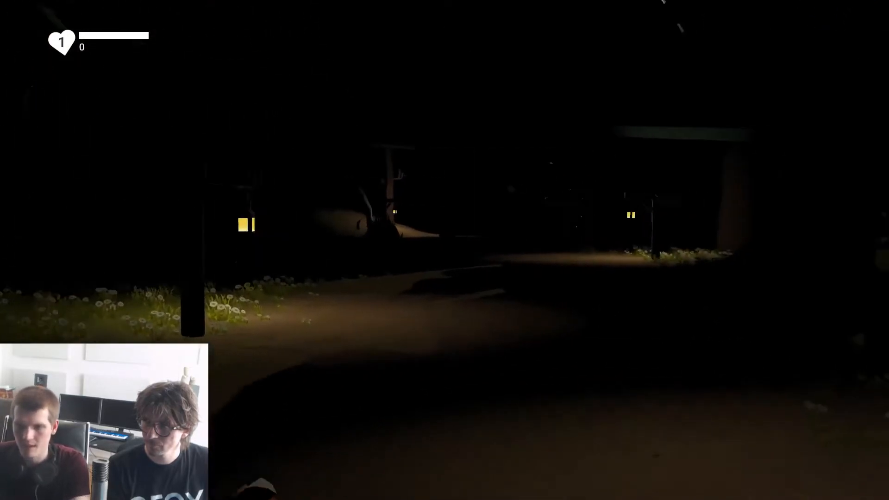
{"action": "key", "text": "w"}
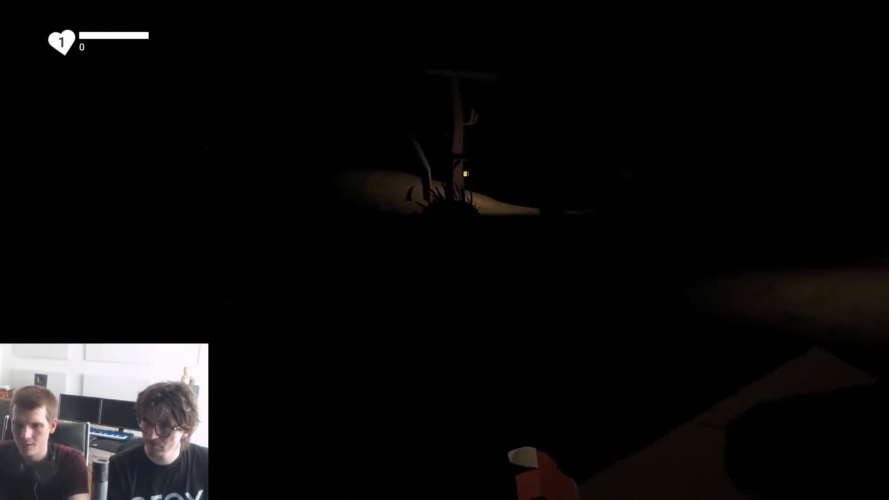
{"action": "key", "text": "w"}
{"action": "left_click", "coordinate": [445, 250]}
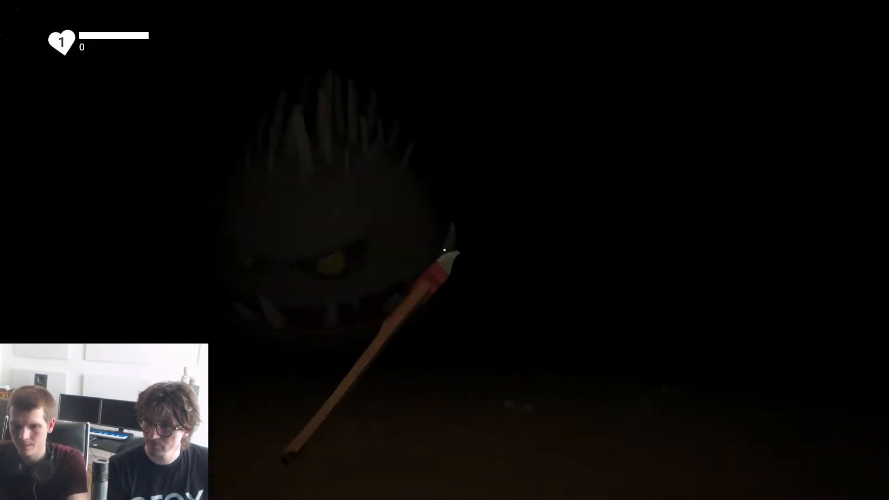
{"action": "key", "text": "w"}
{"action": "left_click", "coordinate": [444, 250]}
{"action": "key", "text": "w"}
{"action": "left_click", "coordinate": [444, 251]}
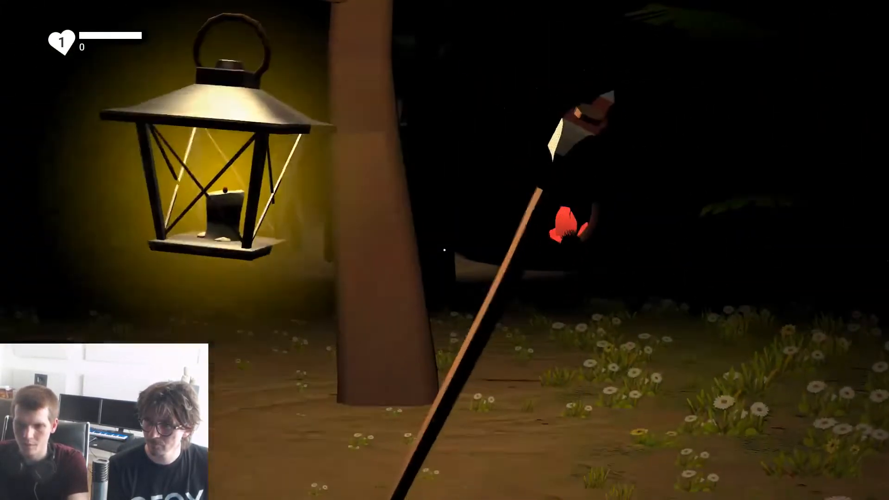
Step: Continue the playtest to the red crystals to trigger the lantern hint, try out the lantern and axe there, and return to editing
{"action": "key", "text": "shift+w"}
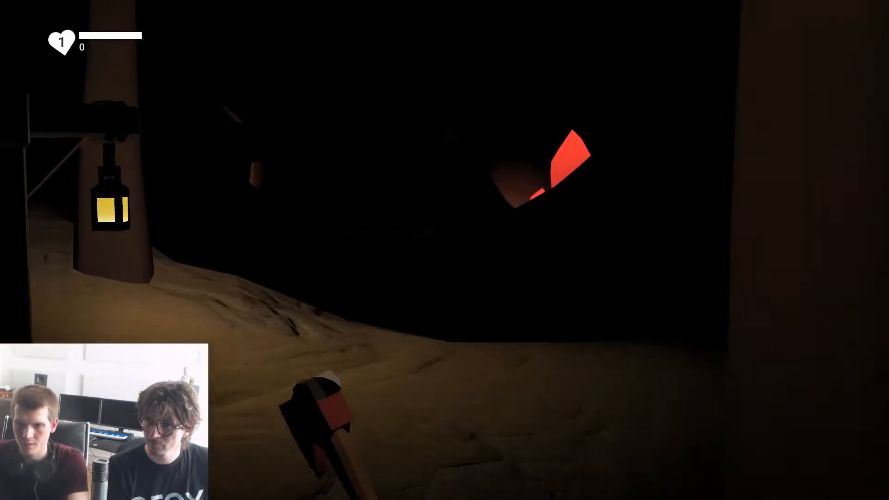
{"action": "key", "text": "w"}
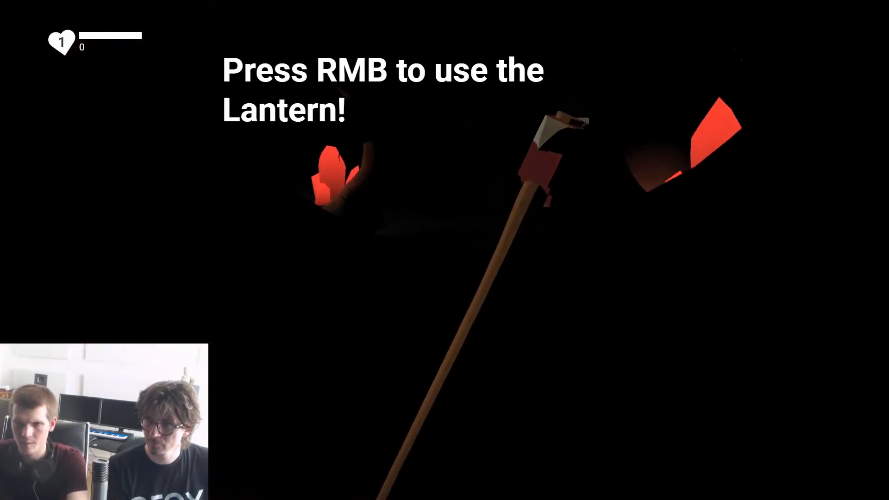
{"action": "right_click", "coordinate": [444, 250]}
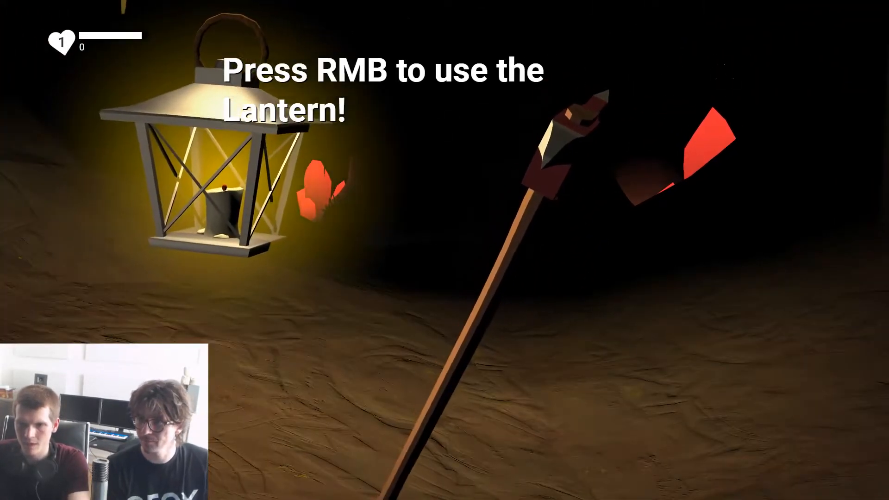
{"action": "right_click", "coordinate": [445, 250]}
{"action": "key", "text": "shift+w"}
{"action": "right_click", "coordinate": [444, 250]}
{"action": "right_click", "coordinate": [444, 250]}
{"action": "left_click", "coordinate": [444, 250]}
{"action": "left_click", "coordinate": [445, 250]}
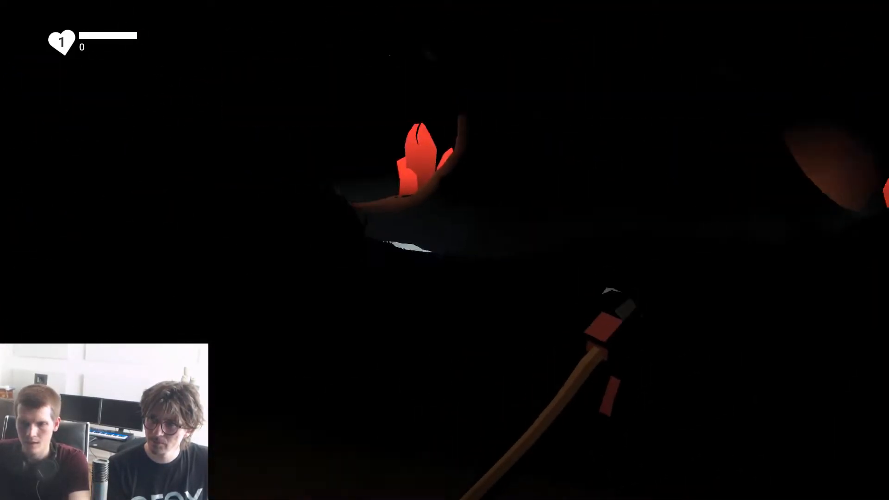
{"action": "right_click", "coordinate": [444, 250]}
{"action": "right_click", "coordinate": [444, 250]}
{"action": "right_click", "coordinate": [445, 250]}
{"action": "left_click", "coordinate": [445, 250]}
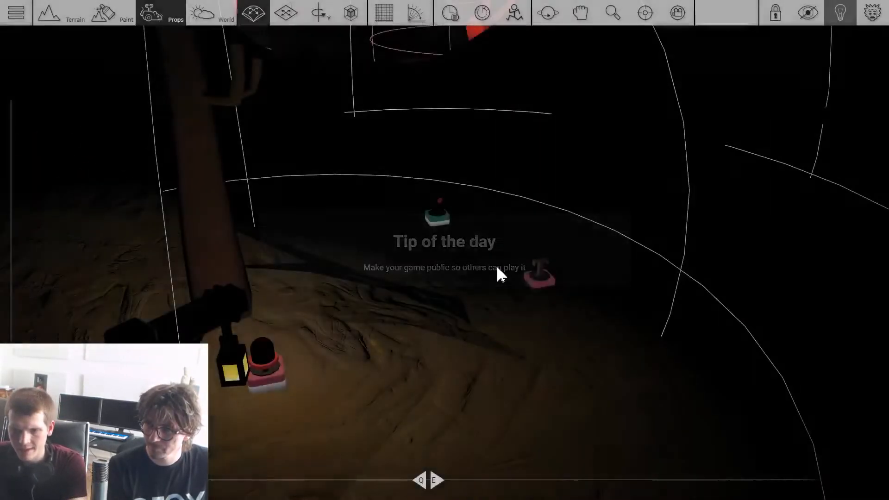
Step: Place a copy of the Text Overlay gadget on the lantern-lit path near the level start
{"action": "scroll", "coordinate": [500, 269], "scroll_direction": "down", "scroll_amount": 5}
{"action": "right_click_drag", "start_coordinate": [500, 270], "coordinate": [463, 338]}
{"action": "scroll", "coordinate": [504, 281], "scroll_direction": "up", "scroll_amount": 2}
{"action": "scroll", "coordinate": [575, 268], "scroll_direction": "down", "scroll_amount": 5}
{"action": "scroll", "coordinate": [463, 338], "scroll_direction": "up", "scroll_amount": 4}
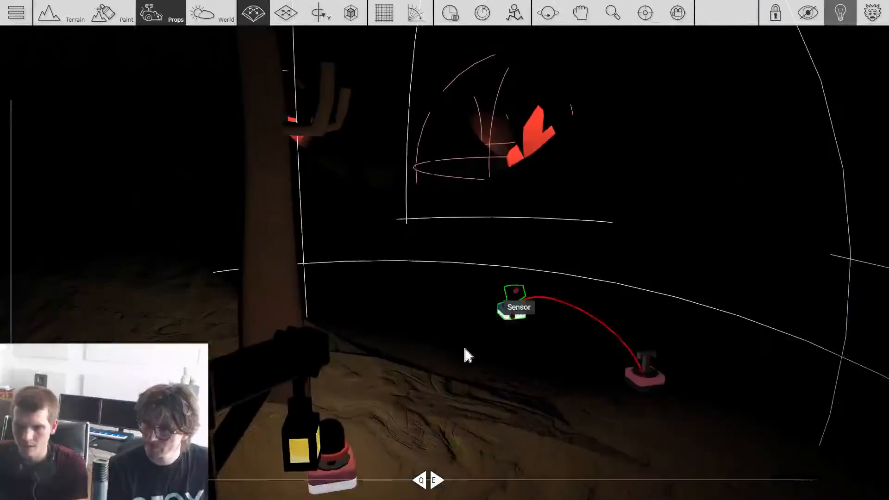
{"action": "scroll", "coordinate": [641, 376], "scroll_direction": "down", "scroll_amount": 5, "text": "shift"}
{"action": "right_click_drag", "start_coordinate": [642, 376], "coordinate": [523, 325]}
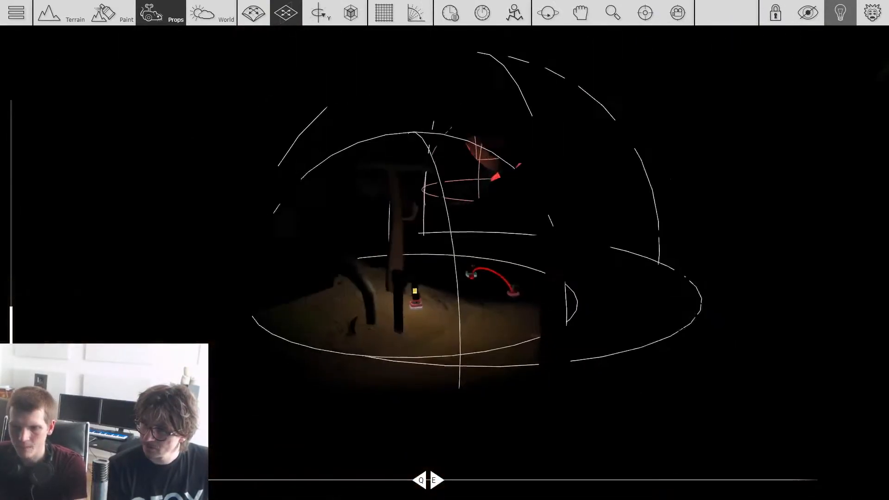
{"action": "right_click_drag", "start_coordinate": [637, 333], "coordinate": [480, 338]}
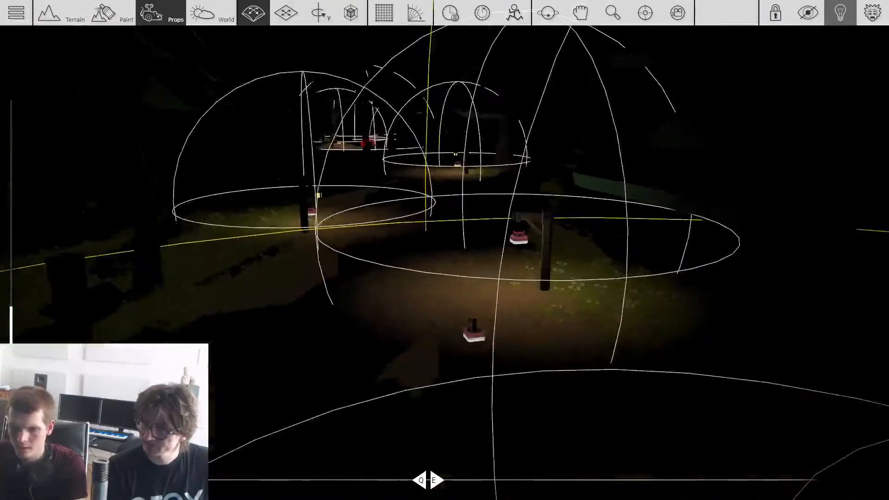
{"action": "scroll", "coordinate": [444, 342], "scroll_direction": "up", "scroll_amount": 2}
Step: Set the copied Text Overlay to "Your car broke down.. the only way is through the mines...", font size 50, position Bottom
{"action": "left_click", "coordinate": [441, 343]}
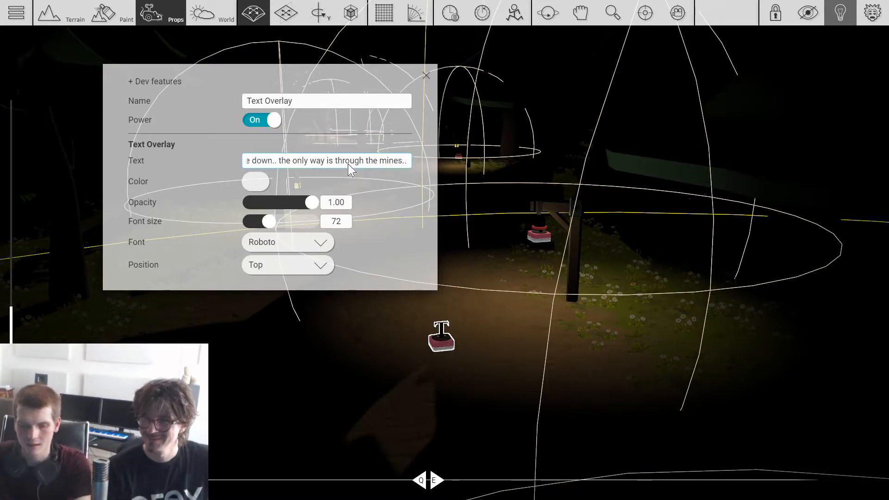
{"action": "left_click", "coordinate": [317, 263]}
{"action": "scroll", "coordinate": [294, 273], "scroll_direction": "down", "scroll_amount": 2}
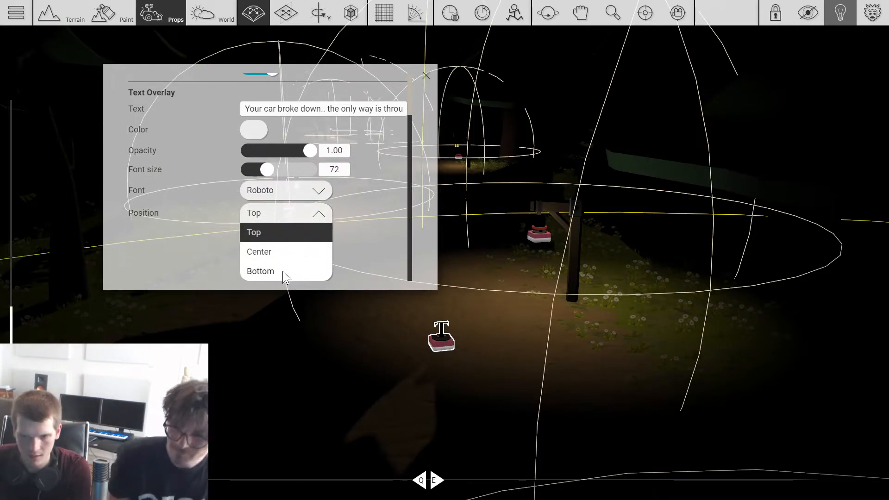
{"action": "left_click", "coordinate": [281, 272]}
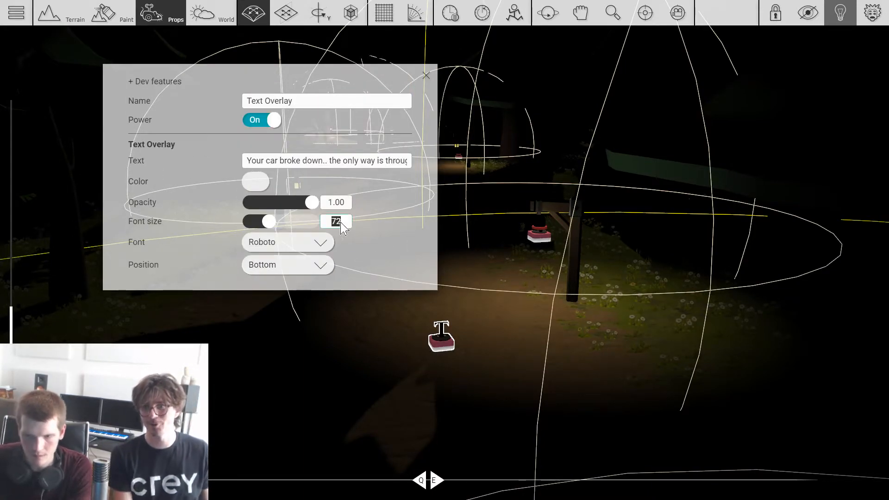
{"action": "left_click", "coordinate": [466, 296]}
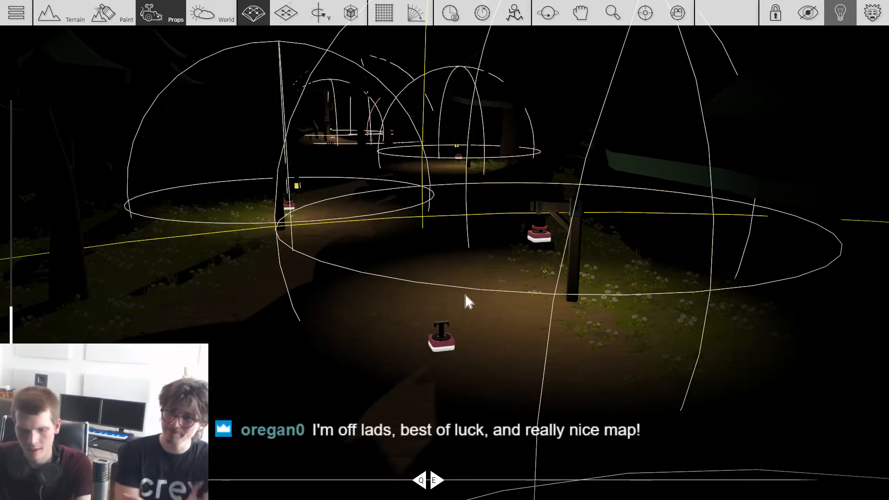
Step: Duplicate the Sensor gadget in the starting area and place the copy on the ground between the lantern post and the yellow ring
{"action": "scroll", "coordinate": [443, 328], "scroll_direction": "down", "scroll_amount": 3}
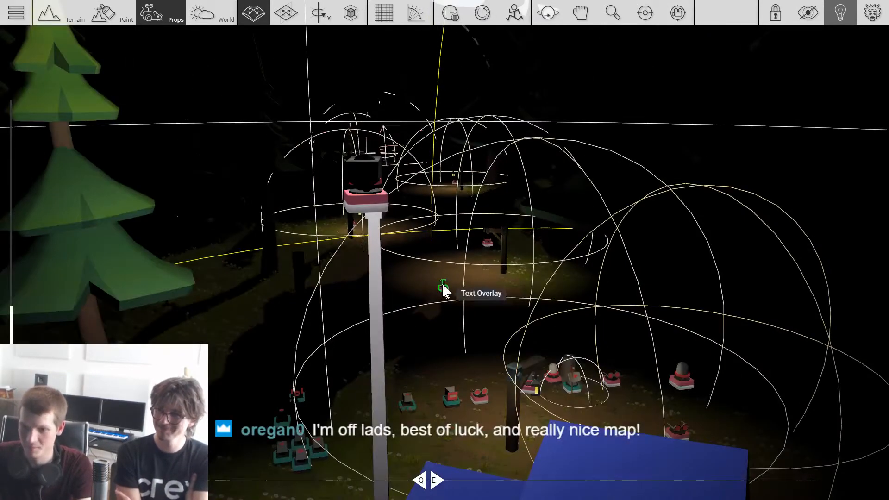
{"action": "left_click", "coordinate": [579, 391]}
{"action": "scroll", "coordinate": [580, 390], "scroll_direction": "down", "scroll_amount": 1}
{"action": "key", "text": "ctrl+v"}
{"action": "scroll", "coordinate": [444, 263], "scroll_direction": "down", "scroll_amount": 5}
{"action": "right_click_drag", "start_coordinate": [444, 263], "coordinate": [324, 282]}
{"action": "key", "text": "2"}
{"action": "left_click_drag", "start_coordinate": [515, 323], "coordinate": [441, 316]}
{"action": "scroll", "coordinate": [625, 278], "scroll_direction": "up", "scroll_amount": 3}
{"action": "scroll", "coordinate": [589, 280], "scroll_direction": "up", "scroll_amount": 2}
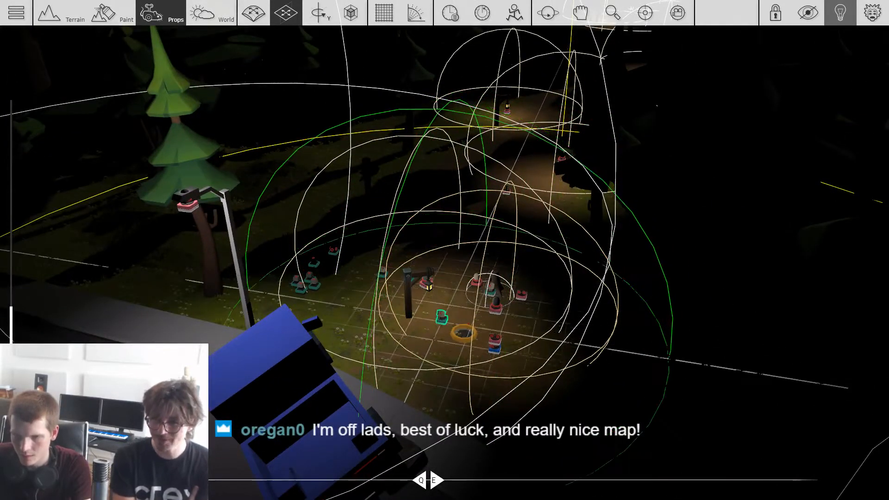
{"action": "scroll", "coordinate": [441, 322], "scroll_direction": "up", "scroll_amount": 1}
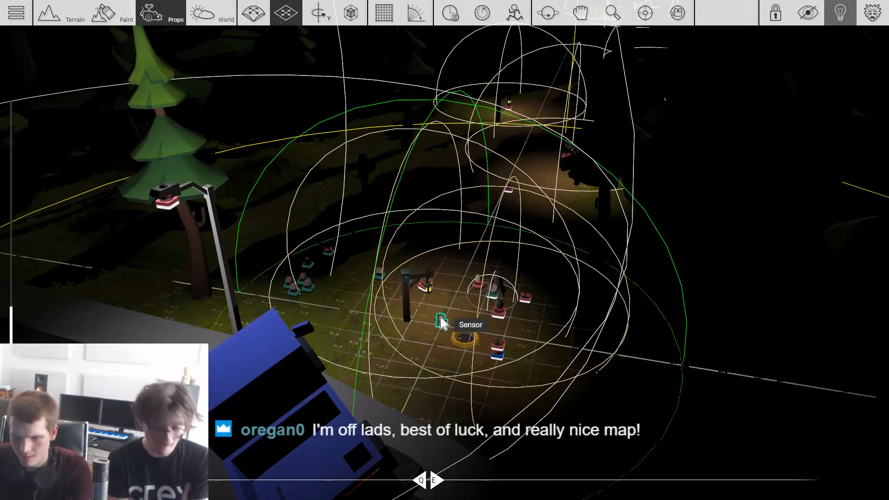
Step: Wire the new Sensor to the Text Overlay with the car message and check that overlay's settings
{"action": "scroll", "coordinate": [571, 247], "scroll_direction": "up", "scroll_amount": 3}
{"action": "mouse_move", "coordinate": [543, 217]}
{"action": "right_mouse_down"}
{"action": "mouse_move", "coordinate": [571, 247]}
{"action": "mouse_move", "coordinate": [540, 216]}
{"action": "right_mouse_up"}
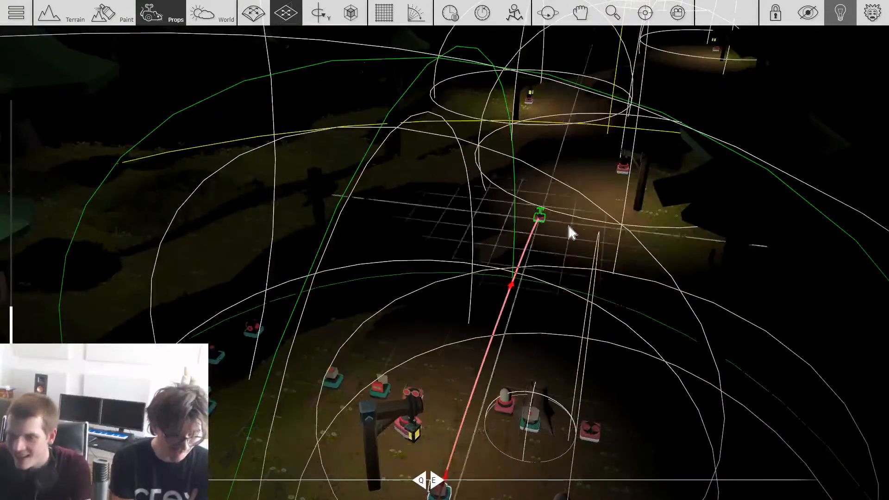
{"action": "left_click", "coordinate": [538, 218]}
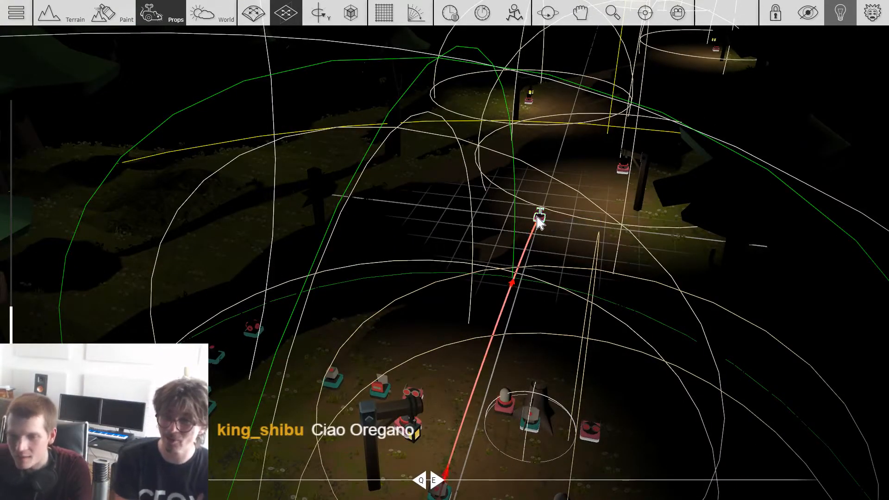
{"action": "left_click", "coordinate": [539, 221]}
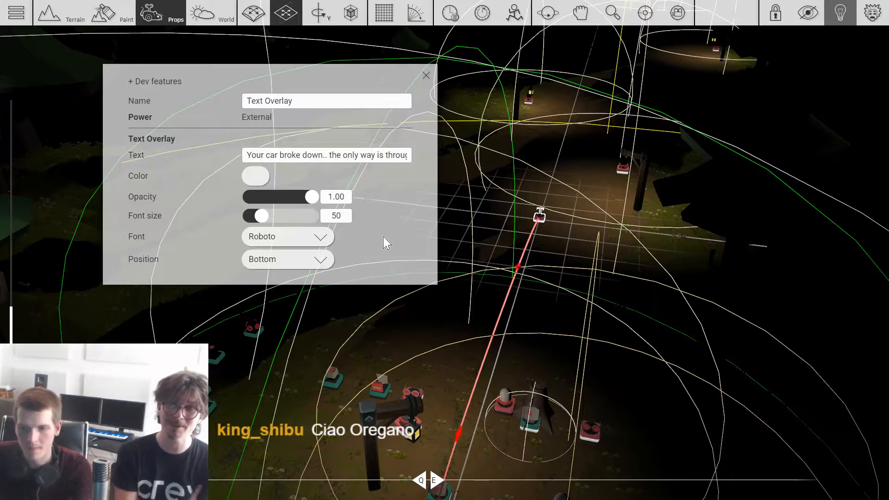
Step: Copy the car-message Text Overlay and place the duplicate closer to the gadgets in the starting area
{"action": "left_click", "coordinate": [540, 219]}
{"action": "scroll", "coordinate": [407, 245], "scroll_direction": "down", "scroll_amount": 1}
{"action": "left_click_drag", "start_coordinate": [540, 220], "coordinate": [418, 317], "text": "shift"}
{"action": "left_click", "coordinate": [419, 317]}
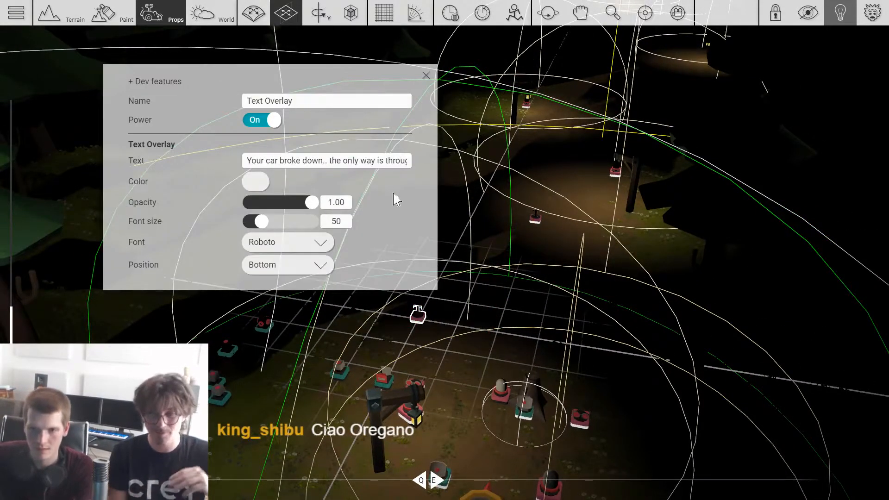
{"action": "left_click", "coordinate": [471, 382]}
Step: Wire the Sensor to the duplicated Text Overlay and set it to "The Abandoned Mine", font size 100, position Top
{"action": "scroll", "coordinate": [423, 312], "scroll_direction": "down", "scroll_amount": 1}
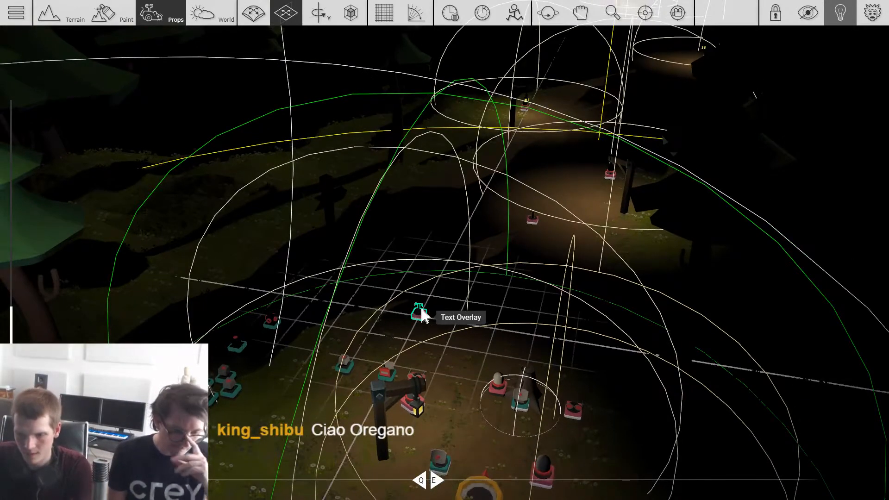
{"action": "scroll", "coordinate": [423, 316], "scroll_direction": "down", "scroll_amount": 2}
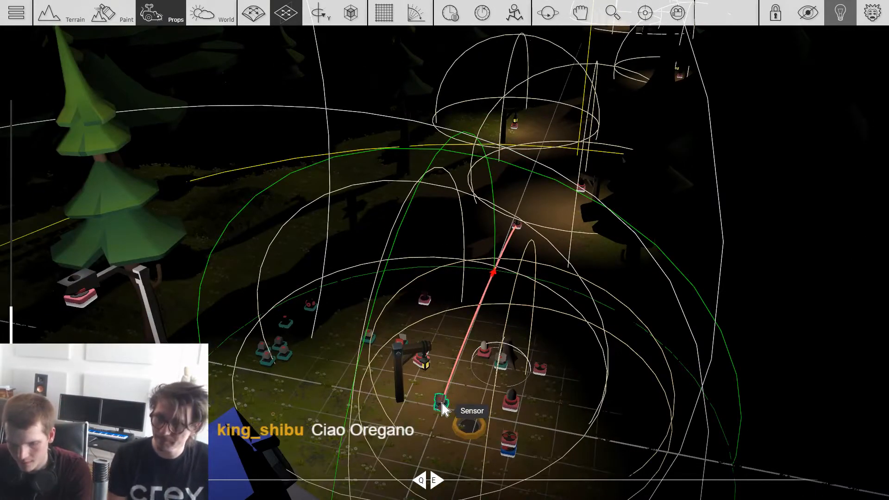
{"action": "left_click", "coordinate": [425, 300]}
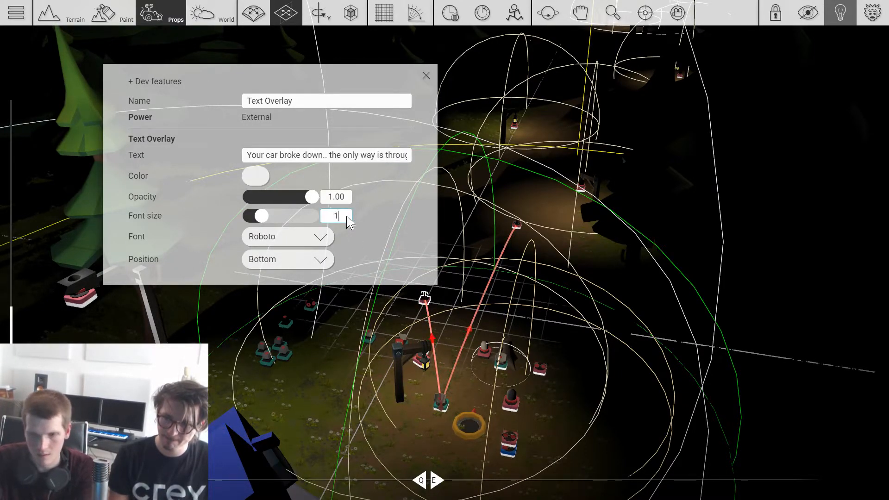
{"action": "left_click", "coordinate": [302, 260]}
{"action": "left_click", "coordinate": [276, 228]}
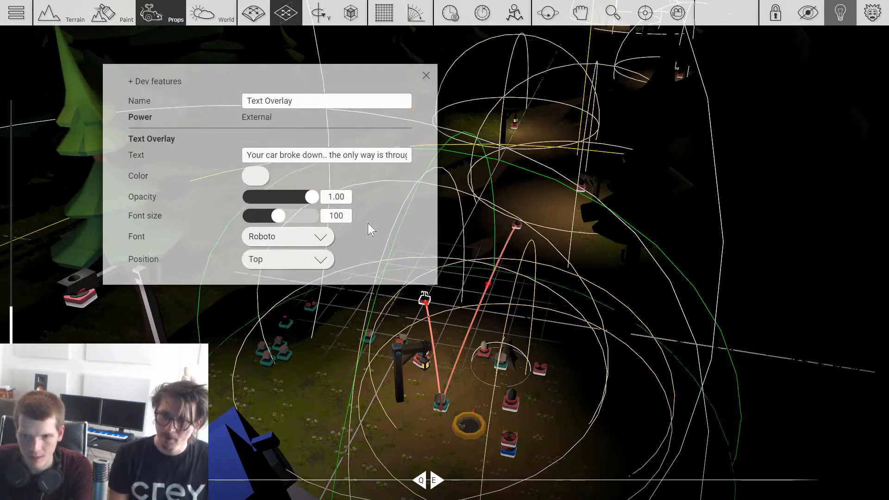
{"action": "left_click", "coordinate": [338, 152]}
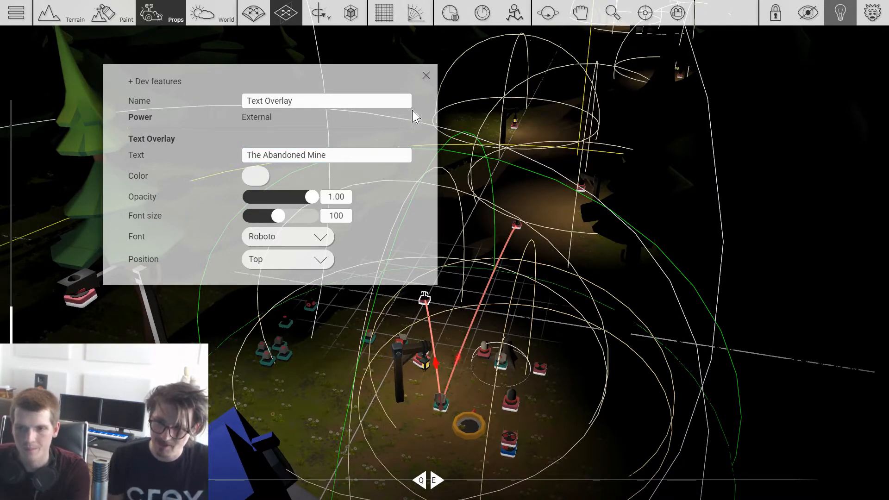
Step: Color the "The Abandoned Mine" title text orange-red and close its settings
{"action": "left_click", "coordinate": [268, 176]}
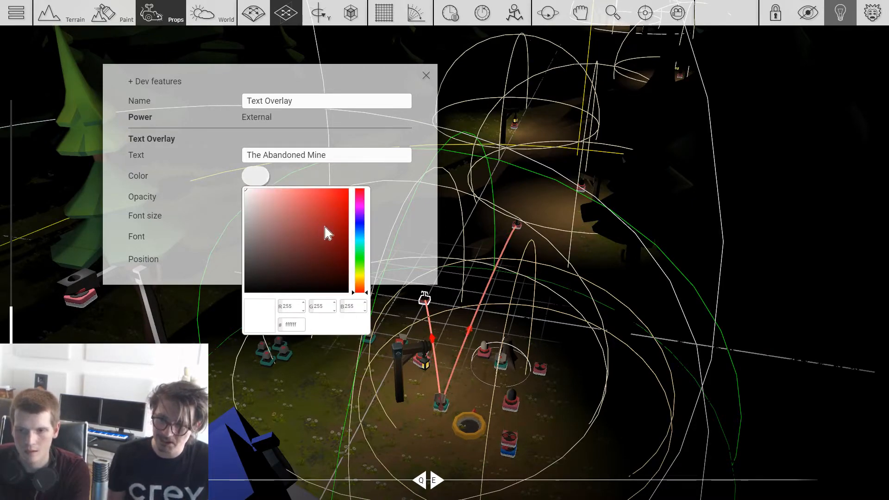
{"action": "left_click_drag", "start_coordinate": [362, 229], "coordinate": [366, 295]}
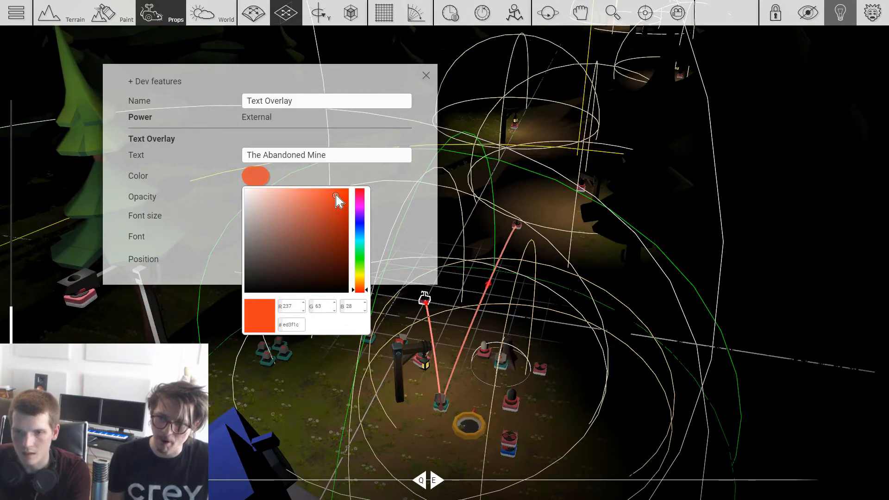
{"action": "left_click", "coordinate": [395, 175]}
{"action": "key", "text": "Escape"}
{"action": "left_click", "coordinate": [448, 279]}
Step: Save the level with the new title and story text overlays
{"action": "key", "text": "Escape"}
{"action": "left_click", "coordinate": [332, 180]}
{"action": "left_click", "coordinate": [413, 236]}
{"action": "left_click", "coordinate": [396, 317]}
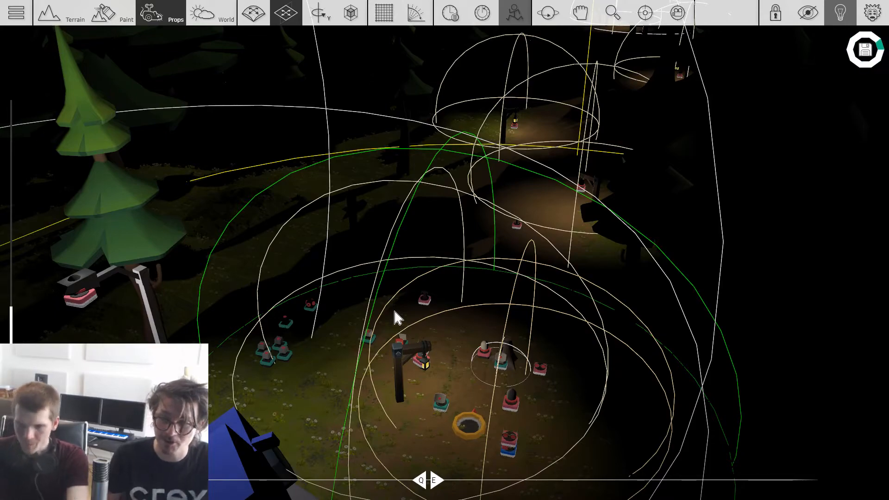
{"action": "middle_click_drag", "start_coordinate": [410, 309], "coordinate": [470, 300]}
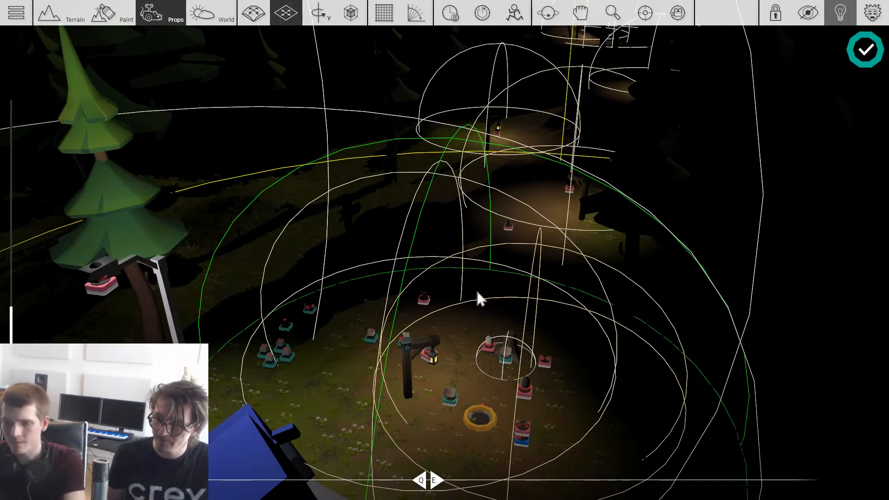
Step: Playtest the level's starting area, walking toward the mine while checking the title and story text overlays
{"action": "key", "text": "Tab"}
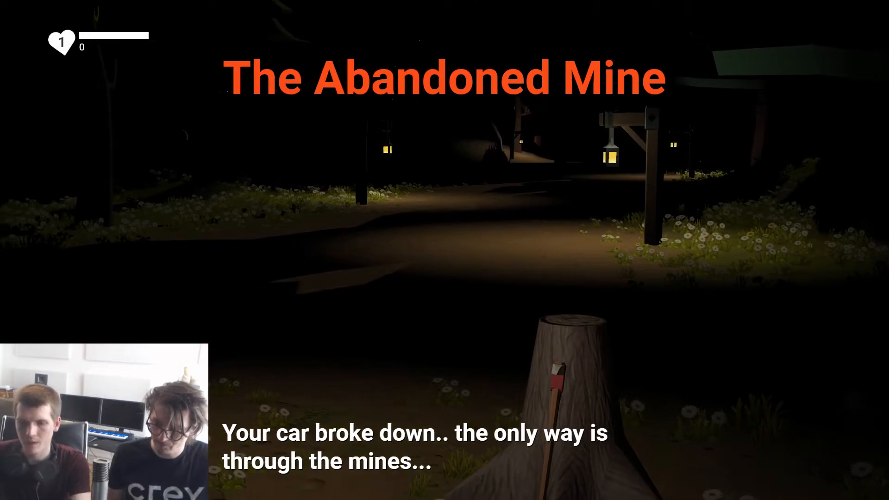
{"action": "key", "text": "w"}
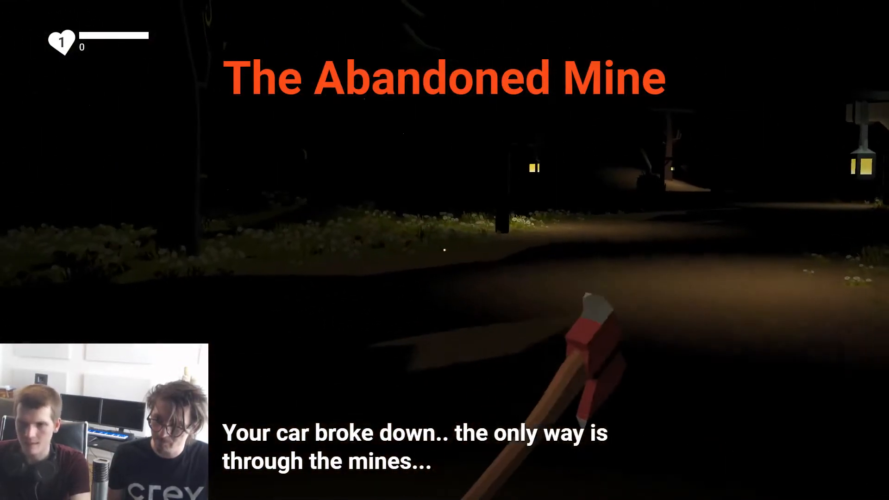
{"action": "key", "text": "w"}
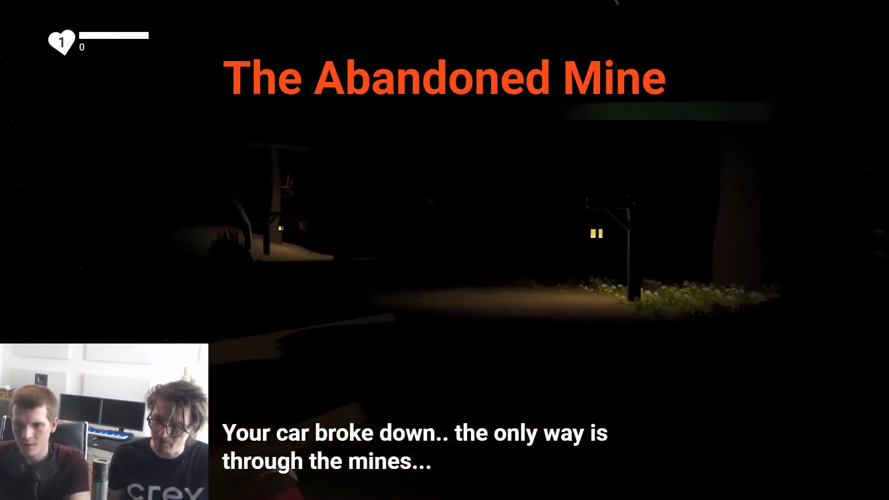
{"action": "key", "text": "w"}
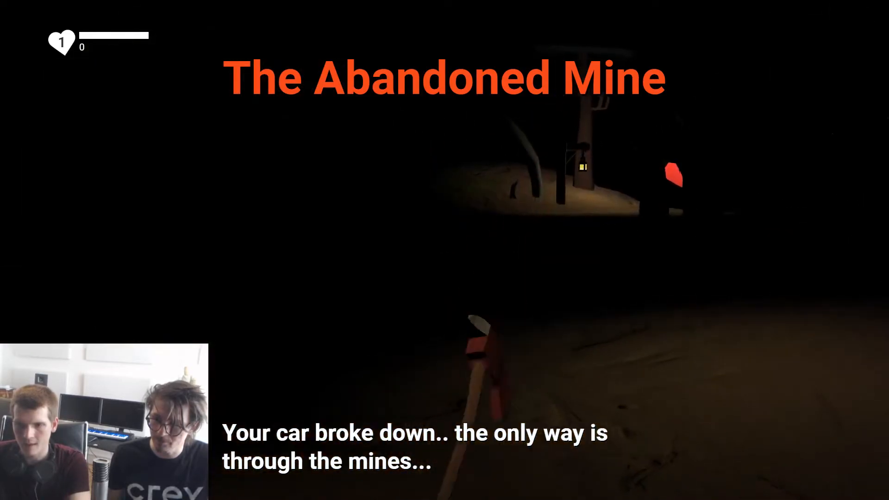
{"action": "key", "text": "w"}
{"action": "left_click", "coordinate": [444, 250]}
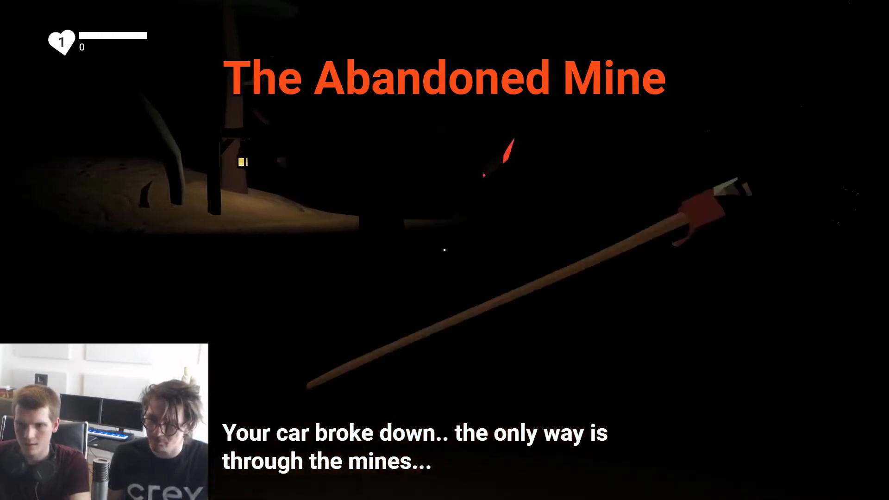
{"action": "left_click", "coordinate": [444, 250]}
{"action": "key", "text": "Escape"}
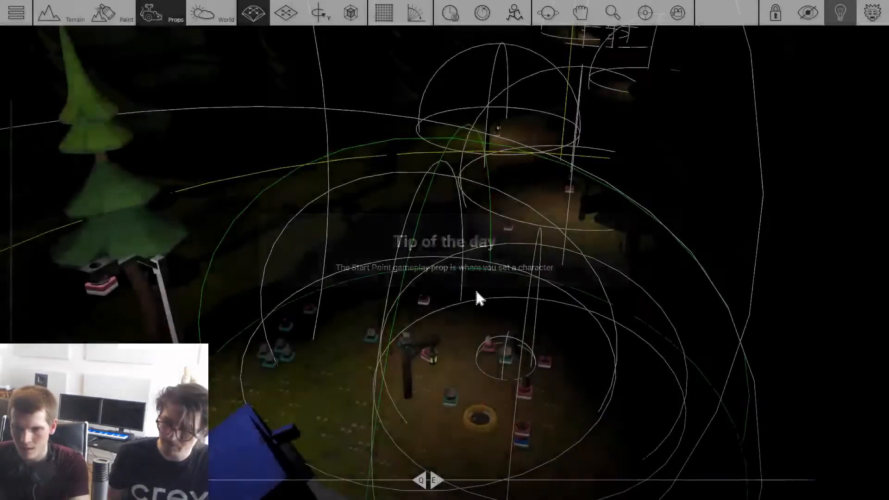
Step: Set the starting-area Sensor's trigger type to While contact and close its settings
{"action": "left_click", "coordinate": [451, 395]}
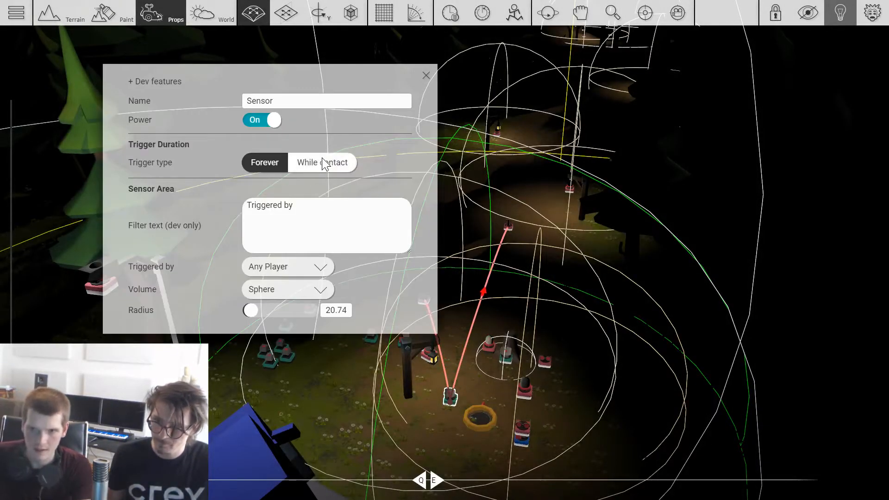
{"action": "left_click", "coordinate": [324, 164]}
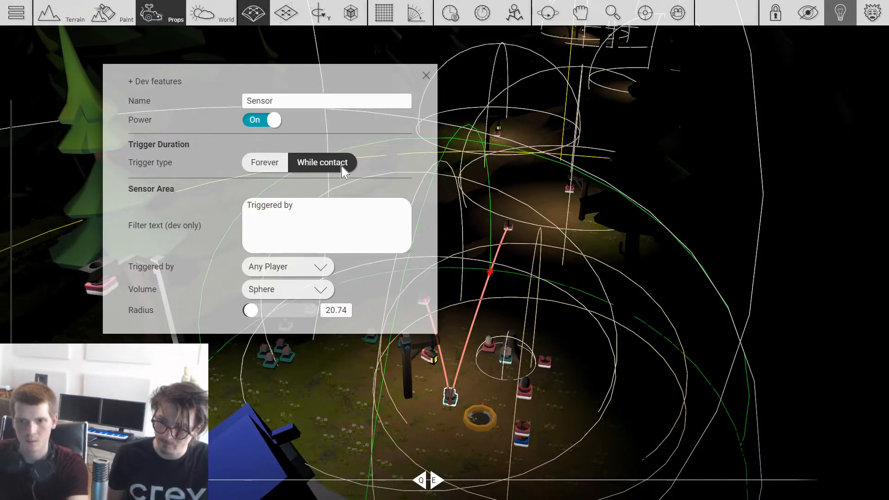
{"action": "key", "text": "Escape"}
Step: Set the position of the "Press RMB to use the Lantern!" Text Overlay to Bottom
{"action": "key", "text": "w"}
{"action": "right_click_drag", "start_coordinate": [412, 207], "coordinate": [570, 233]}
{"action": "key", "text": "w"}
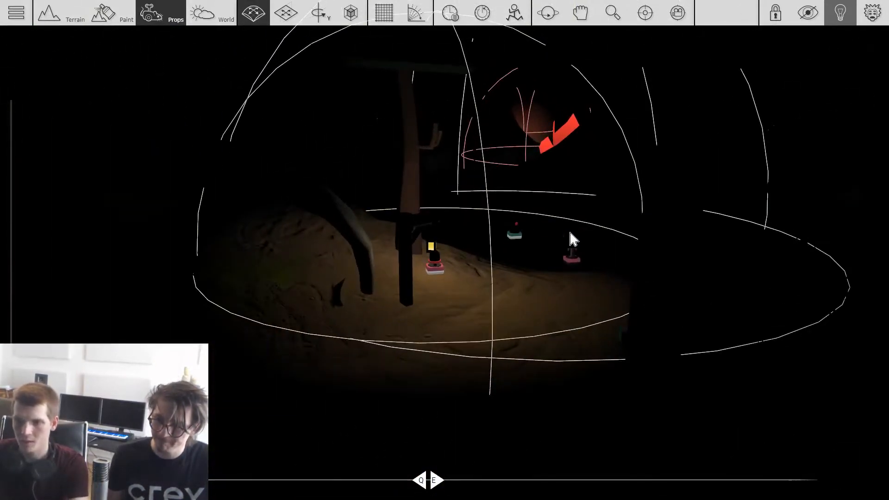
{"action": "left_click", "coordinate": [523, 241]}
{"action": "key", "text": "Escape"}
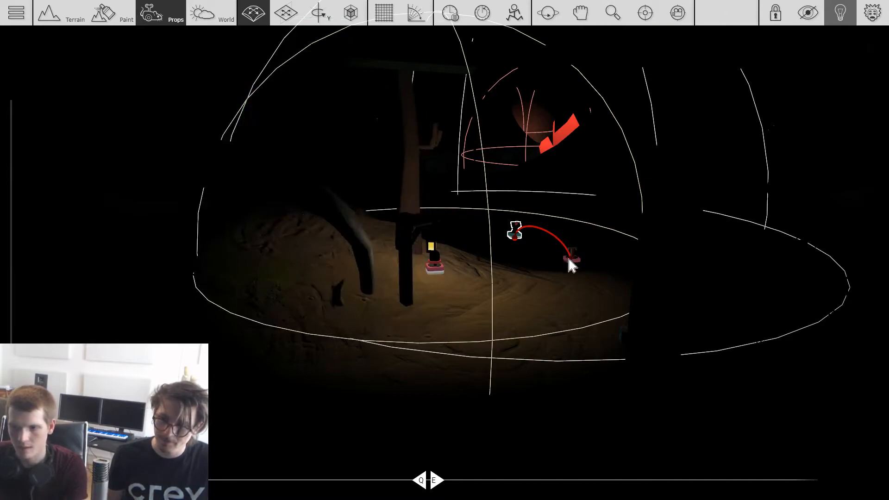
{"action": "left_click", "coordinate": [572, 260]}
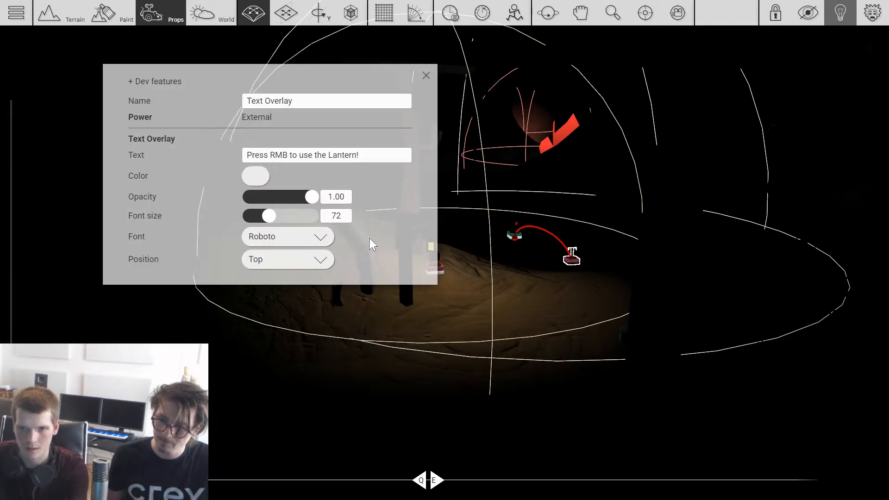
{"action": "left_click", "coordinate": [315, 264]}
{"action": "left_click", "coordinate": [278, 265]}
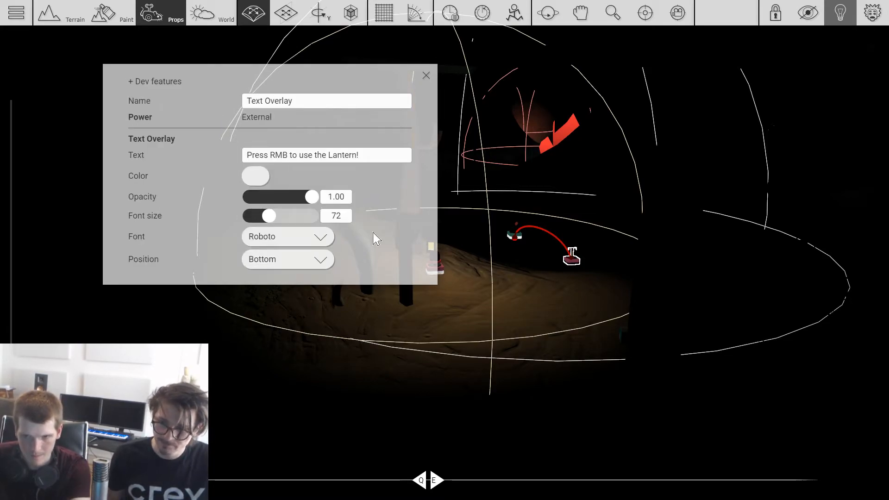
{"action": "left_click", "coordinate": [475, 298]}
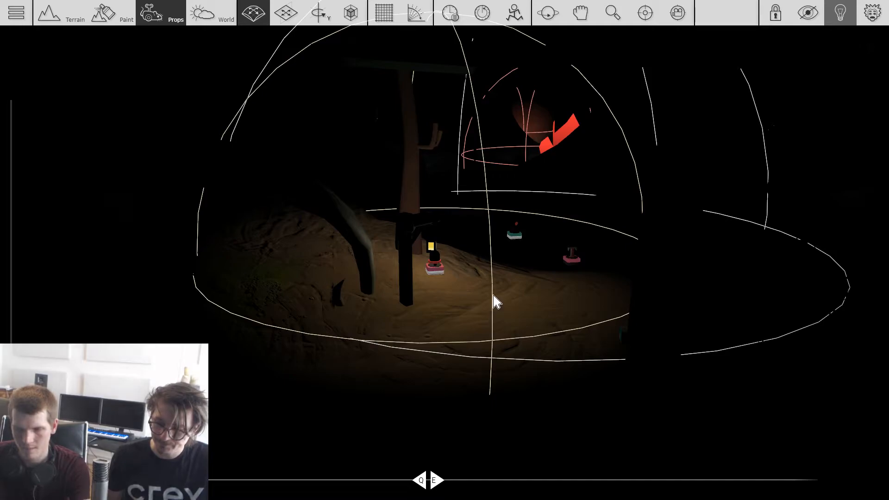
{"action": "left_click", "coordinate": [578, 266]}
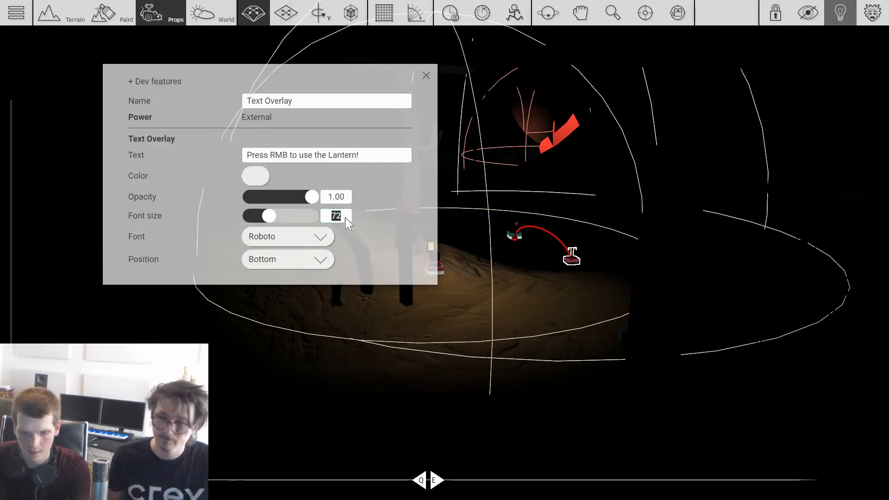
{"action": "left_click", "coordinate": [508, 321]}
Step: Playtest the walk to the lantern hint and fight the monster there, checking when the text overlays show
{"action": "key", "text": "Tab"}
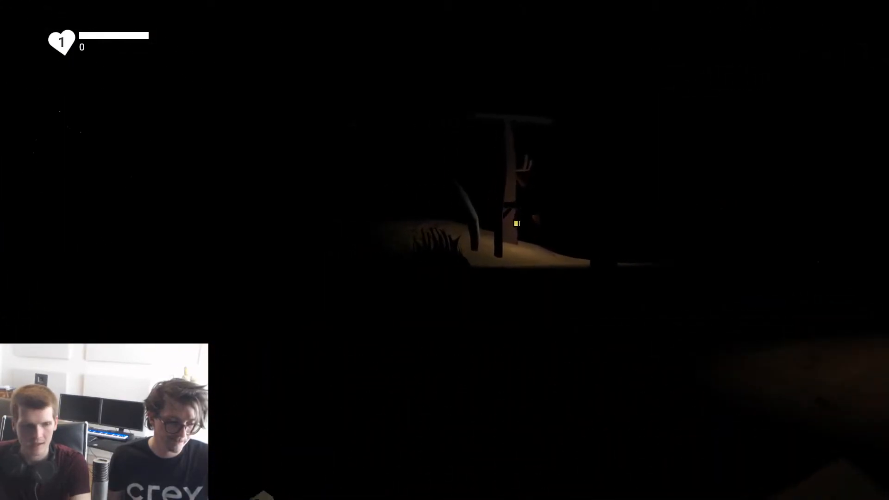
{"action": "left_click", "coordinate": [445, 250]}
{"action": "left_click", "coordinate": [445, 250]}
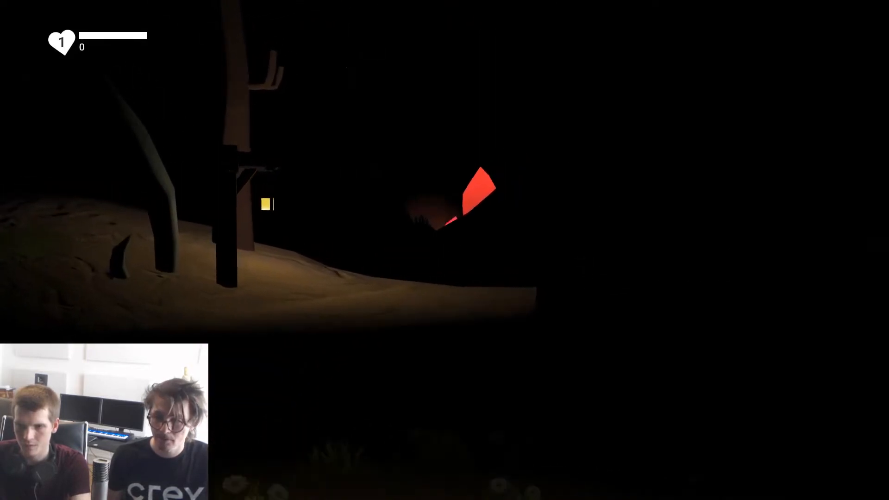
{"action": "left_click", "coordinate": [444, 250]}
{"action": "left_click", "coordinate": [445, 250]}
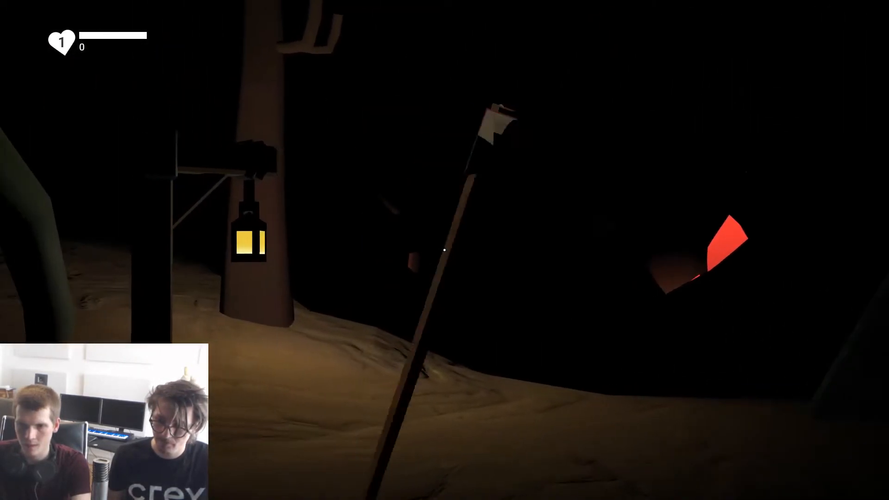
{"action": "right_click", "coordinate": [445, 250]}
{"action": "right_click", "coordinate": [444, 250]}
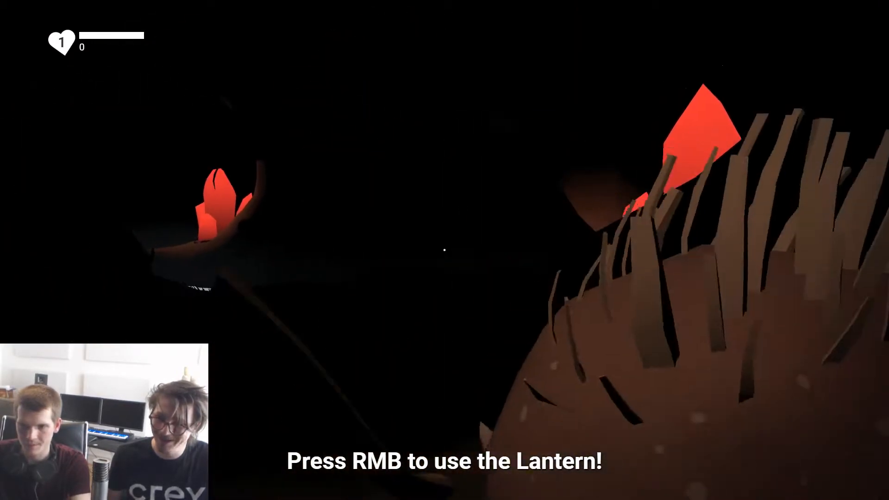
{"action": "left_click", "coordinate": [445, 250]}
{"action": "right_click", "coordinate": [445, 250]}
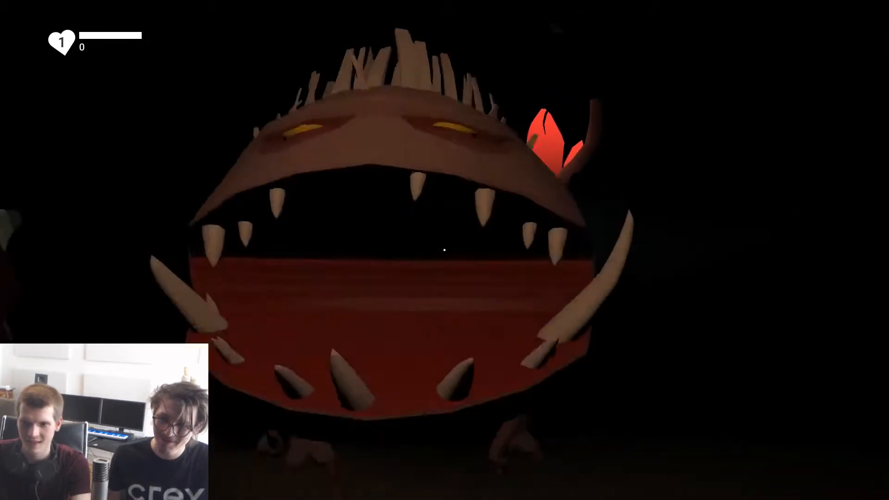
{"action": "left_click", "coordinate": [444, 250]}
{"action": "key", "text": "Tab"}
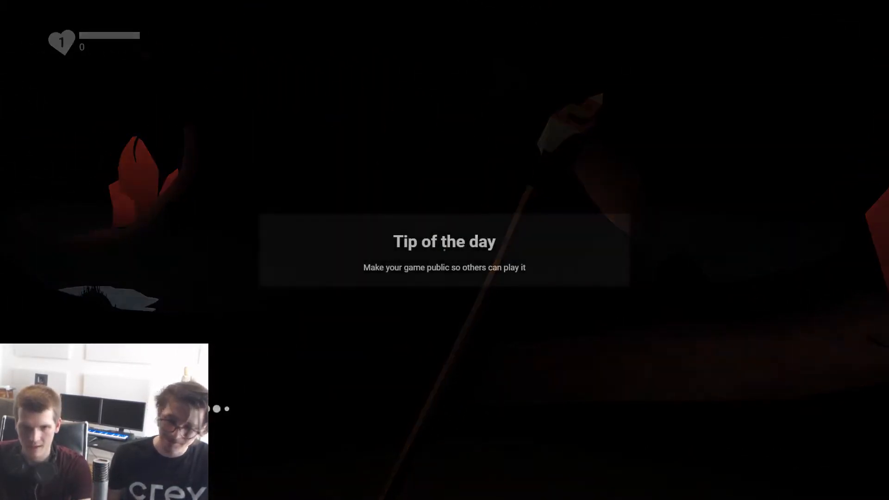
Step: Add a Music gadget from the Gameplay props to the grass beside the gadget cluster in the starting area
{"action": "scroll", "coordinate": [509, 315], "scroll_direction": "down", "scroll_amount": 5}
{"action": "scroll", "coordinate": [508, 314], "scroll_direction": "down", "scroll_amount": 5}
{"action": "right_click_drag", "start_coordinate": [508, 315], "coordinate": [484, 317]}
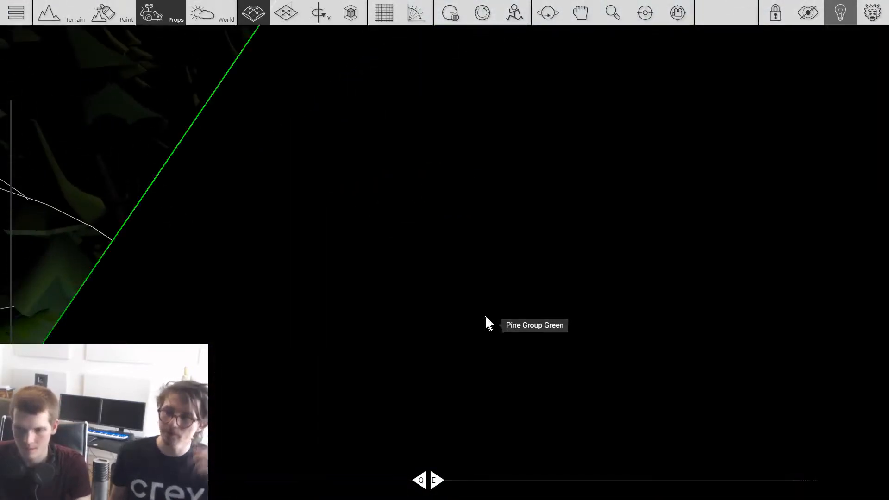
{"action": "scroll", "coordinate": [485, 317], "scroll_direction": "up", "scroll_amount": 3}
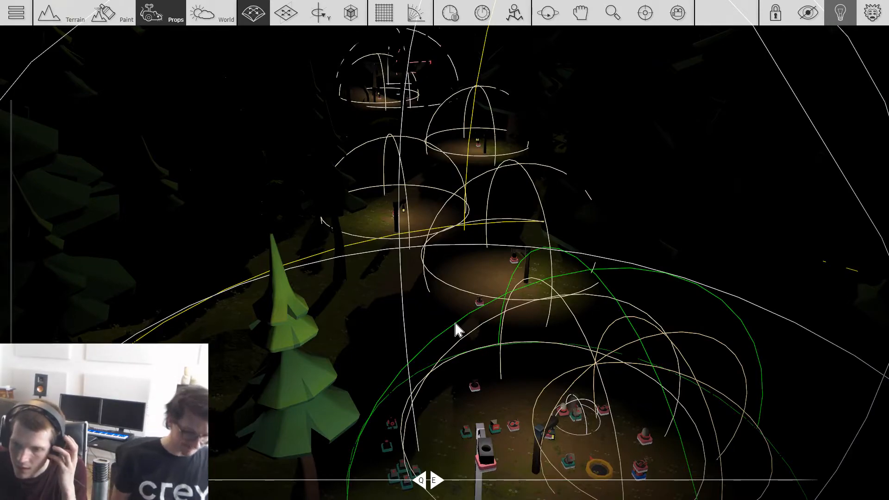
{"action": "key", "text": "space"}
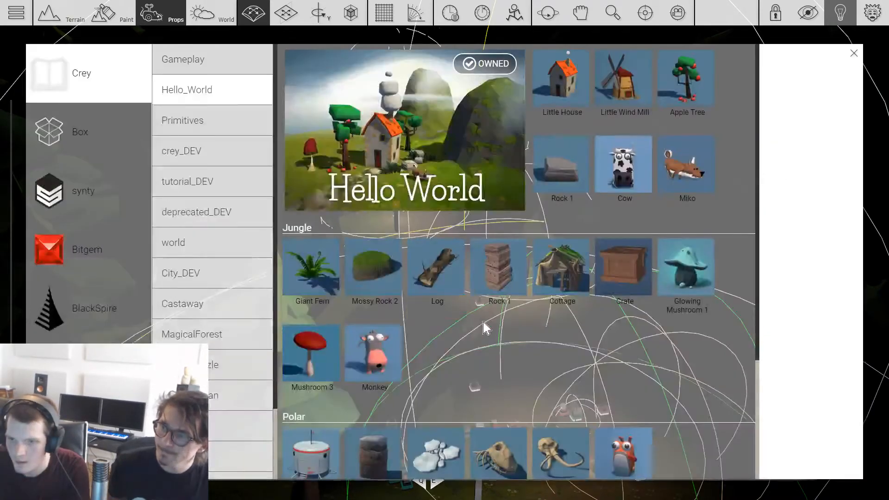
{"action": "left_click", "coordinate": [217, 67]}
{"action": "scroll", "coordinate": [408, 280], "scroll_direction": "down", "scroll_amount": 2}
{"action": "scroll", "coordinate": [406, 272], "scroll_direction": "up", "scroll_amount": 2}
{"action": "scroll", "coordinate": [502, 212], "scroll_direction": "down", "scroll_amount": 2}
{"action": "scroll", "coordinate": [505, 211], "scroll_direction": "up", "scroll_amount": 2}
{"action": "left_click", "coordinate": [854, 53]}
{"action": "key", "text": "s"}
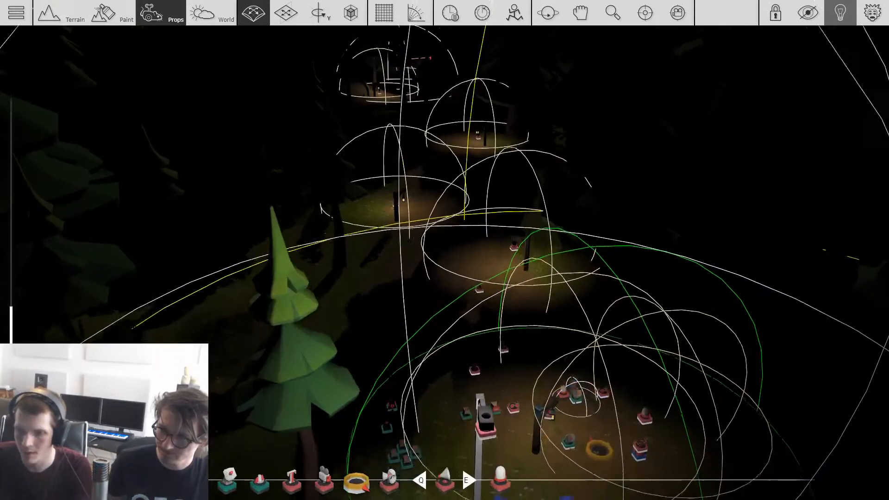
{"action": "scroll", "coordinate": [511, 341], "scroll_direction": "up", "scroll_amount": 4}
{"action": "key", "text": "a"}
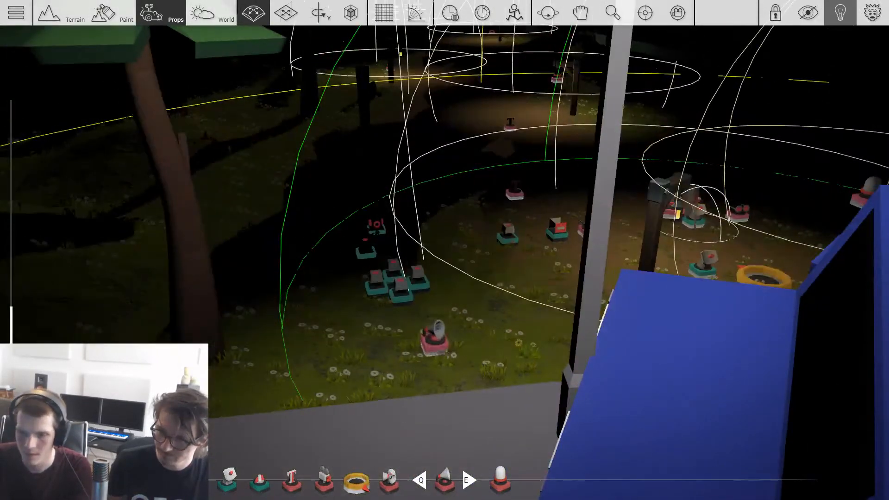
Step: Set the Music gadget's track to Music_Dark_Cavern and its volume to 68.80
{"action": "left_click", "coordinate": [436, 353]}
{"action": "left_click", "coordinate": [323, 188]}
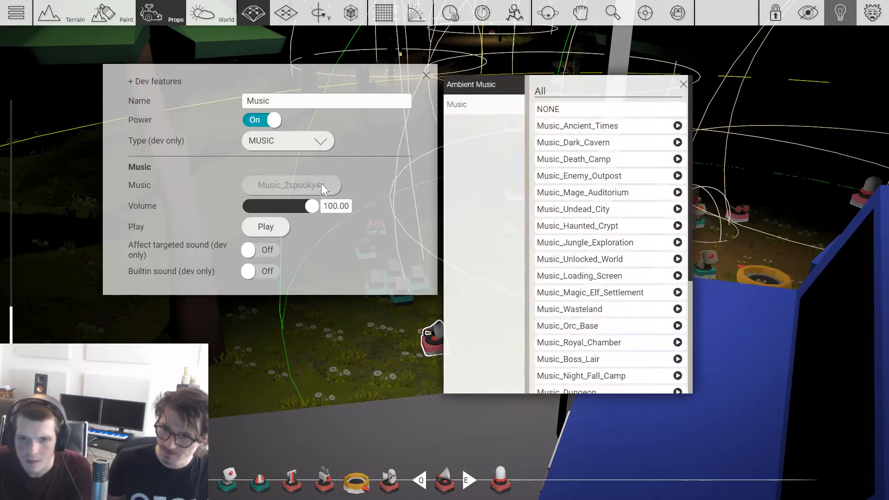
{"action": "left_click", "coordinate": [607, 147]}
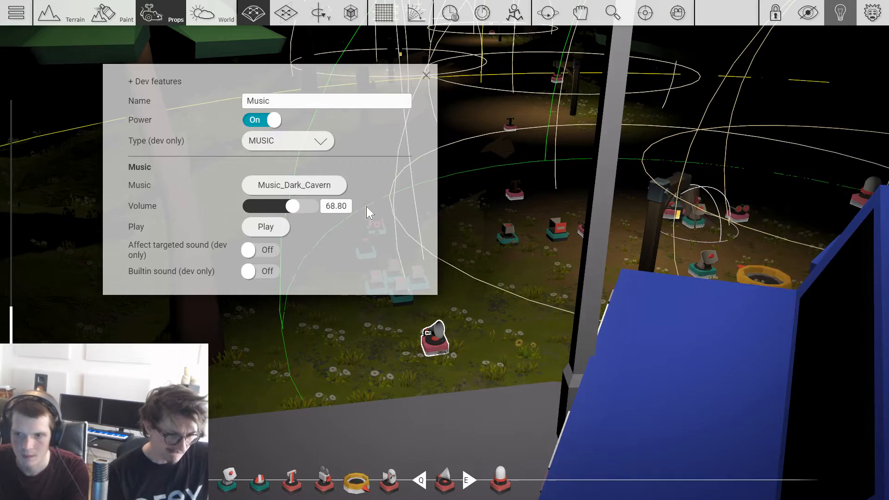
{"action": "key", "text": "Escape"}
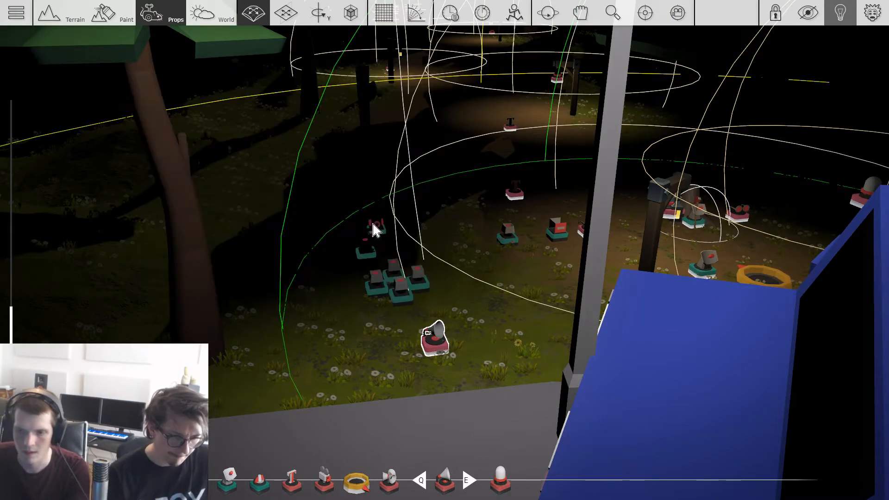
{"action": "left_click", "coordinate": [434, 343]}
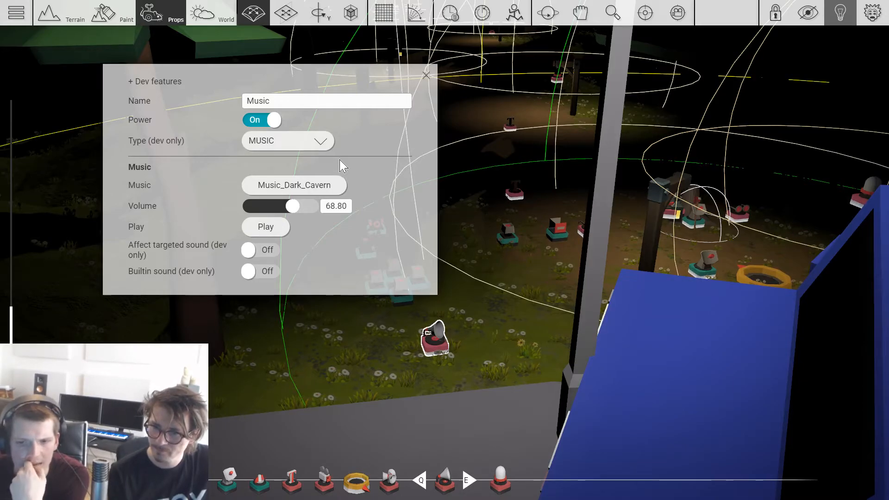
{"action": "key", "text": "Escape"}
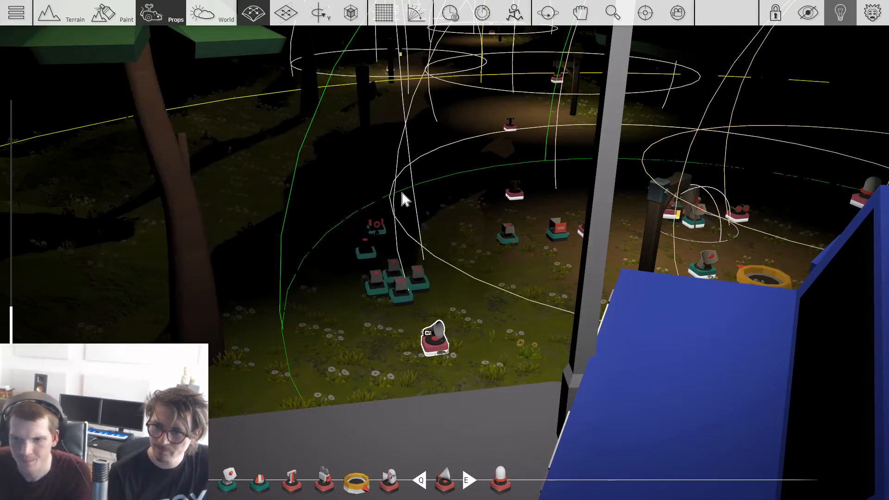
Step: Start a playtest of the level, take the axe from the tree stump and walk along the lantern-lit path
{"action": "key", "text": "p"}
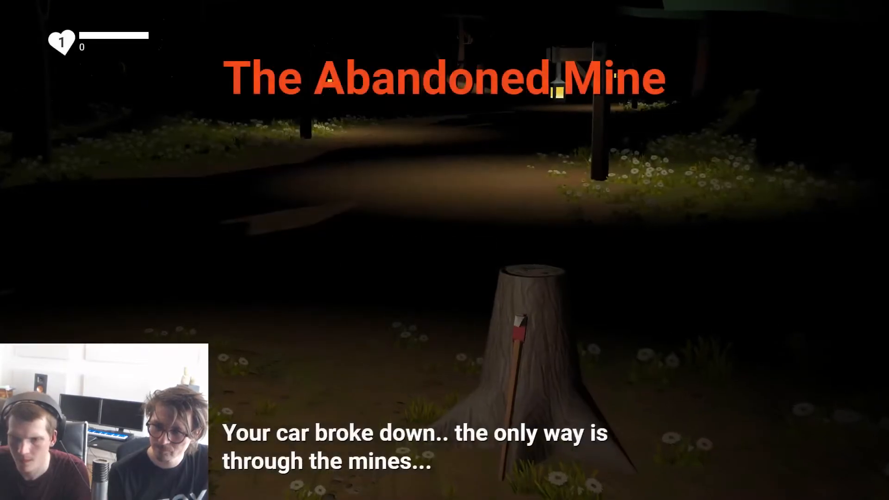
{"action": "key", "text": "w"}
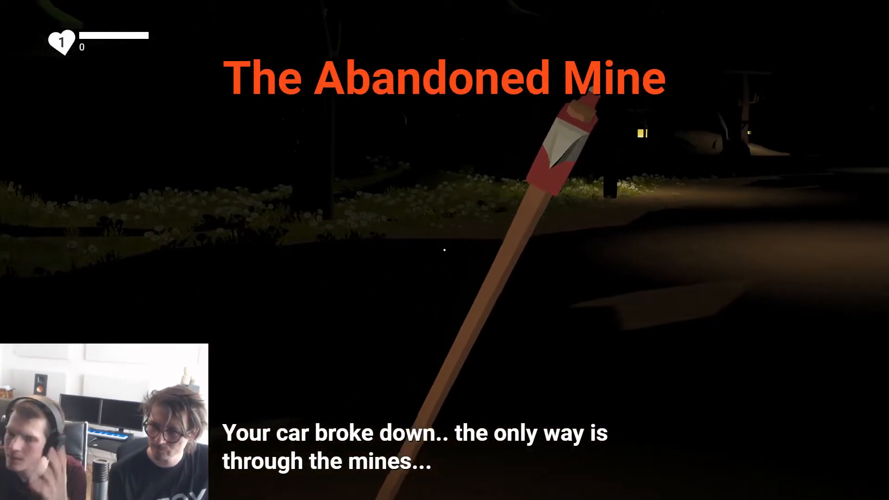
{"action": "left_click", "coordinate": [444, 250]}
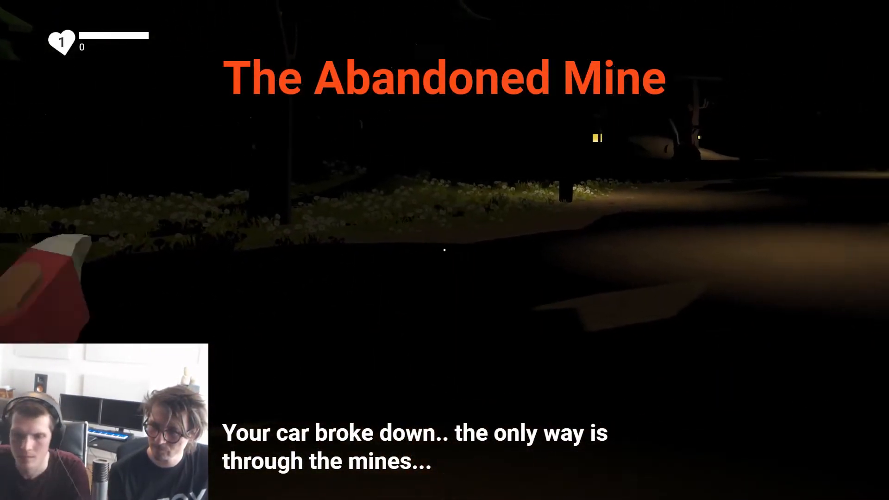
{"action": "key", "text": "w"}
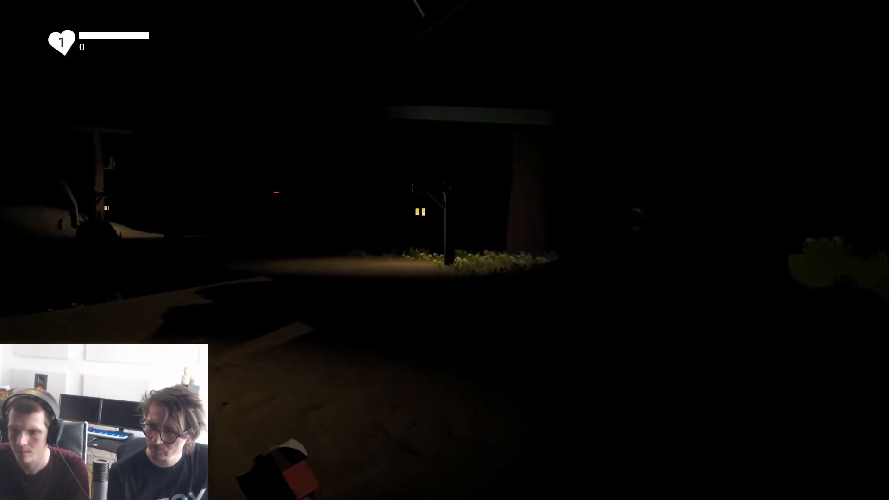
{"action": "key", "text": "w"}
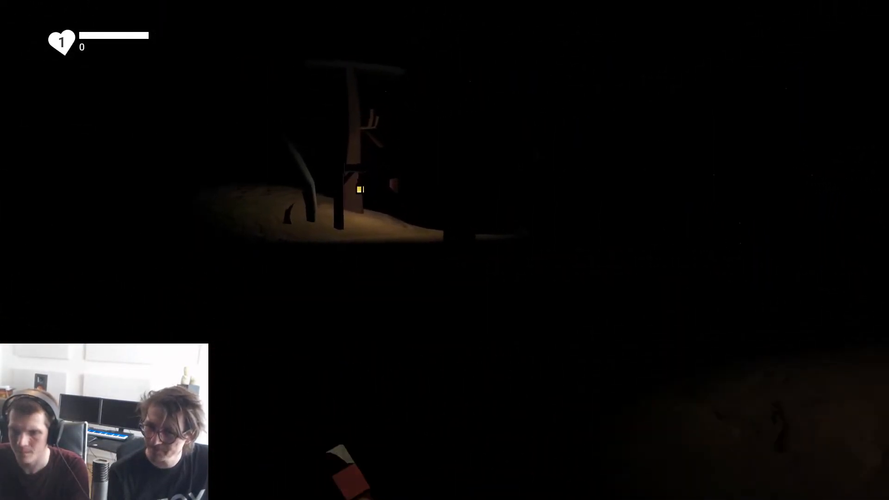
Step: Playtest the fight with the spiky monster on the dark path and walk on towards the red crystals and lantern hint
{"action": "left_click", "coordinate": [445, 250]}
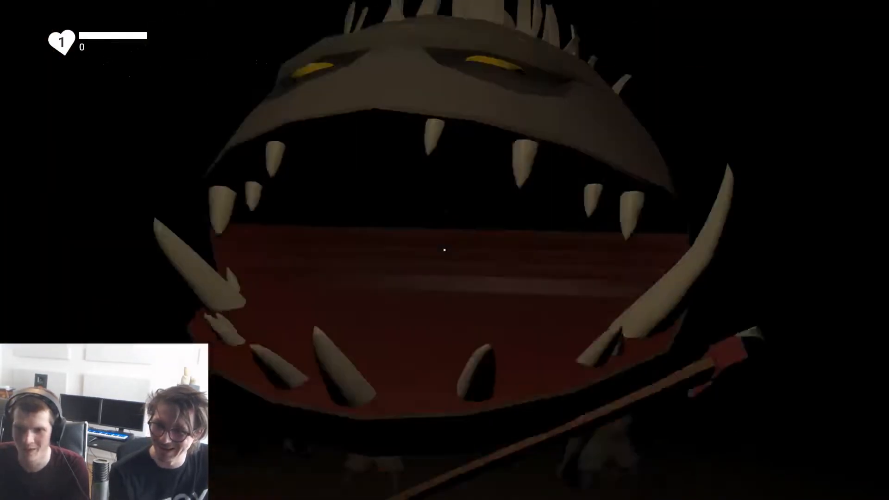
{"action": "left_click", "coordinate": [445, 250]}
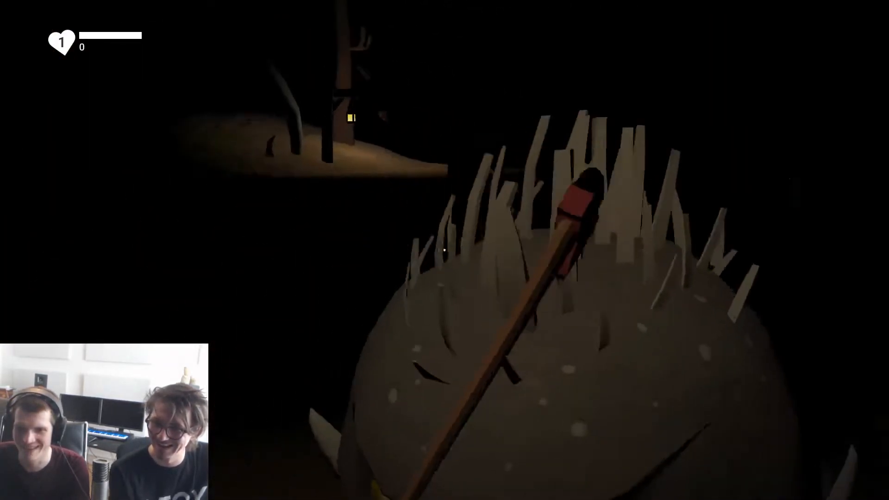
{"action": "key", "text": "w"}
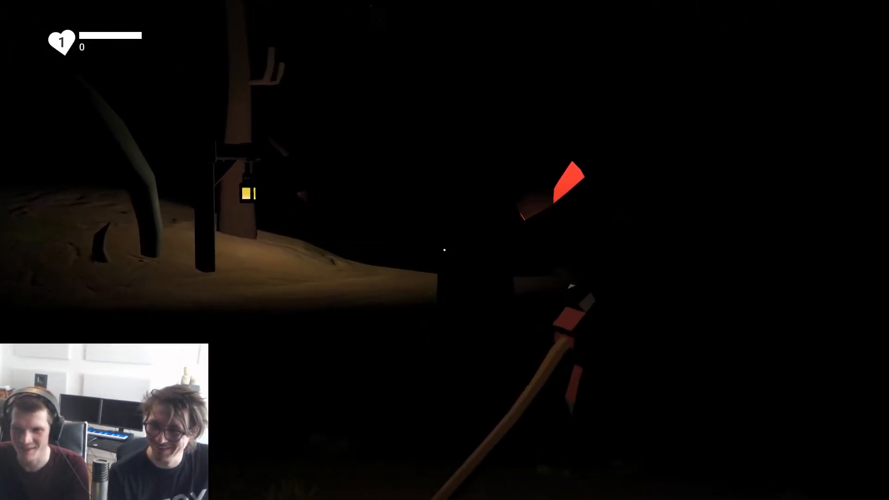
{"action": "key", "text": "w"}
{"action": "left_click", "coordinate": [444, 250]}
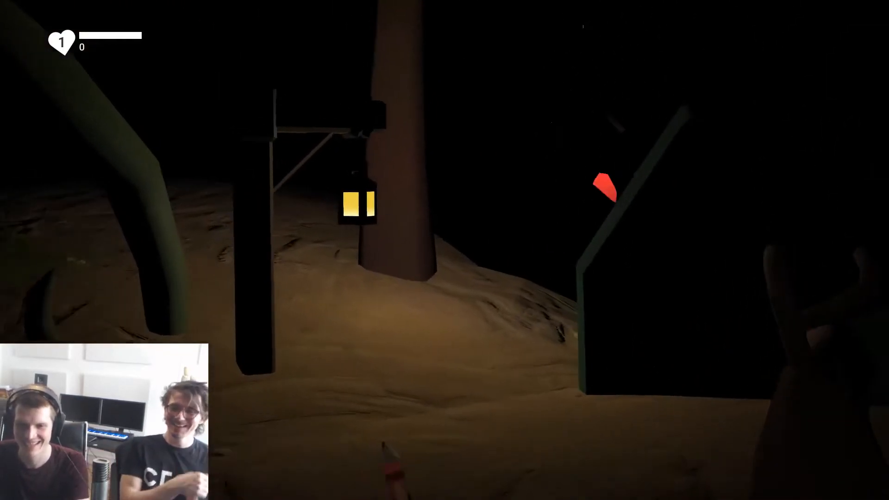
{"action": "key", "text": "w"}
{"action": "left_click", "coordinate": [445, 250]}
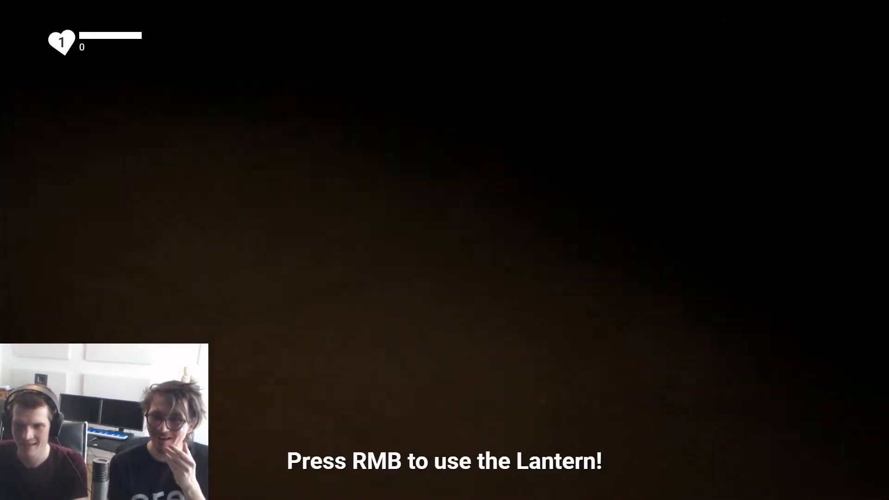
Step: Playtest fighting the monsters around the lantern hint with the axe, without using the lantern
{"action": "left_click", "coordinate": [444, 250]}
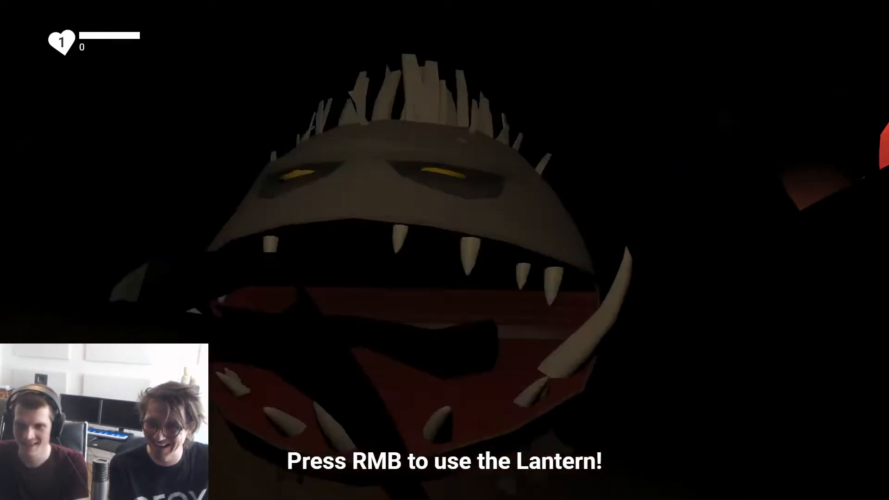
{"action": "left_click", "coordinate": [445, 250]}
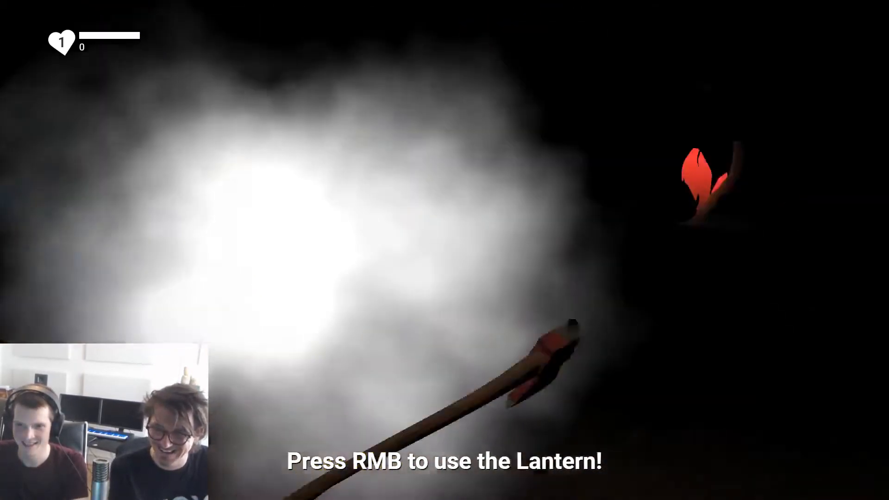
{"action": "key", "text": "w"}
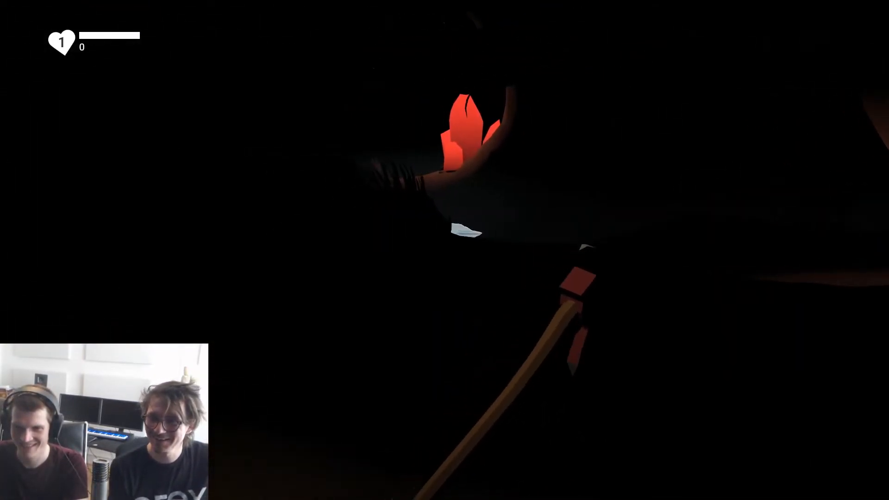
{"action": "left_click", "coordinate": [444, 250]}
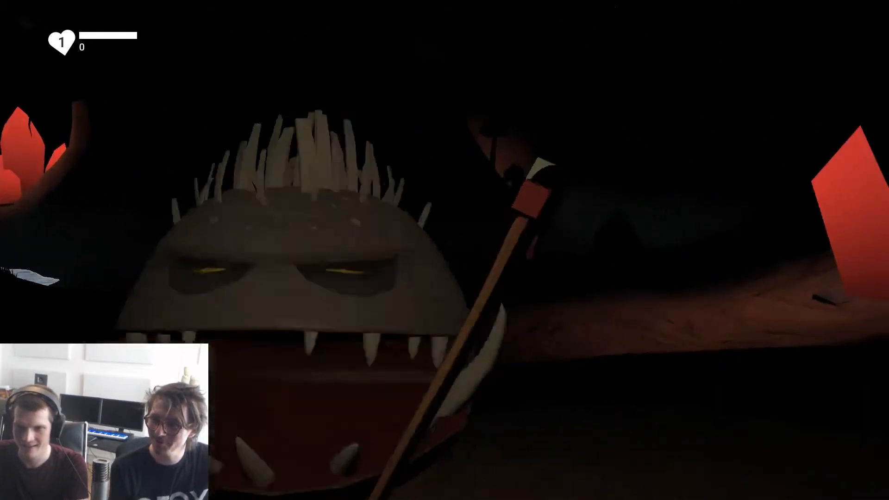
{"action": "left_click", "coordinate": [445, 250]}
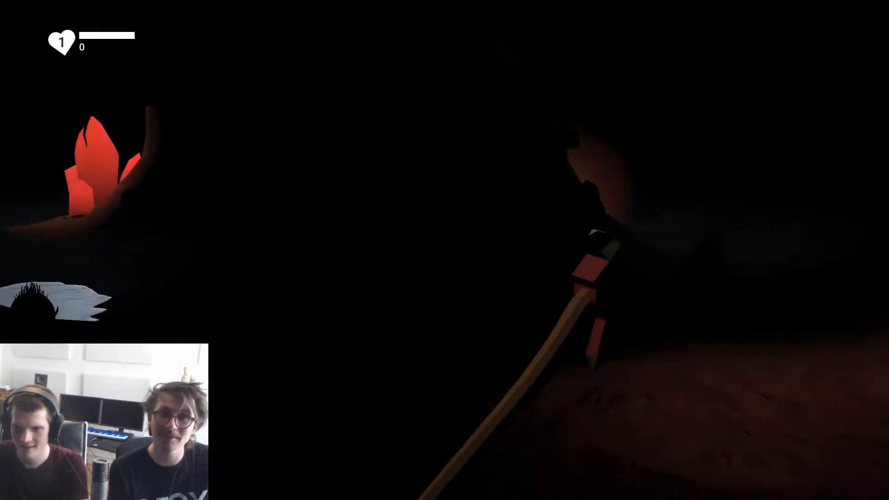
Step: Test the lantern in the dark cave and attack the approaching monster with the axe
{"action": "right_click", "coordinate": [444, 250]}
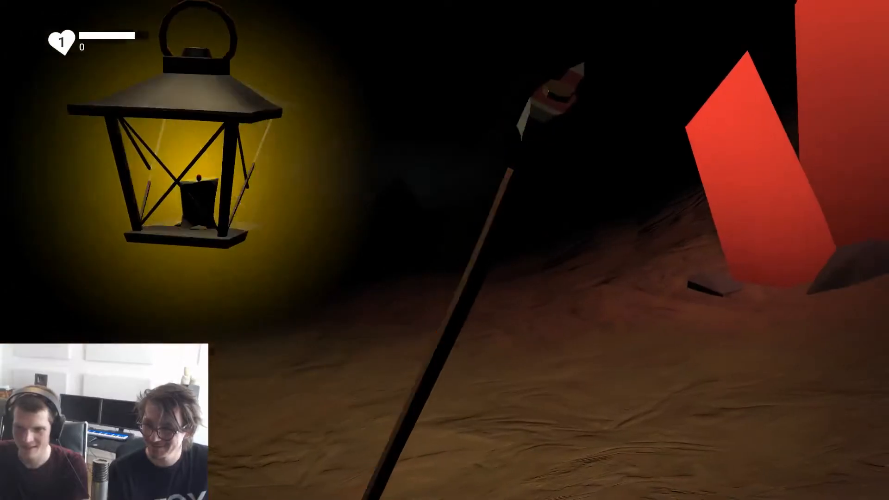
{"action": "left_click", "coordinate": [445, 250]}
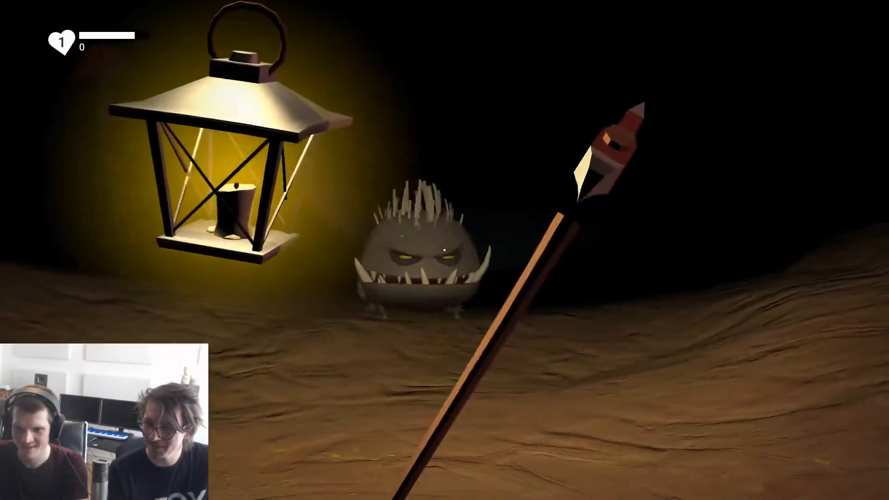
{"action": "left_click", "coordinate": [445, 250]}
{"action": "left_click", "coordinate": [445, 250]}
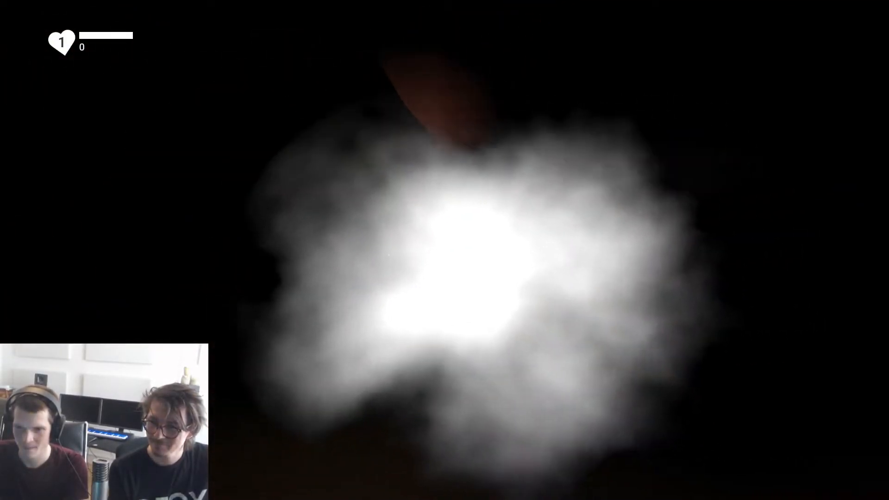
{"action": "left_click", "coordinate": [444, 250]}
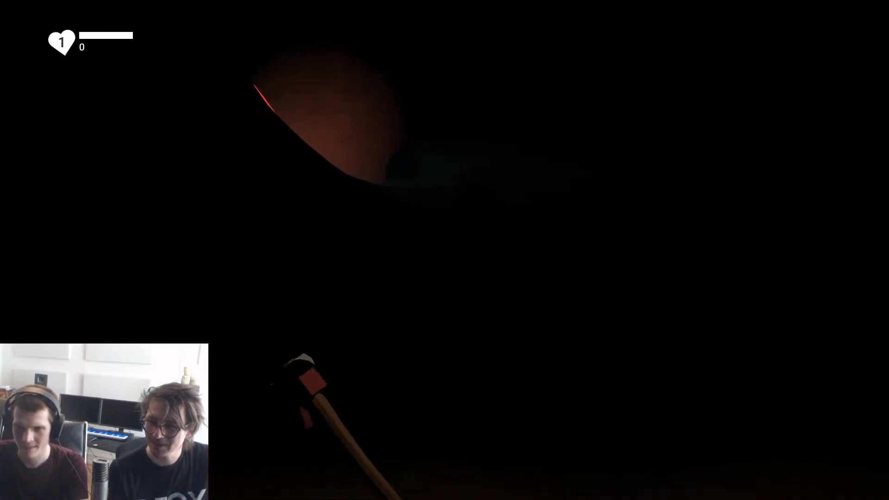
Step: Playtest fighting the remaining monsters beside the large red crystals and the cave water
{"action": "left_click", "coordinate": [444, 250]}
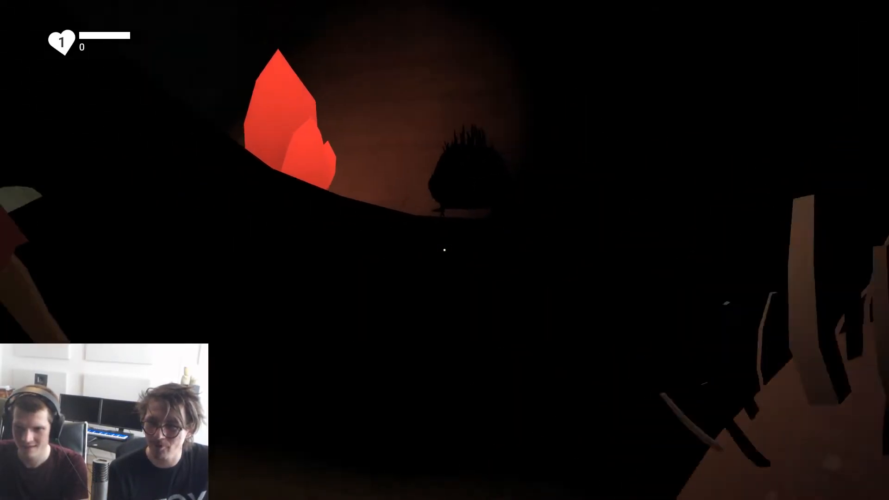
{"action": "left_click", "coordinate": [444, 250]}
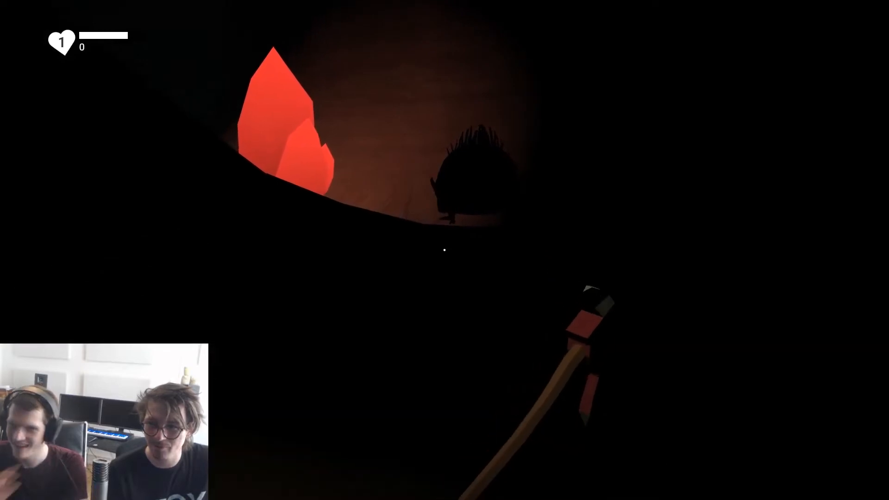
{"action": "left_click", "coordinate": [445, 250]}
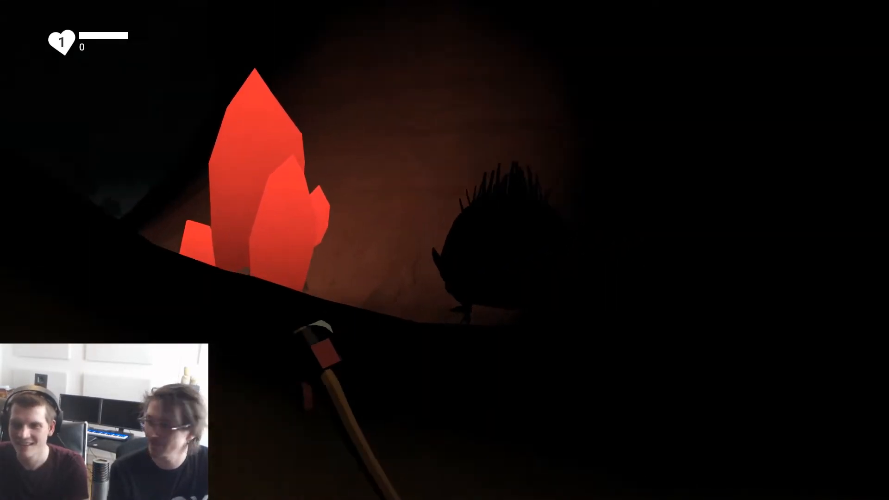
{"action": "left_click", "coordinate": [445, 250]}
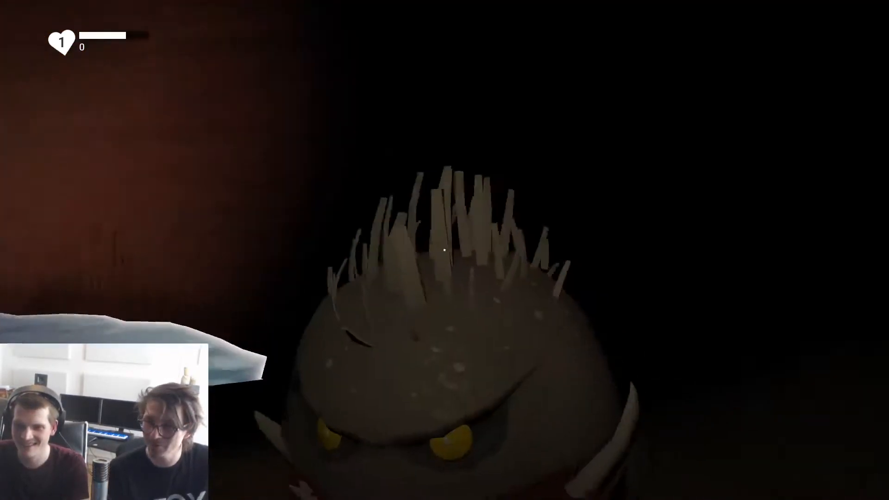
{"action": "left_click", "coordinate": [444, 250]}
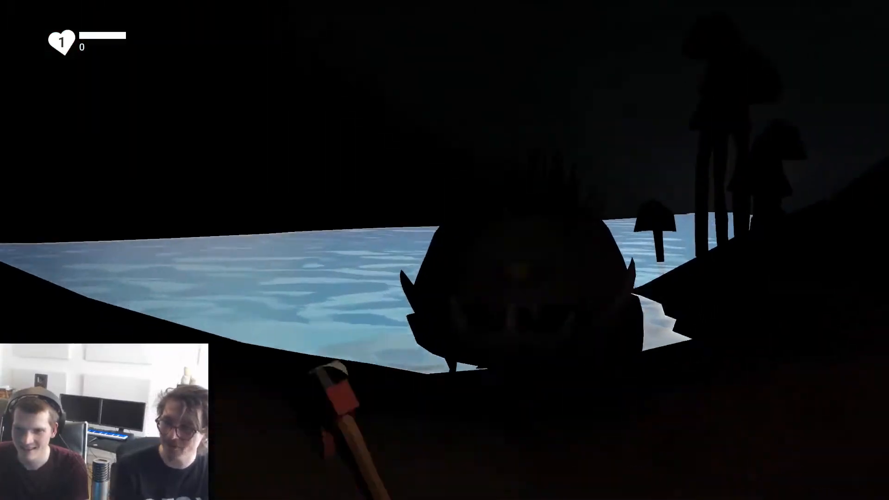
{"action": "left_click", "coordinate": [444, 250]}
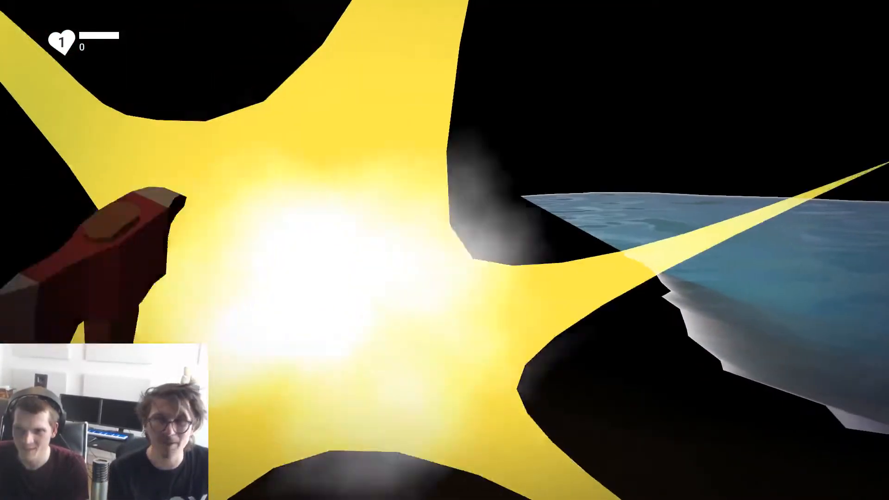
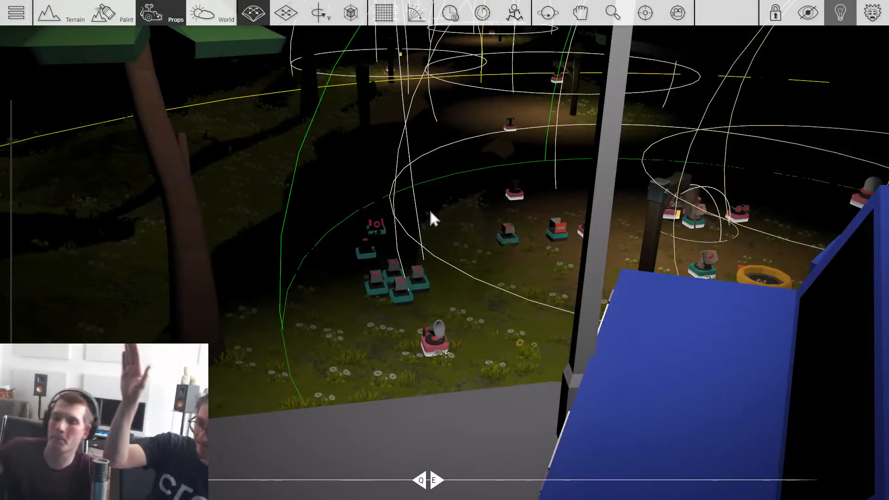
Step: Survey the night forest level from its starting area along the lamp-lit path, examining the light ranges and darkness between lanterns
{"action": "key", "text": "s"}
{"action": "right_click_drag", "start_coordinate": [410, 206], "coordinate": [433, 143]}
{"action": "key", "text": "s"}
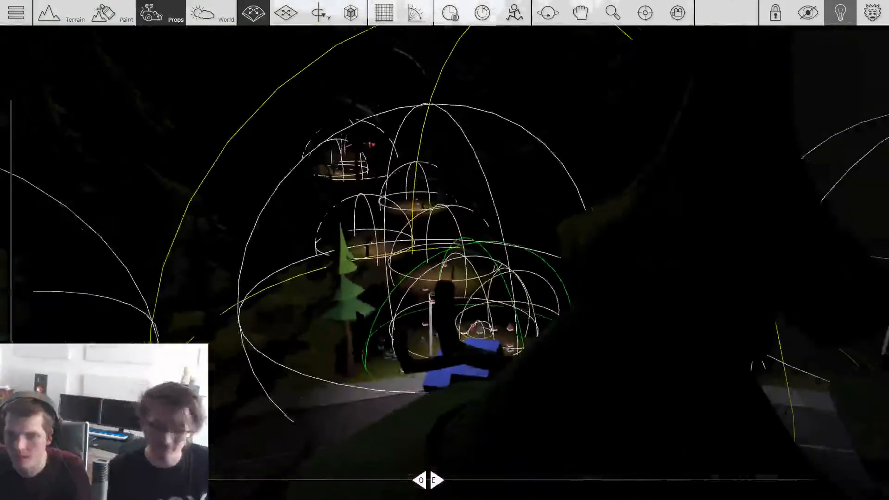
{"action": "right_click_drag", "start_coordinate": [436, 202], "coordinate": [427, 197]}
{"action": "key", "text": "w"}
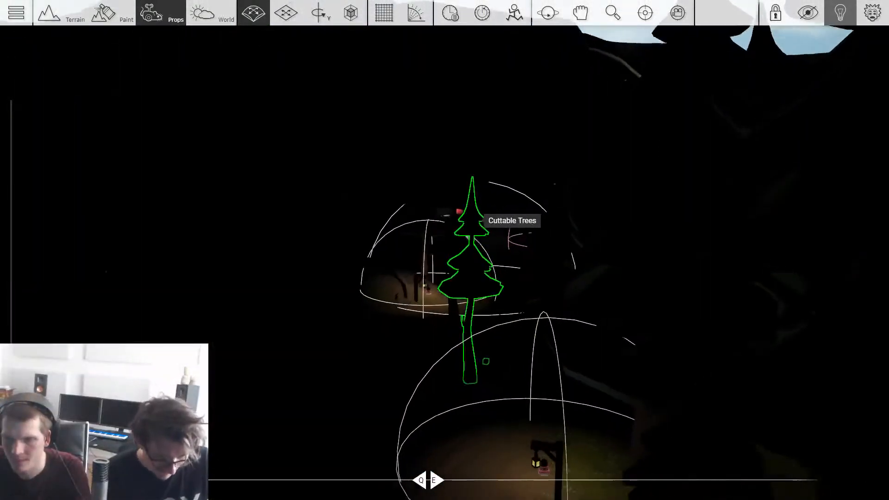
{"action": "key", "text": "s"}
{"action": "mouse_move", "coordinate": [483, 221]}
{"action": "right_mouse_down"}
{"action": "mouse_move", "coordinate": [544, 216]}
{"action": "mouse_move", "coordinate": [468, 197]}
{"action": "mouse_move", "coordinate": [481, 217]}
{"action": "right_mouse_up"}
{"action": "key", "text": "w"}
{"action": "key", "text": "w"}
{"action": "key", "text": "w"}
{"action": "key", "text": "w"}
{"action": "key", "text": "w"}
{"action": "scroll", "coordinate": [467, 221], "scroll_direction": "down", "scroll_amount": 5}
{"action": "right_click_drag", "start_coordinate": [383, 178], "coordinate": [385, 178]}
{"action": "scroll", "coordinate": [471, 236], "scroll_direction": "down", "scroll_amount": 8}
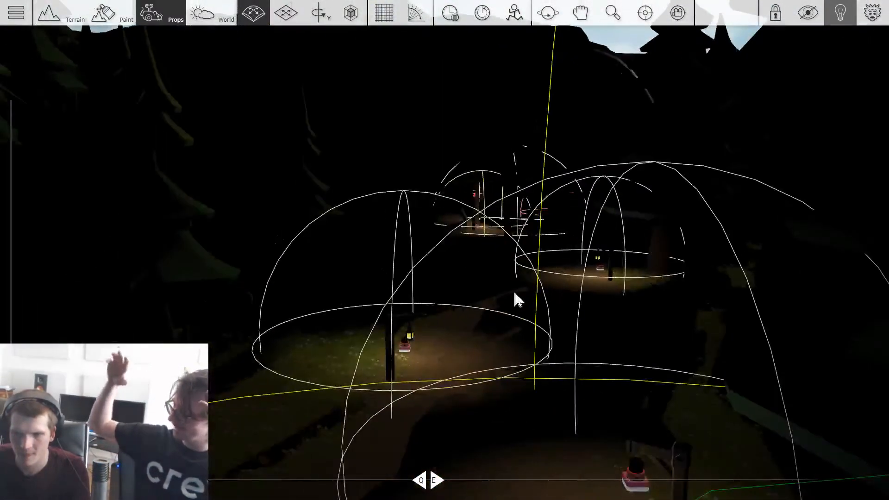
Step: Save the game under the title The Abandoned Mine
{"action": "key", "text": "Escape"}
{"action": "left_click", "coordinate": [324, 174]}
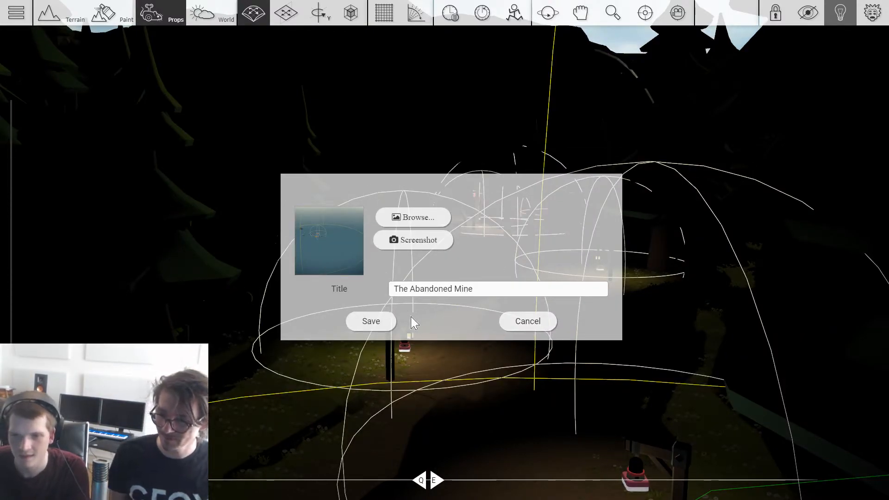
{"action": "left_click", "coordinate": [387, 325]}
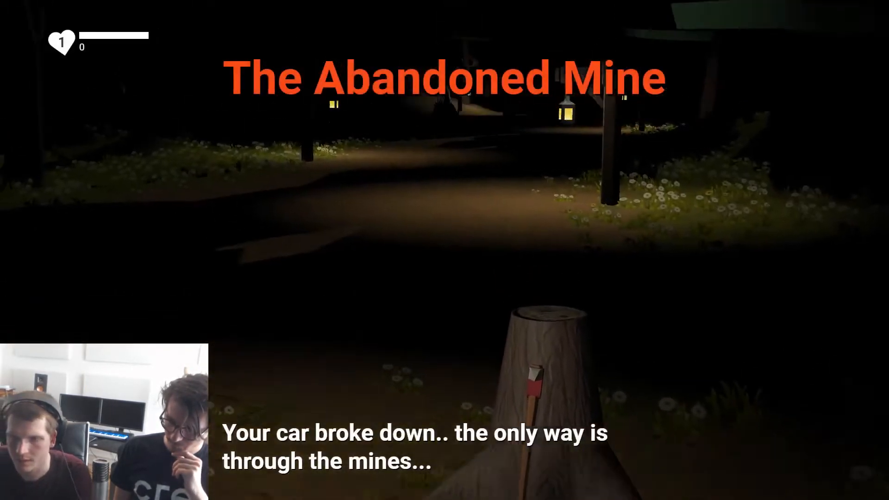
Step: Playtest the level: collect the axe and follow the lantern-lit path toward the glowing red crystals in the mine
{"action": "key", "text": "w"}
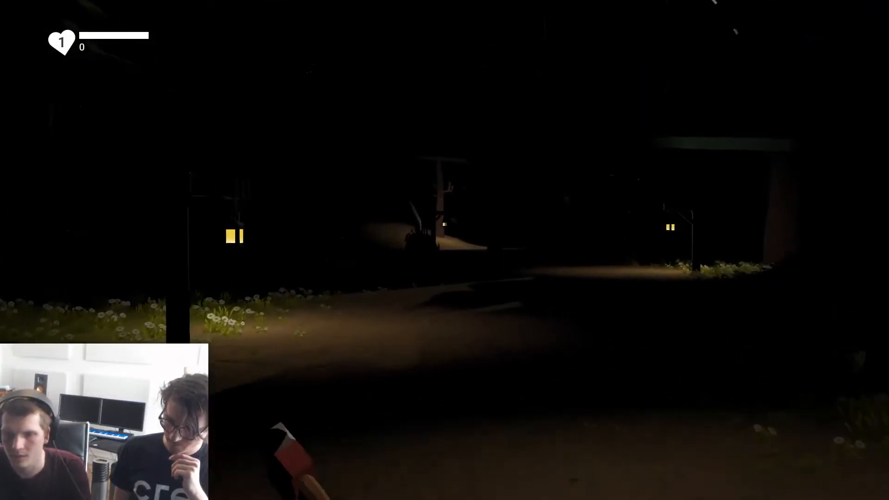
{"action": "key", "text": "w"}
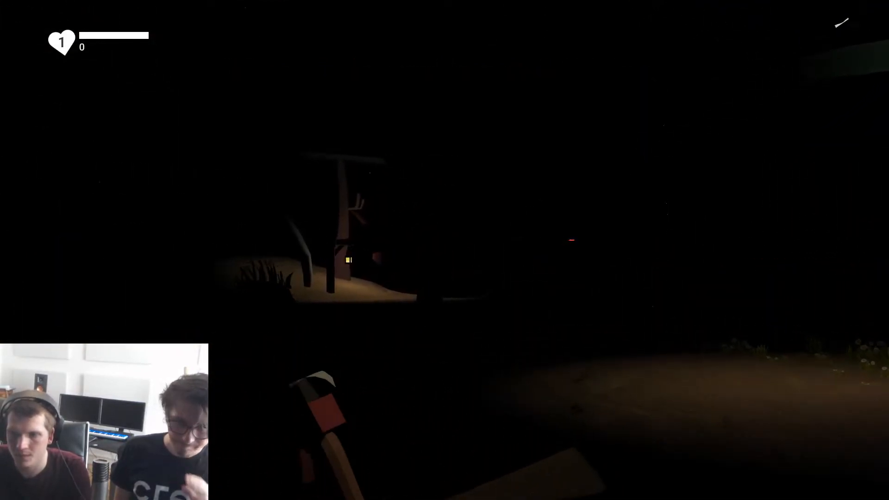
{"action": "key", "text": "w"}
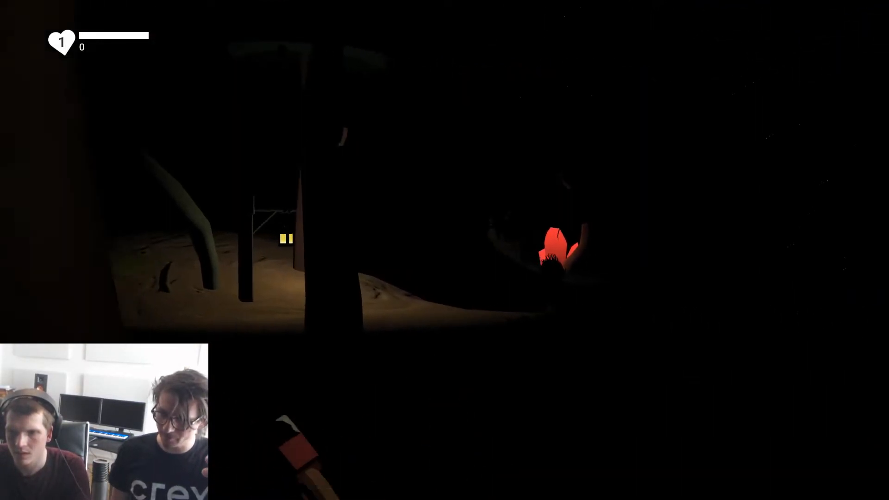
{"action": "key", "text": "w"}
Step: Test the handheld lantern at the mine entrance, raising and lowering it repeatedly to compare the lighting
{"action": "right_click", "coordinate": [445, 250]}
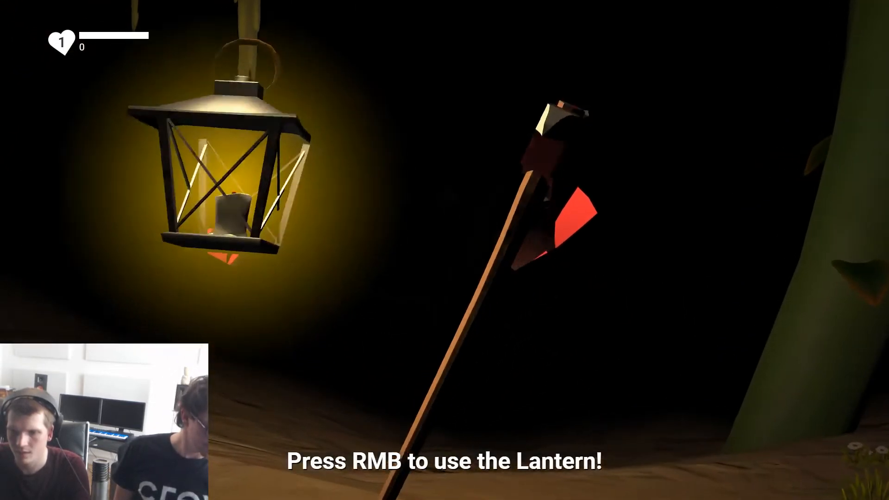
{"action": "right_click", "coordinate": [445, 250]}
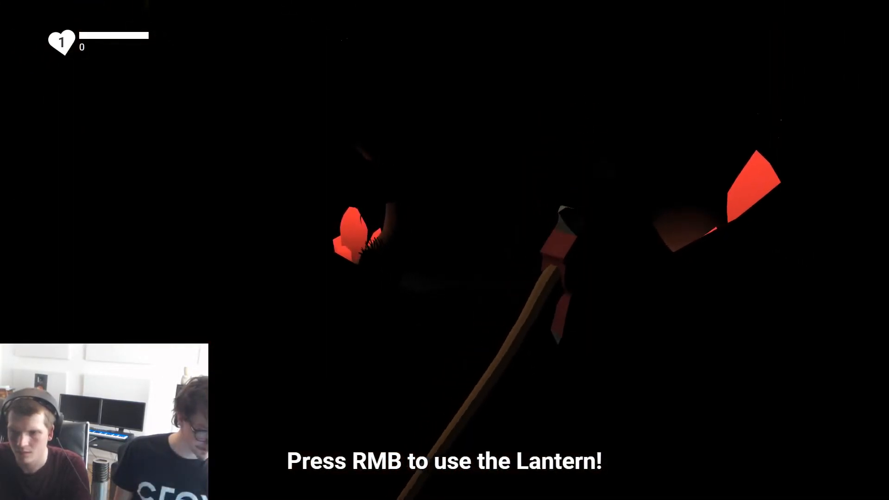
{"action": "right_click", "coordinate": [445, 250]}
{"action": "right_click", "coordinate": [444, 250]}
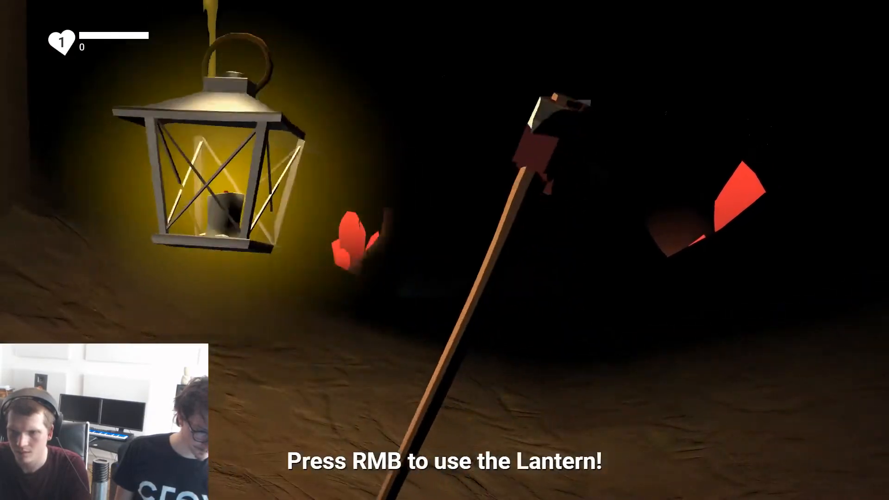
{"action": "right_click", "coordinate": [444, 250]}
{"action": "right_click", "coordinate": [445, 250]}
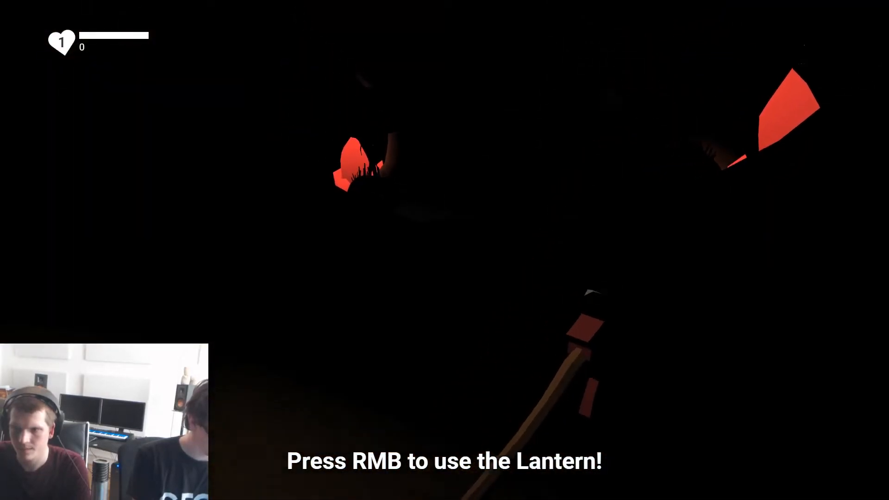
{"action": "right_click", "coordinate": [444, 250]}
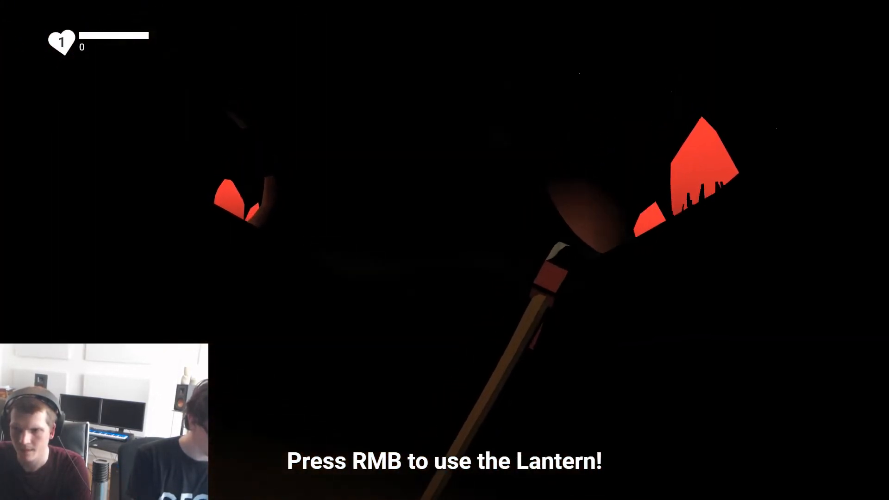
{"action": "right_click", "coordinate": [445, 250]}
Step: Fight the critter at the mine entrance with the axe, and examine the dark tunnel with the lantern raised and lowered
{"action": "left_click", "coordinate": [444, 250]}
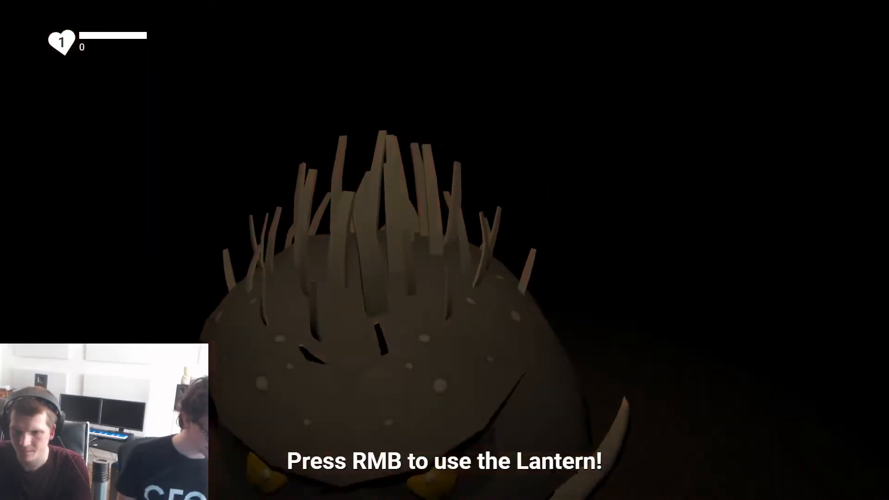
{"action": "left_click", "coordinate": [444, 250]}
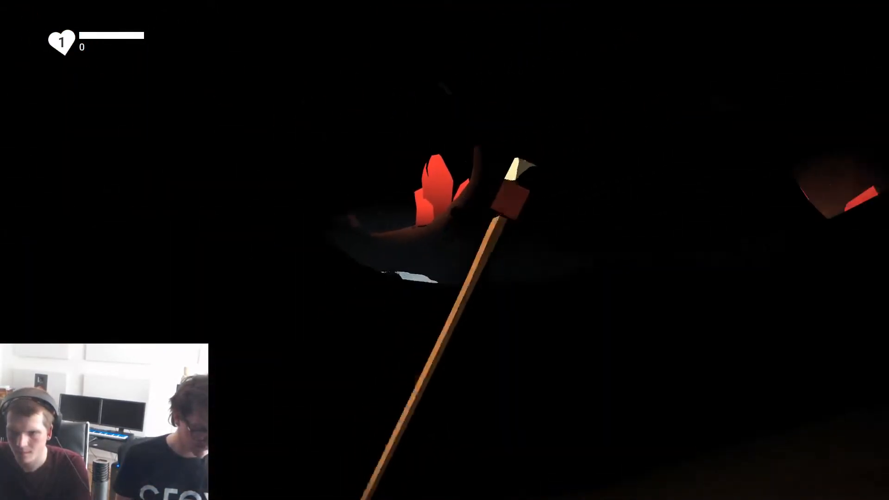
{"action": "right_click", "coordinate": [445, 250]}
{"action": "right_click", "coordinate": [445, 250]}
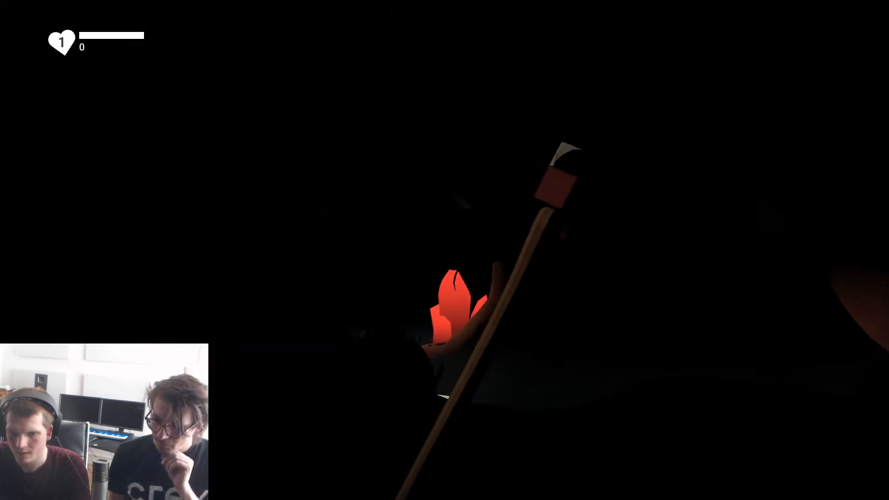
{"action": "right_click", "coordinate": [445, 250]}
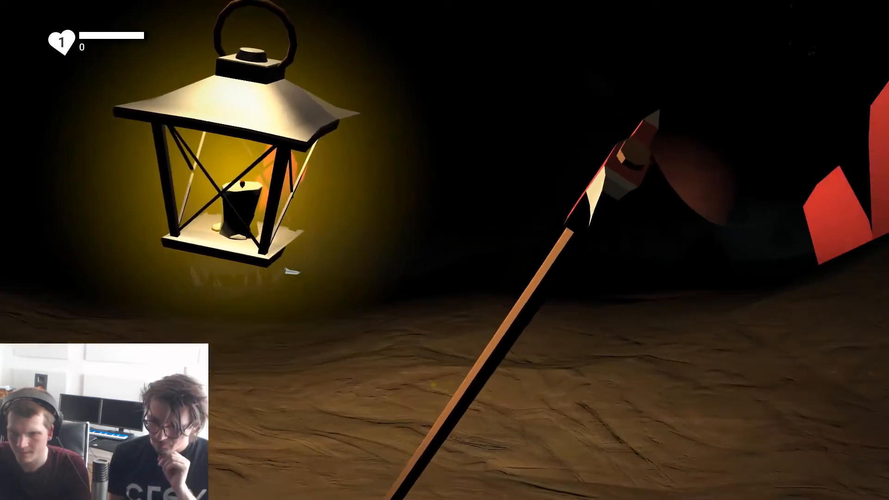
{"action": "right_click", "coordinate": [444, 250]}
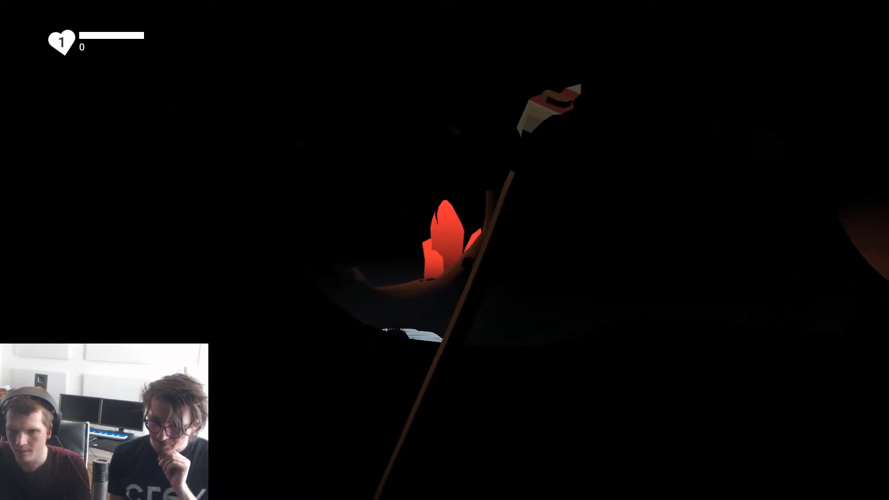
{"action": "right_click", "coordinate": [444, 250]}
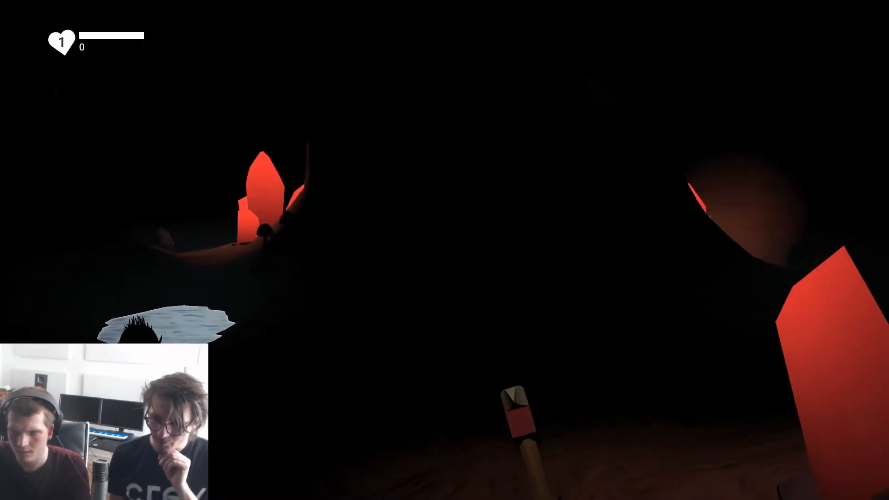
Step: Walk up to the pool in the mine, compare how its critter looks with and without the lantern, and end the playtest
{"action": "key", "text": "w"}
{"action": "right_click", "coordinate": [444, 250]}
{"action": "right_click", "coordinate": [445, 250]}
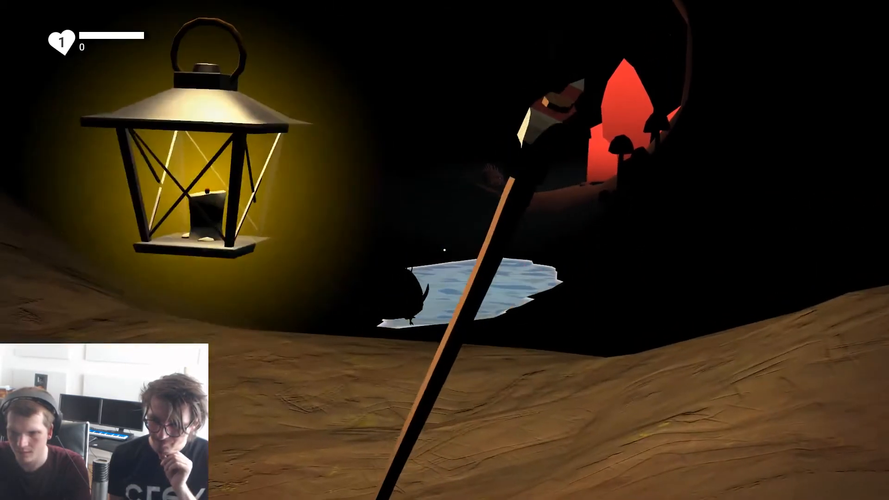
{"action": "right_click", "coordinate": [444, 250]}
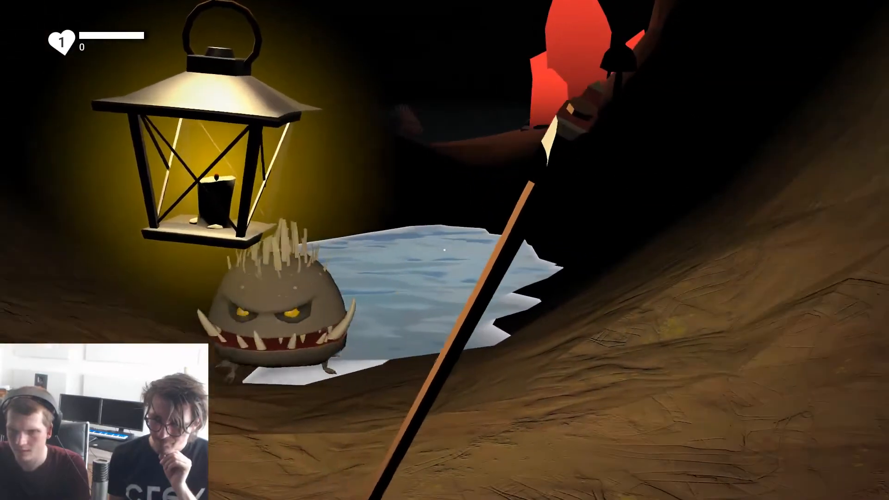
{"action": "key", "text": "s"}
{"action": "right_click", "coordinate": [445, 250]}
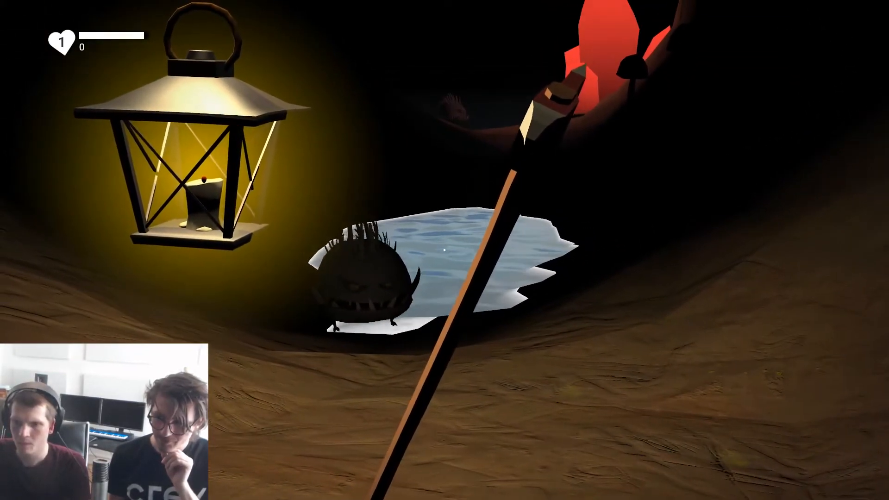
{"action": "right_click", "coordinate": [445, 250]}
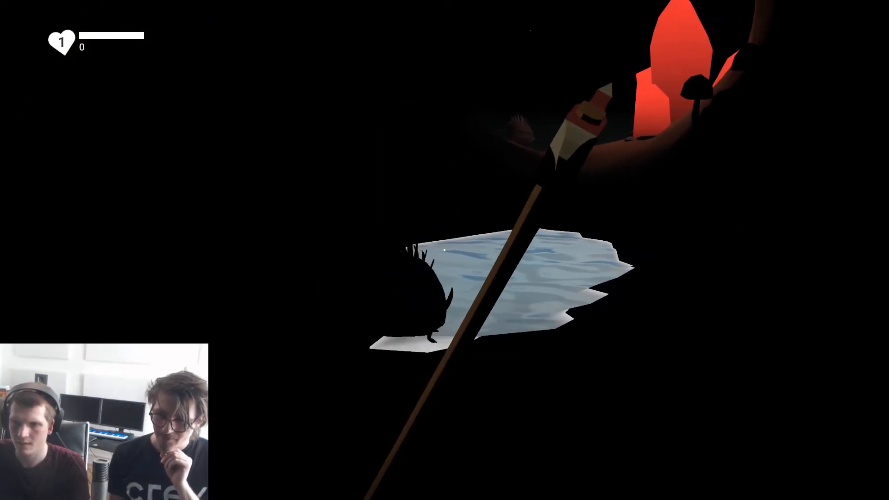
{"action": "right_click", "coordinate": [445, 250]}
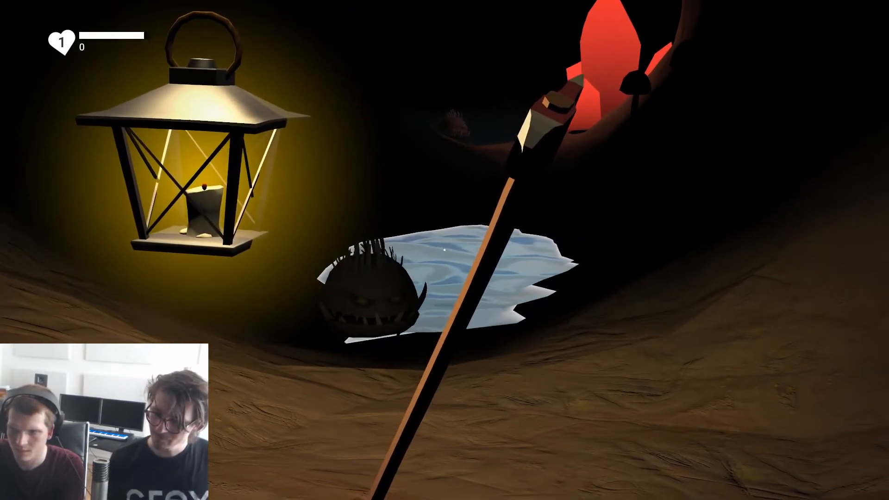
{"action": "right_click", "coordinate": [445, 250]}
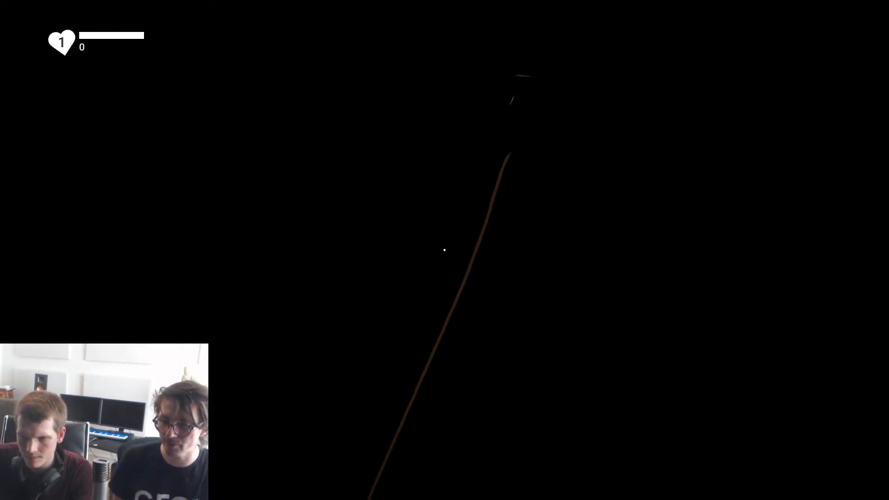
{"action": "key", "text": "Escape"}
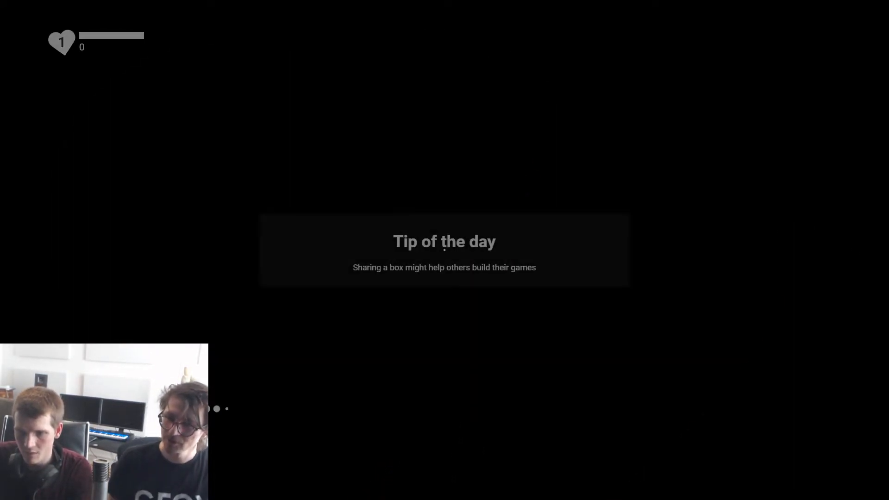
Step: Examine the mine entrance in the editor, checking the surrounding lights, hanging vines and red crystals inside the tunnel
{"action": "key", "text": "w"}
{"action": "mouse_move", "coordinate": [486, 300]}
{"action": "right_mouse_down"}
{"action": "mouse_move", "coordinate": [487, 321]}
{"action": "mouse_move", "coordinate": [484, 308]}
{"action": "right_mouse_up"}
{"action": "key", "text": "s"}
{"action": "key", "text": "w"}
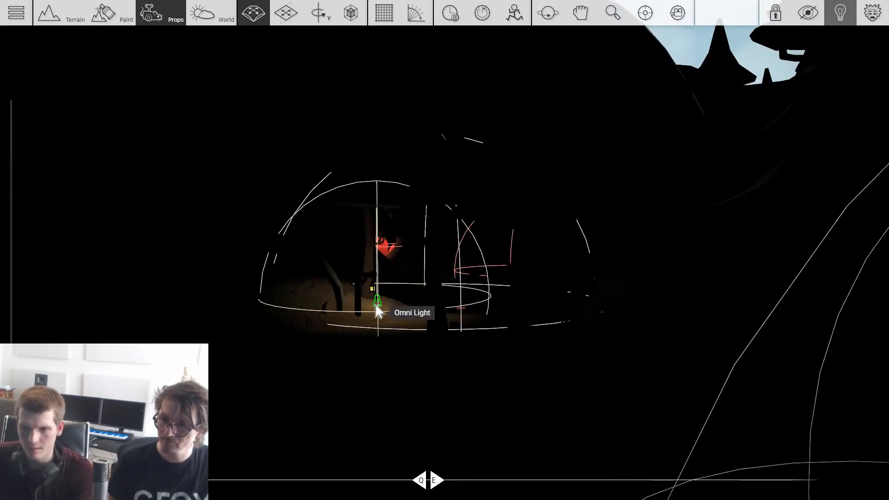
{"action": "key", "text": "w"}
{"action": "left_click_drag", "start_coordinate": [375, 305], "coordinate": [449, 268], "text": "ctrl"}
{"action": "key", "text": "4"}
{"action": "key", "text": "2"}
{"action": "left_click_drag", "start_coordinate": [400, 321], "coordinate": [506, 314]}
{"action": "key", "text": "s"}
{"action": "key", "text": "w"}
{"action": "key", "text": "d"}
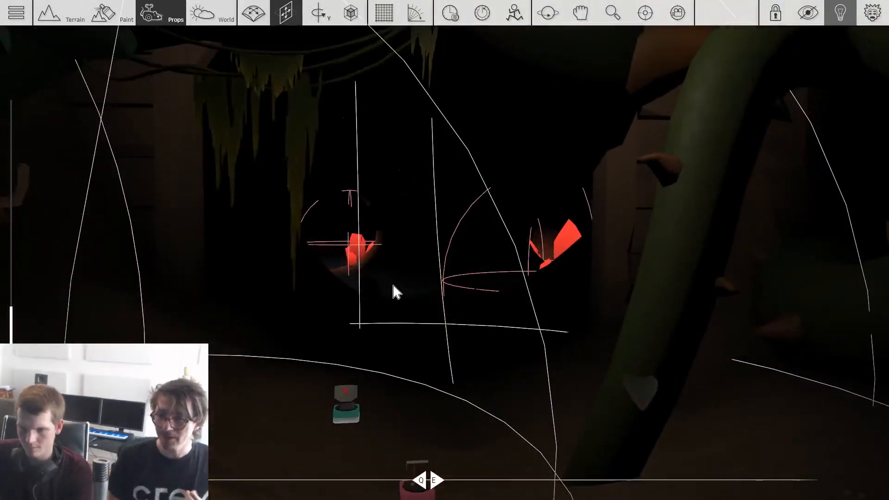
{"action": "key", "text": "w"}
{"action": "mouse_move", "coordinate": [420, 231]}
{"action": "right_mouse_down"}
{"action": "mouse_move", "coordinate": [452, 246]}
{"action": "mouse_move", "coordinate": [420, 231]}
{"action": "right_mouse_up"}
{"action": "key", "text": "s"}
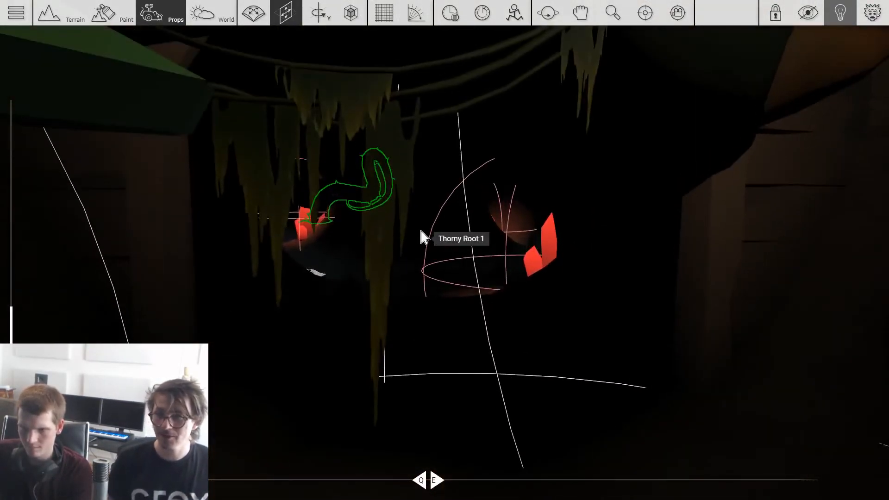
{"action": "key", "text": "s"}
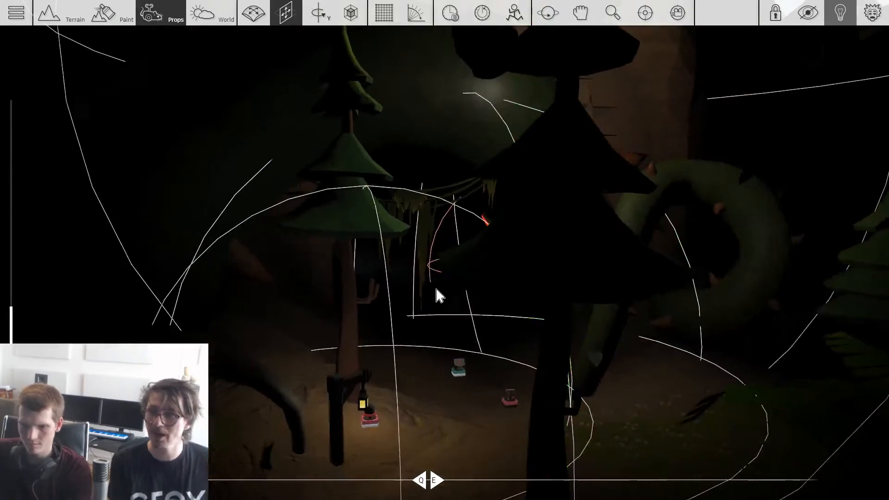
Step: Choose the Critter prop from the characters section of the Crey prop library
{"action": "key", "text": "w"}
{"action": "key", "text": "Tab"}
{"action": "left_click", "coordinate": [116, 134]}
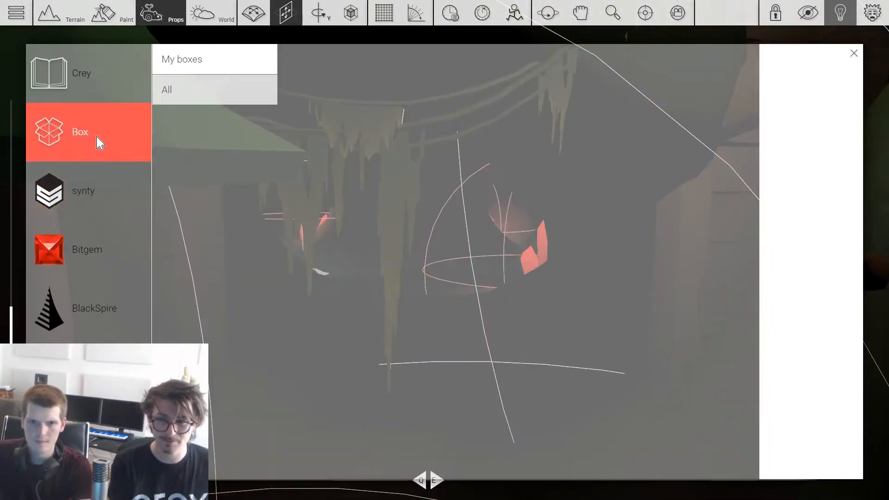
{"action": "left_click", "coordinate": [111, 95]}
{"action": "left_click", "coordinate": [147, 291]}
{"action": "scroll", "coordinate": [211, 296], "scroll_direction": "down", "scroll_amount": 3}
{"action": "left_click", "coordinate": [218, 310]}
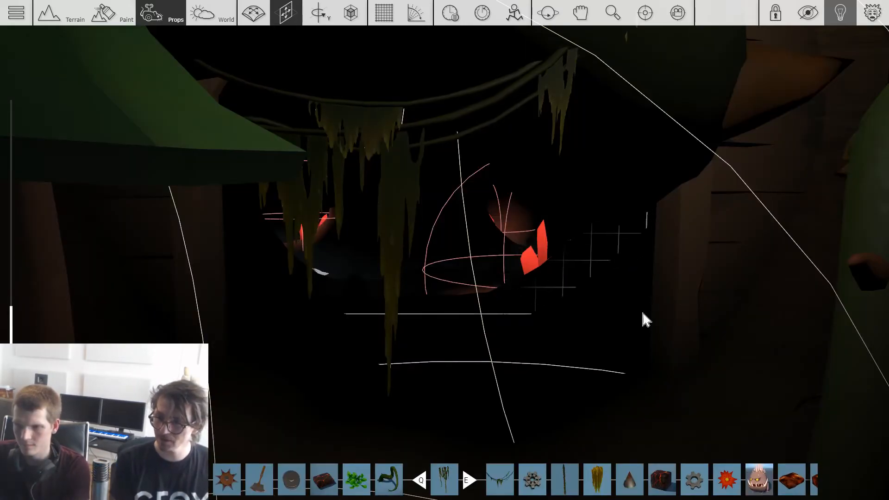
{"action": "scroll", "coordinate": [575, 287], "scroll_direction": "down", "scroll_amount": 5}
{"action": "scroll", "coordinate": [560, 276], "scroll_direction": "down", "scroll_amount": 4}
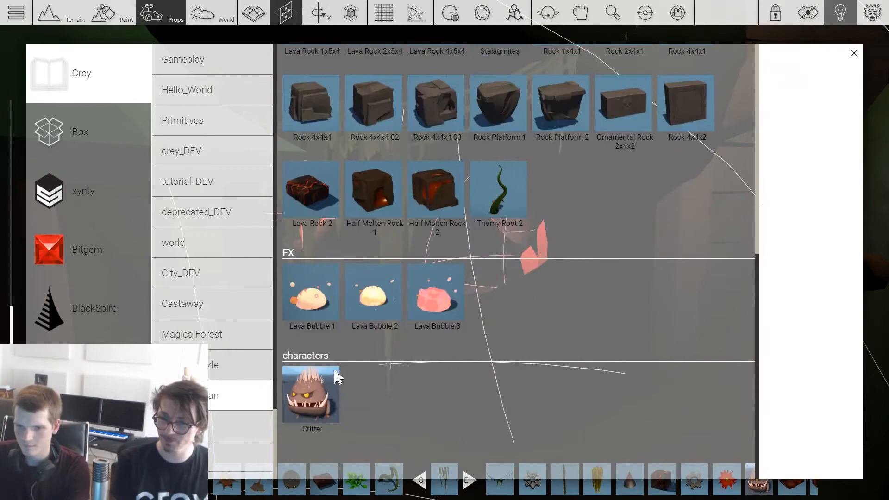
{"action": "left_click", "coordinate": [317, 391]}
Step: Place the Critter in front of the mine entrance and rotate it to face outward, trying it closer to the camera
{"action": "key", "text": "1"}
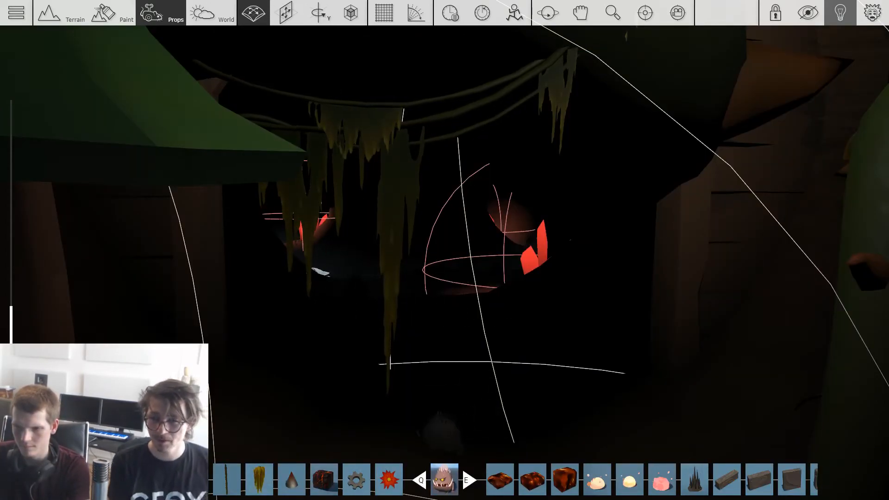
{"action": "key", "text": "4"}
{"action": "key", "text": "3"}
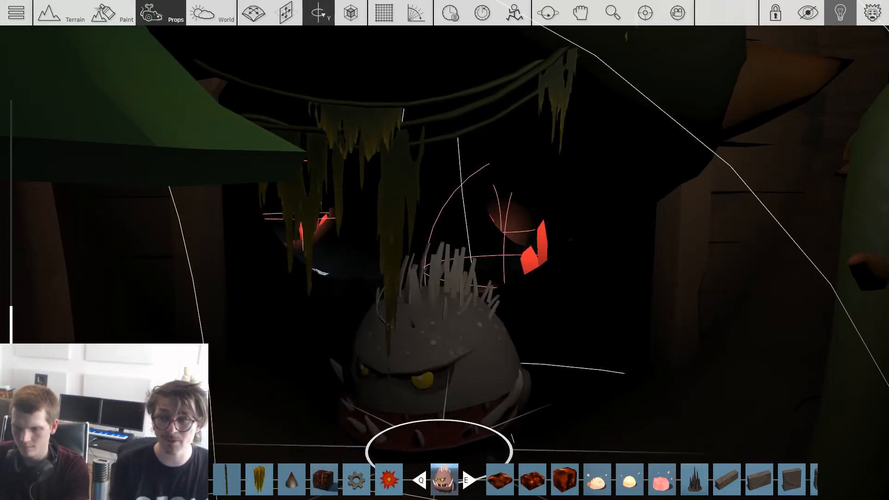
{"action": "key", "text": "2"}
{"action": "key", "text": "3"}
{"action": "key", "text": "1"}
{"action": "key", "text": "2"}
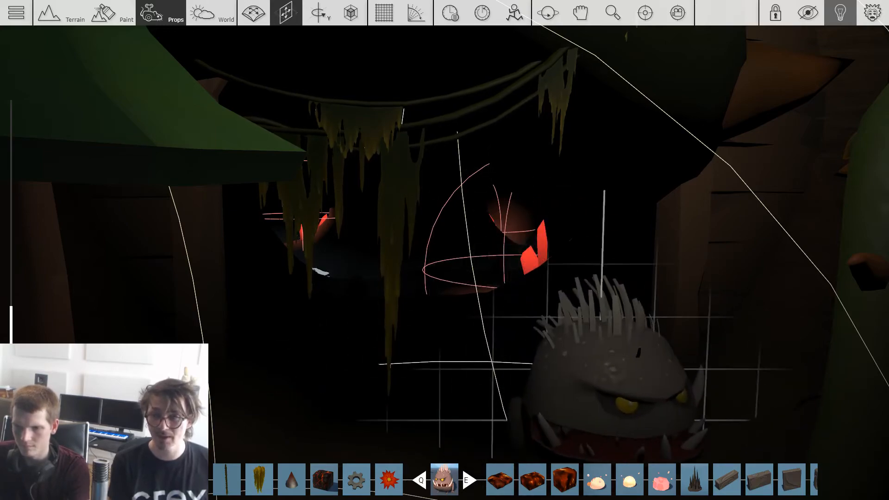
{"action": "key", "text": "3"}
{"action": "key", "text": "2"}
{"action": "key", "text": "2"}
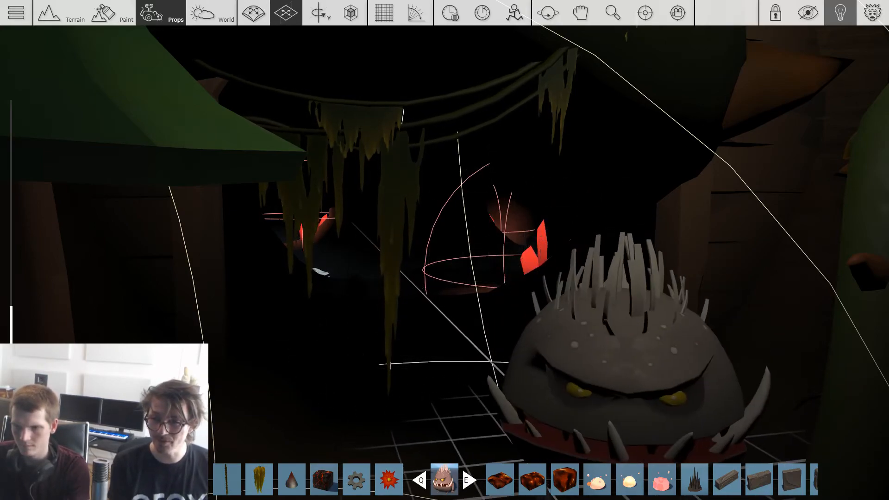
{"action": "key", "text": "2"}
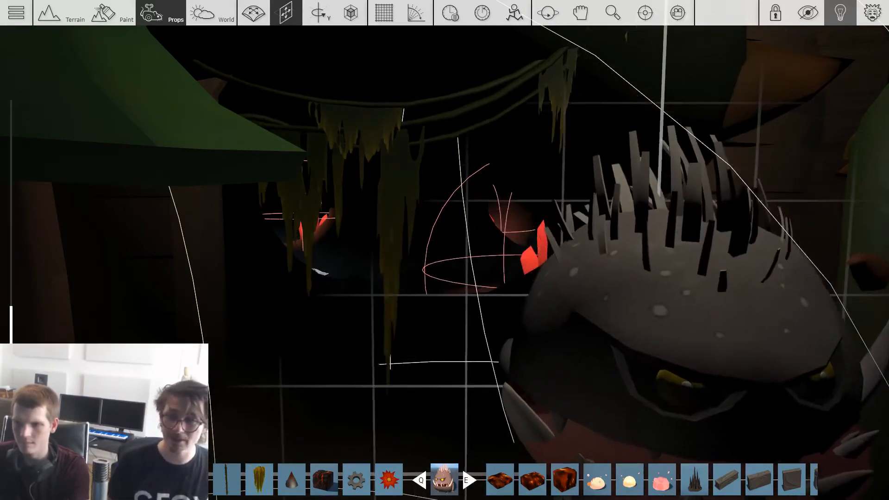
Step: Set the critter on the ground to the right of the tunnel opening, facing the camera and framed with the red crystals
{"action": "key", "text": "2"}
{"action": "scroll", "coordinate": [648, 278], "scroll_direction": "down", "scroll_amount": 1}
{"action": "key", "text": "2"}
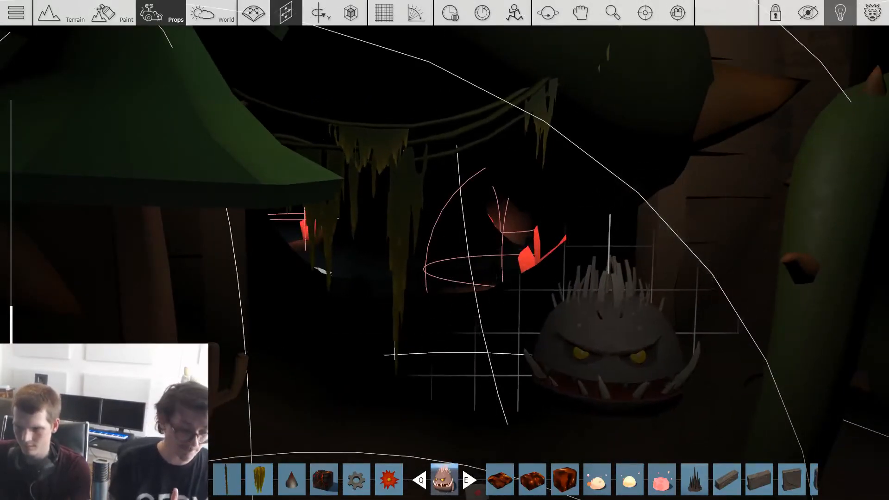
{"action": "key", "text": "3"}
{"action": "left_click", "coordinate": [597, 395]}
{"action": "key", "text": "2"}
{"action": "scroll", "coordinate": [598, 370], "scroll_direction": "up", "scroll_amount": 1}
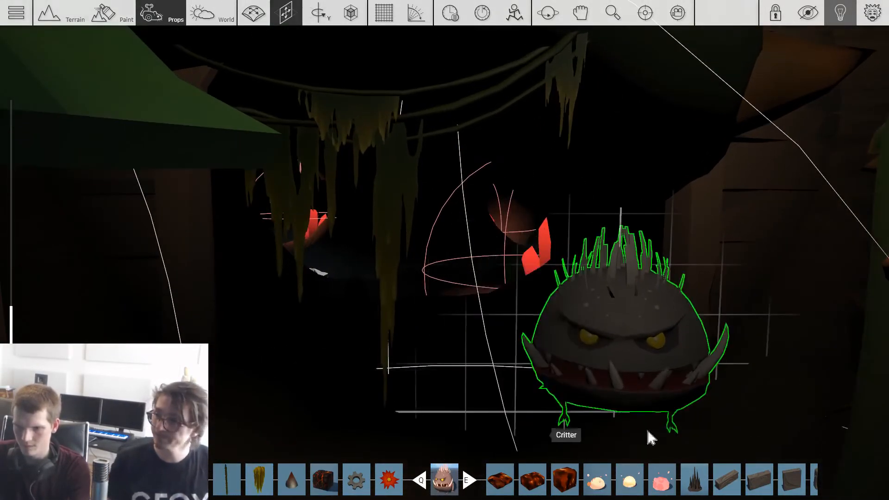
{"action": "scroll", "coordinate": [803, 410], "scroll_direction": "up", "scroll_amount": 1}
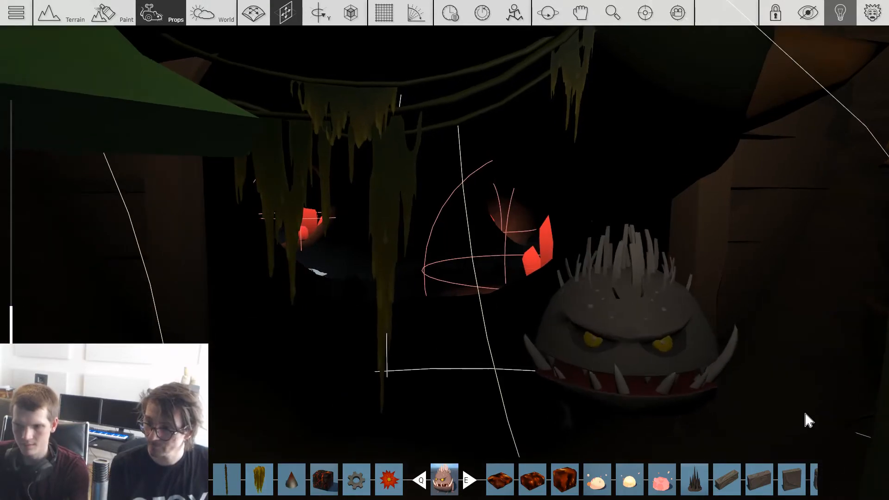
Step: Save The Abandoned Mine with a new screenshot of the critter at the mine entrance as its thumbnail
{"action": "key", "text": "Escape"}
{"action": "left_click", "coordinate": [290, 176]}
{"action": "left_click", "coordinate": [427, 240]}
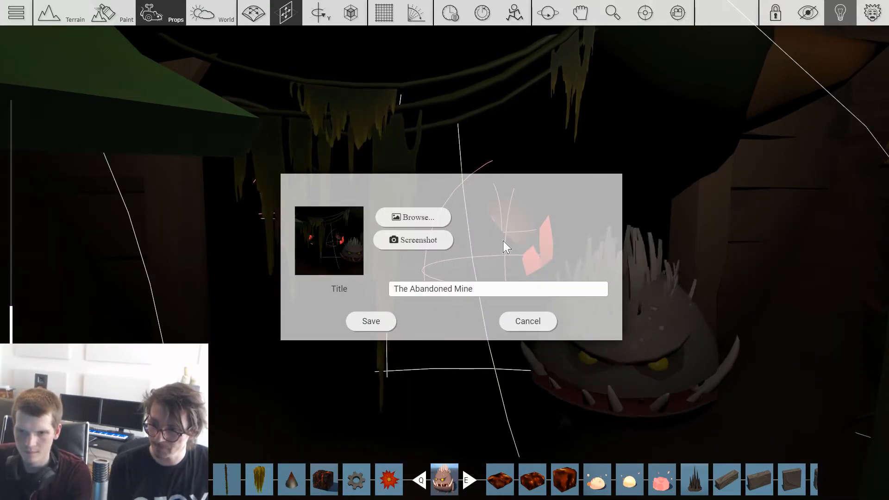
{"action": "left_click", "coordinate": [383, 321]}
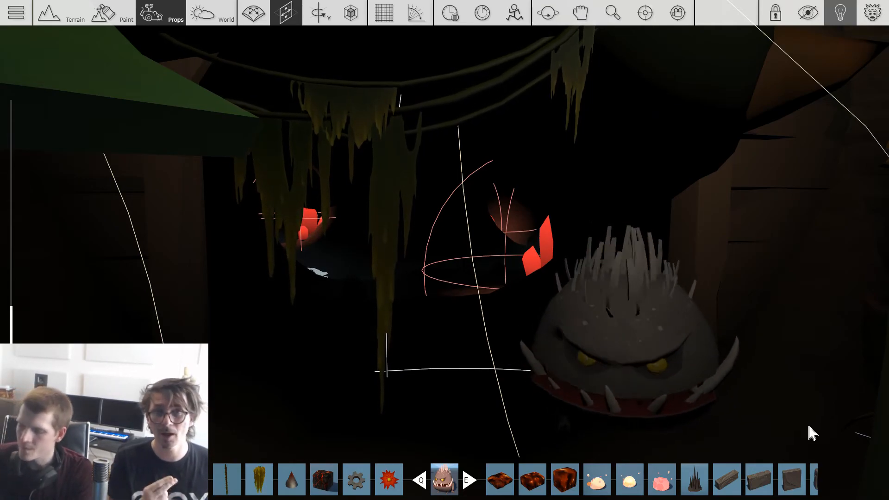
Step: Delete the posed critter and remove the large light over the mine entrance
{"action": "left_click", "coordinate": [646, 355]}
{"action": "key", "text": "Delete"}
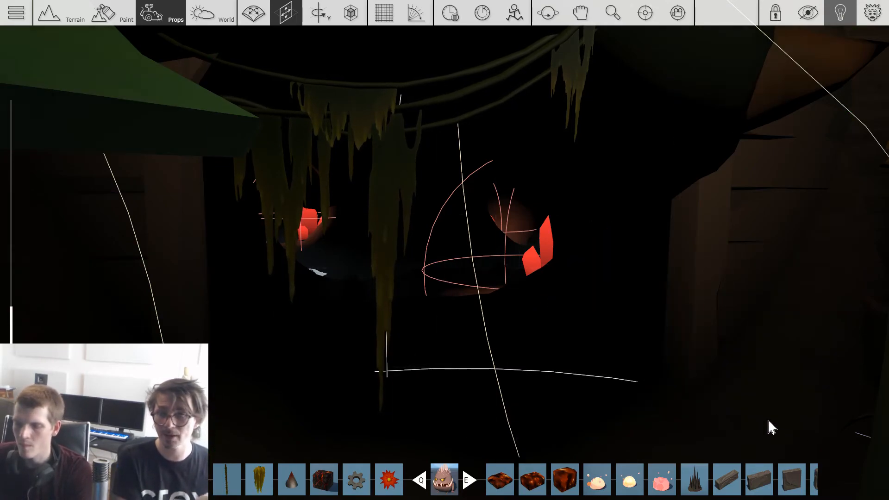
{"action": "scroll", "coordinate": [769, 421], "scroll_direction": "down", "scroll_amount": 3}
{"action": "scroll", "coordinate": [555, 415], "scroll_direction": "up", "scroll_amount": 1}
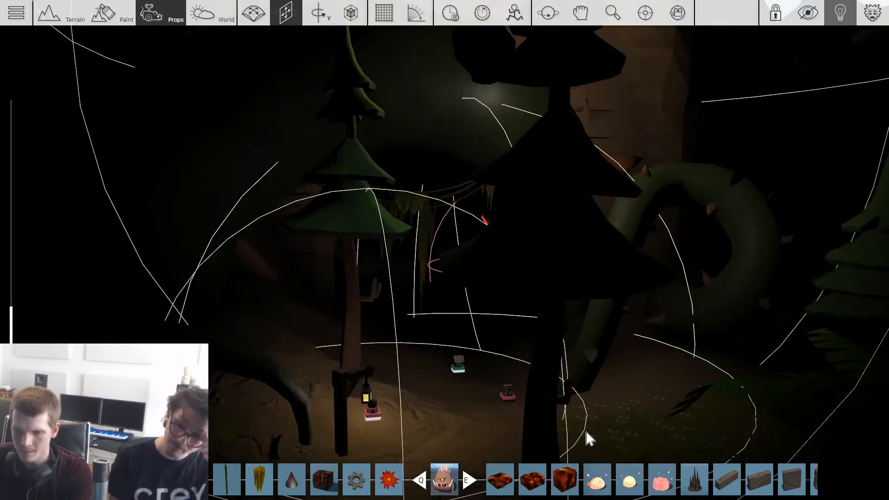
{"action": "scroll", "coordinate": [462, 413], "scroll_direction": "down", "scroll_amount": 2}
{"action": "middle_click_drag", "start_coordinate": [466, 414], "coordinate": [428, 414]}
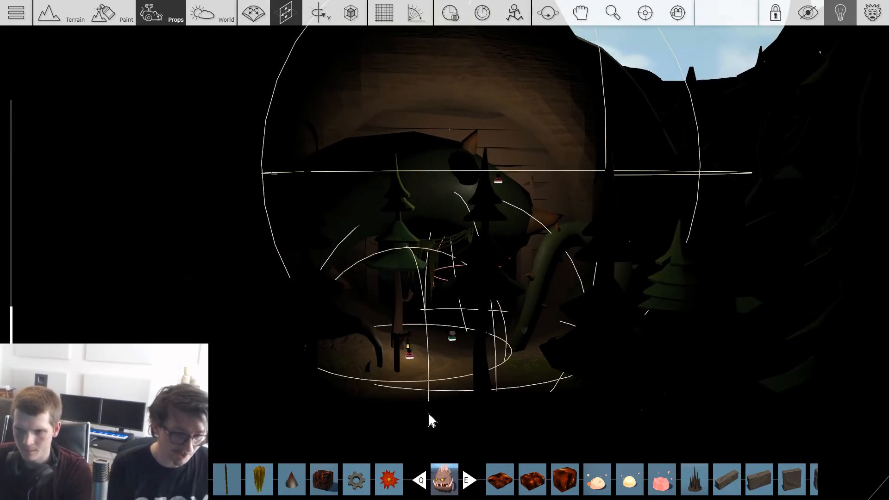
{"action": "key", "text": "ctrl+z"}
Step: Save The Abandoned Mine again, keeping its title and thumbnail
{"action": "key", "text": "Escape"}
{"action": "left_click", "coordinate": [330, 178]}
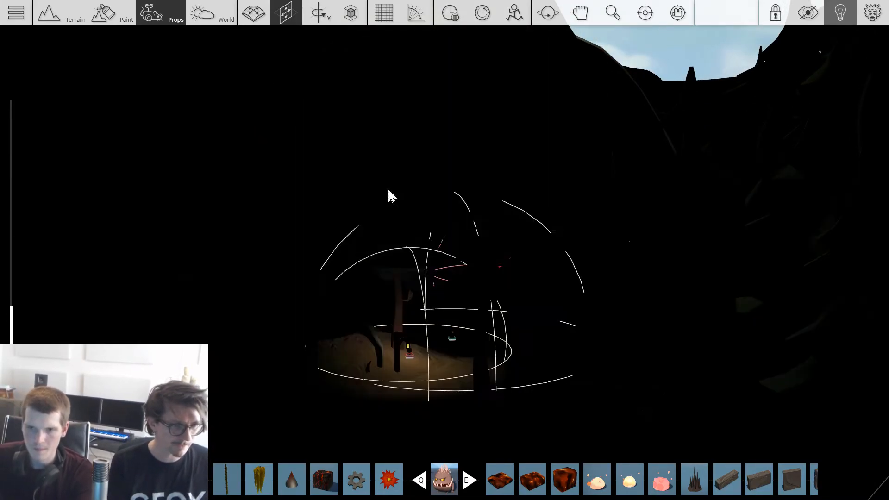
{"action": "left_click", "coordinate": [392, 326]}
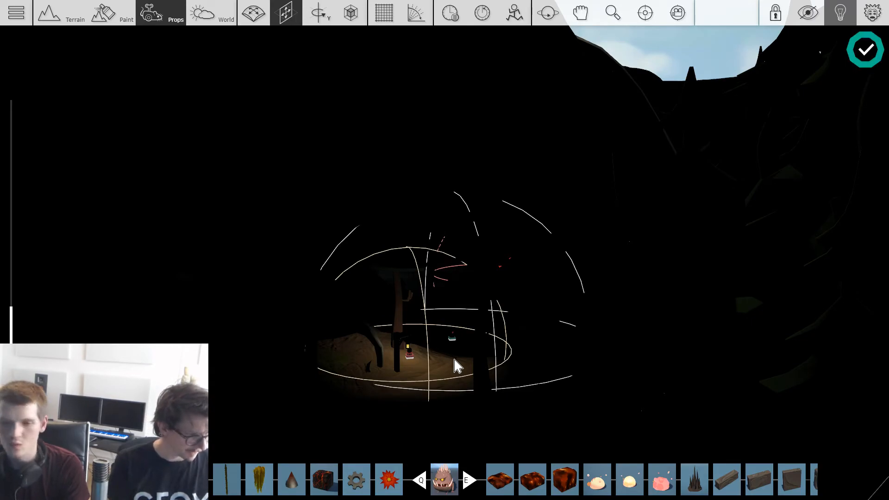
Step: Exit the game editor and reload the My Games page in the browser
{"action": "mouse_move", "coordinate": [454, 357]}
{"action": "right_mouse_down"}
{"action": "mouse_move", "coordinate": [352, 371]}
{"action": "mouse_move", "coordinate": [278, 361]}
{"action": "mouse_move", "coordinate": [426, 352]}
{"action": "mouse_move", "coordinate": [455, 360]}
{"action": "right_mouse_up"}
{"action": "scroll", "coordinate": [454, 355], "scroll_direction": "down", "scroll_amount": 1}
{"action": "scroll", "coordinate": [450, 353], "scroll_direction": "up", "scroll_amount": 1}
{"action": "key", "text": "Escape"}
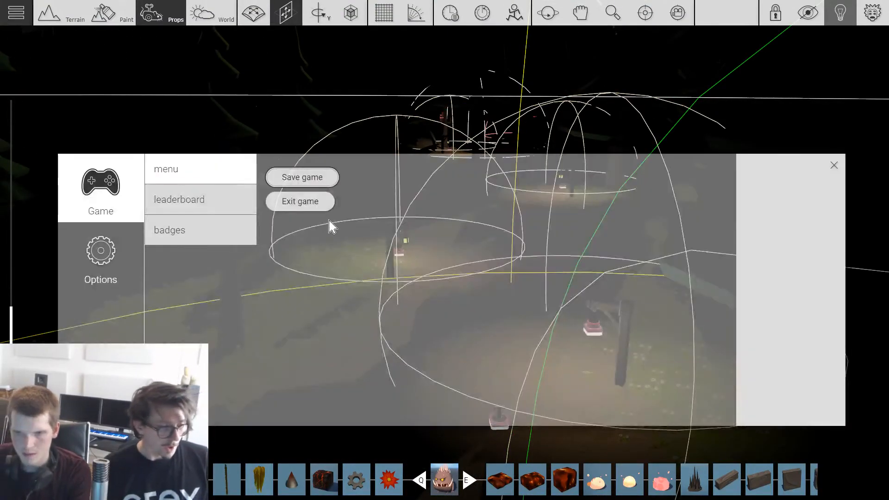
{"action": "left_click", "coordinate": [317, 202]}
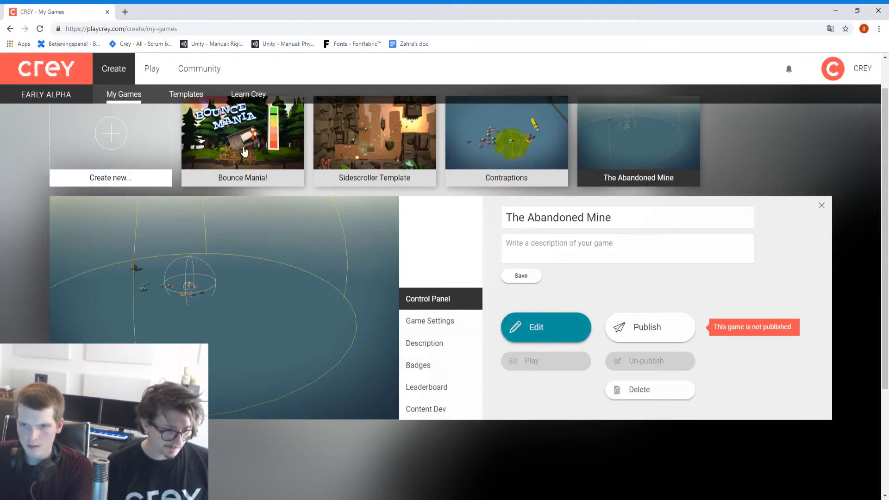
{"action": "left_click", "coordinate": [160, 29]}
{"action": "key", "text": "Return"}
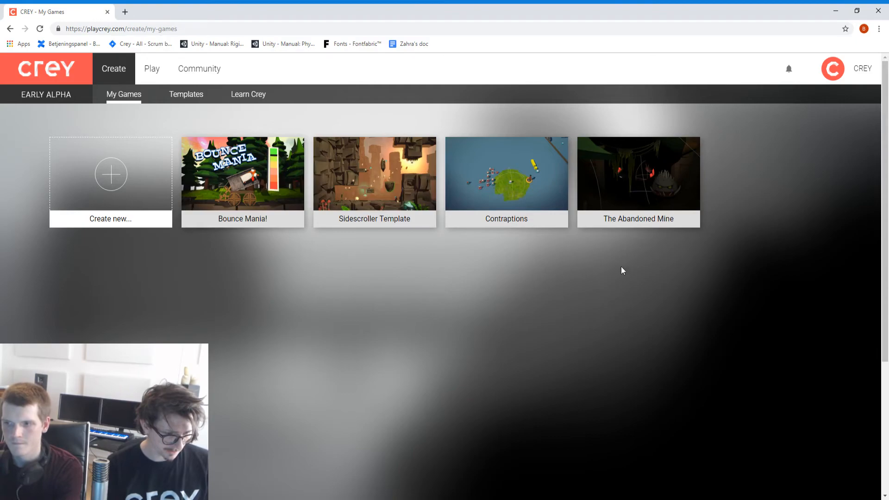
Step: Give The Abandoned Mine the description "Your car broke down.. Find your way through the mines.." and publish it
{"action": "left_click", "coordinate": [637, 181]}
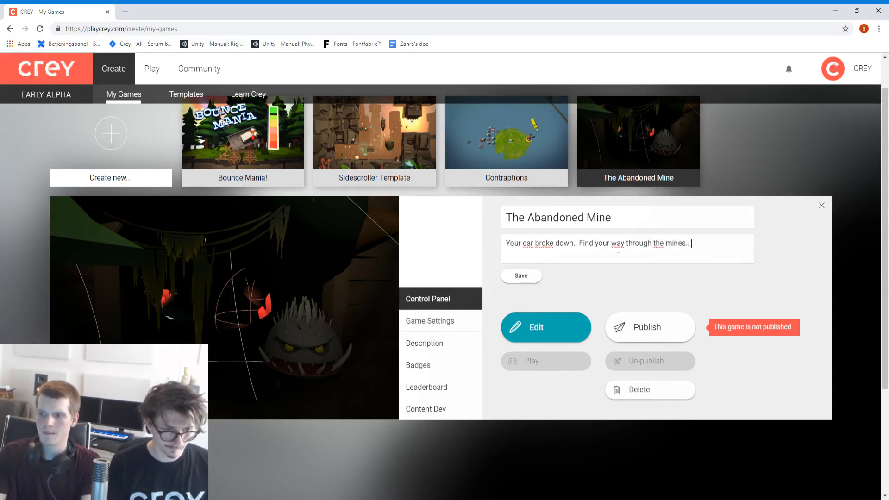
{"action": "left_click", "coordinate": [679, 330]}
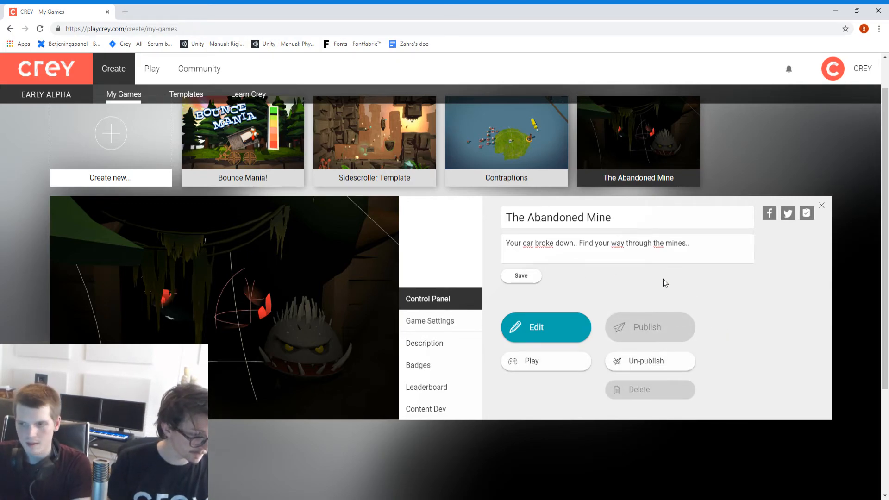
Step: Find The Abandoned Mine among the newest games in the Play channels and launch it
{"action": "left_click", "coordinate": [157, 77]}
{"action": "left_click", "coordinate": [178, 95]}
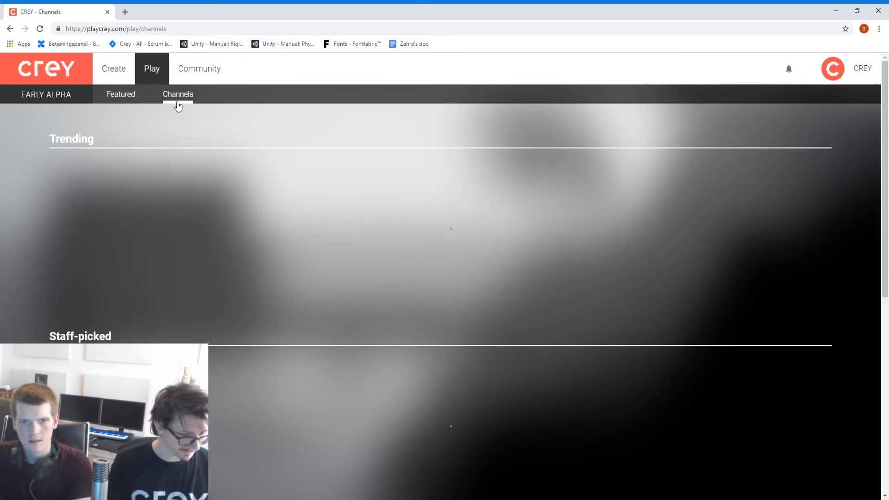
{"action": "scroll", "coordinate": [238, 145], "scroll_direction": "down", "scroll_amount": 5}
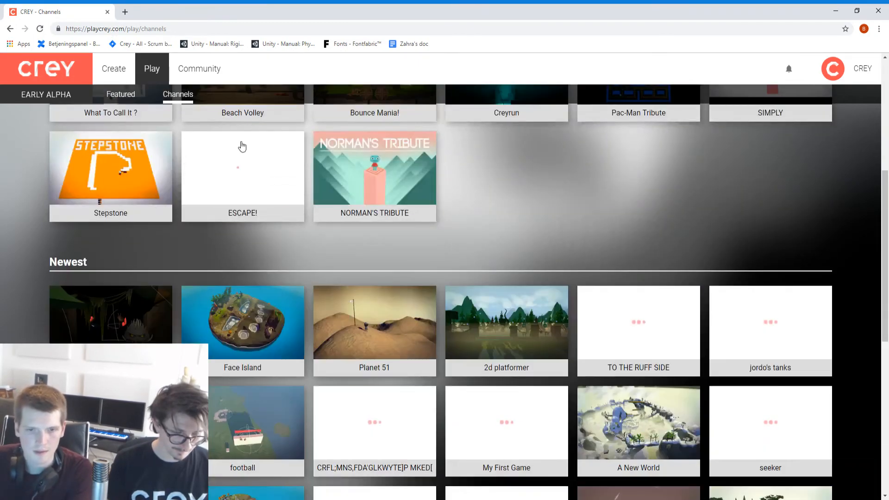
{"action": "left_click", "coordinate": [111, 313]}
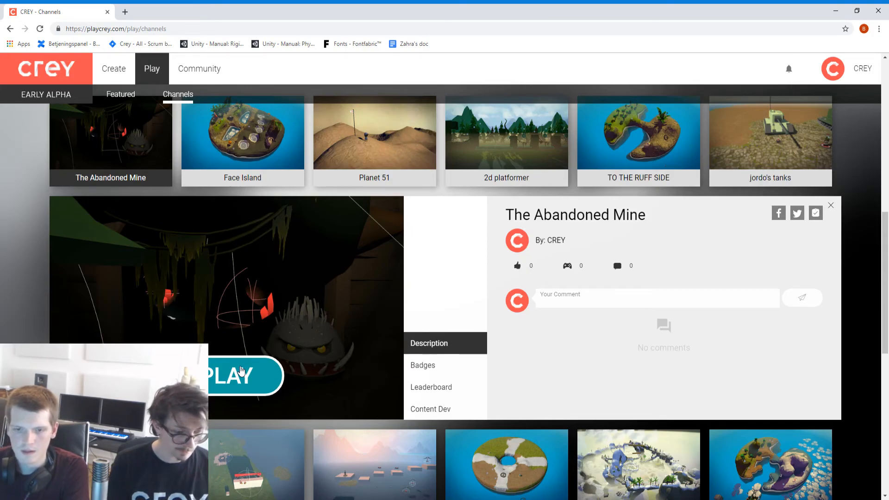
{"action": "left_click", "coordinate": [245, 373]}
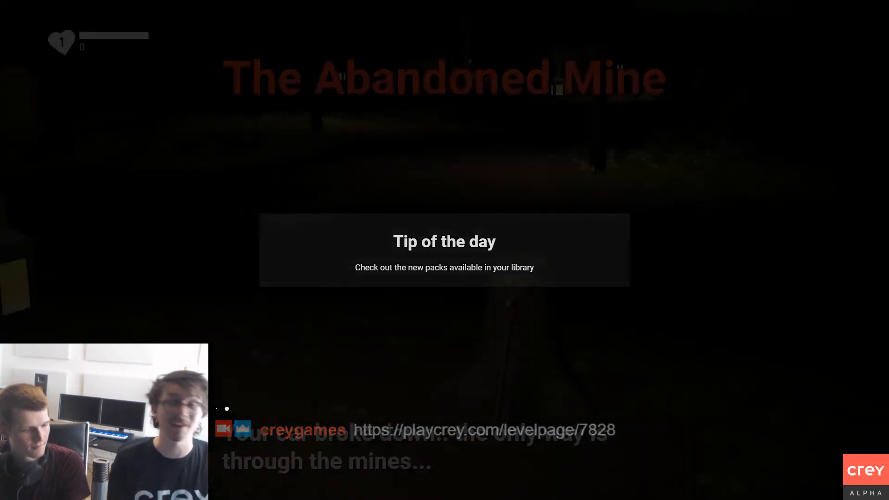
Step: Pick up the axe from the tree stump and swing it at the broken-down car
{"action": "key", "text": "w"}
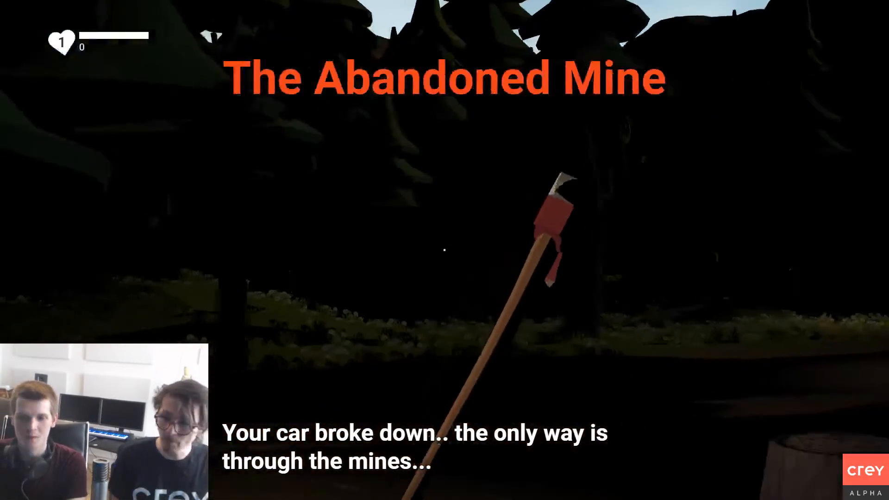
{"action": "left_click", "coordinate": [445, 250]}
{"action": "left_click", "coordinate": [445, 250]}
{"action": "key", "text": "w"}
{"action": "left_click", "coordinate": [445, 250]}
{"action": "left_click", "coordinate": [445, 250]}
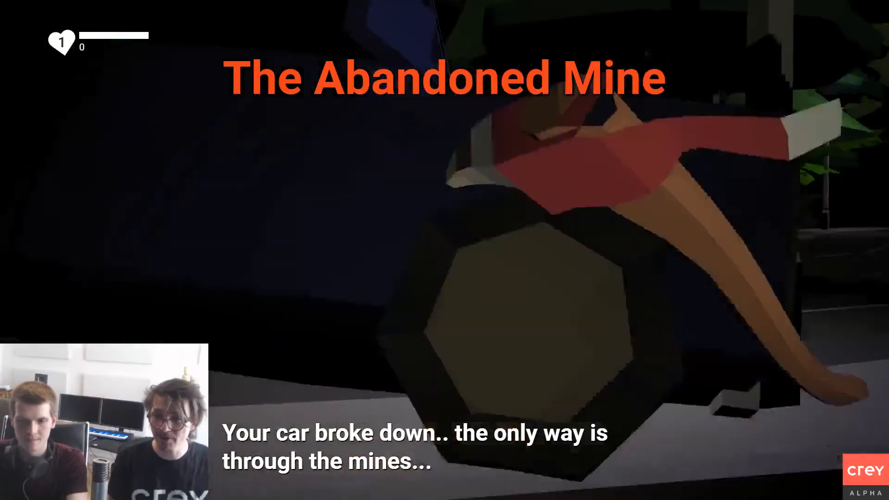
Step: Walk along the lantern-lit path, testing the axe on a tree and among the flowers
{"action": "key", "text": "w"}
{"action": "key", "text": "w"}
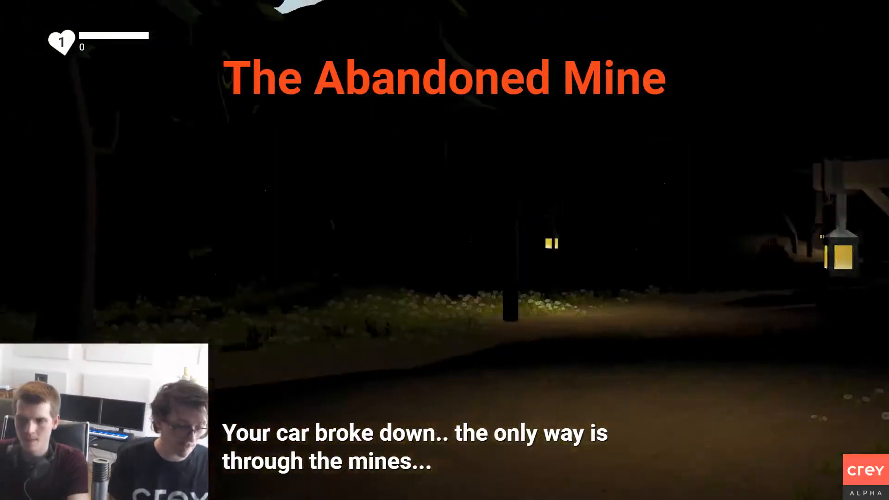
{"action": "left_click", "coordinate": [444, 250]}
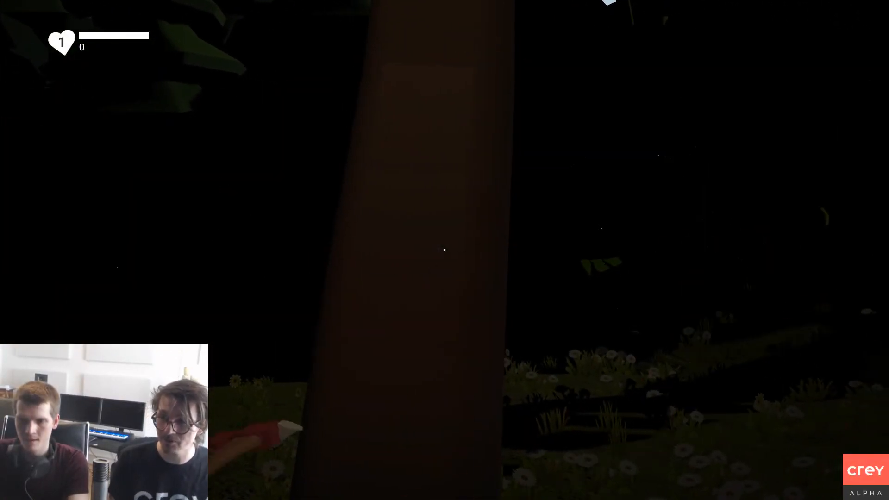
{"action": "left_click", "coordinate": [444, 250]}
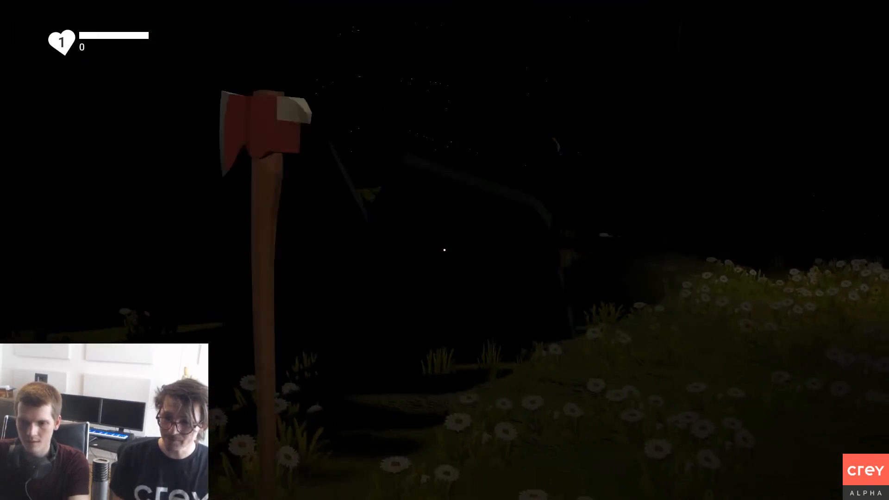
{"action": "key", "text": "w"}
{"action": "key", "text": "w"}
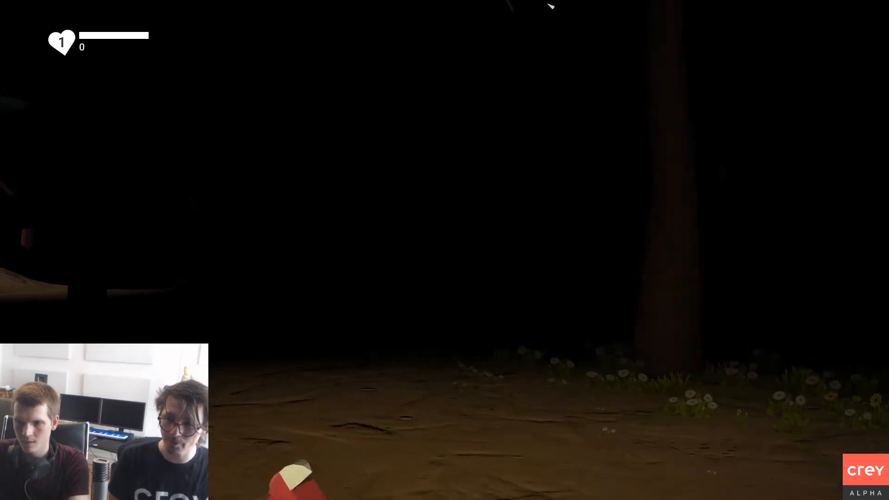
Step: Walk through the dark woods past the flowers, swinging the axe and trying the lantern among the trees
{"action": "key", "text": "w"}
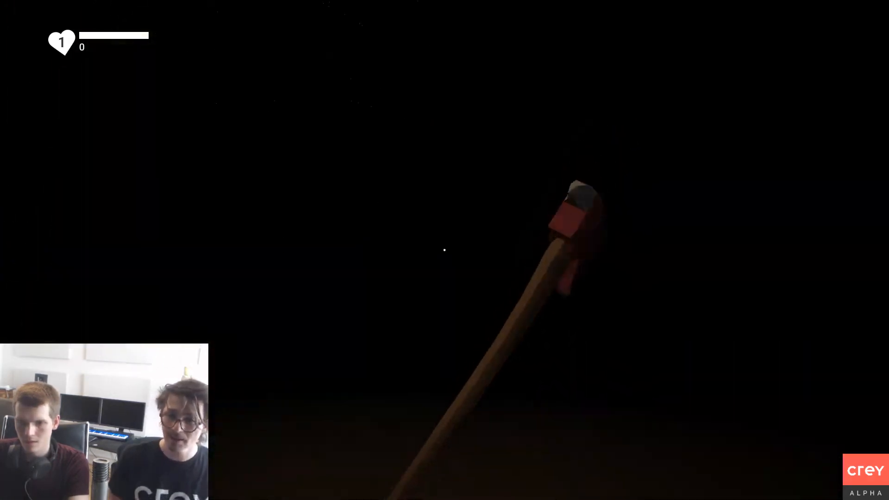
{"action": "left_click", "coordinate": [445, 250]}
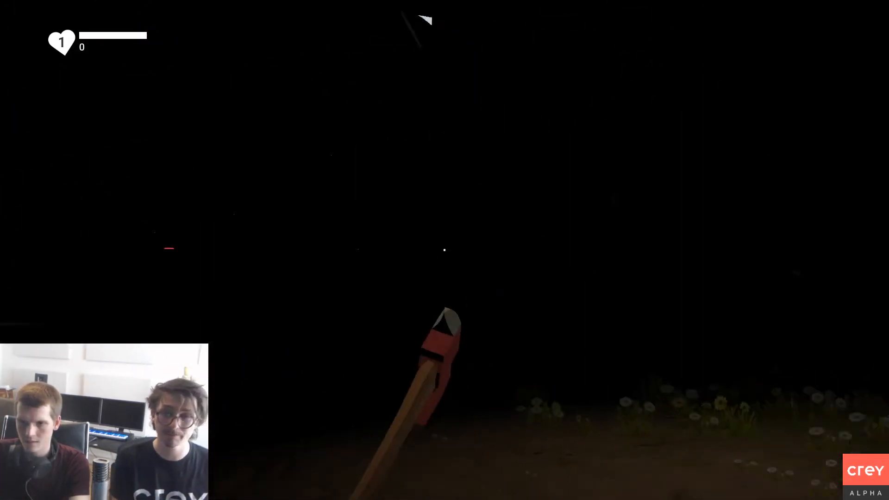
{"action": "key", "text": "w"}
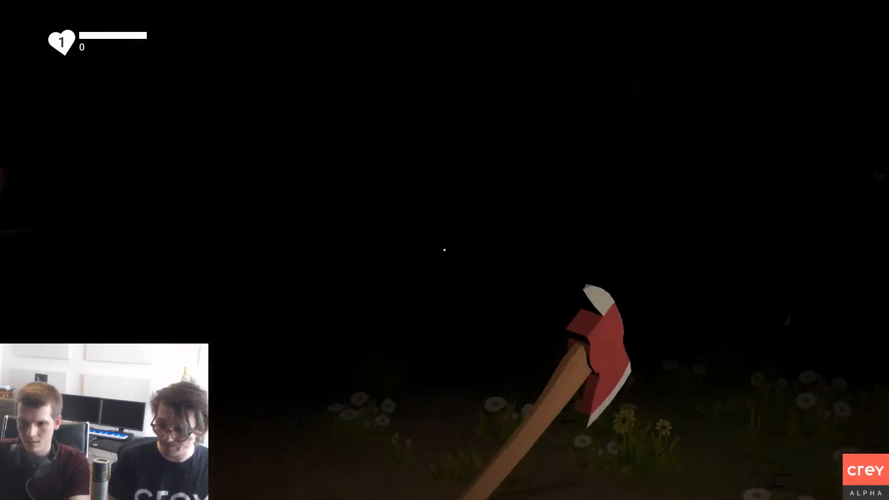
{"action": "left_click", "coordinate": [444, 250]}
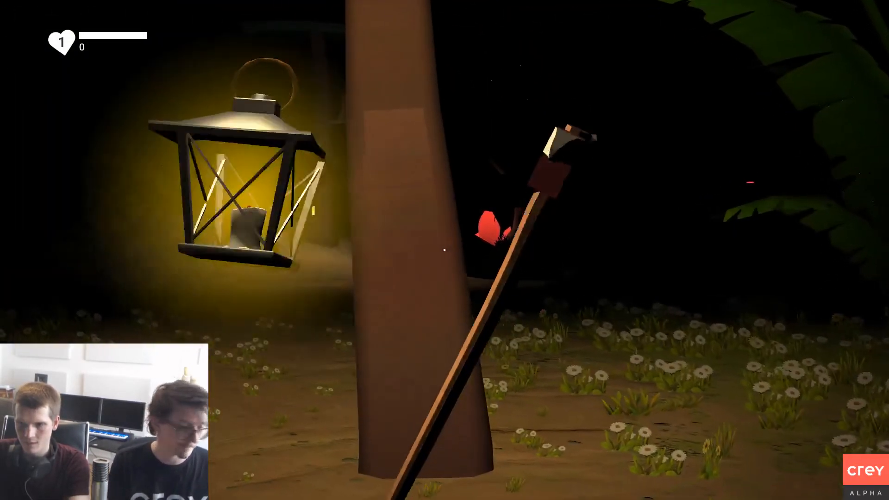
{"action": "right_click", "coordinate": [445, 250]}
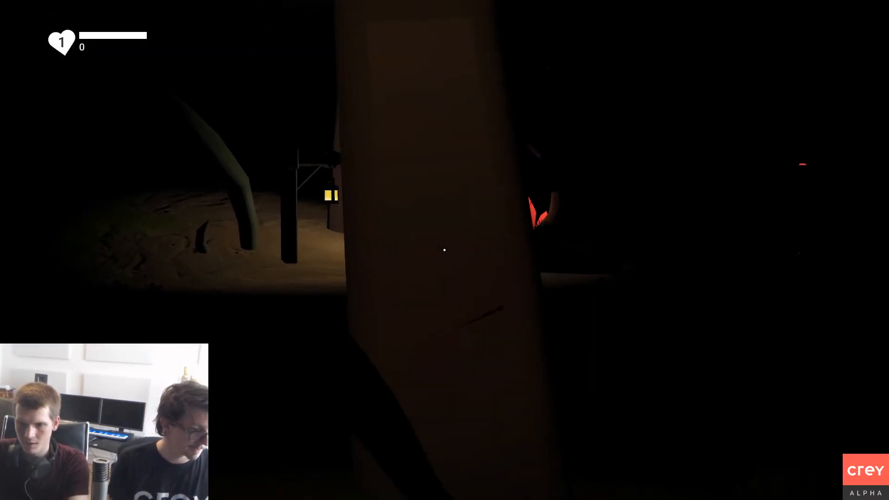
{"action": "left_click", "coordinate": [445, 250]}
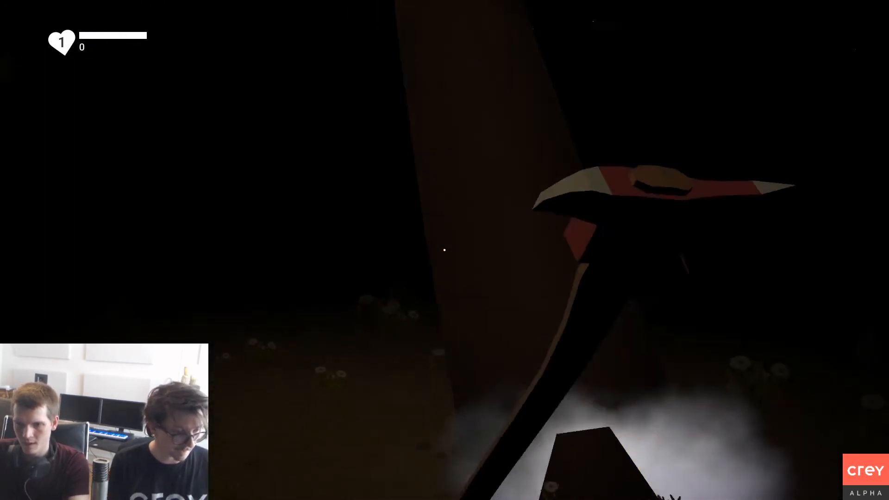
{"action": "left_click", "coordinate": [445, 250]}
Step: Head past the hanging lantern towards the glowing red crystals, testing the axe and the lantern
{"action": "key", "text": "w"}
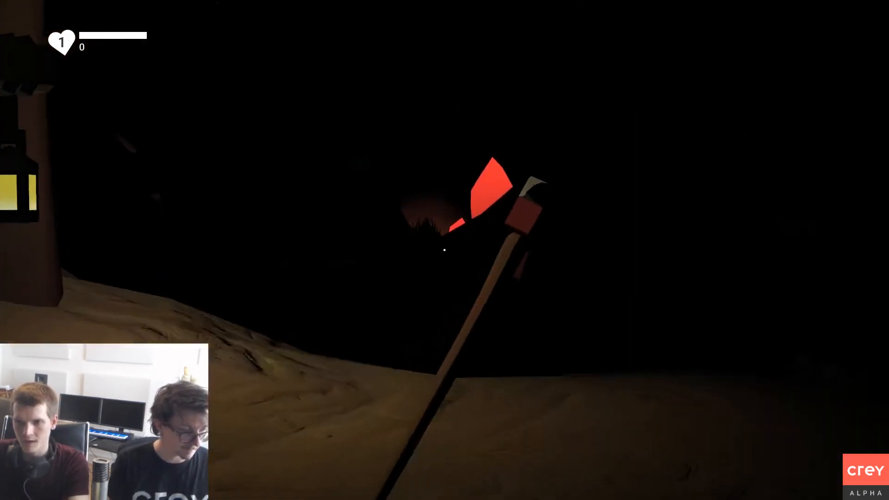
{"action": "right_click", "coordinate": [445, 250]}
{"action": "left_click", "coordinate": [444, 250]}
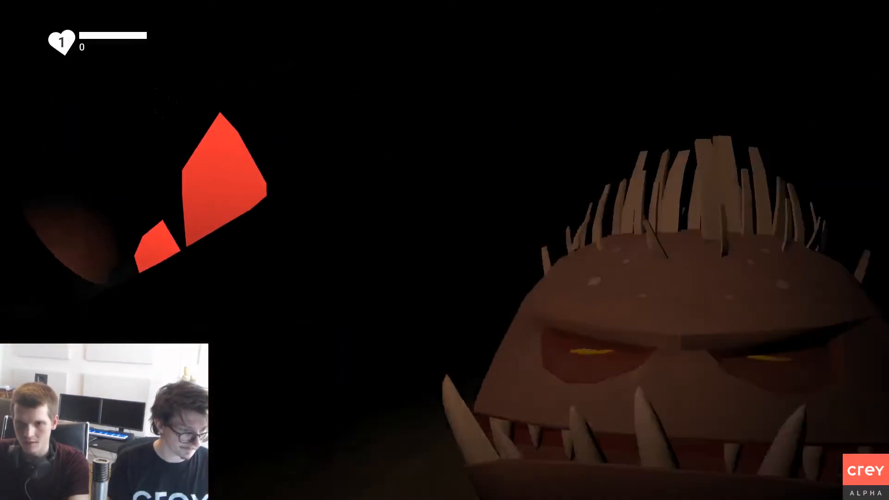
{"action": "left_click", "coordinate": [444, 250]}
{"action": "left_click", "coordinate": [444, 250]}
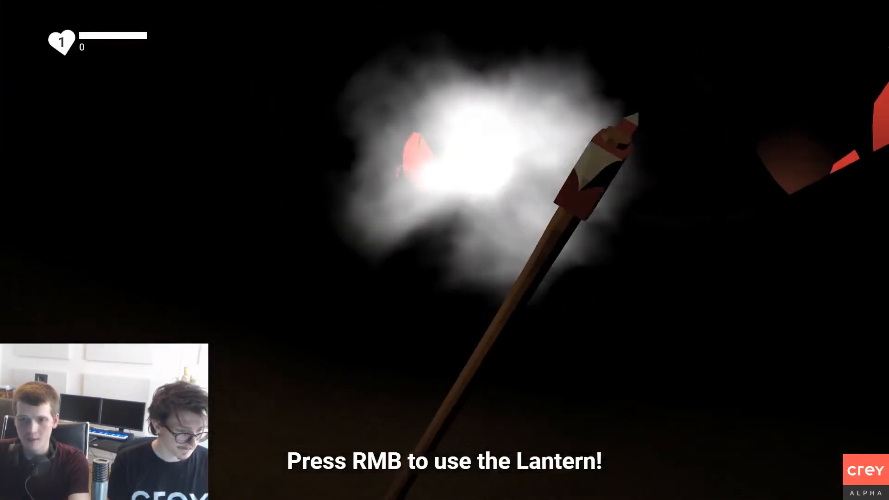
{"action": "right_click", "coordinate": [444, 250]}
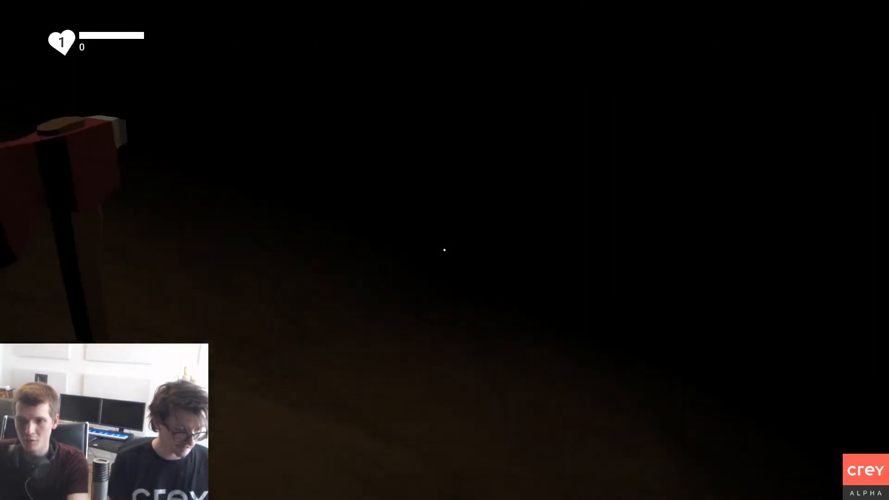
Step: Fight the spiked critter in the dark near the red crystals and the pond with the axe
{"action": "left_click", "coordinate": [444, 250]}
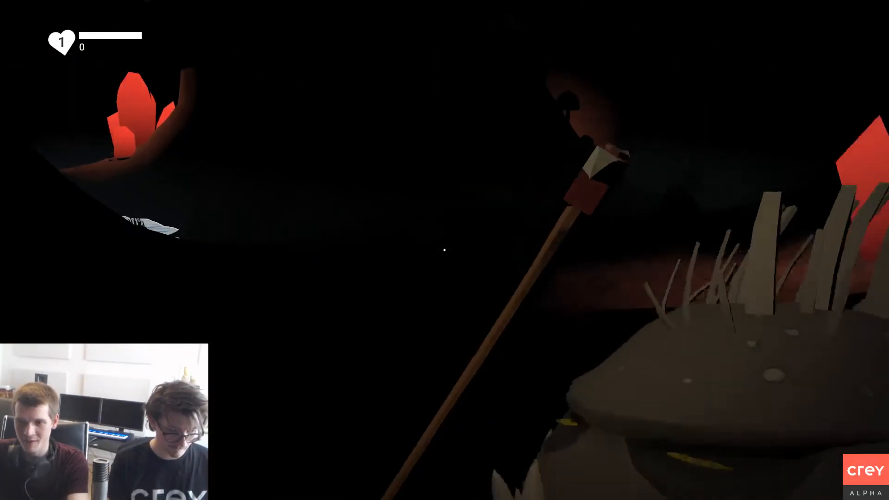
{"action": "left_click", "coordinate": [445, 250]}
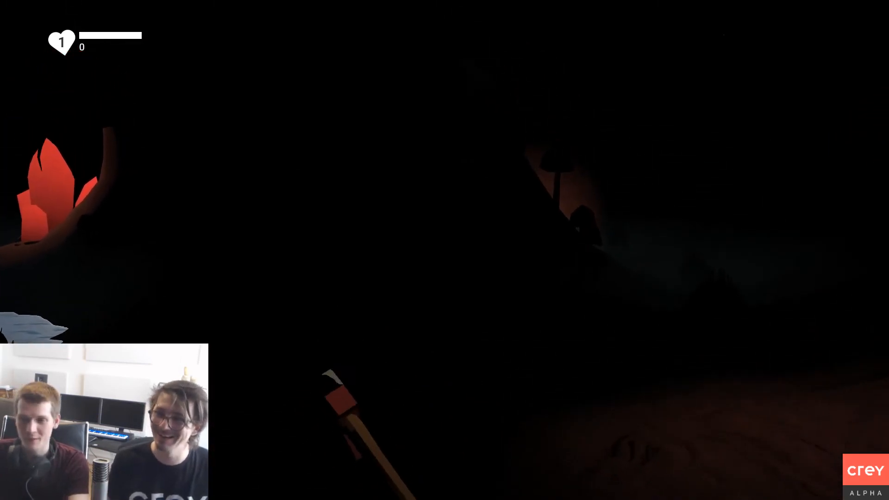
{"action": "right_click", "coordinate": [445, 250]}
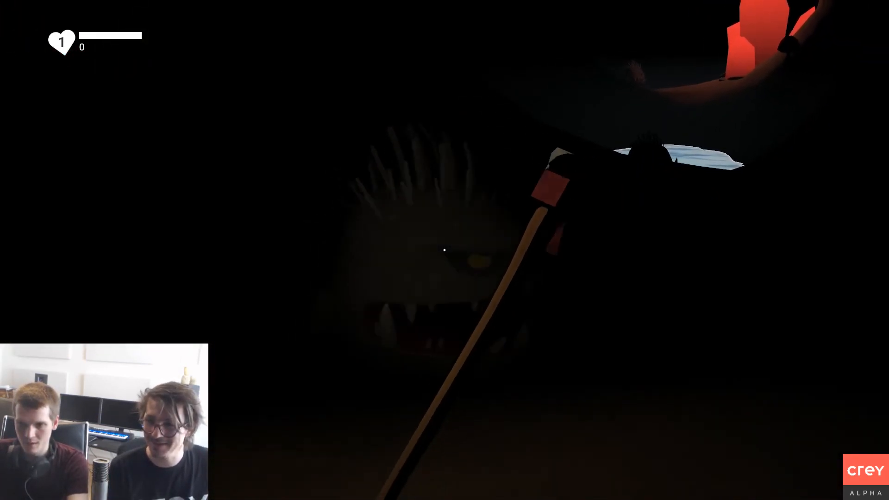
{"action": "left_click", "coordinate": [445, 250]}
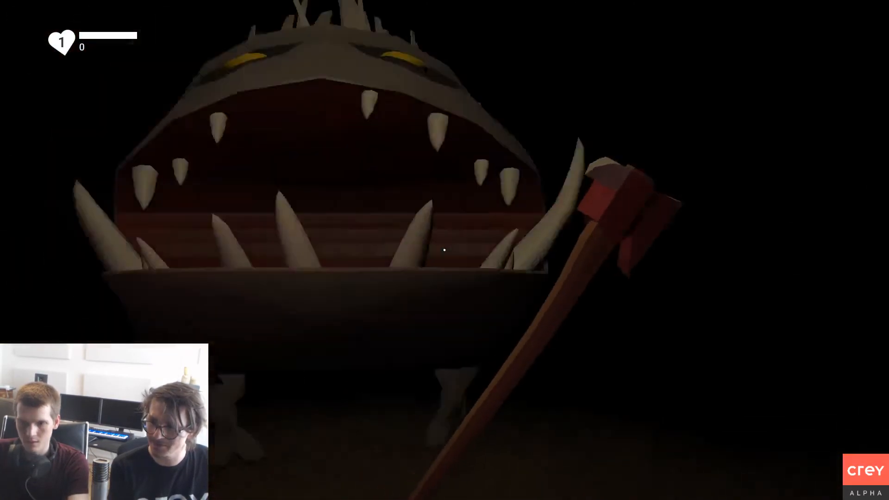
{"action": "left_click", "coordinate": [444, 250]}
{"action": "left_click", "coordinate": [445, 250]}
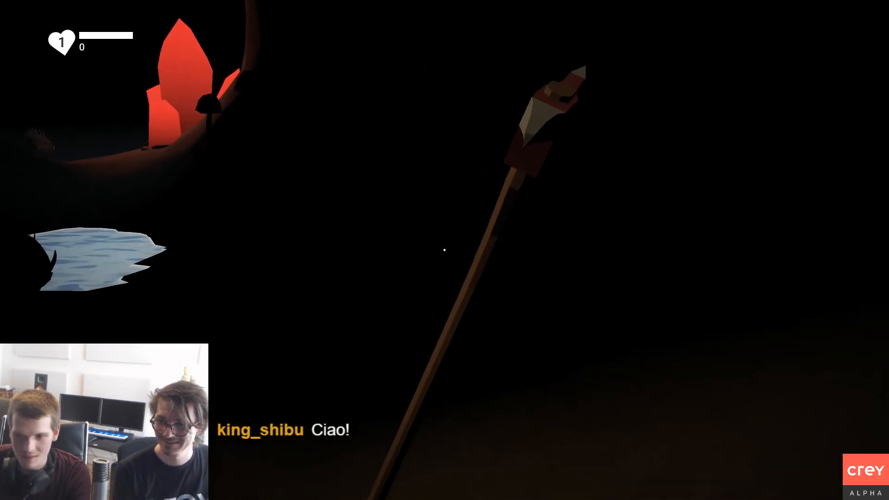
Step: Exit the running game and open the details of The Abandoned Mine in My Games
{"action": "key", "text": "i"}
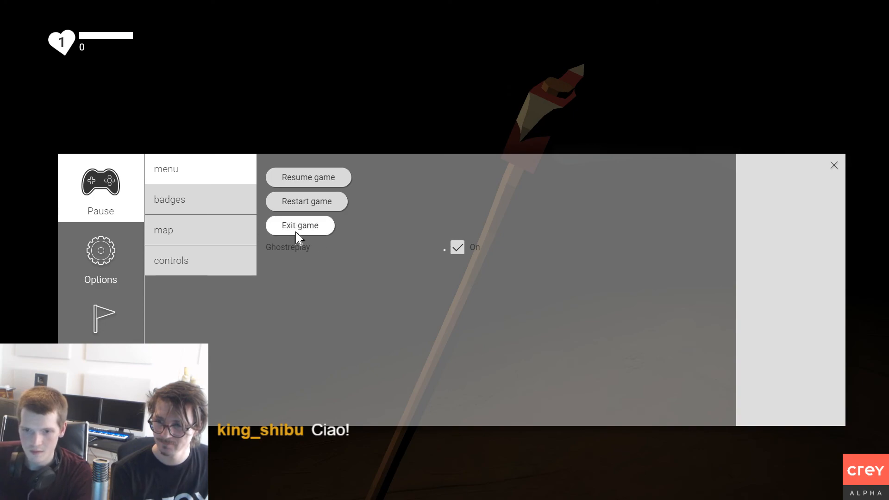
{"action": "left_click", "coordinate": [297, 234]}
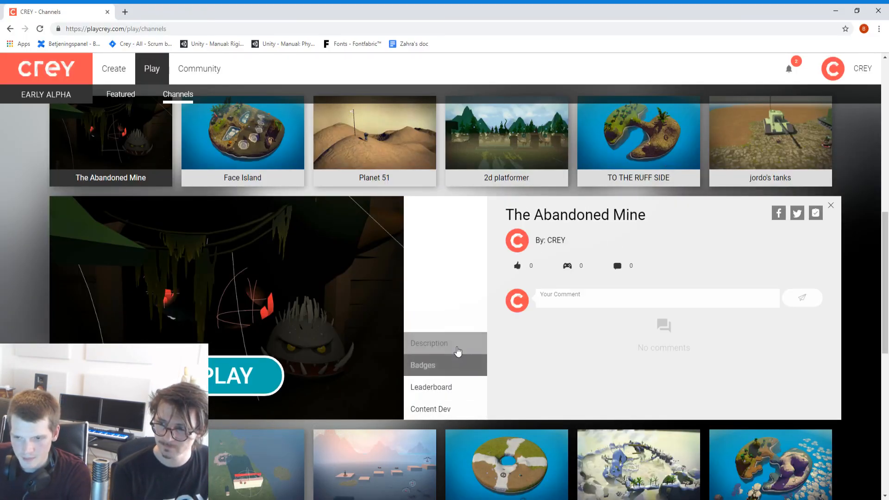
{"action": "left_click", "coordinate": [131, 70]}
{"action": "left_click", "coordinate": [678, 177]}
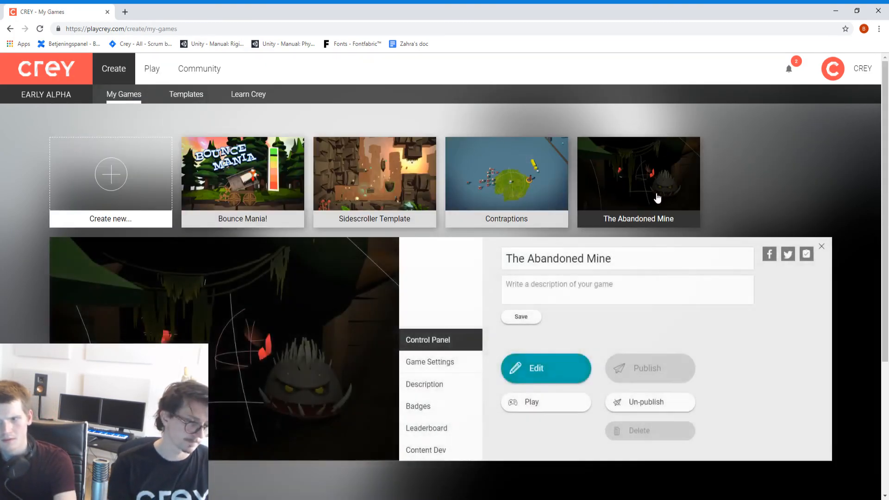
Step: Review the description, badges and game settings of The Abandoned Mine, including leaderboard and ghostplay, and close its details
{"action": "left_click", "coordinate": [461, 387]}
{"action": "left_click", "coordinate": [453, 409]}
{"action": "left_click", "coordinate": [431, 354]}
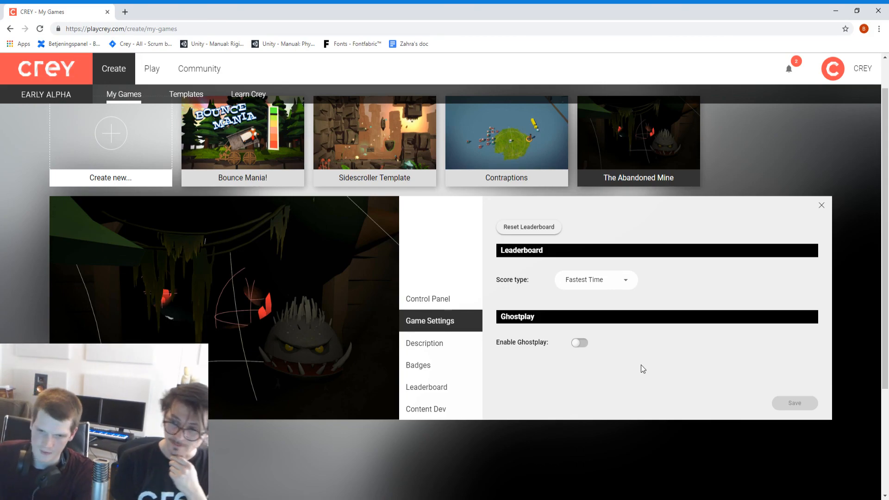
{"action": "left_click", "coordinate": [822, 207]}
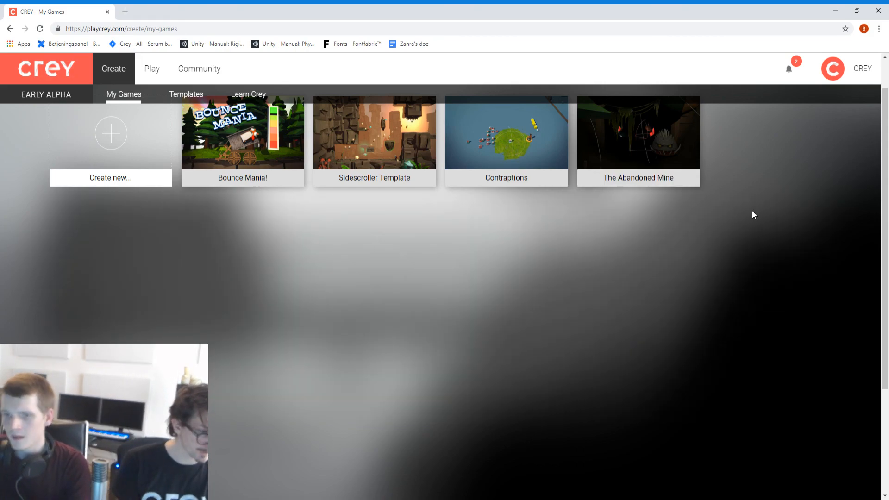
{"action": "scroll", "coordinate": [610, 262], "scroll_direction": "up", "scroll_amount": 1}
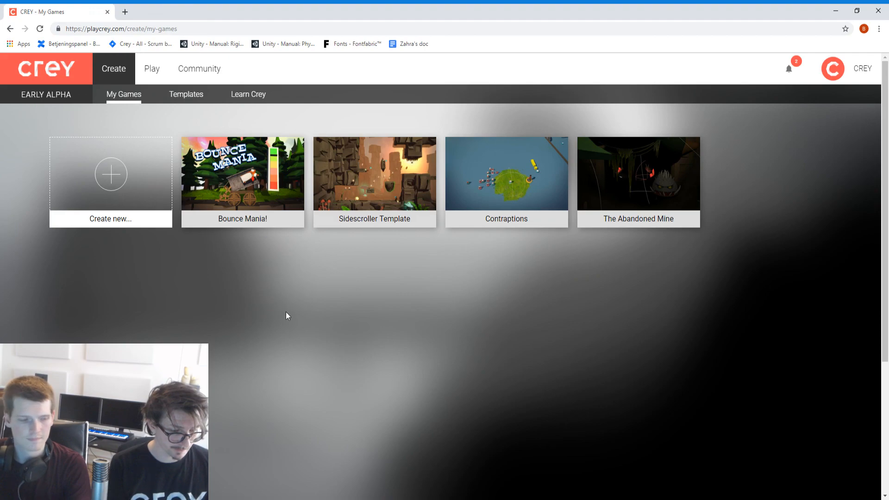